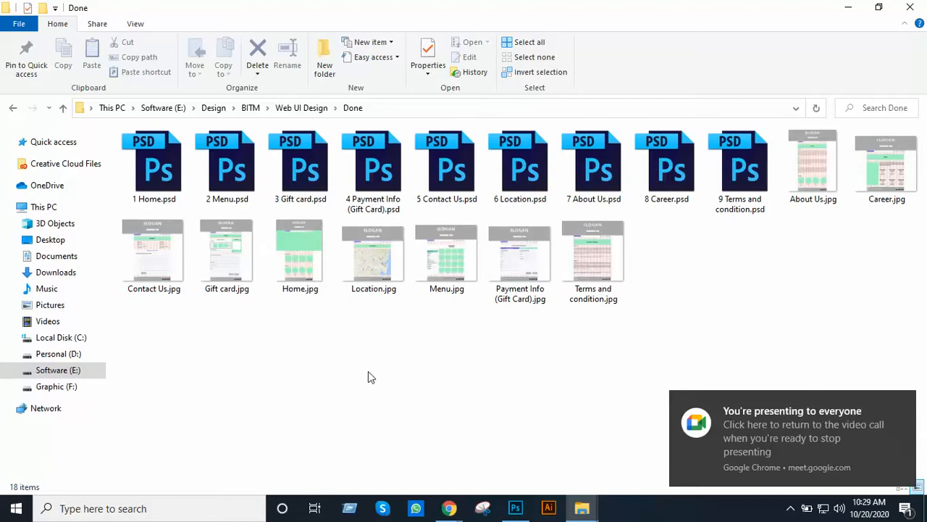
Open 1 Home.psd and examine the slogan header and navigation bar of the home page design up close.
double_click(172, 172)
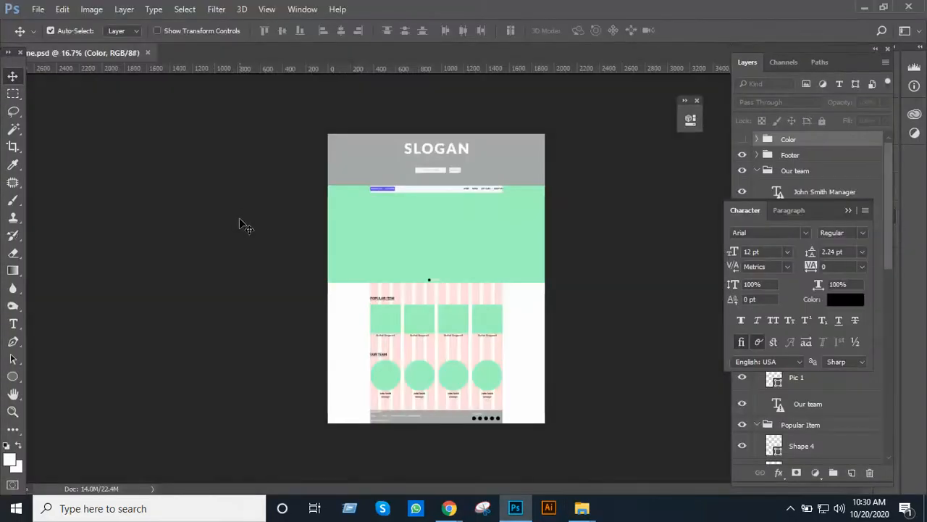
ctrl+click(433, 190)
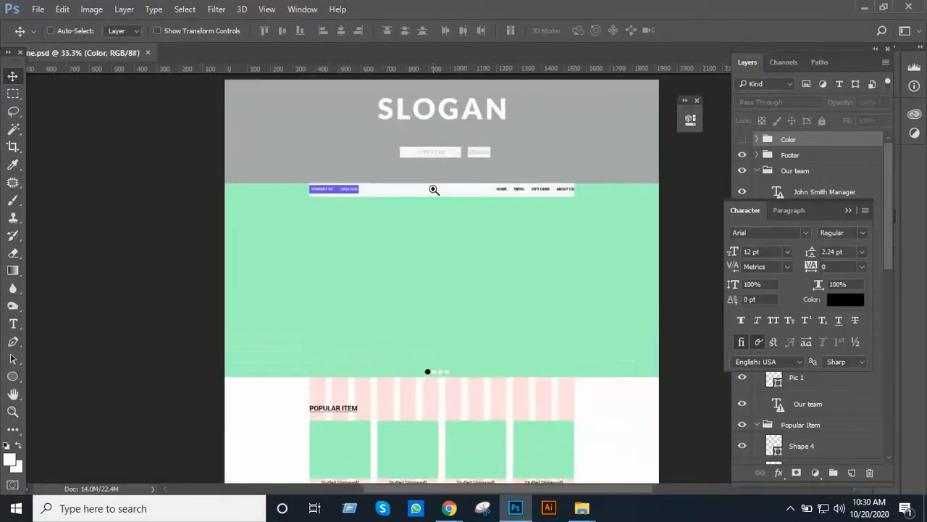
ctrl+click(436, 190)
drag(435, 190, 401, 220)
ctrl+click(401, 220)
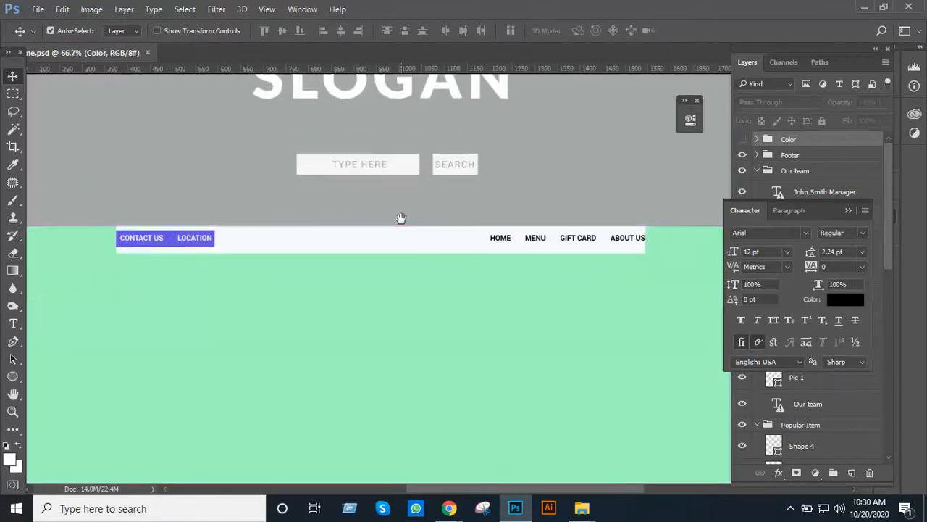
drag(386, 265, 413, 313)
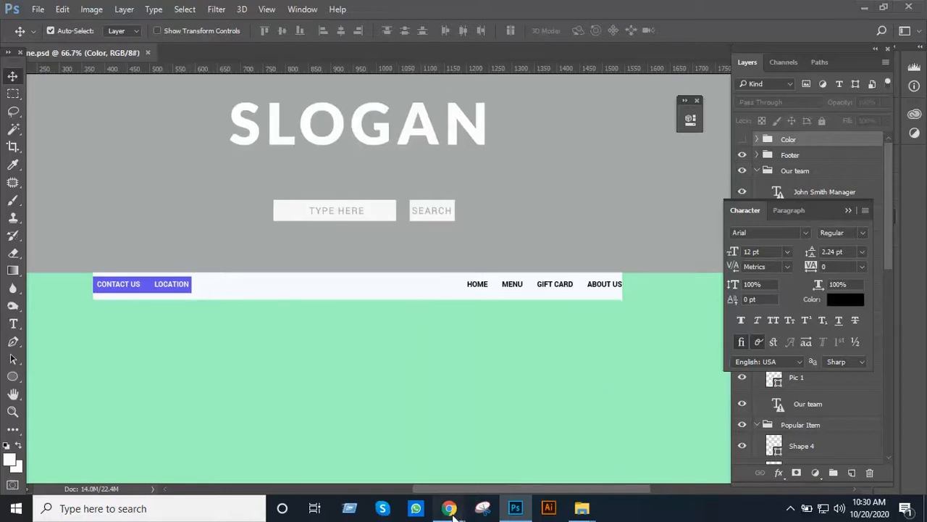
Switch to the Google Meet call in Chrome to check the participants, and return to Photoshop.
mouse_move(449, 507)
click(428, 463)
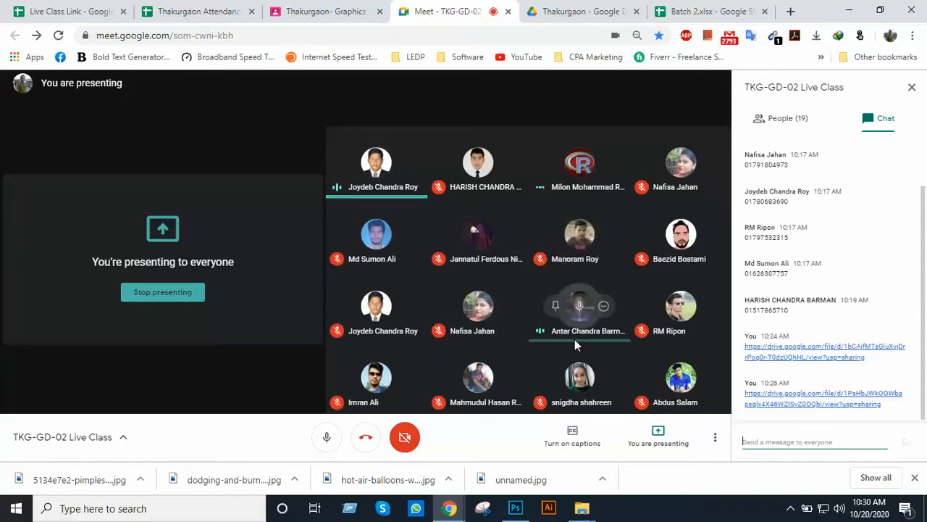
key(alt+Tab)
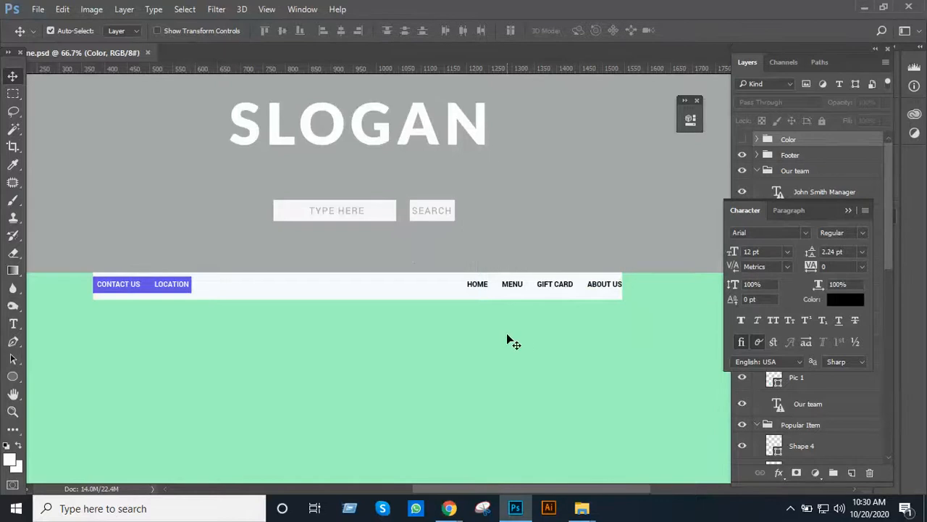
Examine the header section with its slogan and search controls, and select the search field's shape.
scroll(438, 266, down, 1)
drag(446, 257, 469, 307)
scroll(469, 307, down, 10)
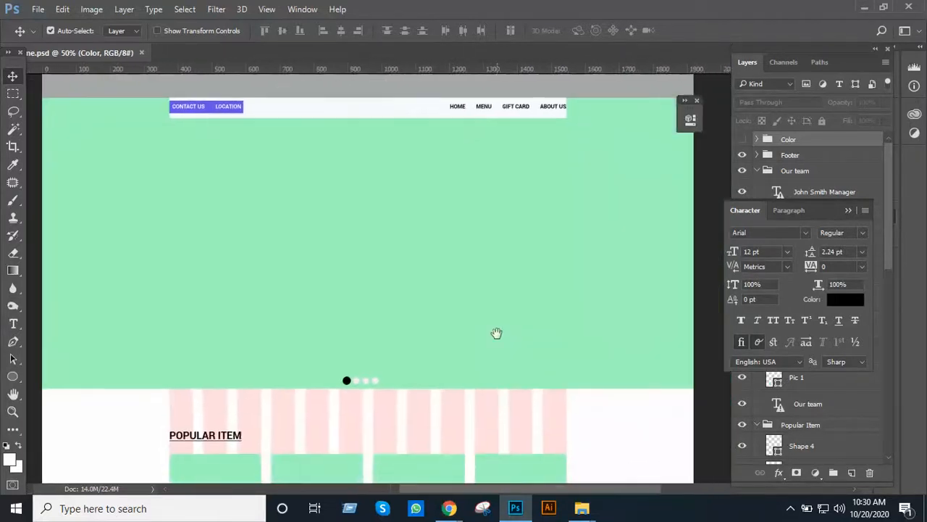
scroll(517, 384, up, 10)
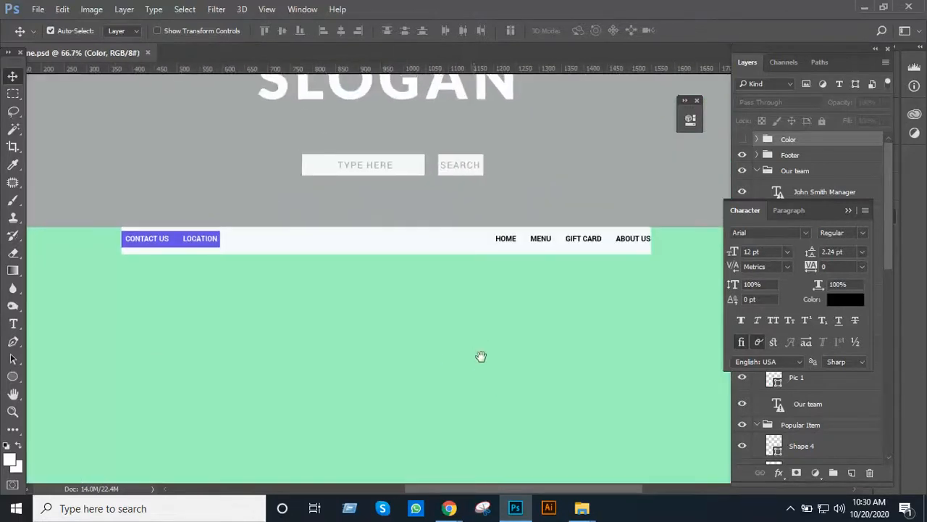
ctrl+click(473, 304)
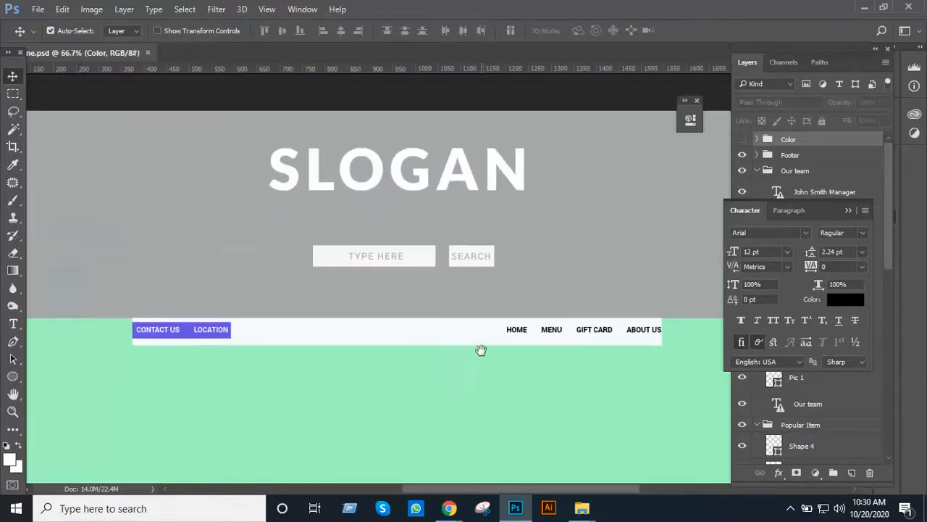
alt+click(452, 238)
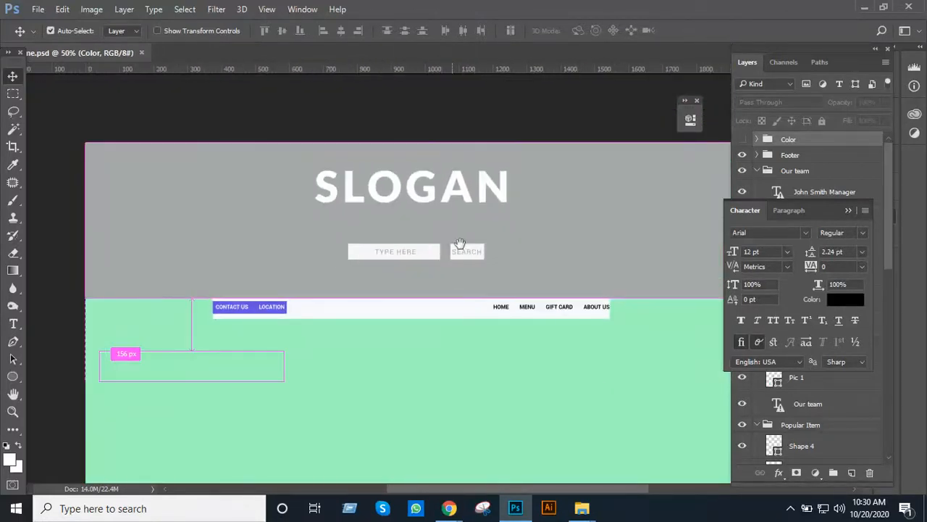
drag(460, 243, 428, 241)
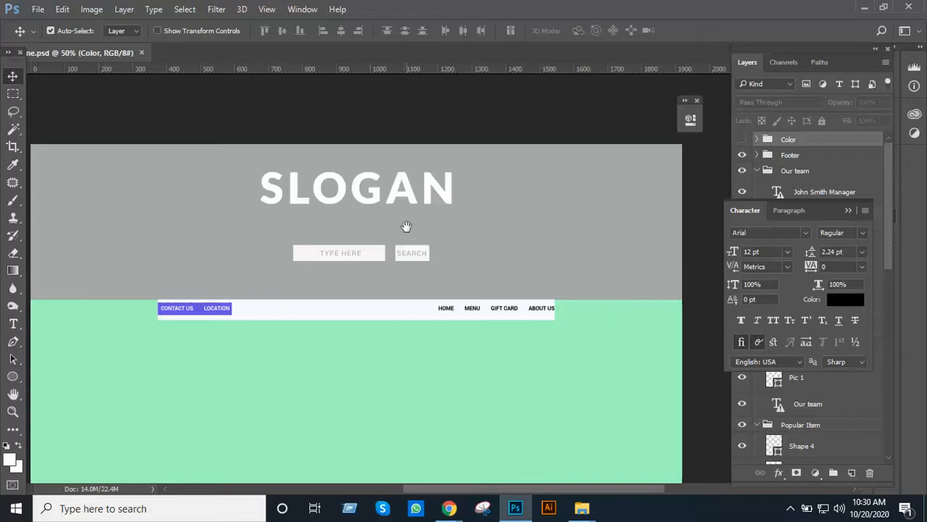
click(357, 262)
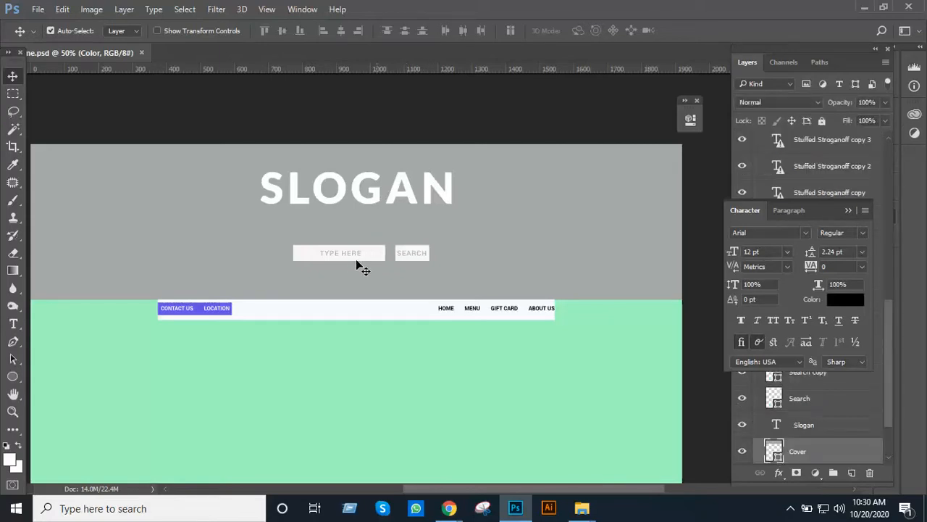
click(353, 257)
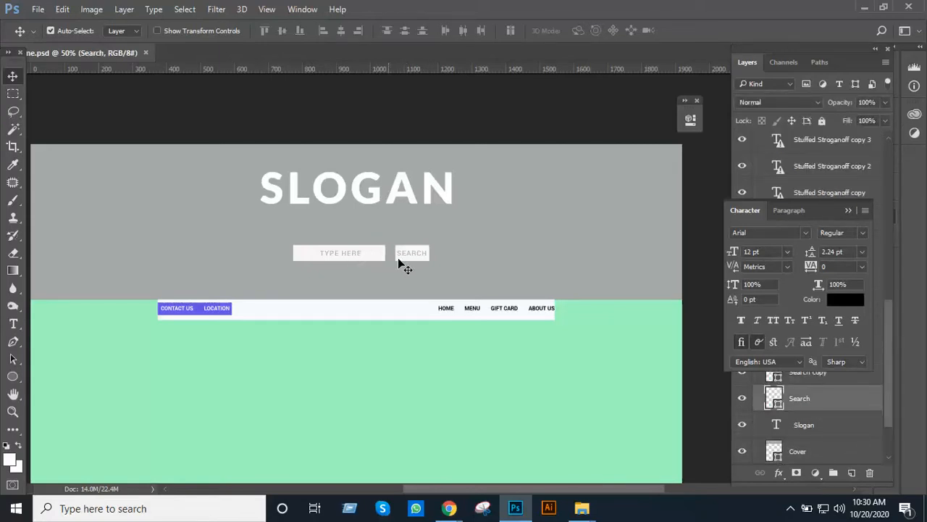
Examine the navigation bar up close, from the Contact Us and Location buttons to the Home, Menu, Gift Card and About Us links.
alt+scroll(457, 281, down, 1)
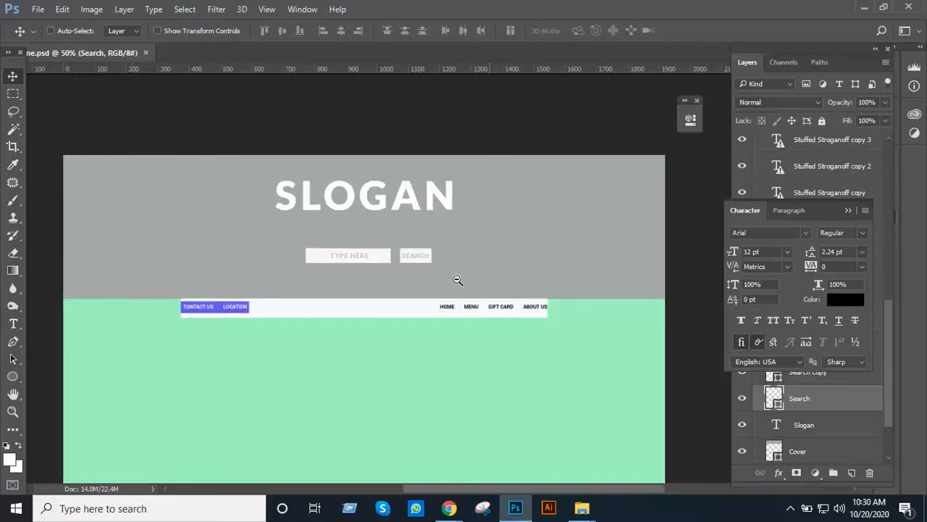
scroll(457, 281, down, 1)
scroll(456, 265, up, 2)
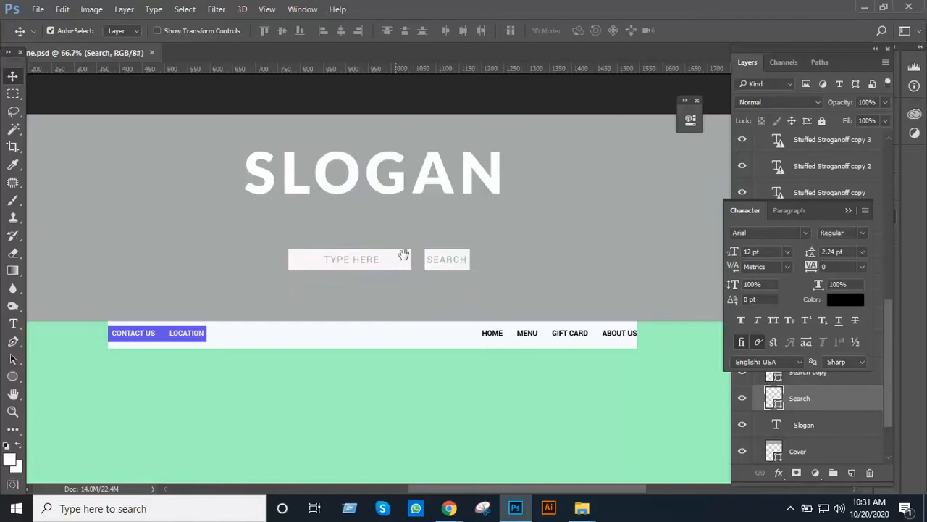
scroll(410, 239, down, 3)
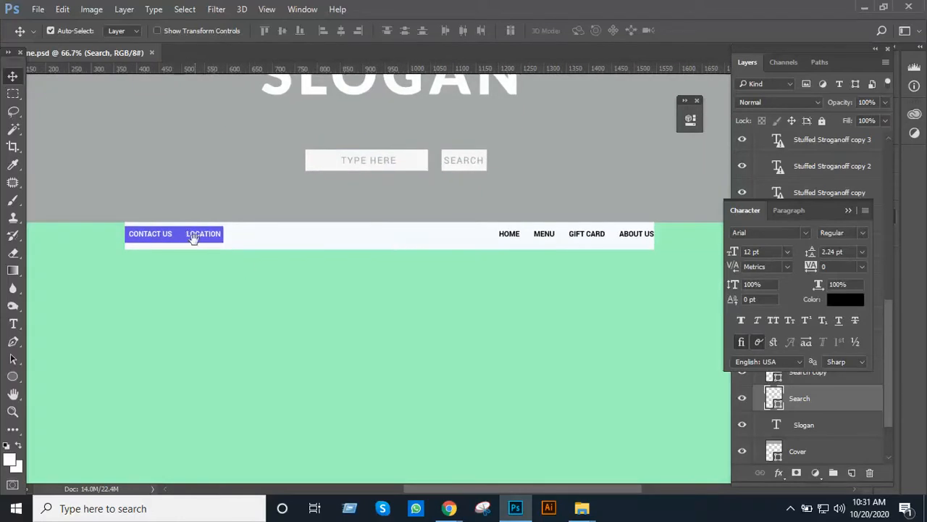
drag(193, 236, 201, 263)
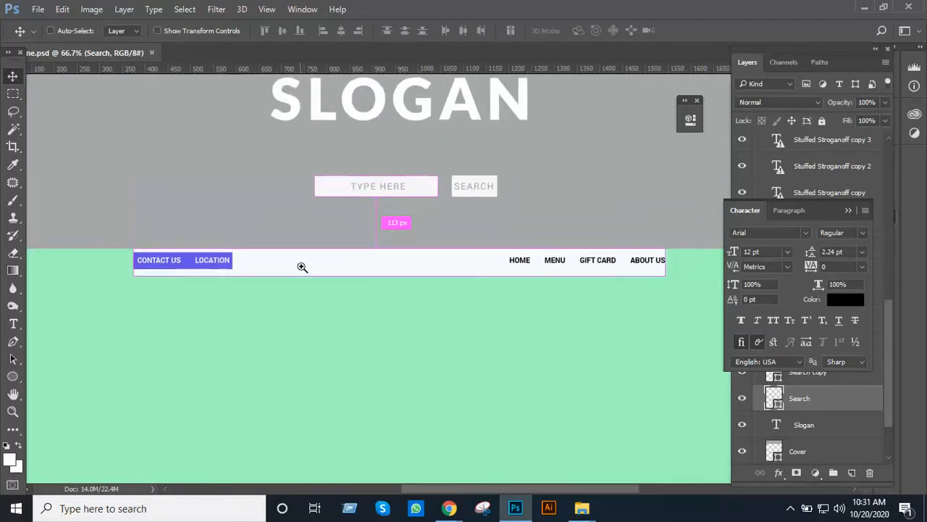
scroll(310, 269, up, 1)
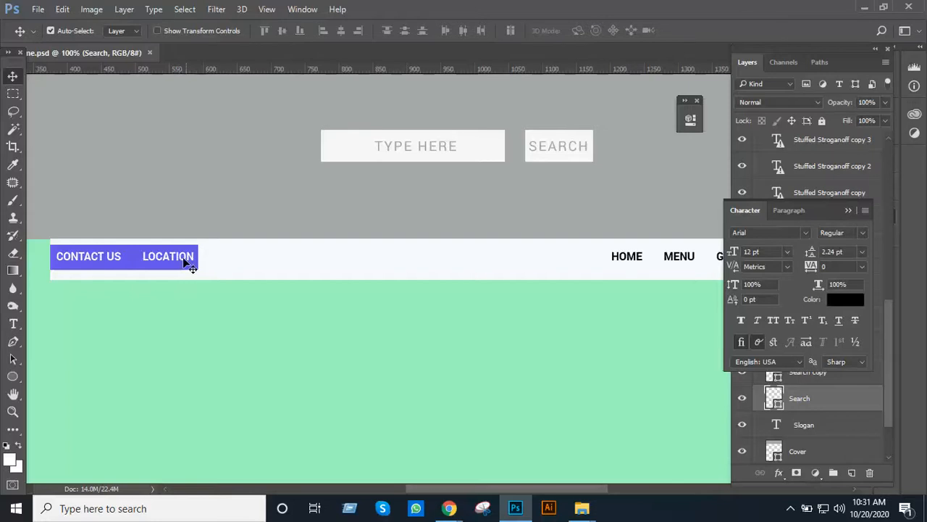
scroll(500, 280, down, 1)
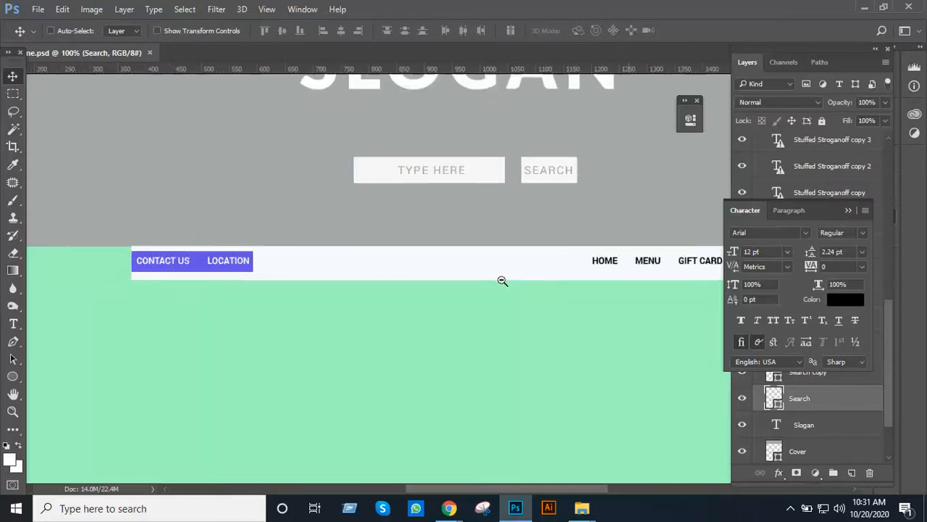
scroll(389, 261, right, 5)
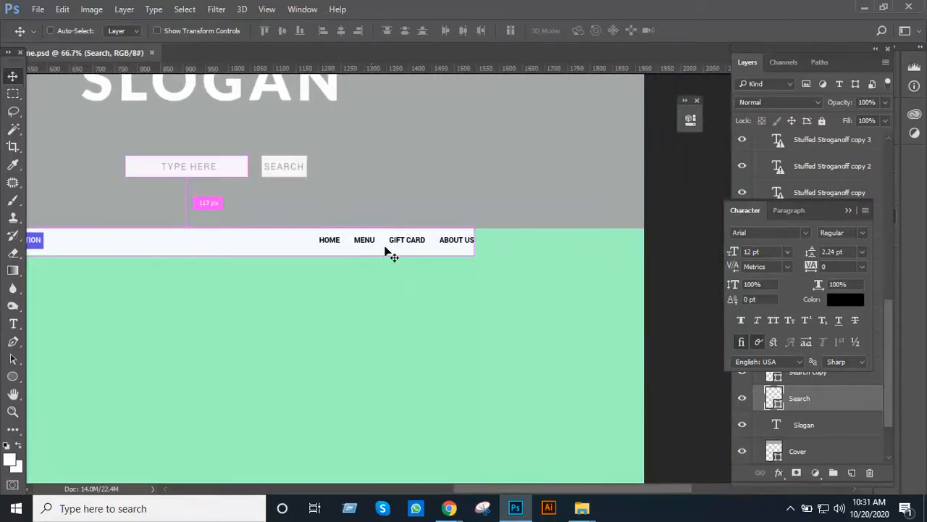
scroll(435, 254, up, 1)
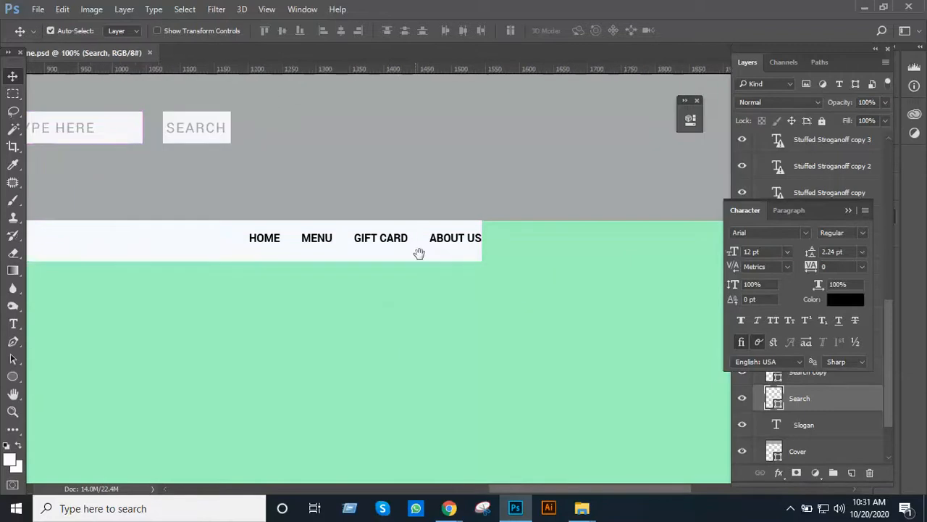
Examine the large green banner below the navigation bar, including its slider dots.
scroll(420, 255, down, 3)
scroll(412, 263, down, 1)
scroll(390, 310, down, 1)
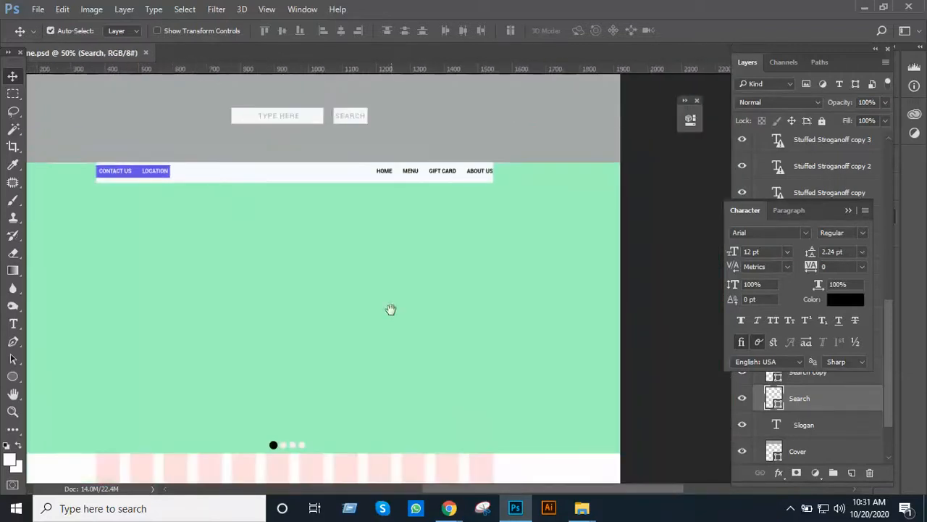
scroll(416, 259, down, 5)
scroll(416, 258, left, 2)
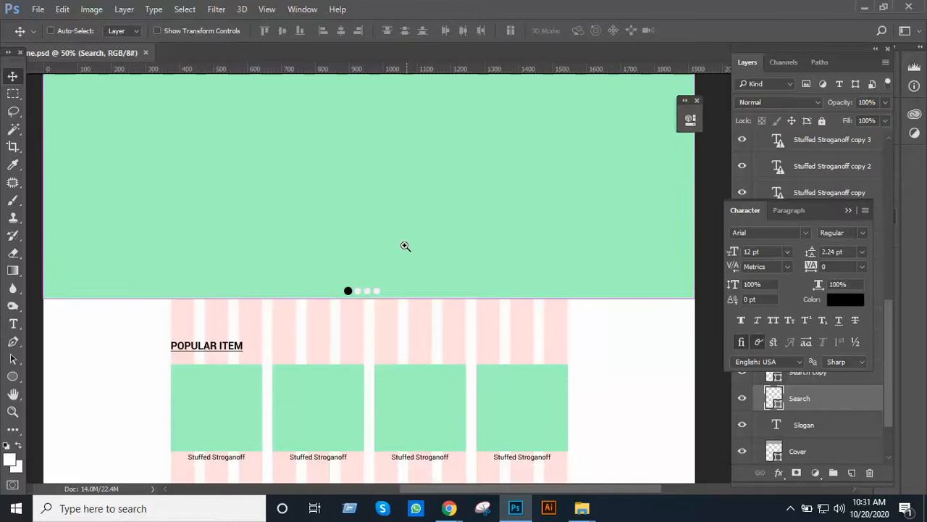
scroll(401, 240, down, 1)
scroll(435, 288, up, 3)
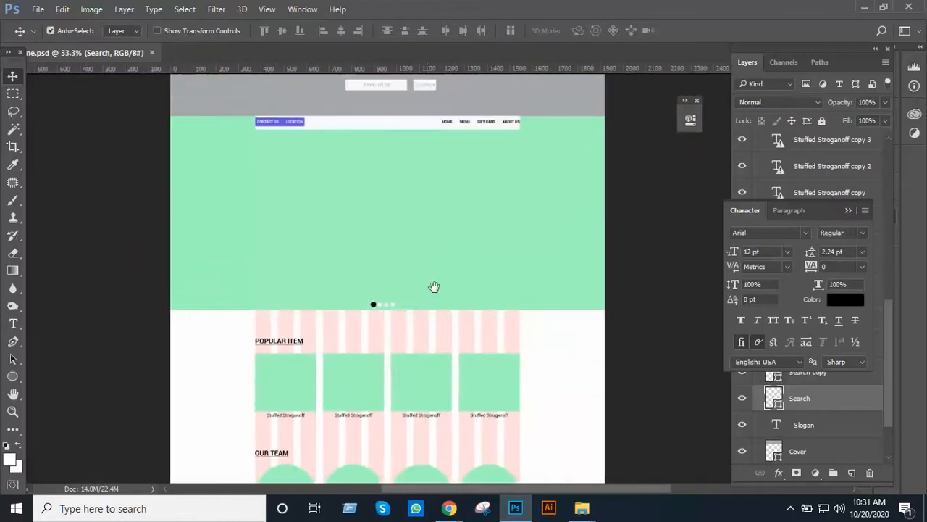
scroll(434, 304, up, 1)
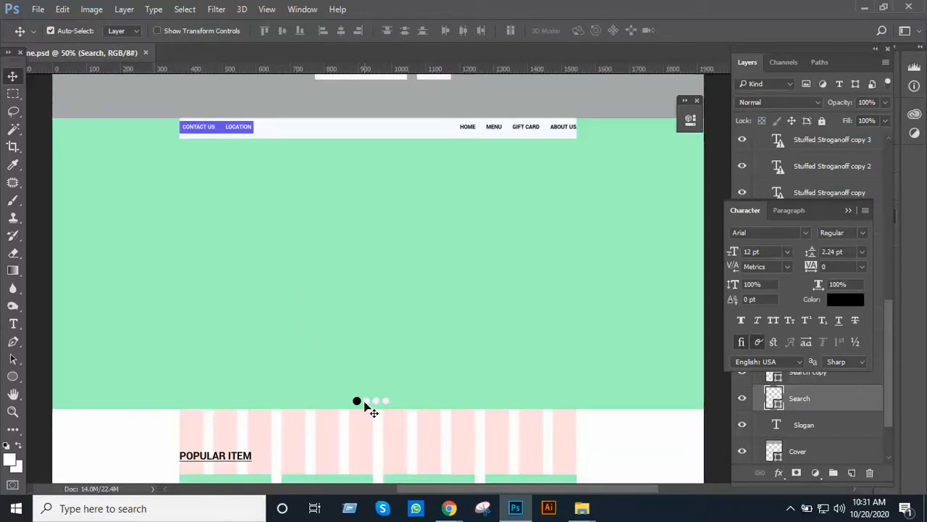
Look through the Popular Item and Our Team sections down to the footer, and select the Columns grid layer.
scroll(395, 400, down, 1)
scroll(395, 399, down, 5)
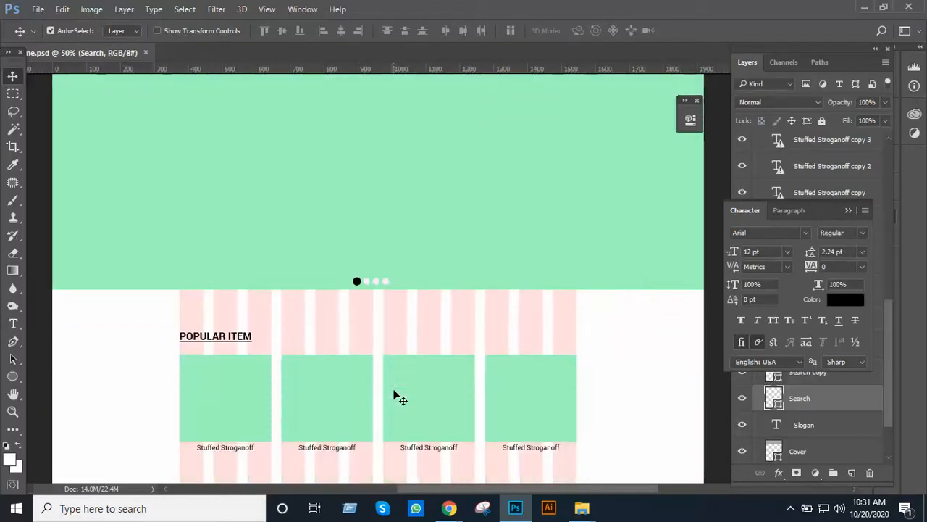
scroll(244, 340, down, 3)
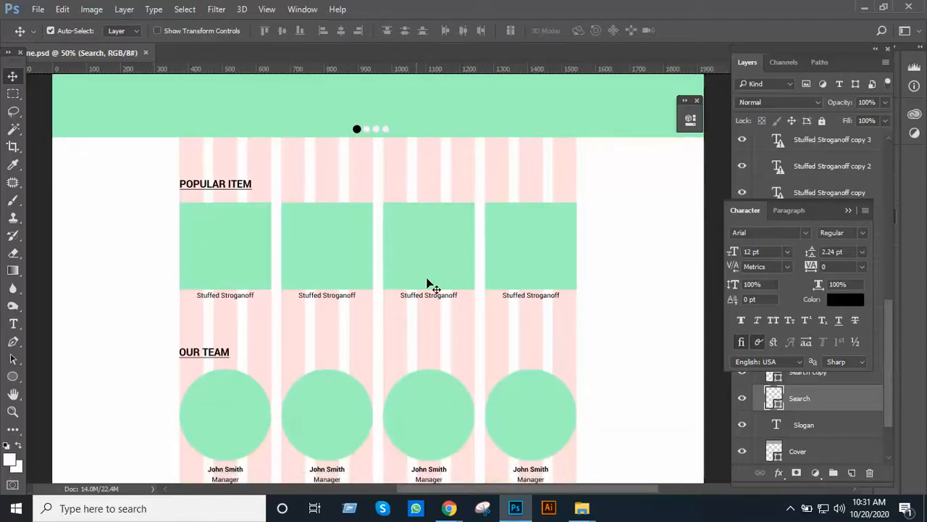
scroll(478, 281, down, 2)
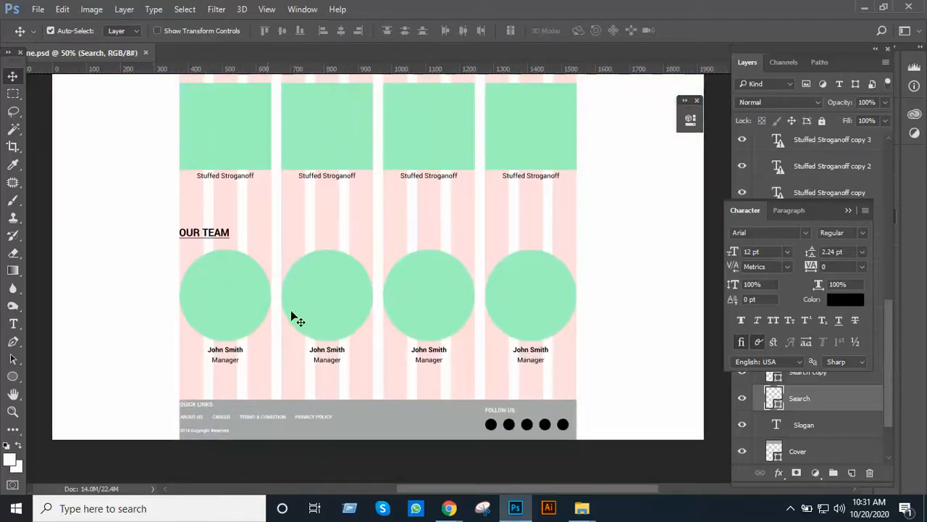
click(308, 381)
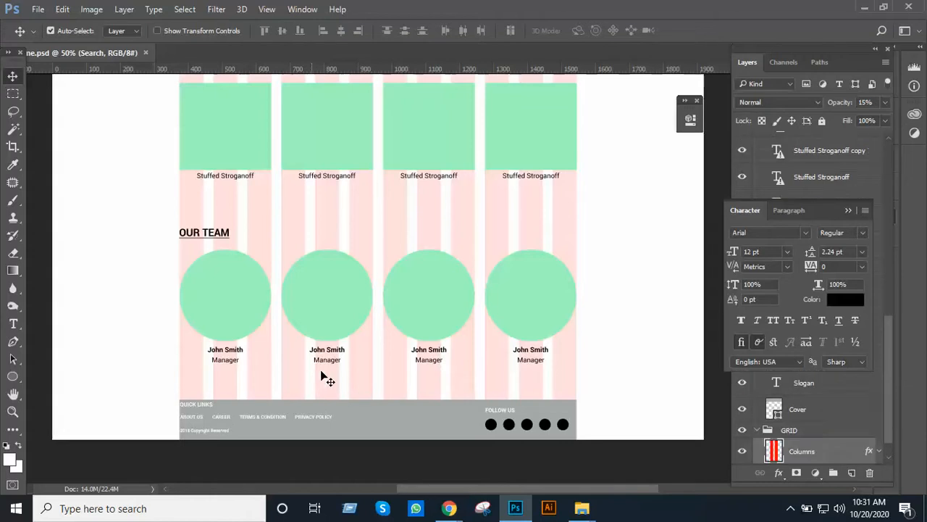
Examine the footer up close, covering the quick links, copyright line and Follow Us icons.
key(ctrl+space)
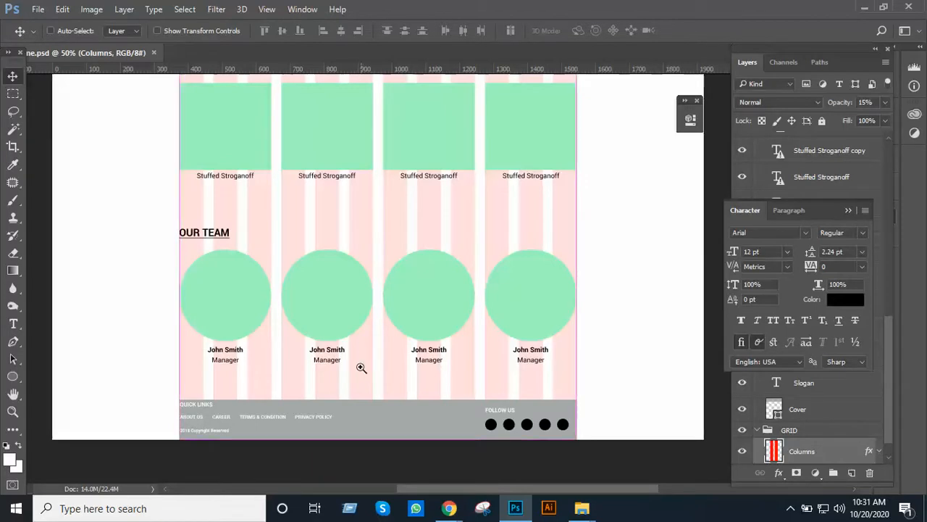
ctrl+click(362, 360)
drag(348, 368, 368, 300)
ctrl+click(340, 312)
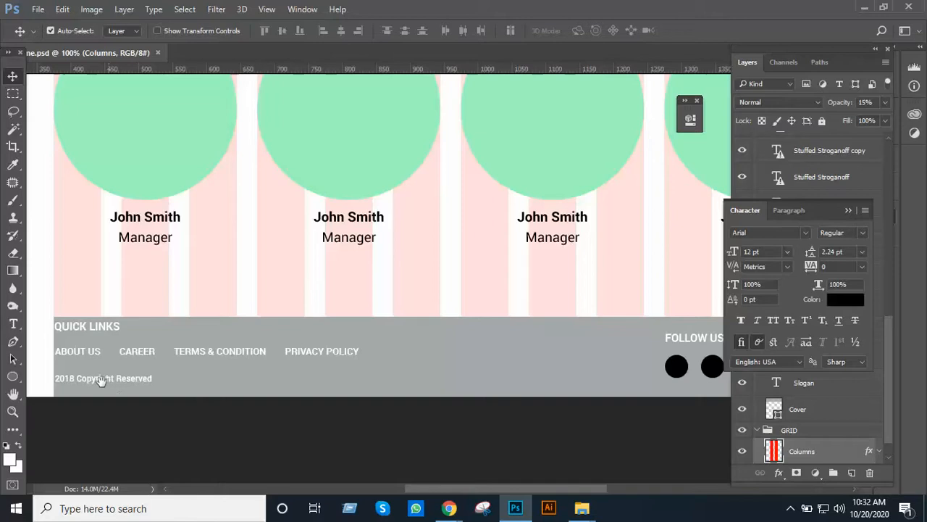
drag(102, 380, 169, 382)
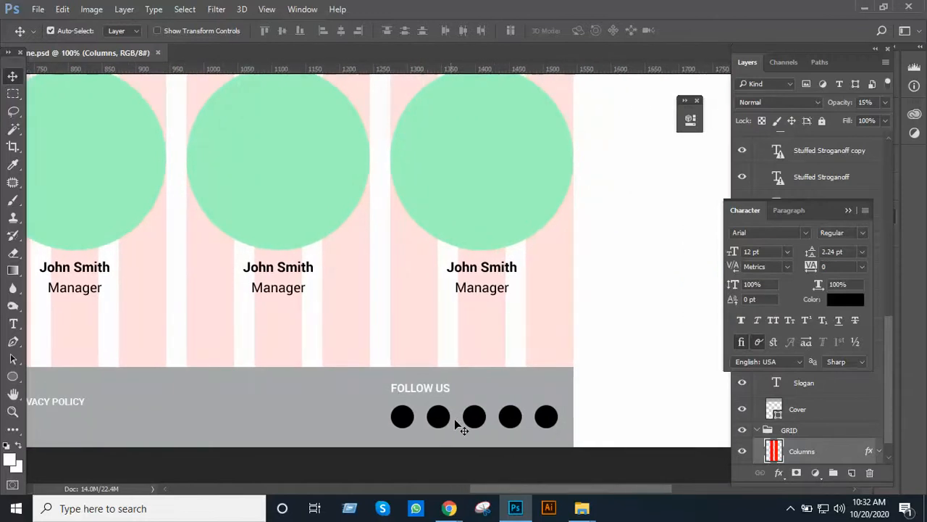
Review the page from the footer back up through Our Team and Popular Item to the banner's slider dots.
drag(420, 401, 474, 460)
alt+click(400, 331)
drag(398, 330, 427, 375)
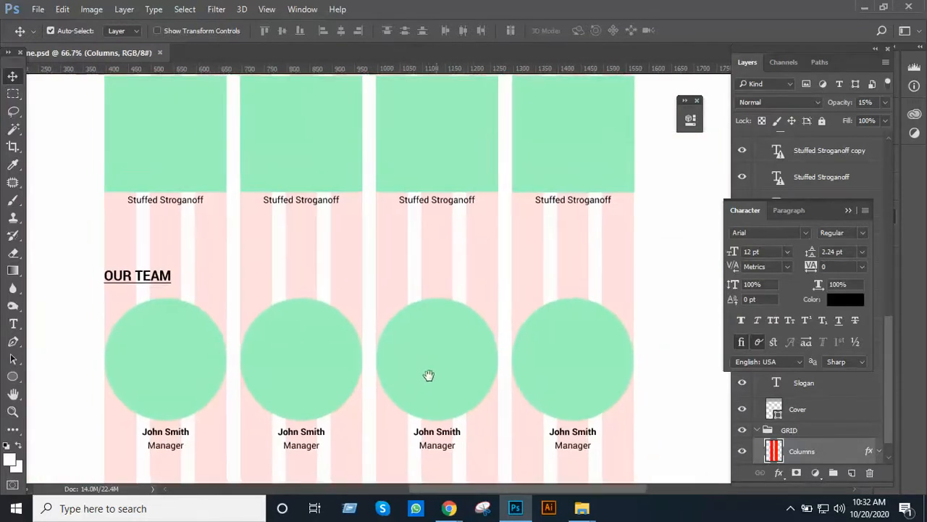
drag(404, 338, 417, 380)
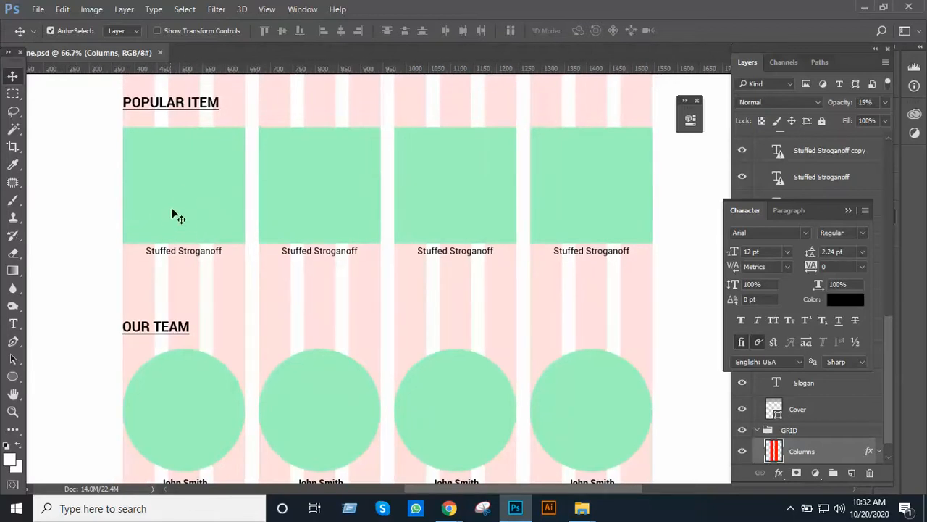
drag(179, 210, 191, 292)
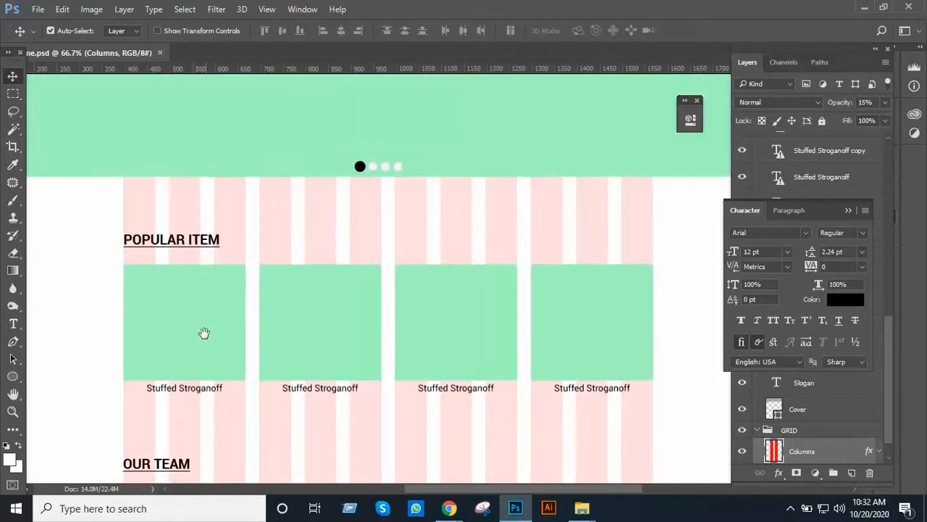
Look over the home page from the Popular Item section up through the banner to the search box and navigation bar.
drag(225, 318, 227, 367)
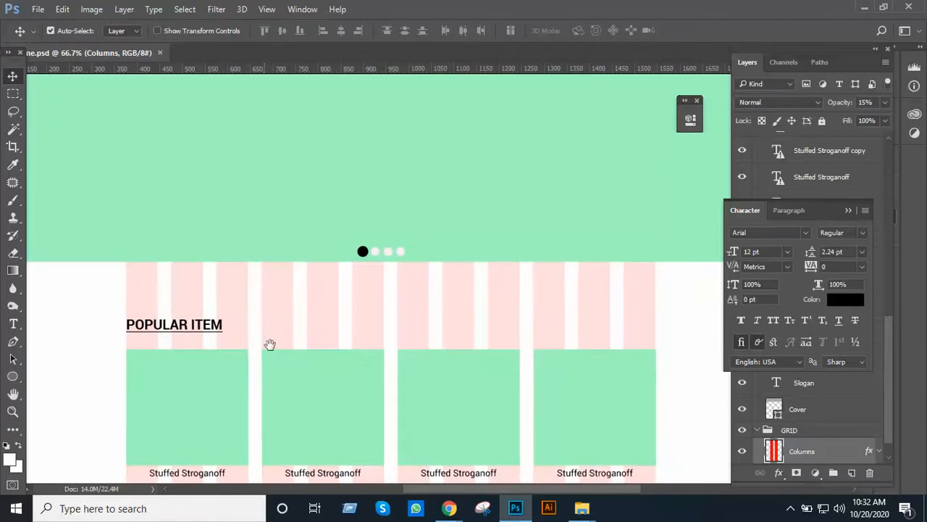
drag(269, 343, 279, 348)
alt+scroll(316, 279, down, 2)
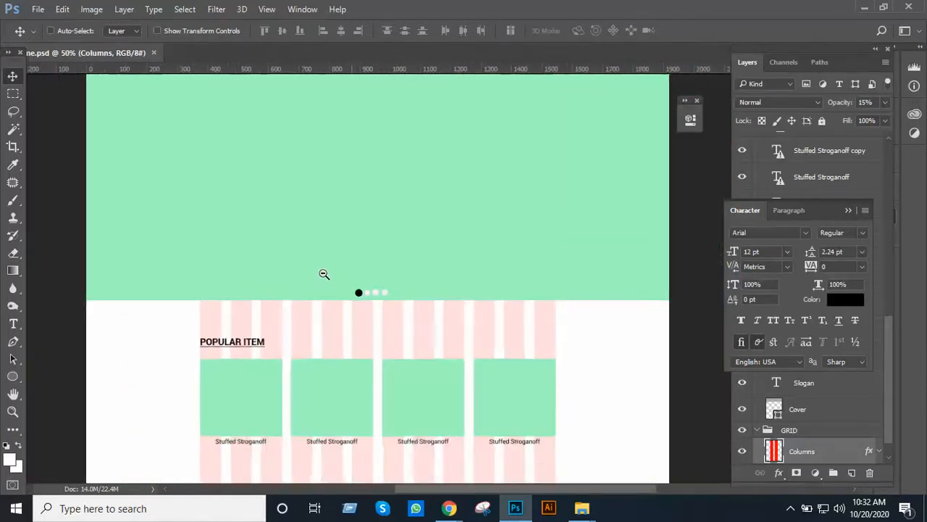
drag(360, 258, 370, 271)
alt+scroll(389, 229, up, 1)
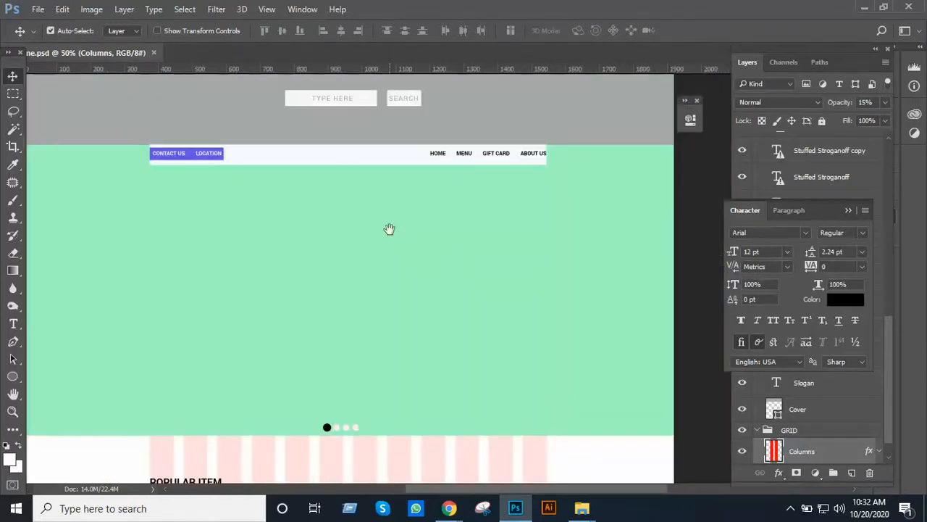
alt+scroll(432, 196, up, 1)
drag(431, 192, 426, 212)
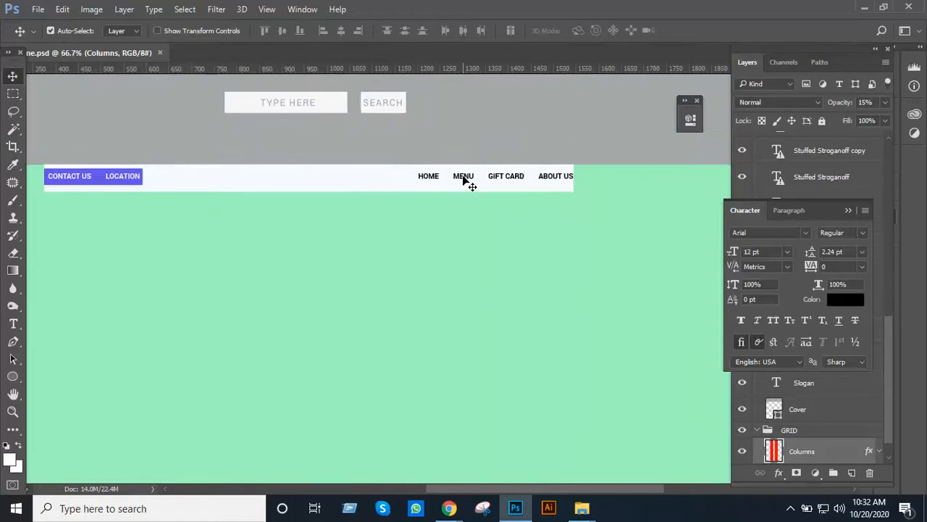
Close the home page design and open 2 Menu.psd from the Done folder.
key(ctrl+w)
key(alt+Tab)
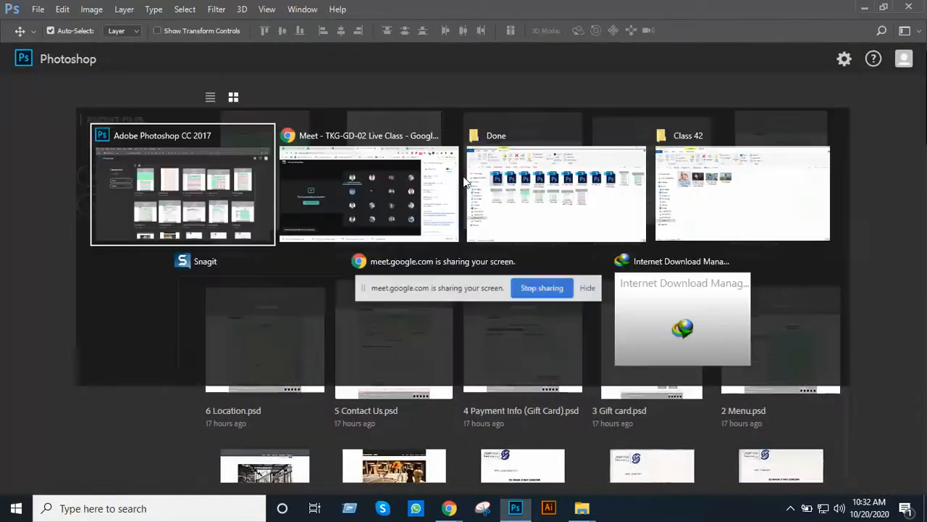
key(Tab)
key(Tab)
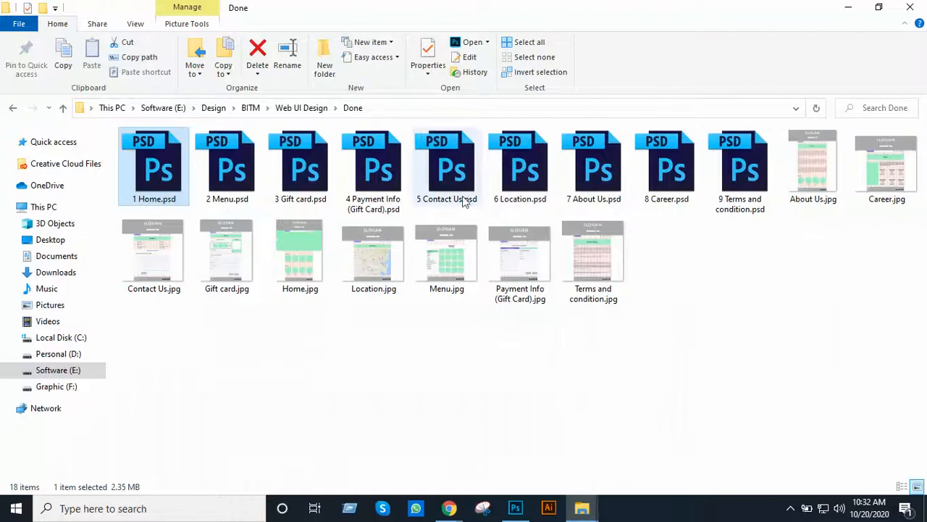
click(228, 190)
double_click(228, 189)
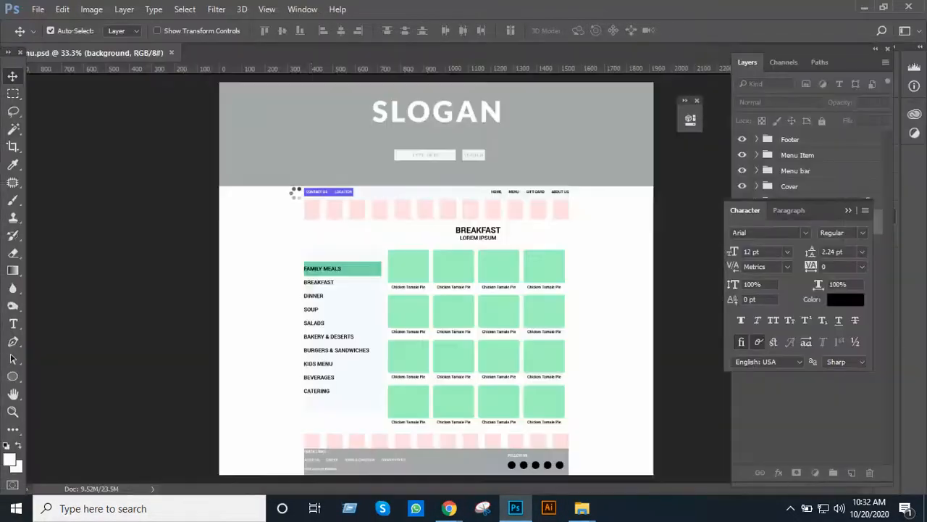
Look through the whole Menu page, from the slogan header down to the footer and back to the header.
ctrl+click(466, 209)
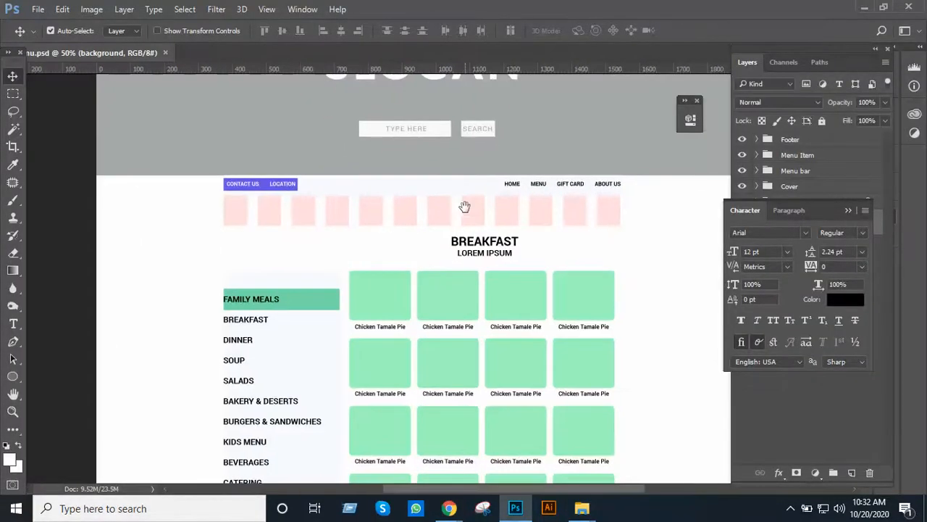
drag(466, 208, 436, 315)
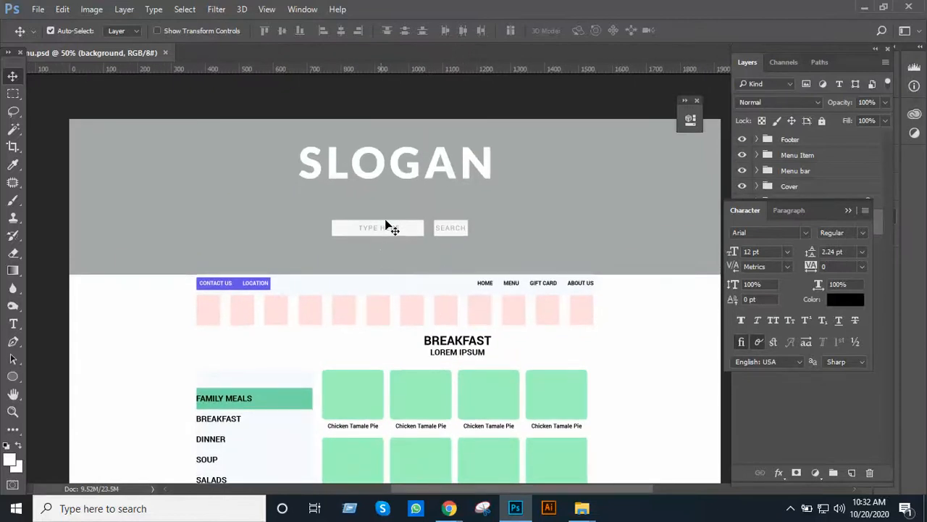
scroll(428, 257, down, 10)
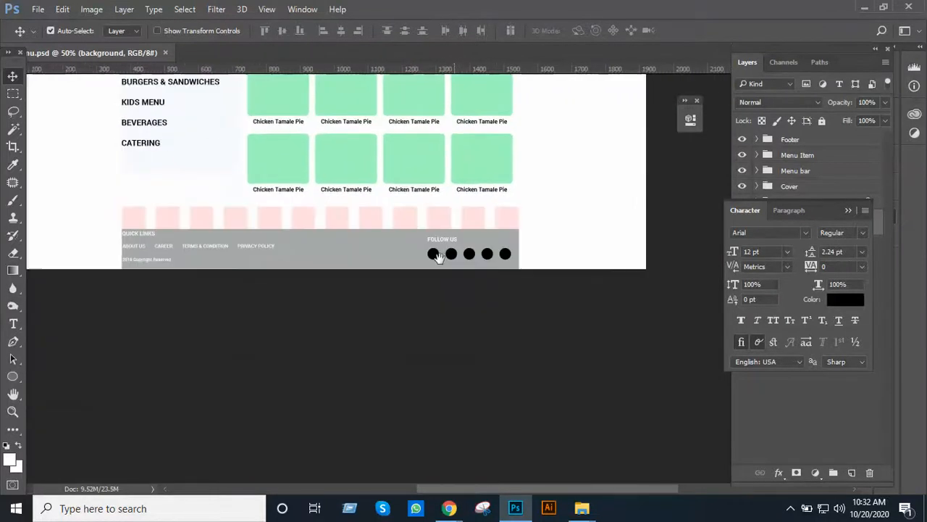
drag(332, 186, 363, 339)
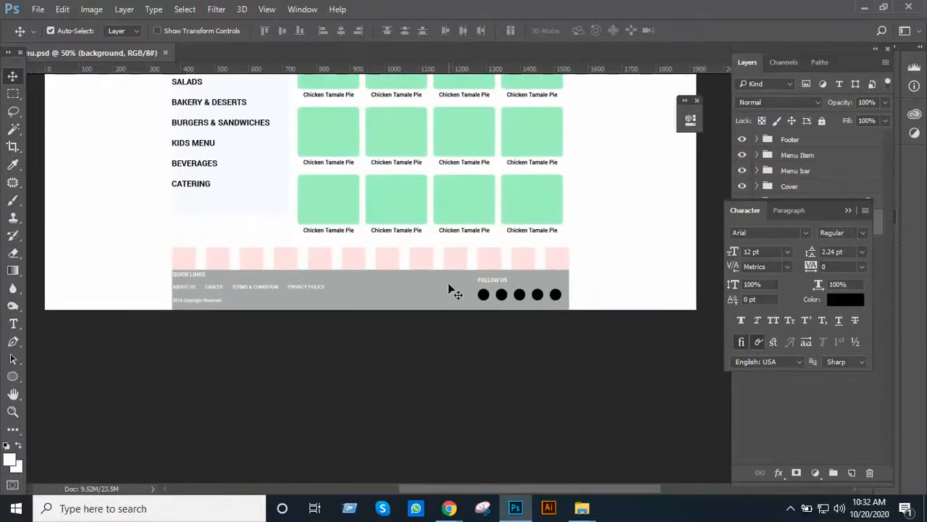
scroll(432, 287, up, 1)
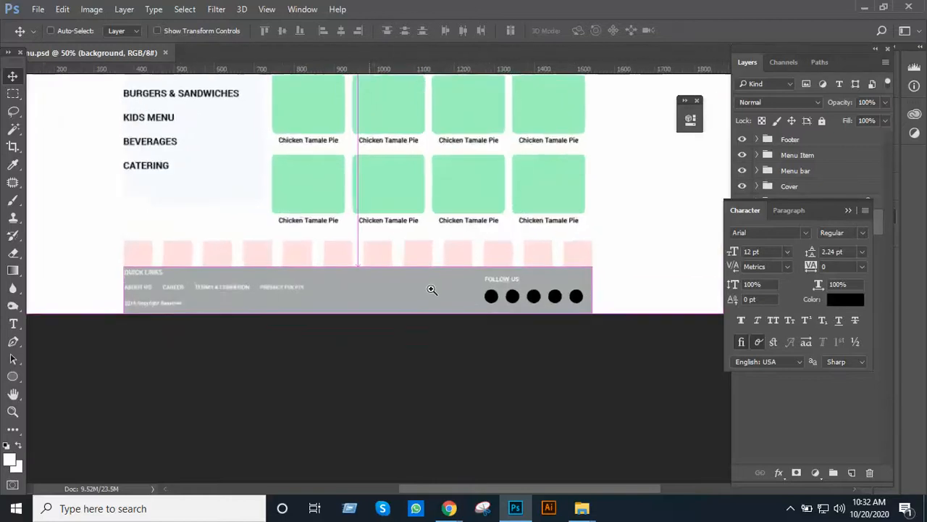
scroll(430, 261, up, 8)
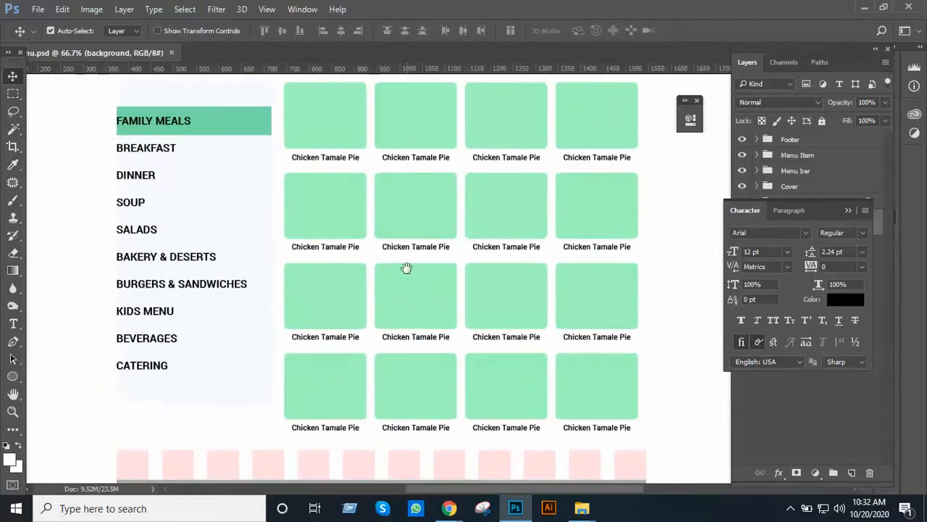
drag(406, 262, 399, 329)
drag(397, 268, 401, 307)
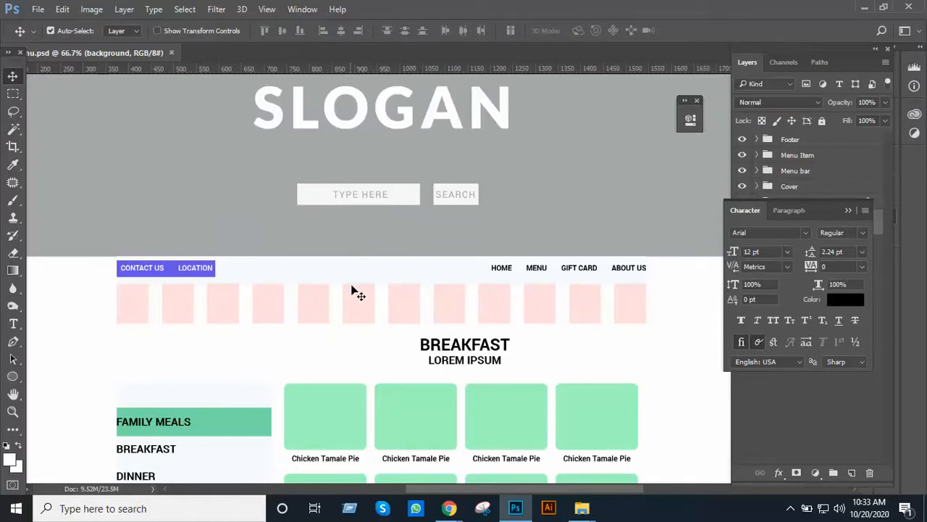
Examine the Breakfast heading, the food category list and the grid of dish items down to the footer.
drag(394, 333, 389, 213)
drag(373, 274, 369, 210)
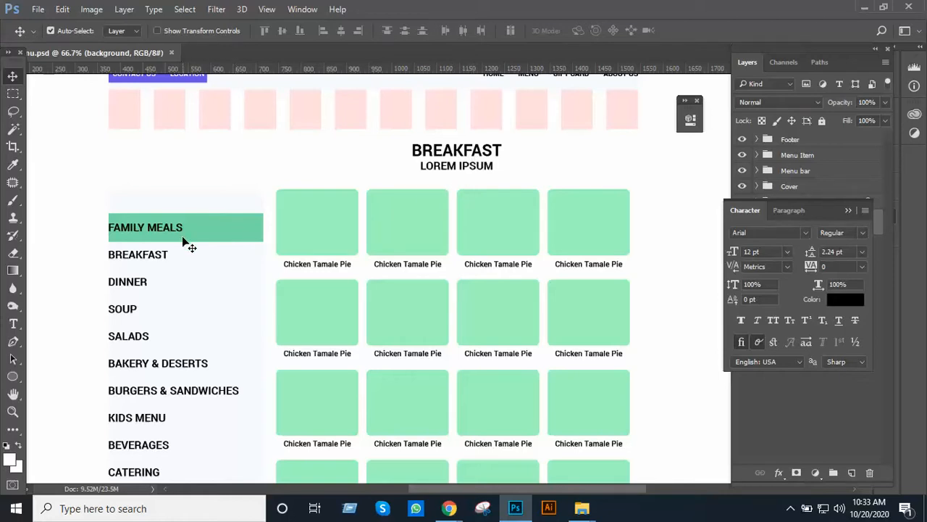
scroll(183, 243, down, 2)
scroll(186, 247, down, 1)
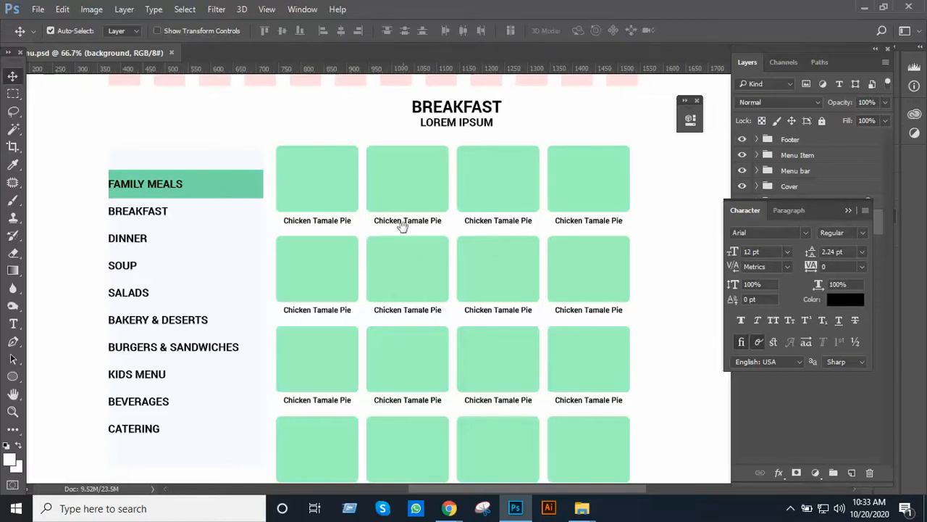
drag(399, 224, 394, 203)
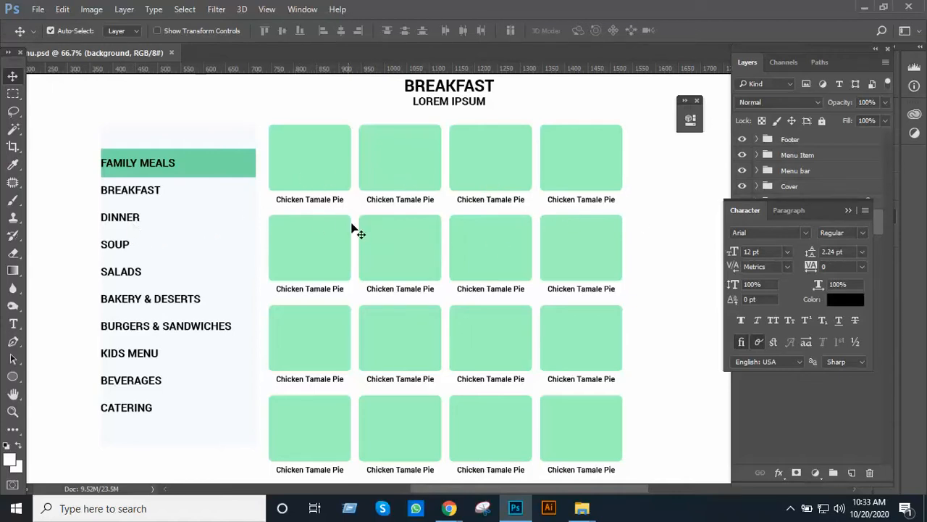
scroll(291, 279, down, 2)
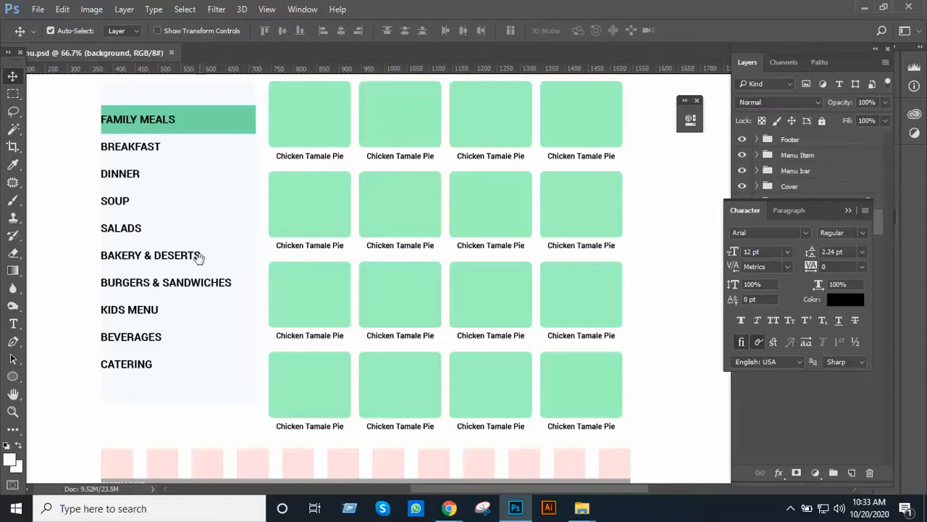
drag(201, 255, 229, 314)
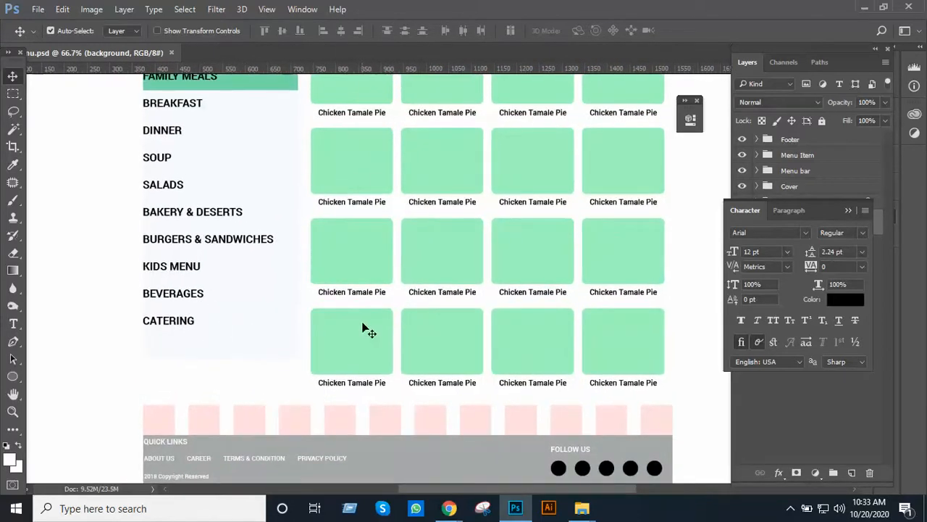
Review the Menu page from the dish grid back up to the navigation bar and search box.
scroll(409, 230, up, 8)
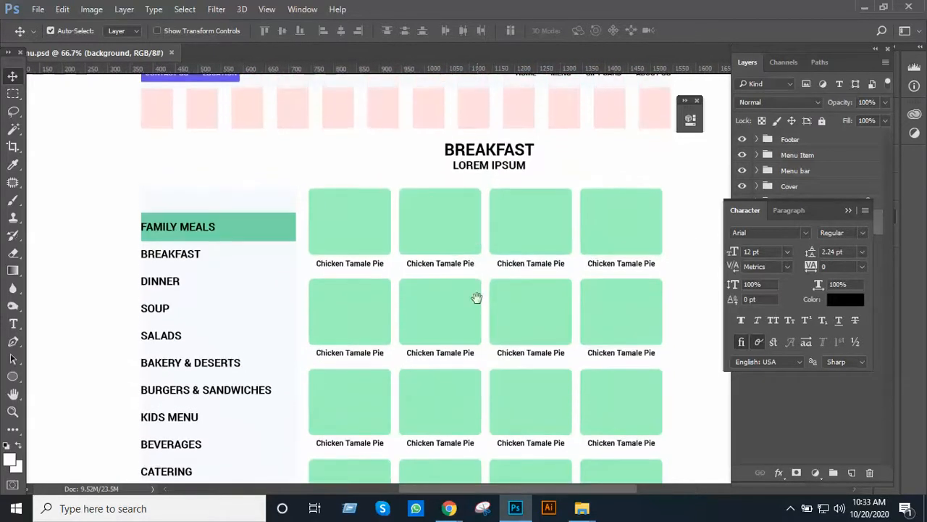
scroll(476, 298, up, 3)
scroll(446, 313, down, 1)
scroll(439, 305, up, 1)
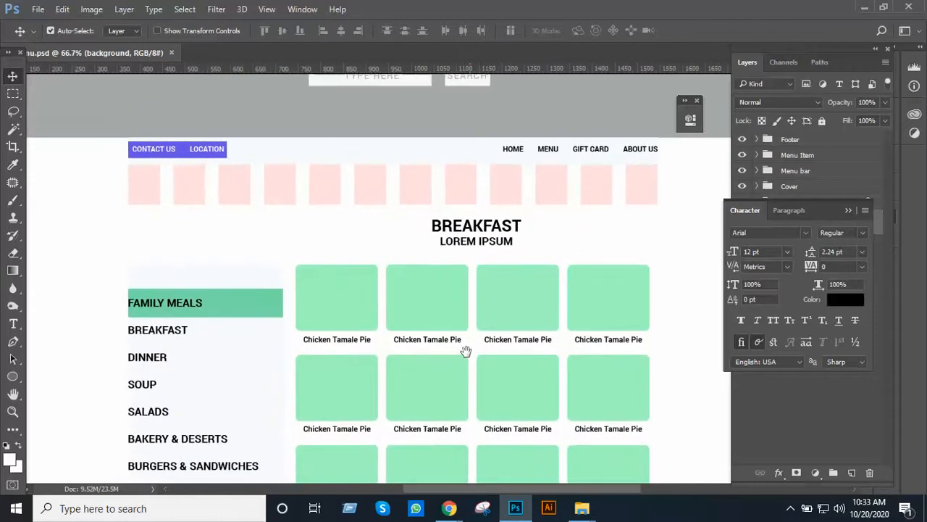
scroll(461, 359, up, 1)
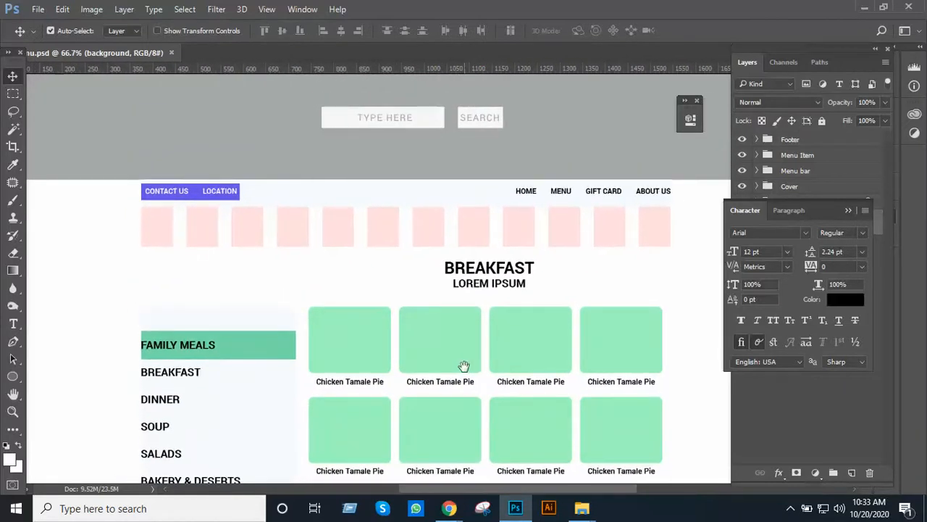
Close the Menu page design and open 3 Gift card.psd from the Done folder.
key(ctrl+w)
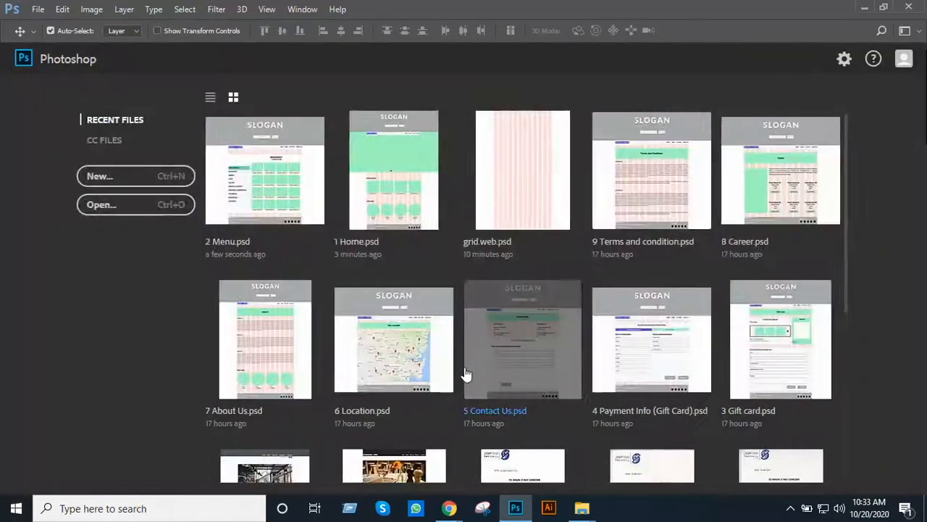
key(alt+Tab)
key(alt+Tab)
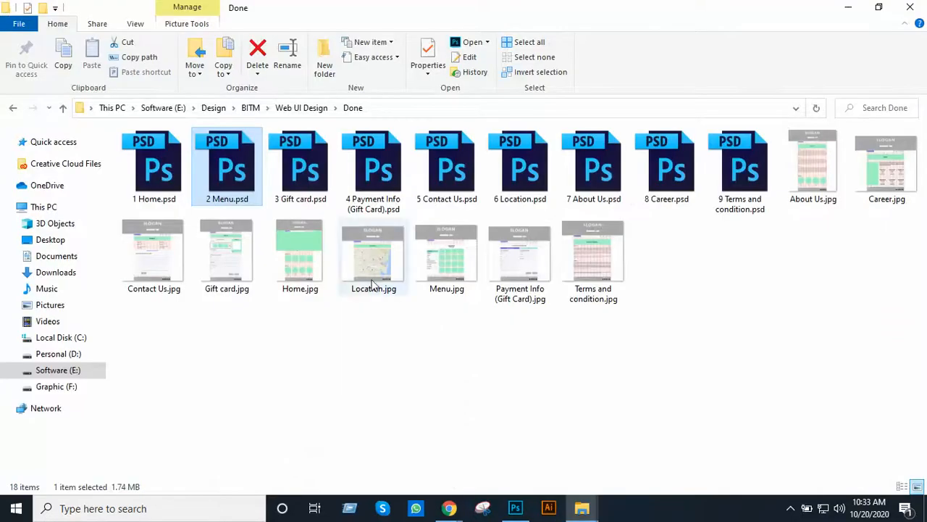
double_click(302, 183)
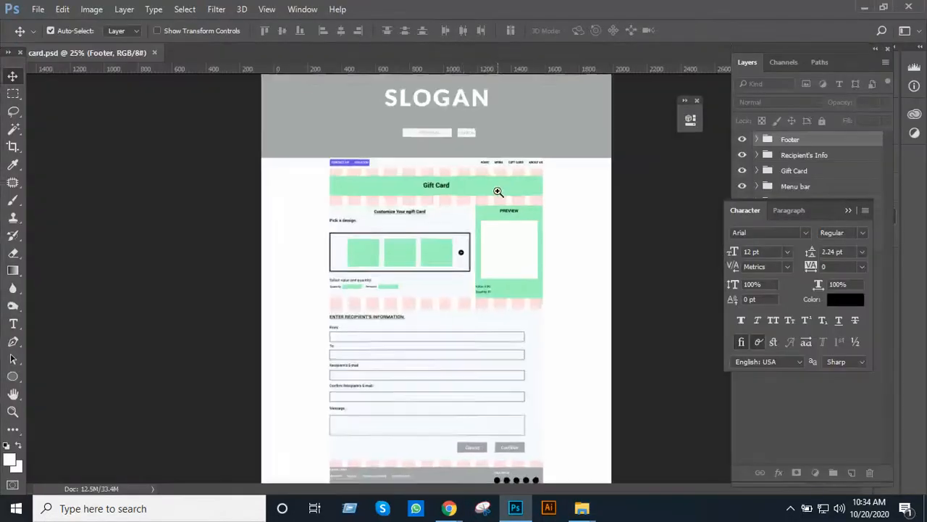
Examine the Gift Card banner, the egift card design picker, the value and quantity fields, and the Preview panel.
click(497, 192)
click(500, 185)
click(503, 180)
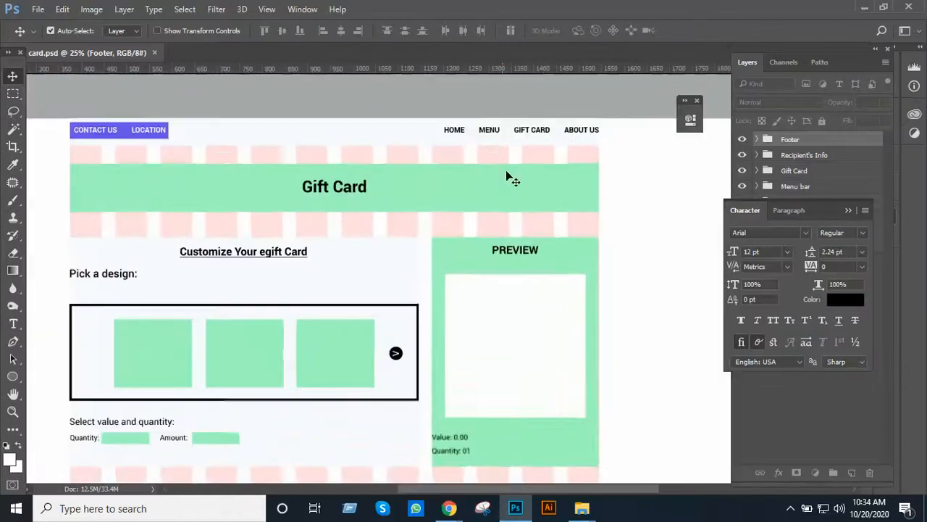
drag(387, 259, 428, 341)
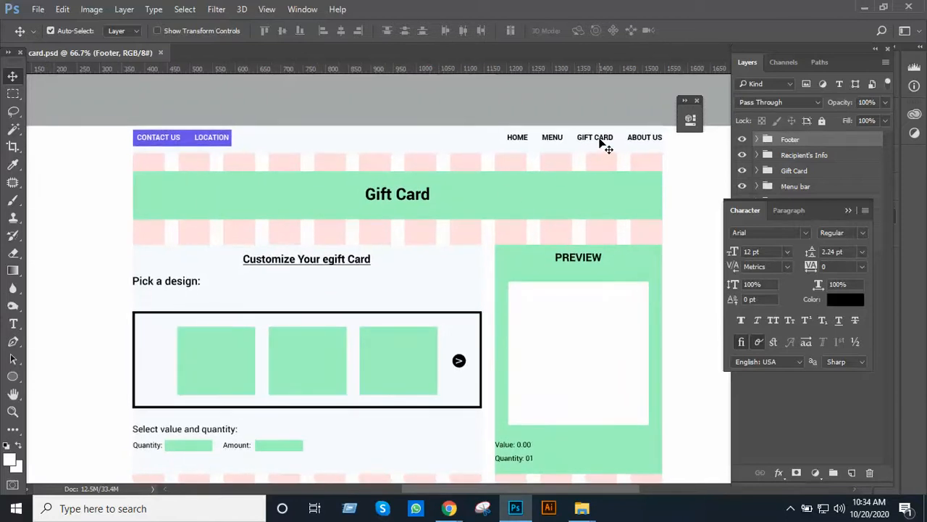
drag(445, 287, 434, 213)
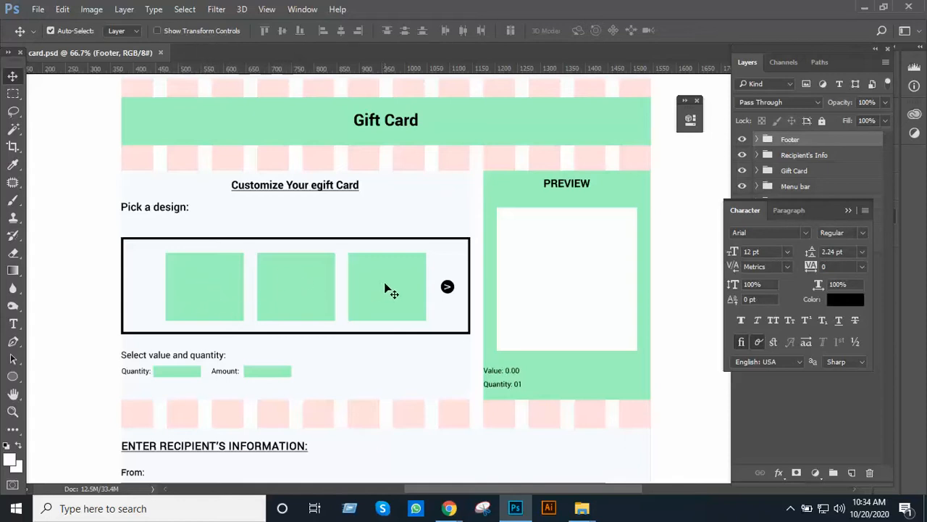
scroll(210, 330, down, 1)
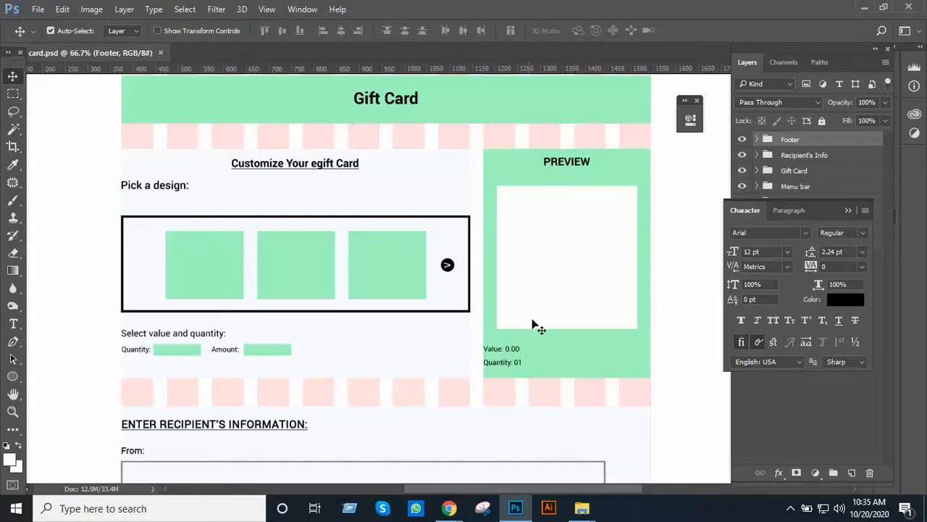
Examine the recipient's information form with its Cancel and Continue buttons down to the footer, and return to the Gift Card page's navigation bar.
scroll(406, 293, down, 3)
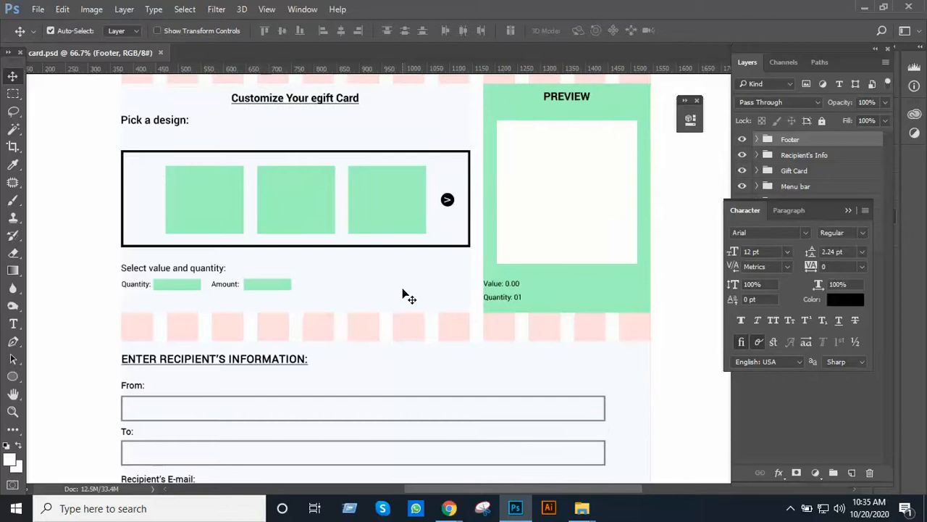
scroll(406, 294, down, 1)
scroll(170, 338, down, 1)
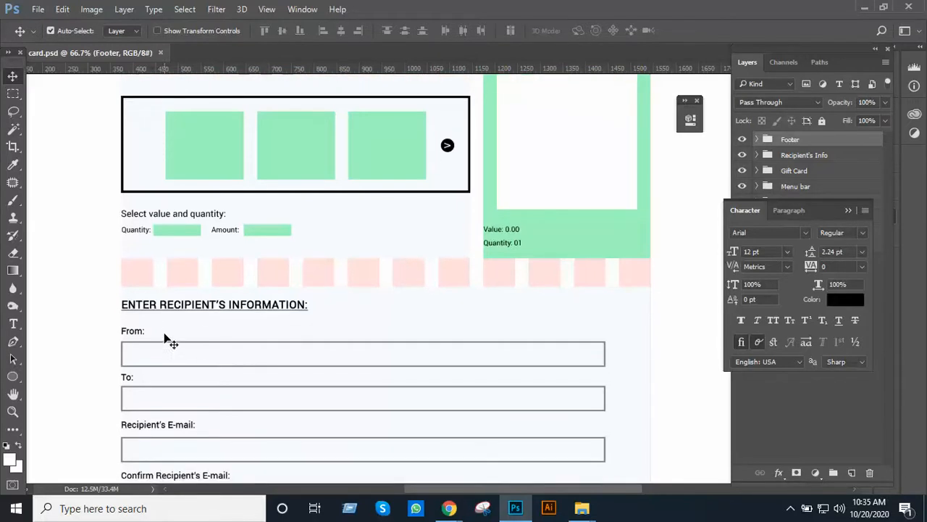
scroll(149, 326, down, 1)
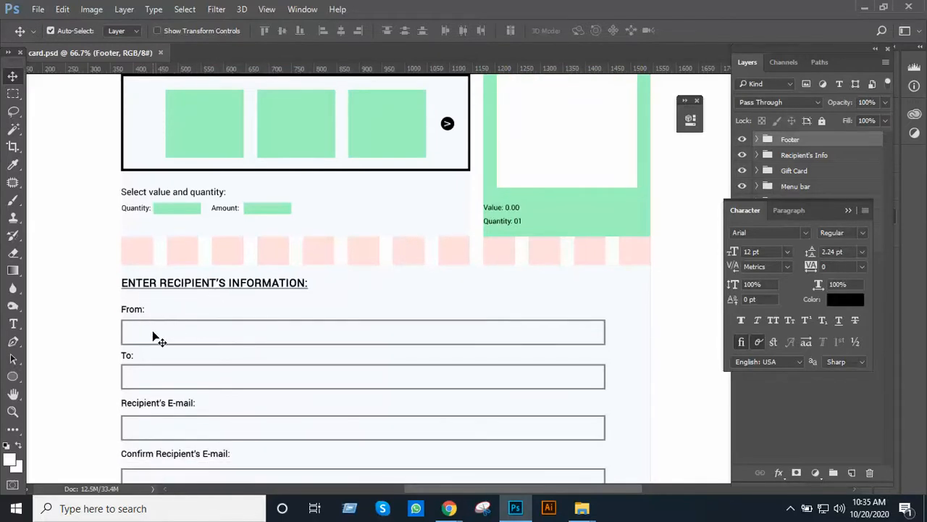
scroll(179, 327, down, 1)
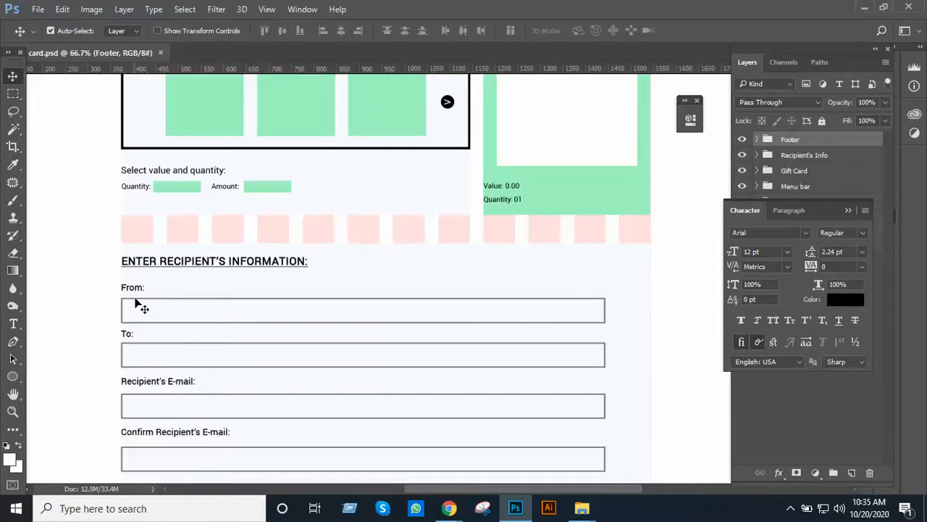
scroll(159, 352, down, 1)
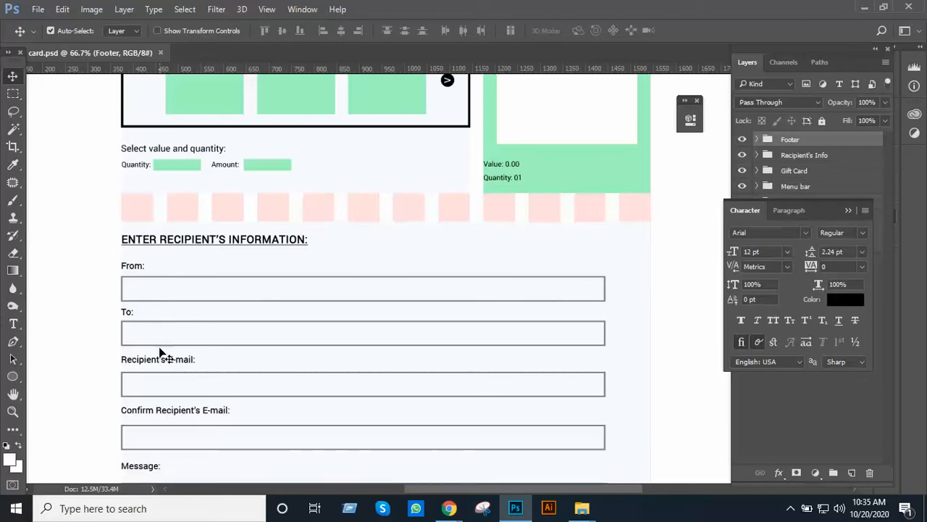
scroll(181, 381, down, 1)
scroll(181, 410, down, 4)
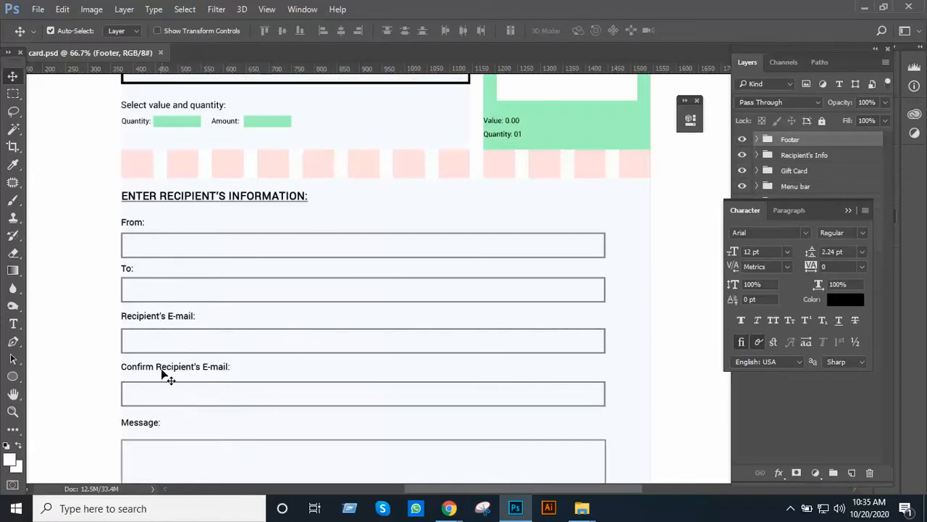
scroll(187, 384, down, 1)
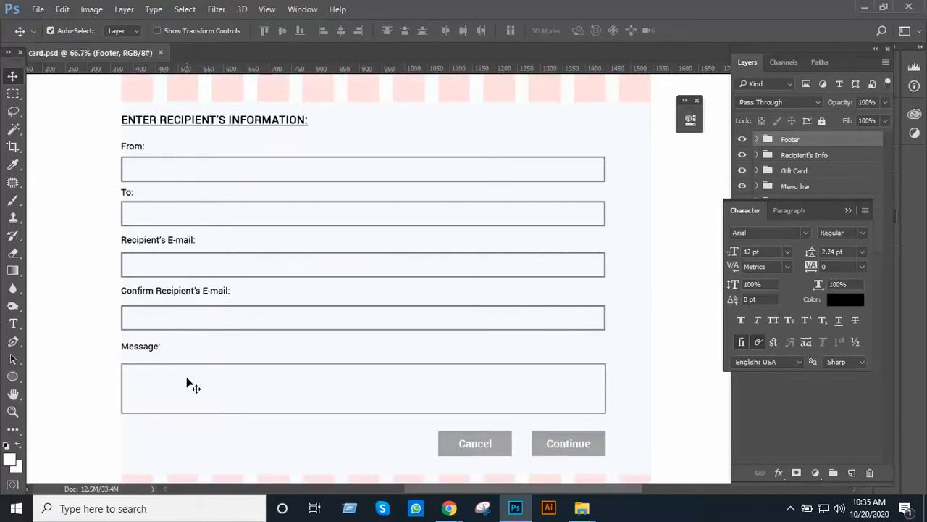
scroll(223, 392, down, 1)
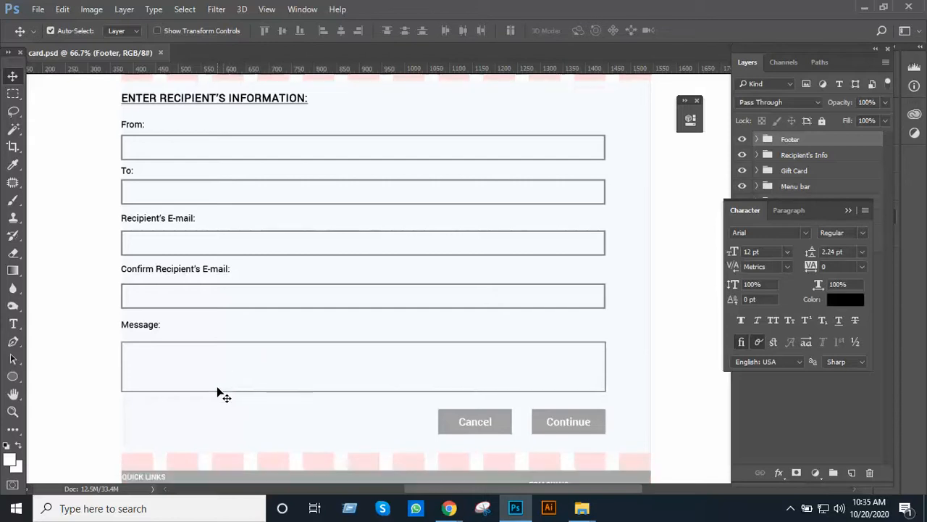
scroll(435, 391, down, 2)
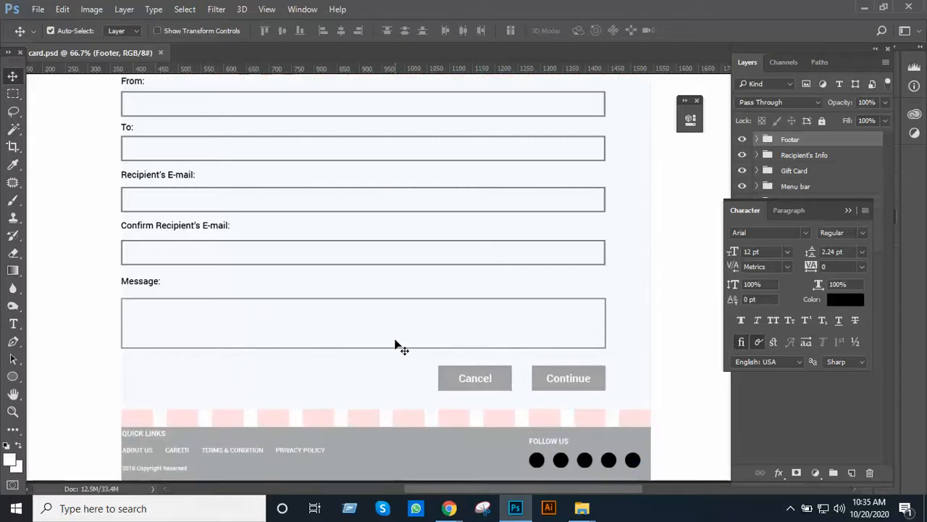
scroll(398, 345, down, 2)
scroll(398, 346, up, 4)
scroll(399, 340, up, 10)
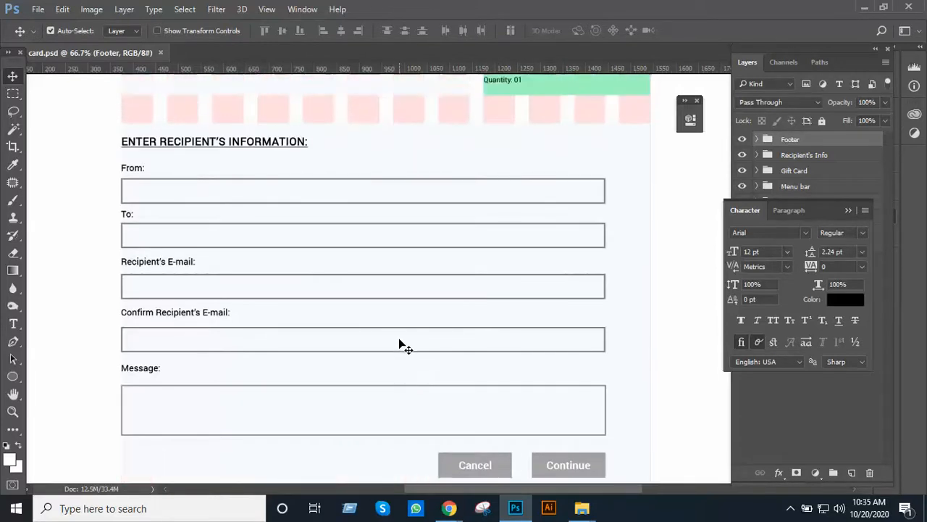
scroll(403, 345, up, 10)
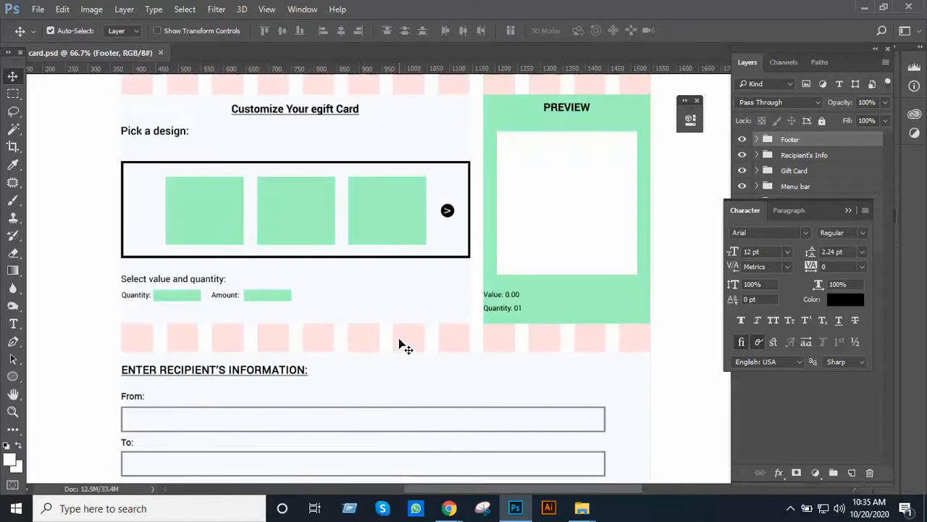
scroll(402, 345, up, 2)
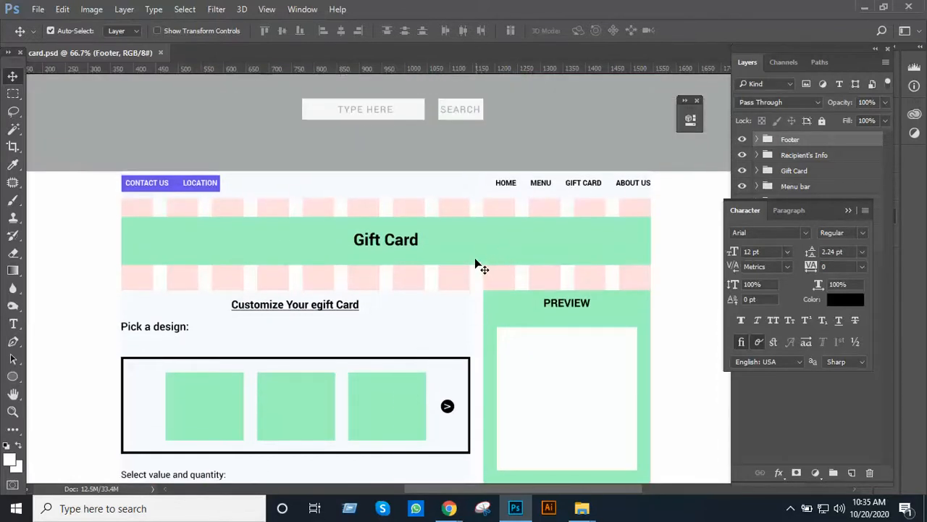
Close the Gift Card page design and open 7 About Us.psd from the Done folder.
key(ctrl)
key(ctrl)
key(ctrl+w)
key(alt+Tab)
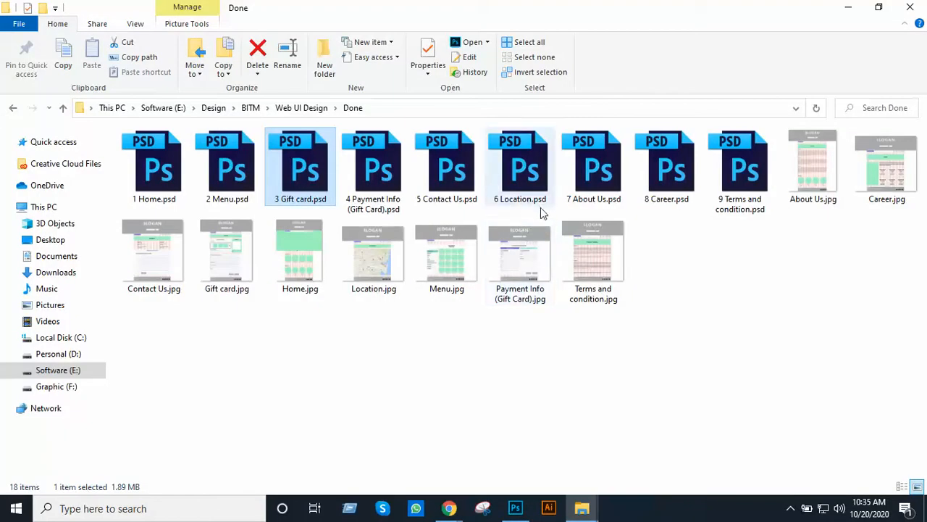
double_click(583, 191)
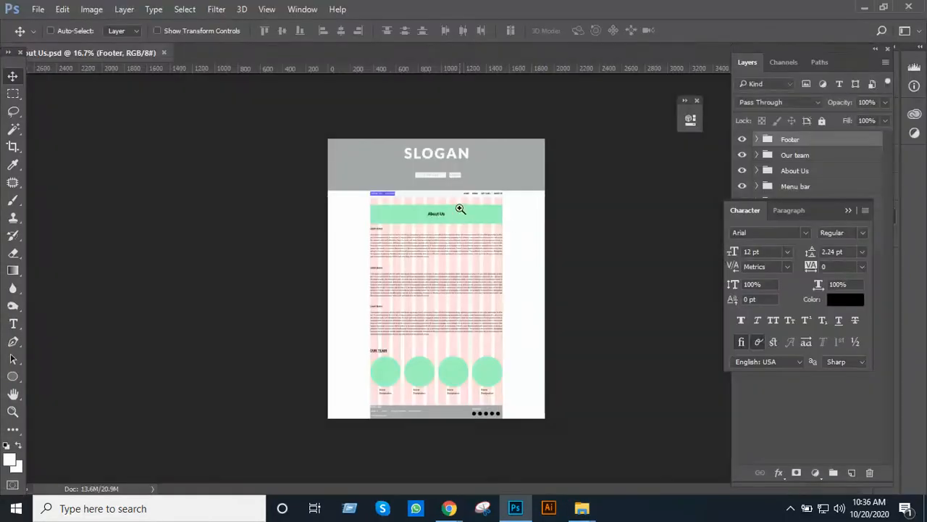
Look over the whole About Us page, from the slogan header to the footer and back to the banner.
click(460, 209)
click(460, 208)
click(461, 210)
drag(466, 213, 463, 287)
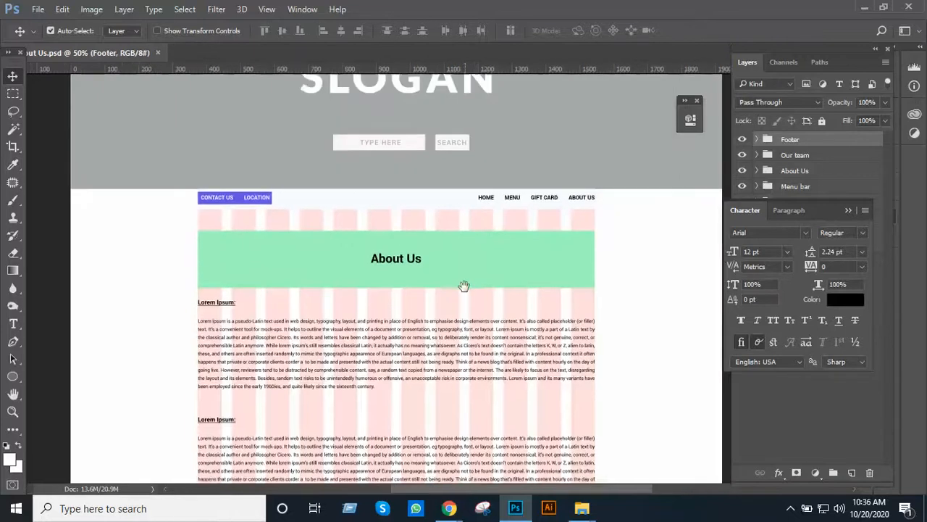
scroll(464, 286, up, 2)
scroll(464, 377, down, 15)
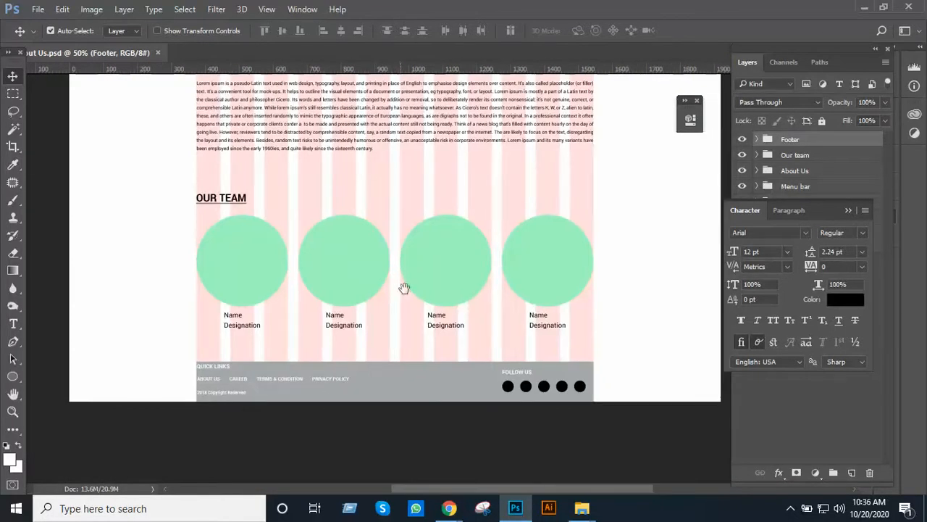
scroll(384, 305, up, 12)
key(alt+Tab)
key(alt+Tab)
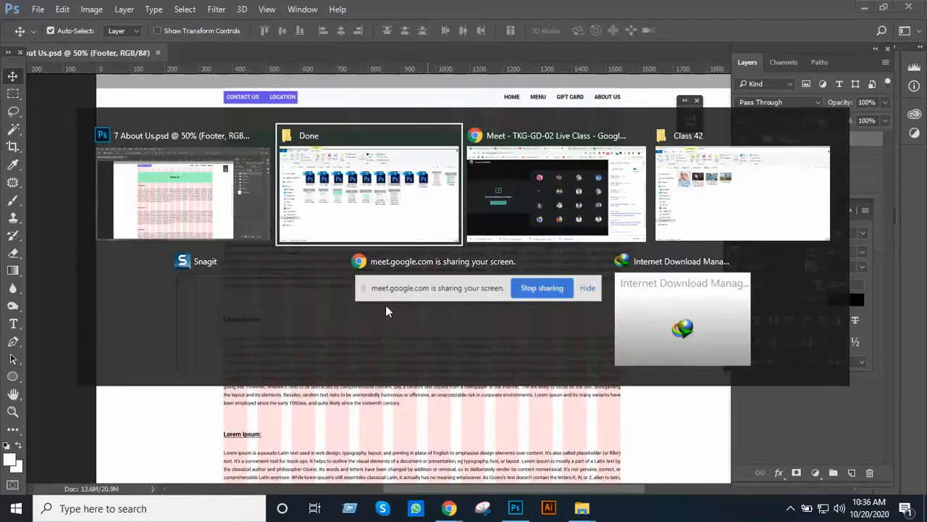
key(alt+Tab)
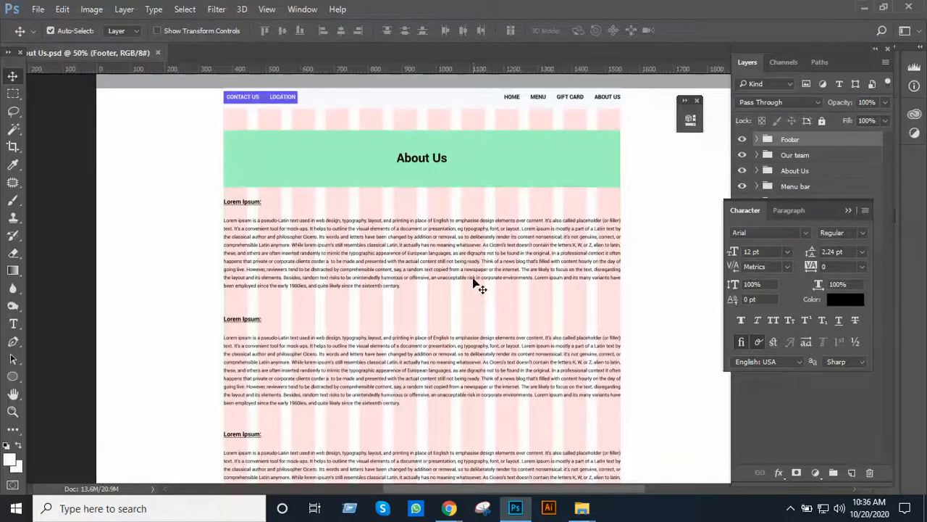
Examine the About Us navigation bar, banner and the Lorem Ipsum text sections up close.
scroll(453, 335, up, 3)
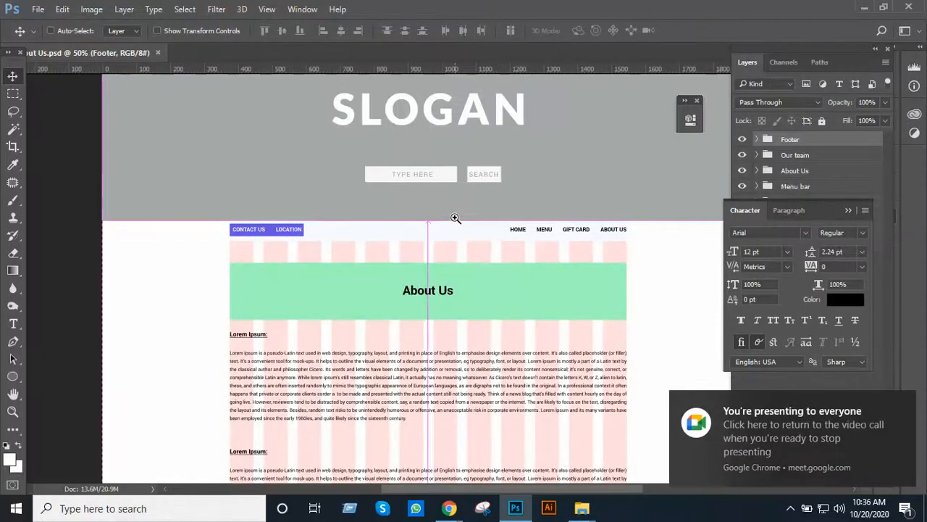
scroll(456, 276, up, 1)
drag(459, 269, 435, 224)
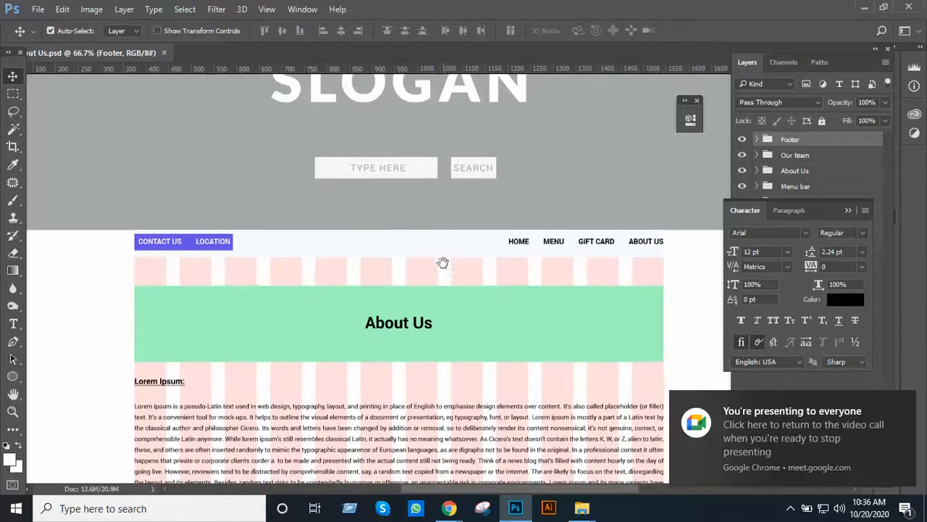
drag(440, 263, 431, 201)
drag(450, 248, 455, 220)
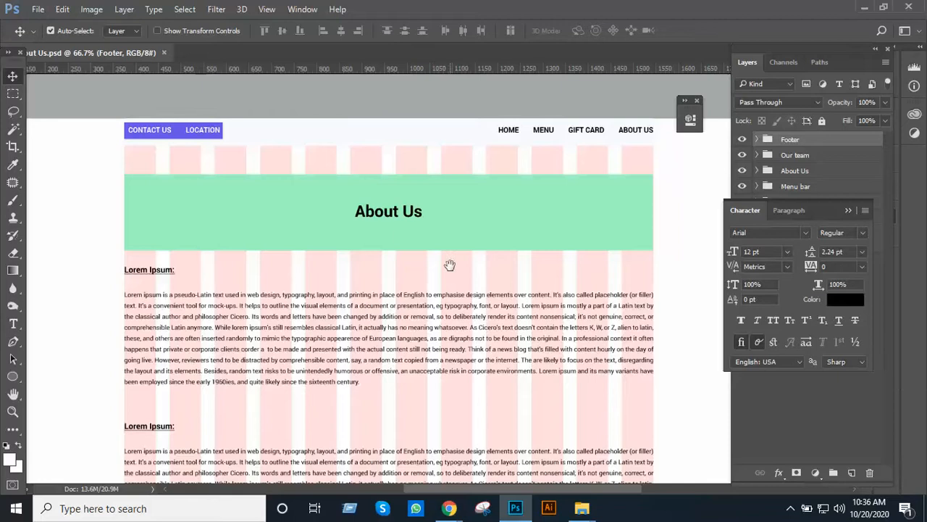
drag(381, 234, 381, 201)
scroll(346, 279, down, 3)
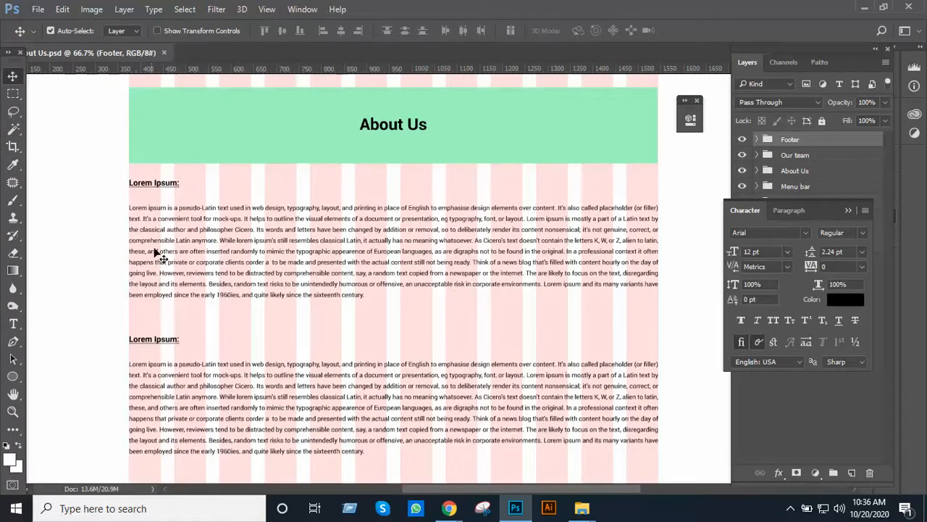
scroll(240, 321, down, 8)
scroll(240, 321, left, 1)
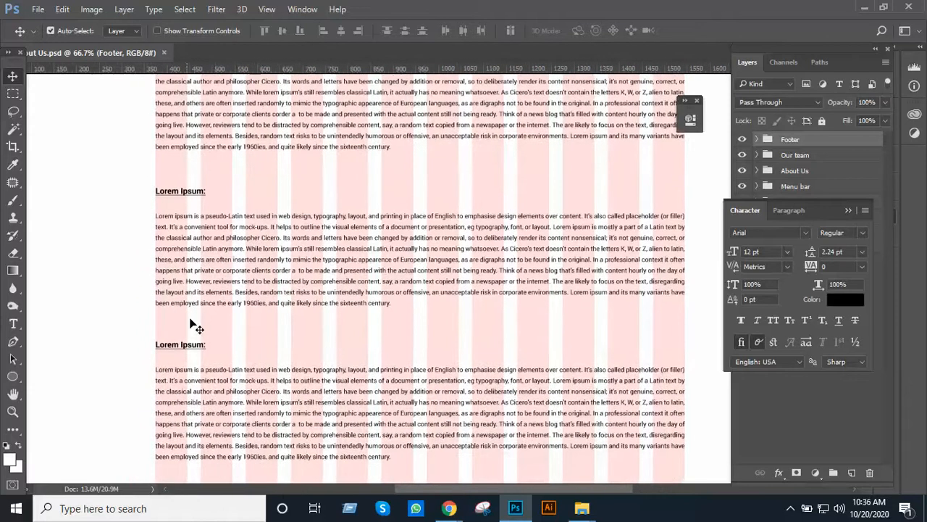
drag(263, 318, 261, 315)
Examine the Our Team circles with their name and designation captions and the footer, and return to the Contact Us and Location links.
scroll(227, 290, down, 5)
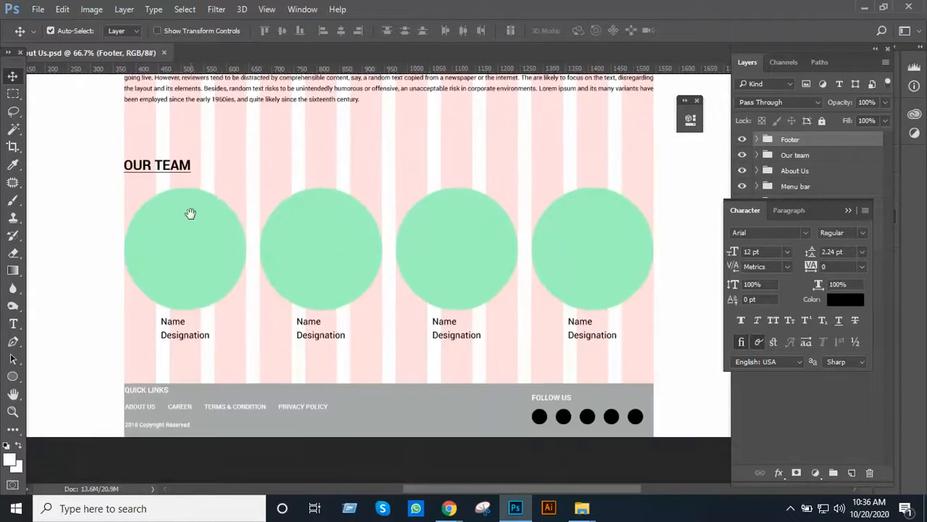
drag(190, 214, 197, 261)
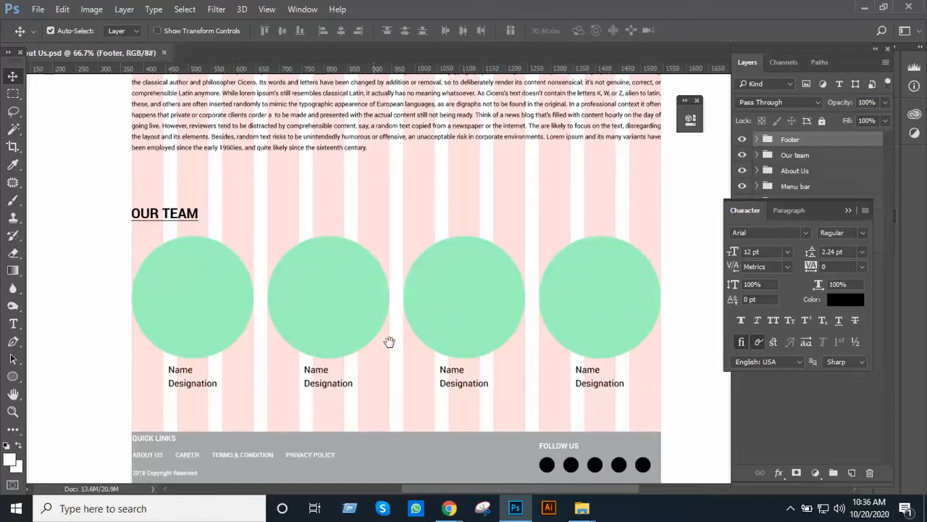
mouse_move(387, 340)
mouse_down()
mouse_move(412, 307)
mouse_move(385, 345)
mouse_up()
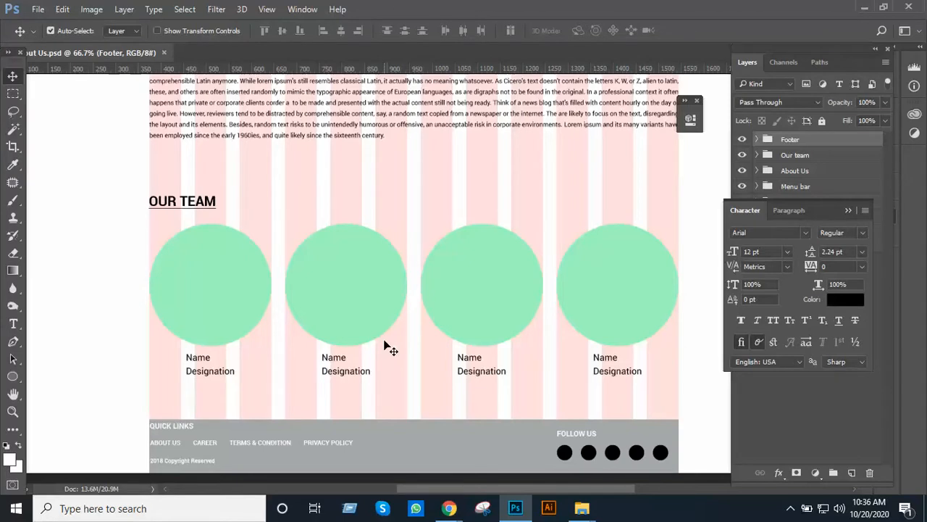
scroll(424, 326, up, 10)
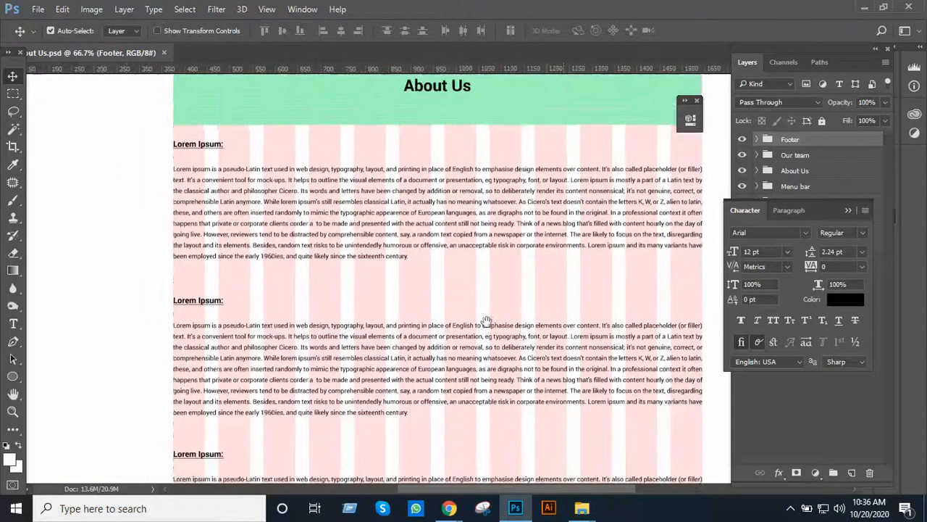
scroll(487, 321, up, 4)
drag(532, 227, 420, 288)
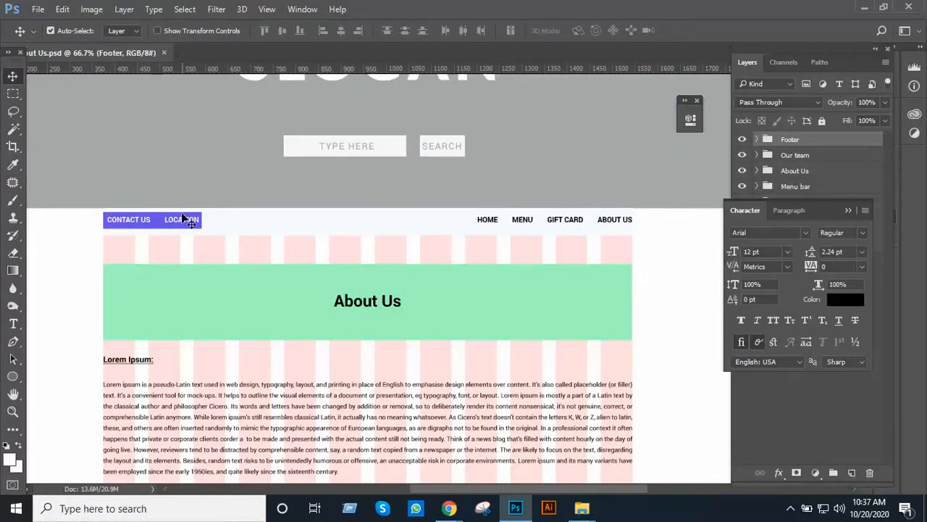
Close the About Us page design and open 6 Location.psd from the Done folder.
key(ctrl+w)
key(alt+Tab)
key(alt+Tab)
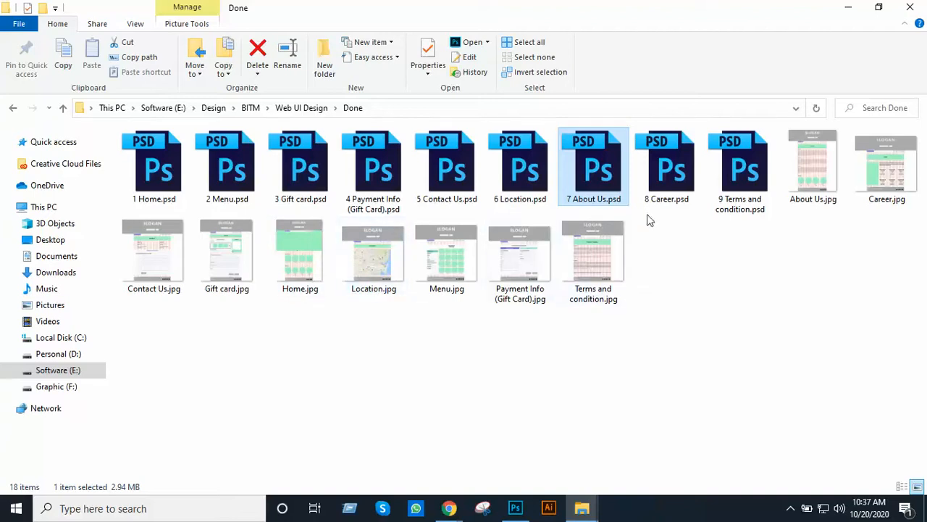
click(516, 185)
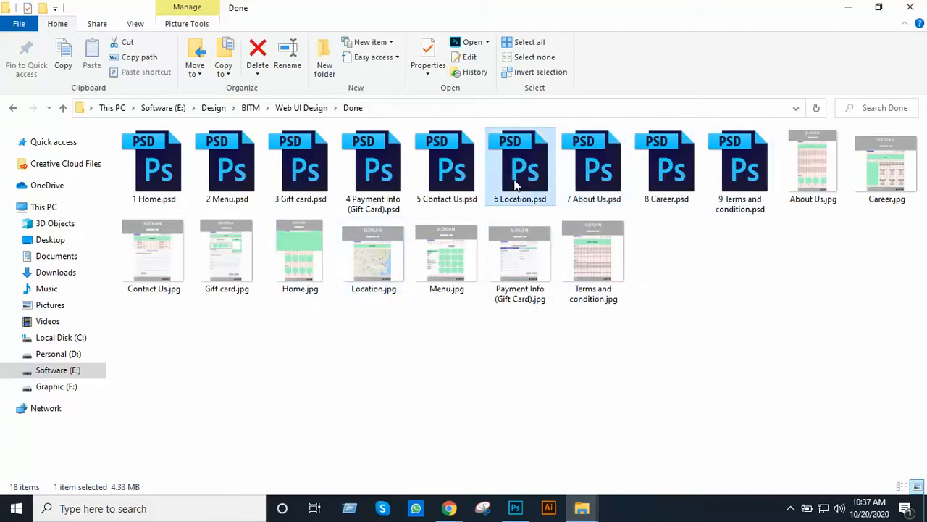
double_click(516, 185)
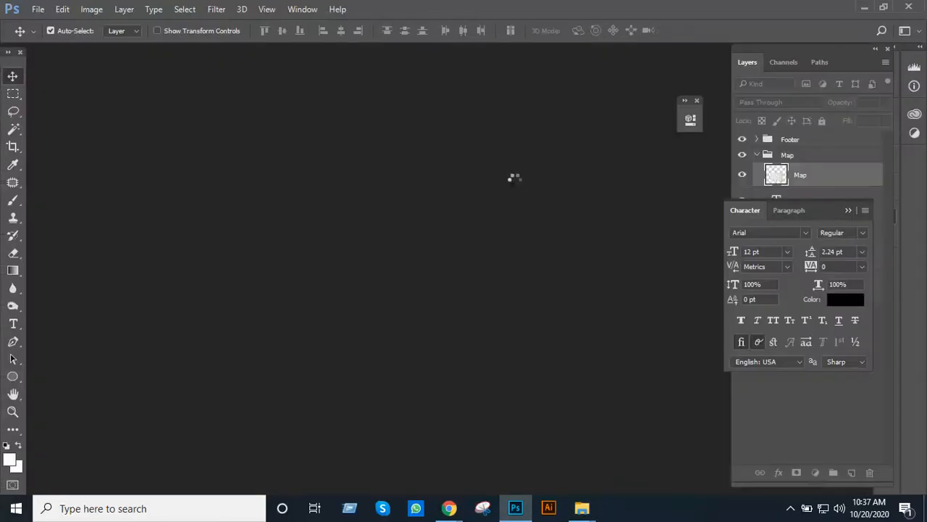
Examine the Our Location banner and the map with its location pins and address callout.
scroll(497, 201, up, 1)
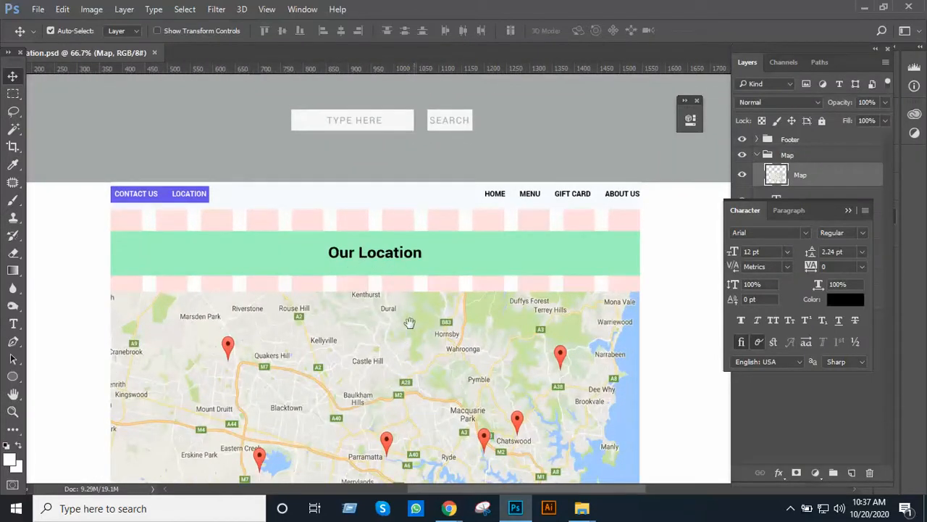
key(ctrl+plus)
scroll(424, 290, down, 3)
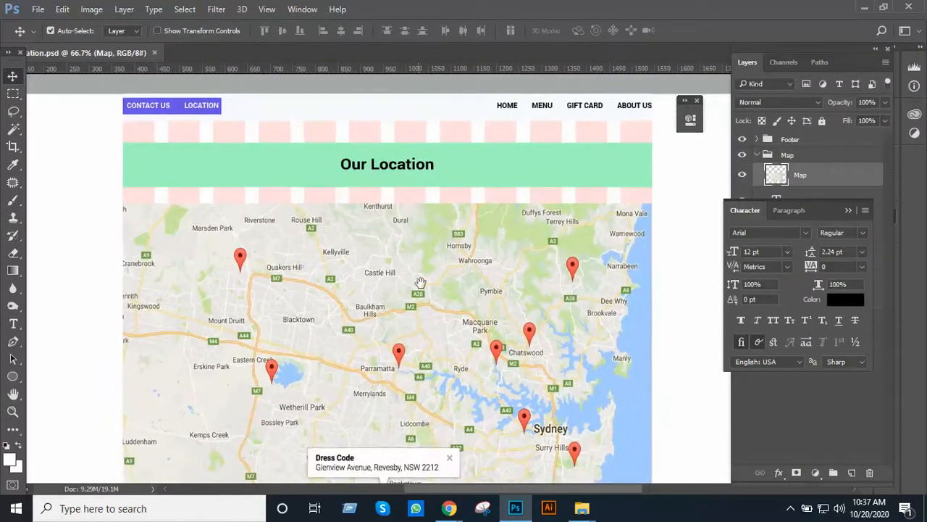
drag(412, 328, 420, 291)
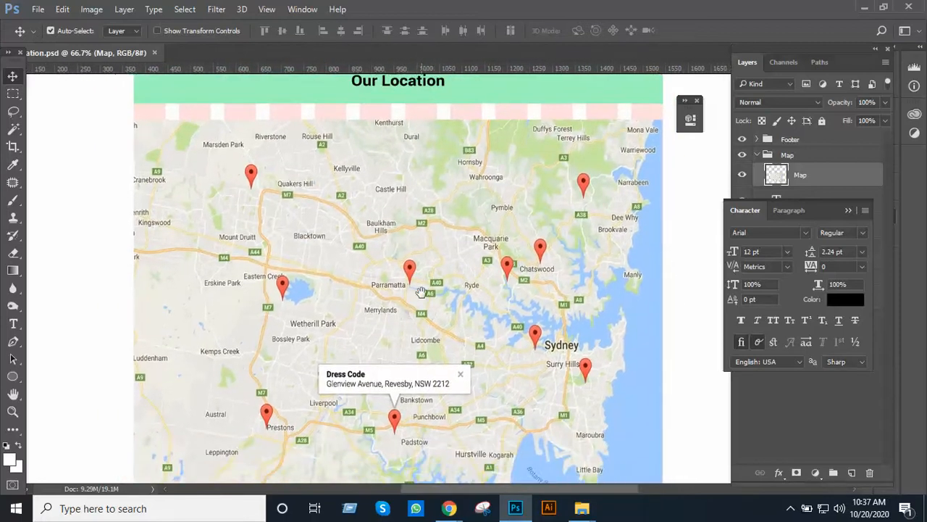
drag(411, 337, 410, 296)
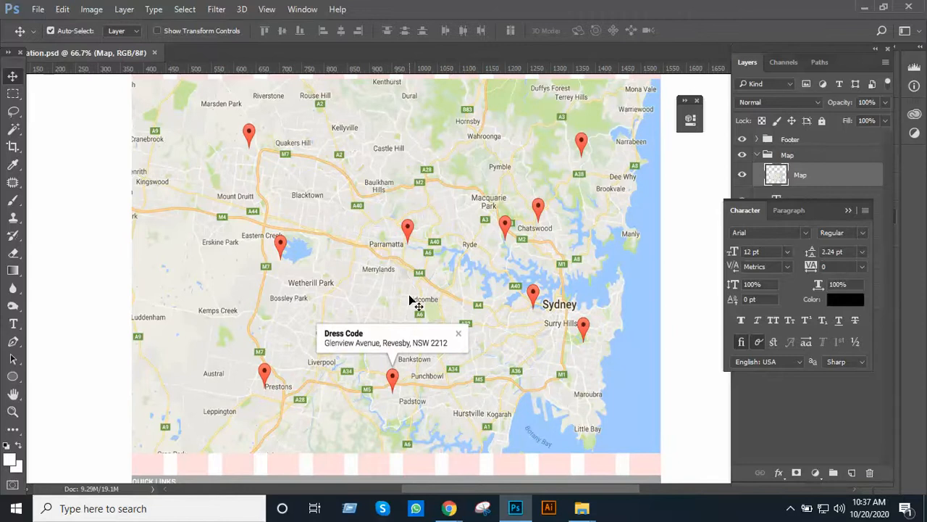
Review the Our Location banner and map again, along with the Contact Us and Location links in the navigation bar.
drag(468, 234, 483, 299)
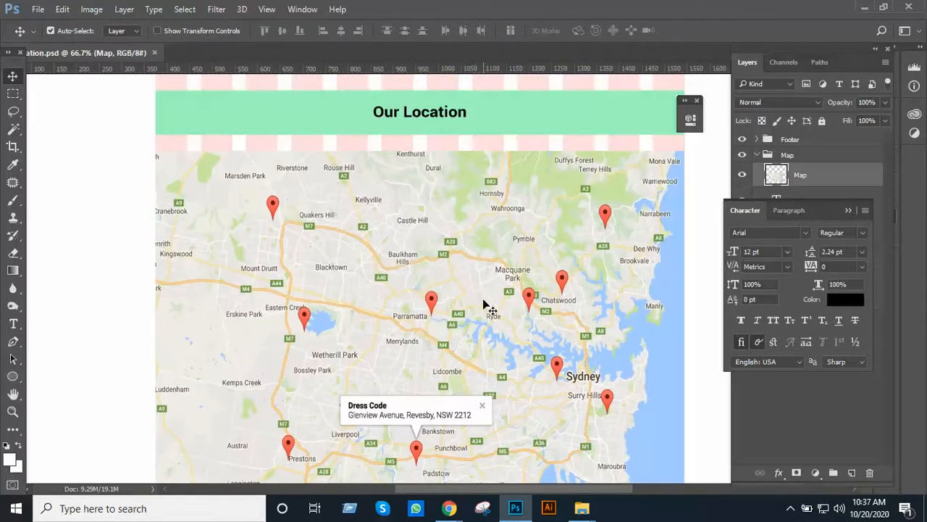
mouse_move(474, 347)
mouse_down()
mouse_move(454, 299)
mouse_move(468, 319)
mouse_move(468, 360)
mouse_up()
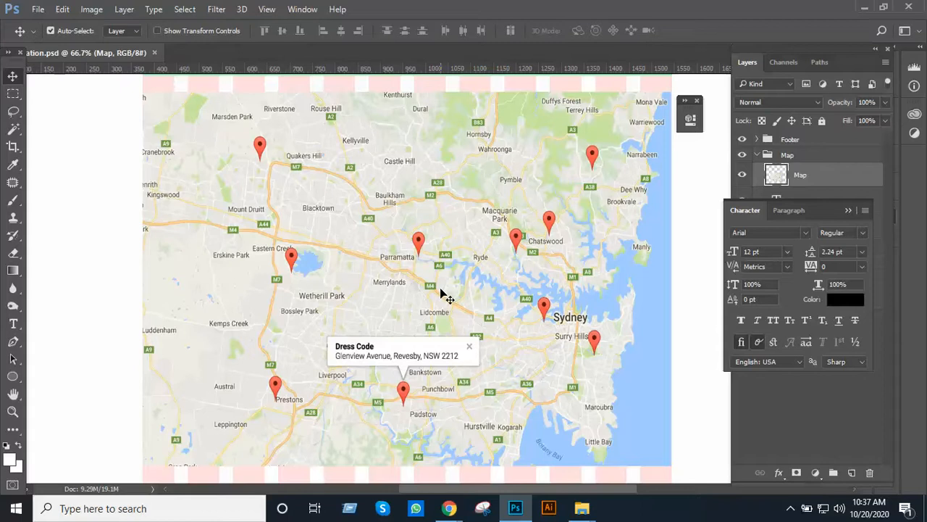
scroll(417, 250, up, 10)
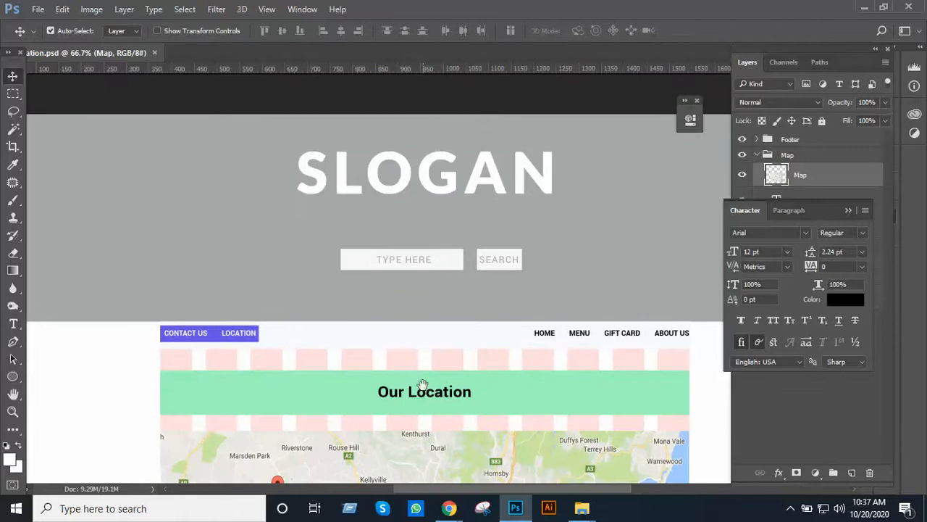
scroll(425, 384, down, 3)
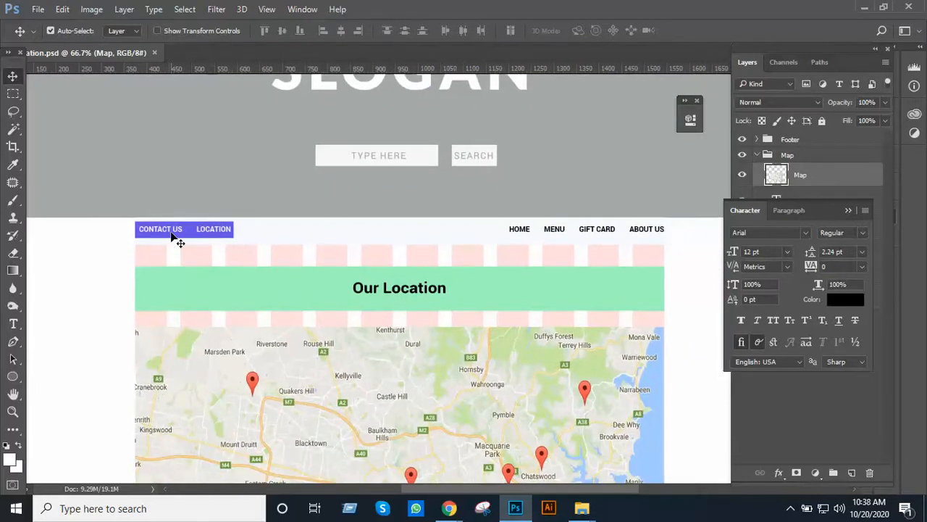
Close the Location page design and open 5 Contact Us.psd from the Done folder.
key(ctrl+w)
key(alt+Tab)
key(Tab)
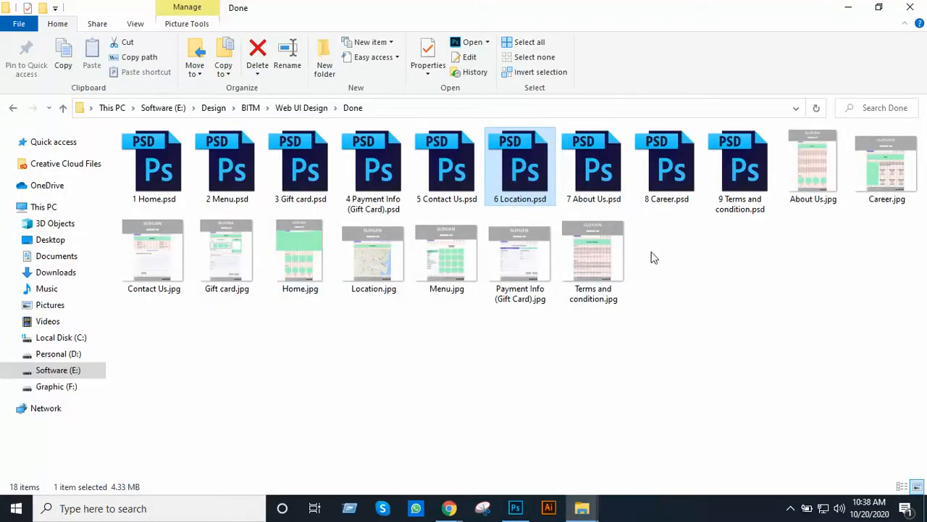
click(449, 178)
double_click(448, 175)
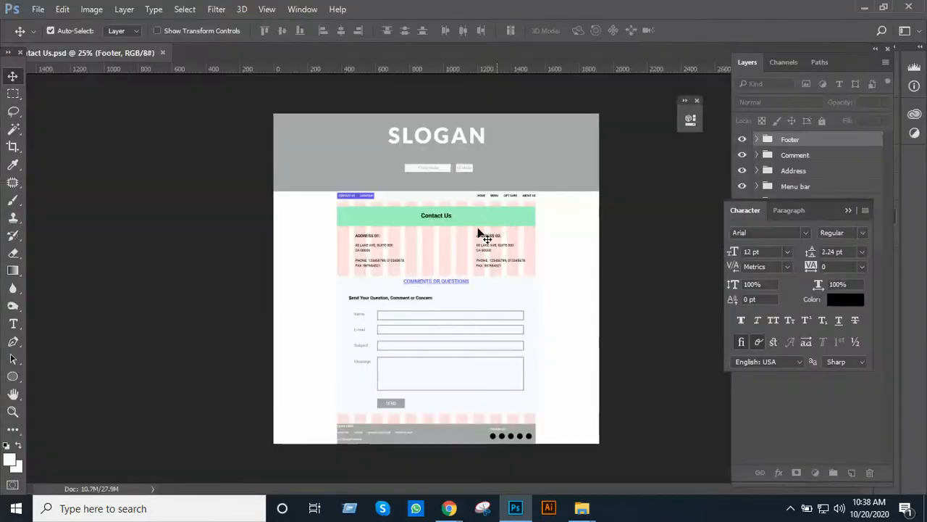
Examine the Contact Us banner and the Address 01 and Address 02 blocks up close.
scroll(479, 230, up, 3)
mouse_move(477, 228)
mouse_down()
mouse_move(500, 273)
mouse_move(490, 232)
mouse_move(480, 242)
mouse_up()
scroll(479, 242, up, 1)
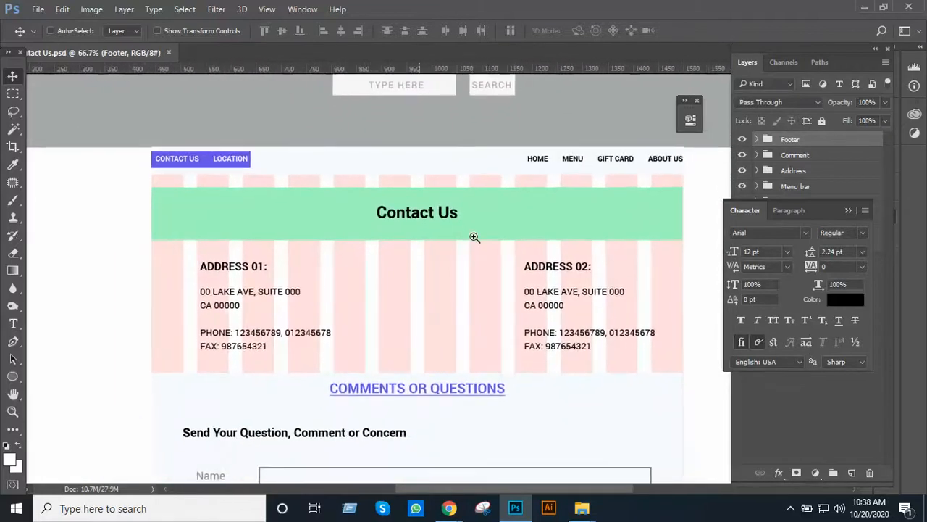
scroll(486, 215, down, 1)
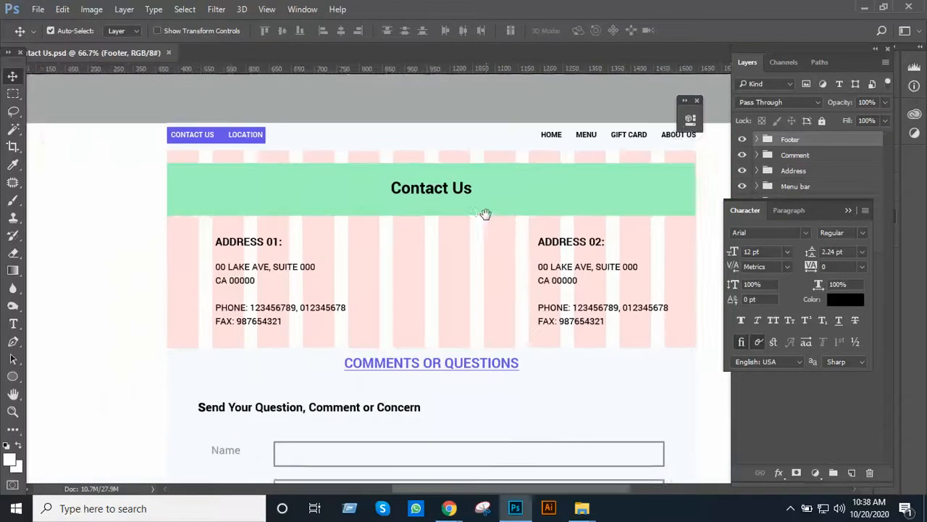
drag(486, 213, 456, 224)
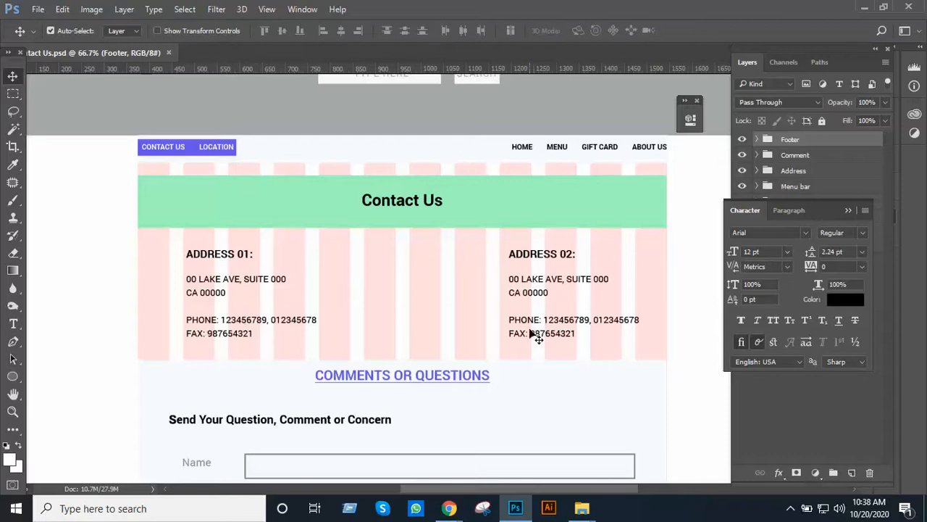
Examine the Comments or Questions form with its input fields and Send button, down to the footer.
drag(469, 362, 483, 287)
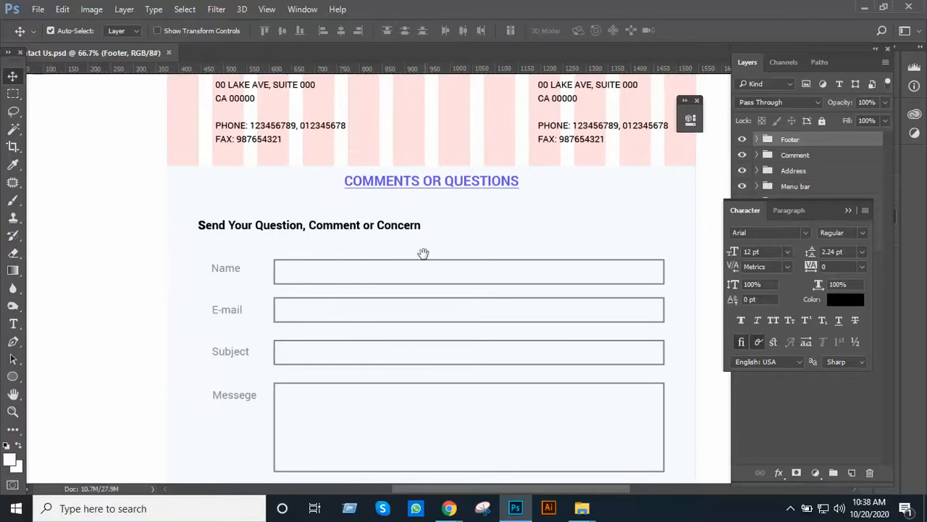
drag(422, 254, 409, 209)
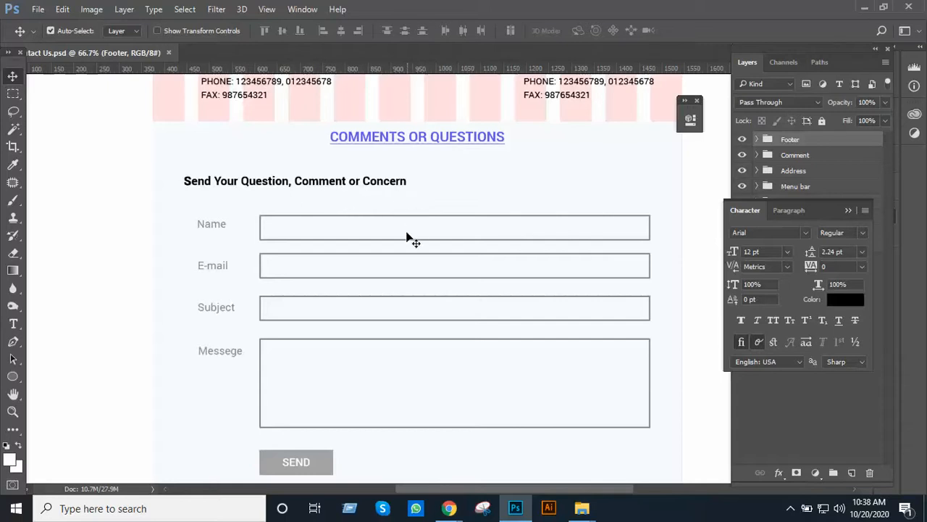
scroll(411, 217, down, 3)
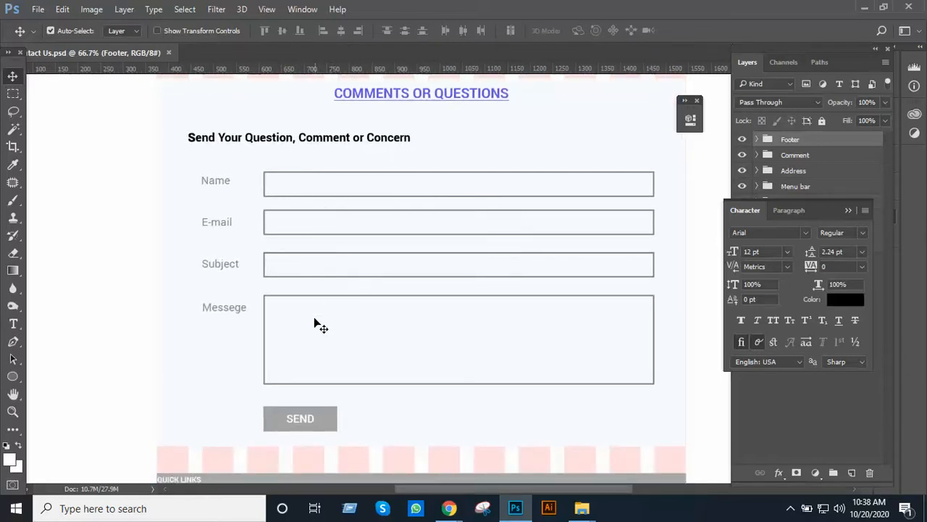
drag(364, 389, 373, 307)
drag(373, 257, 387, 300)
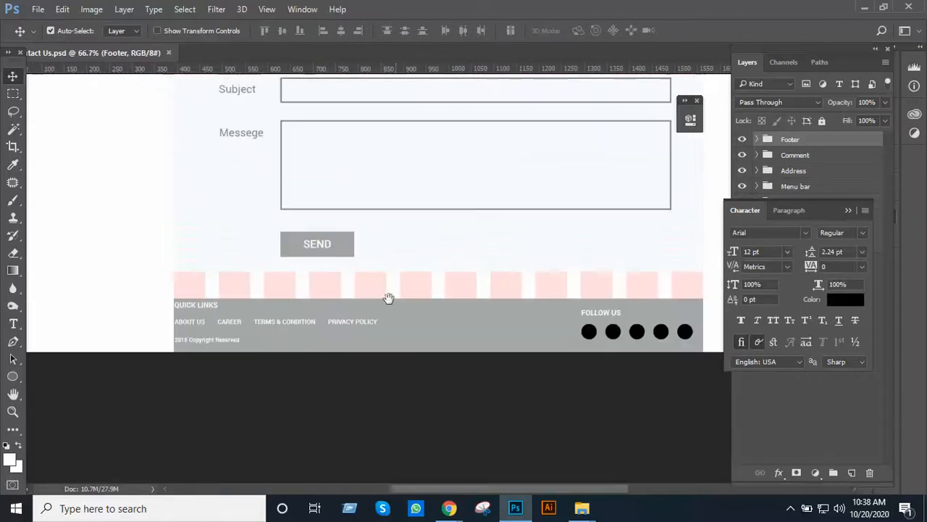
Return to the top of the Contact Us page and inspect both groups of navigation links up close.
drag(383, 253, 370, 227)
drag(395, 144, 365, 247)
scroll(415, 224, up, 1)
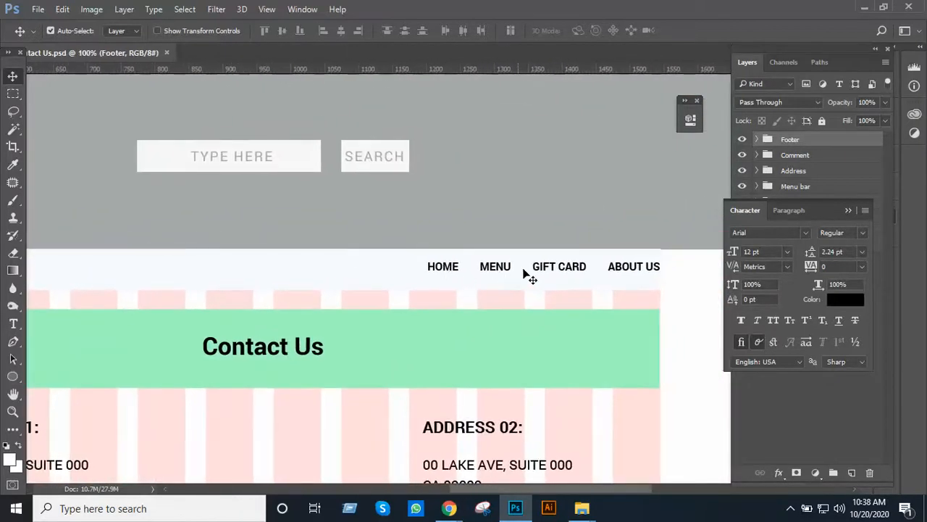
scroll(385, 292, left, 5)
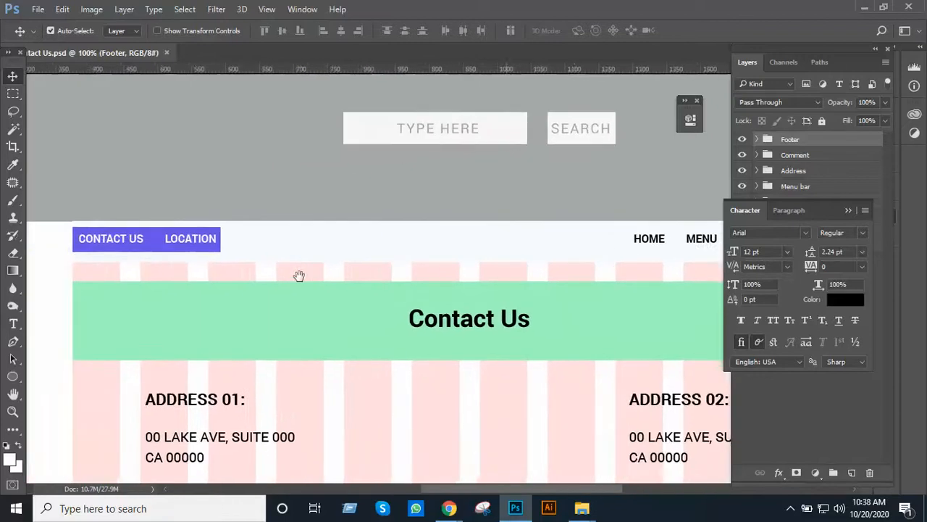
scroll(331, 271, down, 3)
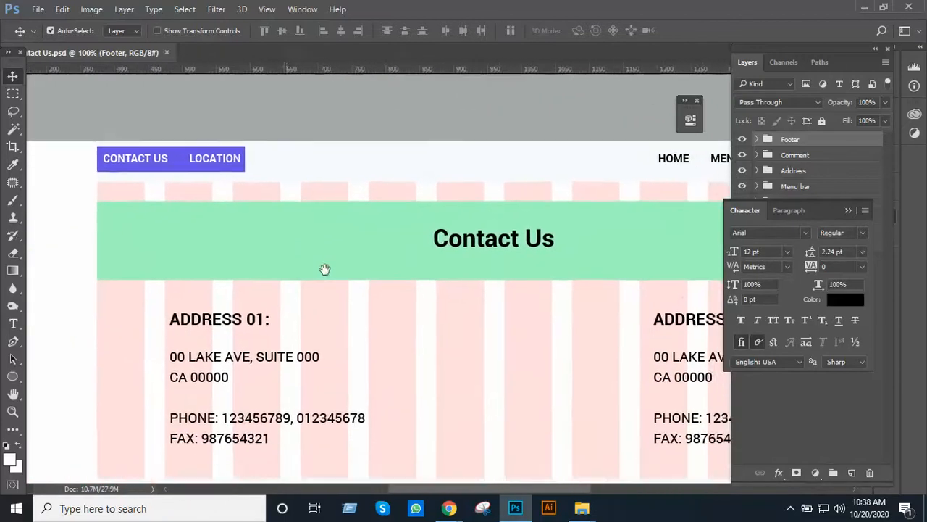
alt+click(362, 266)
alt+click(362, 266)
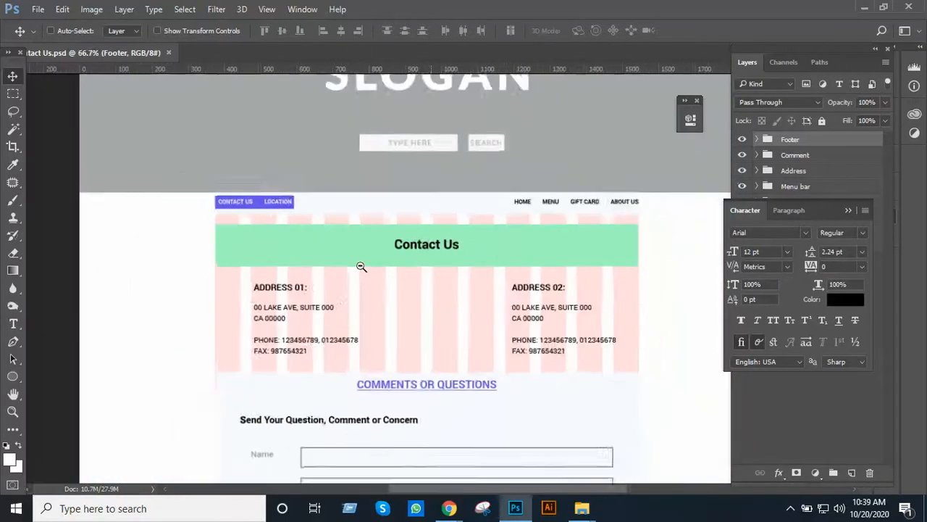
Review the comment form in a wider view, then return to the address blocks and navigation bar.
drag(453, 354, 414, 271)
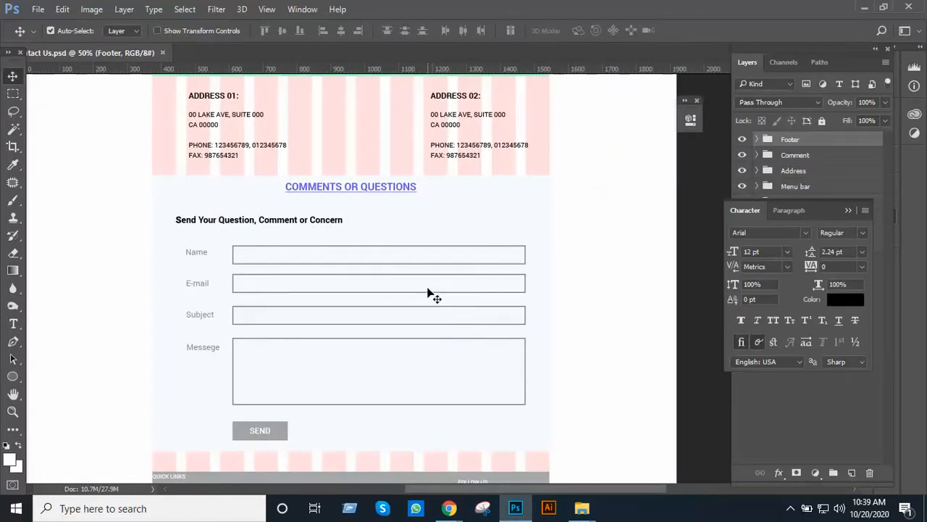
scroll(430, 294, up, 3)
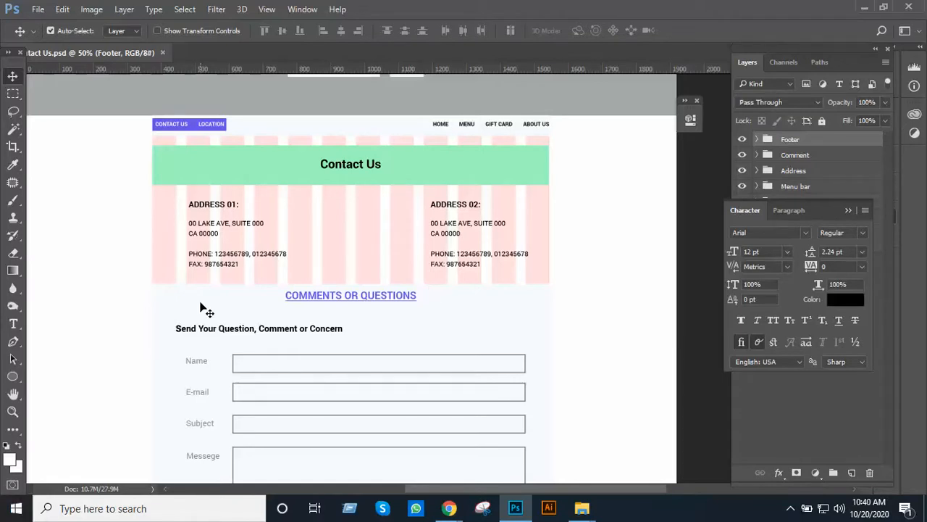
scroll(384, 266, up, 2)
scroll(485, 229, up, 1)
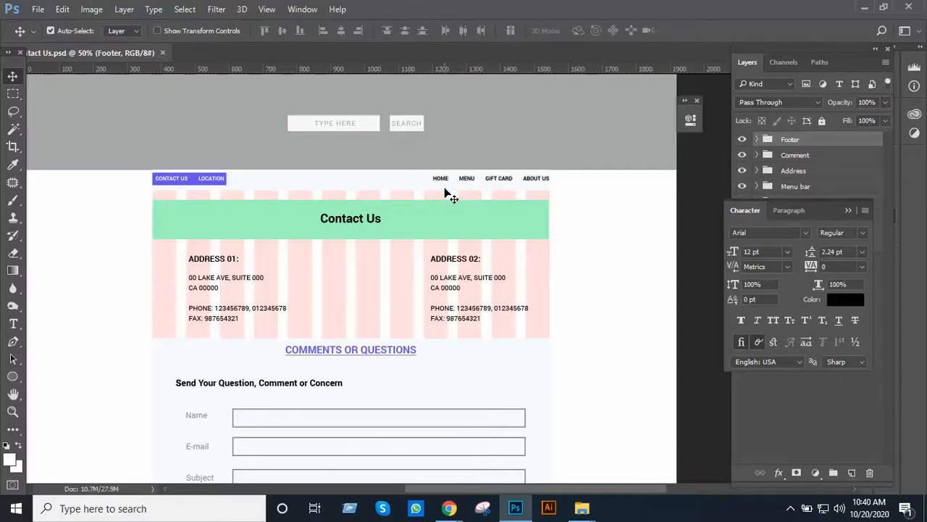
ctrl+click(447, 194)
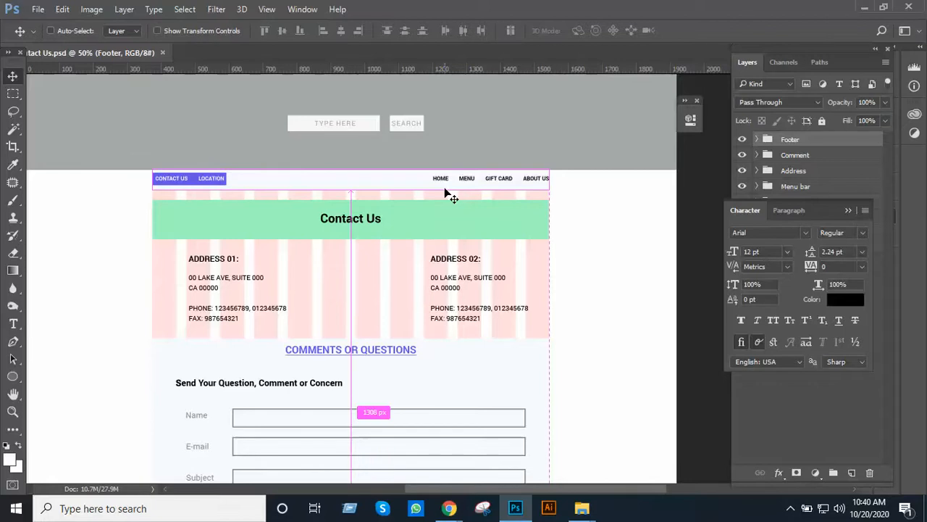
key(ctrl+plus)
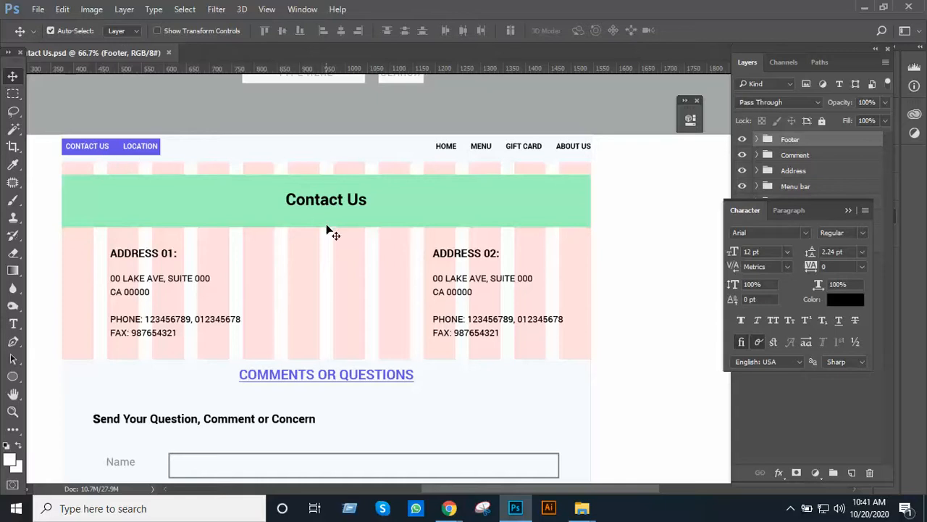
Look through the Contact Us form again down to the footer's Quick Links and Follow Us sections.
scroll(323, 226, down, 2)
scroll(322, 226, down, 8)
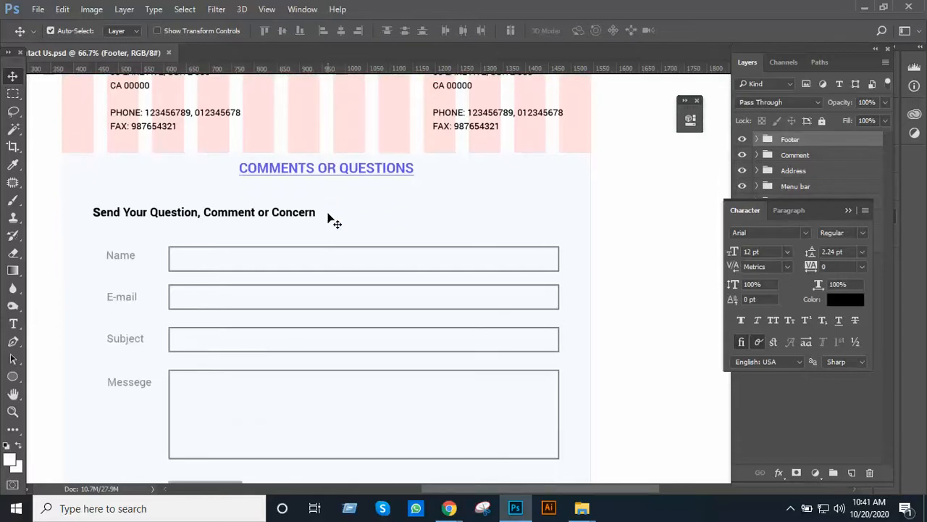
scroll(327, 210, down, 8)
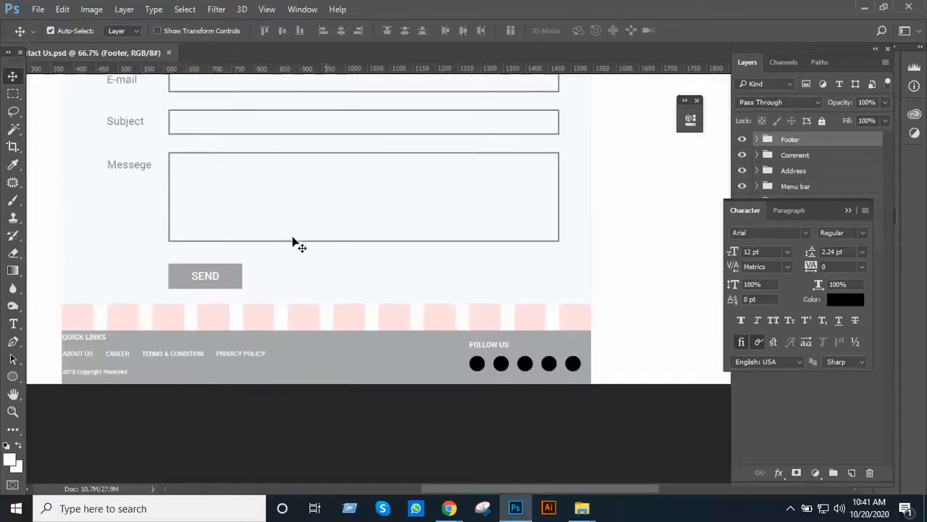
scroll(176, 318, down, 6)
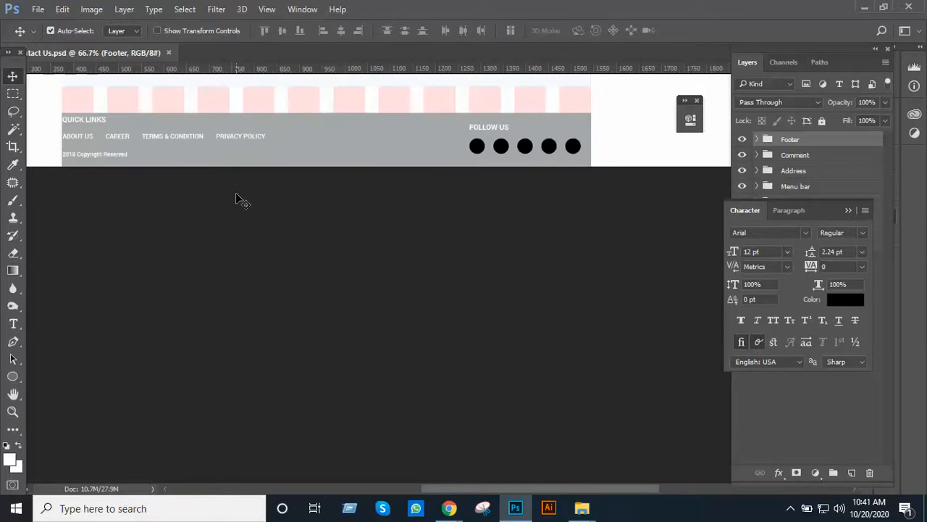
click(236, 195)
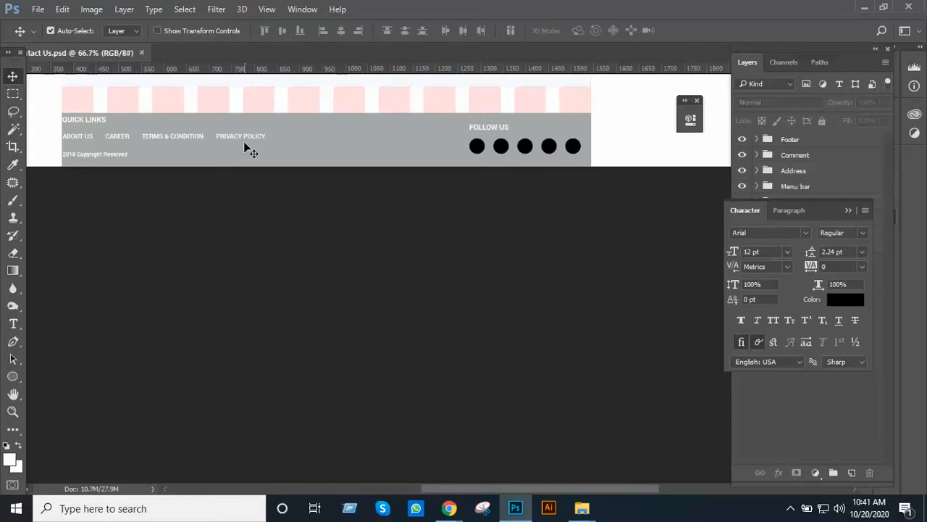
scroll(301, 178, up, 2)
scroll(302, 182, up, 3)
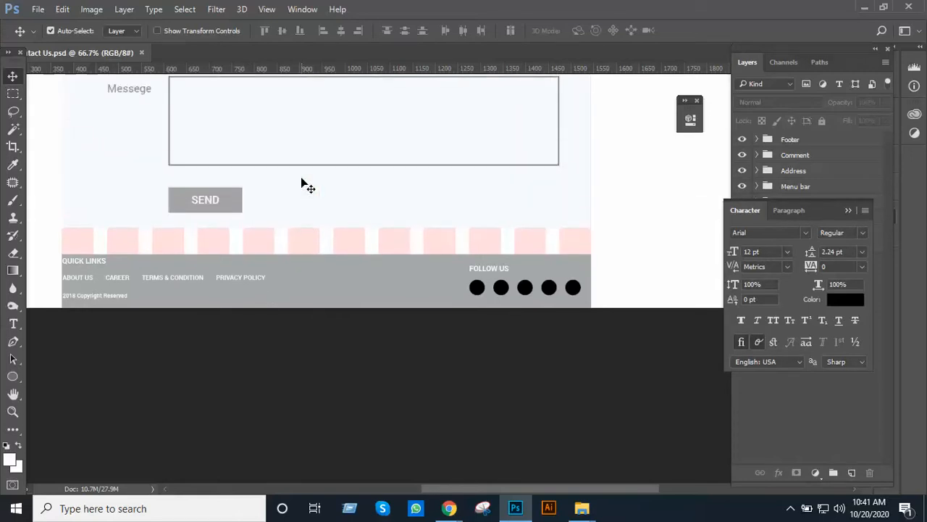
scroll(302, 183, up, 2)
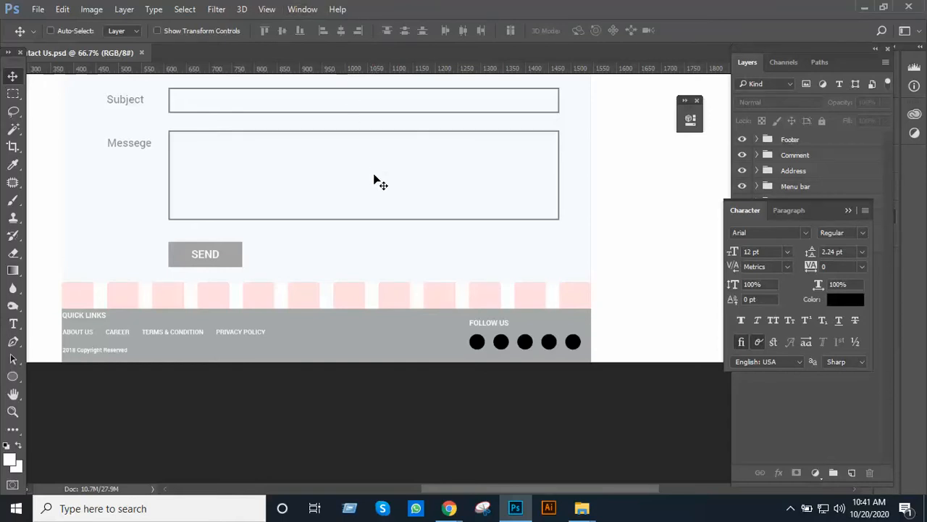
Close the Contact Us page design and open 8 Career.psd from the Done folder.
key(ctrl+w)
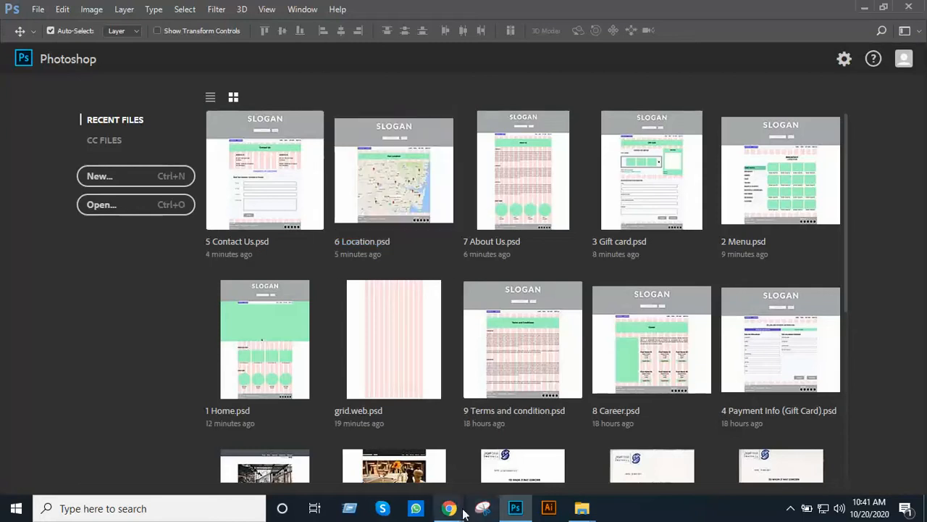
mouse_move(584, 508)
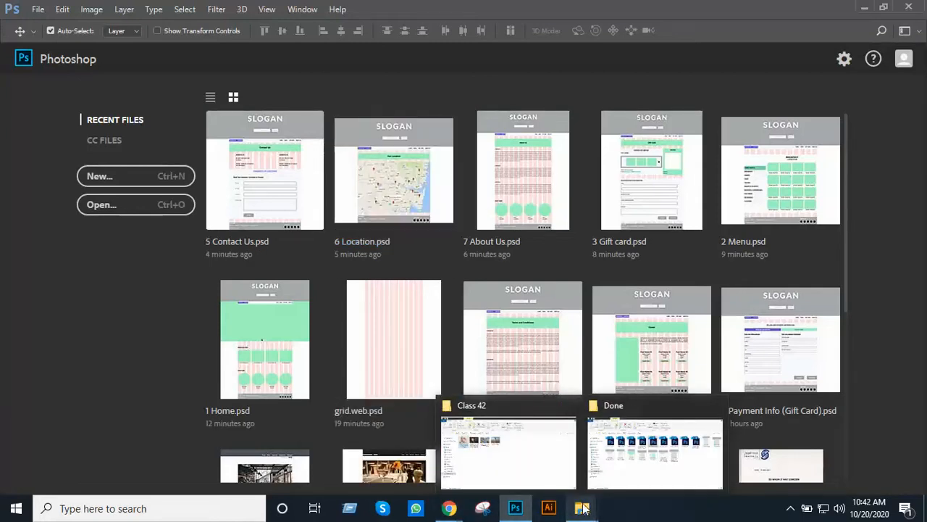
click(627, 445)
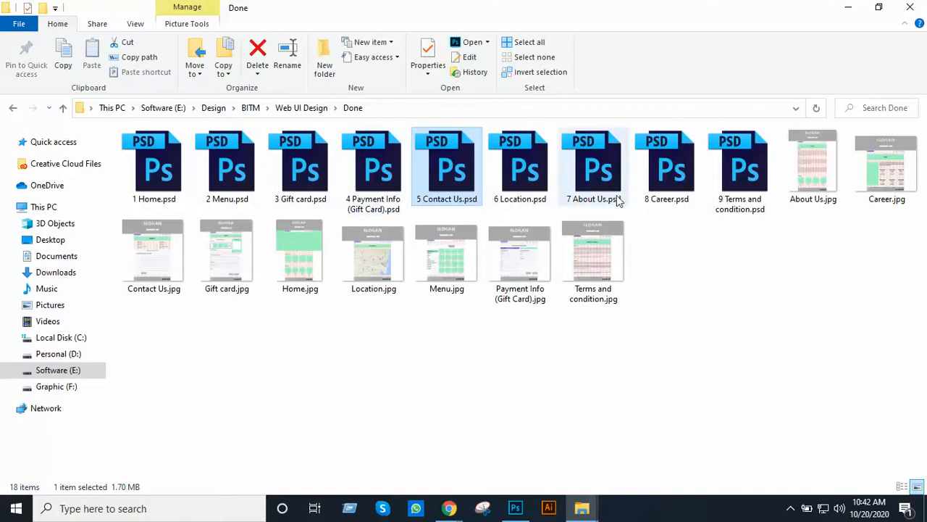
click(675, 198)
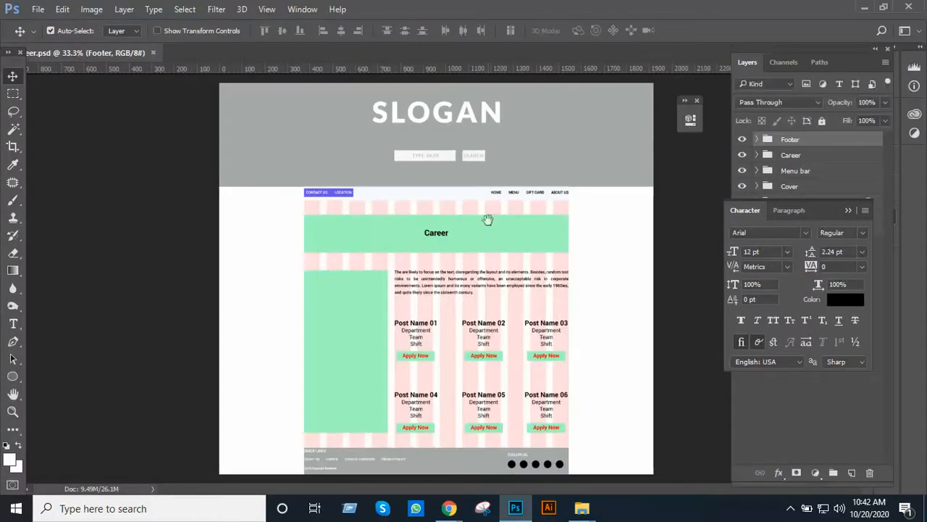
Examine the Career page's banner, intro text, job posts with Apply Now buttons, and footer.
ctrl+click(489, 220)
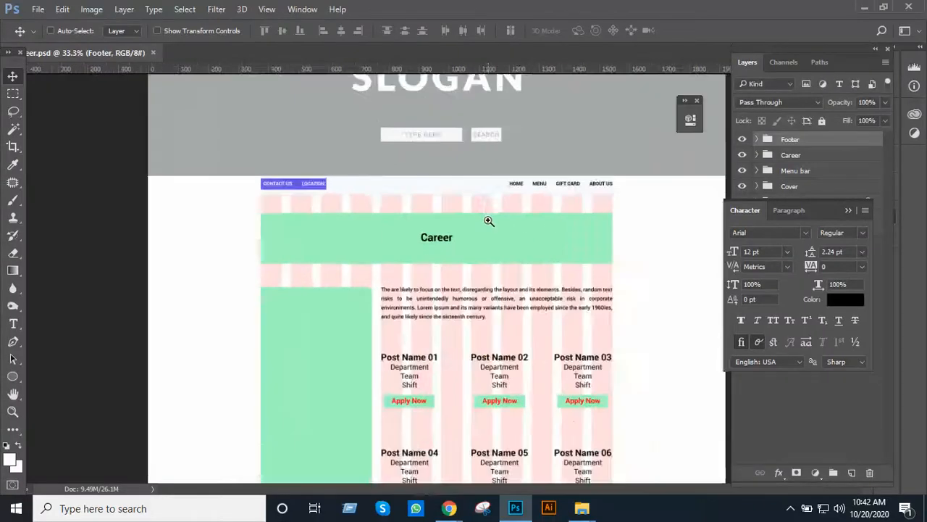
ctrl+click(487, 226)
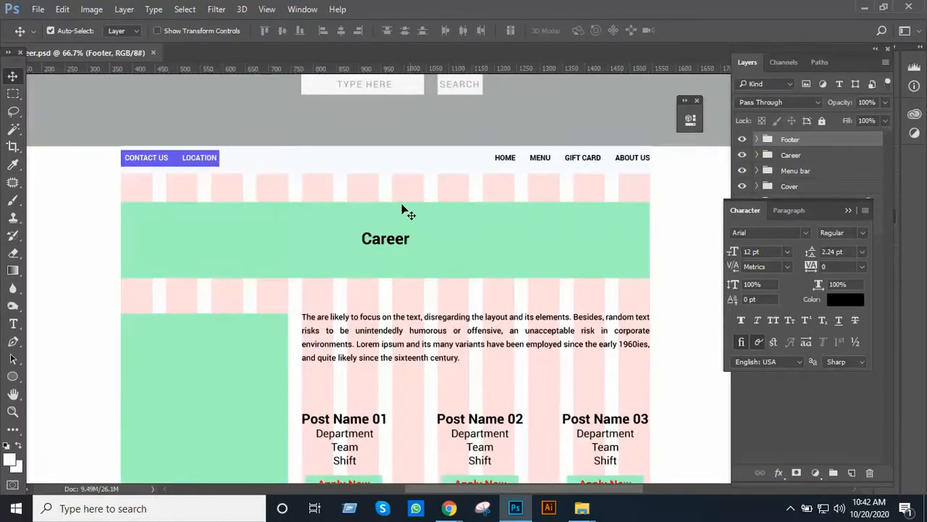
scroll(406, 304, down, 5)
scroll(385, 252, down, 5)
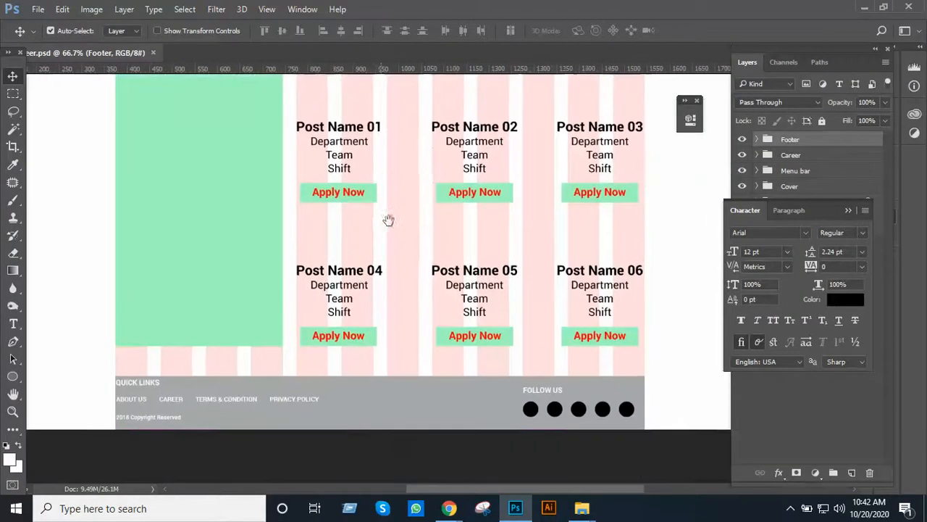
Review the Career page from the footer up to its banner and intro text, then closely examine the first job posts.
ctrl+click(315, 257)
drag(360, 255, 417, 244)
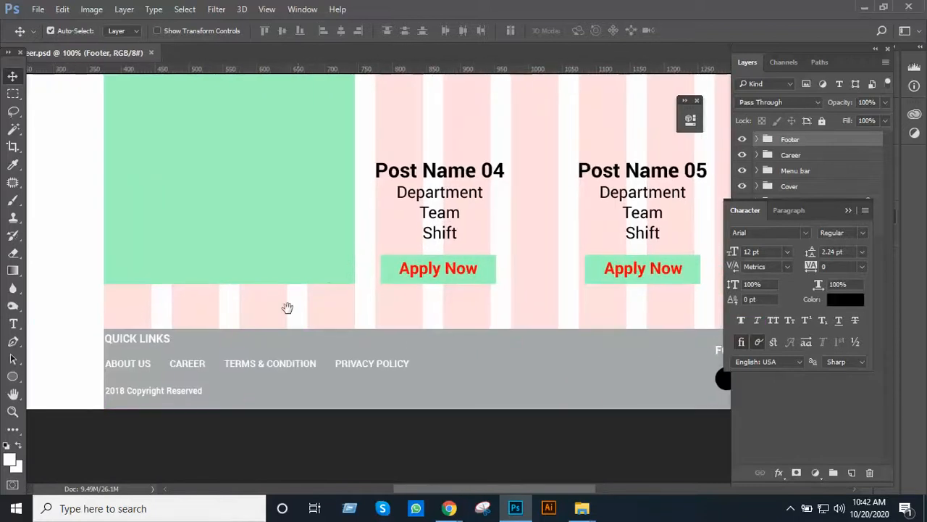
scroll(407, 281, up, 10)
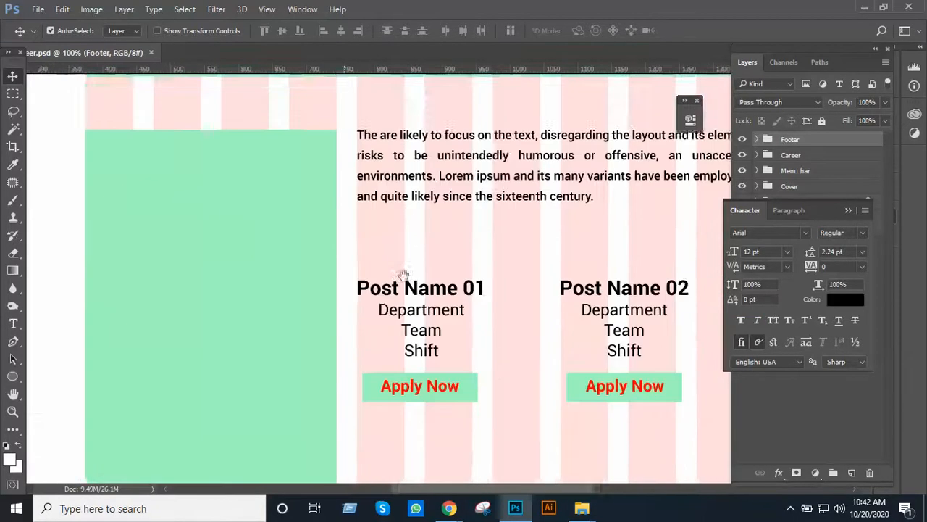
drag(407, 281, 407, 352)
drag(434, 272, 358, 222)
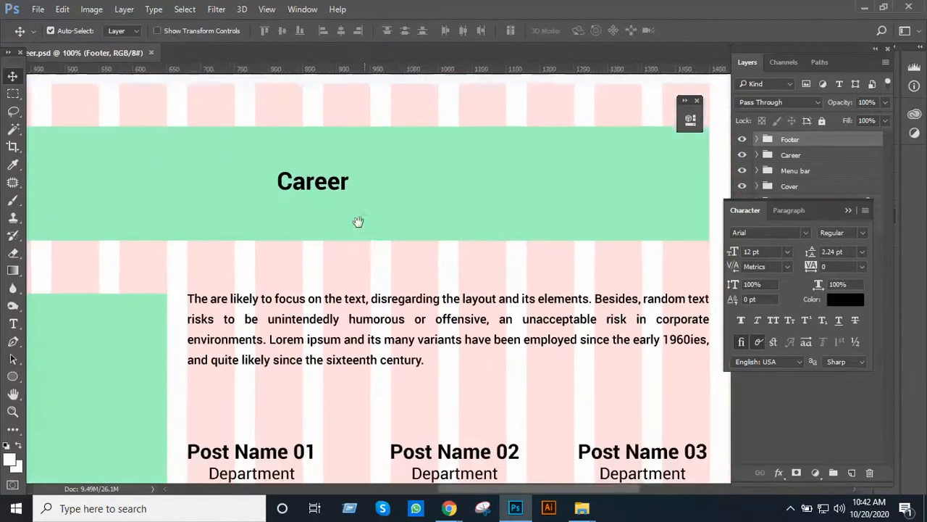
key(ctrl+minus)
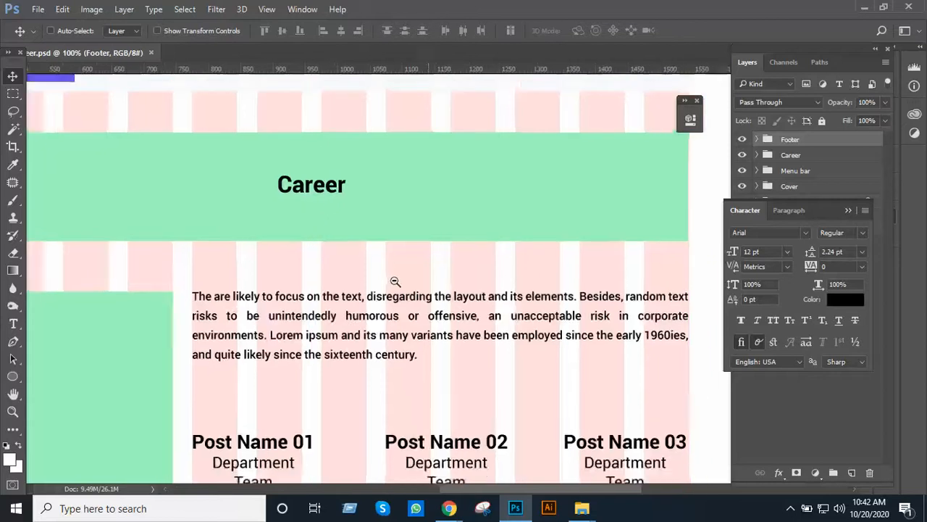
scroll(400, 206, down, 1)
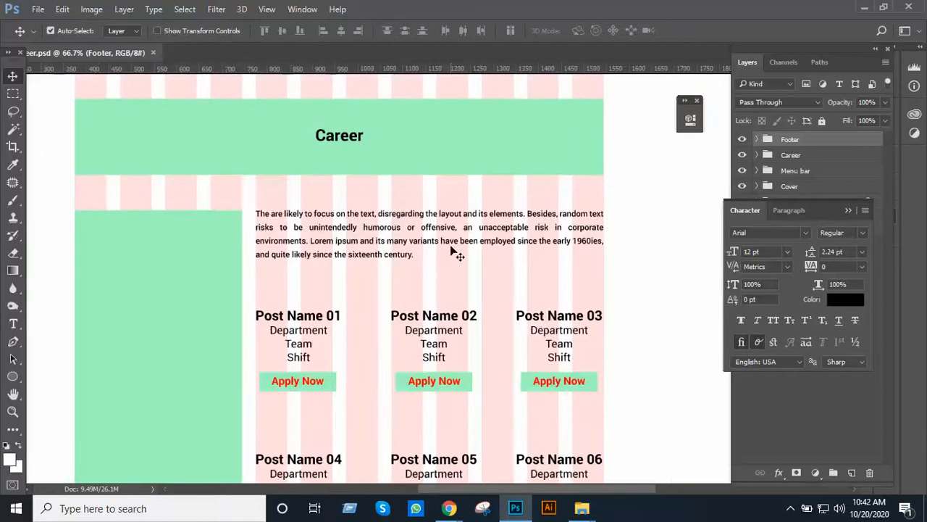
click(434, 276)
drag(456, 258, 442, 224)
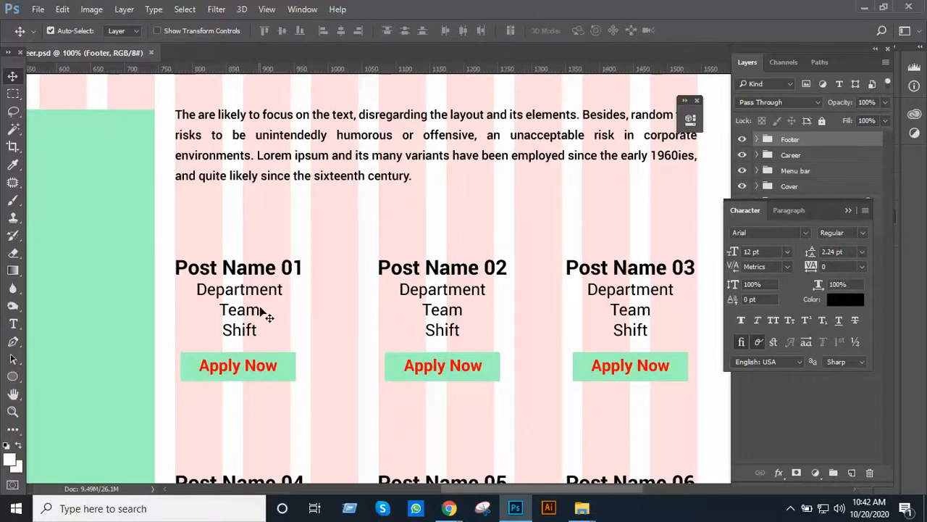
drag(265, 290, 254, 268)
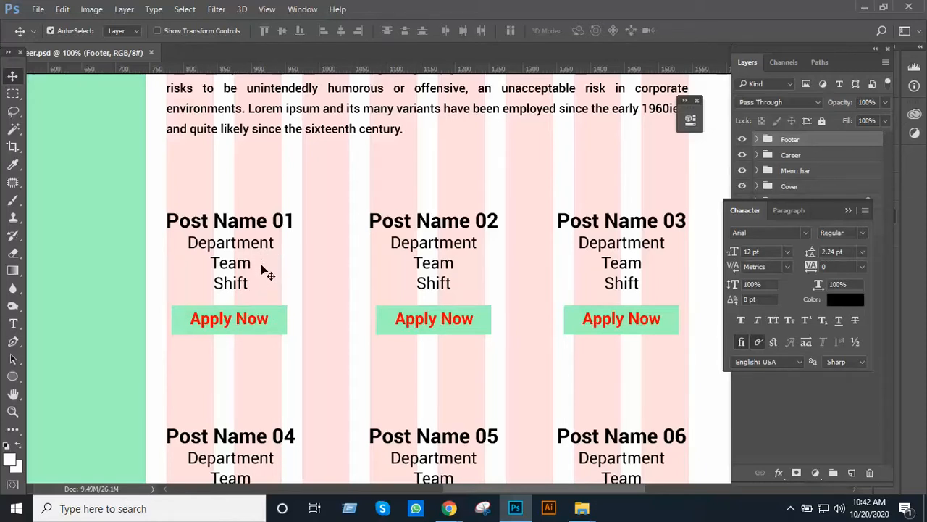
Look over all six job posts and the footer in a wider view, then return to the Career page's navigation bar and banner.
ctrl+alt+click(286, 260)
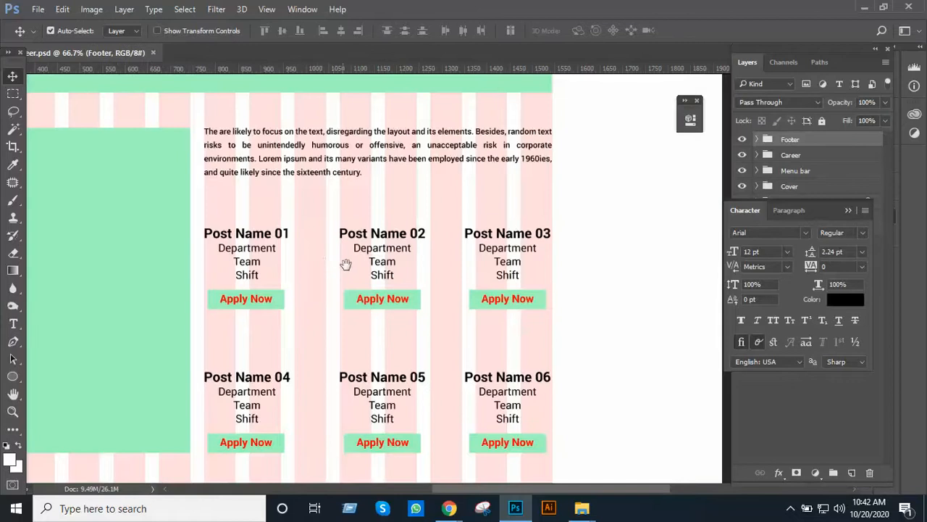
scroll(362, 213, down, 2)
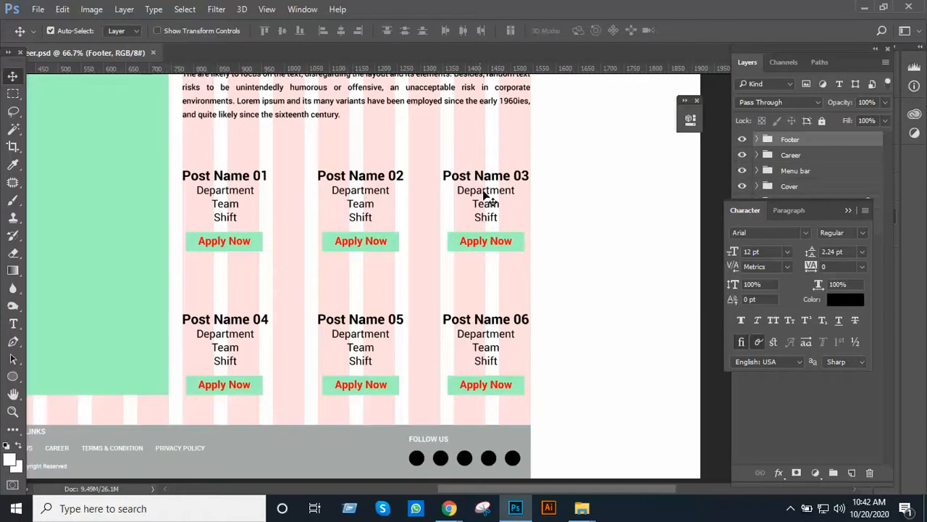
drag(471, 248, 503, 174)
mouse_move(440, 299)
mouse_down()
mouse_move(467, 235)
mouse_move(428, 292)
mouse_up()
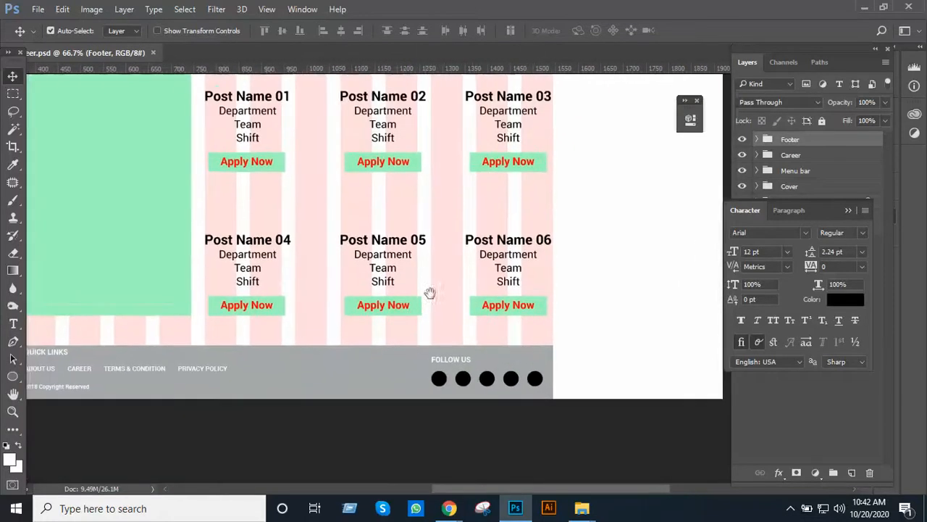
drag(329, 288, 400, 316)
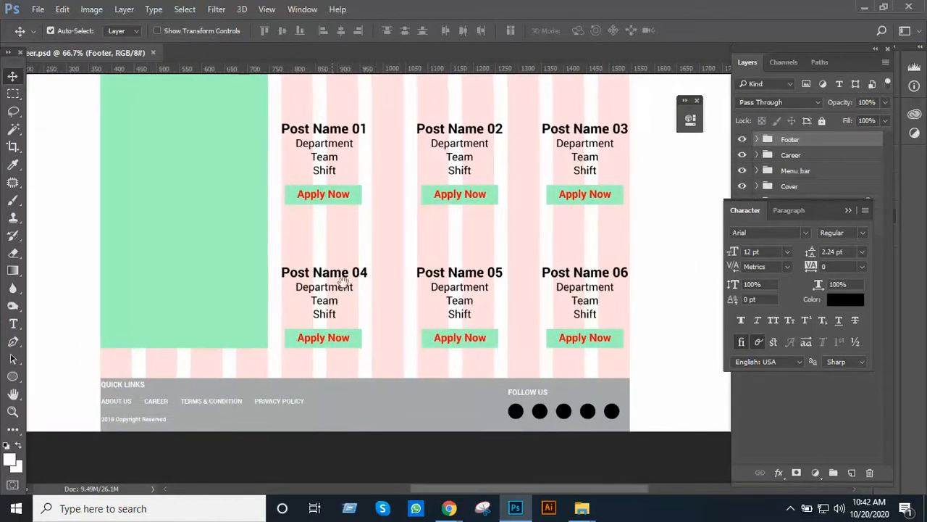
drag(352, 122, 379, 244)
drag(384, 195, 367, 319)
drag(409, 231, 405, 291)
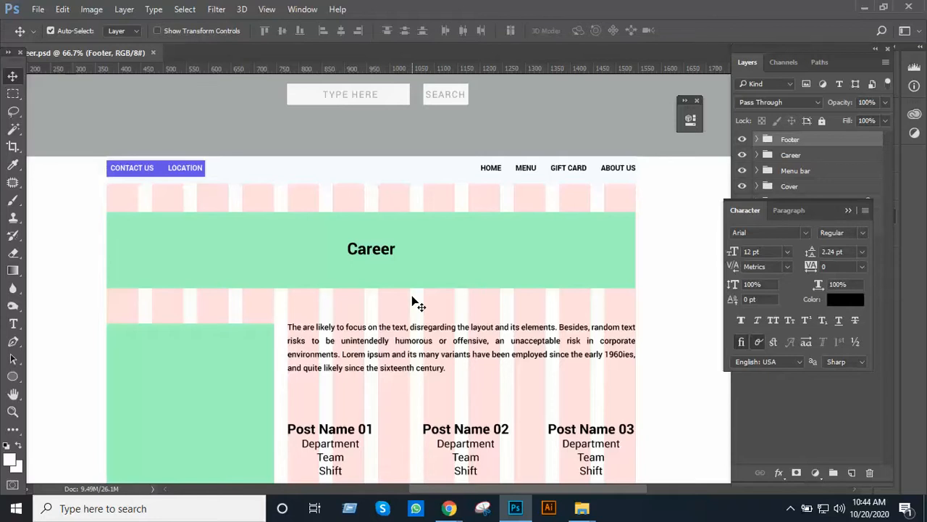
Switch to the Google Meet live class in Chrome and stop presenting the screen.
mouse_move(452, 510)
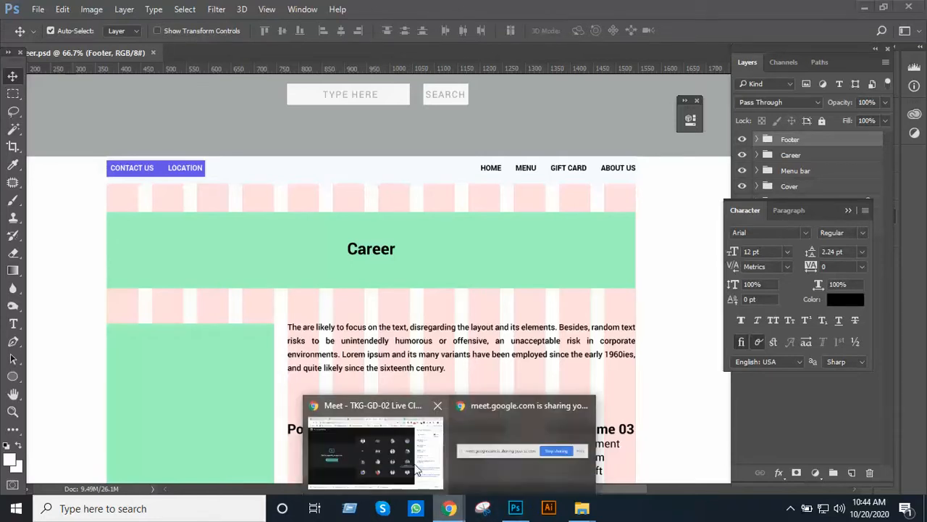
click(418, 408)
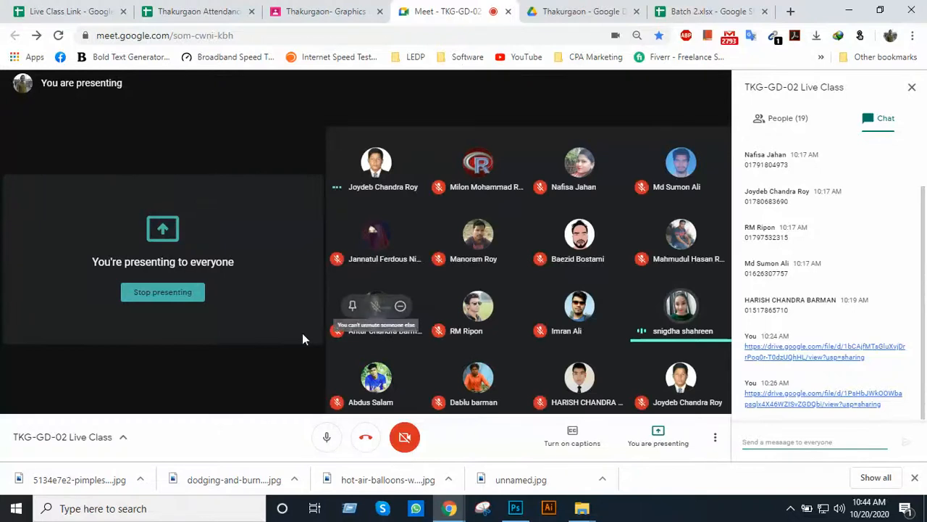
click(186, 296)
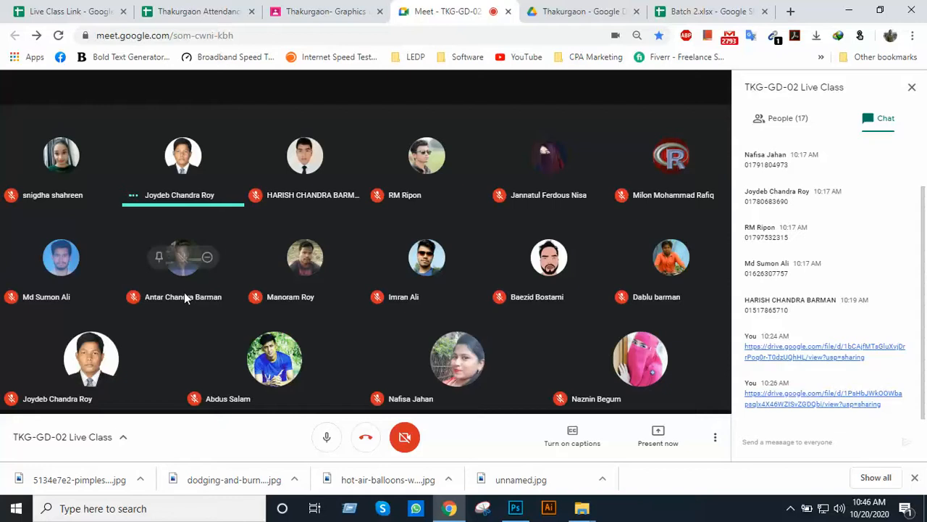
Check the 20 Oct entries and totals row for GD-02(402) in the Thakurgaon Attendance Sheet.
click(236, 11)
scroll(408, 349, down, 2)
scroll(408, 349, down, 3)
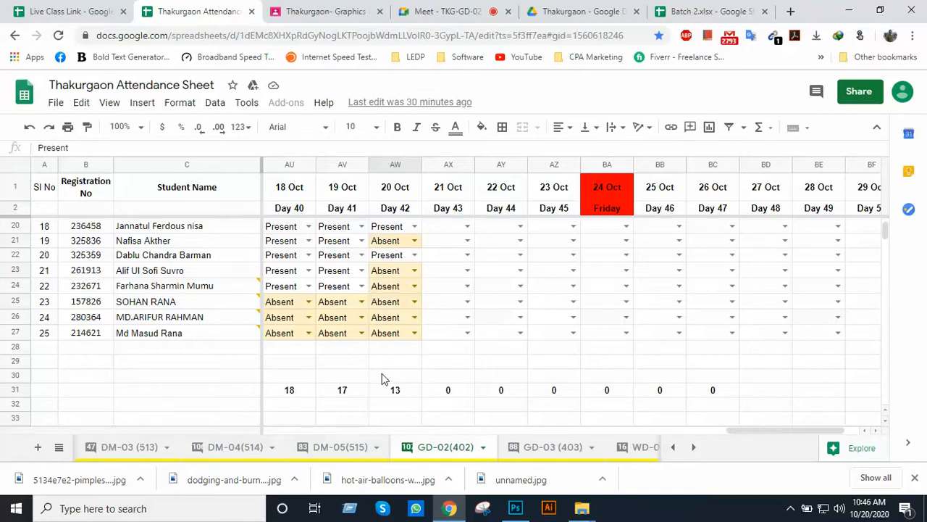
scroll(384, 378, up, 6)
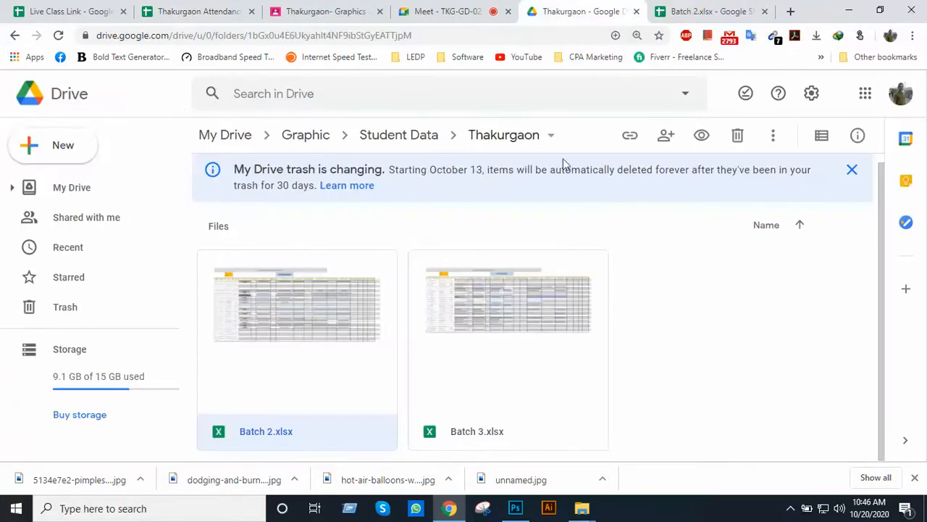
Look through the student profile links in Batch 2.xlsx and the Batch 02 Classroom stream, then return to the Meet call.
click(682, 18)
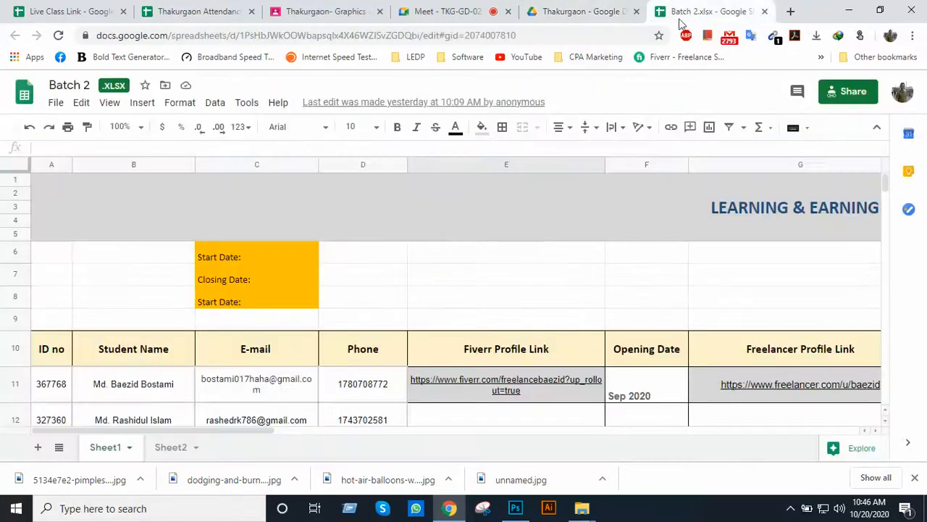
scroll(374, 341, down, 3)
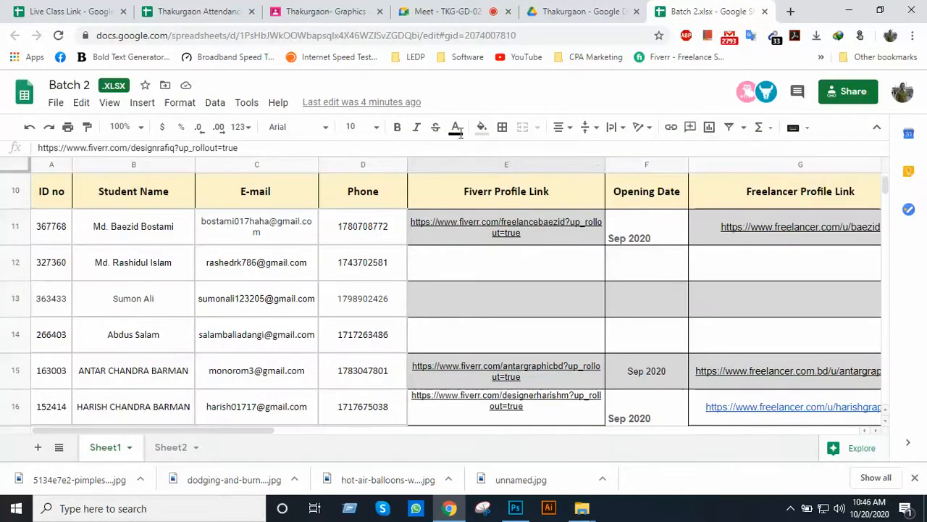
click(326, 12)
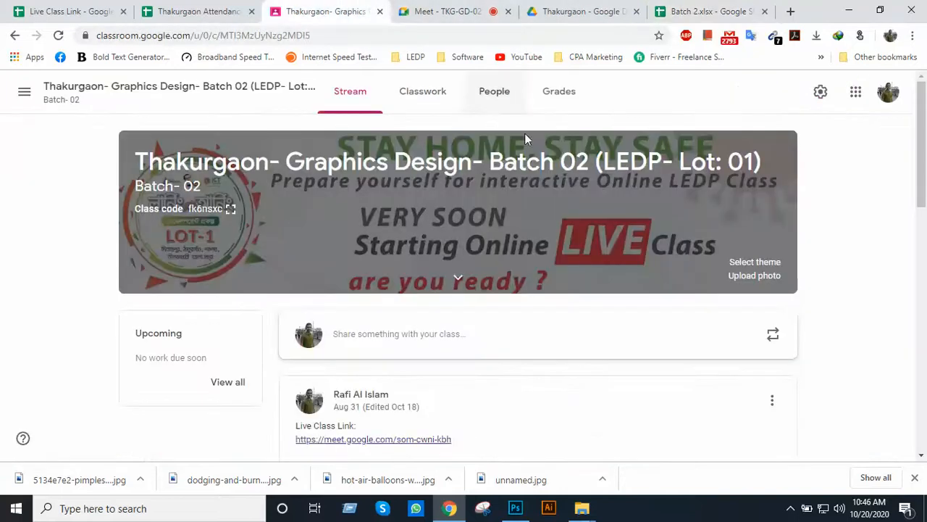
click(449, 10)
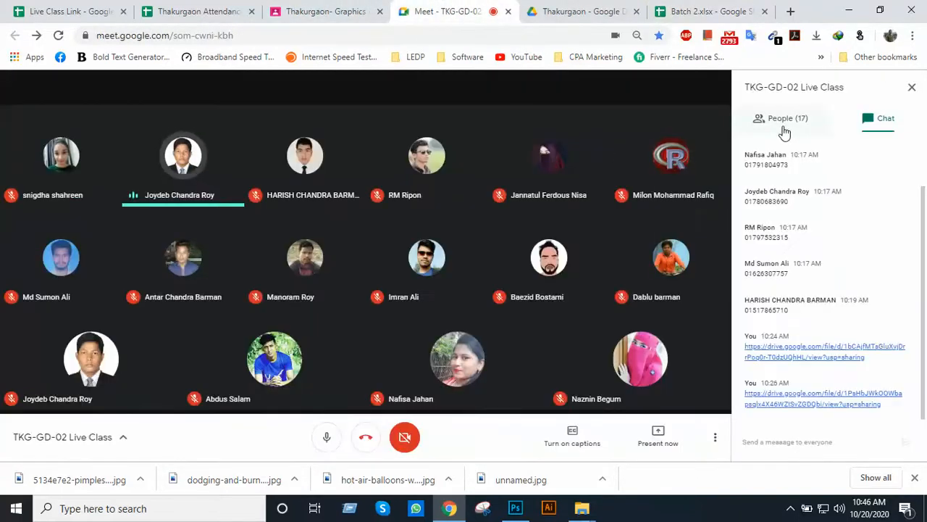
mouse_move(567, 293)
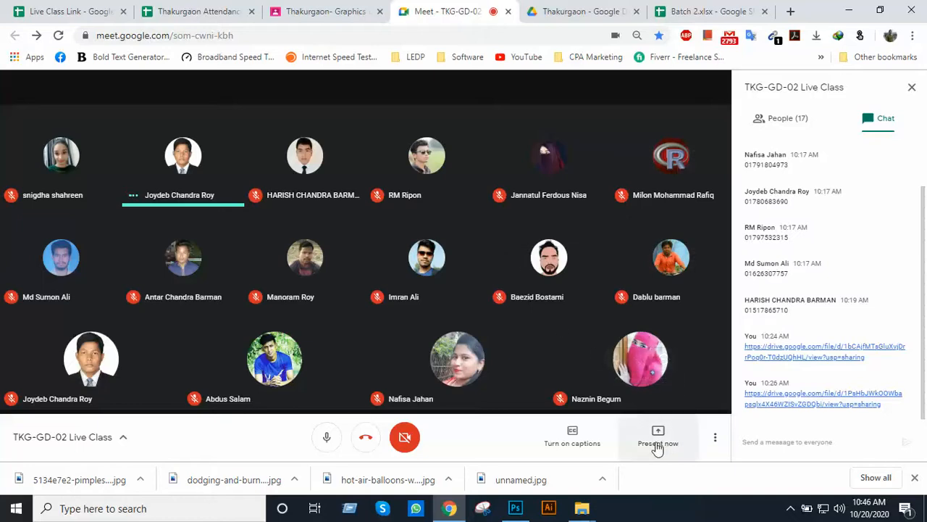
click(658, 434)
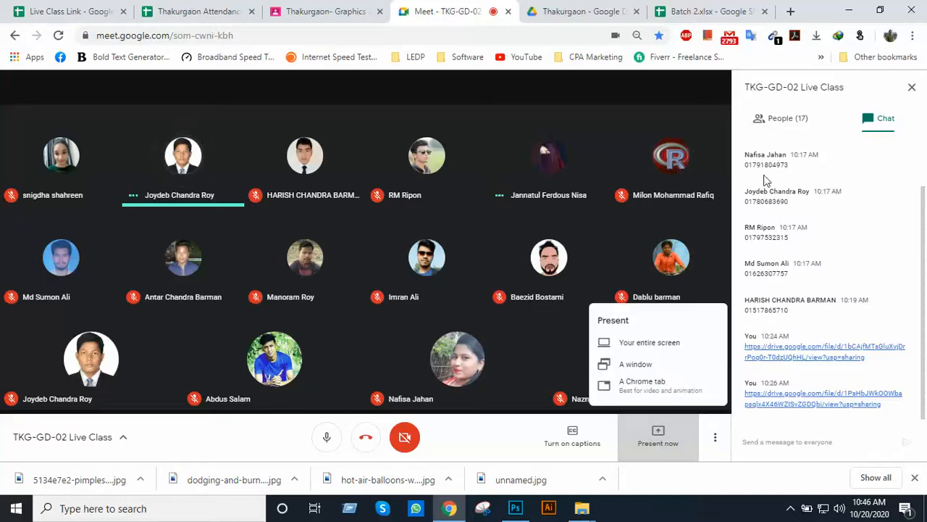
mouse_move(476, 338)
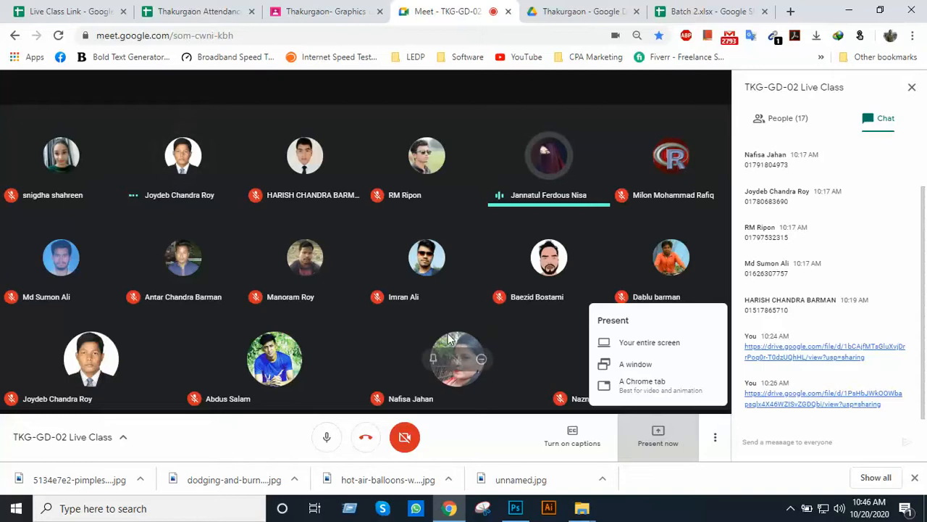
click(698, 512)
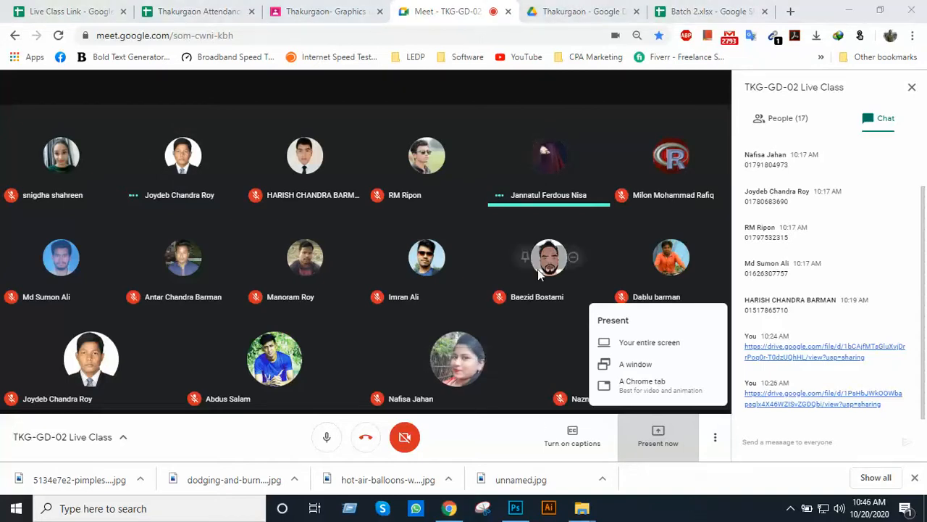
mouse_move(476, 394)
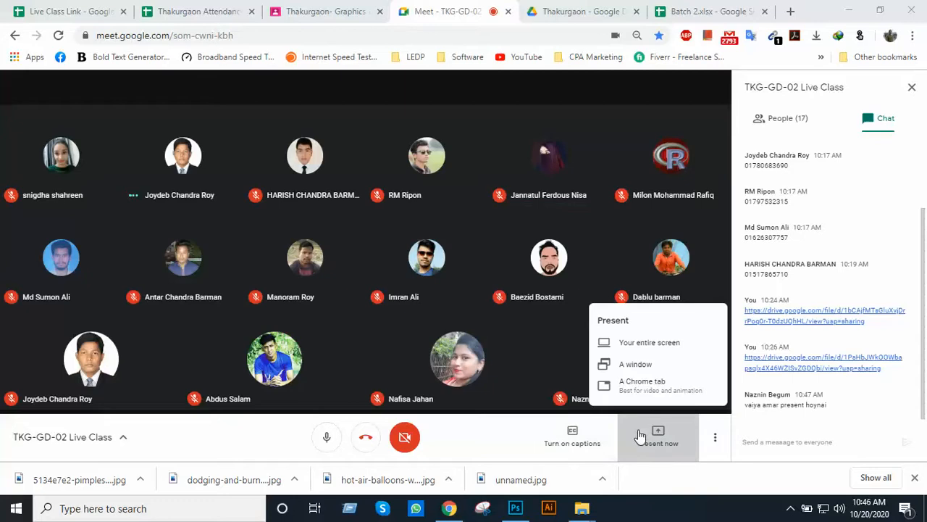
click(649, 440)
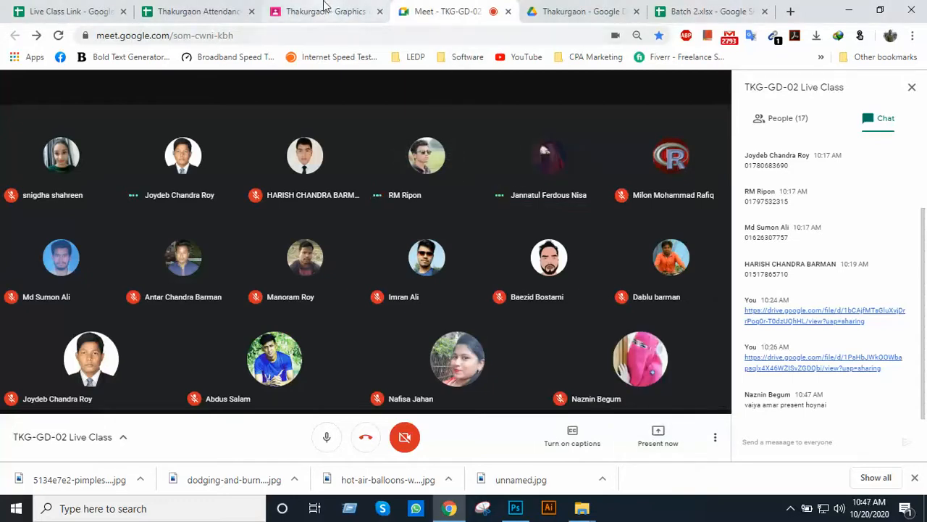
In the Thakurgaon Attendance Sheet, set the 20 Oct attendance of the student with Sl No 5 to Present.
click(234, 15)
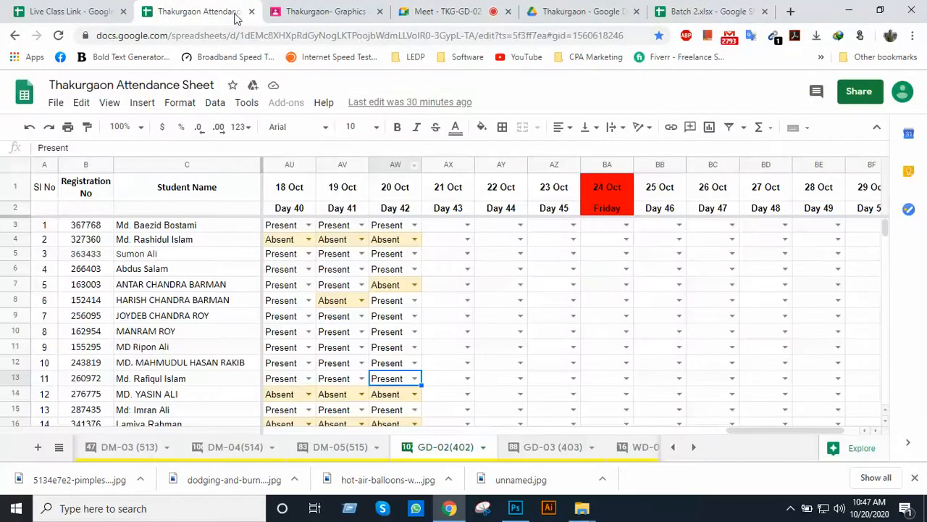
click(415, 284)
click(403, 307)
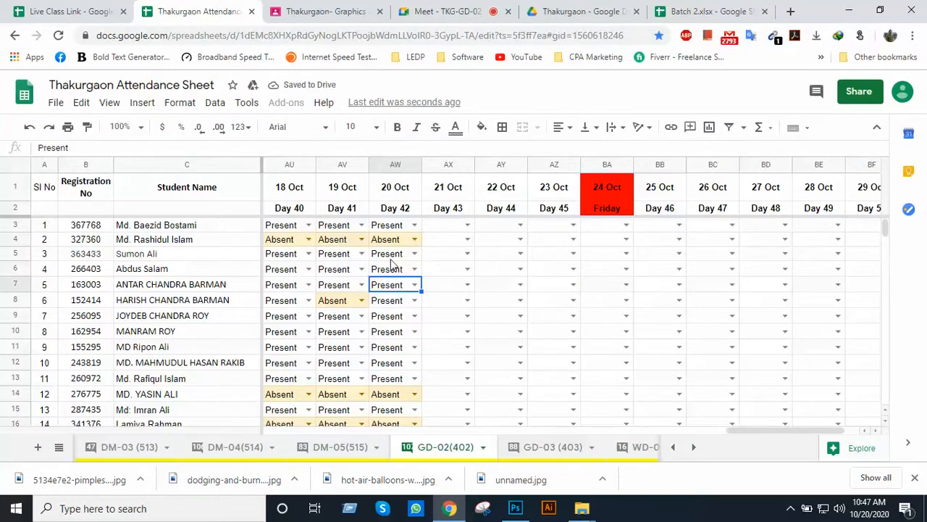
Set the 20 Oct attendance to Present for Sl No 17 and 19, then check the column's total.
scroll(391, 264, down, 3)
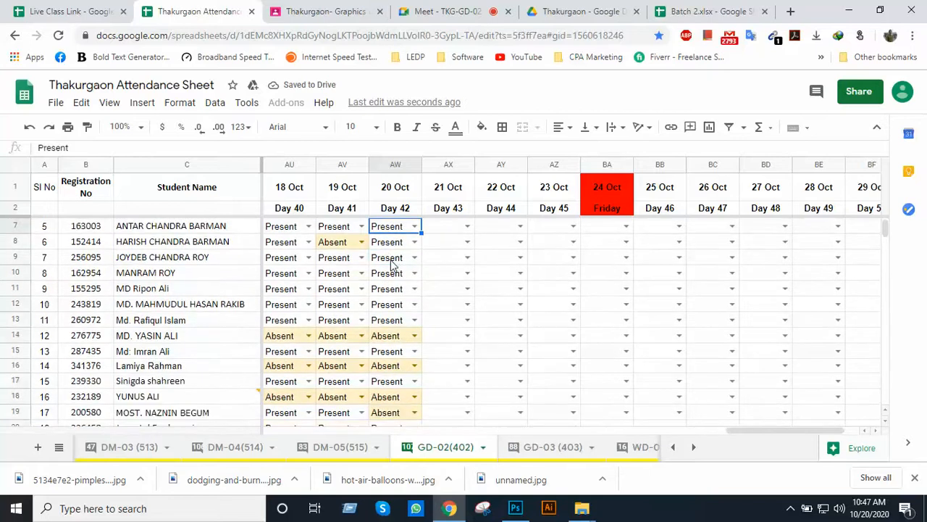
click(414, 382)
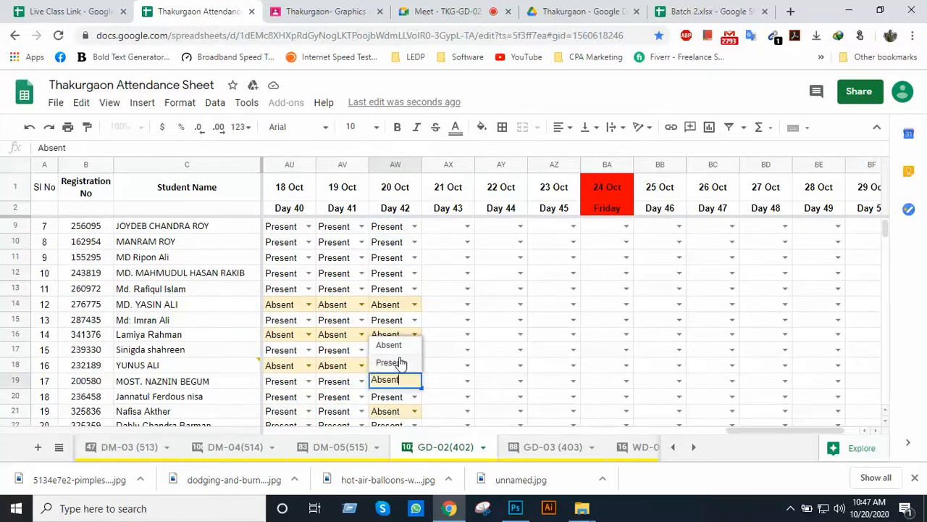
click(400, 362)
scroll(417, 337, down, 3)
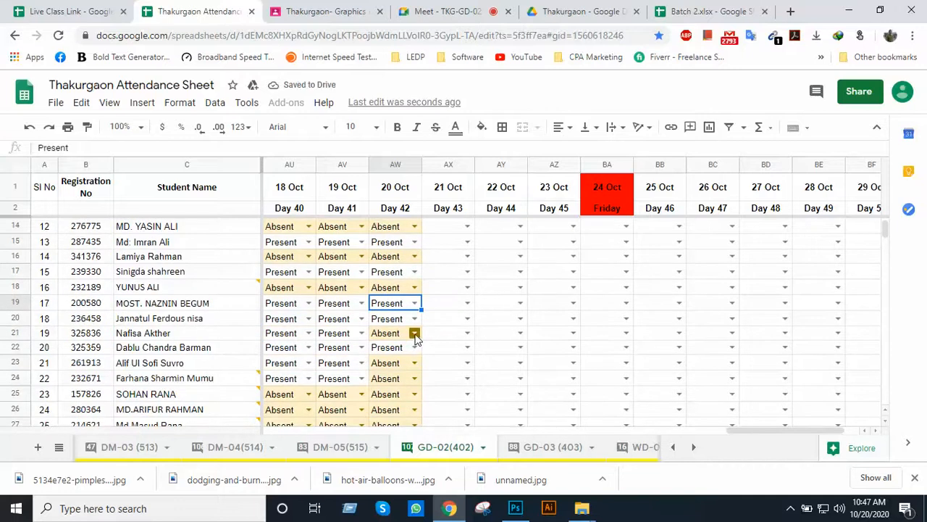
click(414, 334)
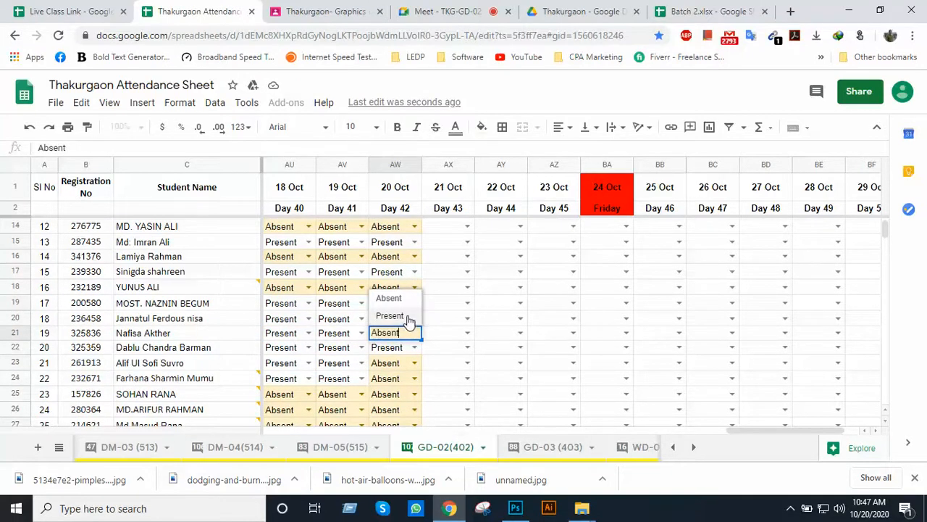
click(409, 319)
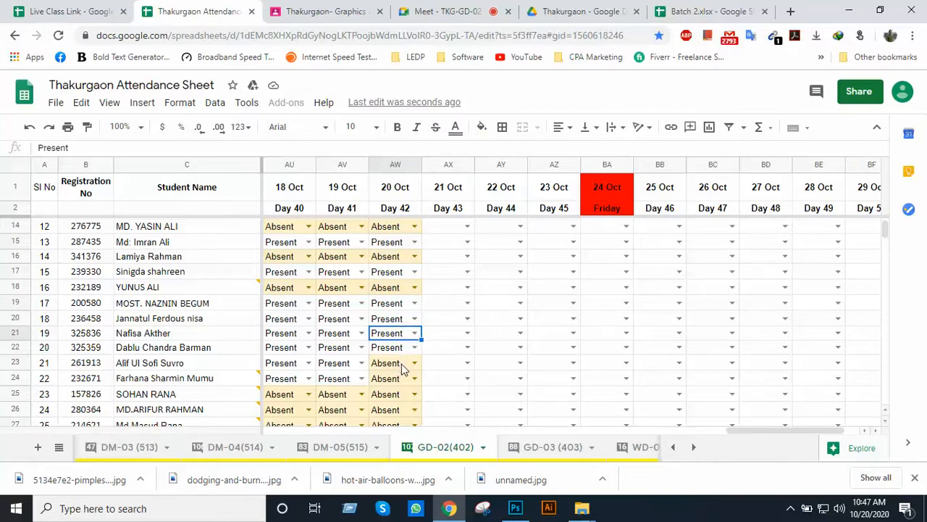
scroll(411, 380, down, 2)
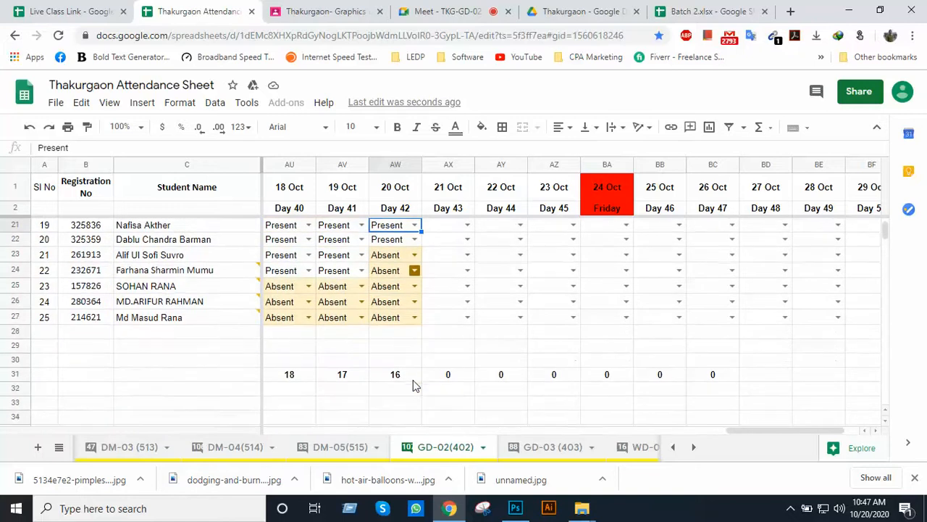
Close the Batch 2.xlsx spreadsheet and minimize the browser to get back to Photoshop.
scroll(411, 381, up, 6)
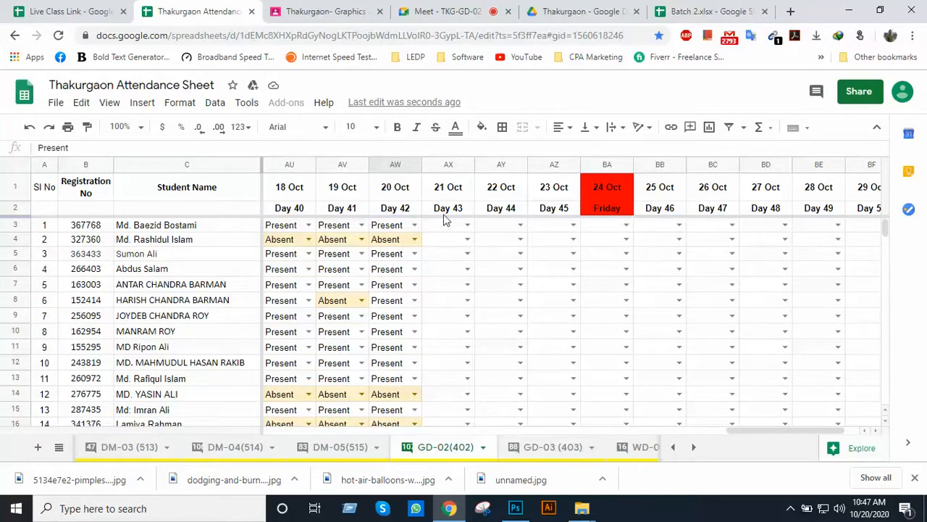
click(566, 14)
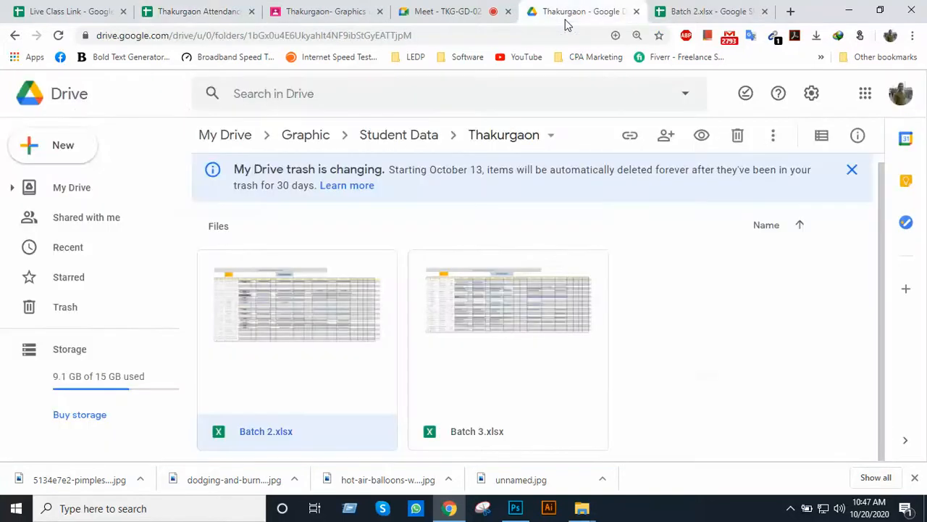
click(681, 10)
key(ctrl+w)
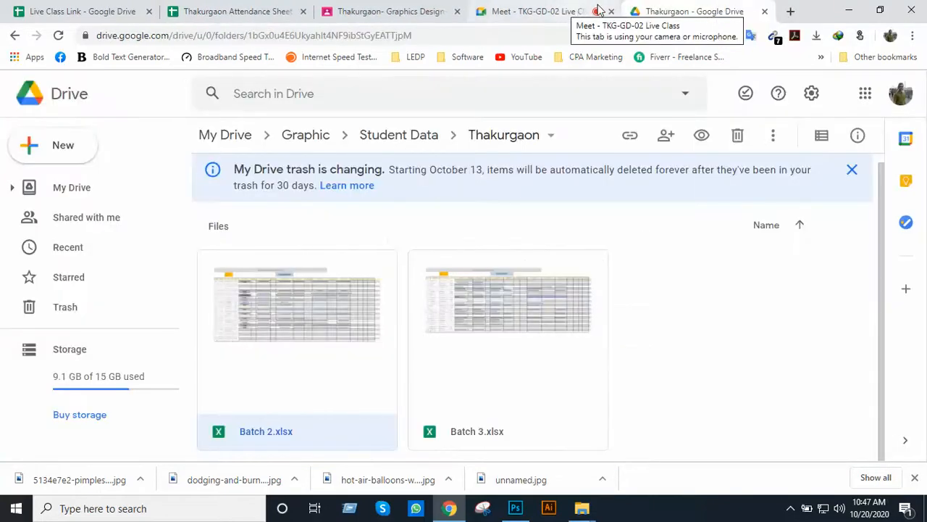
click(850, 10)
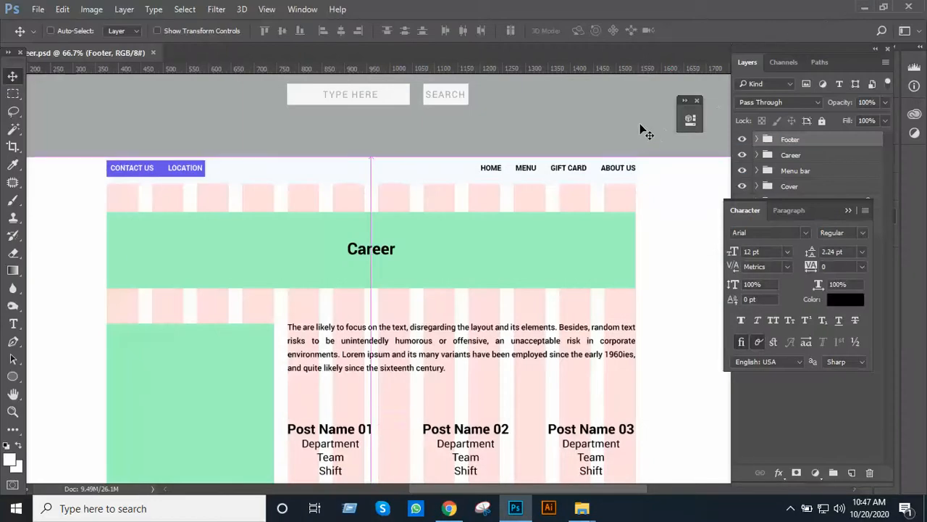
Close the Career design in Photoshop, minimize Photoshop and close the Done folder window.
key(ctrl+w)
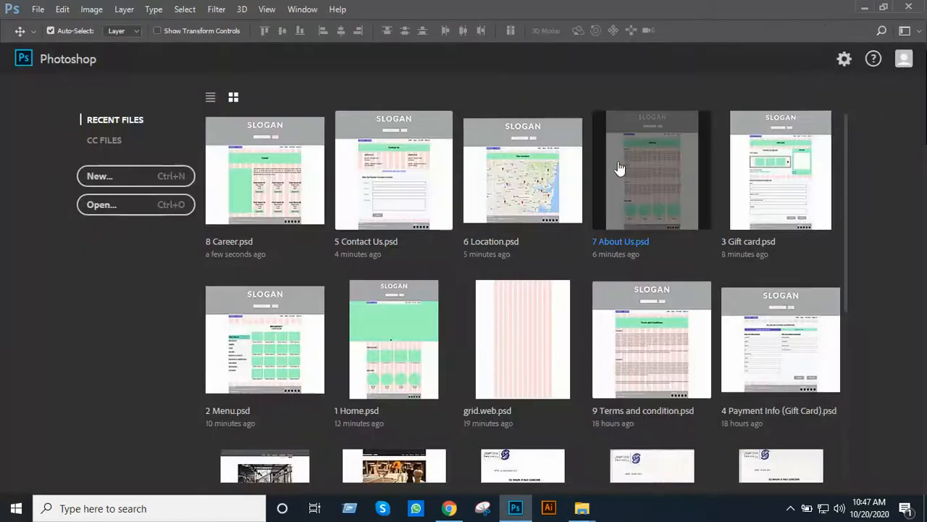
click(864, 10)
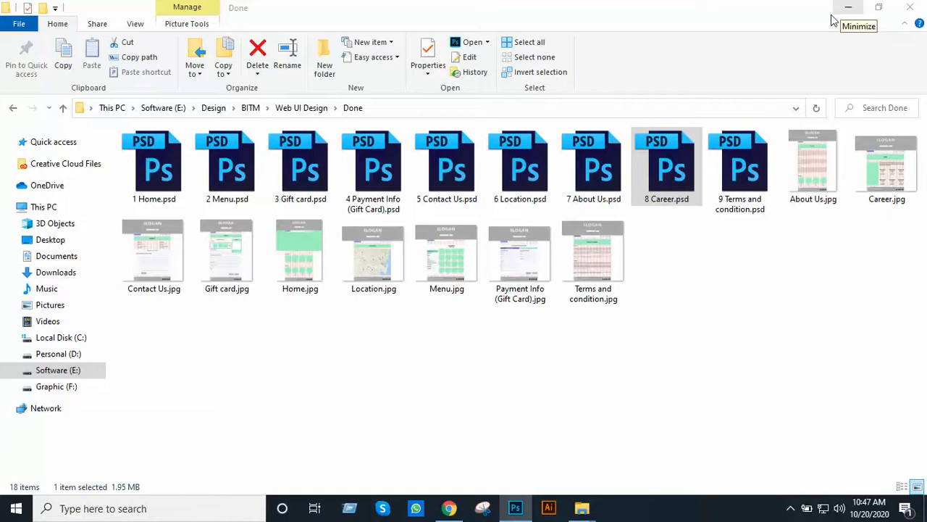
click(910, 7)
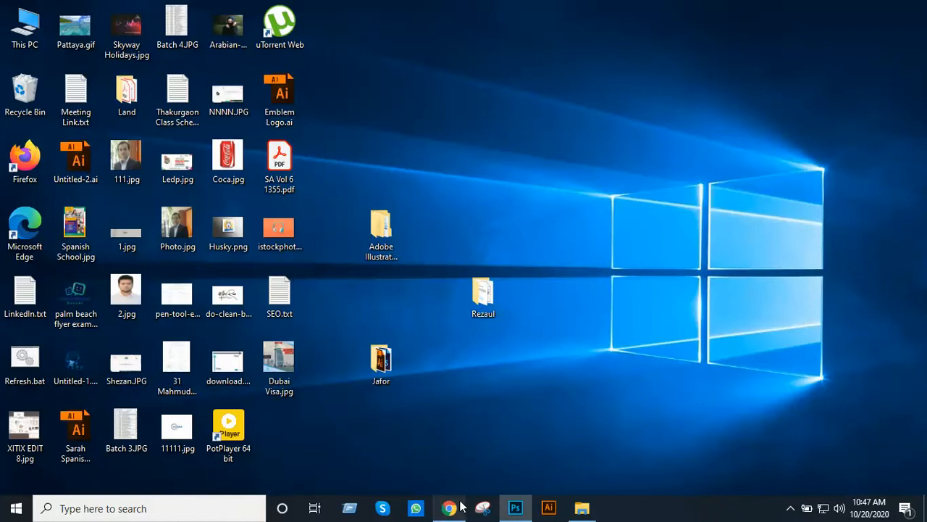
Switch to the Meet call in Chrome, present the entire screen to the class and hide the sharing notice.
click(449, 507)
click(507, 11)
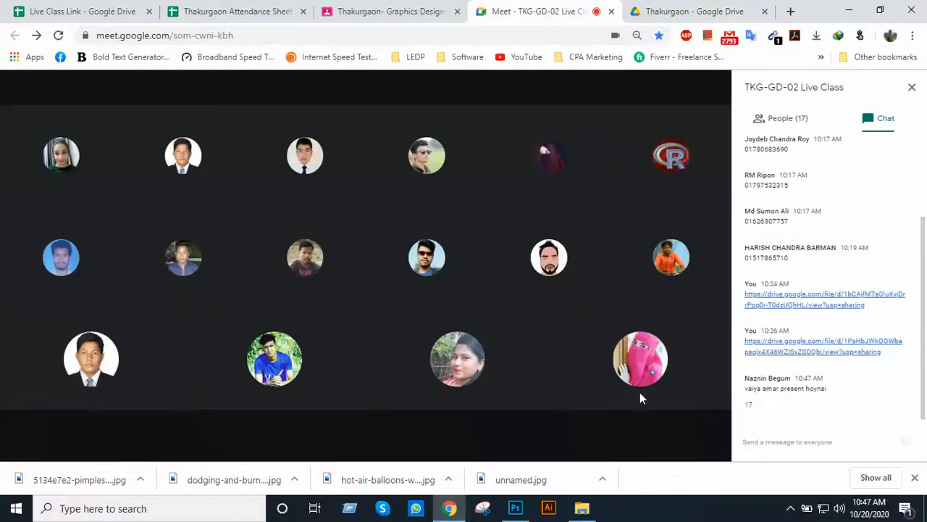
click(654, 439)
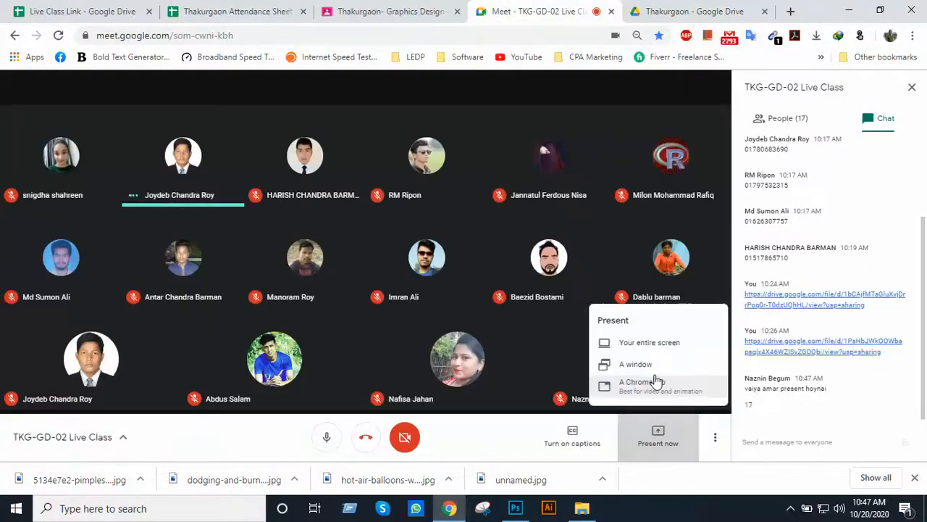
click(640, 346)
click(471, 187)
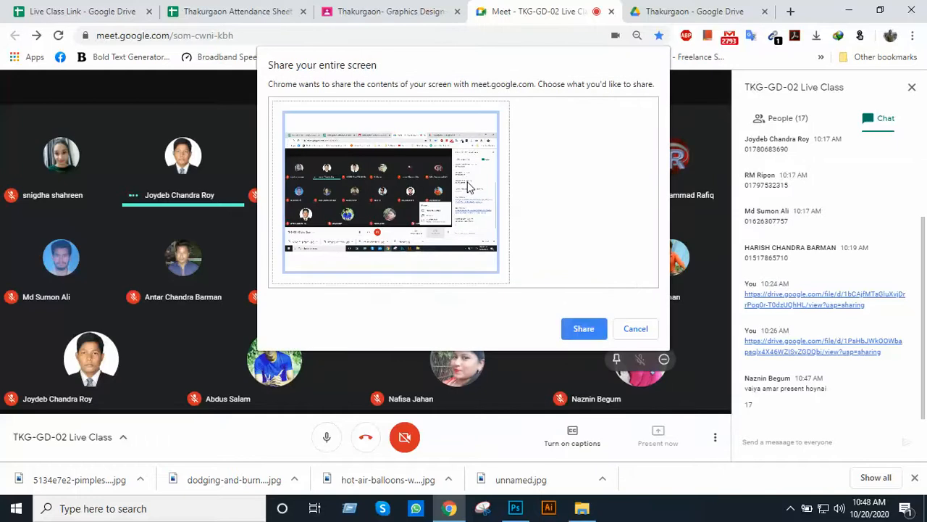
click(586, 331)
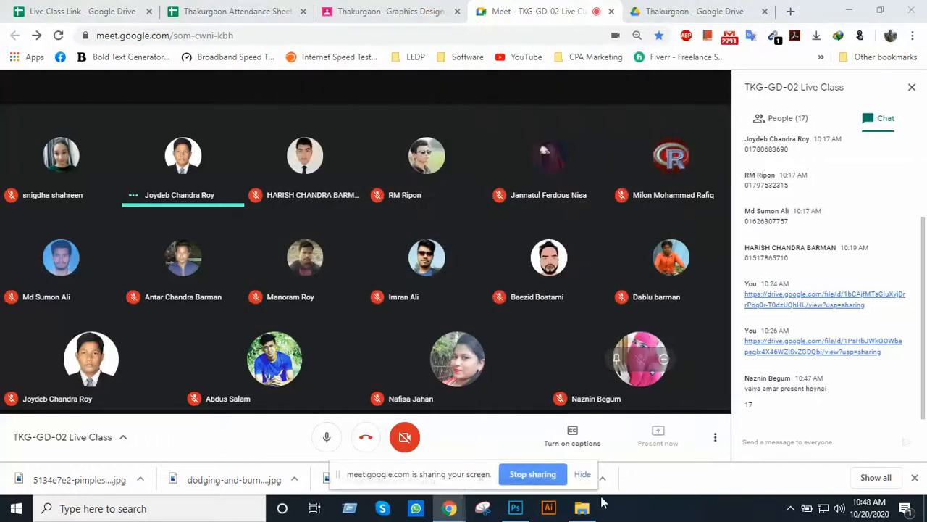
click(580, 478)
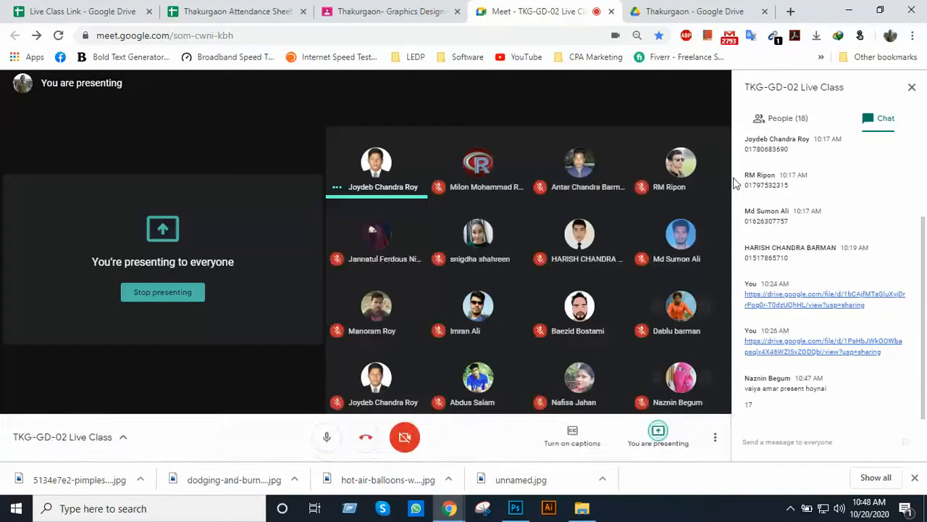
Search Google Images for "men" in a new browser tab and look through the first results.
click(790, 11)
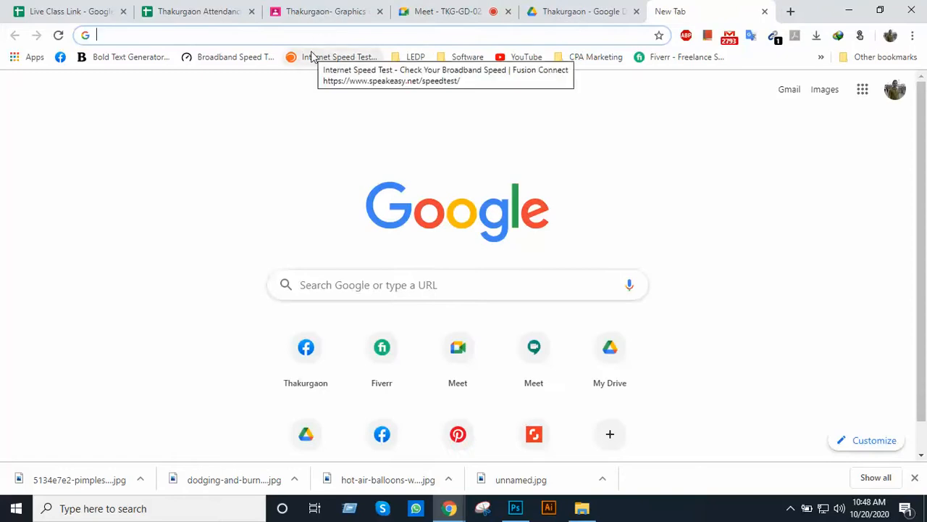
text(men)
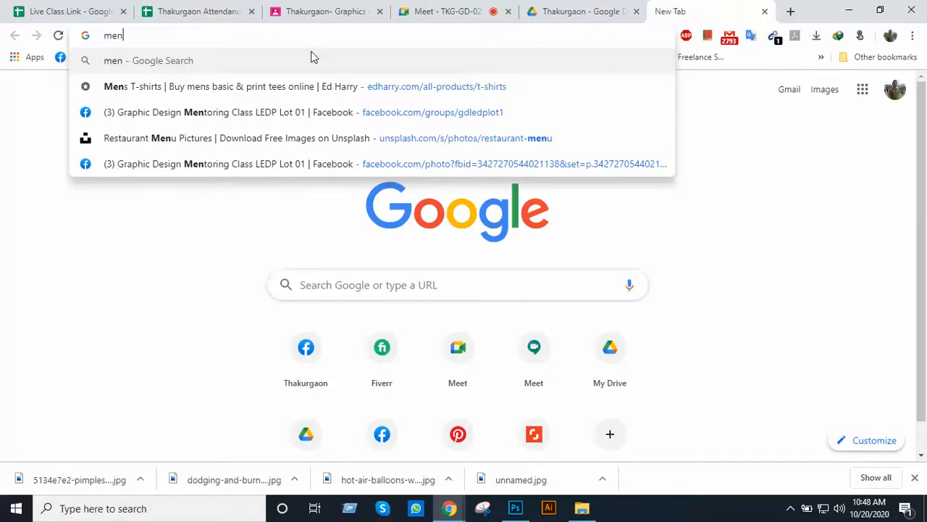
key(Return)
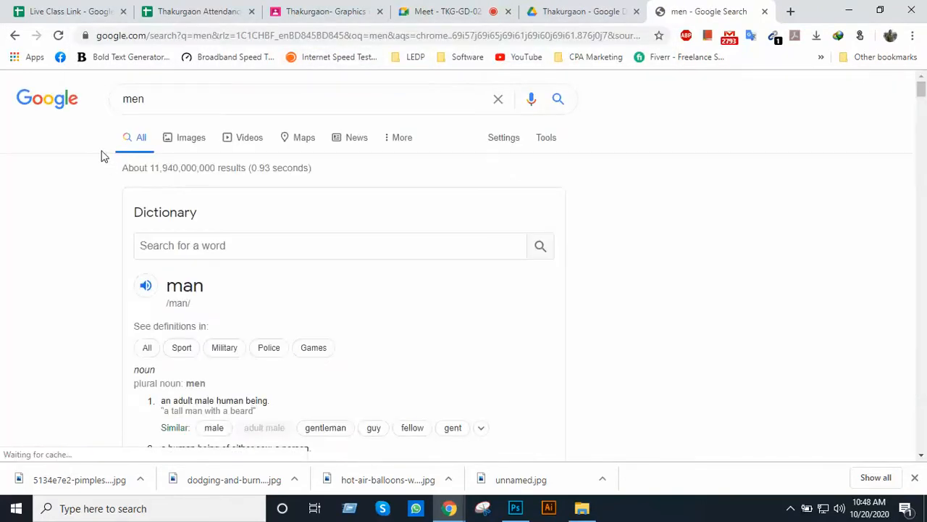
click(193, 145)
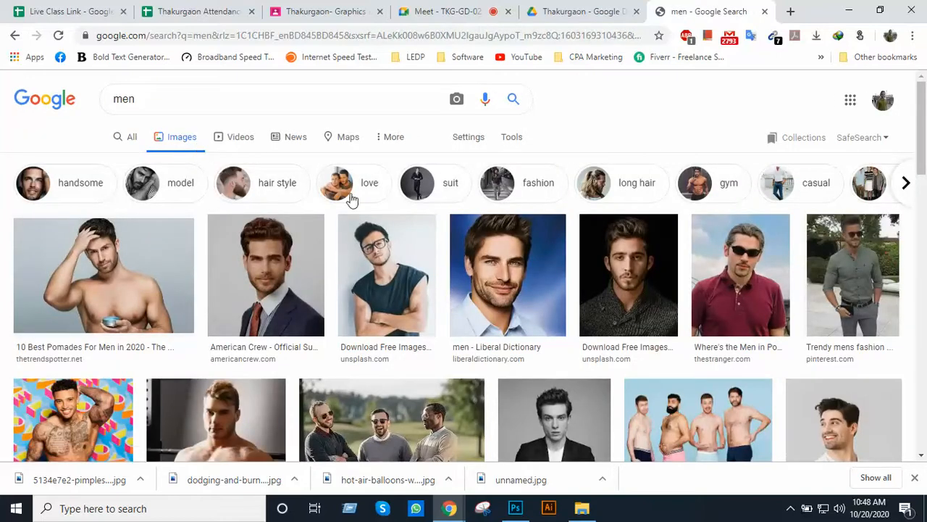
scroll(387, 231, down, 2)
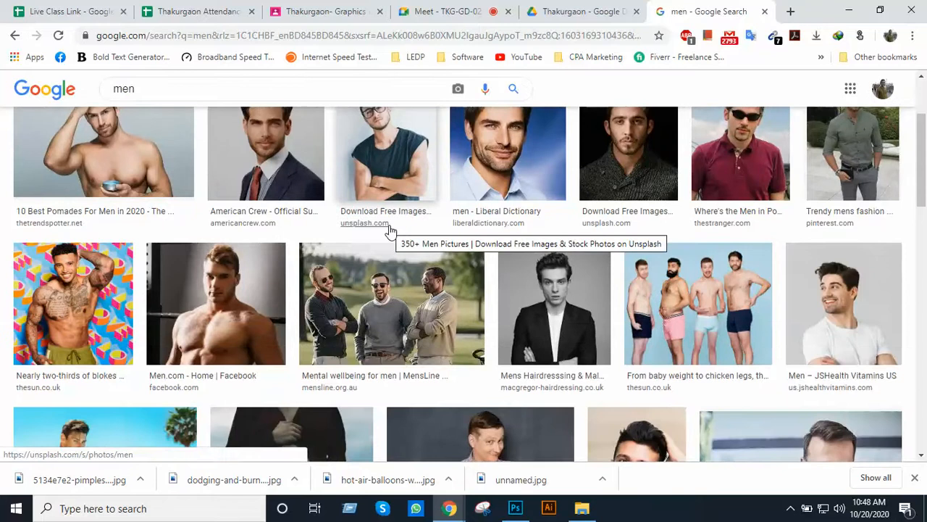
scroll(492, 270, up, 1)
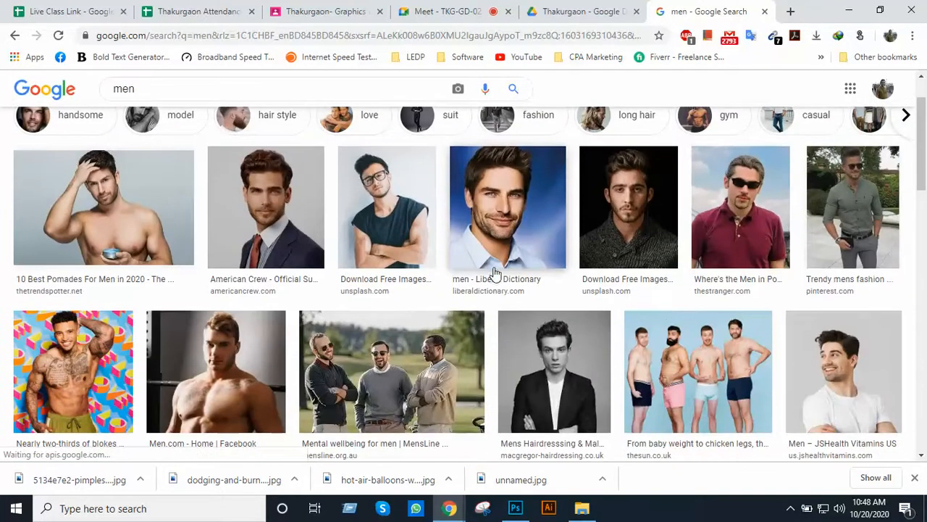
Preview the photo of the man in sunglasses and a maroon polo shirt, then close the preview.
click(760, 221)
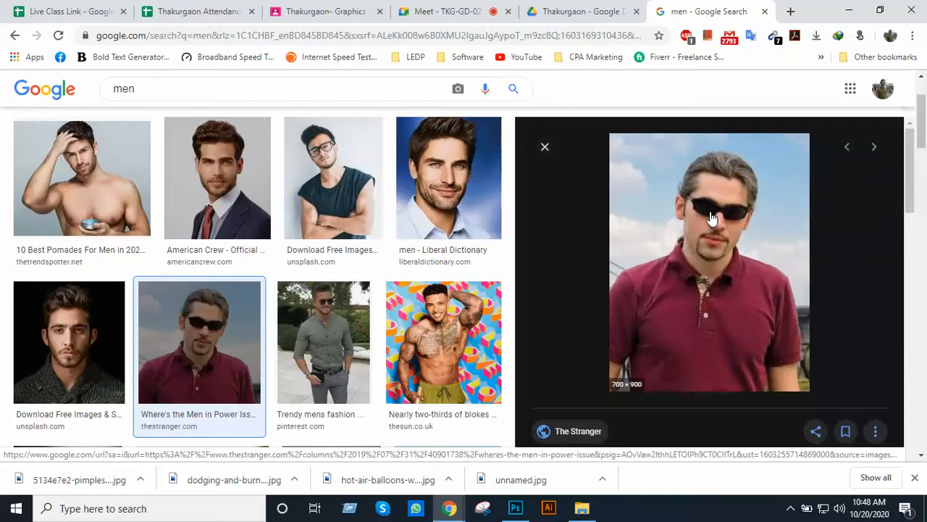
click(545, 147)
scroll(457, 215, up, 2)
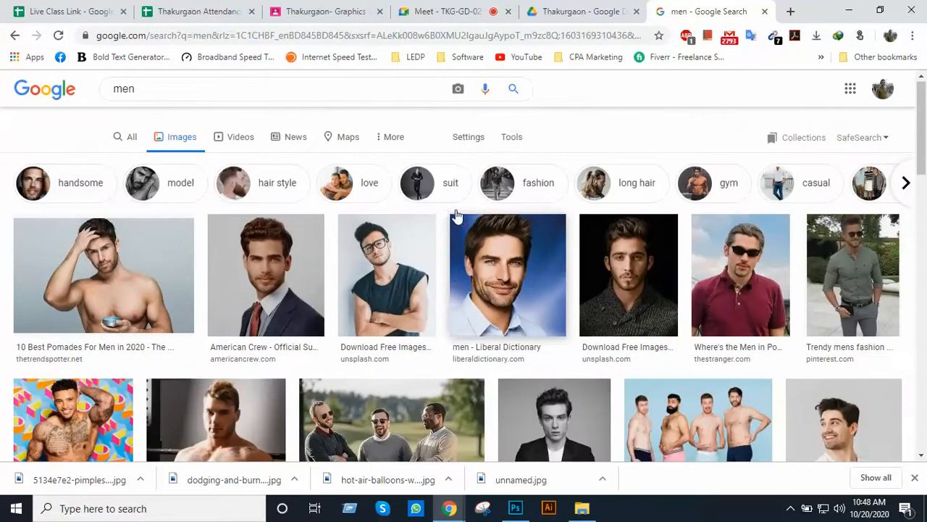
Filter the image results to the Large size.
click(512, 138)
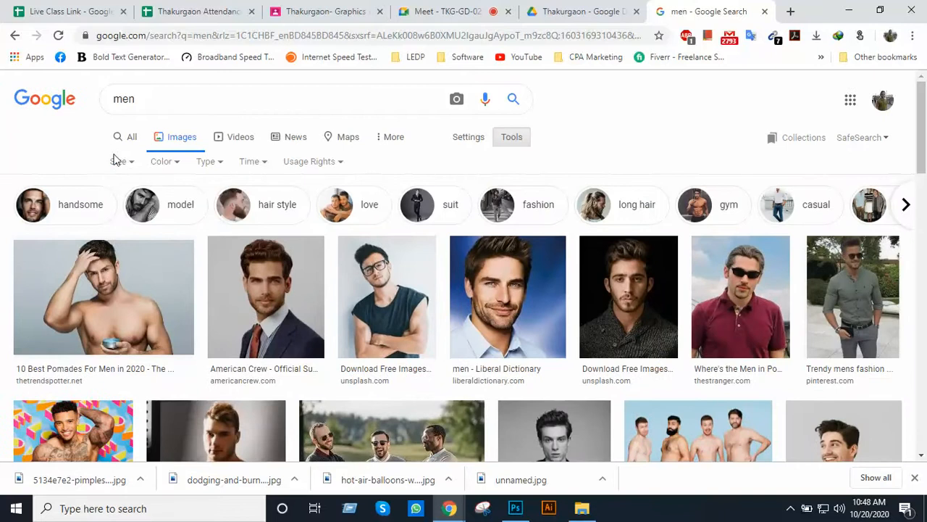
click(121, 165)
click(122, 204)
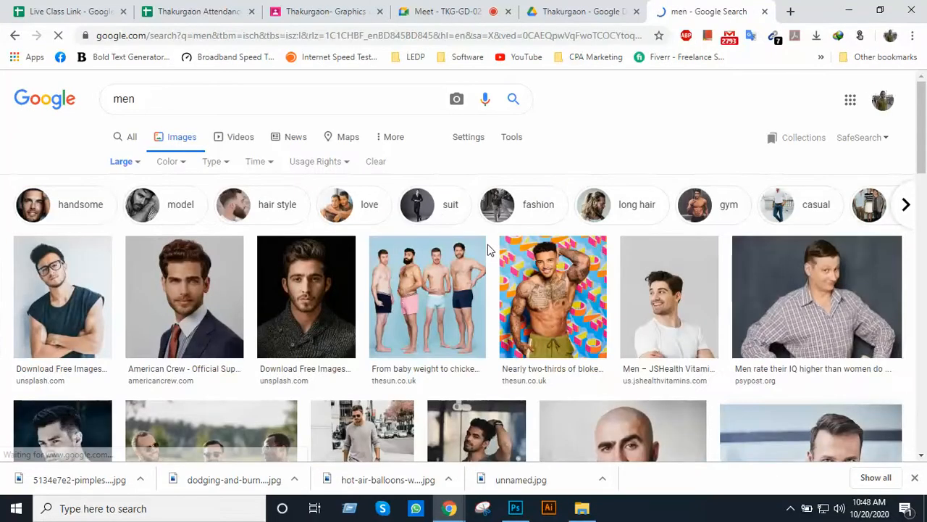
Save the SOL'S PERFECT MEN photo of the man in a green polo as n11346A.jpg in the Class 42 folder and close its preview.
scroll(487, 246, down, 2)
scroll(488, 250, down, 2)
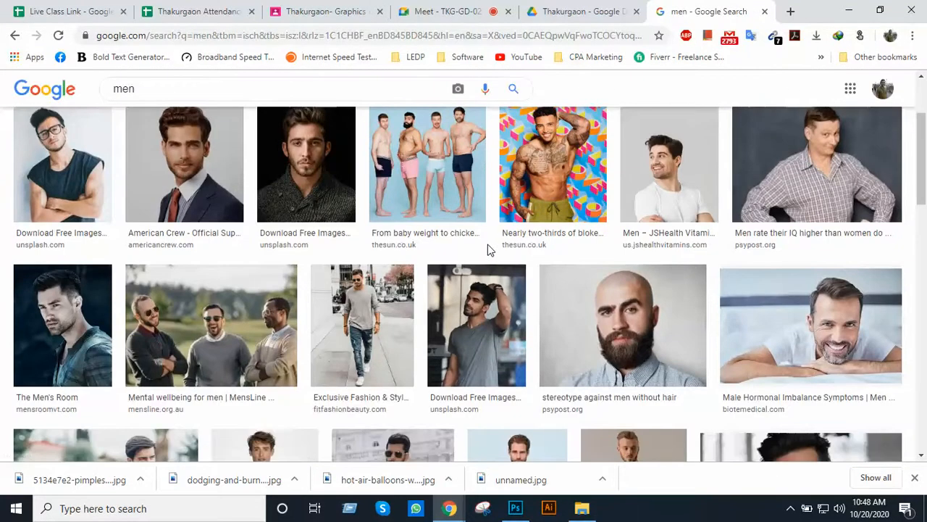
scroll(487, 250, down, 1)
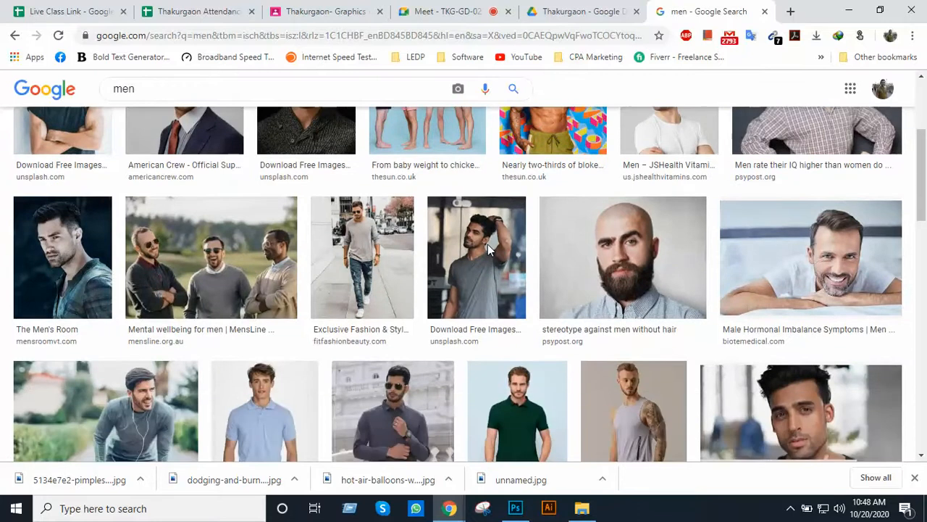
scroll(487, 249, down, 1)
scroll(488, 250, down, 1)
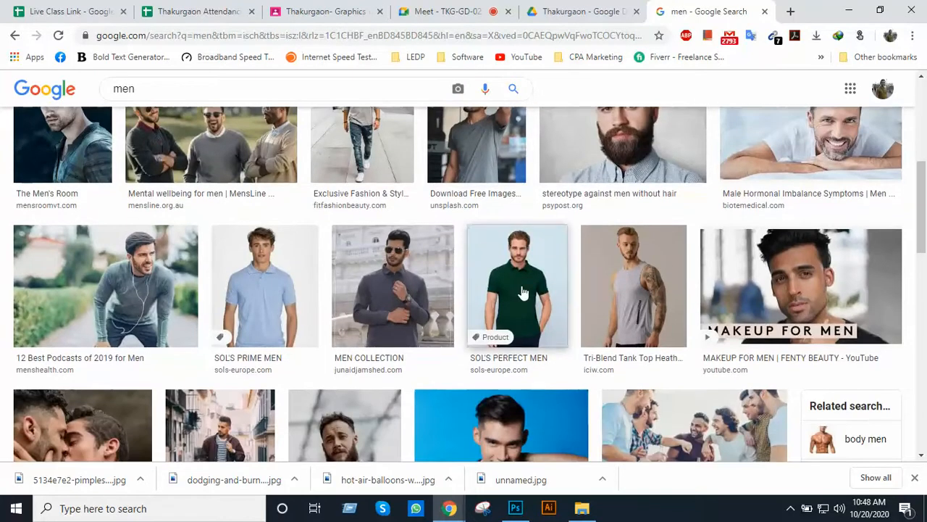
click(496, 261)
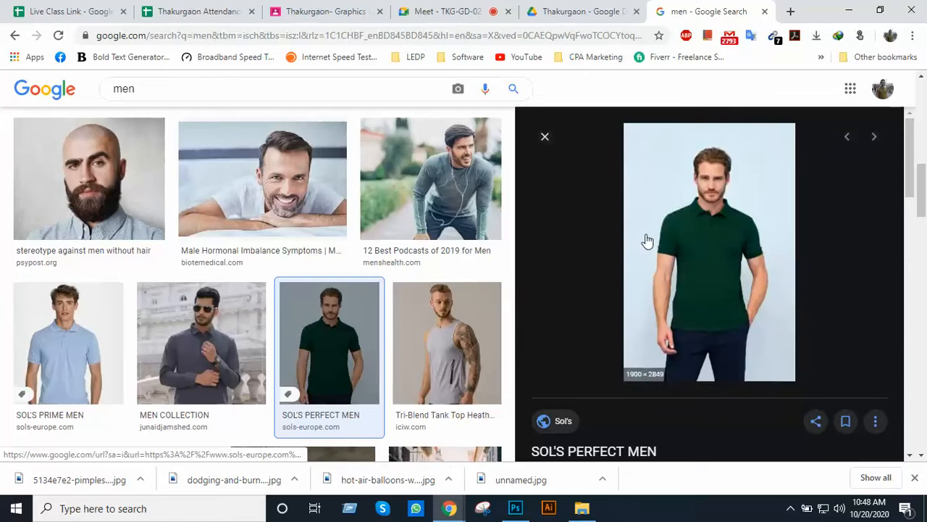
right_click(689, 209)
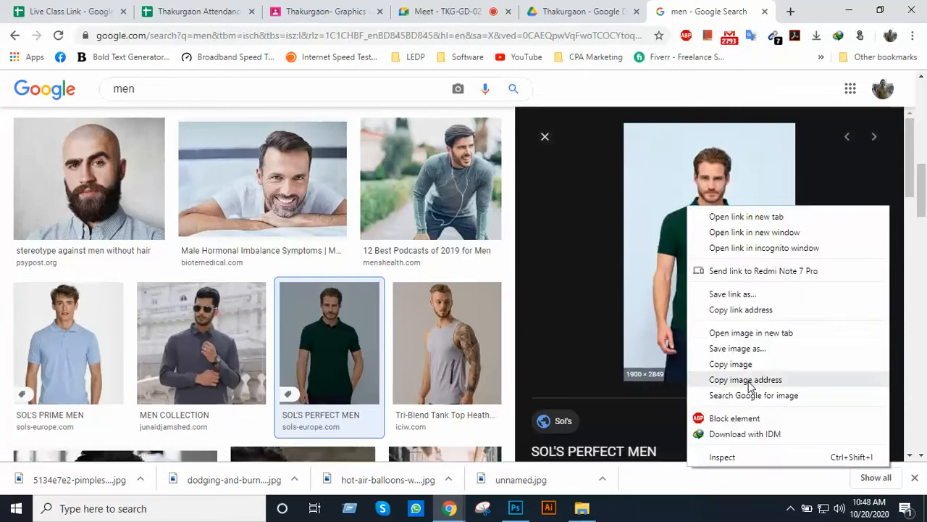
click(747, 350)
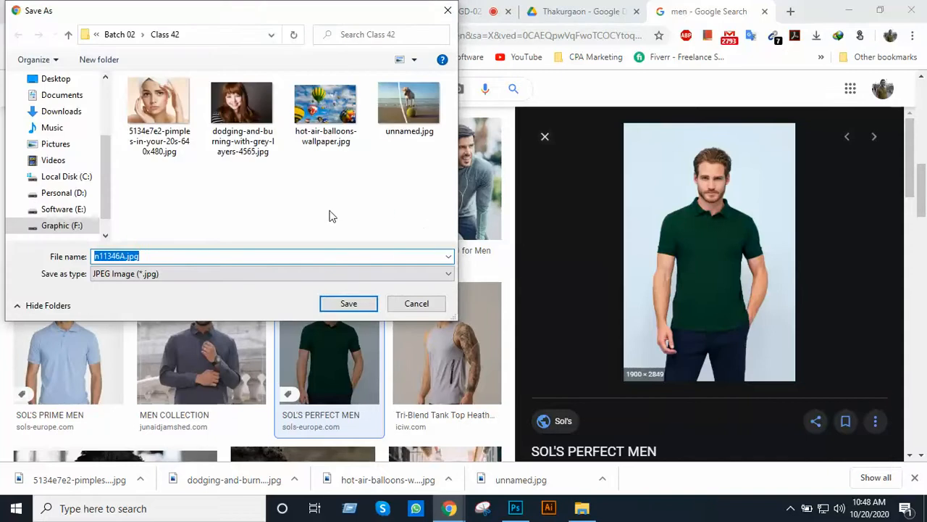
click(352, 305)
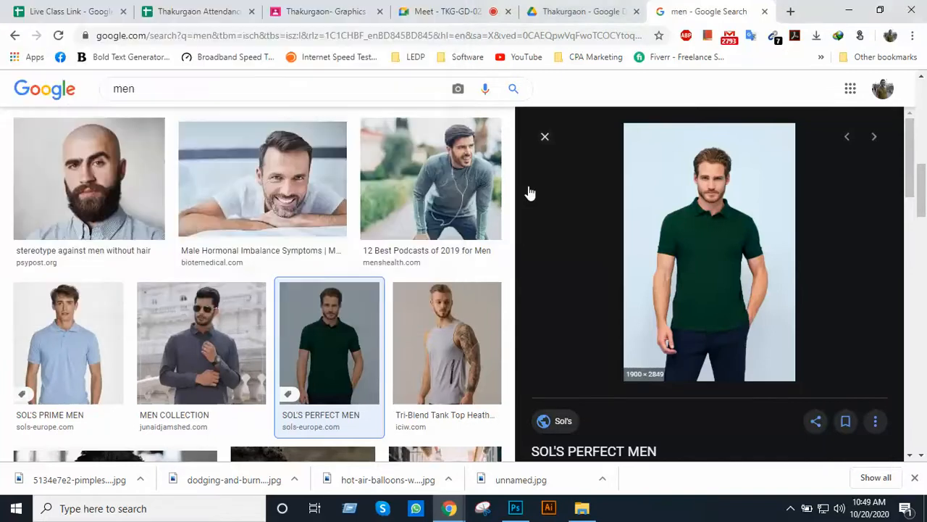
click(548, 145)
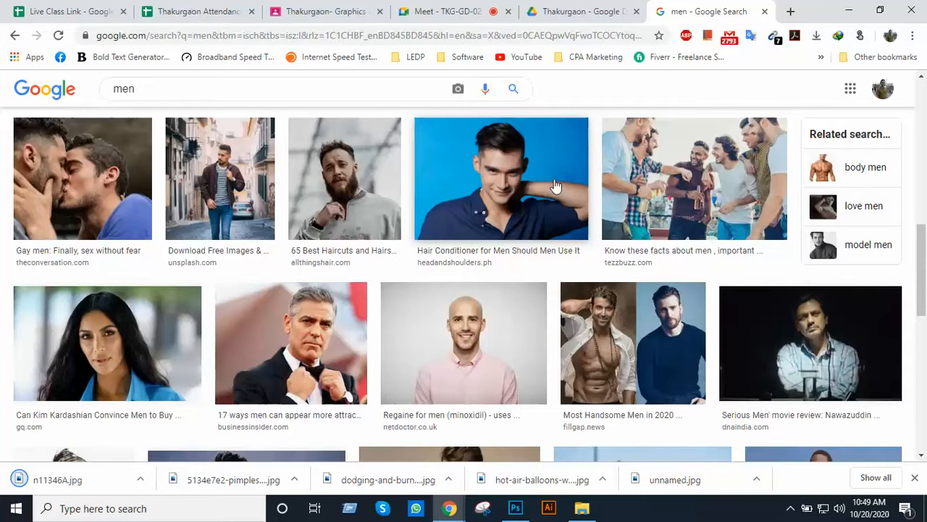
Close the image search tab, open n11346A.jpg from the Class 42 folder in Photoshop and view the man's face and collar.
scroll(545, 197, down, 3)
scroll(544, 201, up, 4)
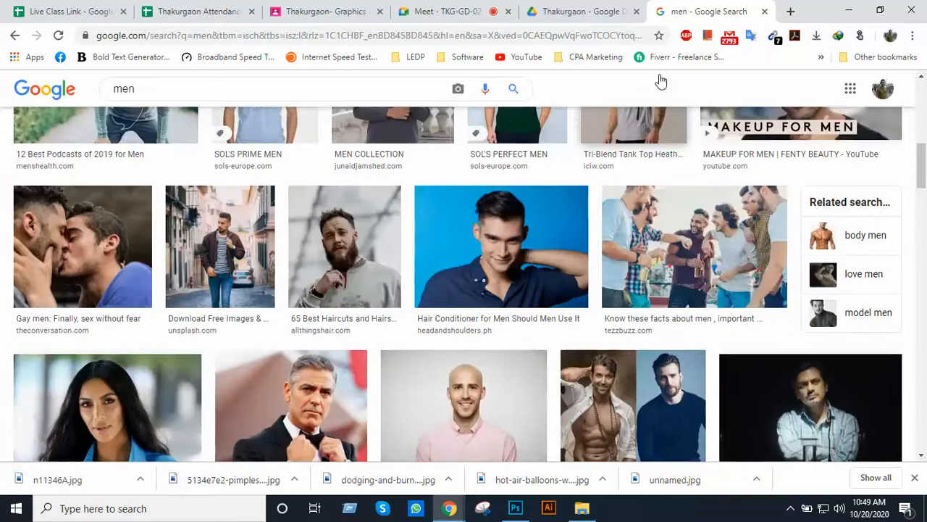
click(765, 12)
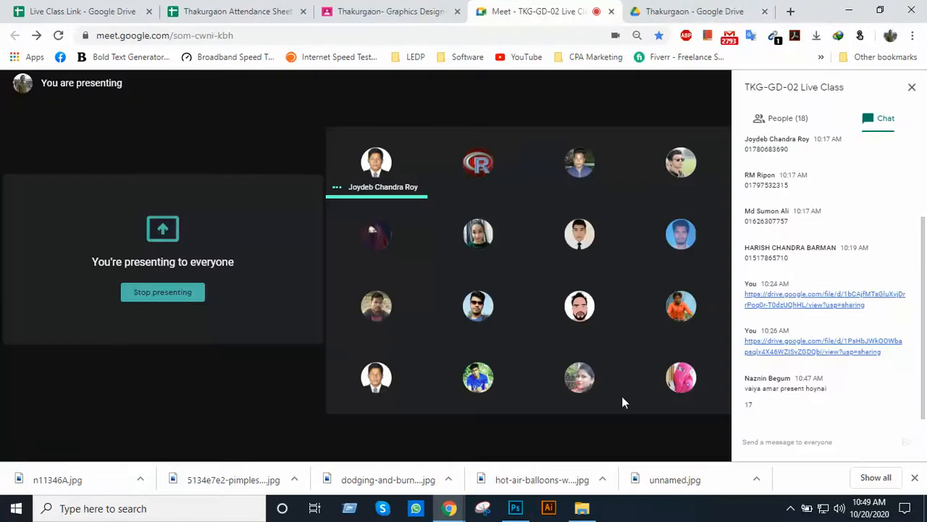
click(582, 508)
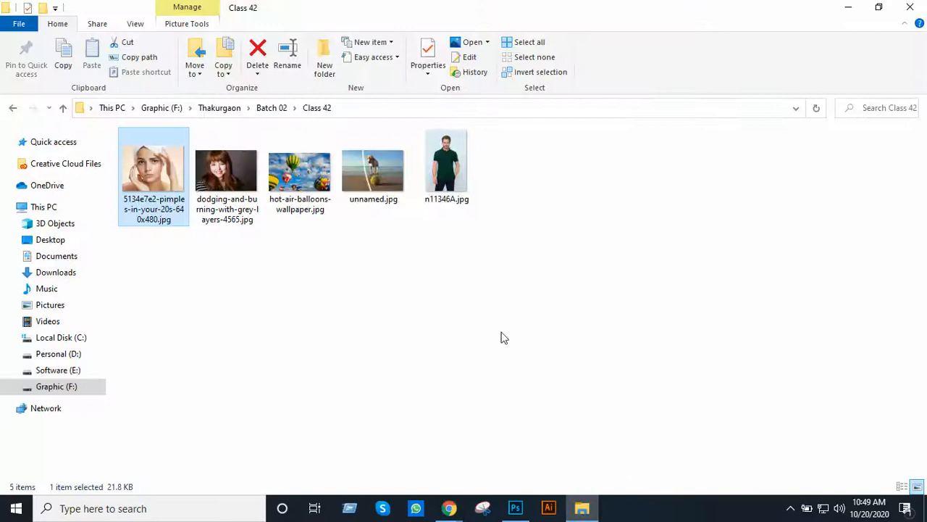
drag(445, 167, 479, 254)
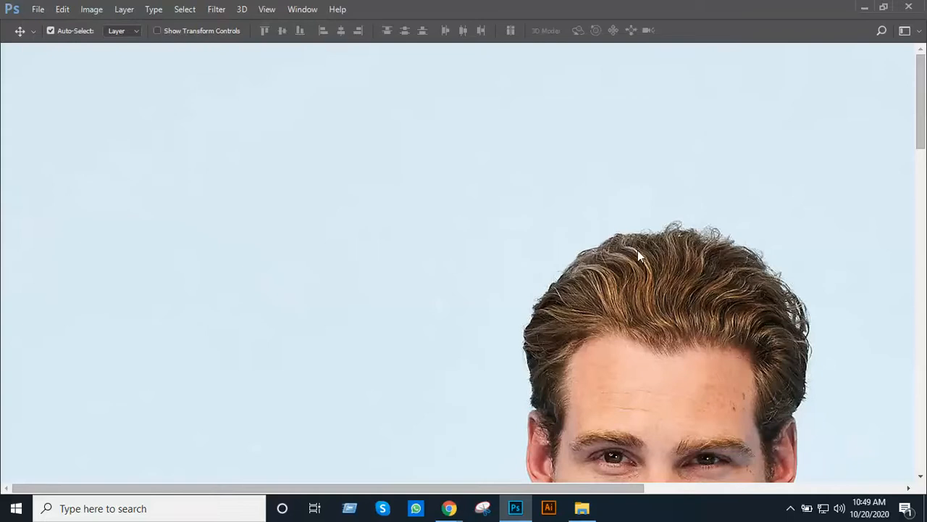
scroll(636, 250, down, 5)
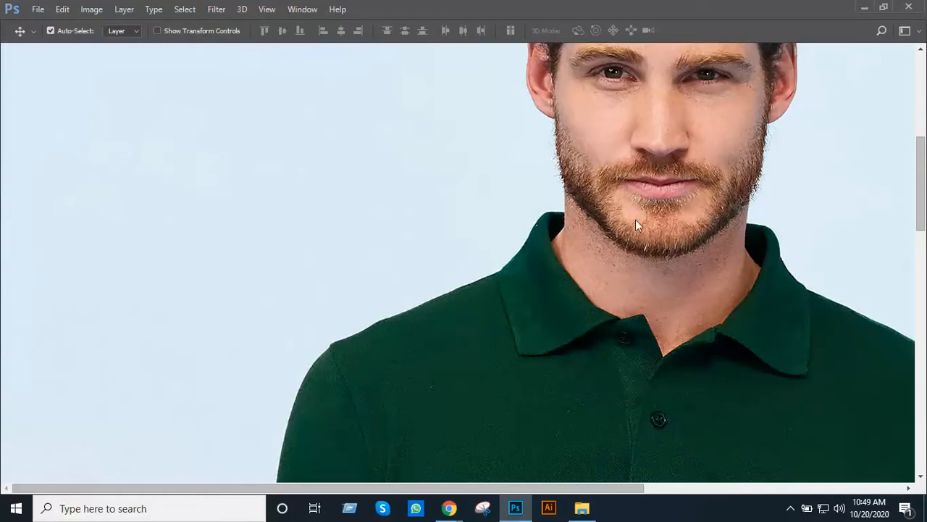
click(883, 6)
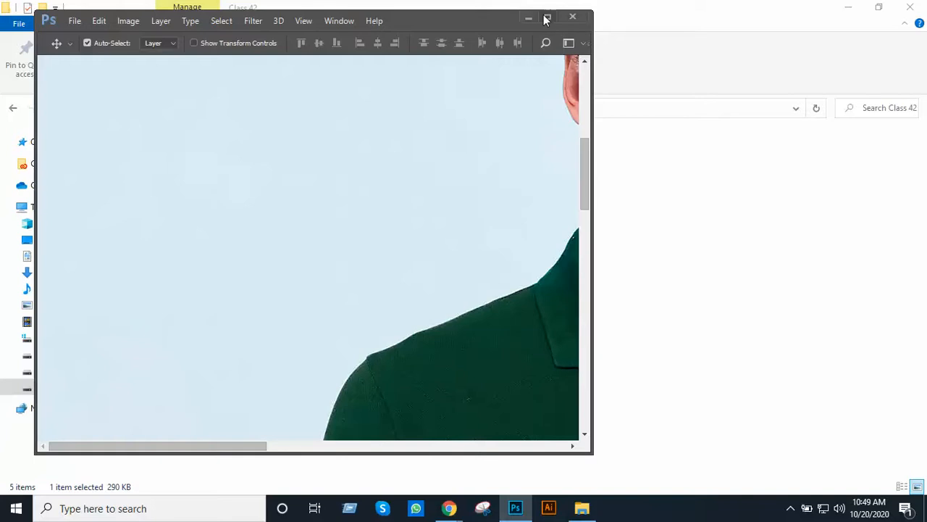
click(548, 17)
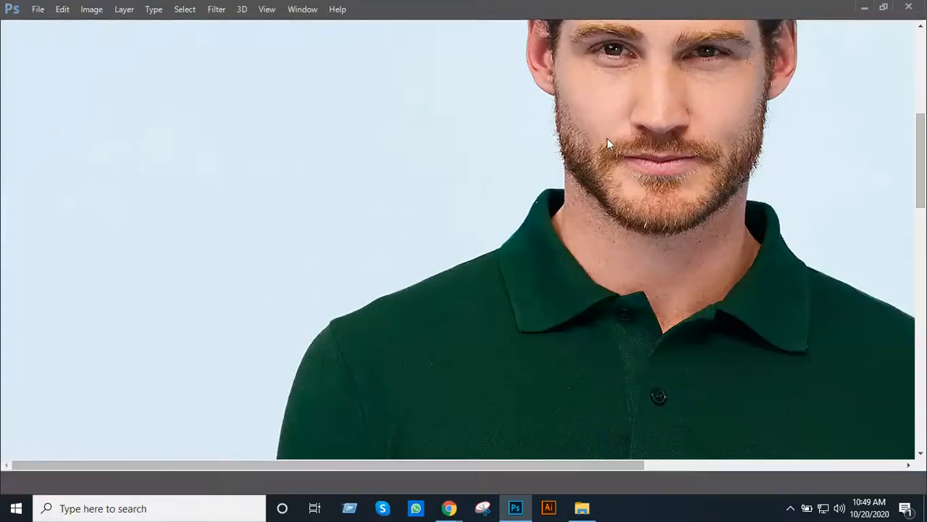
key(ctrl)
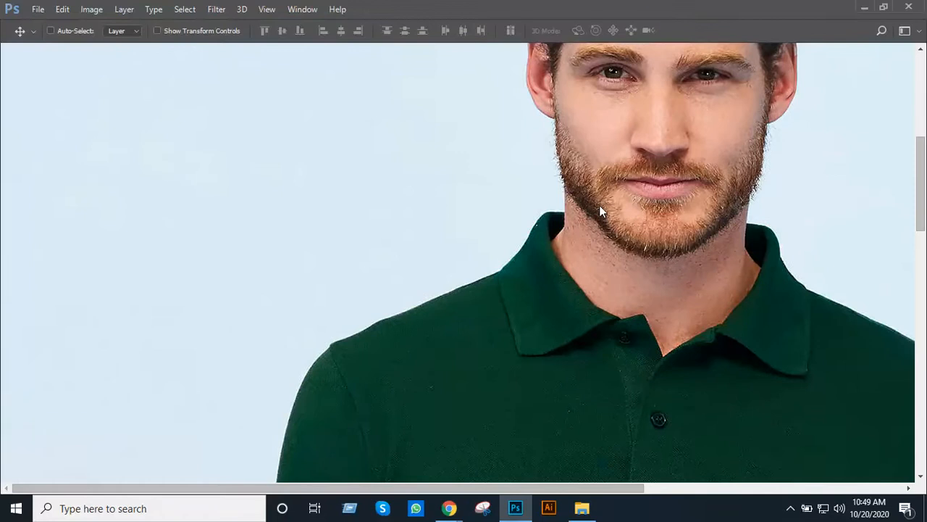
scroll(599, 206, down, 5)
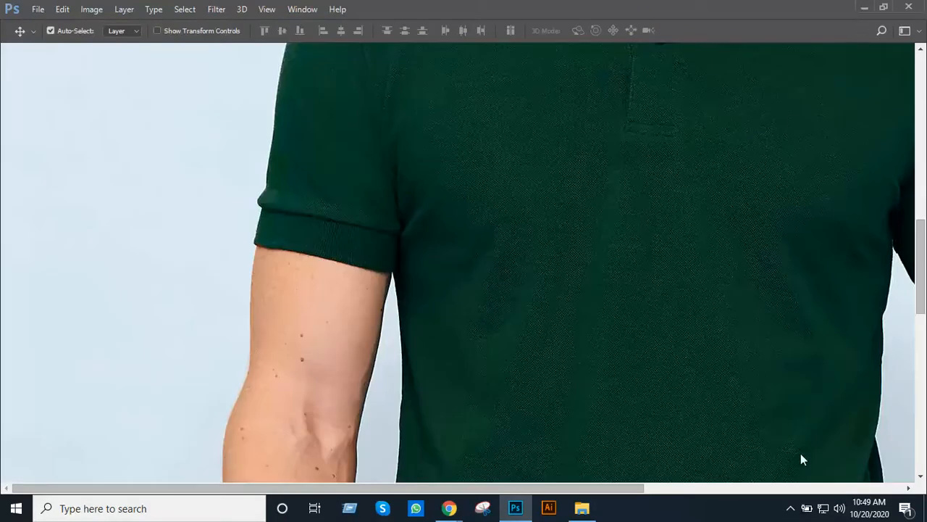
click(791, 508)
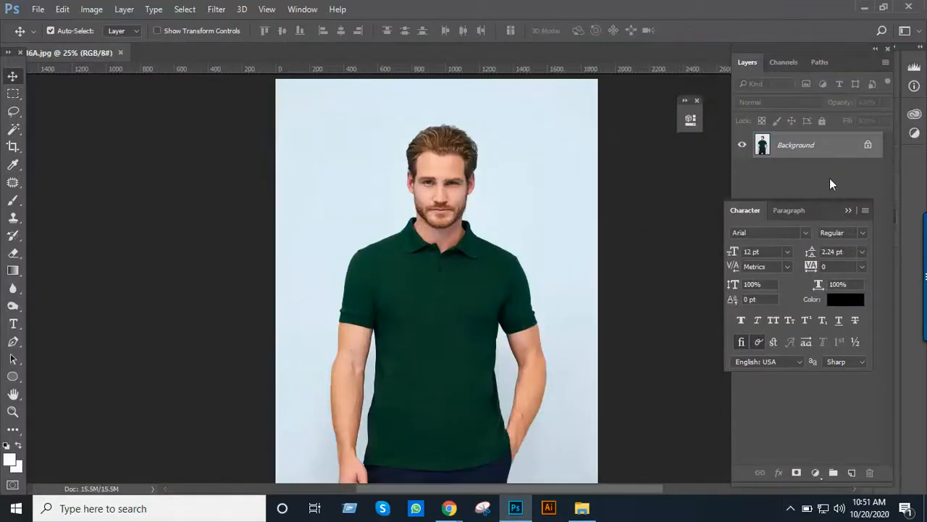
Collapse the Character settings, check the live class in Google Meet and return to the photo in Photoshop.
click(831, 184)
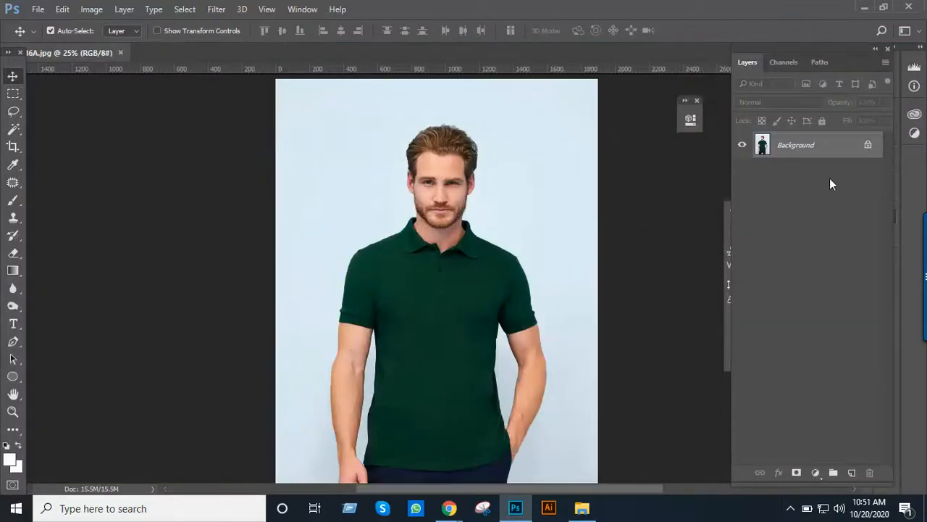
key(alt+Tab)
key(Tab)
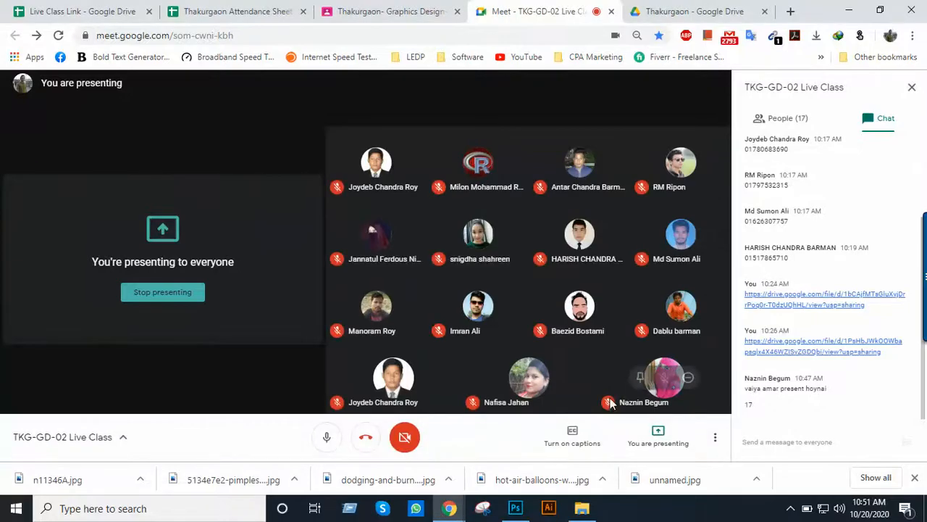
key(alt+Tab)
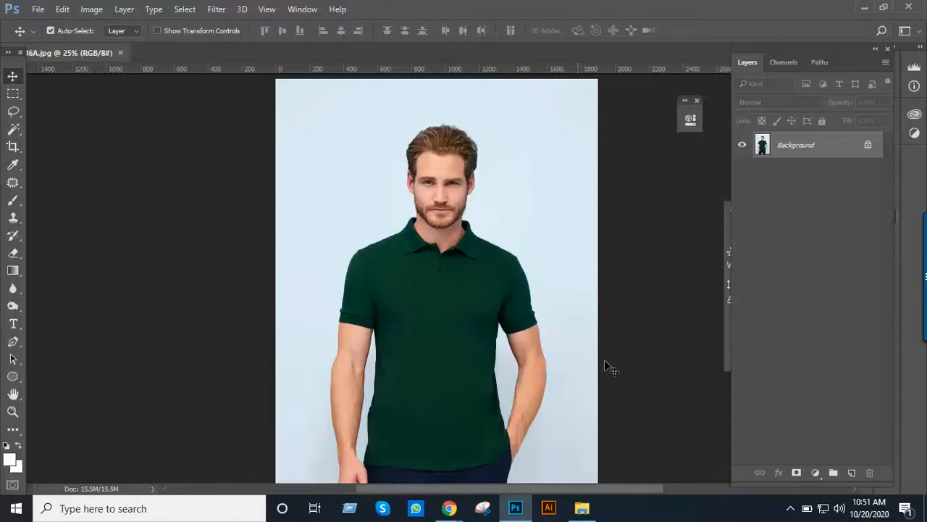
Unlock the photo's Background layer so it becomes an editable layer.
click(868, 147)
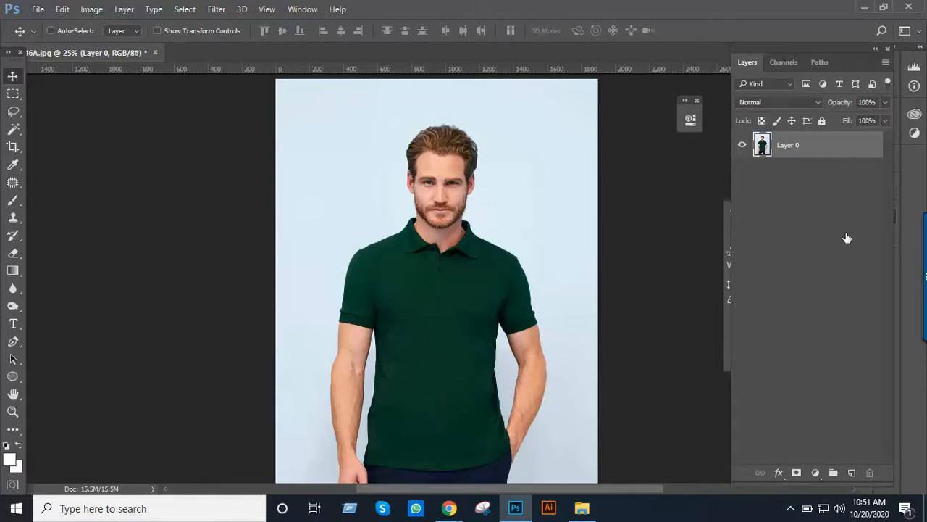
drag(812, 158, 834, 240)
right_click(829, 152)
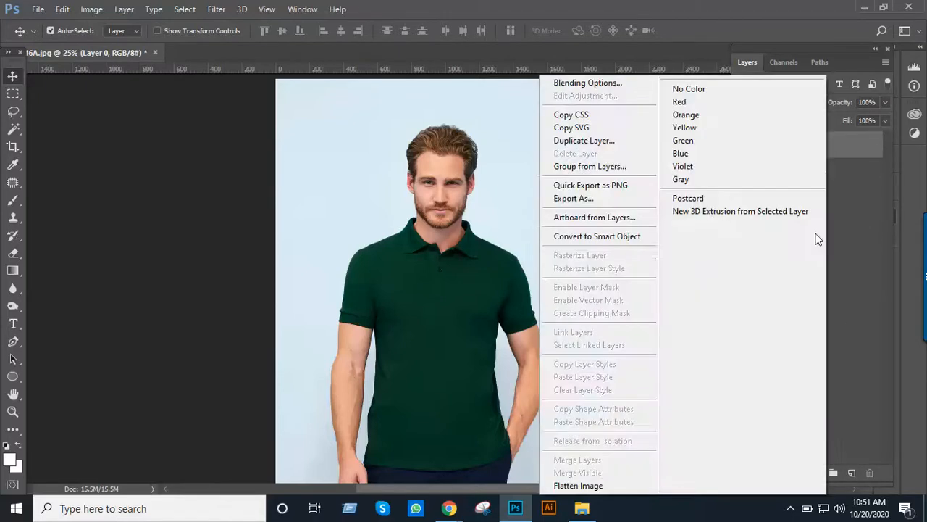
click(840, 225)
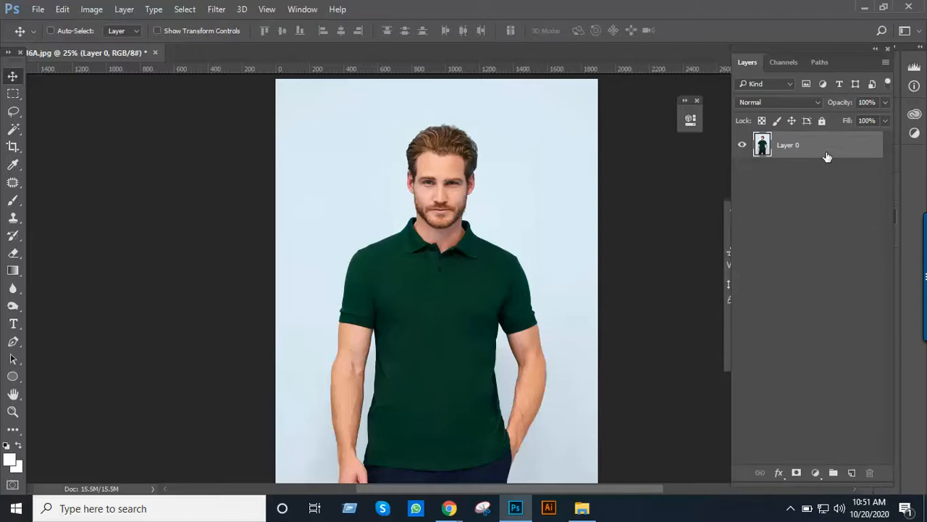
Duplicate the photo layer and hide the original beneath the copy.
drag(826, 156, 852, 472)
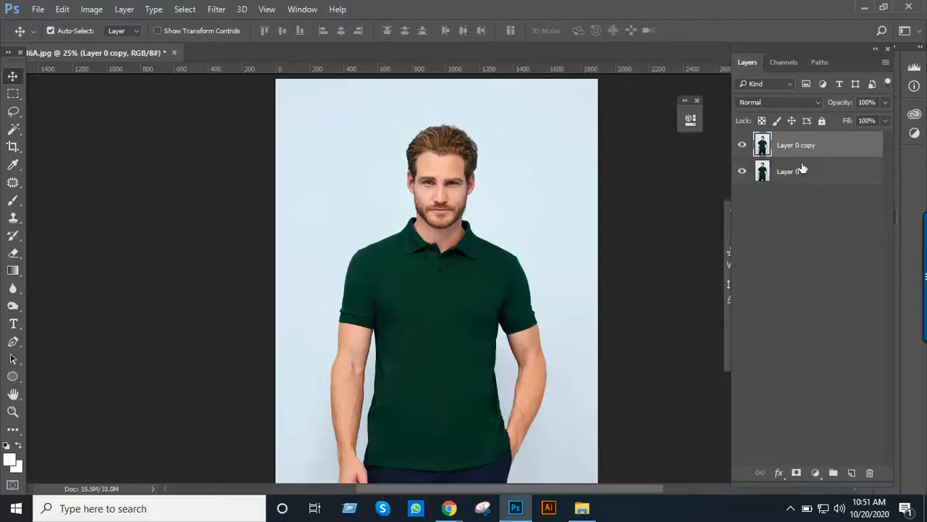
click(743, 171)
drag(503, 222, 439, 188)
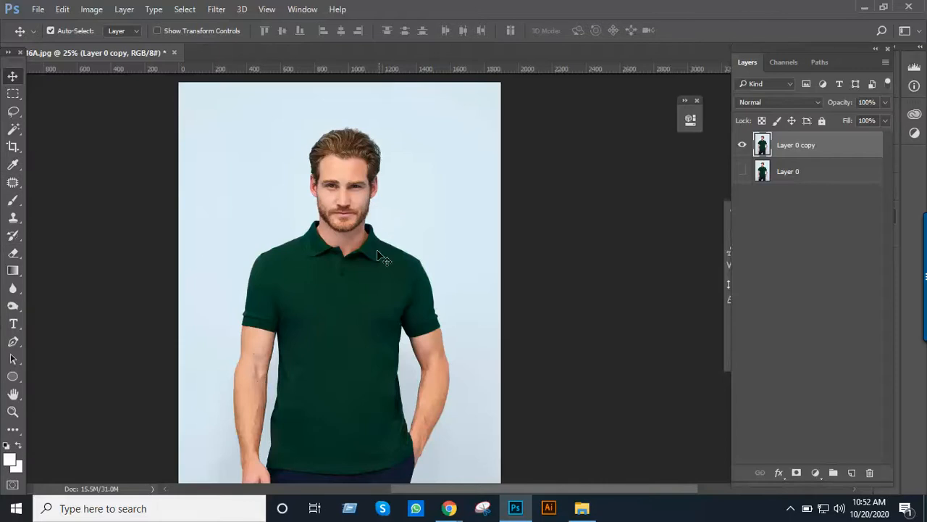
Try the Magic Wand on the man's forehead, replacing that selection with the light blue backdrop around him.
key(w)
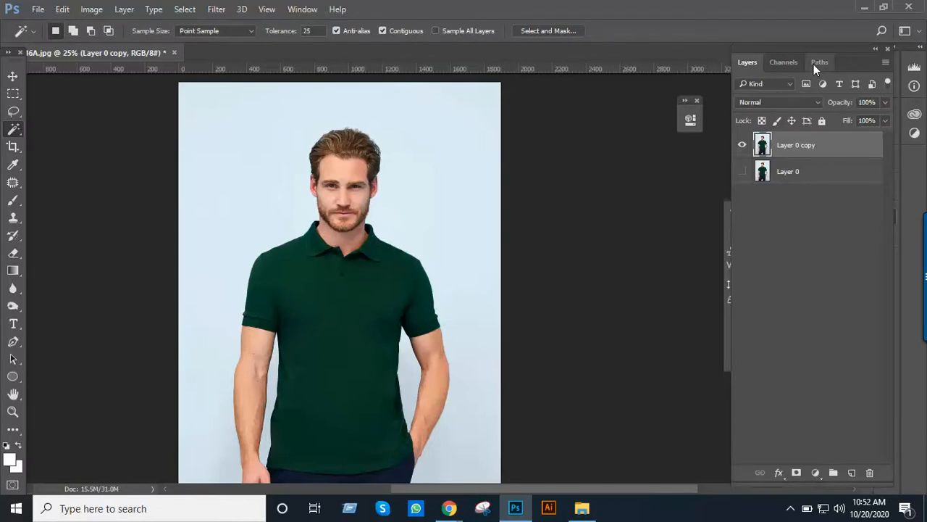
click(427, 159)
click(427, 158)
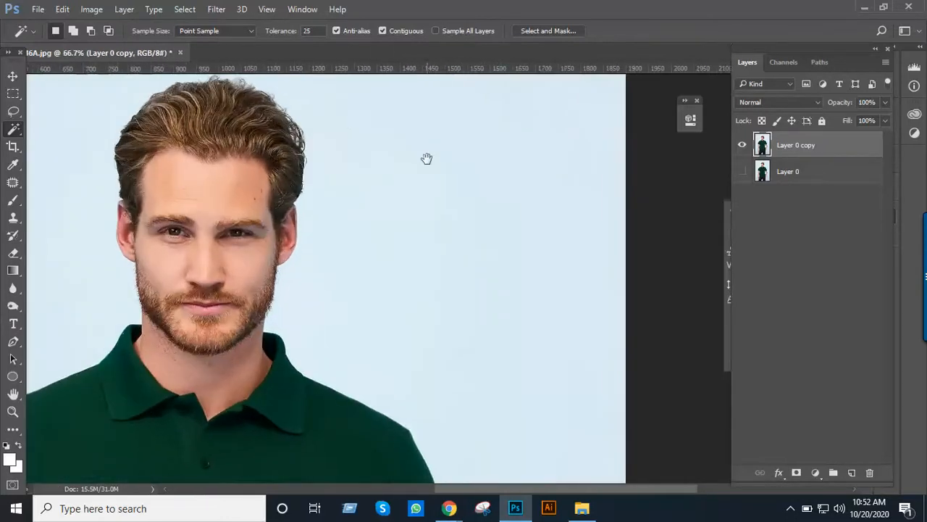
click(459, 219)
drag(337, 276, 406, 268)
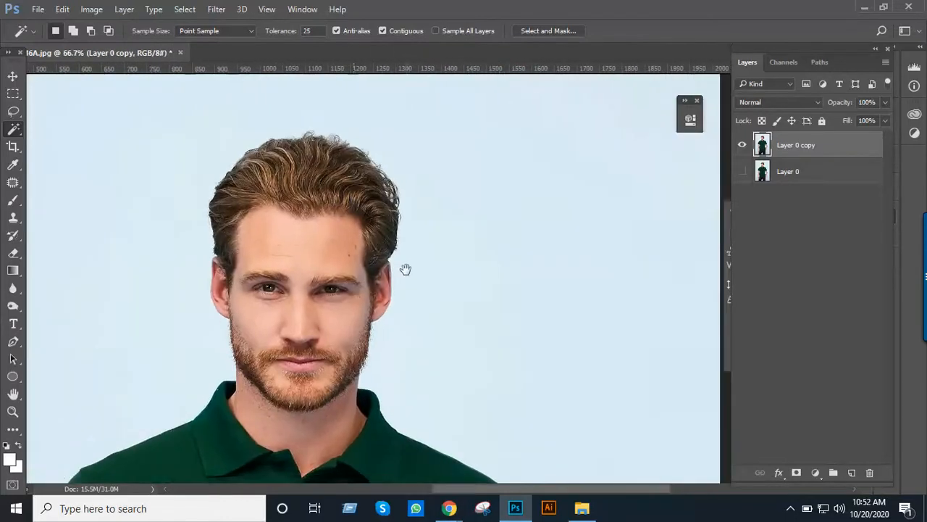
click(398, 260)
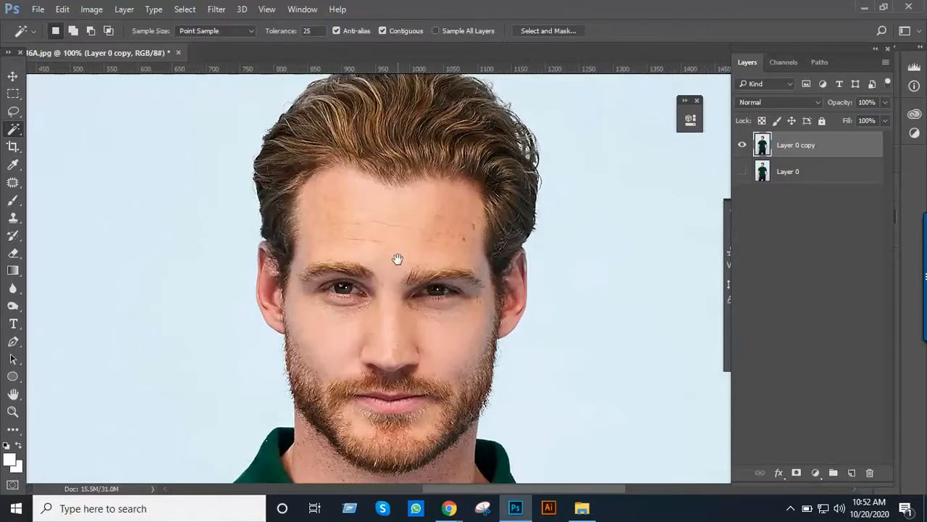
click(403, 264)
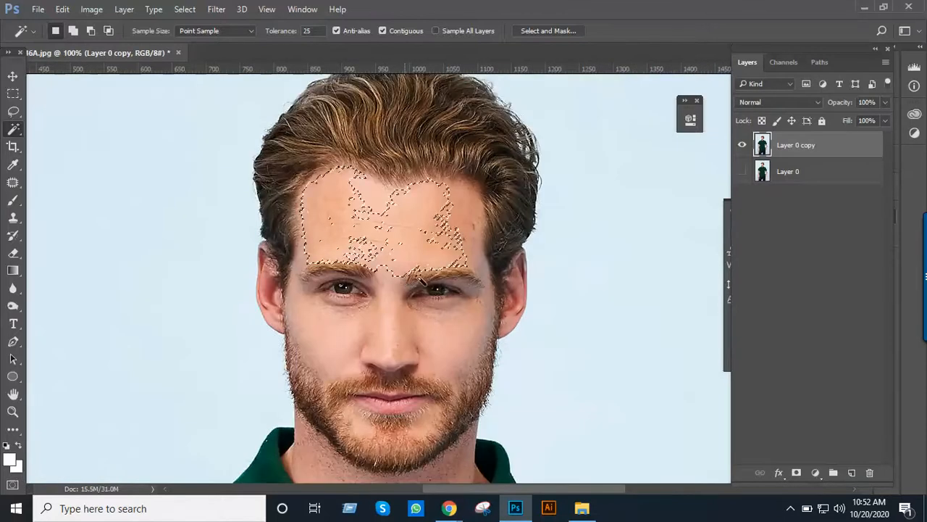
click(564, 268)
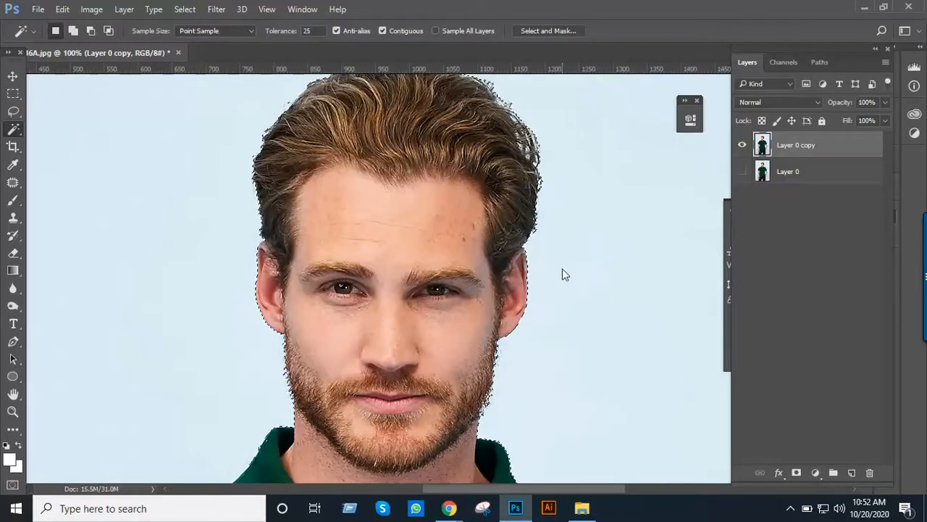
scroll(515, 248, down, 1)
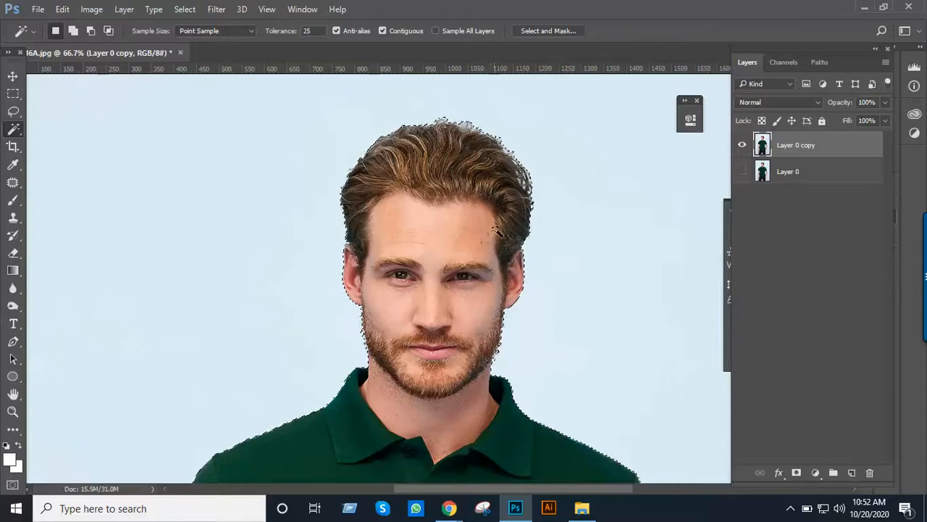
Add the gaps between the arms and body, the lower backdrop and the gap between the legs to the backdrop selection.
key(ctrl+d)
drag(472, 321, 476, 265)
key(ctrl+z)
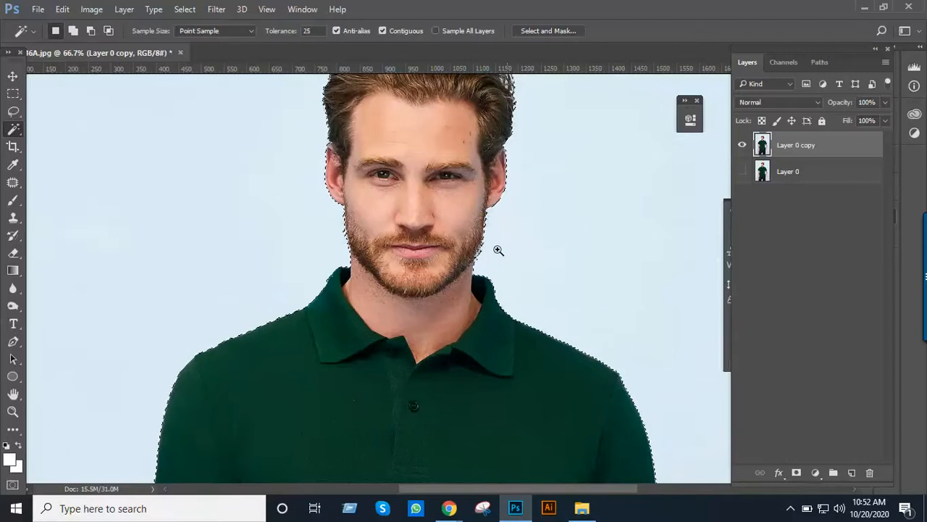
ctrl+alt+click(469, 238)
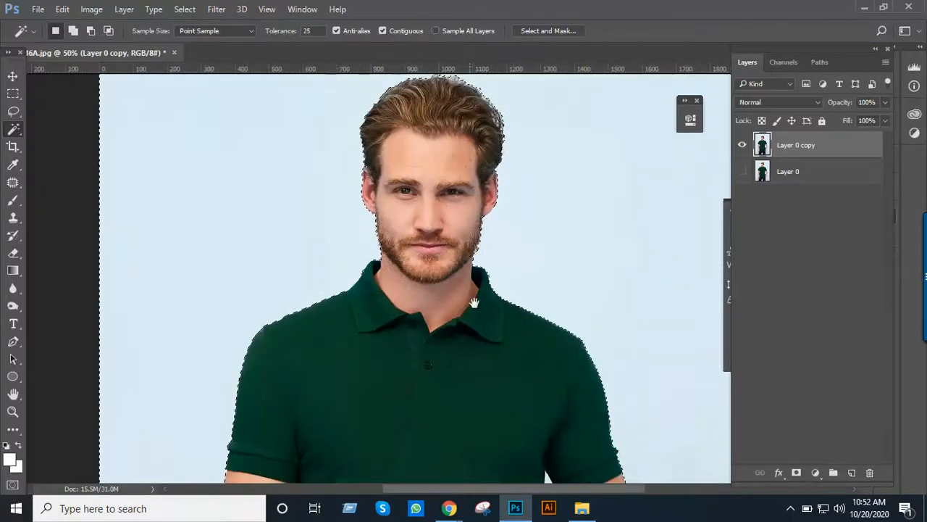
drag(472, 300, 475, 216)
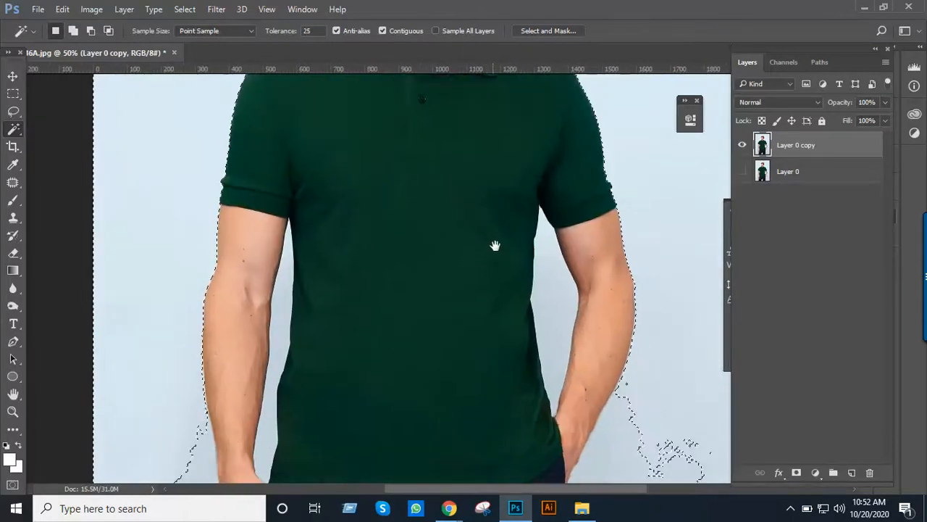
ctrl+alt+click(559, 290)
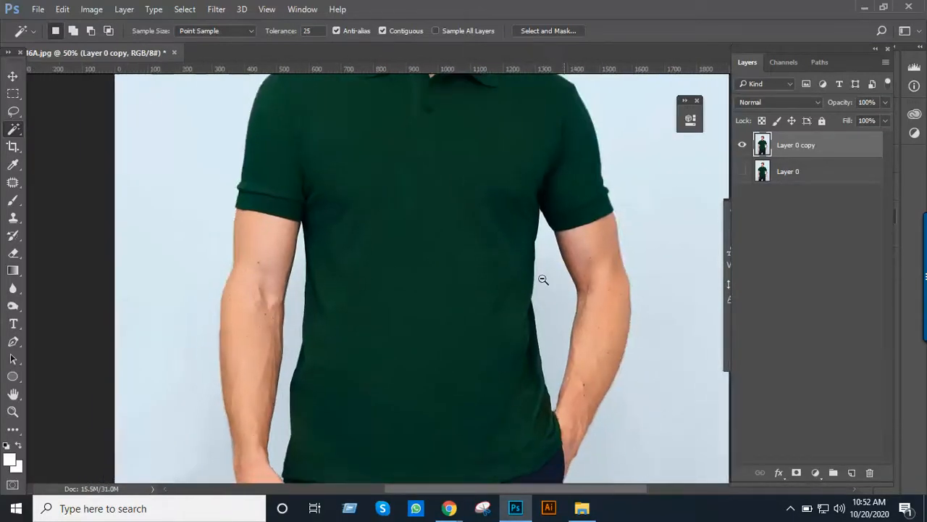
click(549, 292)
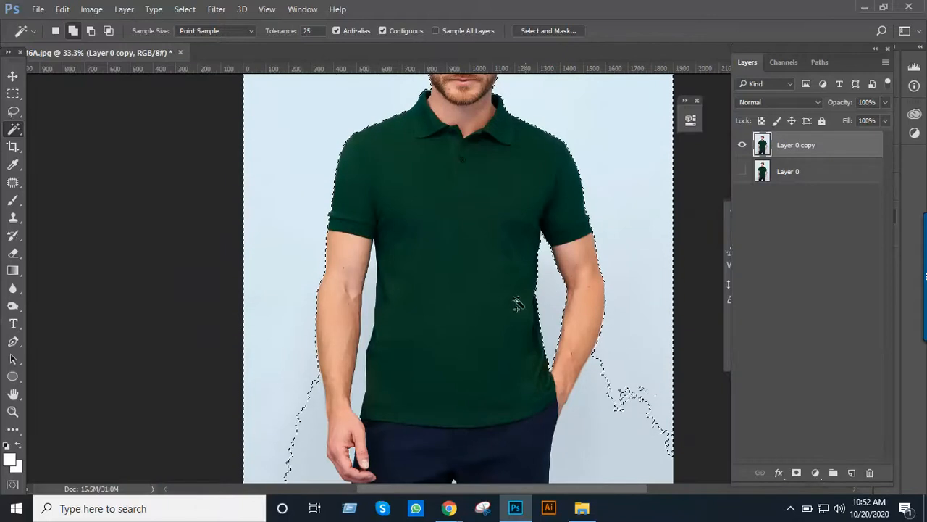
click(370, 307)
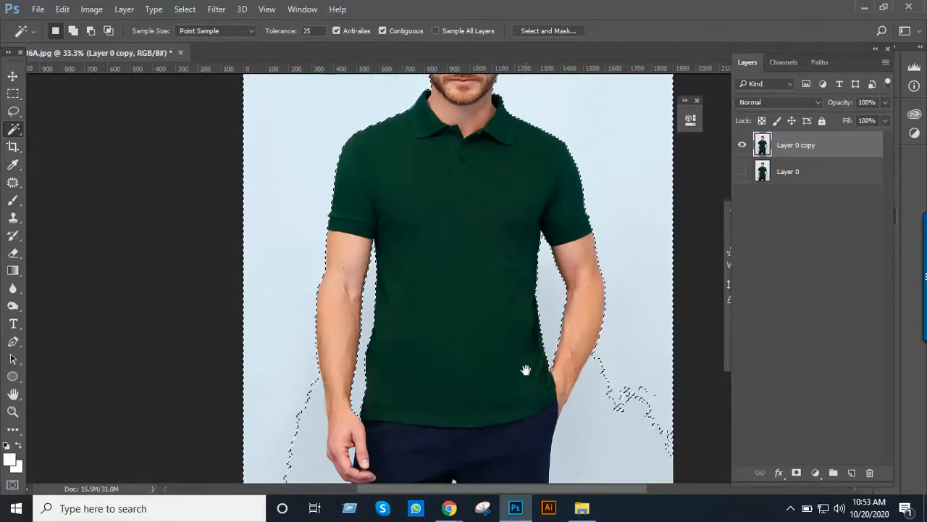
drag(565, 331, 555, 284)
click(575, 347)
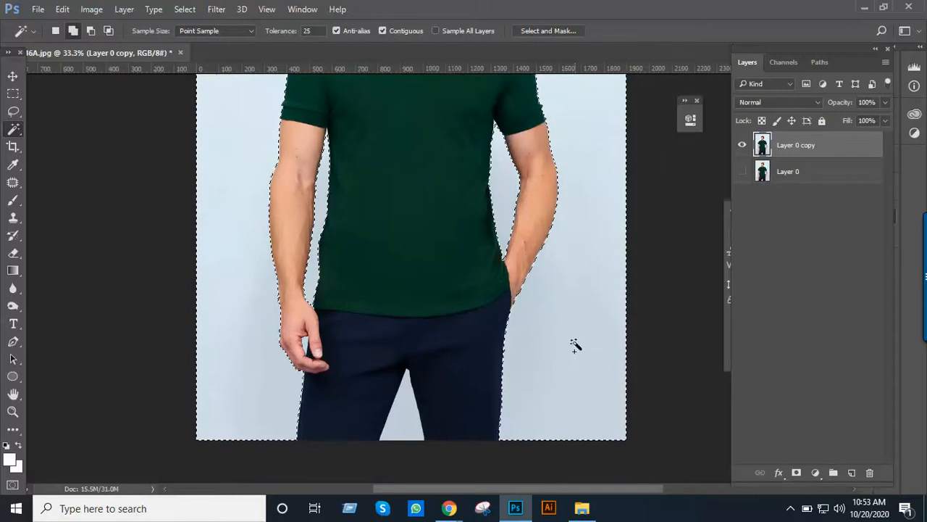
shift+click(387, 412)
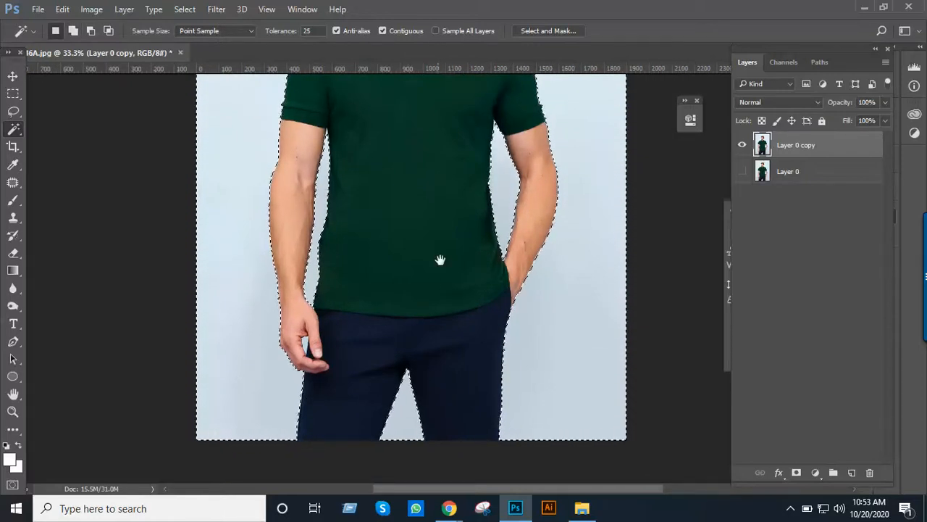
Invert the selection to the man and invert it back to the backdrop.
drag(439, 259, 425, 356)
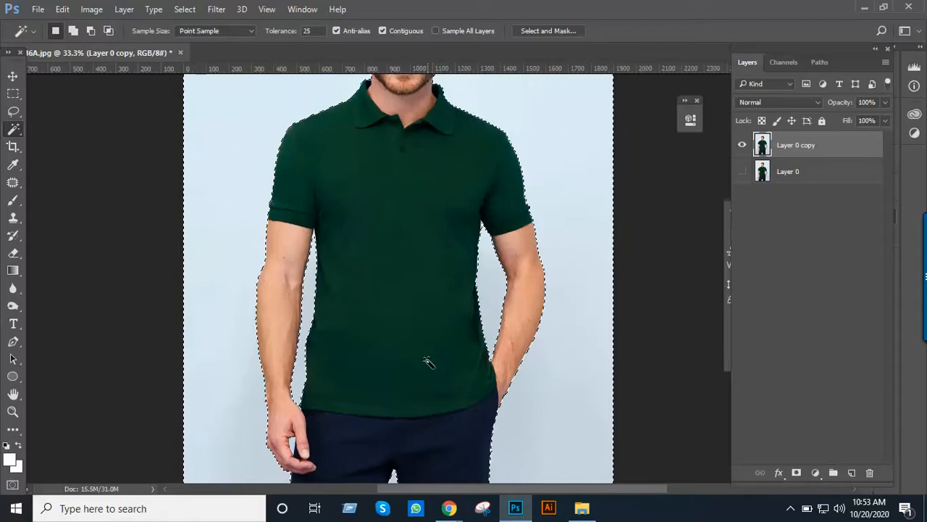
key(ctrl+shift+i)
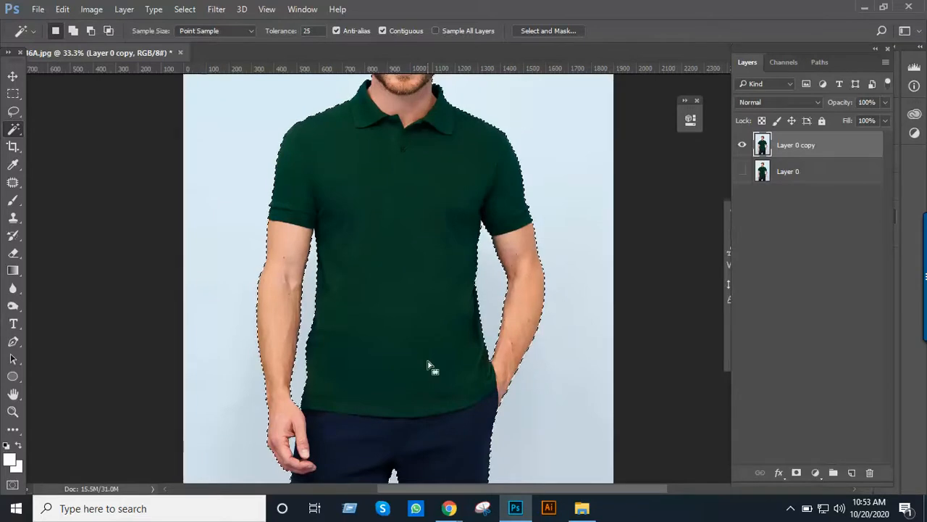
right_click(555, 214)
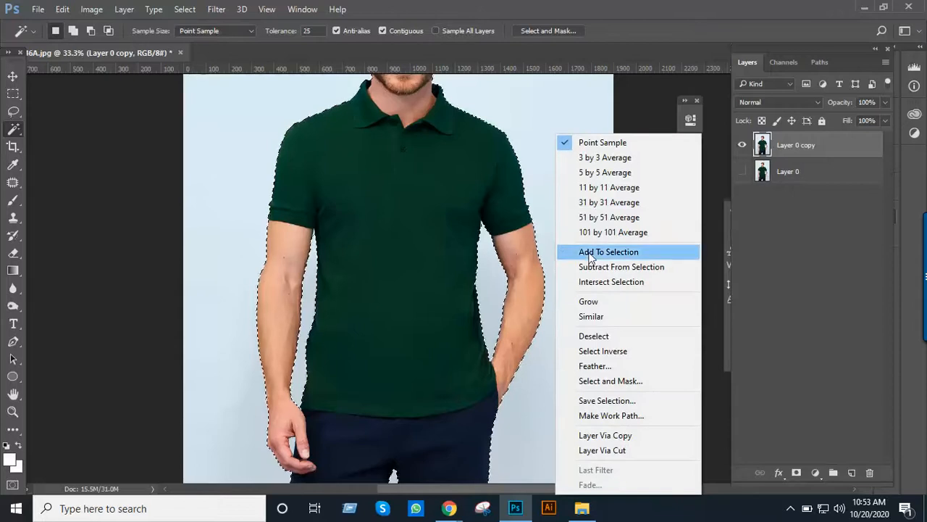
click(614, 351)
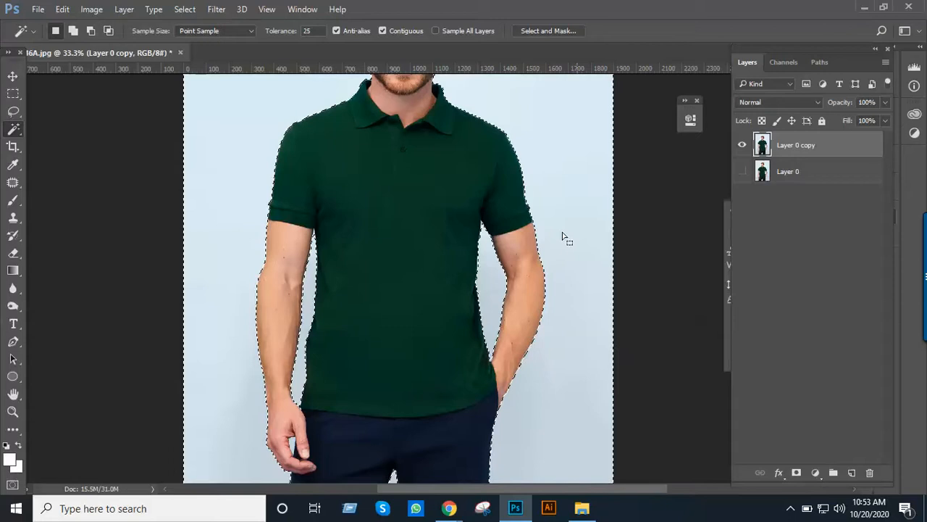
Deselect the backdrop around the man.
scroll(537, 226, down, 1)
drag(535, 230, 533, 316)
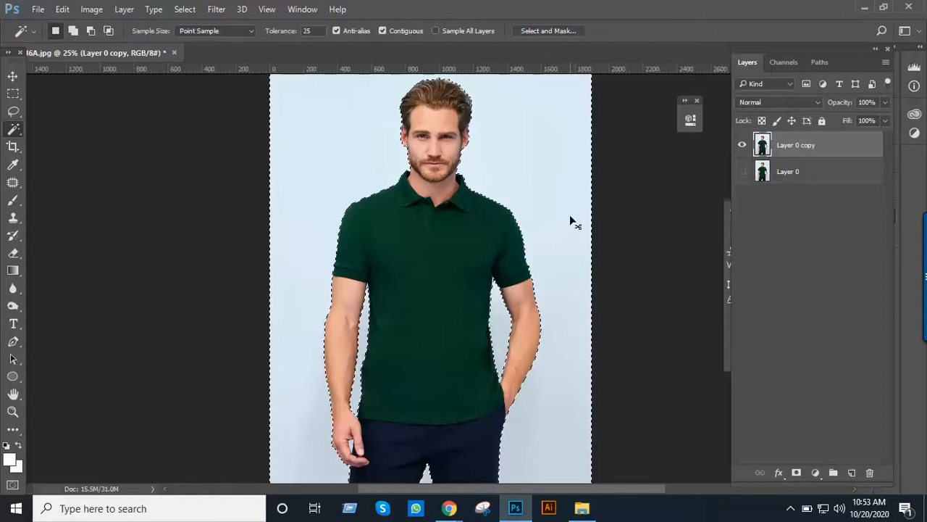
key(ctrl+d)
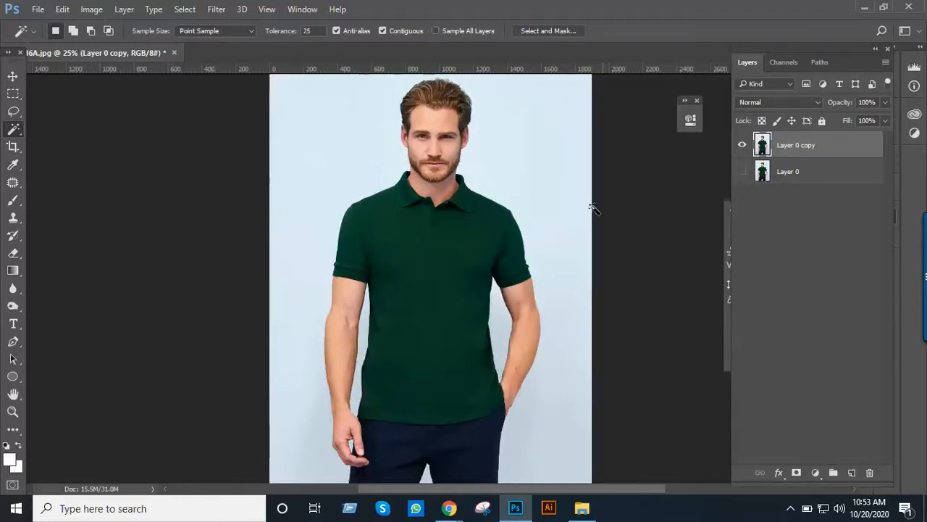
drag(563, 197, 445, 273)
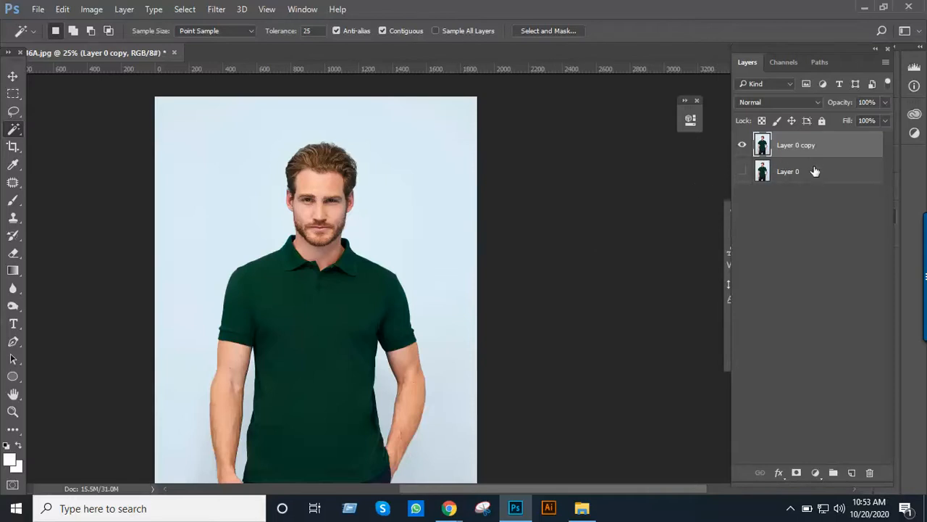
Set the Crop tool to W x H x Resolution with a width of 1.6 in.
scroll(488, 244, up, 2)
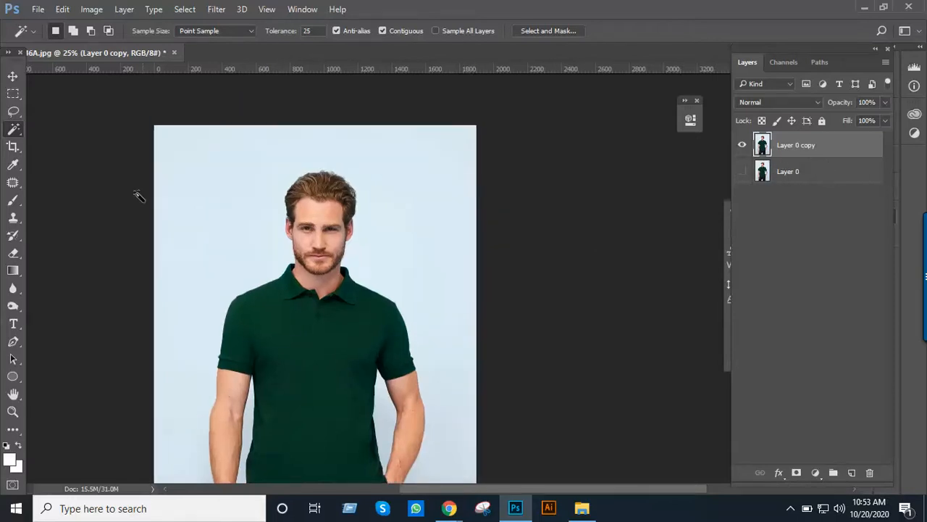
click(13, 147)
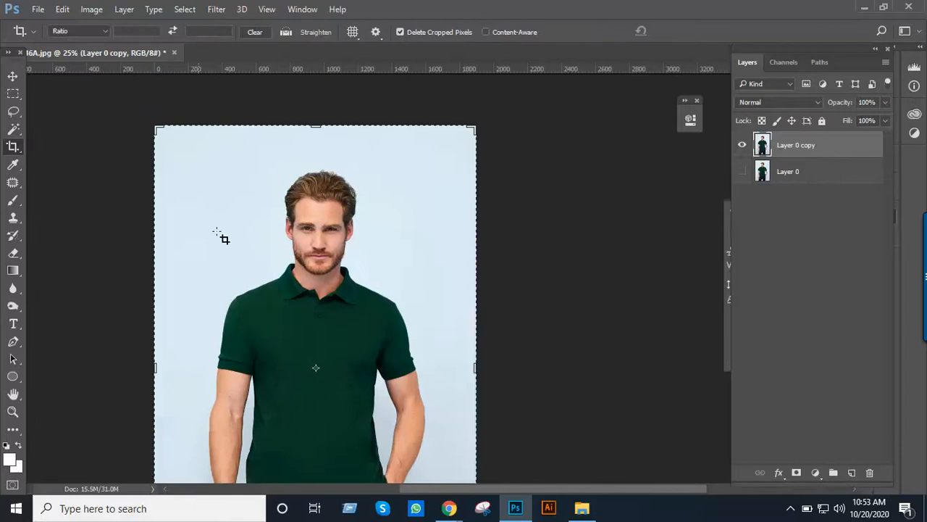
click(104, 34)
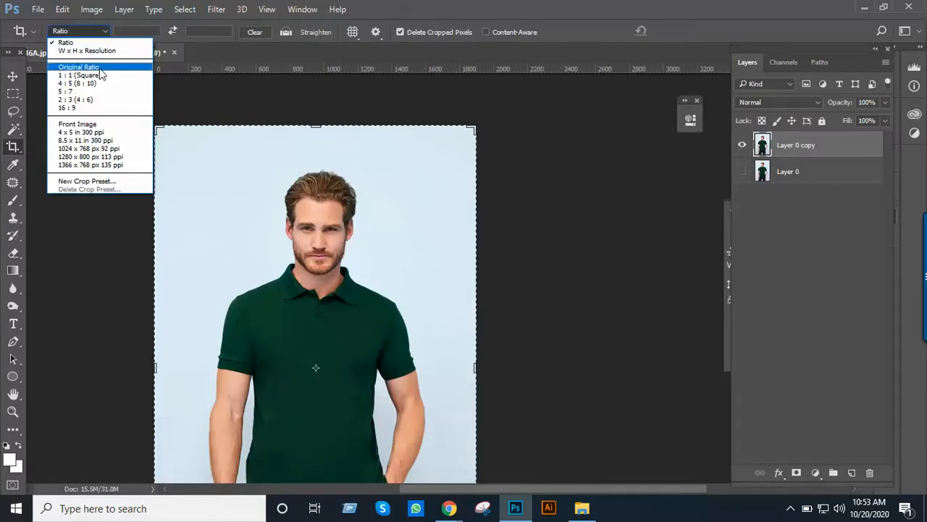
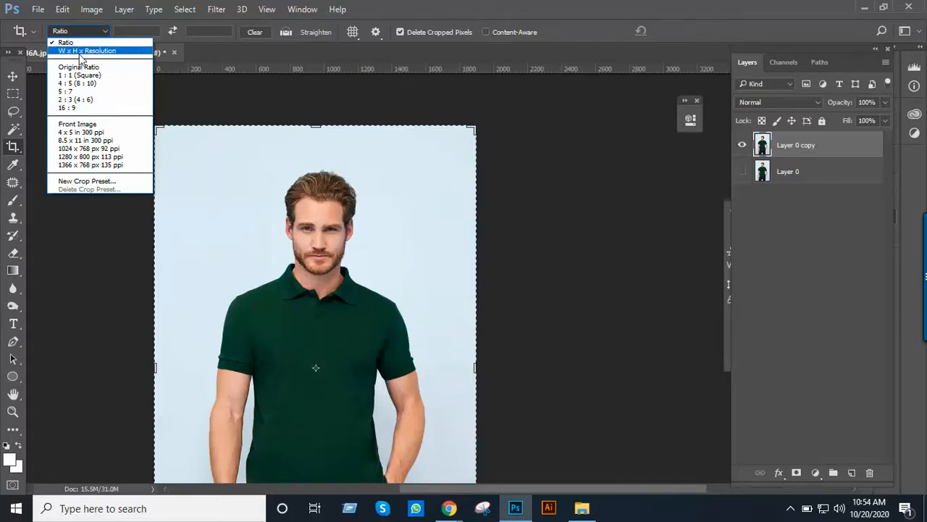
click(96, 52)
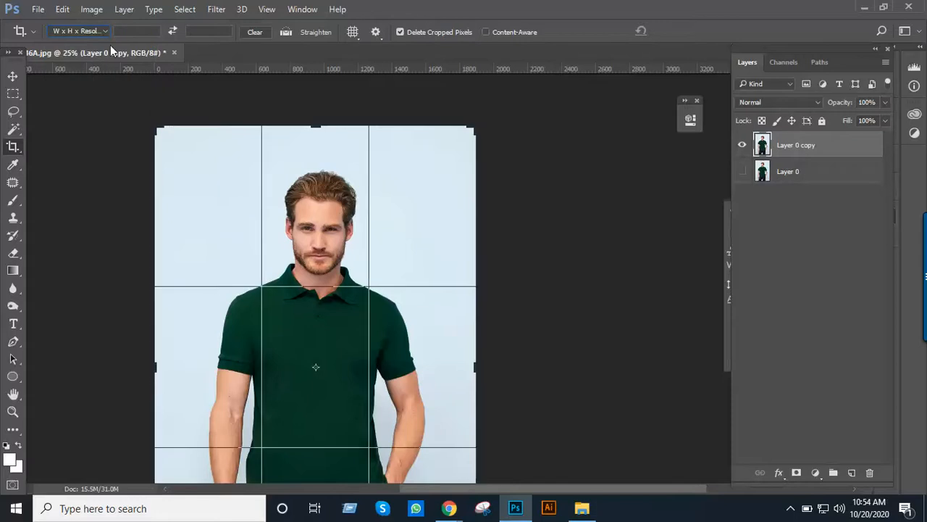
click(135, 31)
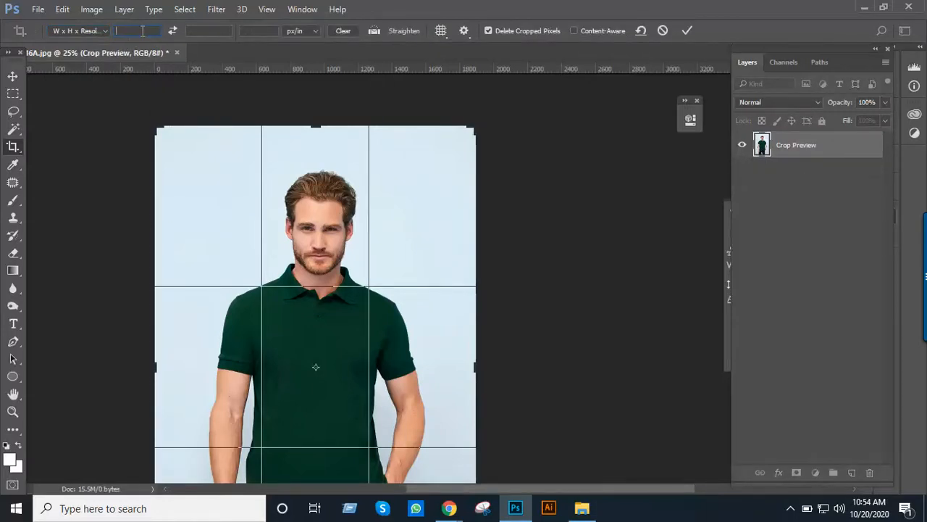
text(1.6)
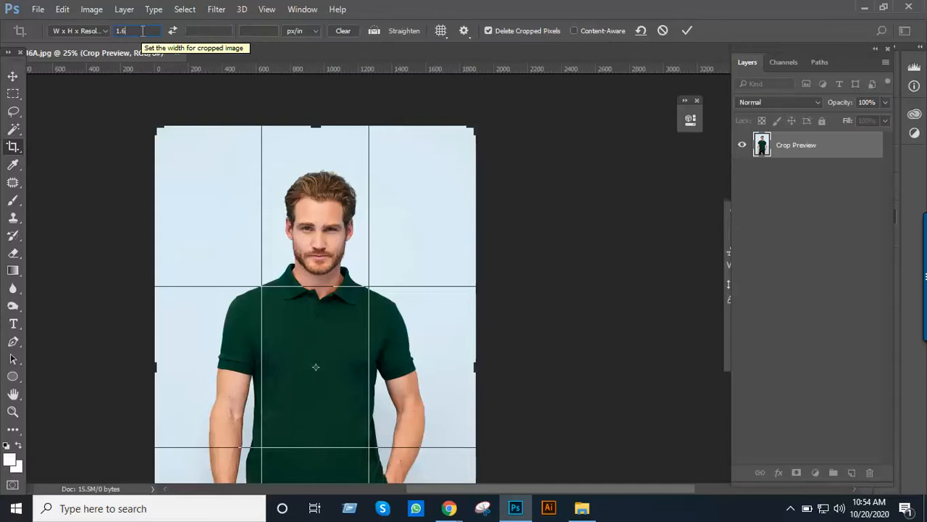
key(Tab)
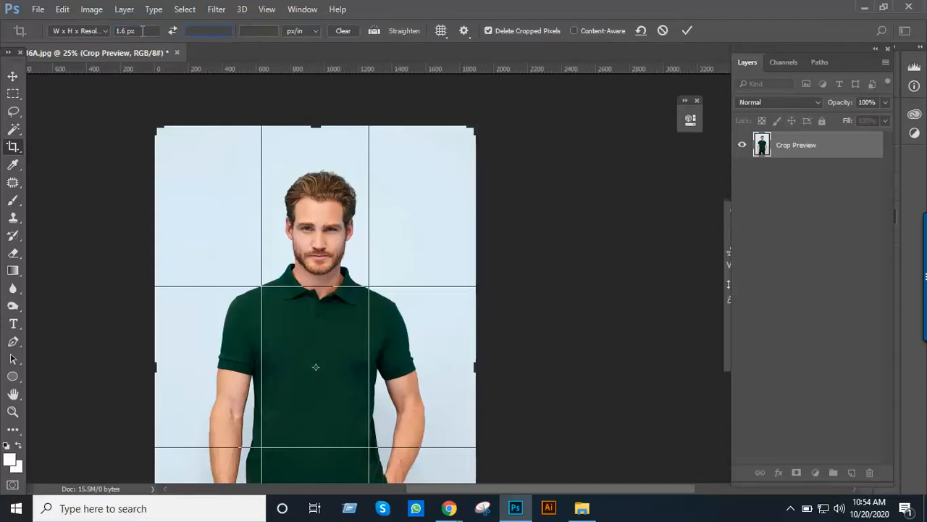
click(142, 31)
text(in)
Set the crop height to 2 in and the resolution to 300 px/in.
key(Tab)
text(2)
key(Tab)
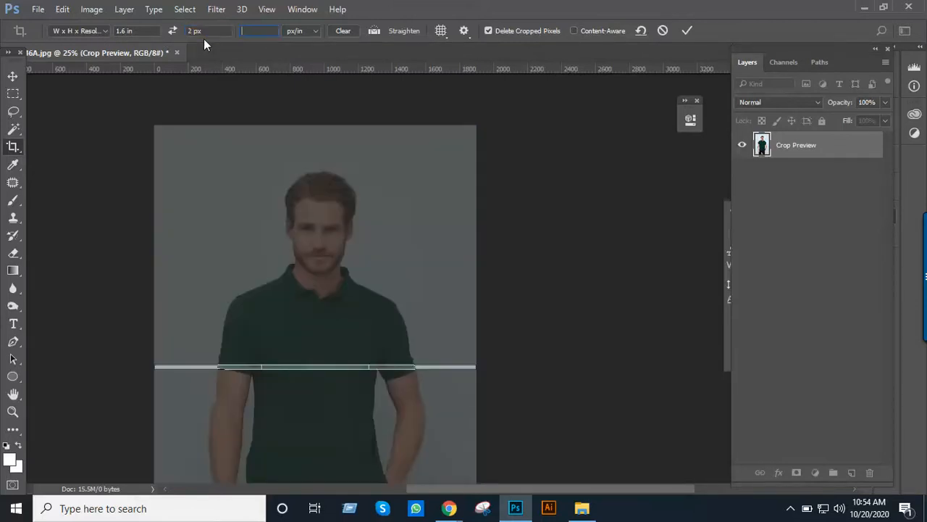
click(209, 31)
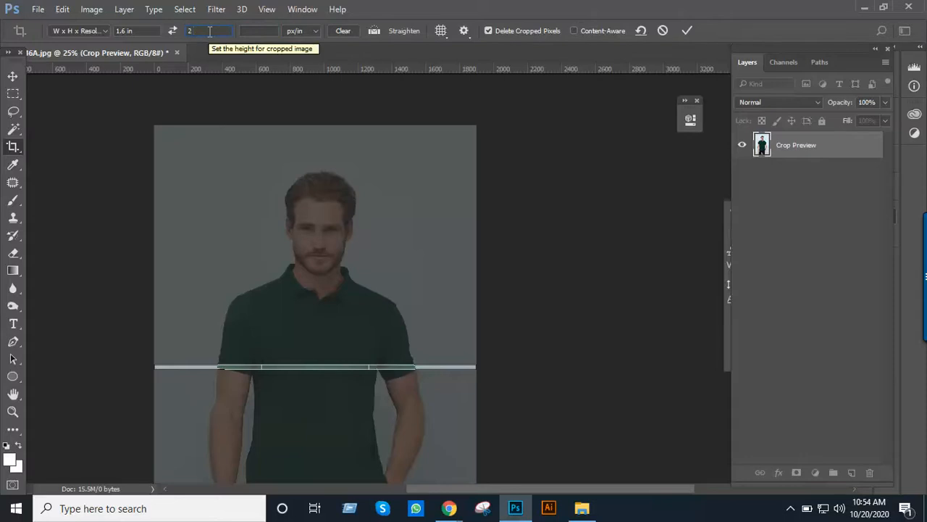
text(in)
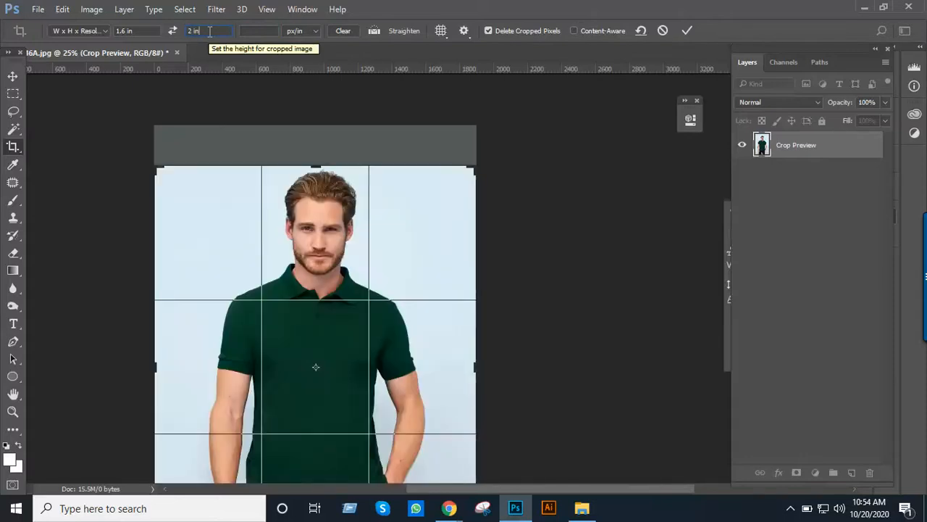
key(Tab)
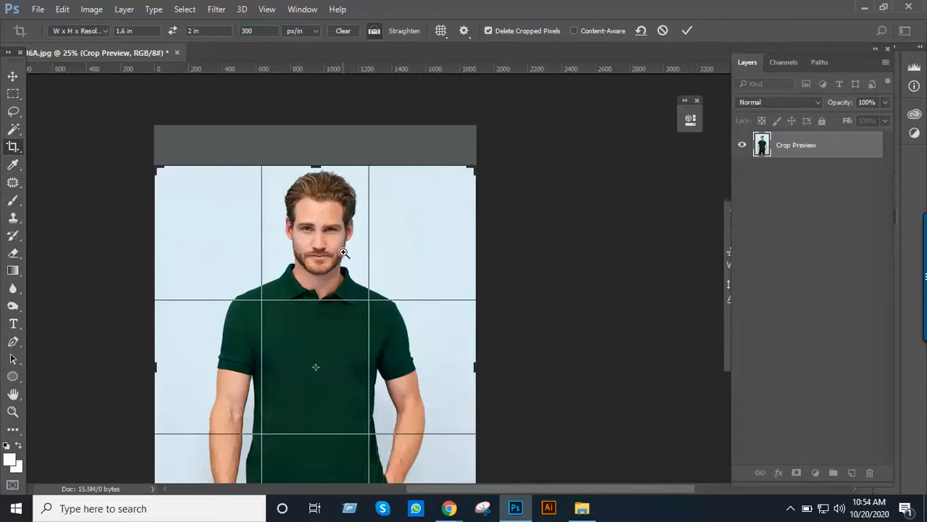
Reduce the crop frame to the man's head, shoulders and upper arms, with some backdrop above his hair.
ctrl+alt+click(371, 262)
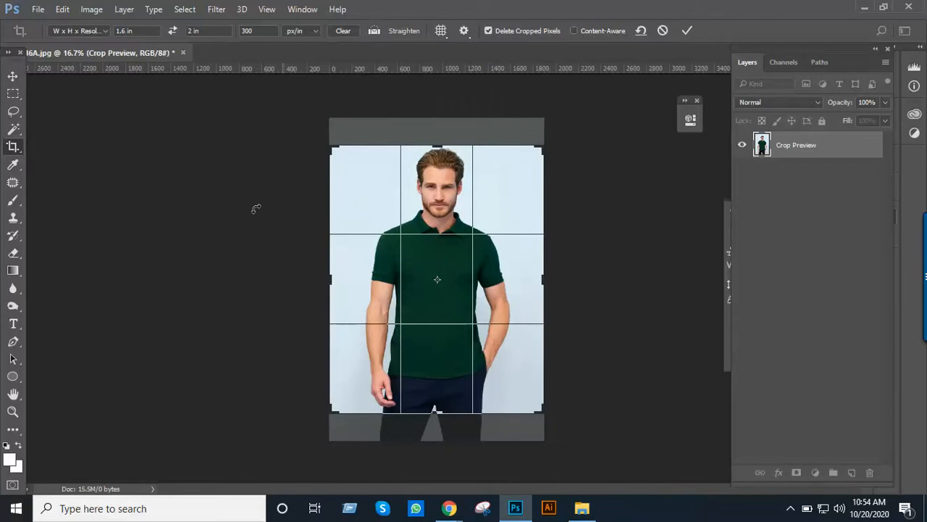
drag(438, 257, 439, 288)
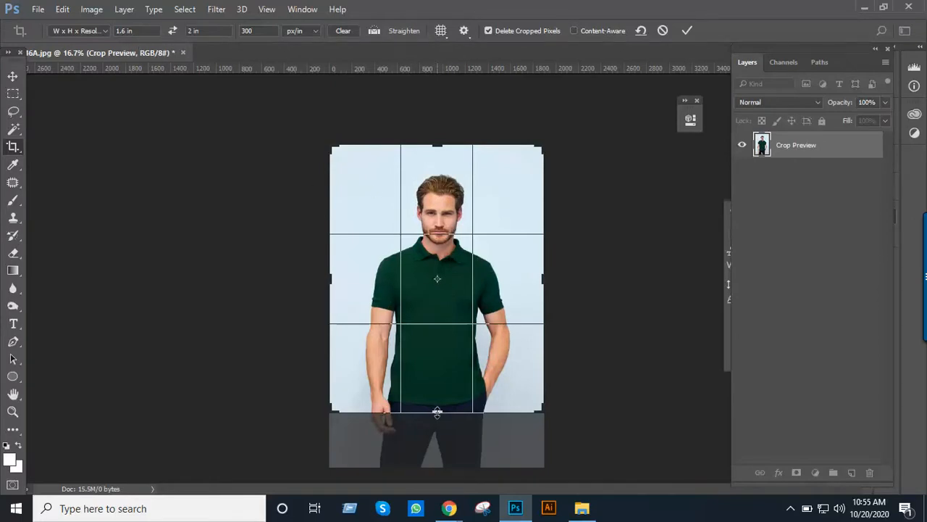
drag(436, 412, 444, 364)
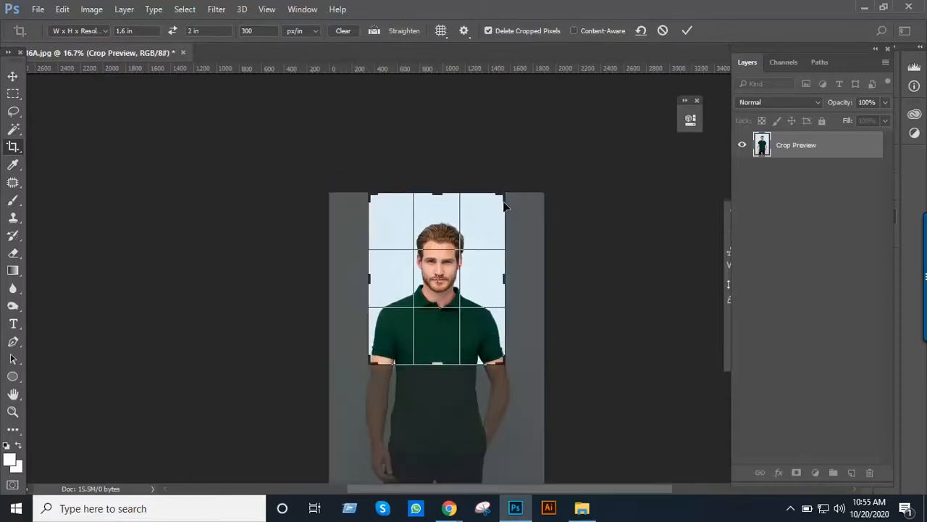
mouse_move(505, 196)
mouse_down()
mouse_move(503, 216)
mouse_move(501, 205)
mouse_move(514, 215)
mouse_move(498, 208)
mouse_up()
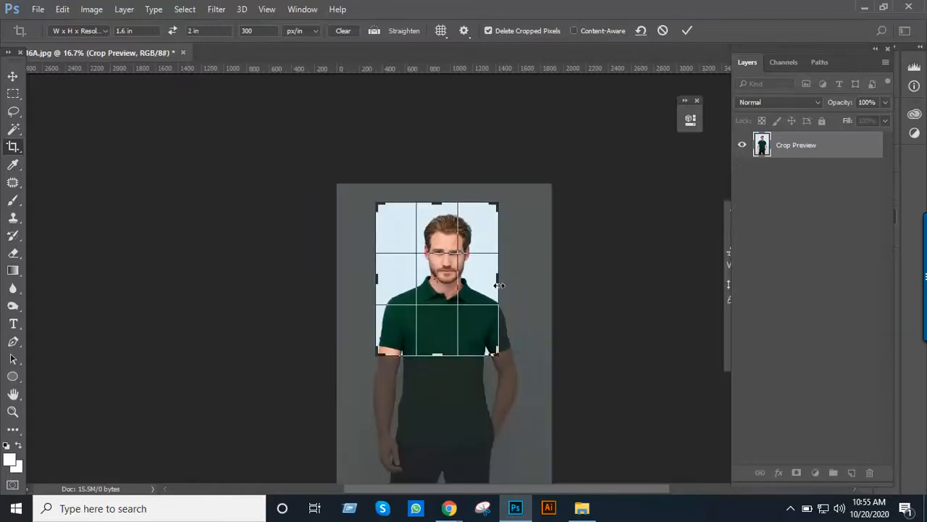
drag(500, 285, 506, 286)
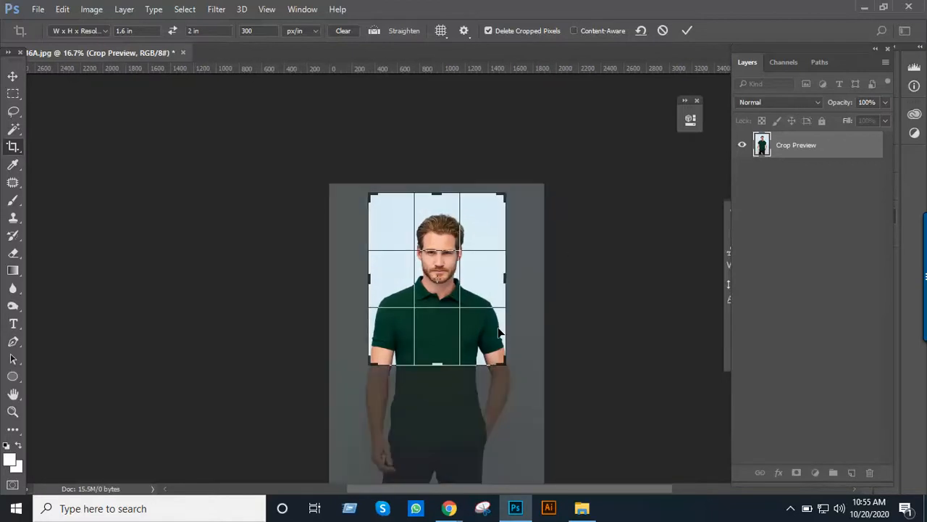
Nudge the photo sideways to centre the man in the crop frame and apply the crop.
key(Left)
key(Left)
key(Left)
key(Left)
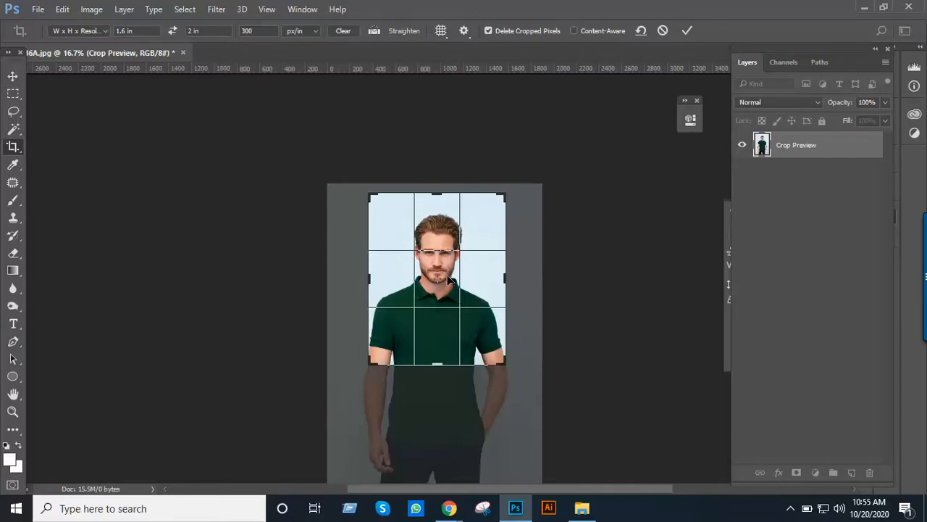
key(Return)
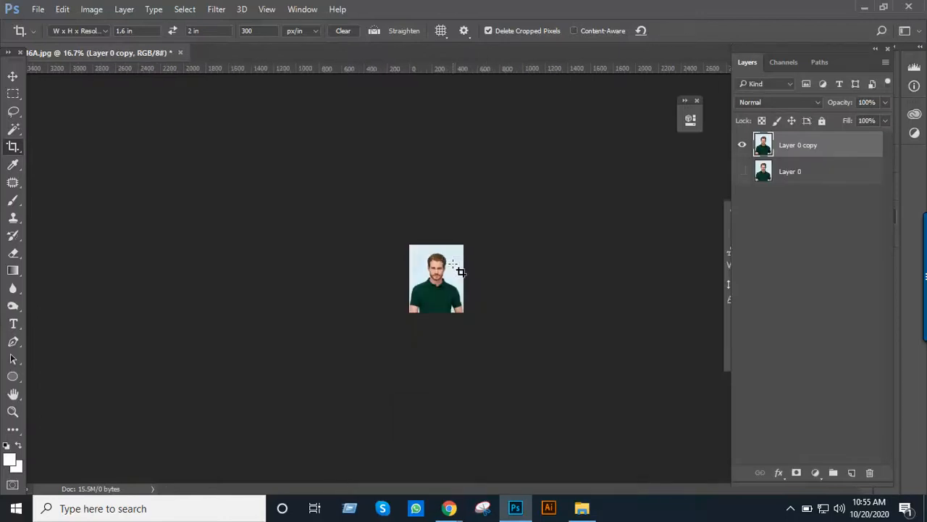
Check the cropped photo's image size in inches without changing it.
key(ctrl+plus)
key(ctrl+plus)
key(ctrl+plus)
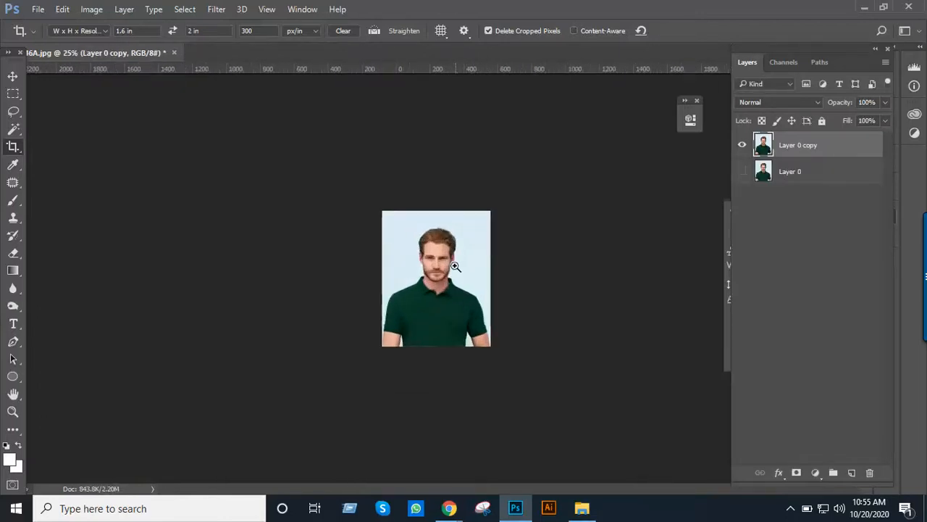
key(ctrl+plus)
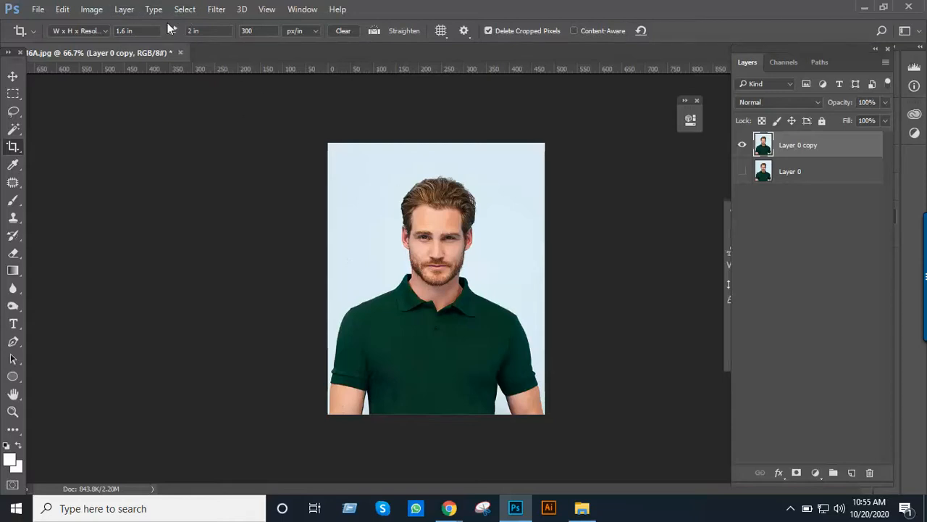
click(92, 9)
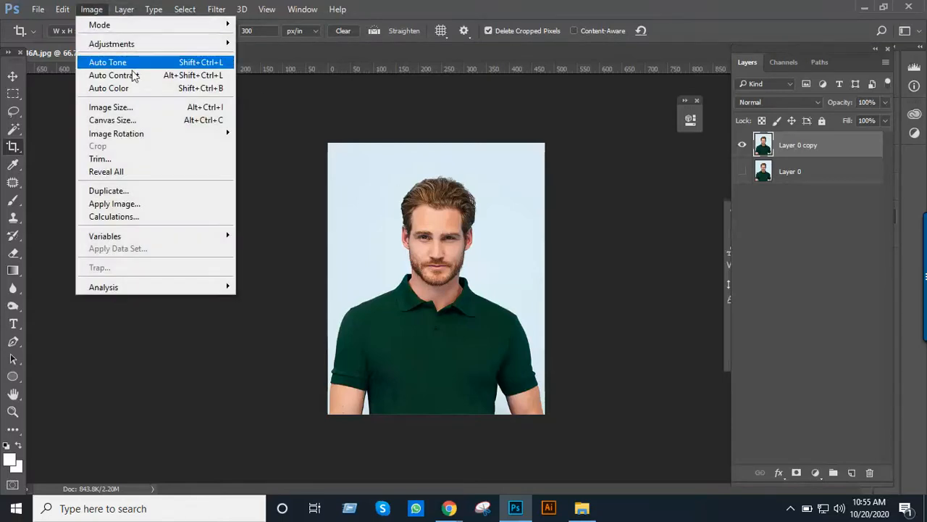
click(155, 107)
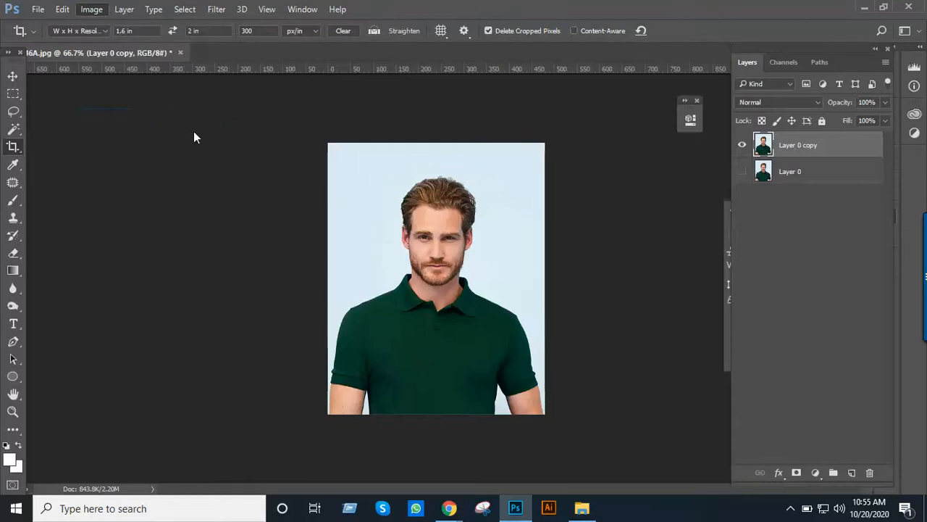
click(632, 183)
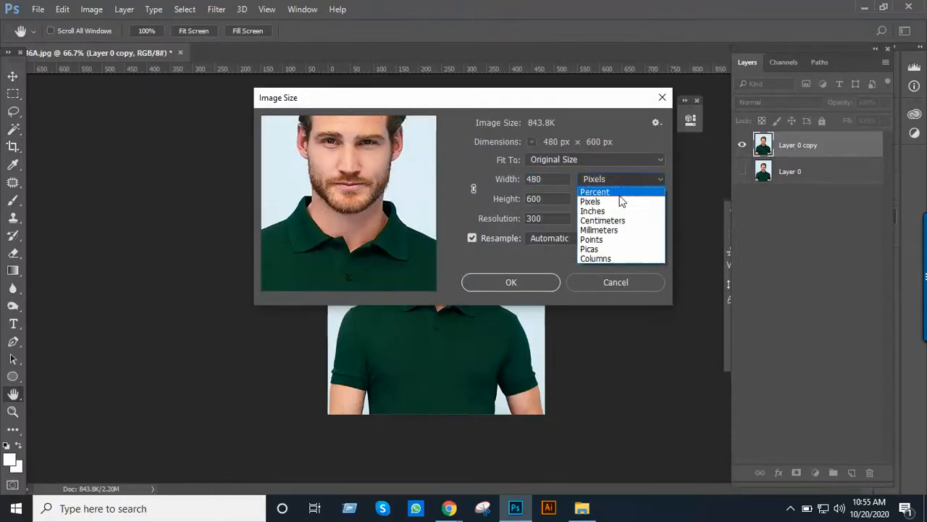
click(601, 209)
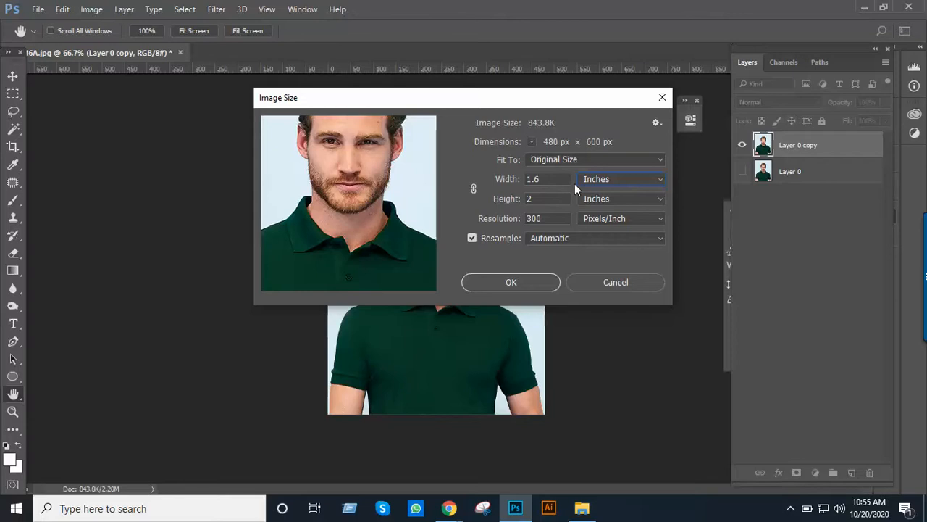
key(c)
click(608, 282)
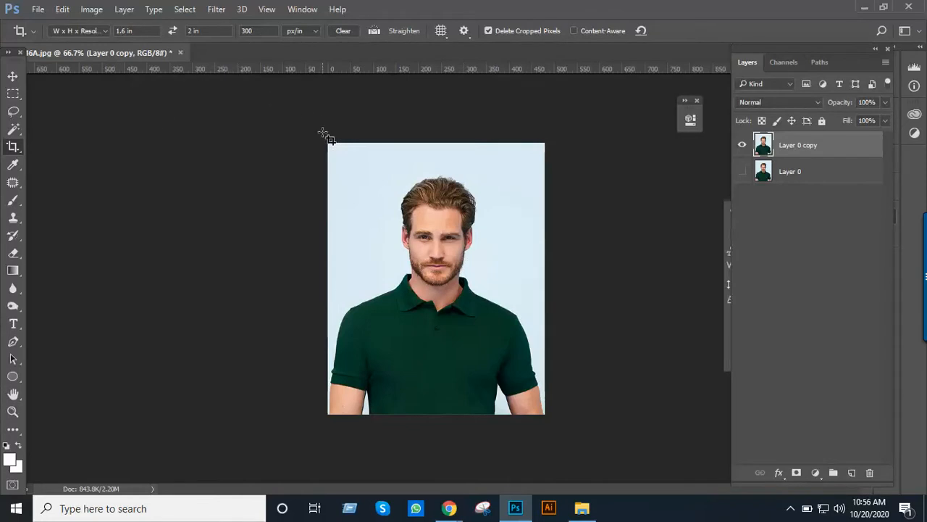
Select the light blue backdrop with the Magic Wand, including the gaps between the arms and body.
click(13, 129)
click(361, 209)
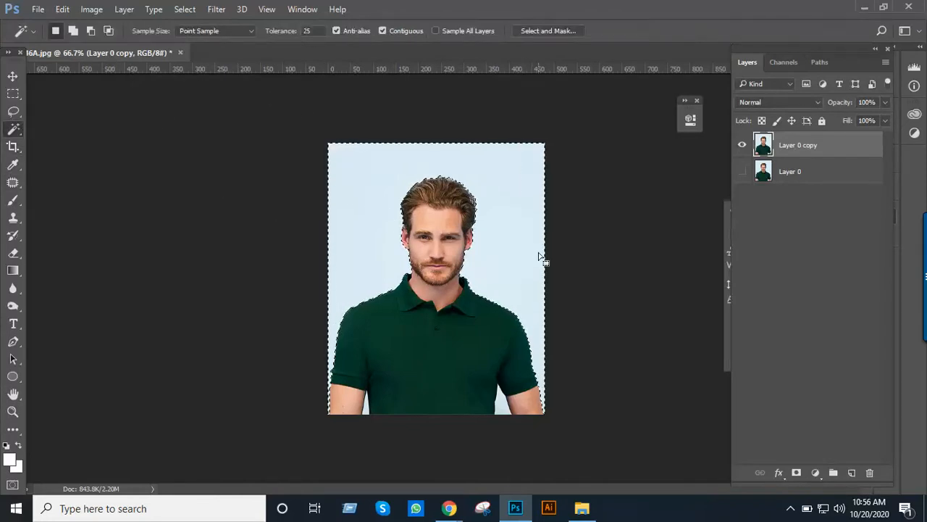
shift+click(498, 403)
Invert the backdrop selection so that the man is selected.
key(ctrl+plus)
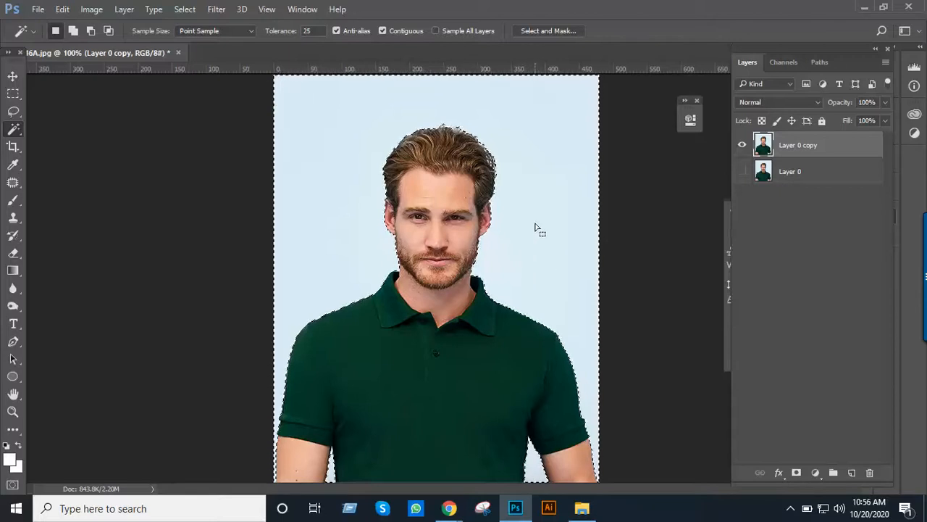
right_click(530, 248)
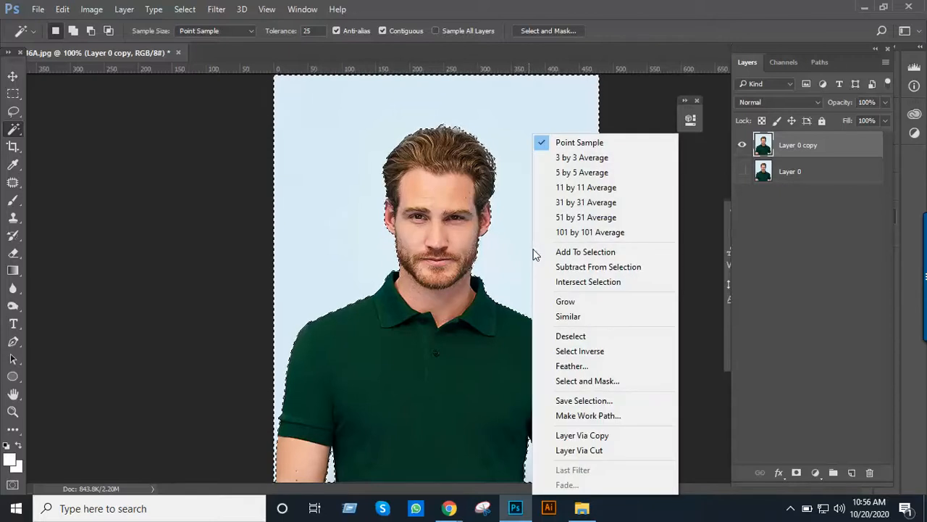
click(580, 351)
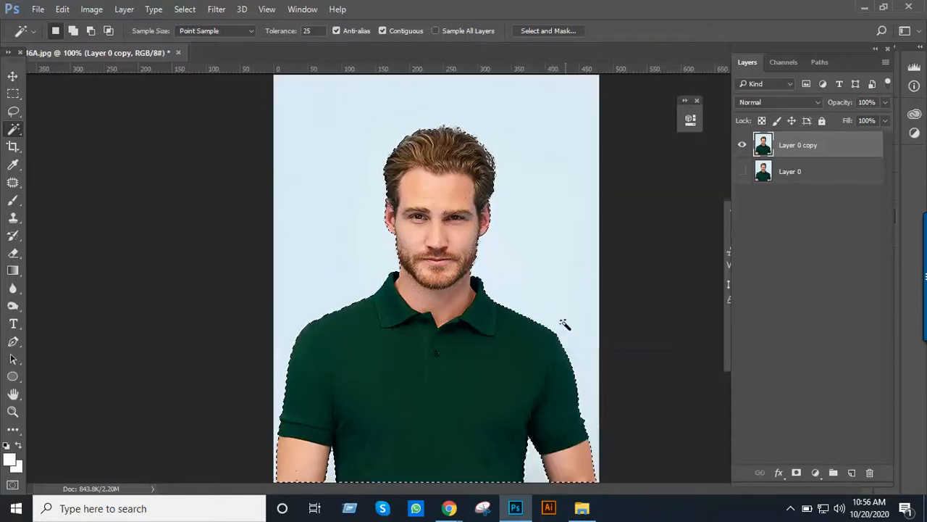
Feather the selection around the man with a radius of 0.5 pixels.
alt+click(513, 327)
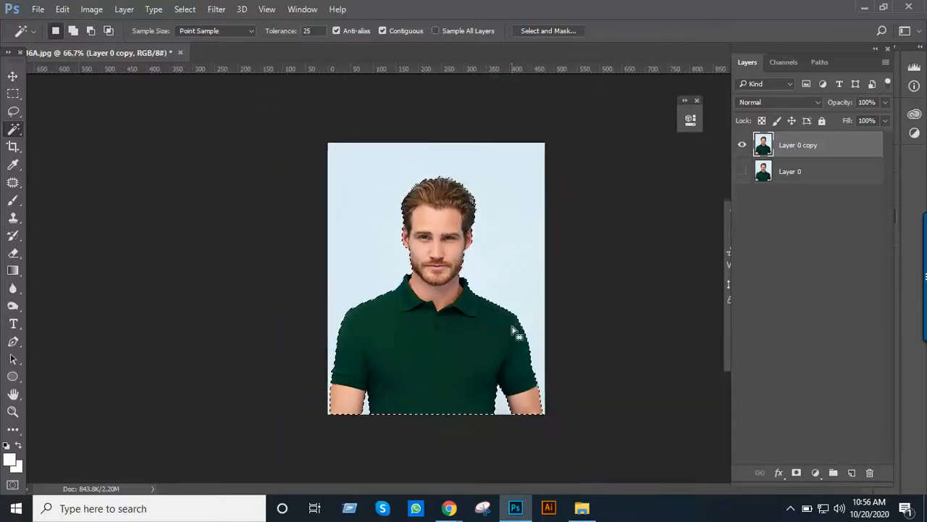
click(460, 302)
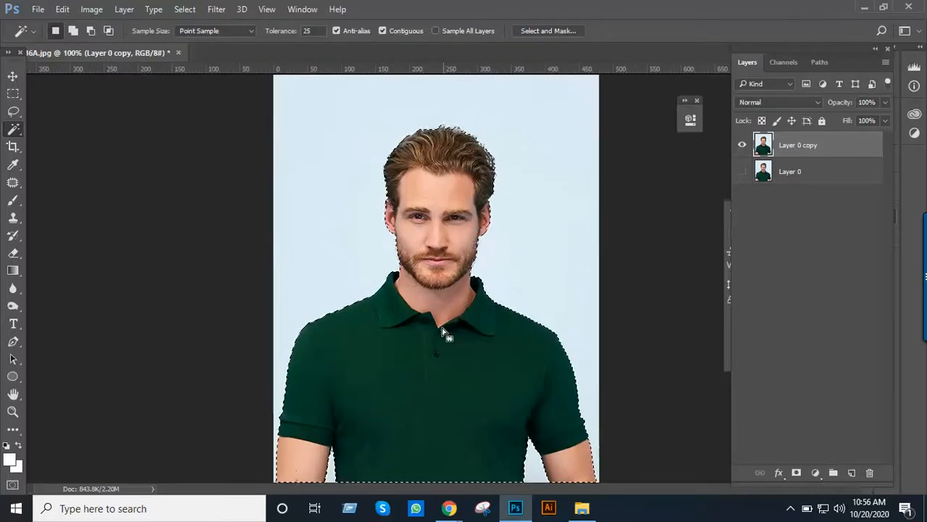
right_click(442, 328)
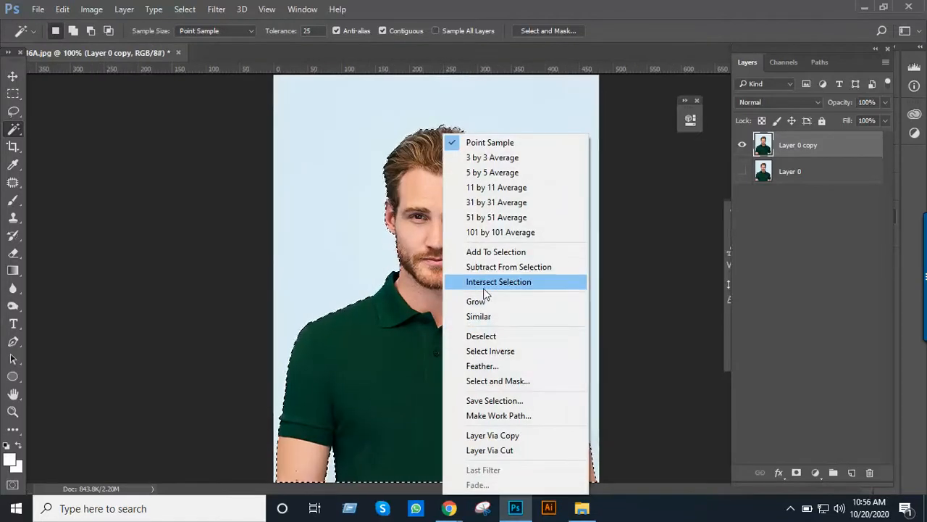
click(484, 366)
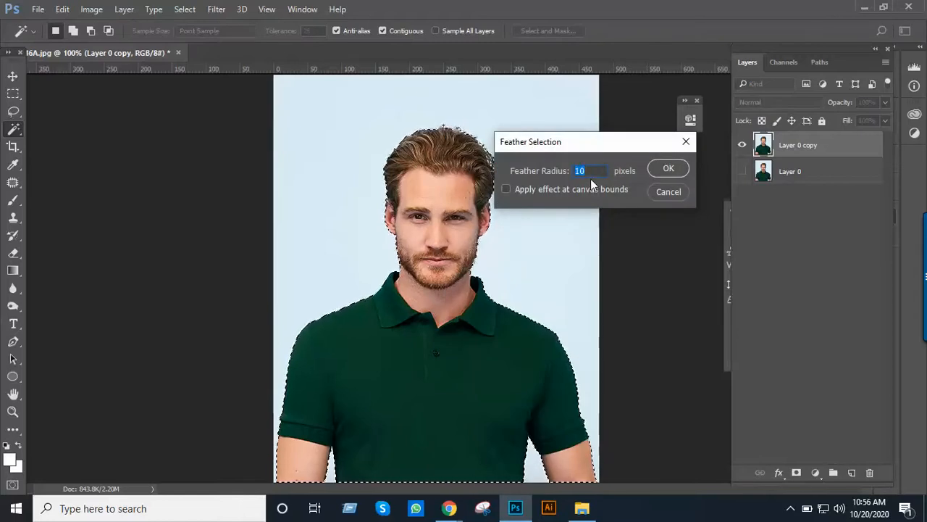
text(0.5)
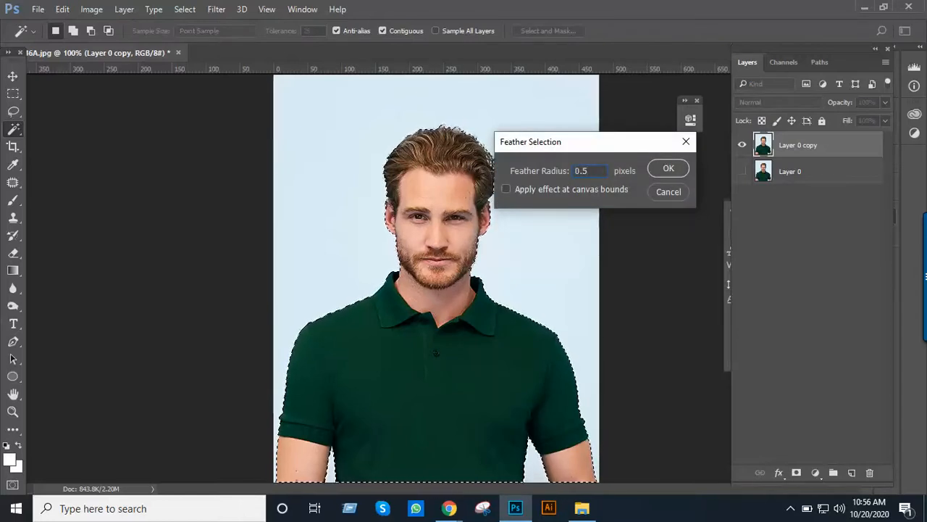
click(667, 168)
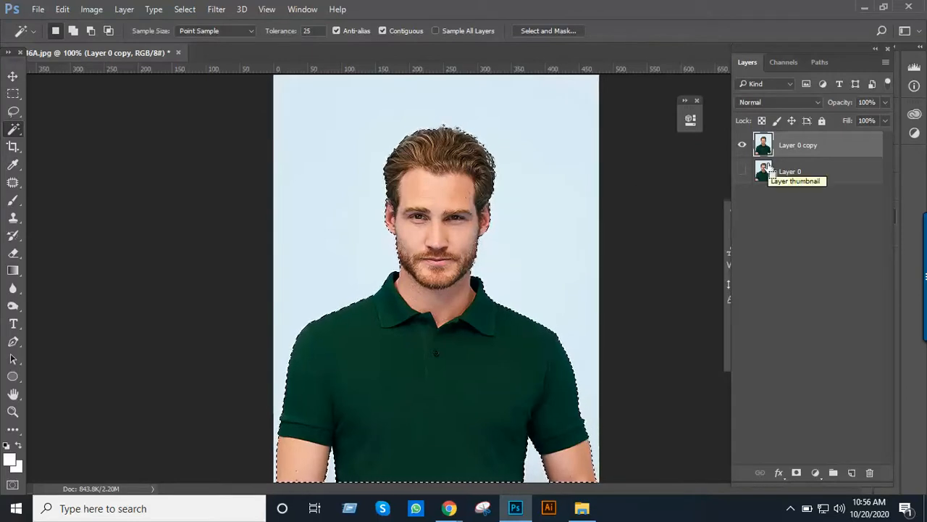
Copy the selected man onto a new layer and hide Layer 0 copy beneath it.
key(ctrl+j)
click(742, 172)
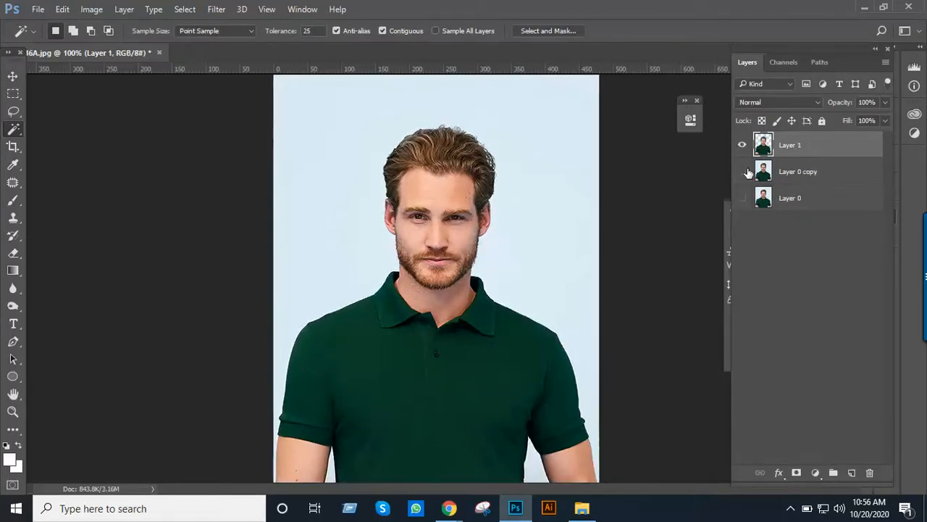
key(ctrl+minus)
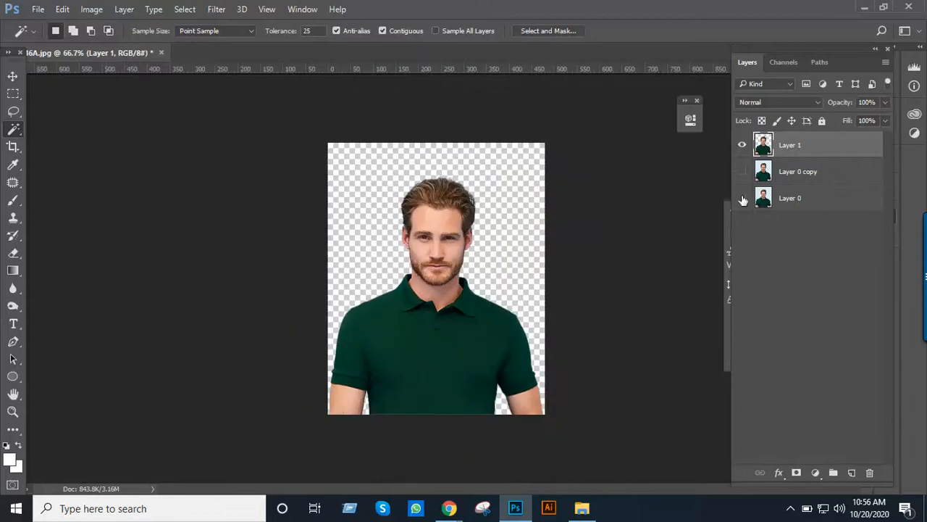
Show Layer 0 copy again and fill it with white (ffffff) as a backdrop behind the man.
click(804, 178)
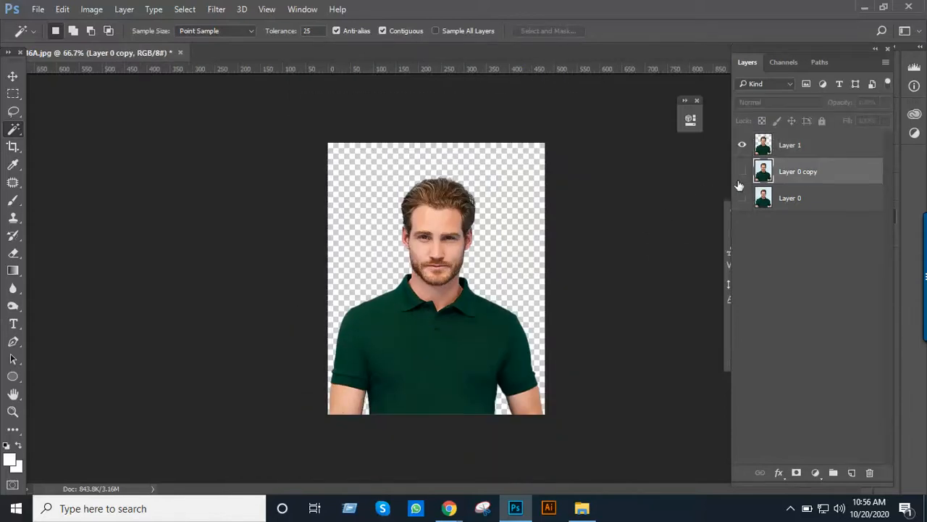
click(11, 464)
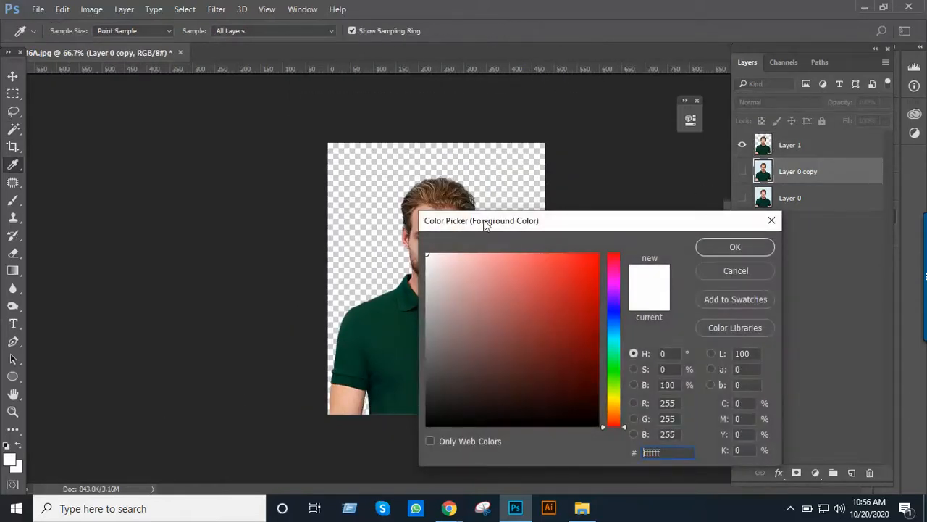
click(736, 247)
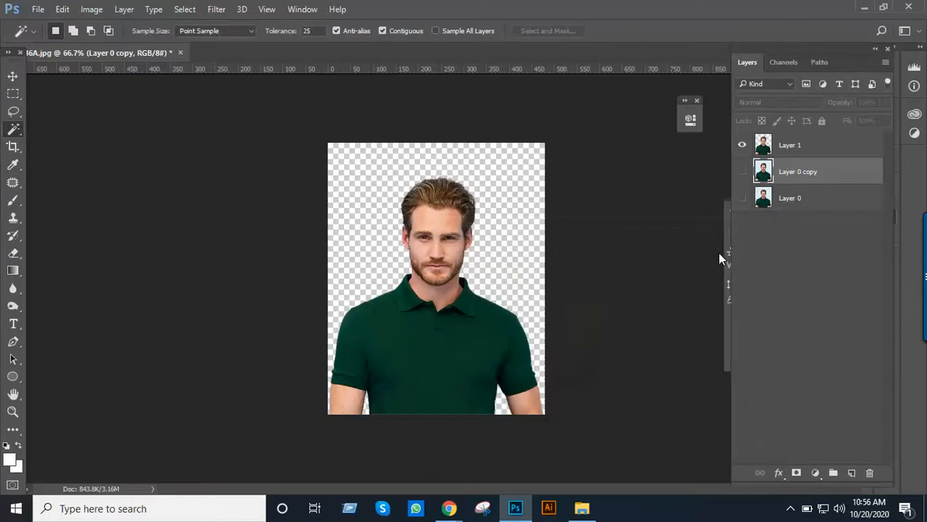
click(743, 172)
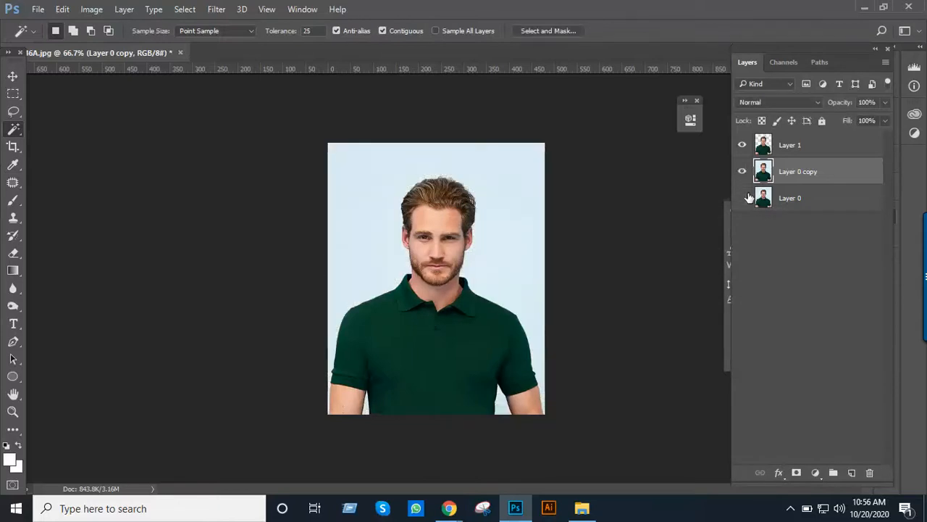
key(alt+BackSpace)
click(743, 198)
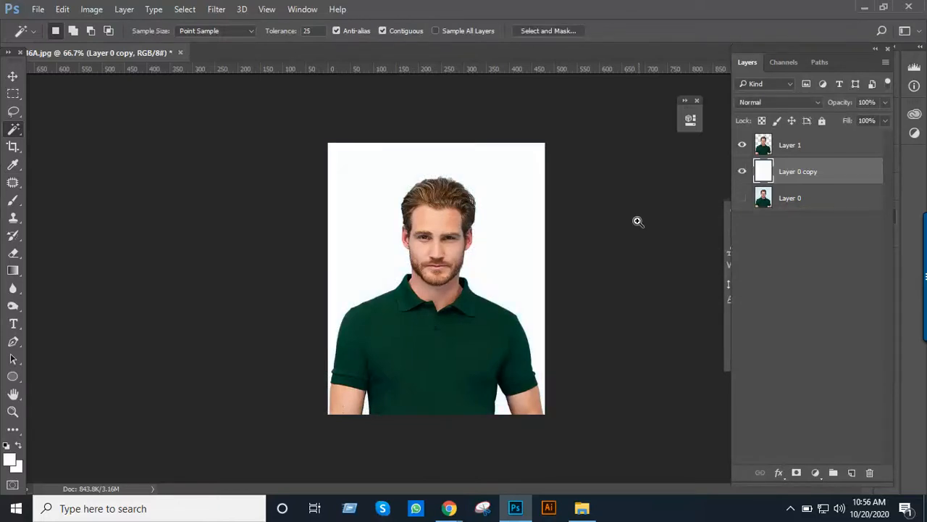
Set the foreground color to blue 357cdd and fill Layer 0 copy with it as the new backdrop.
click(9, 461)
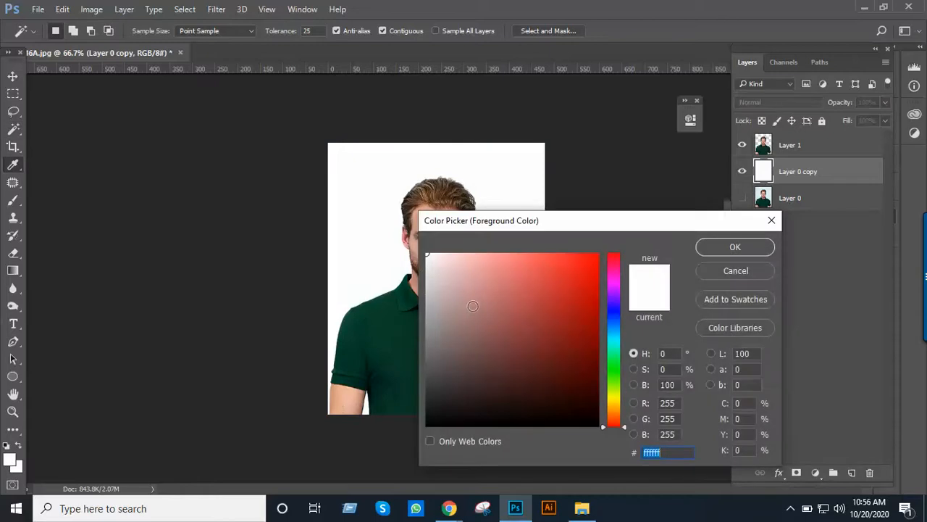
click(615, 323)
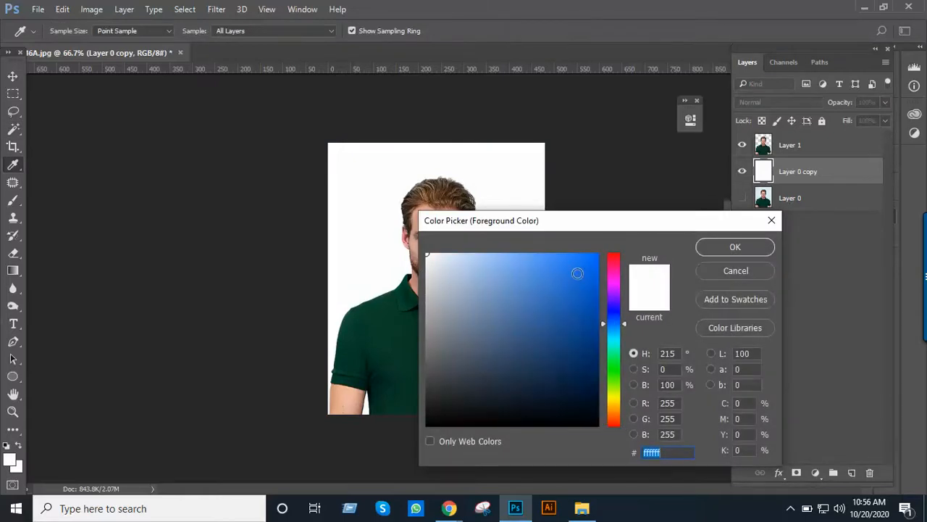
mouse_move(575, 271)
mouse_down()
mouse_move(558, 268)
mouse_move(555, 257)
mouse_move(558, 276)
mouse_up()
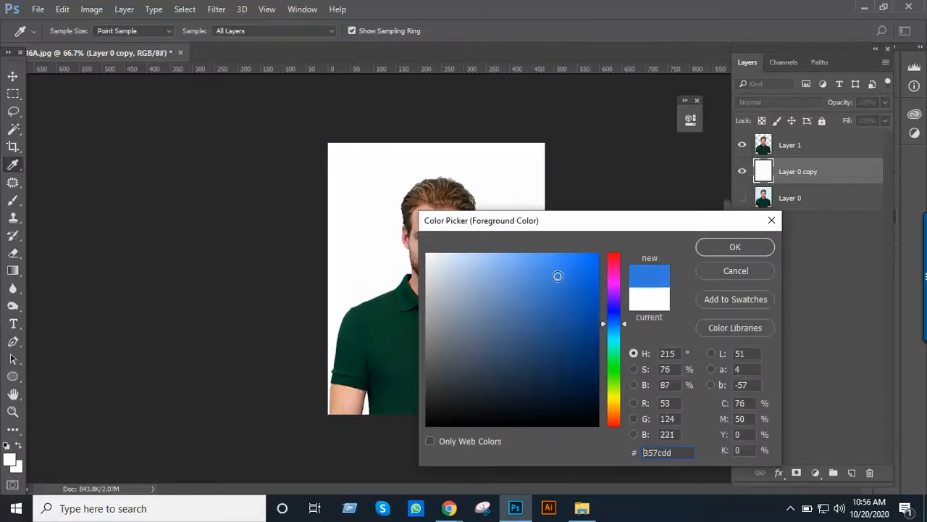
key(w)
click(735, 247)
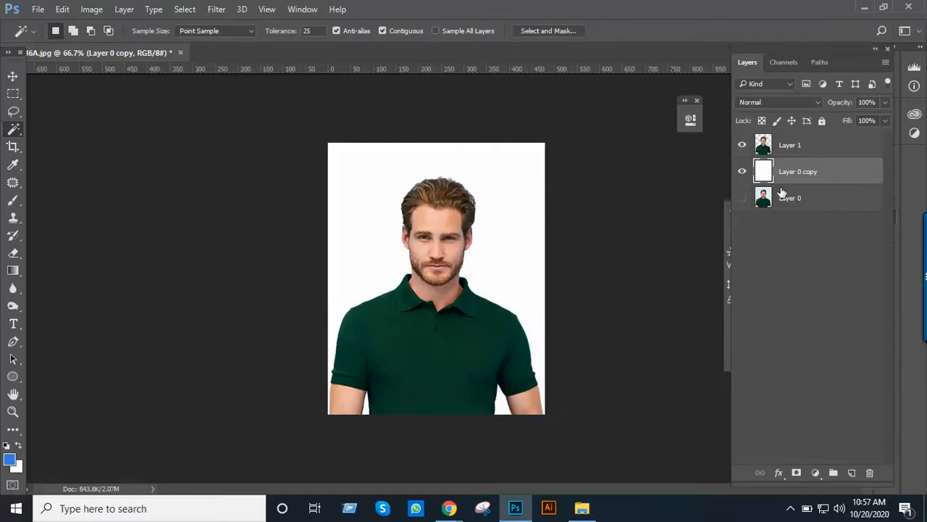
key(alt+BackSpace)
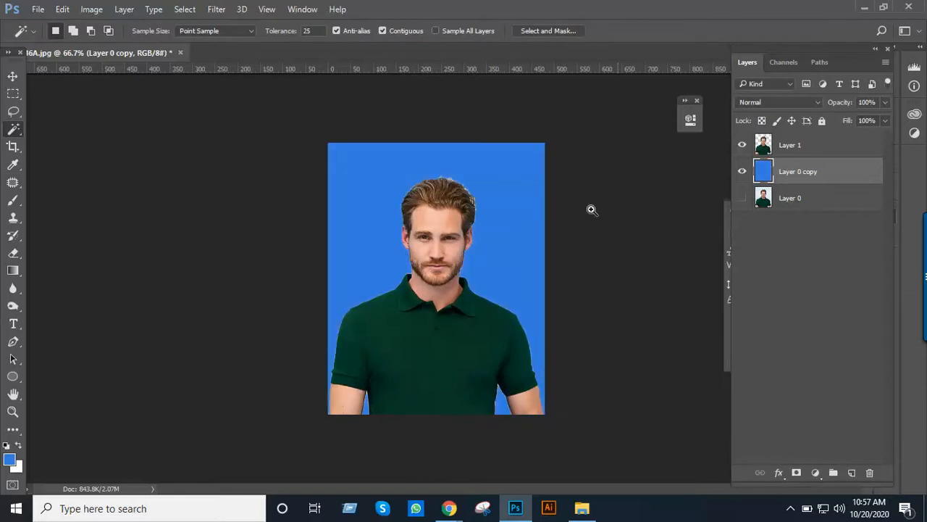
On Layer 1, remove the light backdrop specks left along the hair edge above the ear with the Magic Wand.
key(ctrl+plus)
key(ctrl+minus)
scroll(467, 210, up, 5)
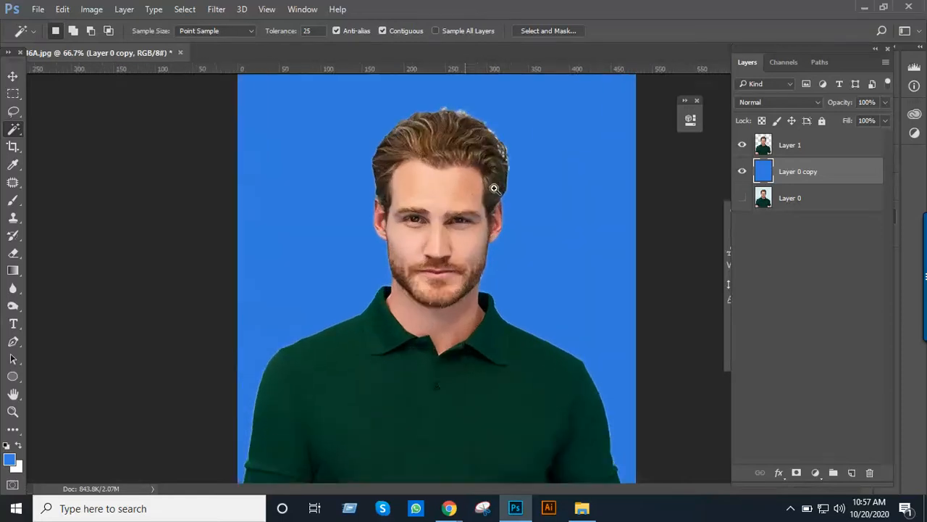
scroll(476, 277, up, 3)
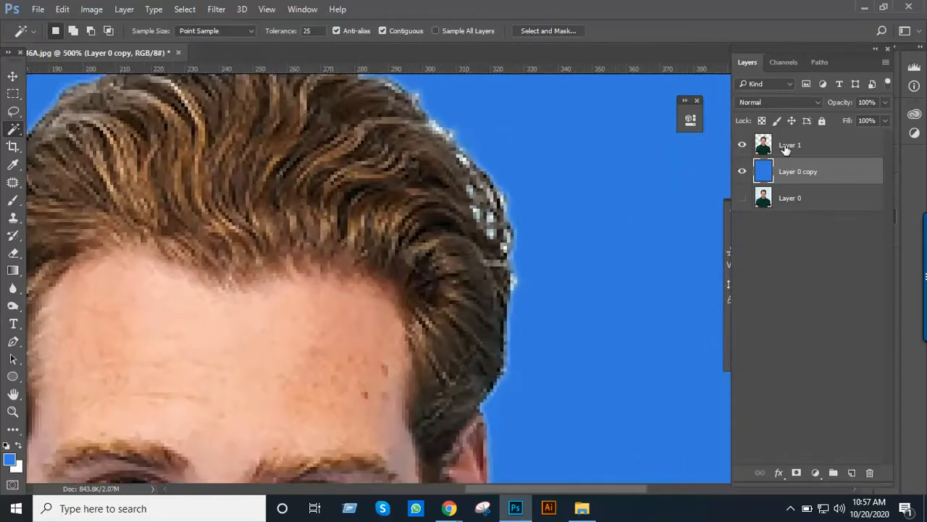
click(788, 146)
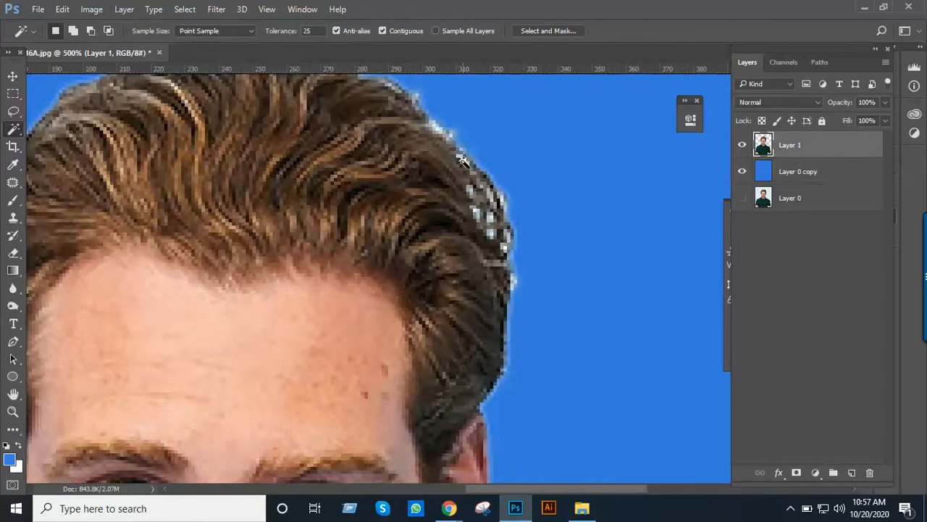
click(463, 158)
click(438, 128)
click(478, 213)
click(490, 215)
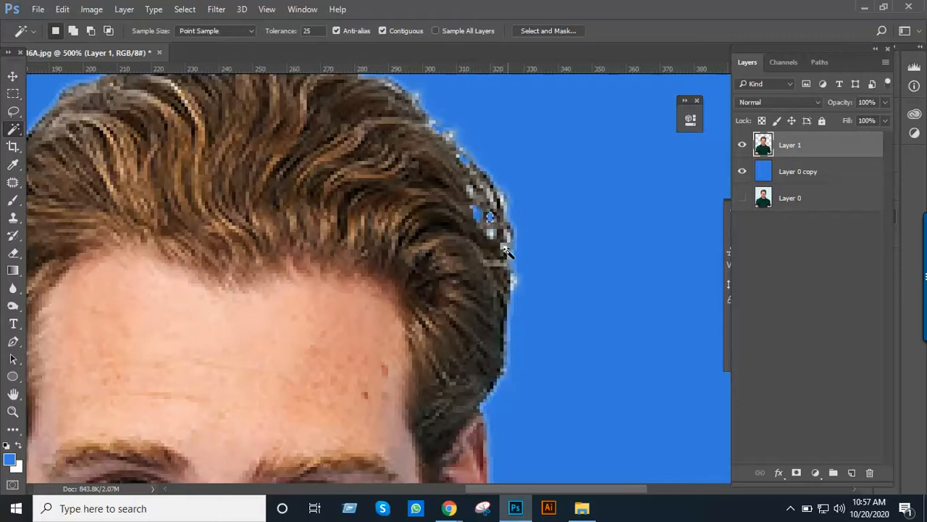
click(507, 247)
click(512, 282)
click(500, 200)
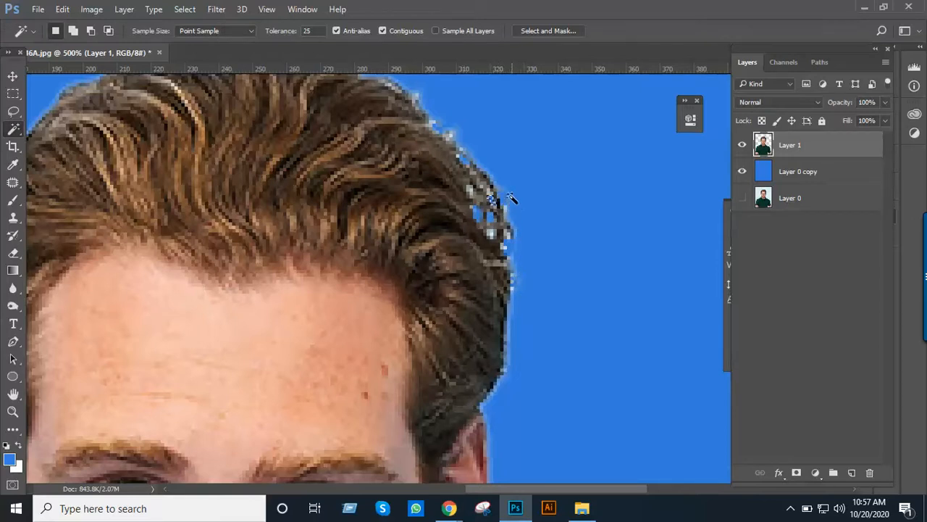
Remove the remaining light patch at the crown of the hair on Layer 1 and clear the selection.
scroll(485, 184, down, 2)
scroll(486, 184, down, 2)
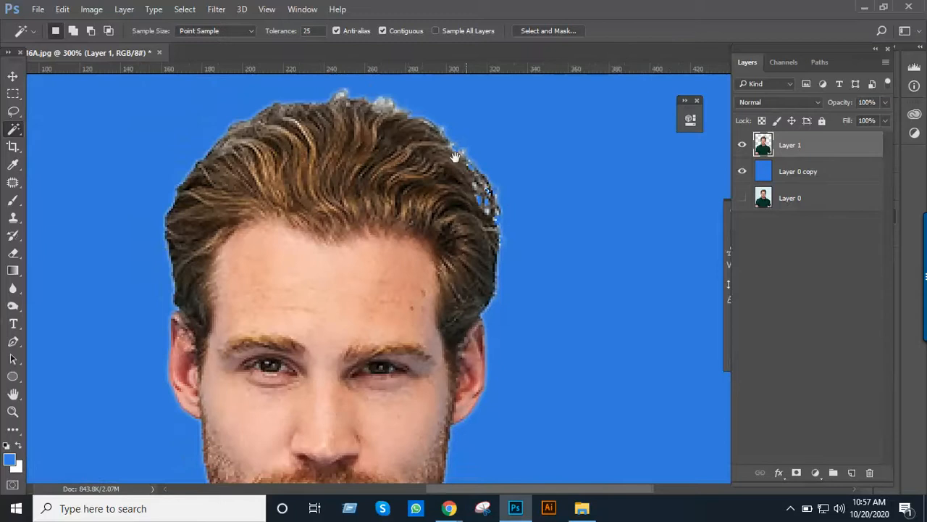
shift+click(385, 102)
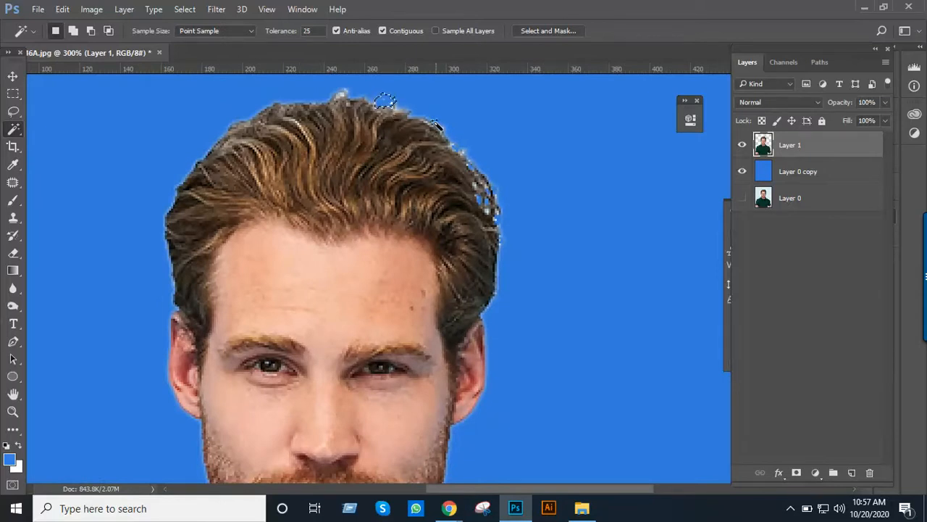
ctrl+alt+click(486, 157)
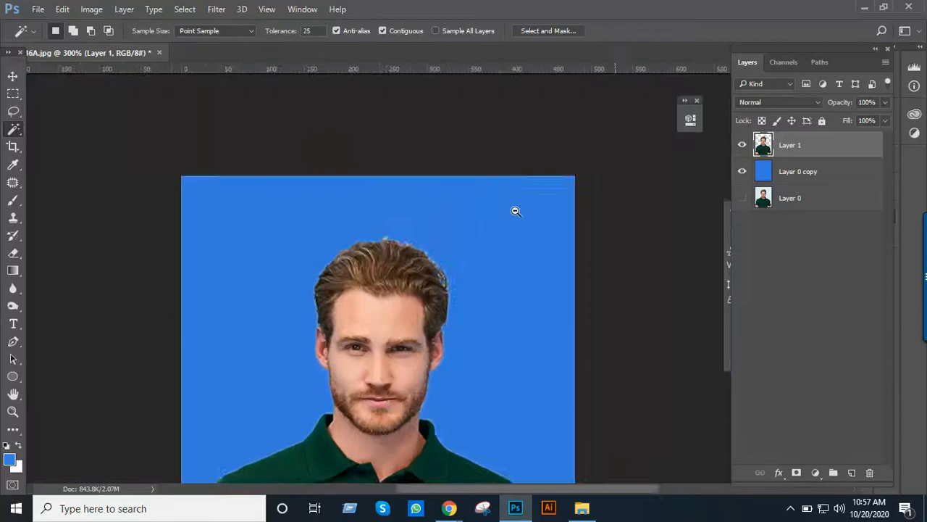
ctrl+alt+click(513, 209)
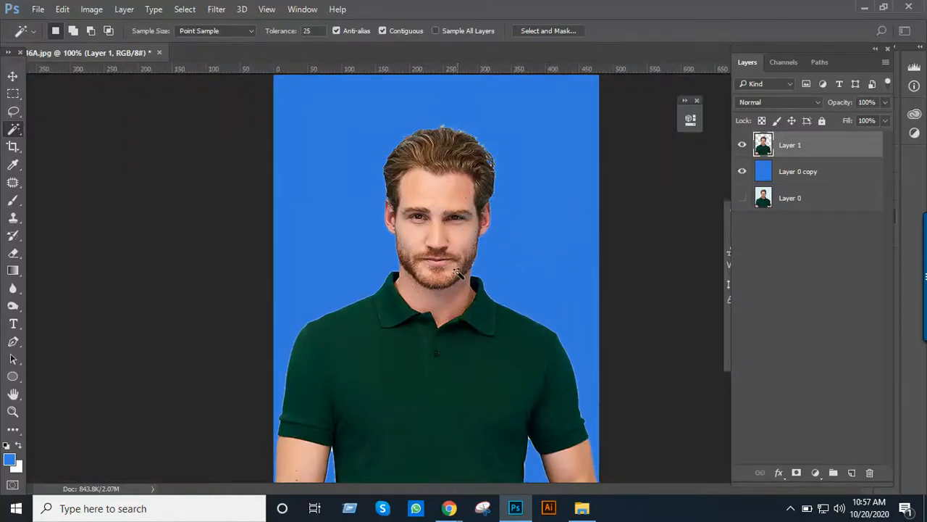
alt+click(478, 268)
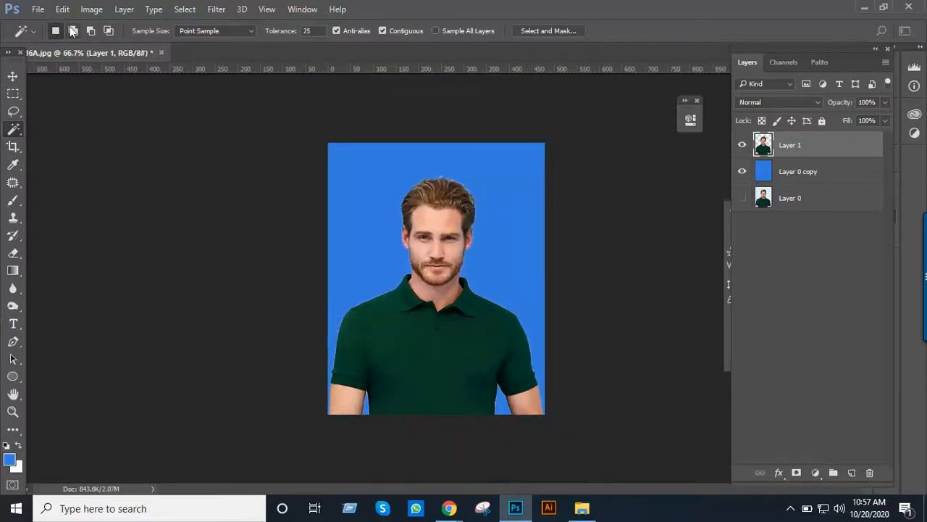
Save the picture as a JPEG named "Passport Size Photo" in the Class 42 folder, at quality 8.
click(36, 9)
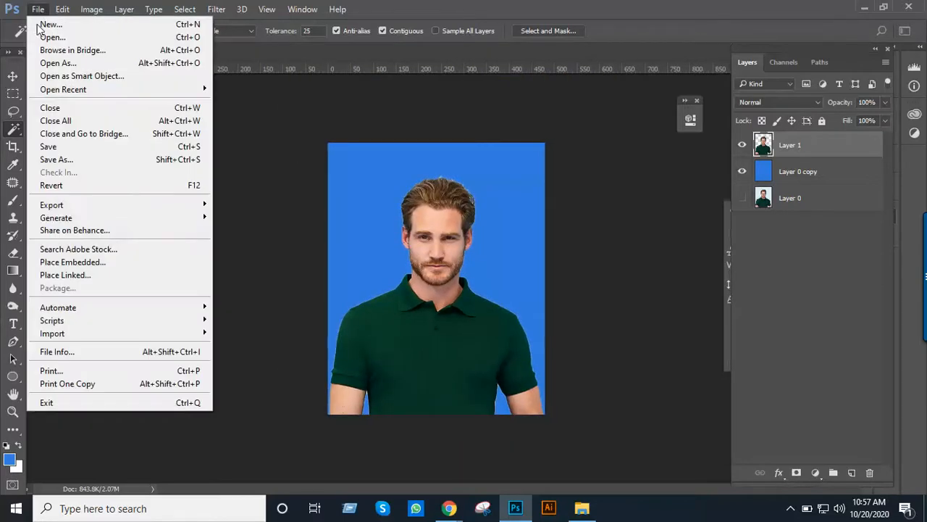
click(78, 161)
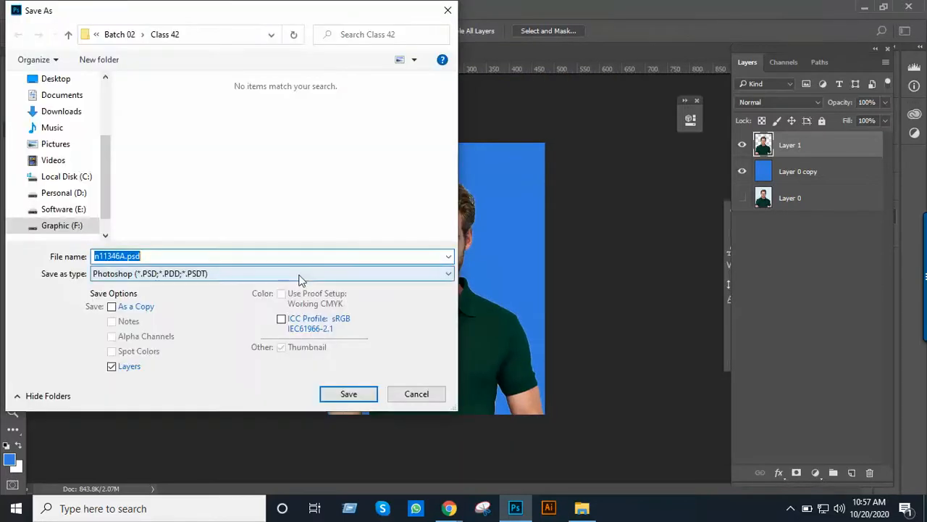
click(300, 275)
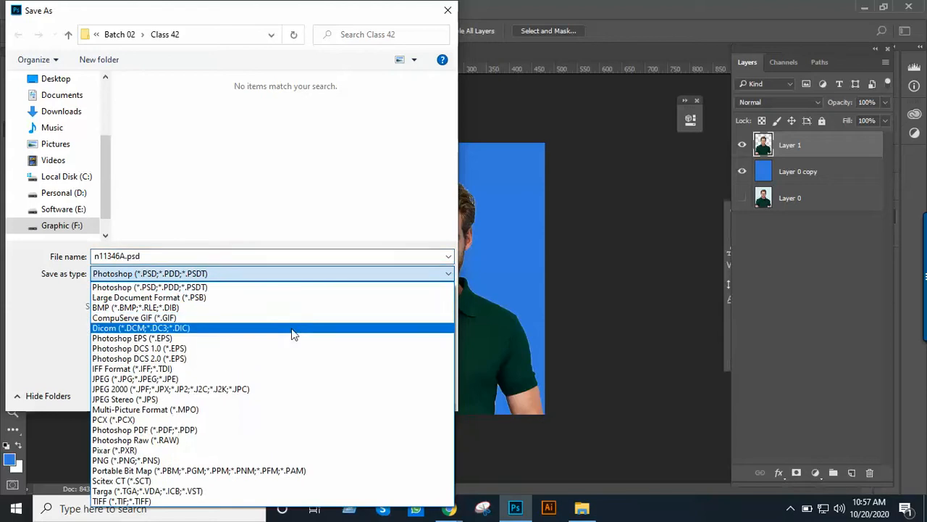
click(266, 380)
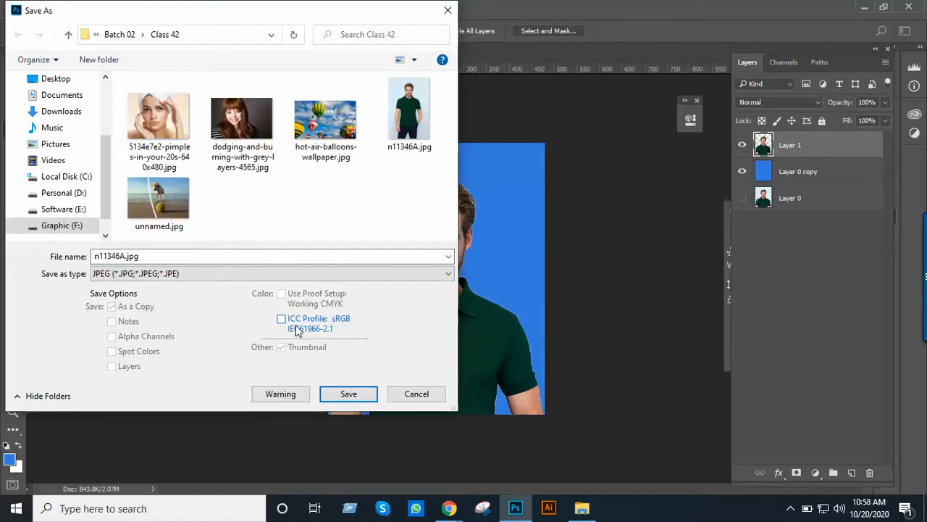
double_click(189, 257)
text(P)
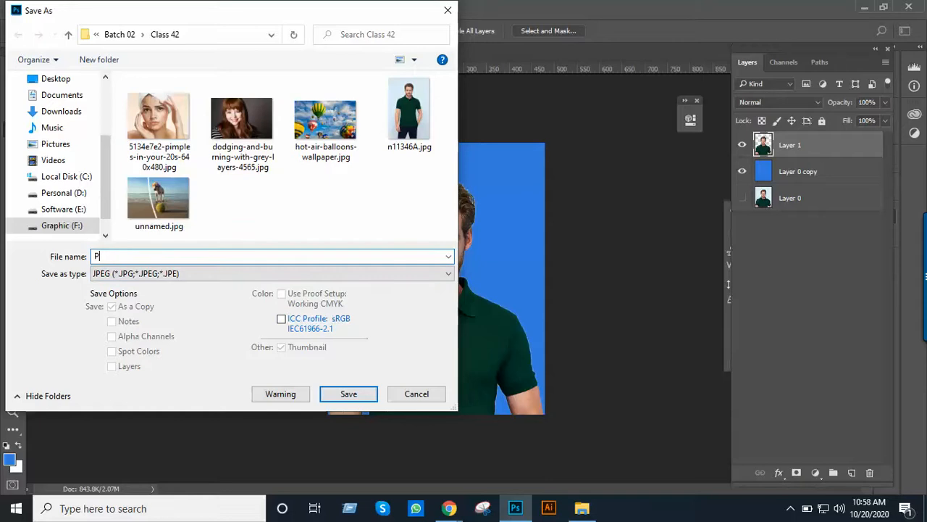
text(assport Size Photo)
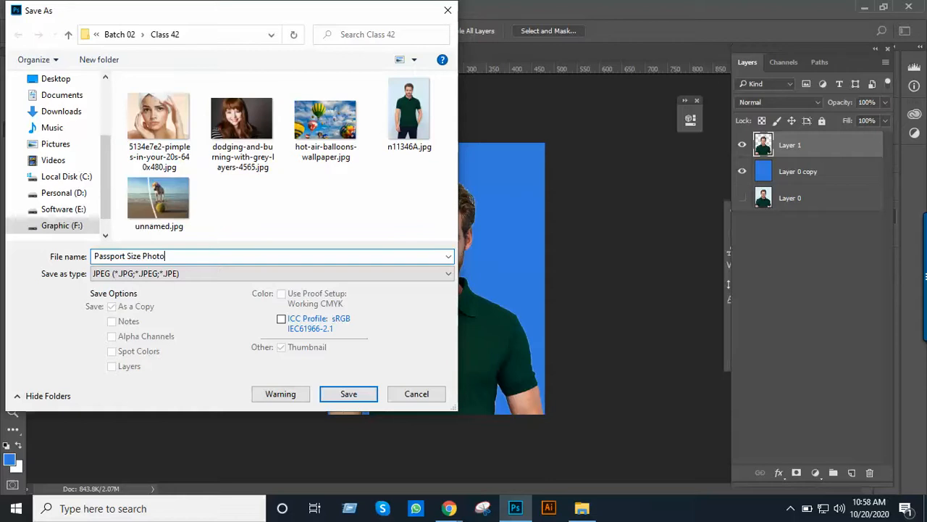
key(Return)
key(Return)
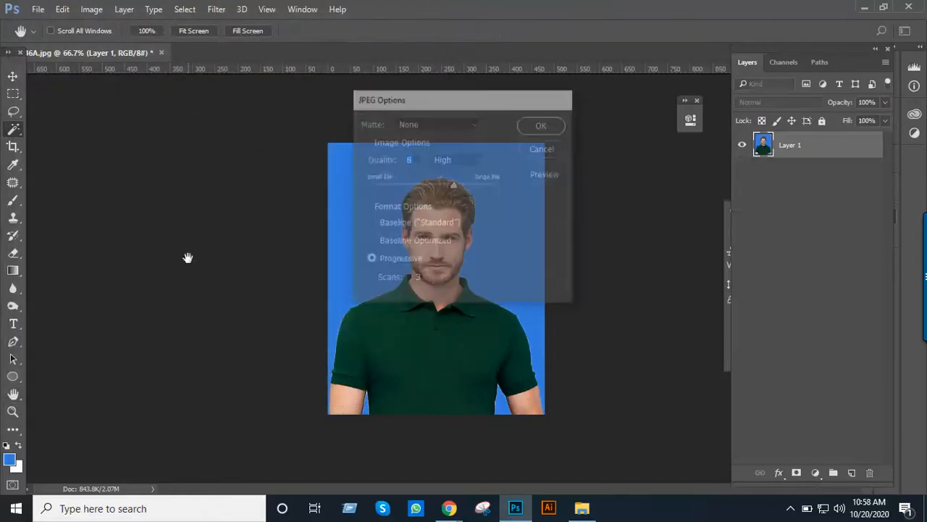
Close the n11346A.jpg document and check the exported Passport Size Photo.jpg in the Class 42 folder.
key(ctrl+w)
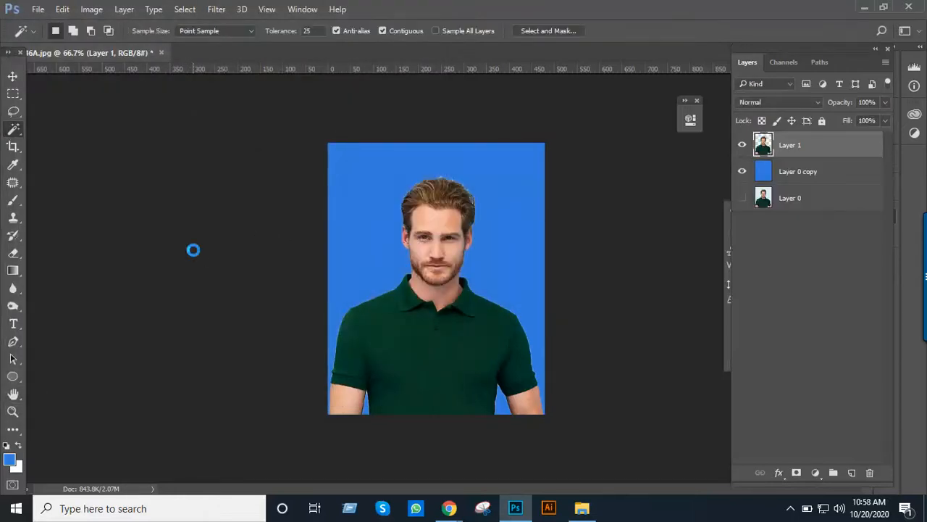
click(447, 206)
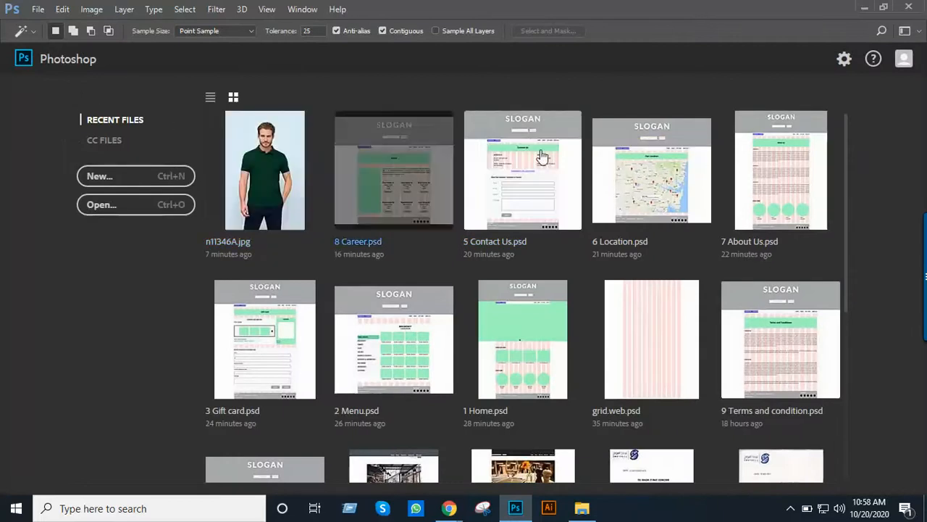
click(865, 9)
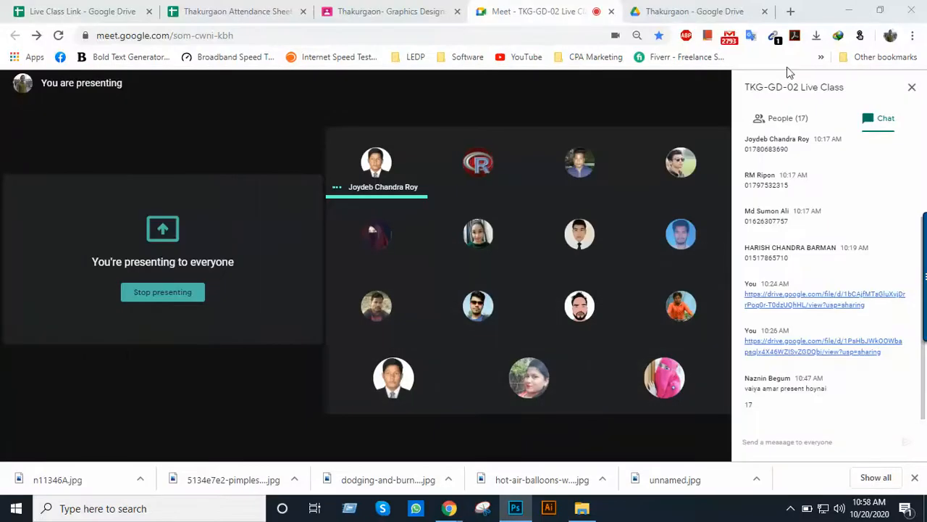
click(851, 12)
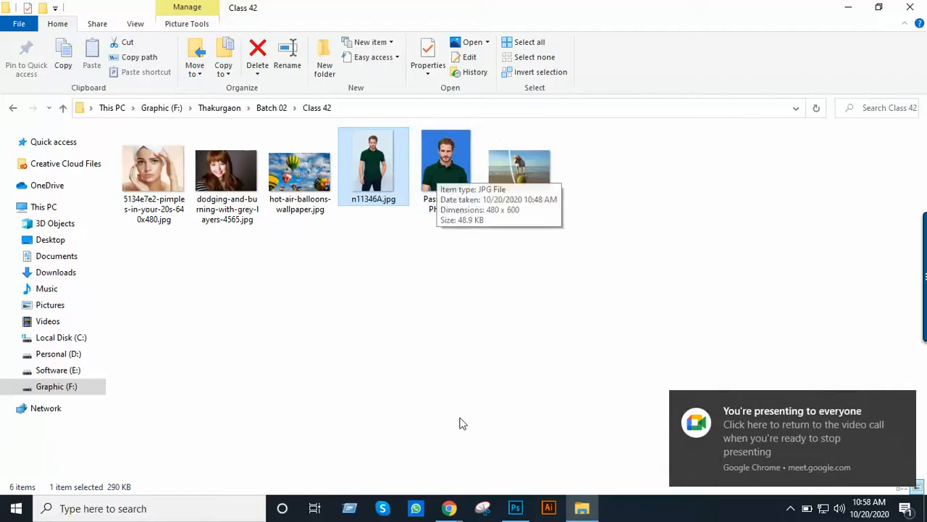
click(515, 508)
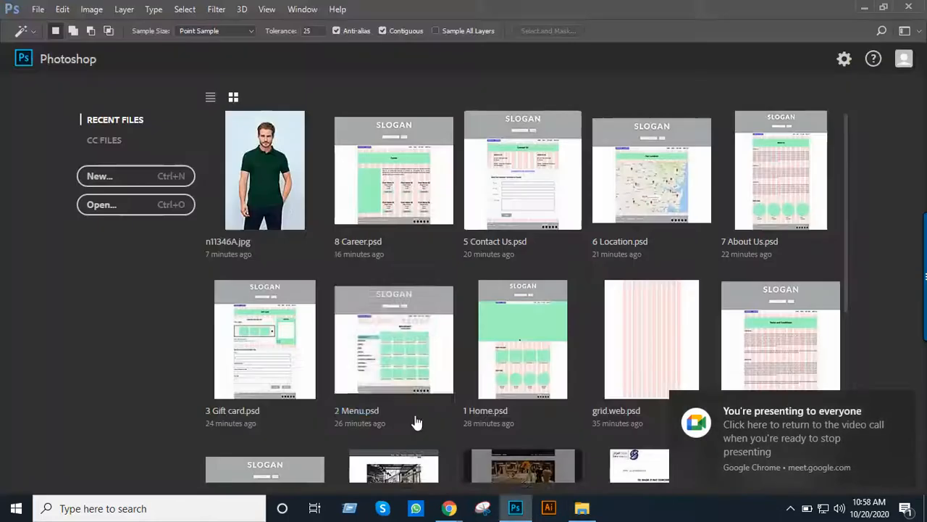
Create a new white RGB document 4 inches wide and 6 inches high at 300 pixels/inch.
click(36, 10)
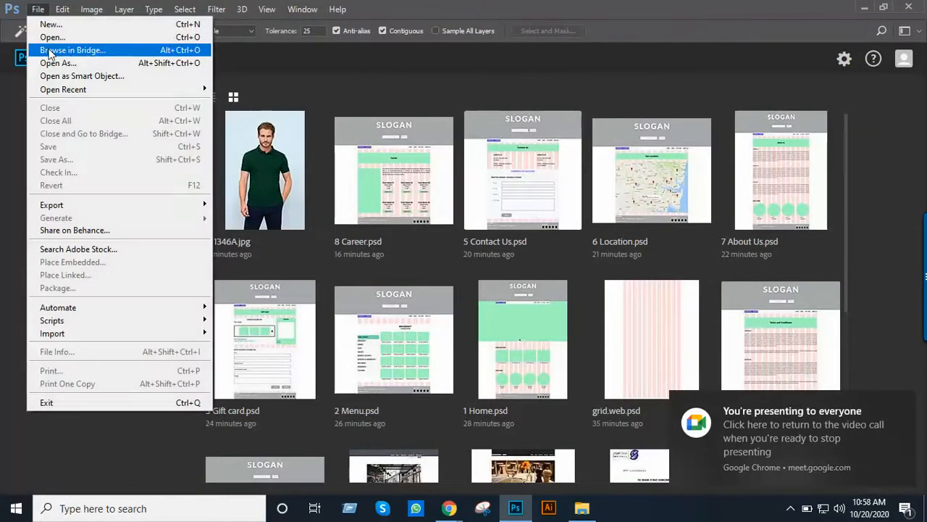
click(51, 25)
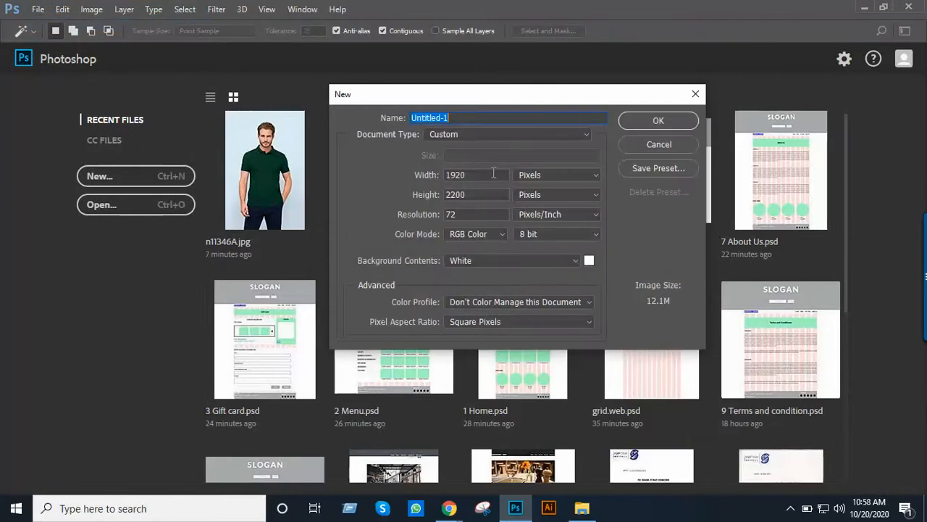
click(566, 174)
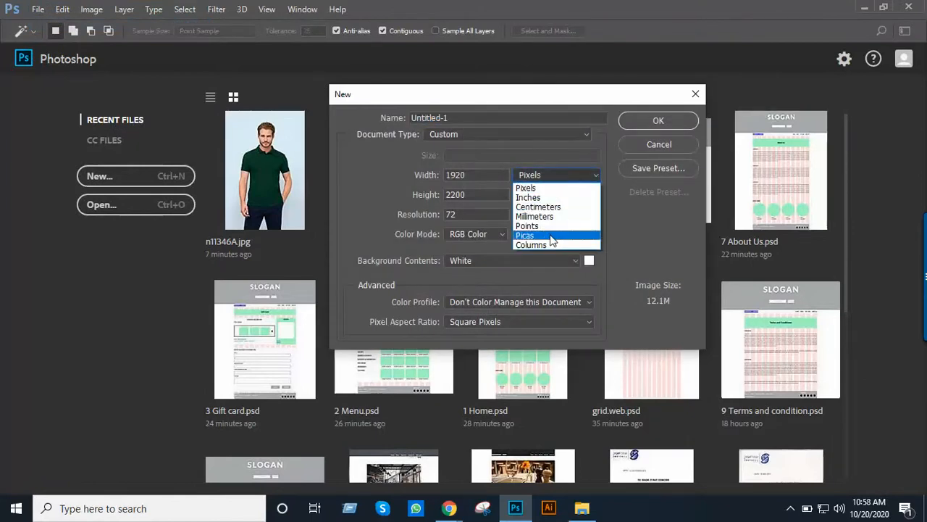
click(547, 197)
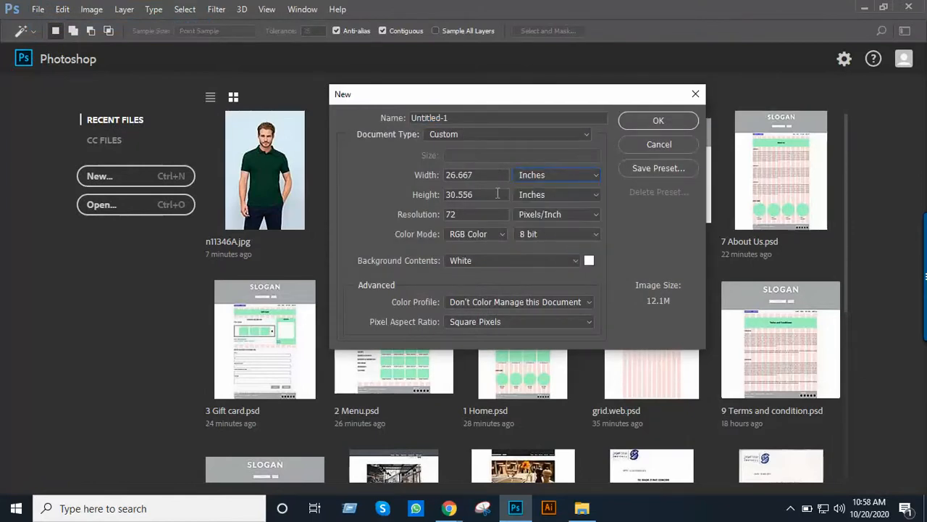
double_click(486, 174)
text(4)
key(Tab)
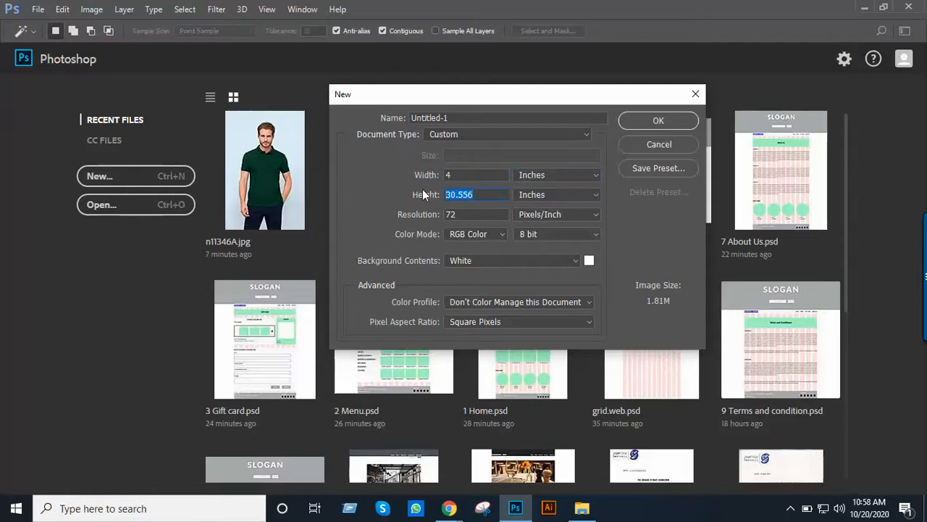
text(6)
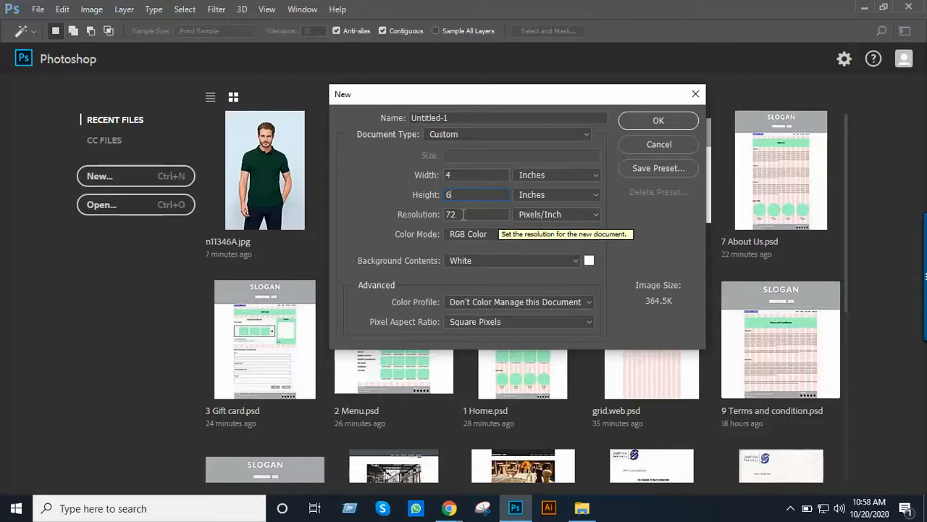
key(Tab)
text(300)
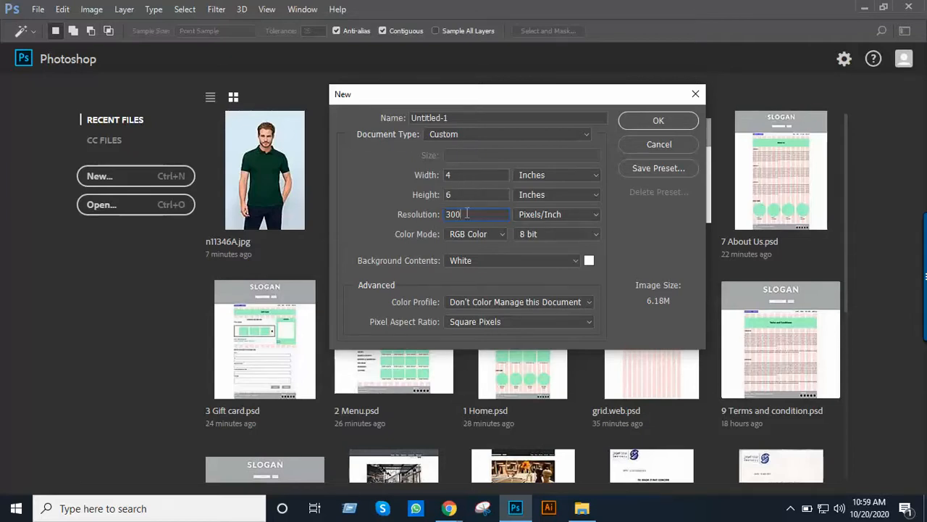
click(658, 121)
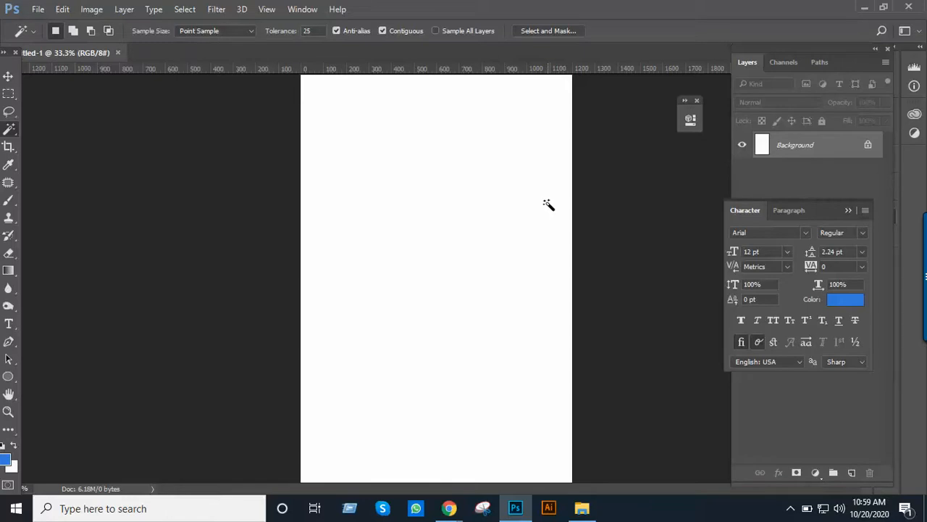
Place Passport Size Photo.jpg from the Class 42 folder at full size near the page's upper-left corner.
alt+click(482, 210)
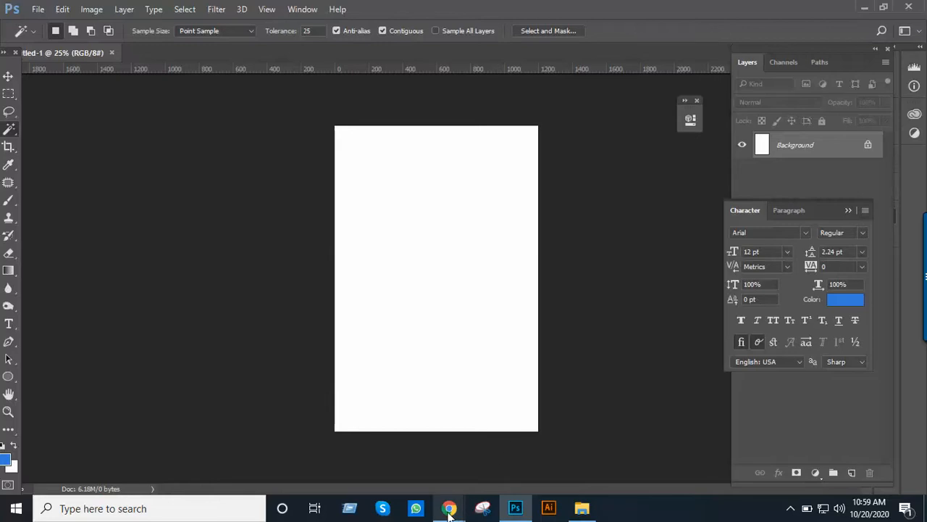
click(582, 508)
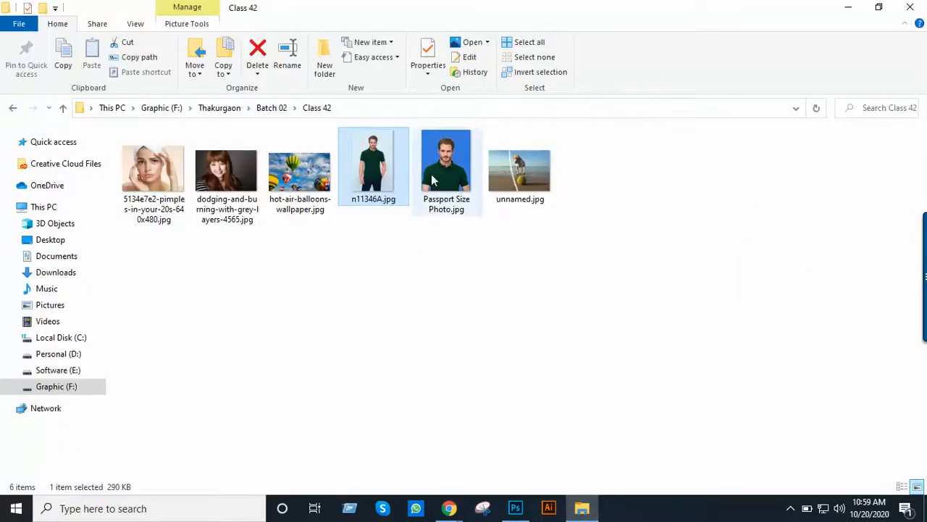
drag(431, 174, 426, 212)
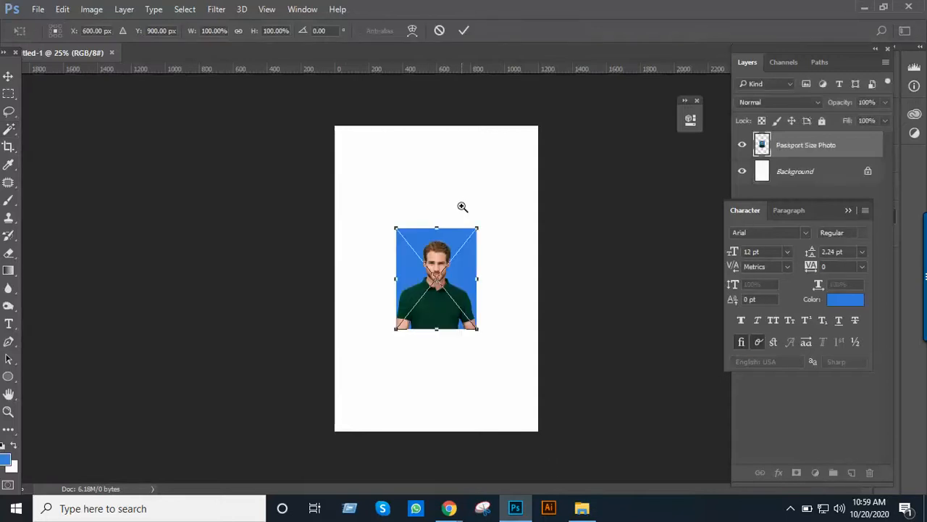
key(ctrl+plus)
drag(438, 236, 374, 138)
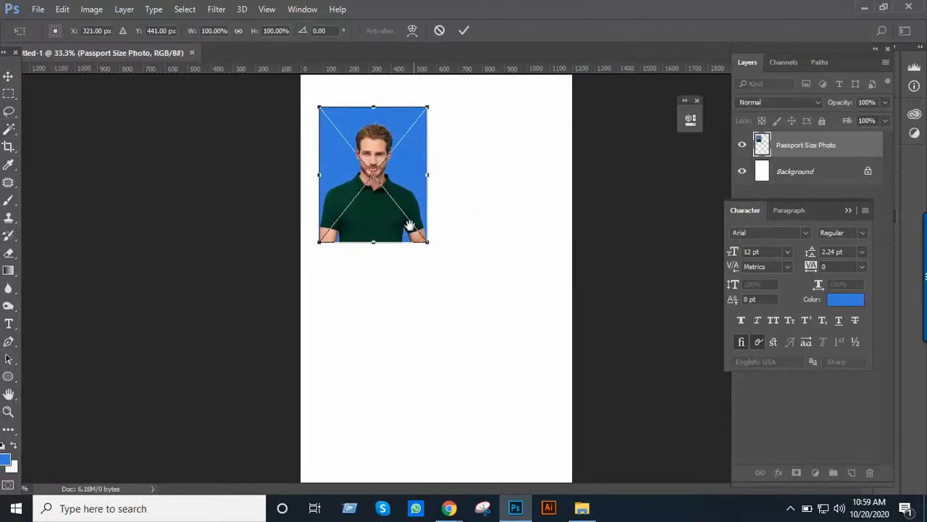
drag(391, 181, 384, 165)
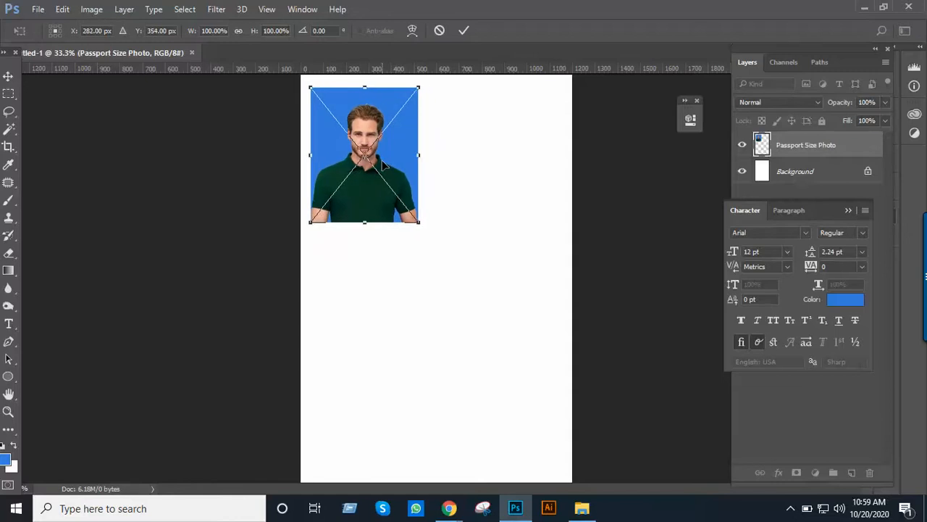
key(Return)
Align the photo with the page's upper-left corner, and offset it about 40 px right and 50 px down.
key(f)
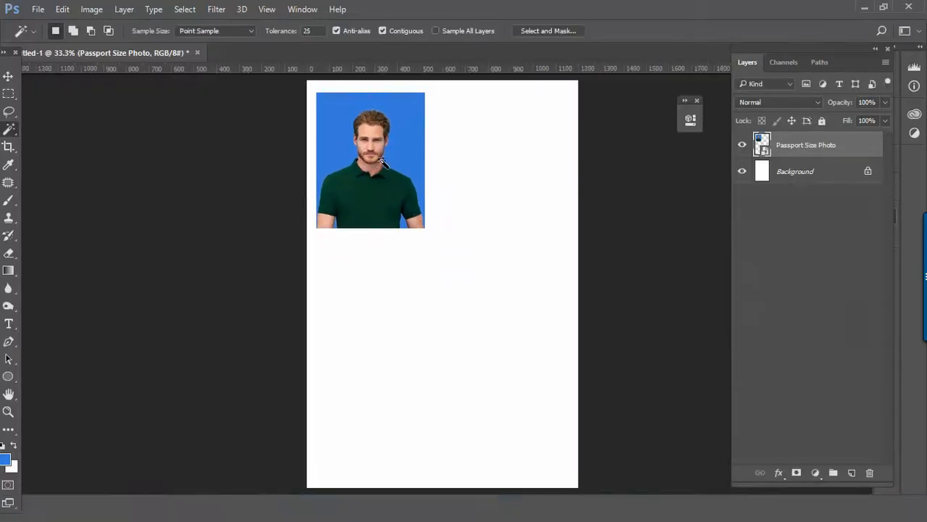
drag(436, 200, 346, 209)
alt+click(360, 209)
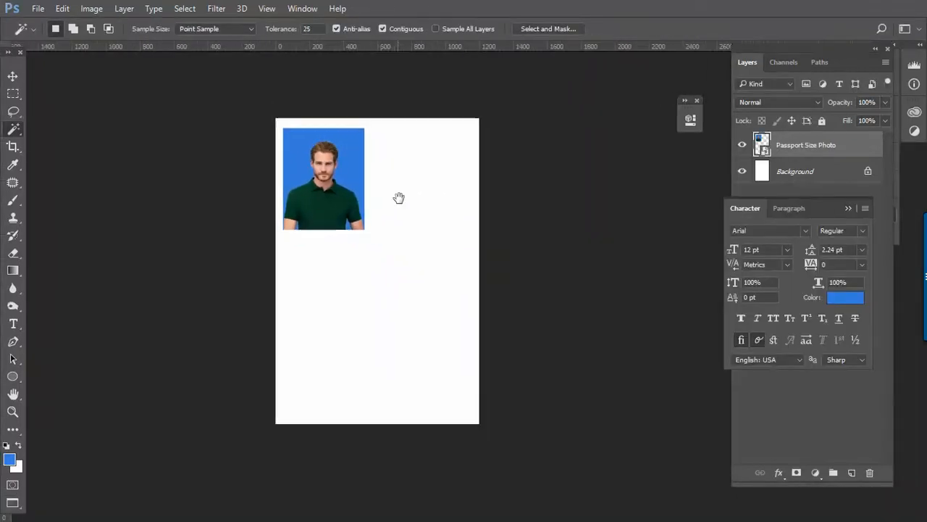
key(v)
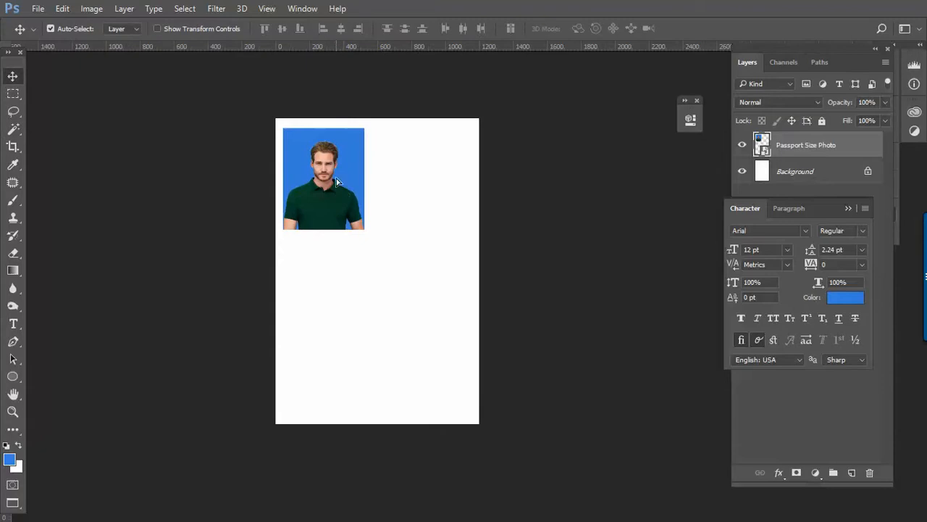
drag(340, 188, 329, 176)
key(ctrl+space)
click(329, 176)
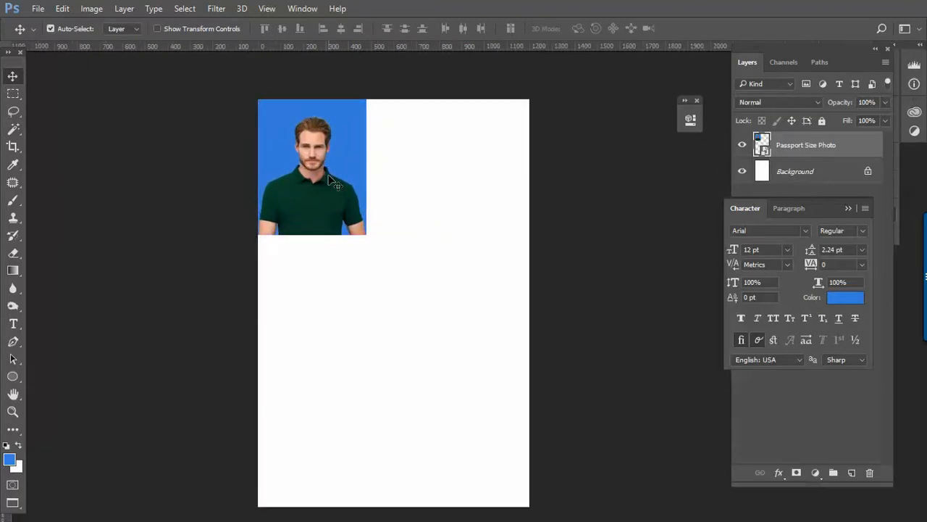
key(shift+Right)
key(shift+Right)
key(shift+Right)
key(shift+Right)
key(shift+Down)
key(shift+Down)
key(shift+Down)
key(shift+Down)
key(shift+Down)
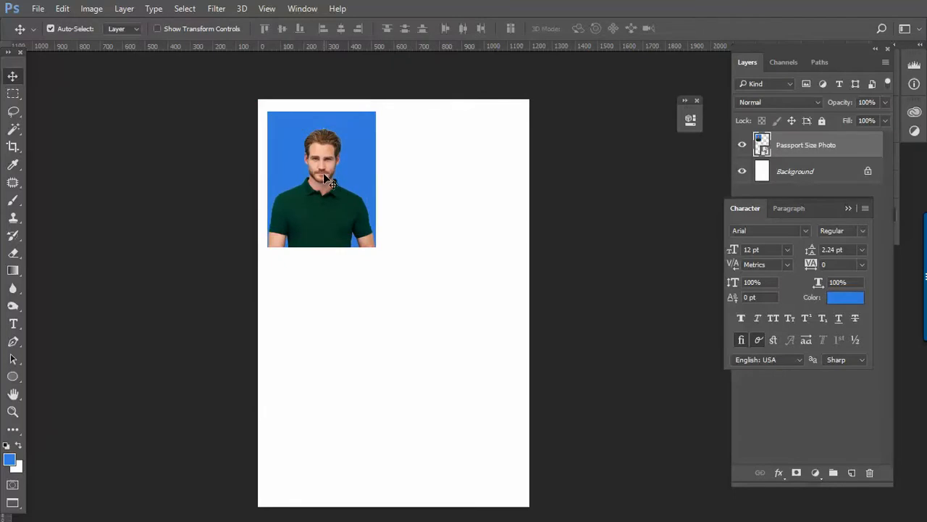
Duplicate the photo beside the original in the top row and rasterize both photo layers.
drag(329, 174, 451, 170)
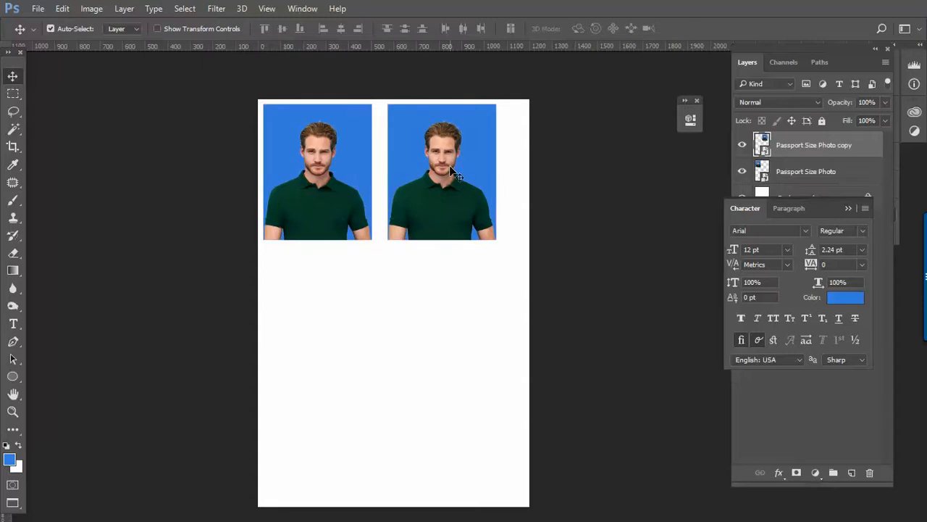
key(space)
drag(457, 214, 464, 181)
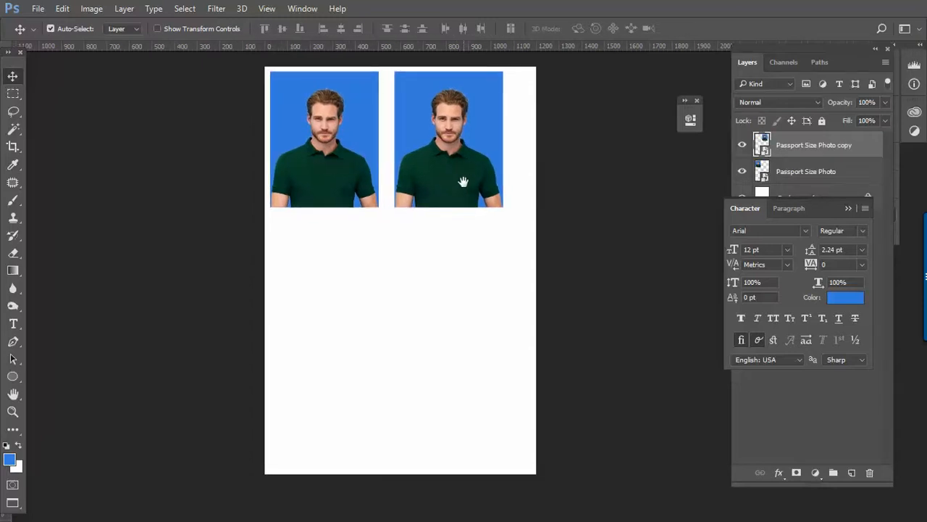
shift+click(803, 174)
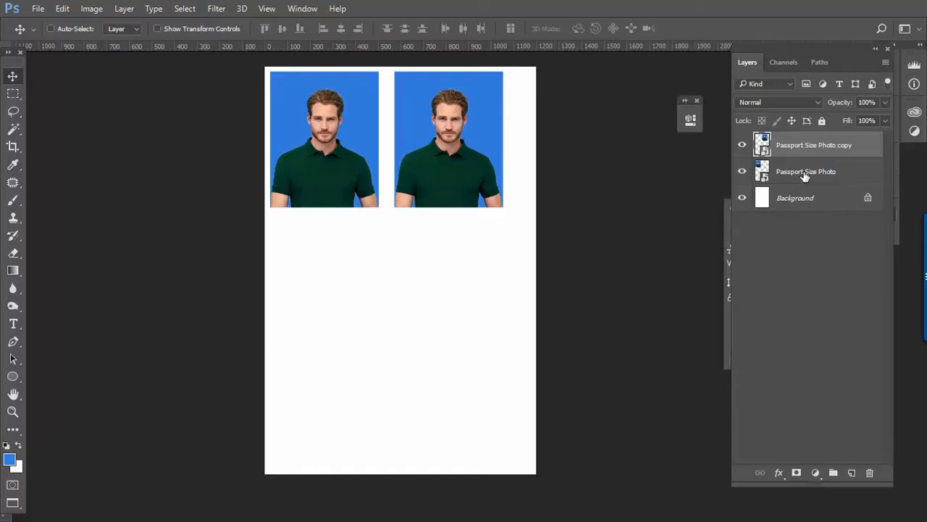
right_click(804, 173)
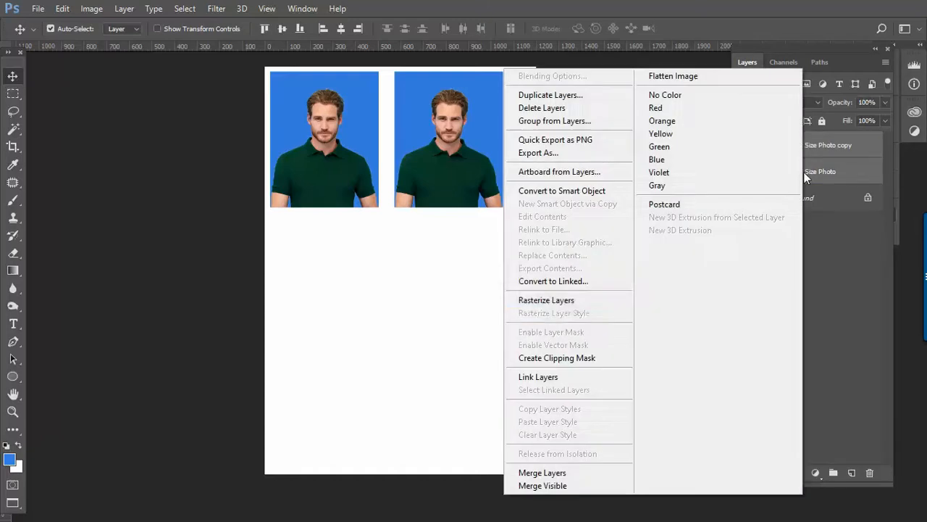
click(556, 301)
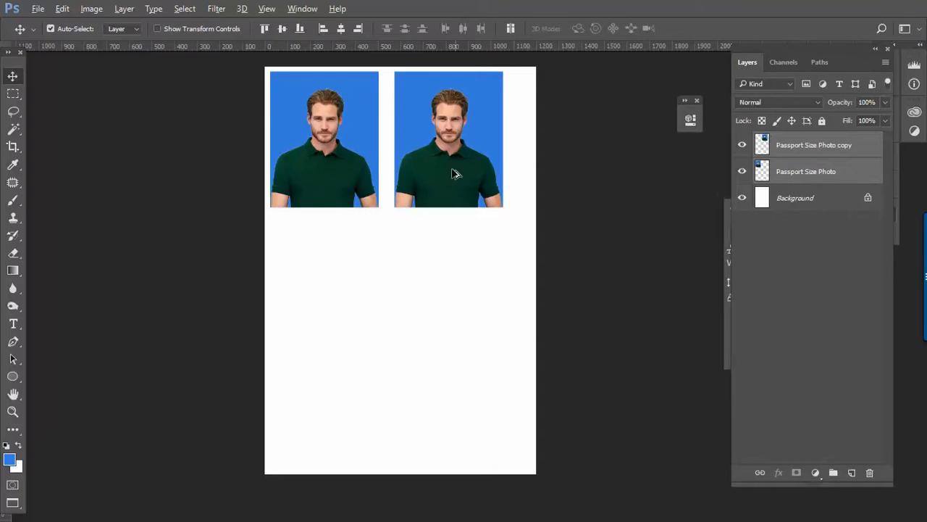
Duplicate both photos straight down to form a second row with a small gap below the first.
drag(445, 171, 441, 309)
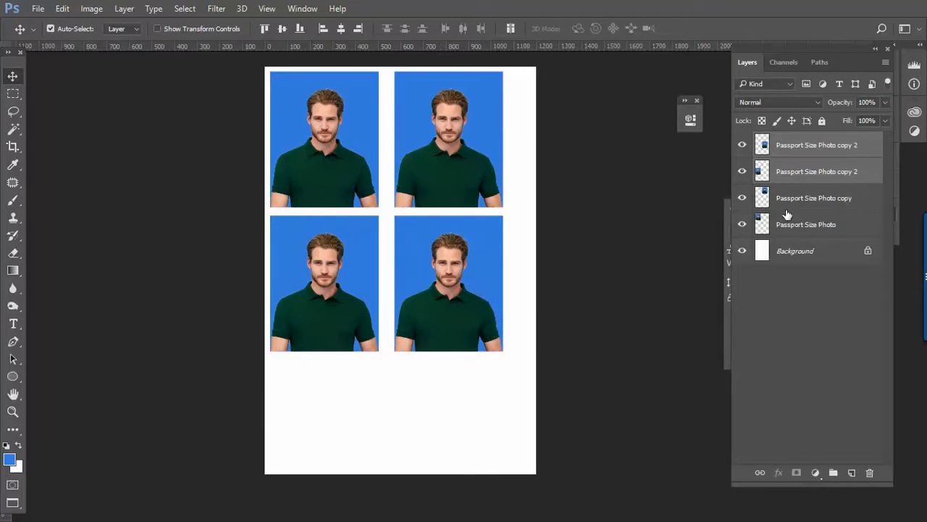
click(762, 322)
click(444, 313)
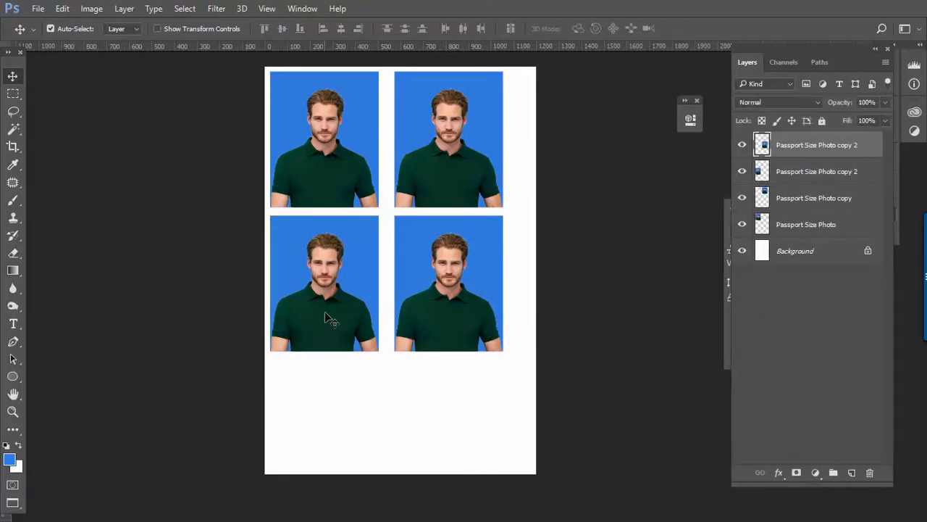
Duplicate the second row's left photo downward, rotating the copy 90° and fitting it at the page's lower-left corner.
drag(330, 319, 331, 425)
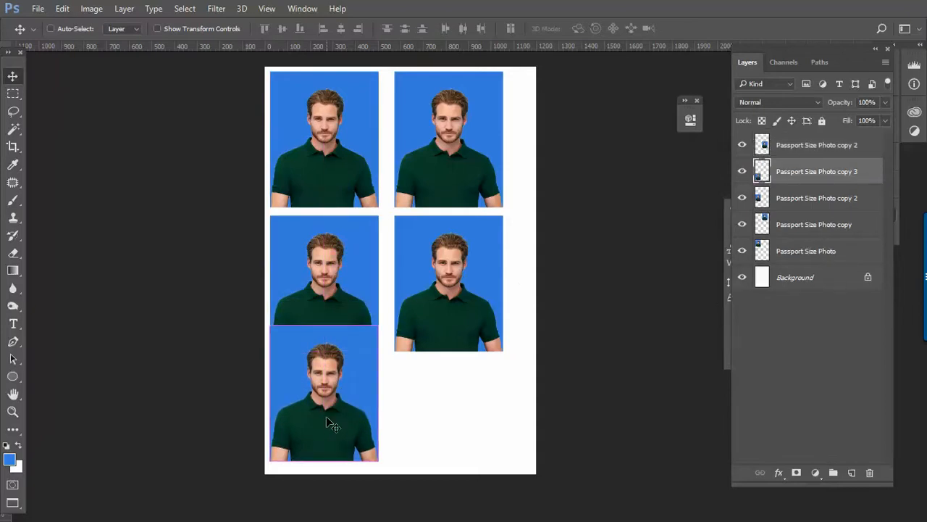
key(ctrl+t)
drag(393, 328, 438, 410)
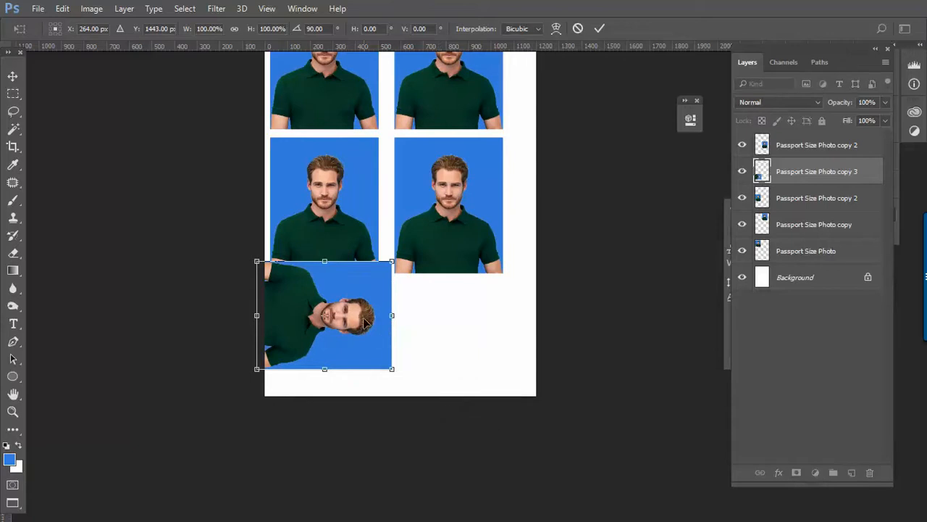
drag(366, 325, 379, 343)
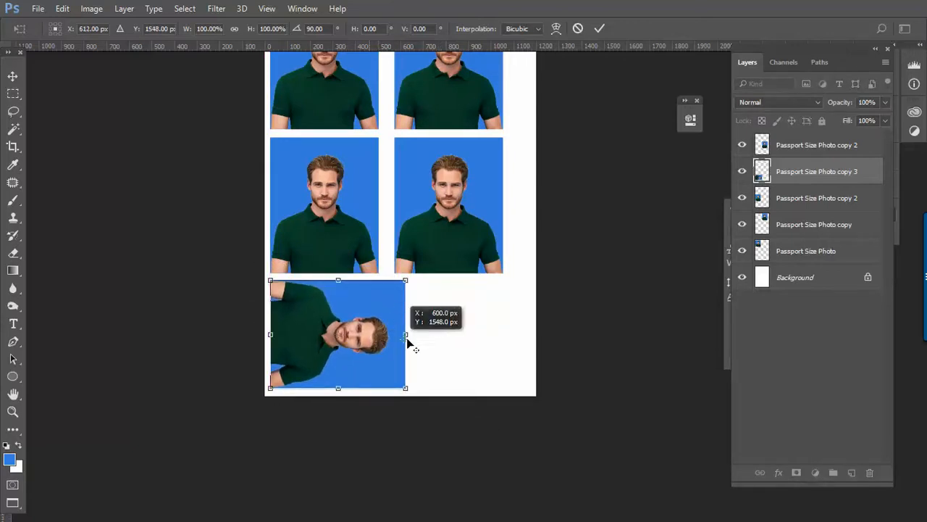
key(Return)
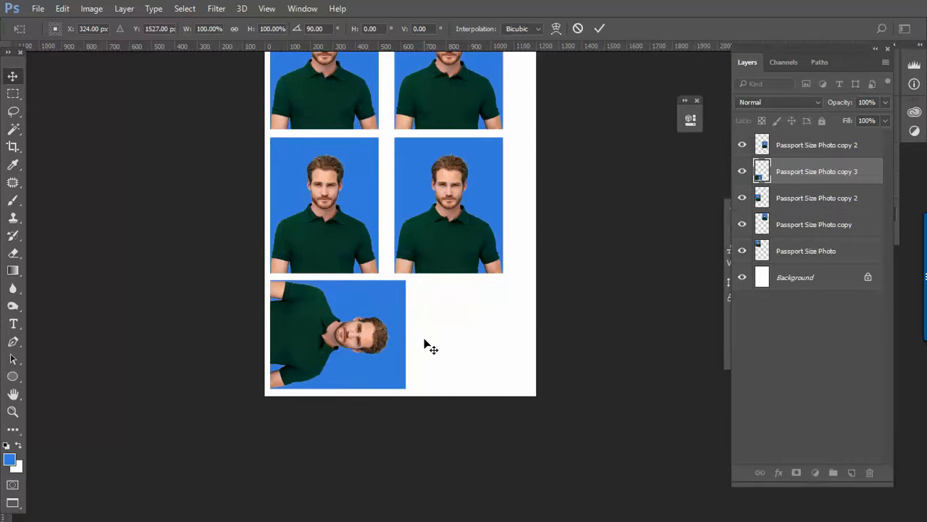
Try to duplicate the rotated bottom photo directly beside itself, and undo the copy.
drag(379, 324, 513, 333)
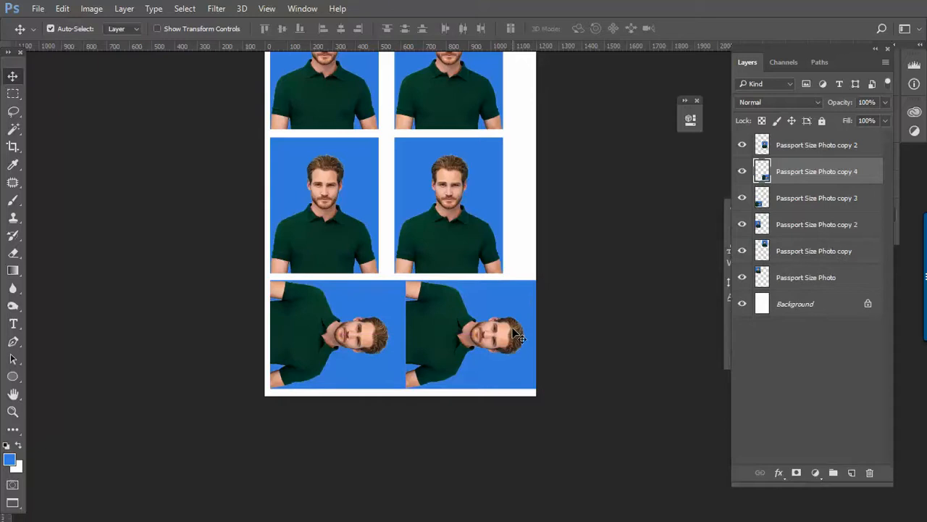
key(ctrl+z)
Rotate the second row's left photo 90° clockwise.
drag(480, 231, 449, 327)
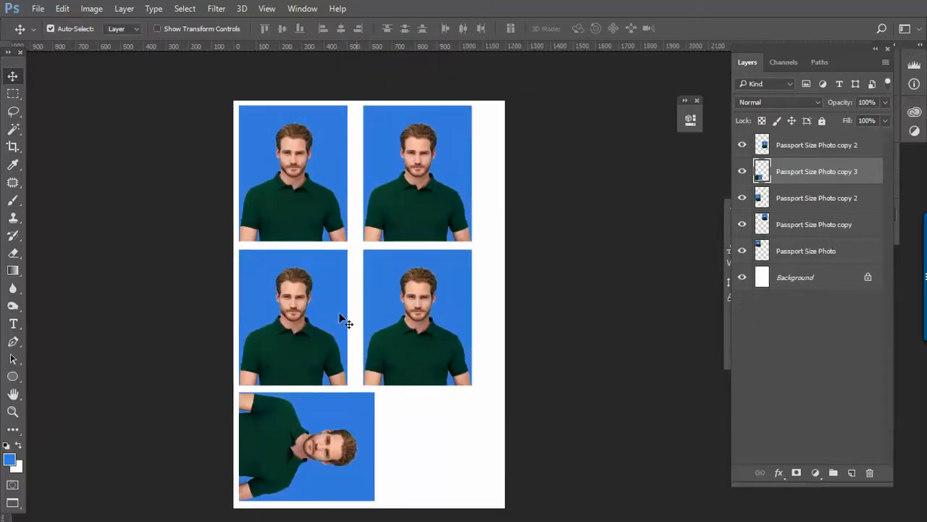
click(316, 312)
key(ctrl+t)
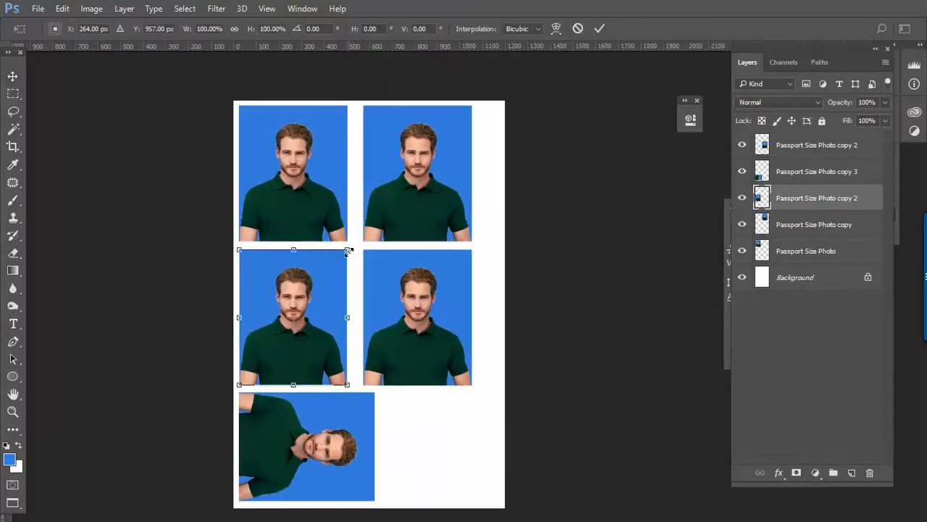
drag(358, 250, 381, 400)
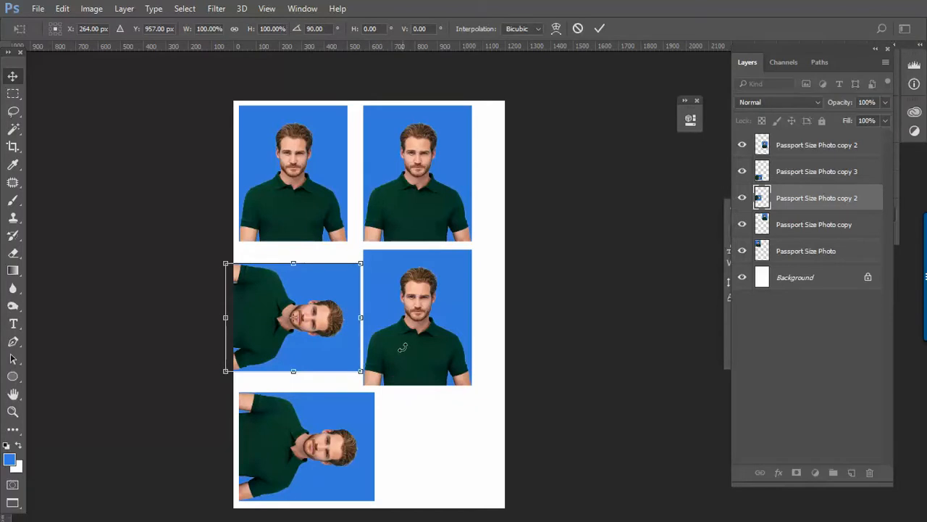
key(Return)
Shift the right-column photos towards the right margin, and stack both rotated photos along the left margin with a small gap between them.
drag(424, 320, 446, 315)
drag(331, 324, 344, 317)
drag(310, 435, 307, 407)
drag(399, 296, 379, 306)
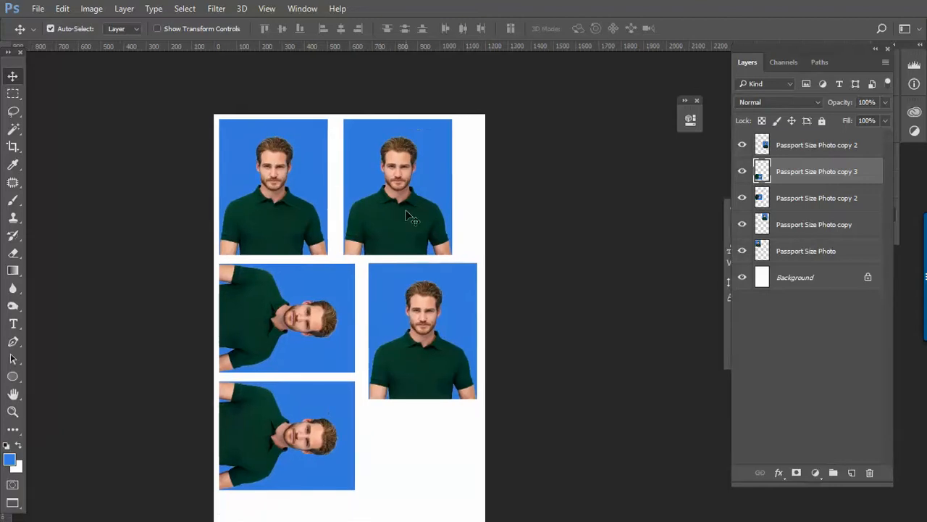
drag(410, 209, 434, 208)
click(411, 296)
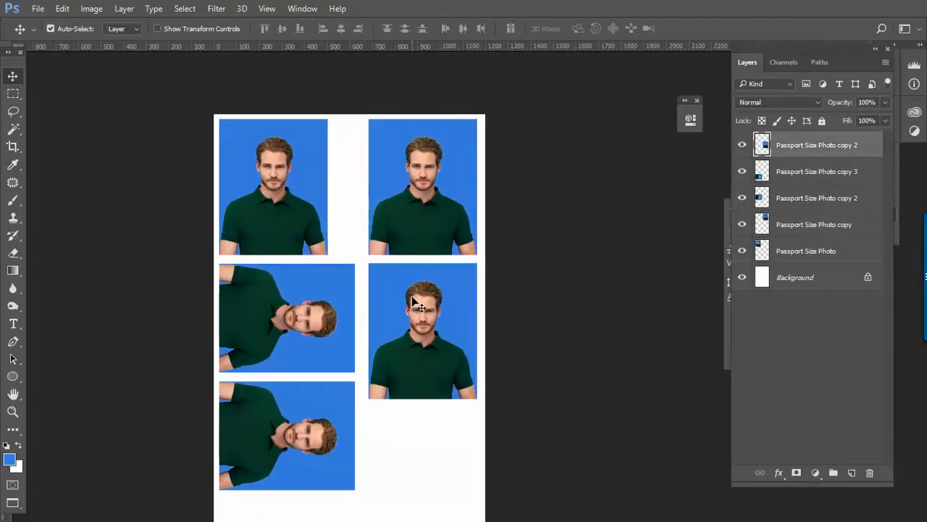
click(308, 202)
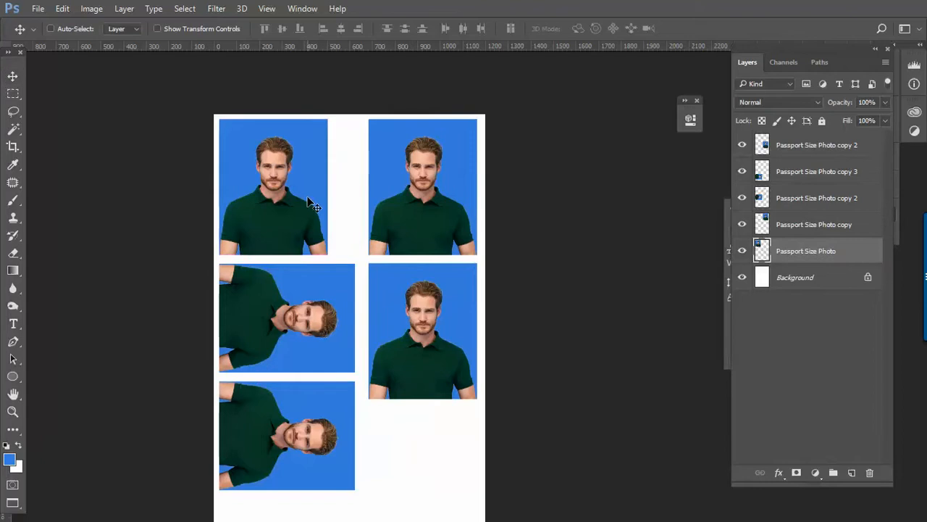
key(ctrl+t)
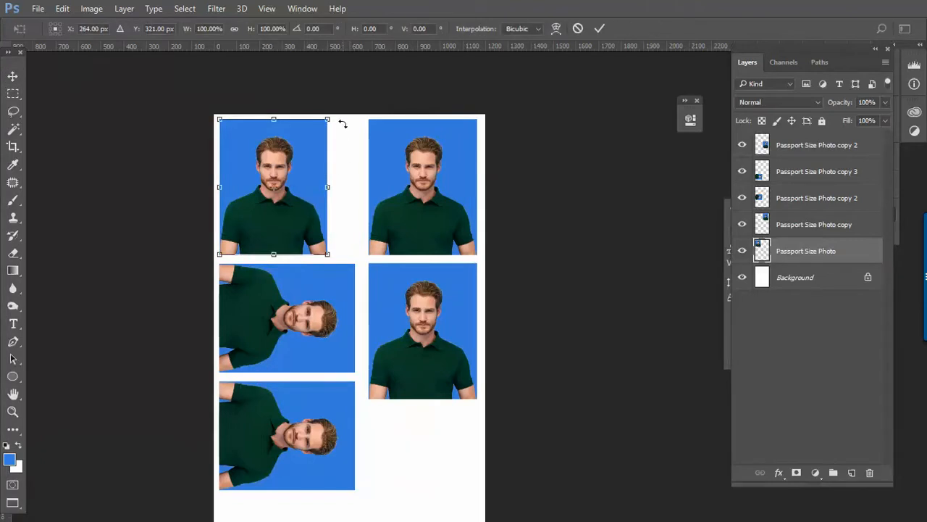
scroll(366, 253, down, 2)
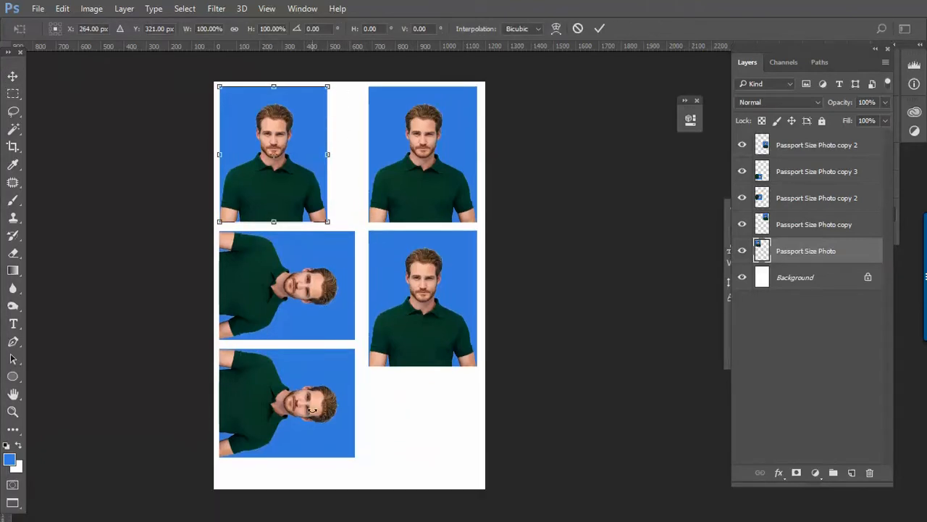
key(Return)
Rotate the lower-left photo -90° to stand upright, and place it just below the second row's rotated photo.
ctrl+click(307, 408)
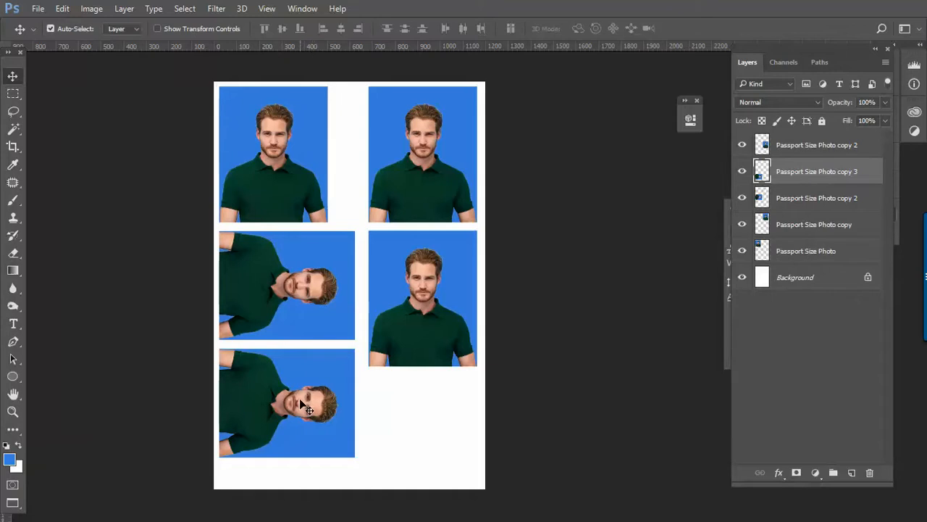
key(ctrl+t)
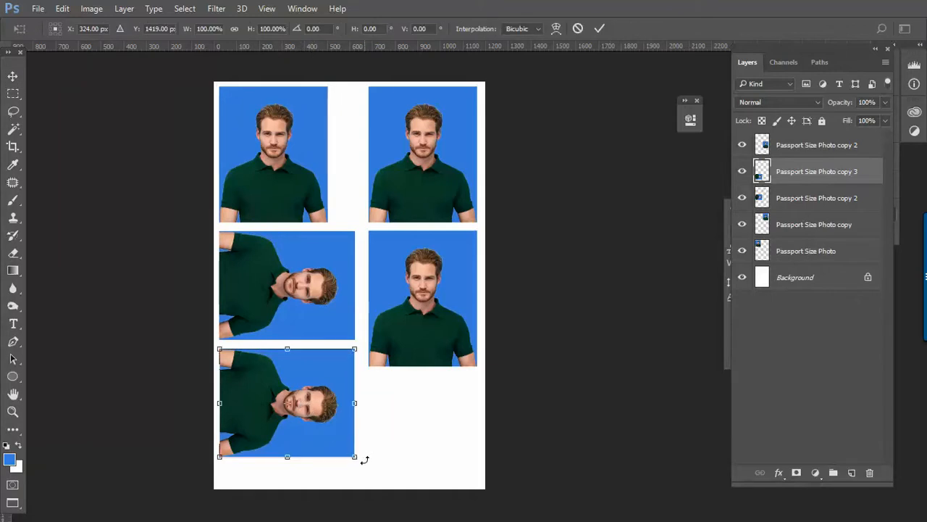
drag(362, 455, 333, 330)
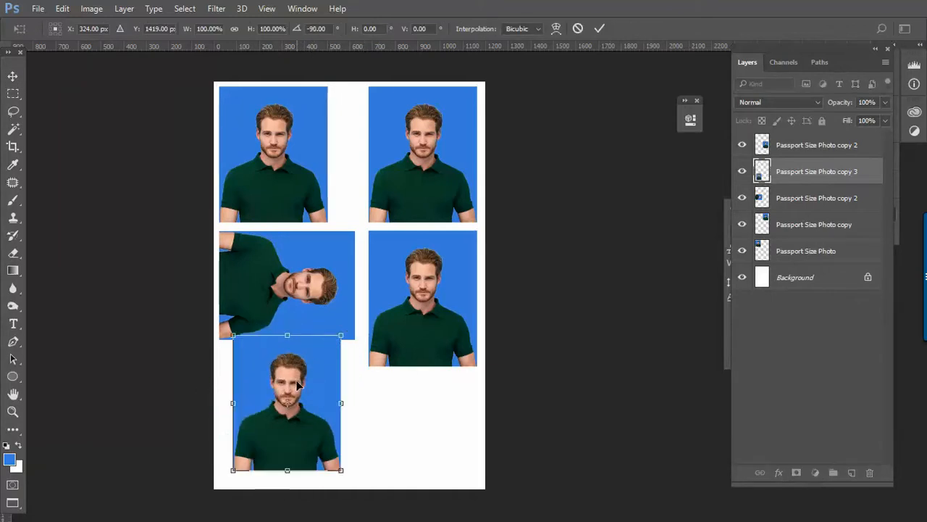
mouse_move(296, 384)
mouse_down()
mouse_move(294, 402)
mouse_move(296, 387)
mouse_move(289, 395)
mouse_up()
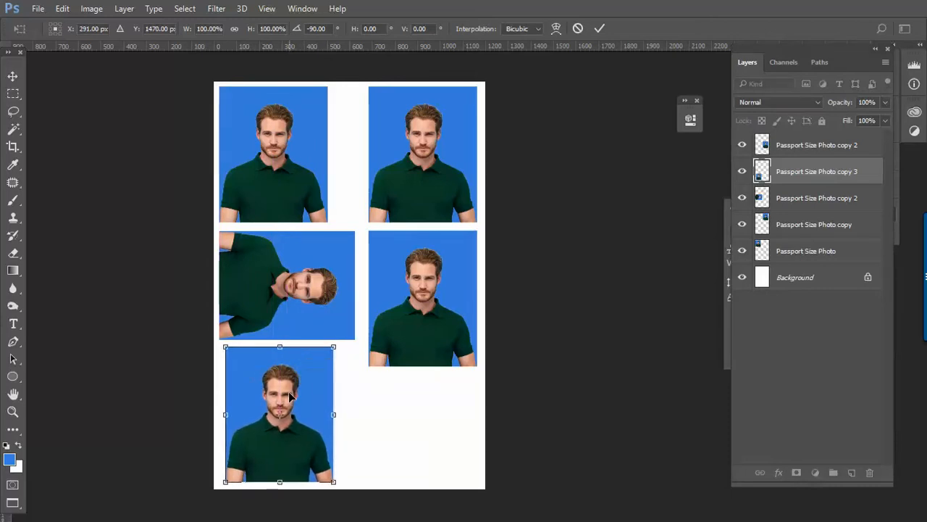
key(Return)
Duplicate the lower-left photo to the right, rotate the copy -90°, and nudge it down 30 px inside the page's lower-right corner.
drag(316, 393, 432, 410)
key(ctrl+t)
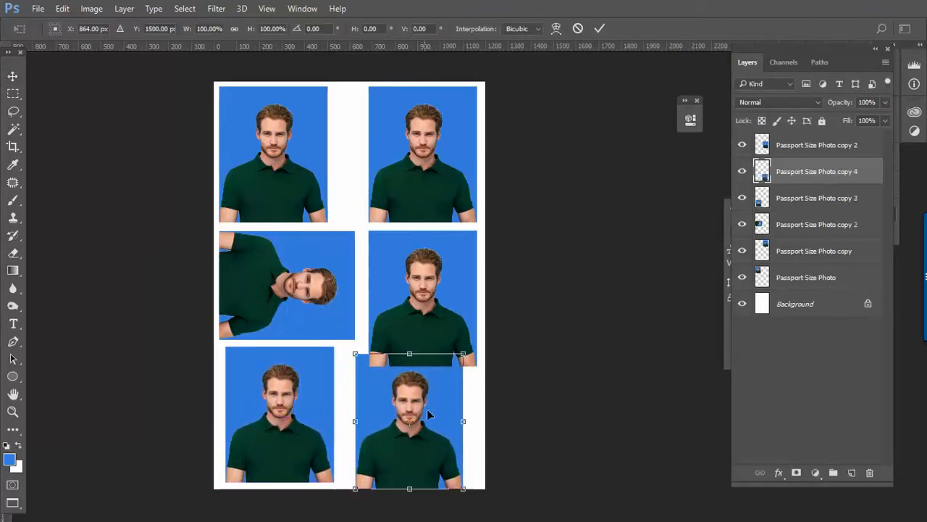
scroll(497, 467, down, 3)
drag(497, 467, 518, 241)
key(shift+Down)
key(shift+Down)
key(shift+Down)
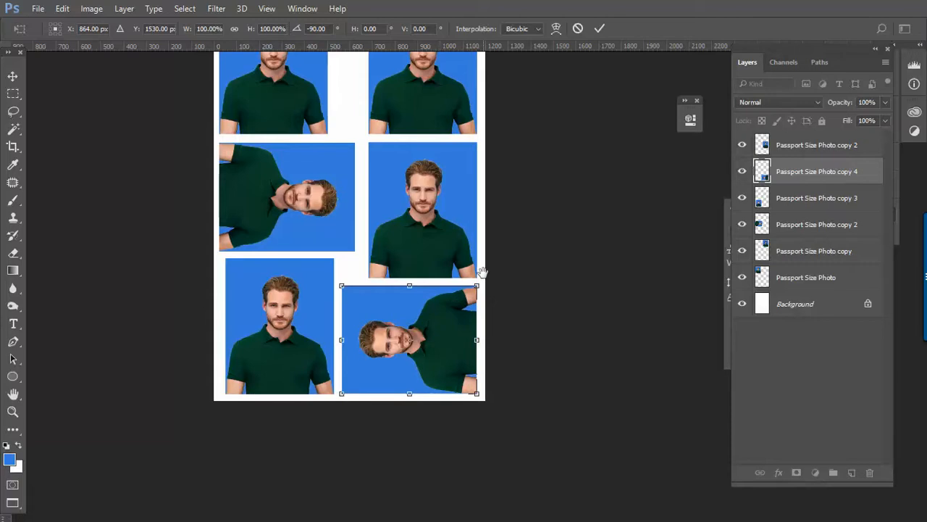
scroll(478, 311, up, 3)
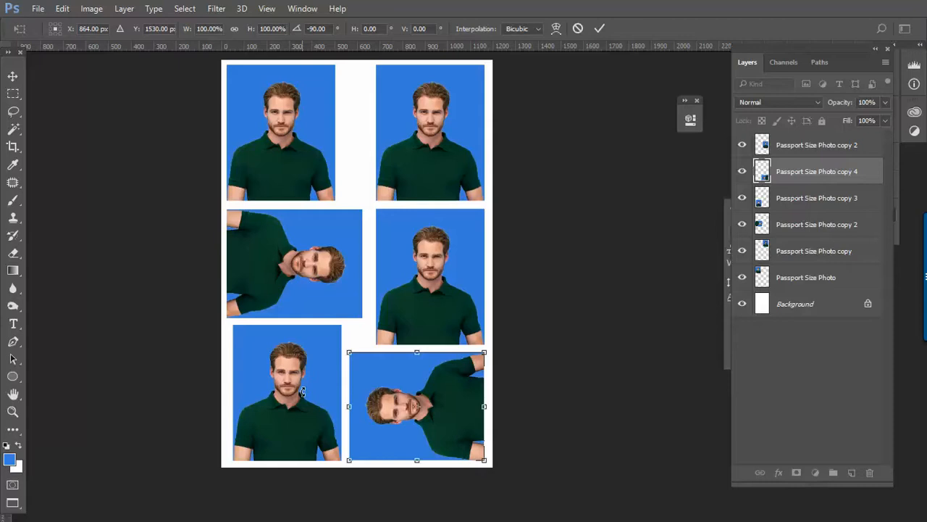
key(Return)
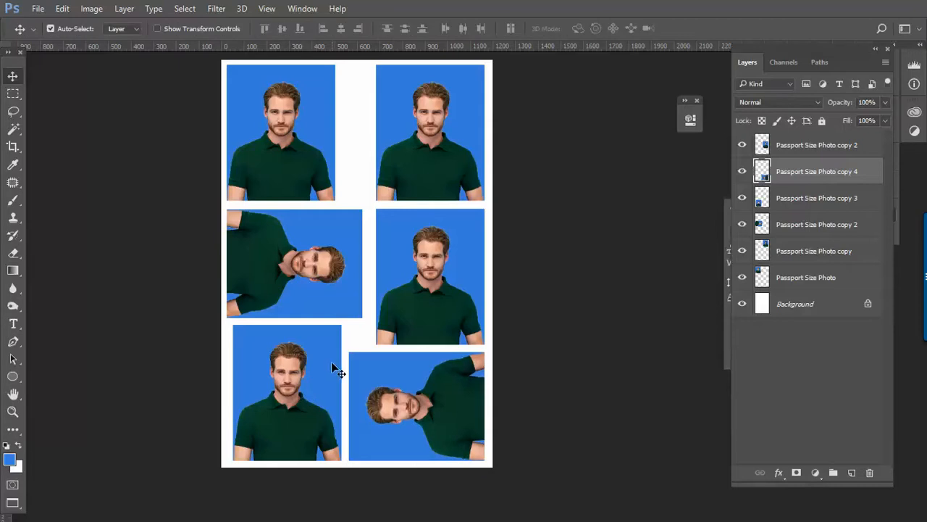
Move the top-left photo slightly right to line up with the upright bottom-left photo.
scroll(373, 315, up, 1)
drag(291, 147, 297, 148)
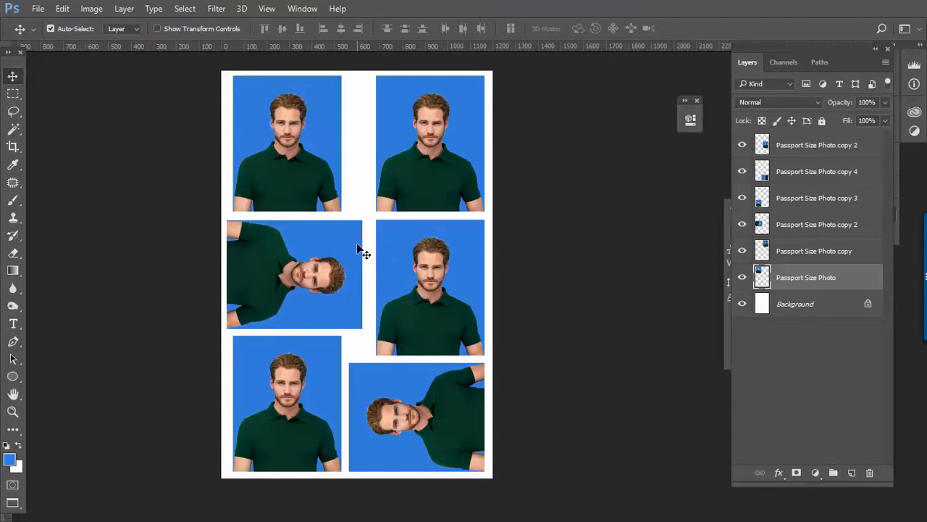
scroll(372, 255, down, 1)
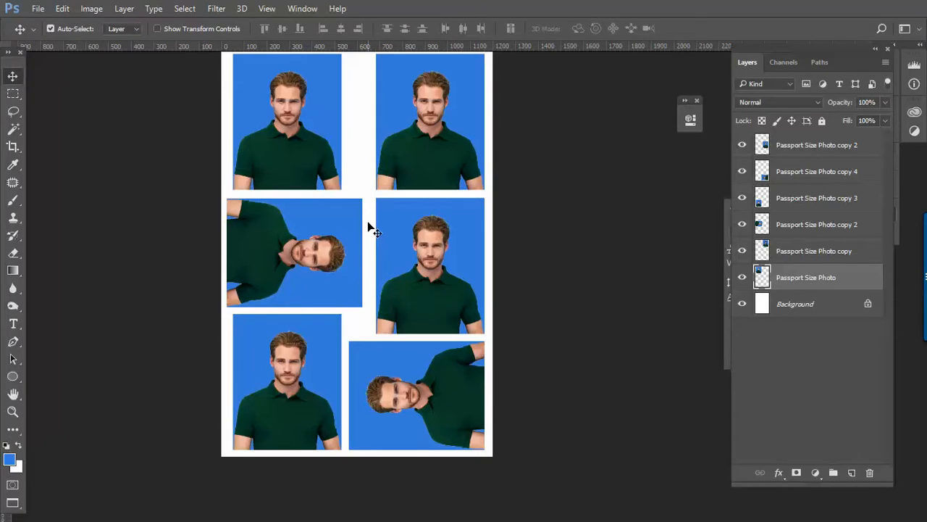
scroll(360, 203, up, 4)
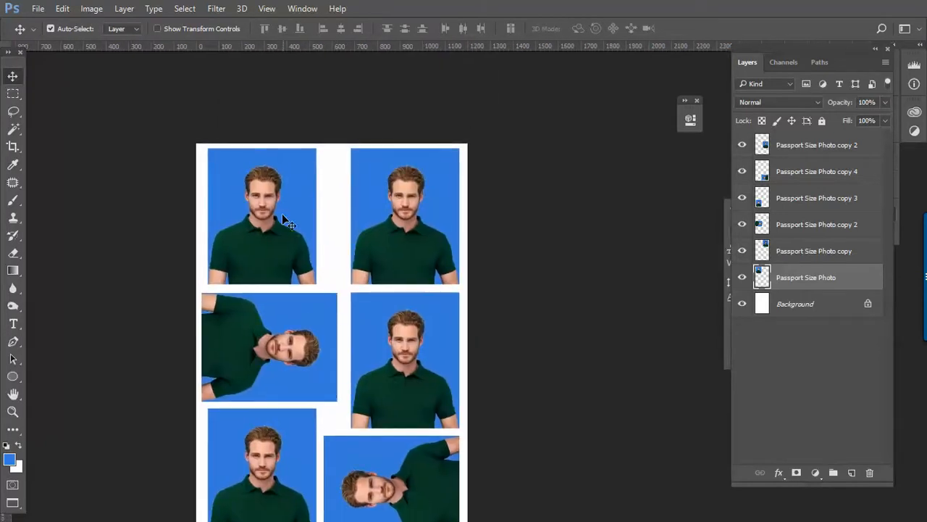
Replace the top-left photo with a duplicate of the rotated photo below it, and move the second rotated photo up close beneath.
key(Delete)
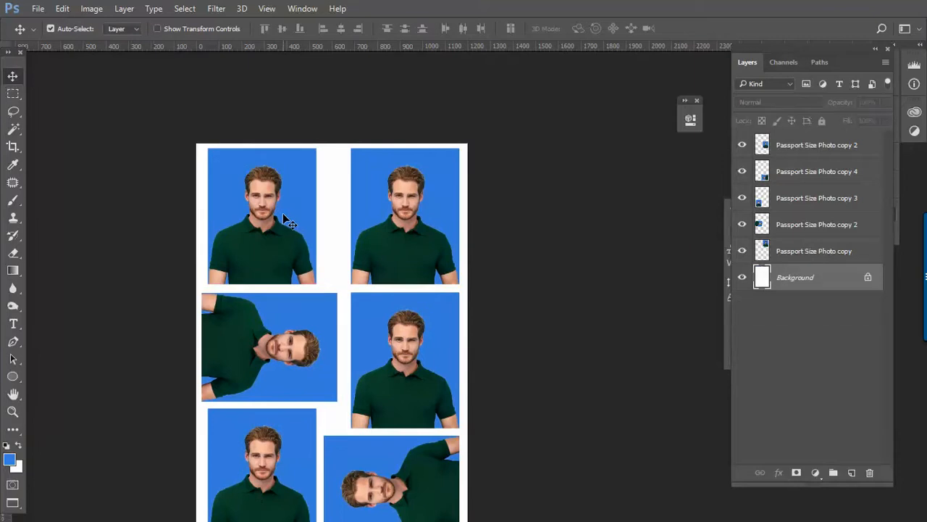
drag(281, 320, 279, 175)
drag(250, 309, 251, 284)
drag(276, 387, 267, 321)
Delete the upright bottom-left photo and the rotated bottom-right photo.
click(247, 413)
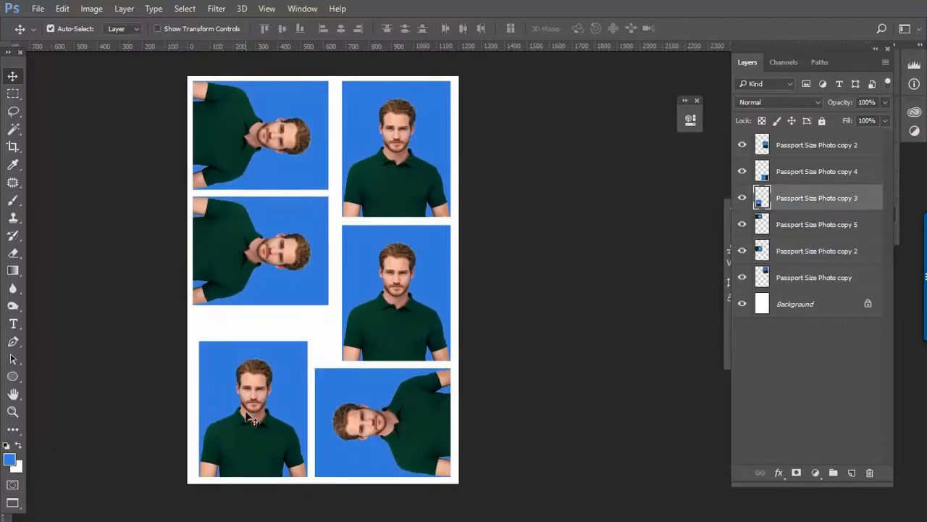
key(Delete)
click(331, 392)
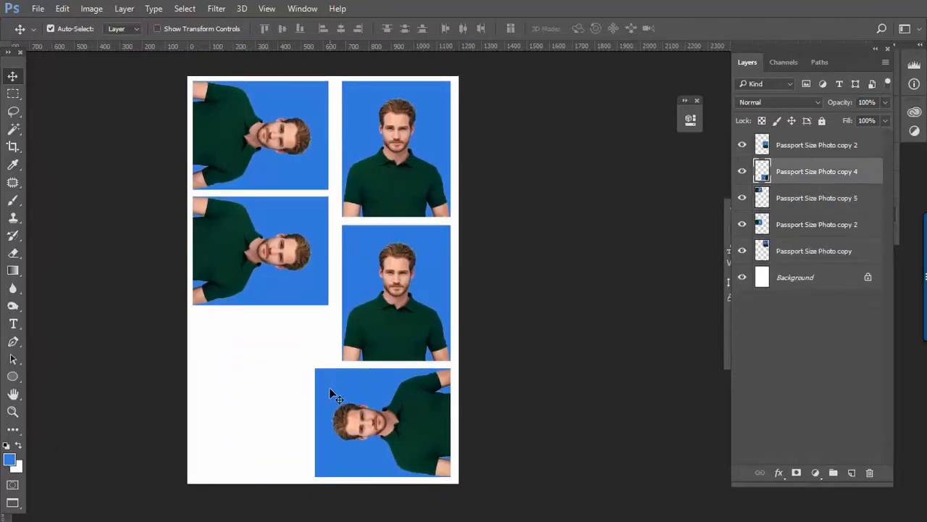
key(Delete)
Duplicate the rotated photo into the left column's third row and into the page's lower-right corner.
drag(302, 290, 415, 452)
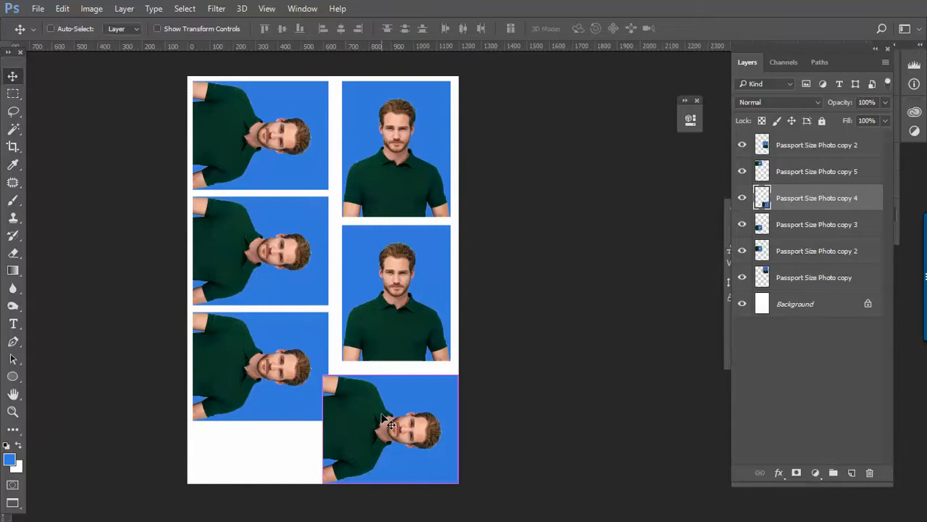
key(ctrl+t)
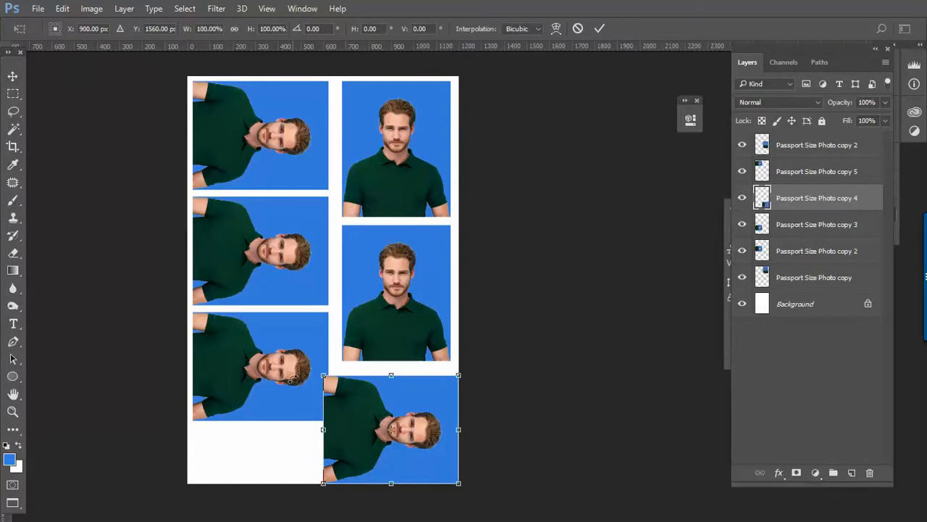
key(Return)
Rotate the third row's left photo -90° and align it with the left margin, and inset the lower-right photo slightly from the page corner.
drag(281, 374, 283, 374)
key(ctrl+t)
drag(334, 429, 334, 287)
drag(298, 342, 266, 365)
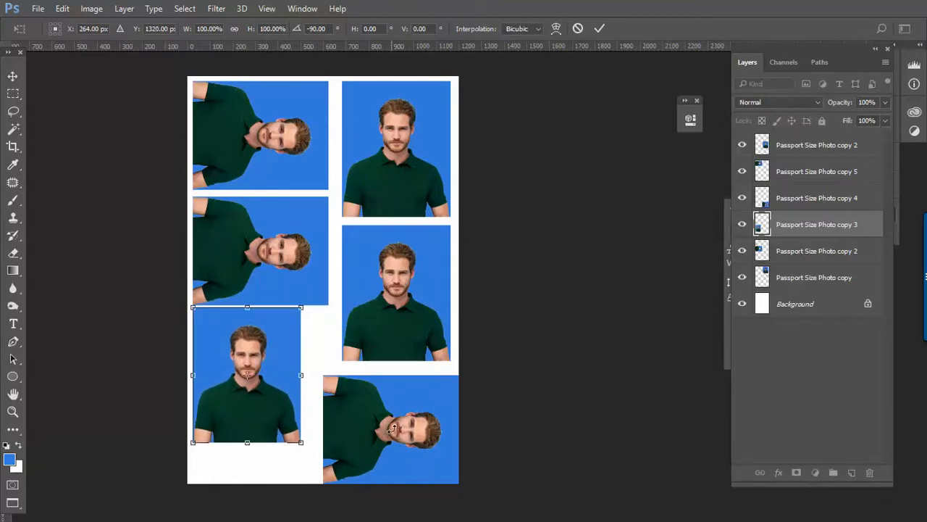
key(Return)
drag(391, 428, 388, 423)
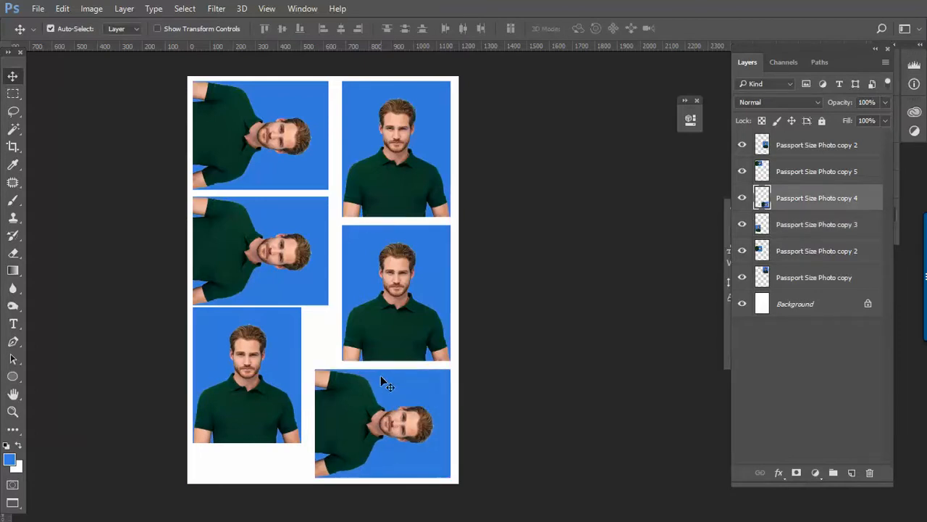
Nudge the left column's second photo up about 20 px to widen the gap above the upright photo.
scroll(355, 306, up, 3)
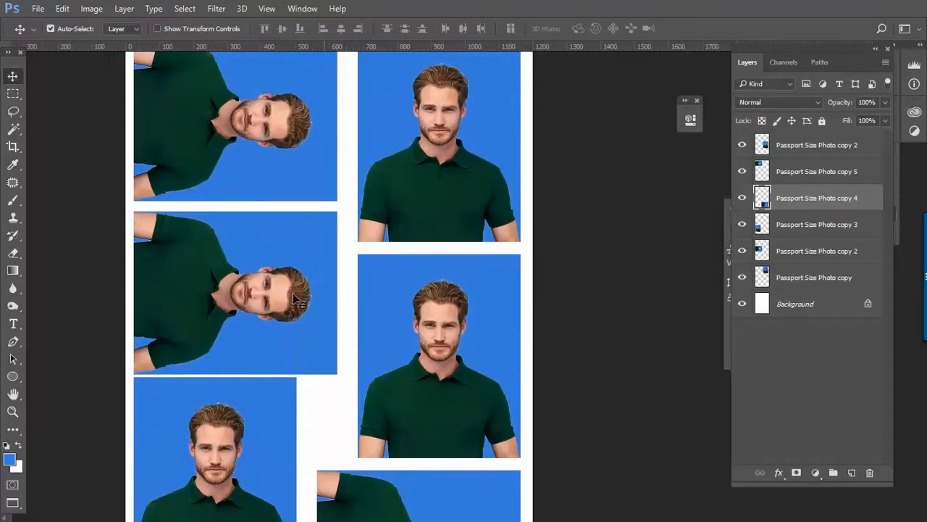
click(266, 273)
key(Up)
key(Up)
key(Up)
key(Up)
key(Up)
key(Up)
key(Up)
key(Up)
key(Up)
key(Up)
key(Up)
key(Up)
key(Up)
key(Up)
key(Up)
key(Up)
key(Up)
key(Up)
key(Up)
key(Up)
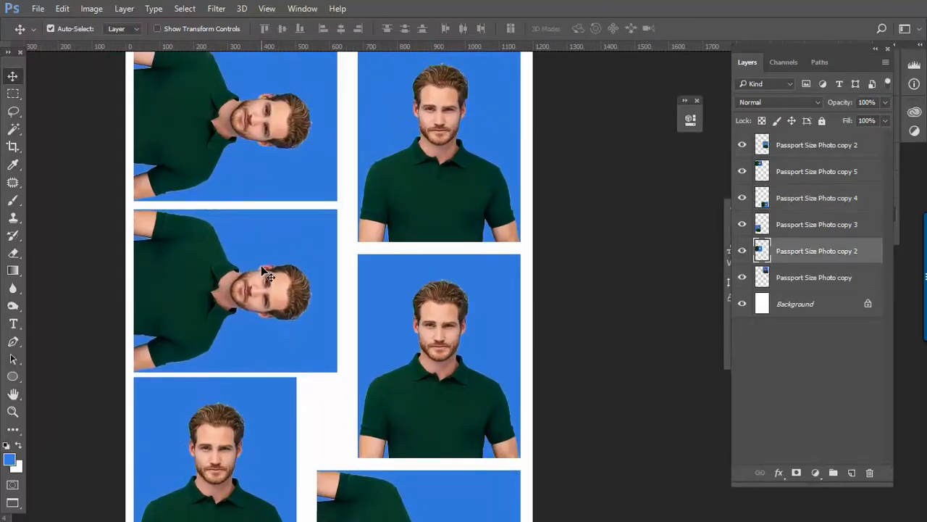
key(Up)
key(Up)
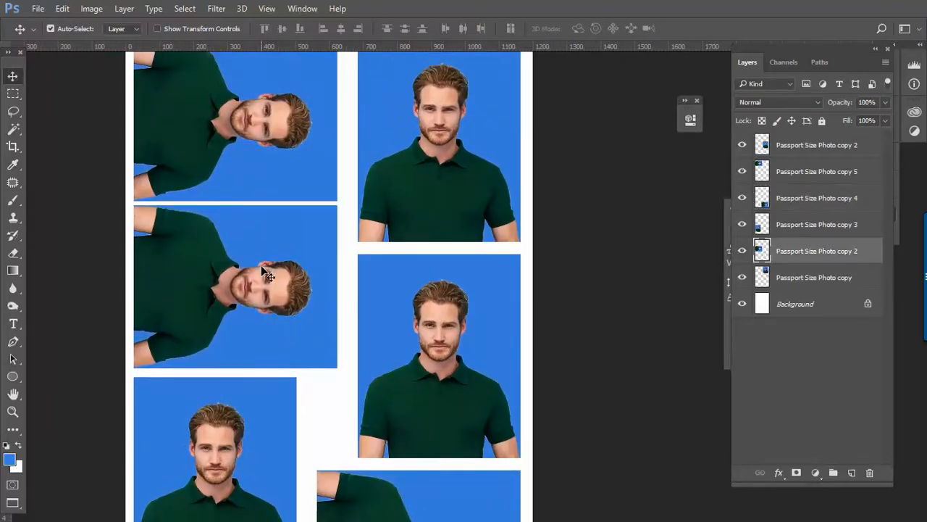
Nudge the top-left rotated photo up about 10 px towards the page's upper edge.
drag(254, 256, 249, 361)
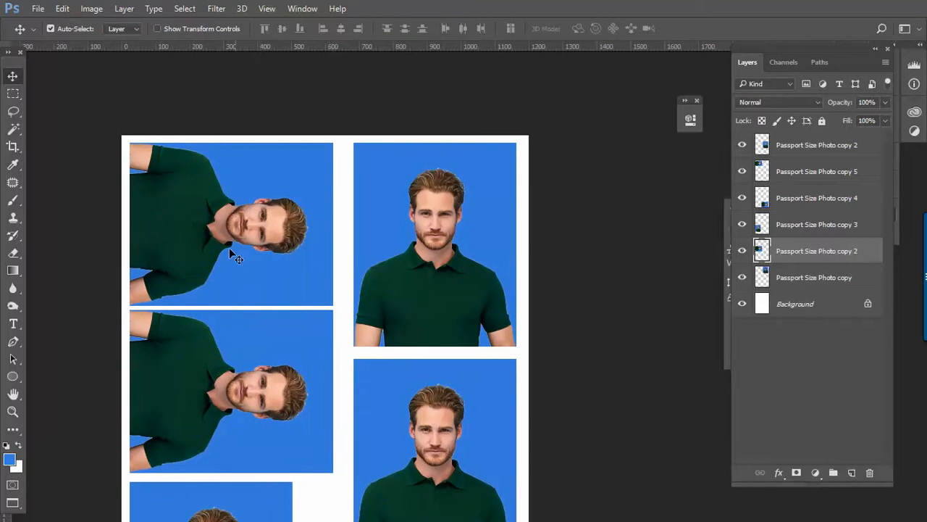
click(226, 212)
key(Up)
key(Up)
key(Up)
key(Up)
key(Up)
key(Up)
key(Up)
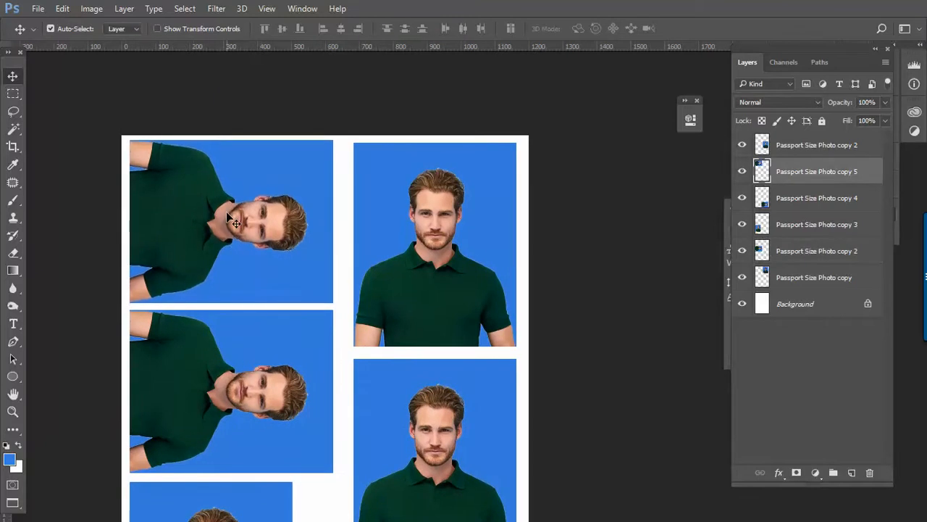
Nudge the top-right photo up 10 px and the right column's second photo up about 20 px.
click(439, 270)
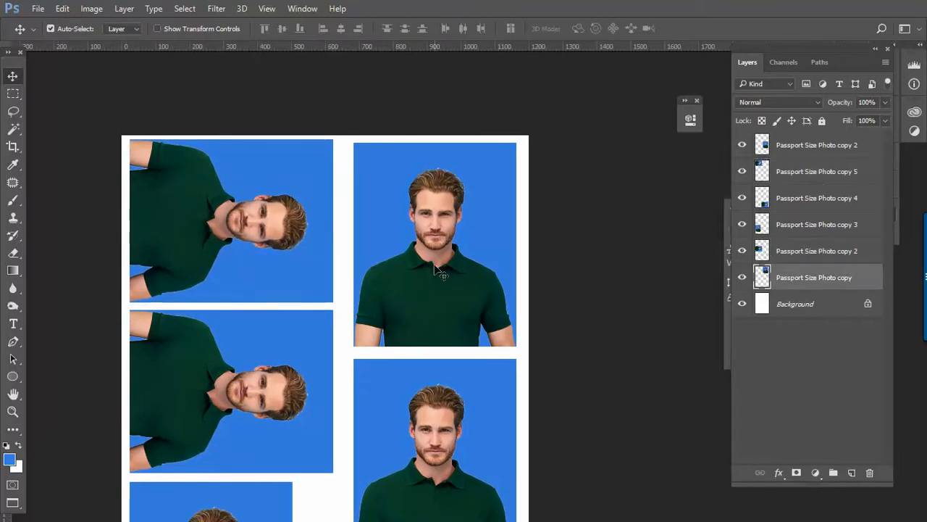
key(shift+Up)
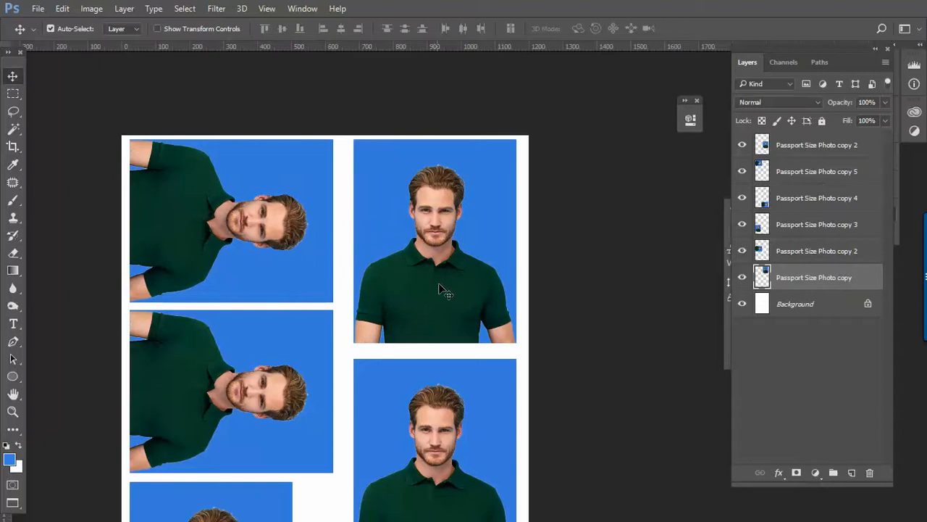
click(406, 384)
key(shift+Up)
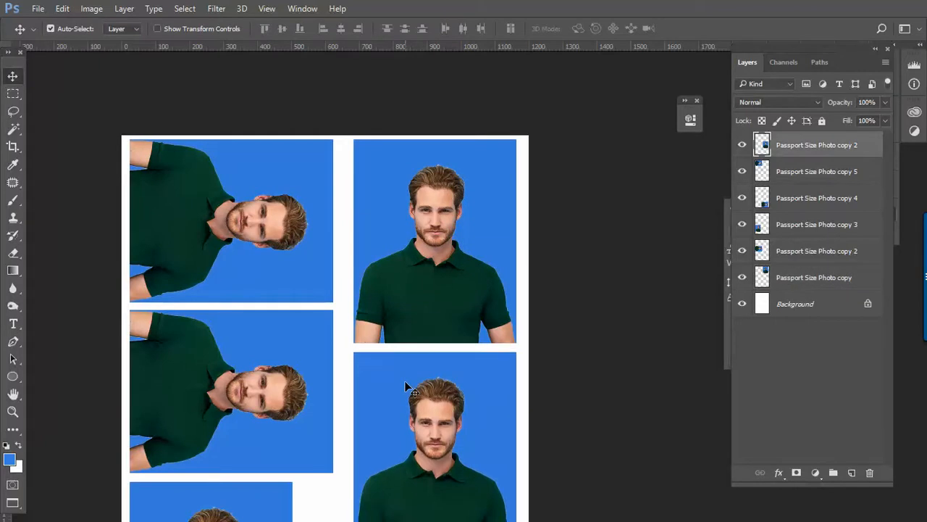
Nudge the left column's second photo up about 8 px.
key(space)
drag(378, 395, 389, 284)
drag(413, 361, 410, 286)
click(269, 239)
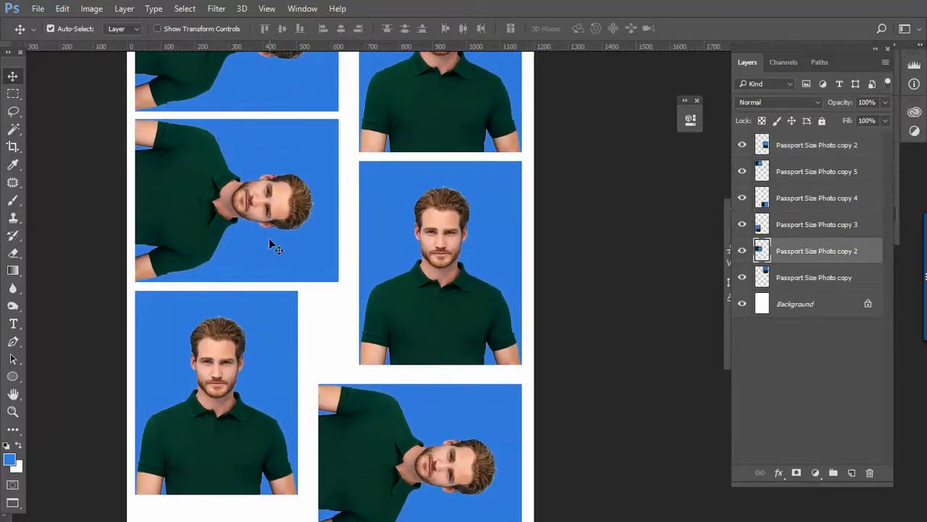
key(Up)
key(Up)
key(Up)
key(Up)
key(Up)
key(Up)
key(Up)
key(Up)
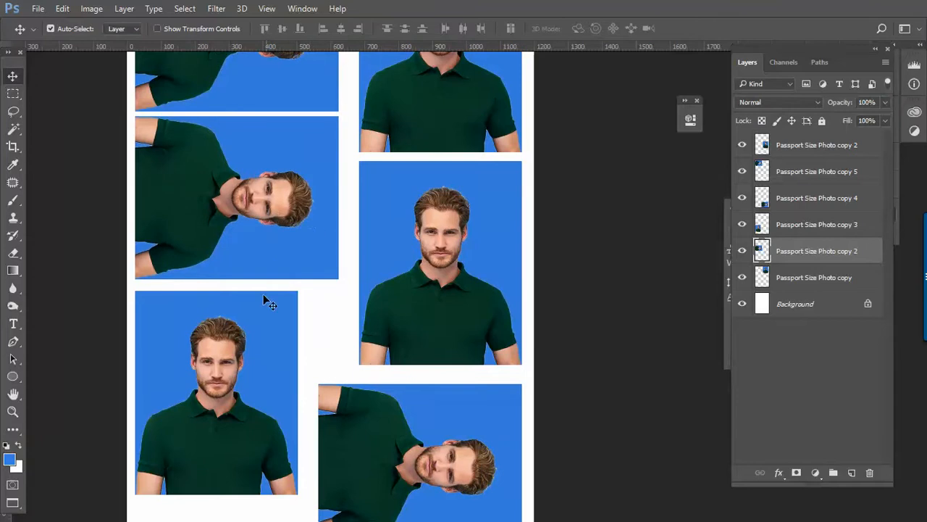
Nudge the upright photo at the lower left up about 20 px and the lower-right rotated photo up about 40 px.
click(278, 357)
key(shift+Up)
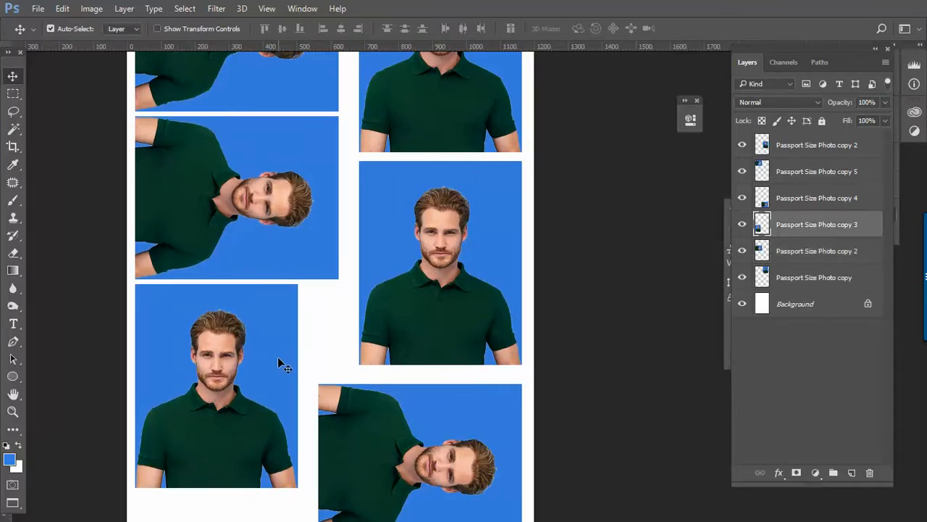
click(418, 436)
key(shift+Up)
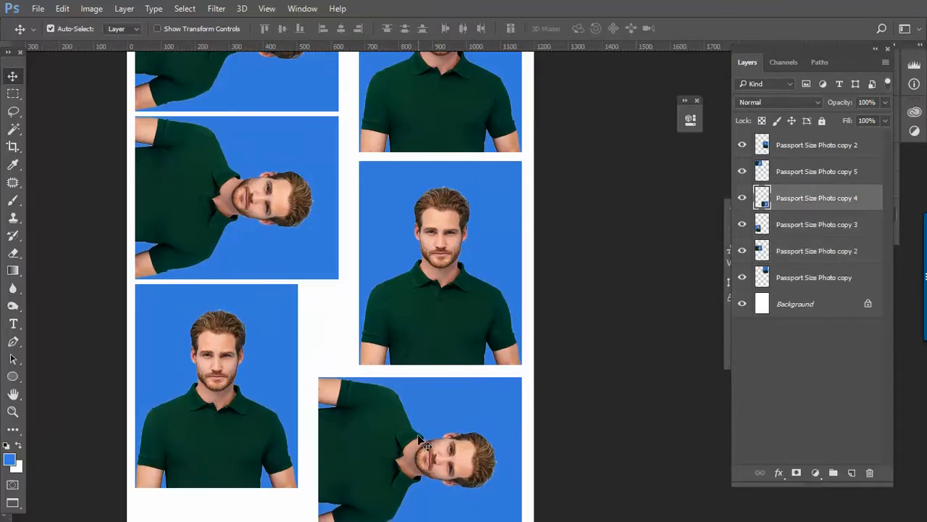
key(shift+Up)
key(shift+Up)
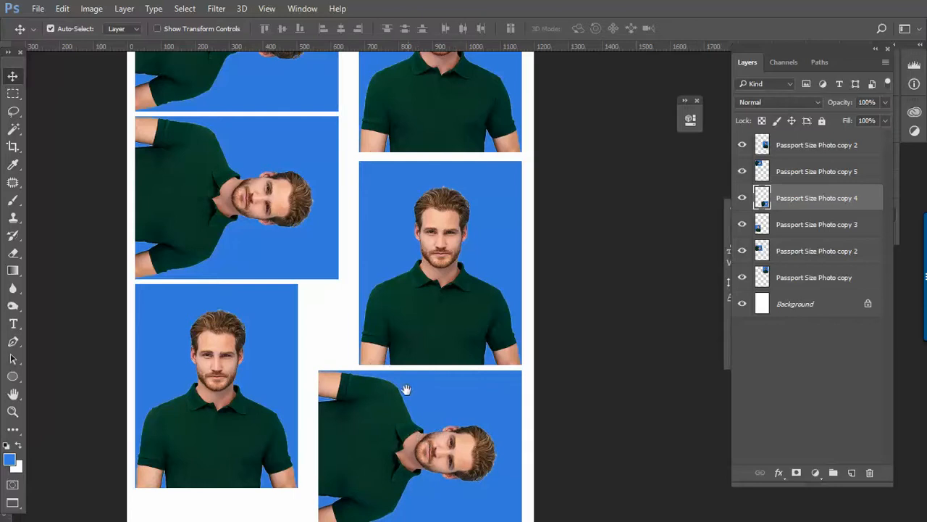
Examine the spacing of the whole photo page in full-screen mode, and return to the standard screen mode.
drag(416, 315, 464, 246)
alt+click(461, 240)
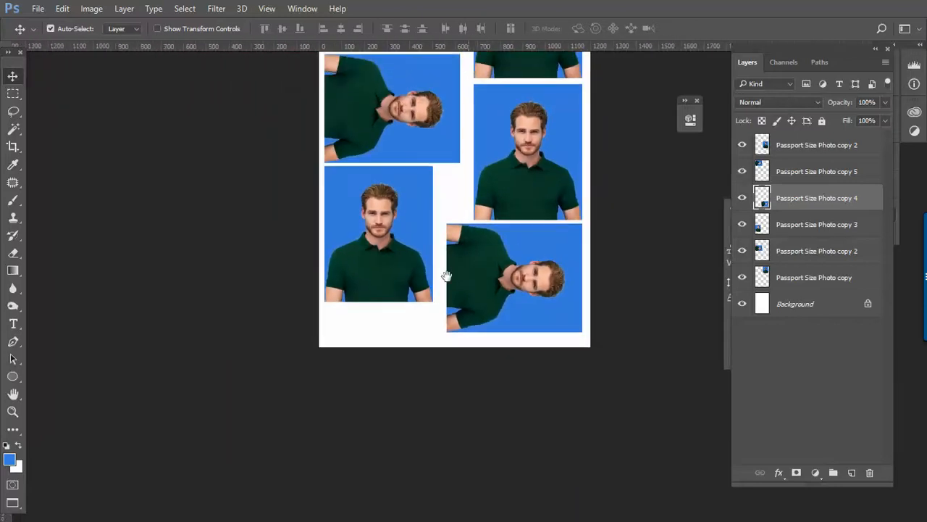
scroll(438, 268, up, 5)
drag(425, 228, 419, 286)
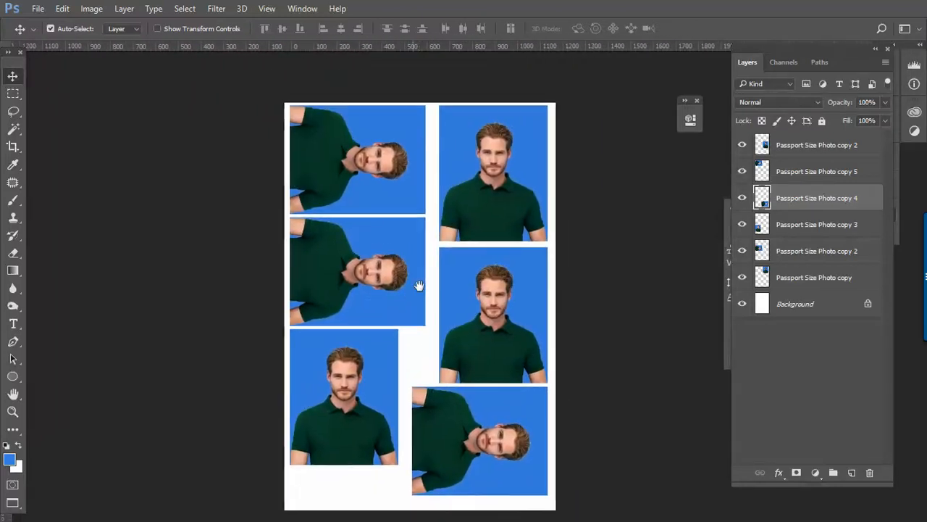
key(ctrl)
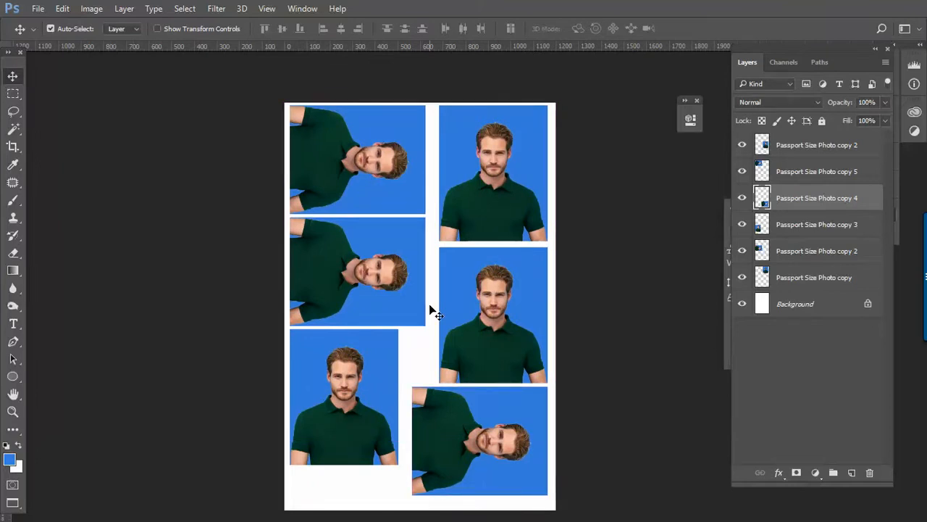
key(f)
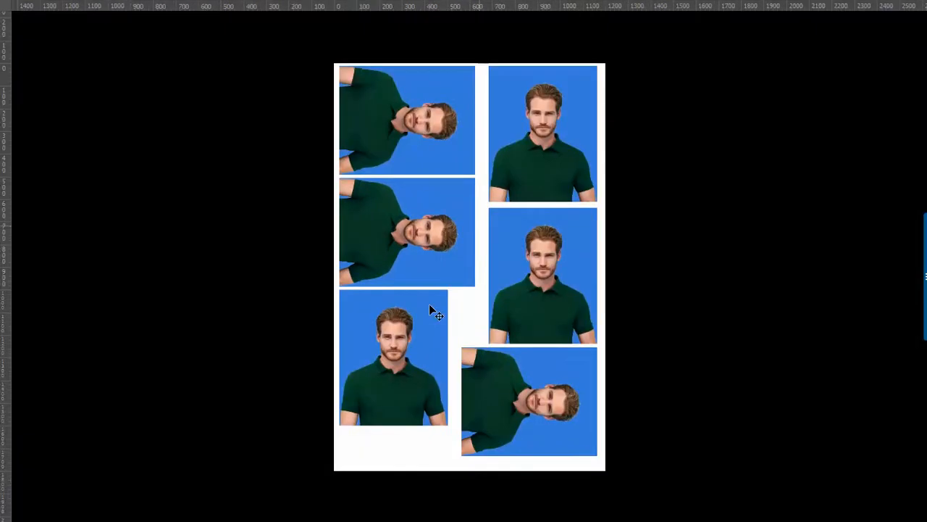
key(f)
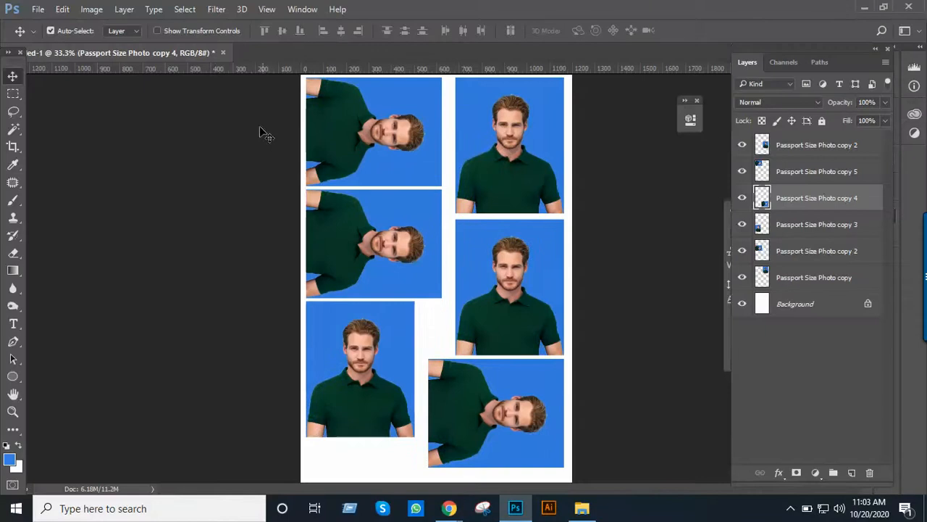
Create a new white RGB document 0.8 inches wide and 1 inch high at 300 pixels/inch.
click(37, 9)
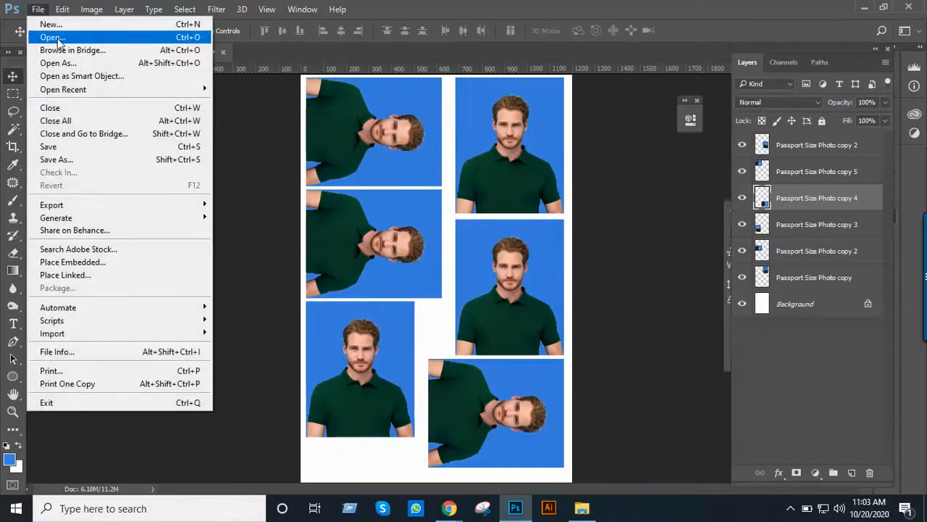
click(50, 24)
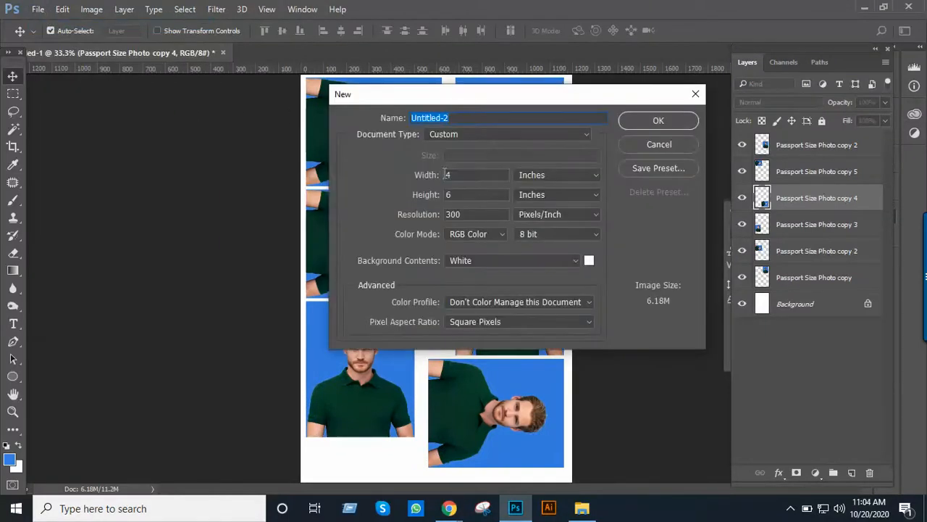
drag(452, 175, 423, 175)
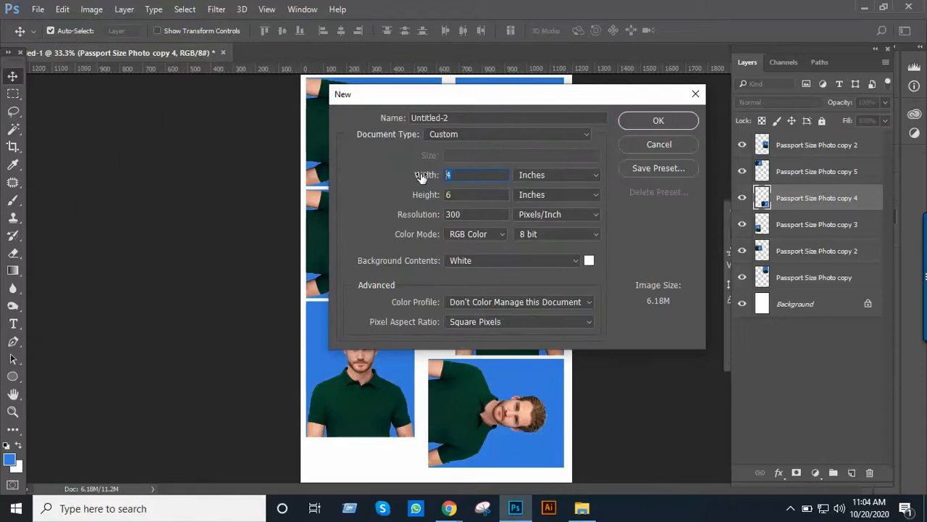
text(0.8)
text(1)
click(668, 123)
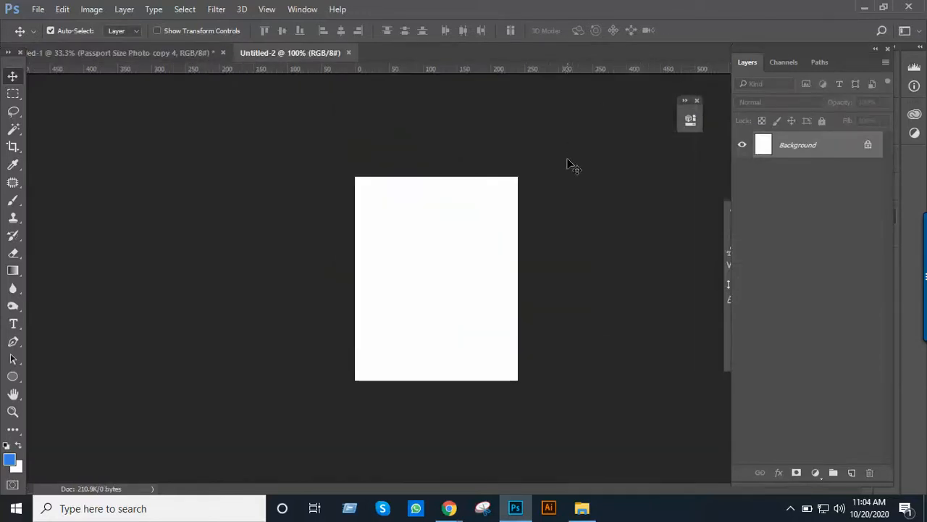
Place Passport Size Photo.jpg from the Class 42 folder into the new document and commit the placement.
click(582, 508)
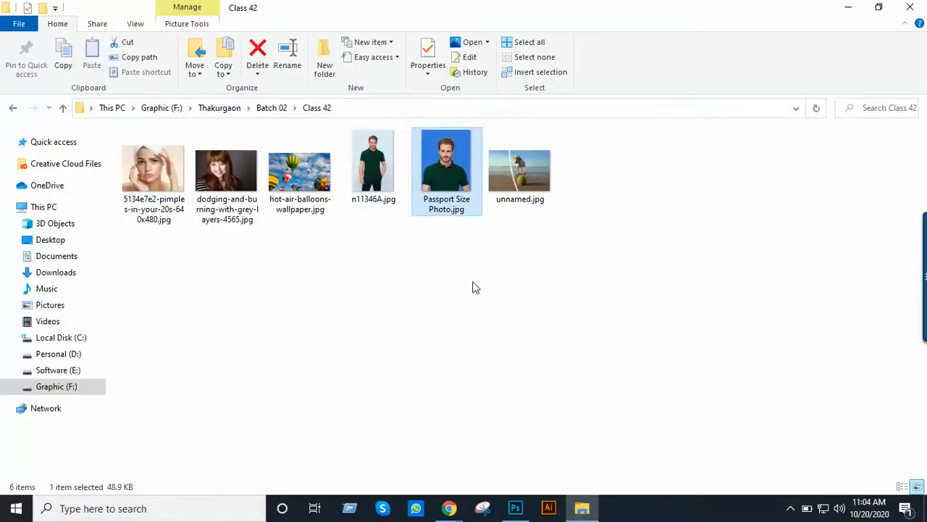
click(471, 254)
drag(450, 174, 435, 369)
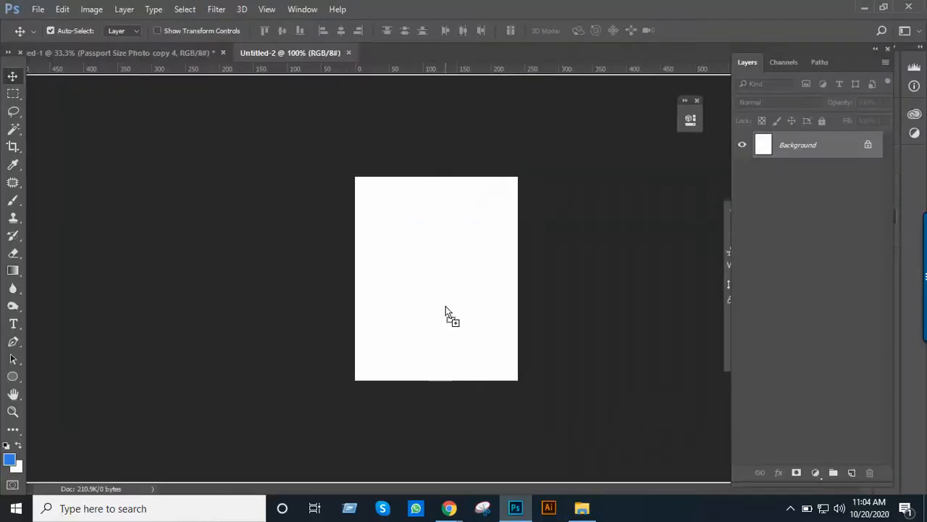
drag(445, 306, 472, 282)
key(Return)
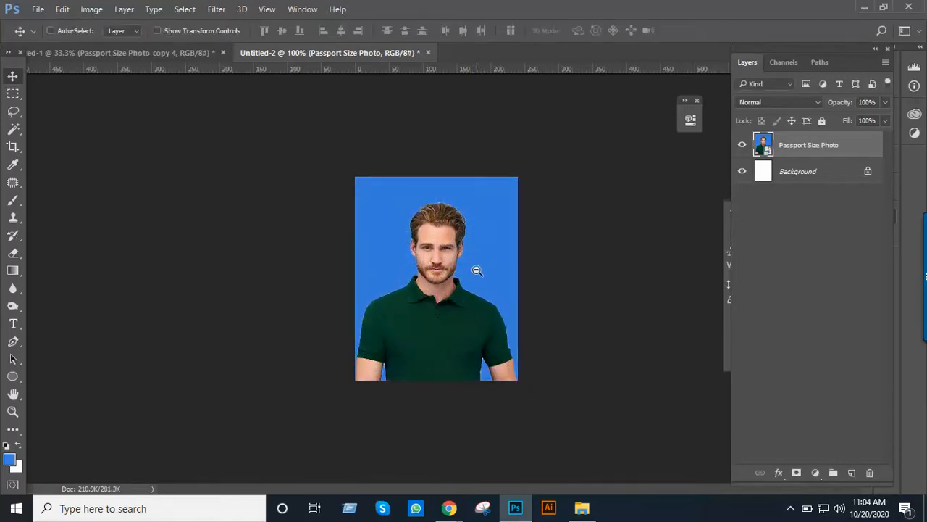
Rasterize the placed photo layer and copy it into the 4 x 6 inch page near the lower-left corner.
alt+click(476, 270)
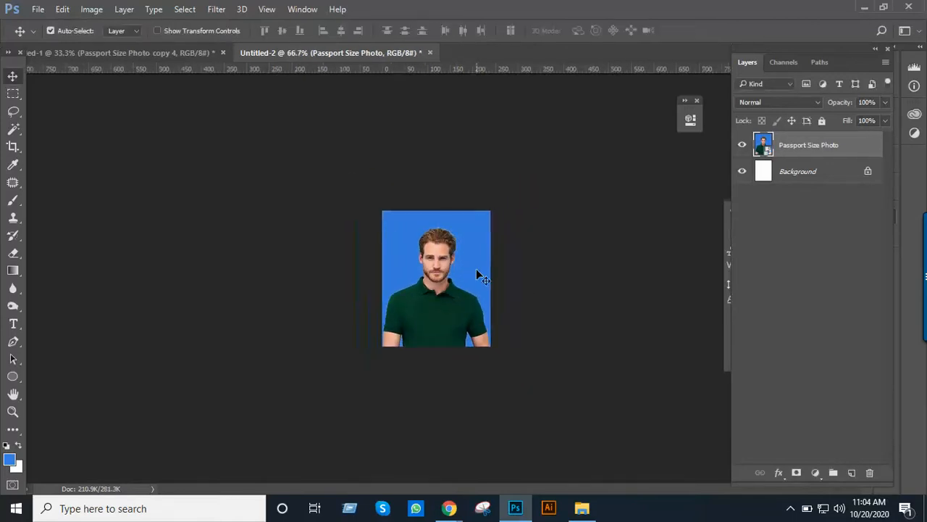
right_click(779, 145)
click(543, 300)
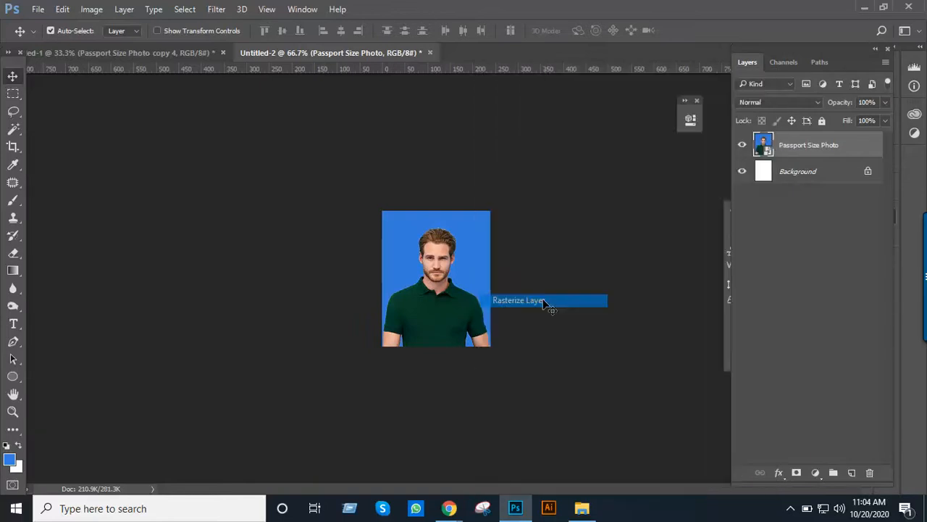
ctrl+click(482, 276)
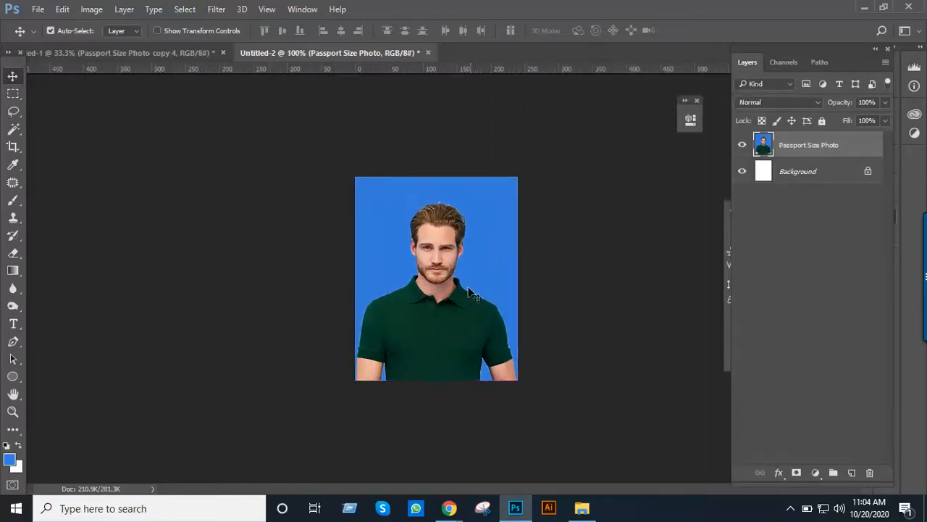
drag(469, 291, 362, 430)
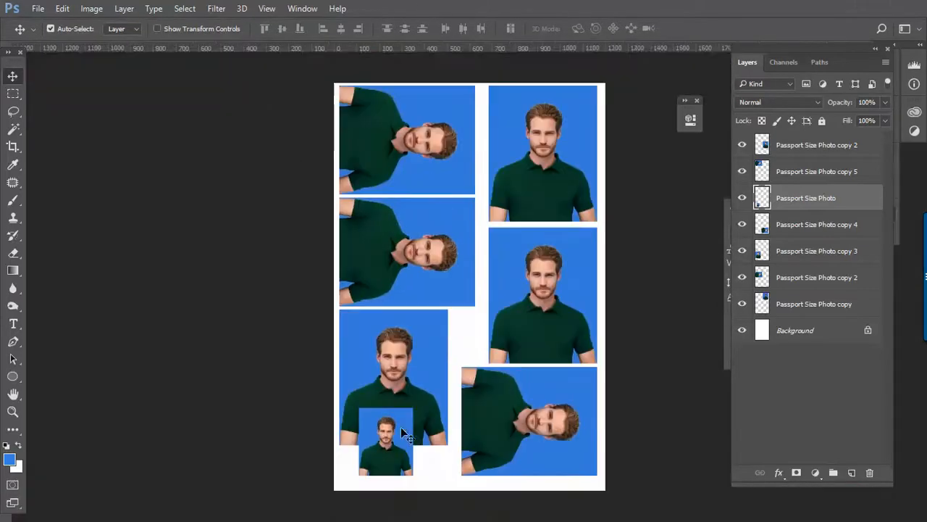
Rotate the small photo 90° and position it over the empty strip below the left column's upright photo.
drag(401, 426, 401, 332)
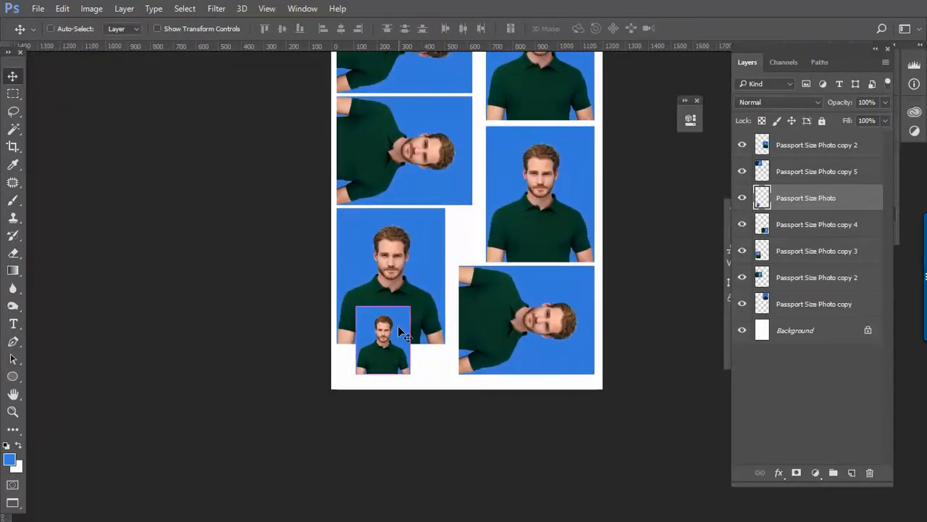
key(ctrl+t)
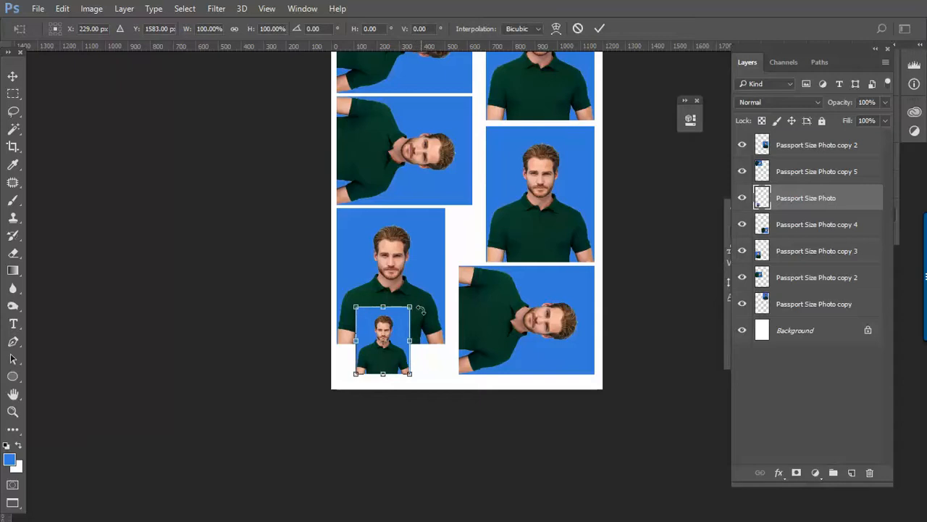
drag(418, 313, 444, 400)
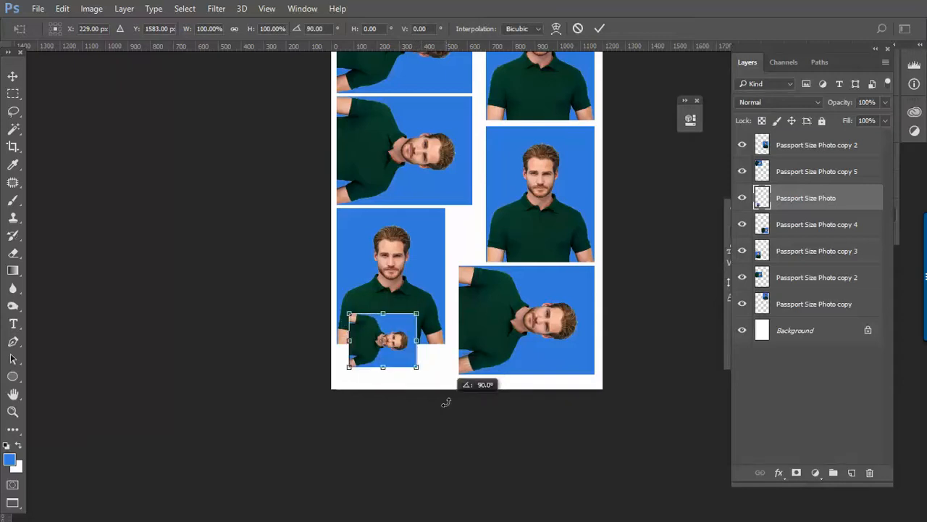
drag(399, 343, 389, 359)
key(Return)
drag(452, 307, 437, 362)
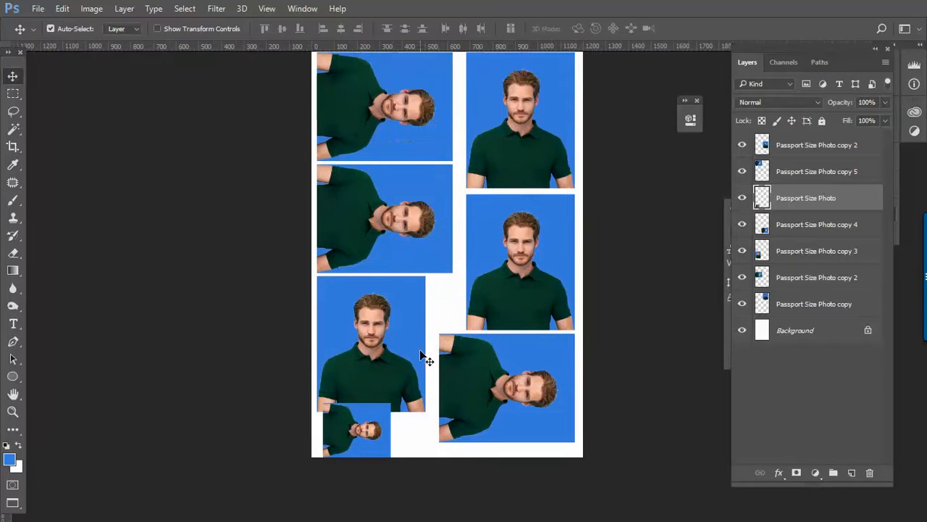
drag(362, 434, 392, 433)
Delete the large lower-right rotated photo and put two small rotated copies side by side in its place.
click(500, 418)
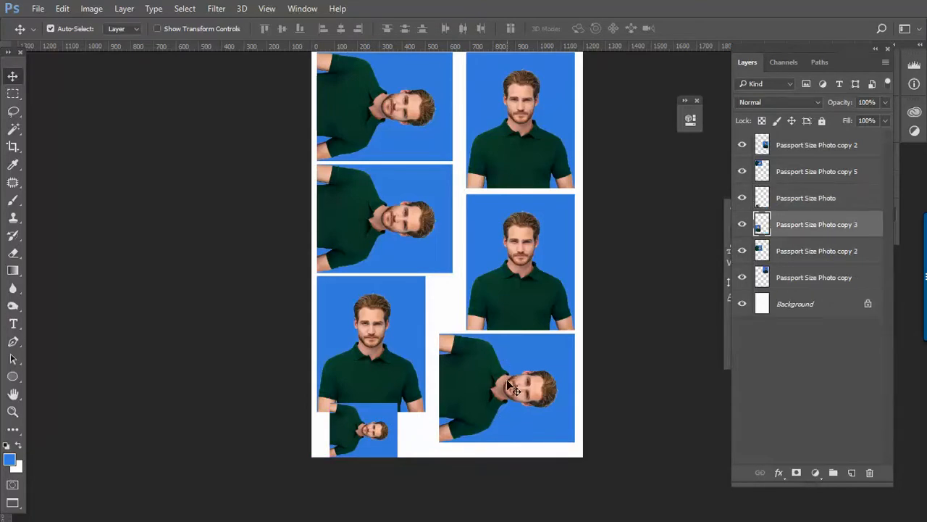
key(Delete)
drag(379, 436, 548, 371)
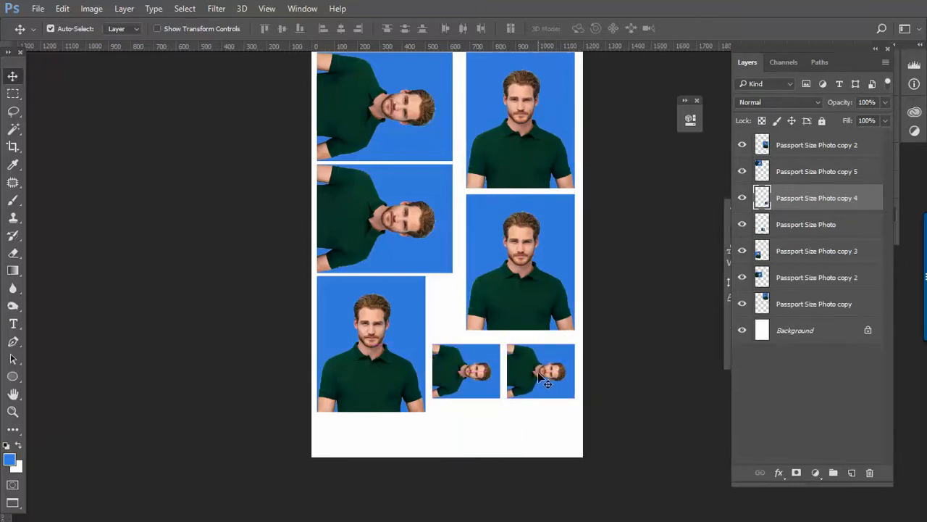
Duplicate both small rotated photos directly below themselves to form a two-by-two grid.
click(545, 382)
click(467, 371)
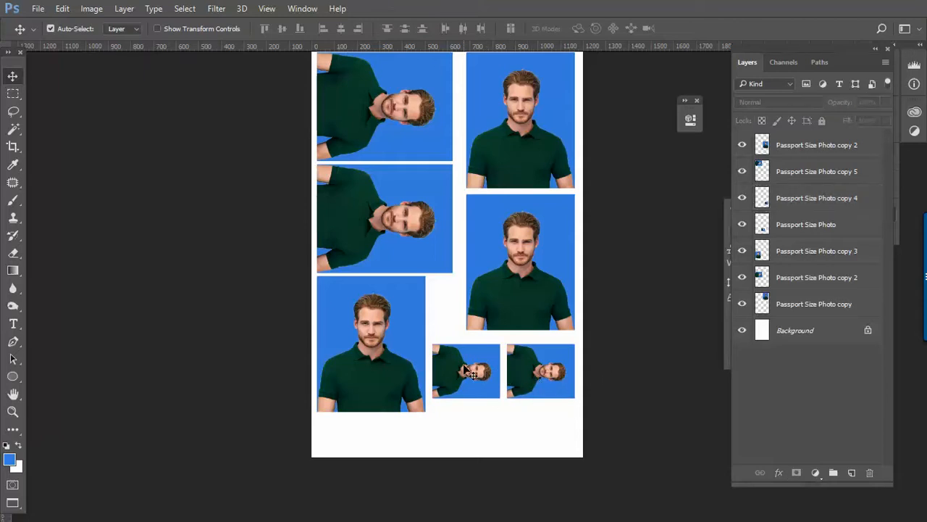
shift+click(544, 381)
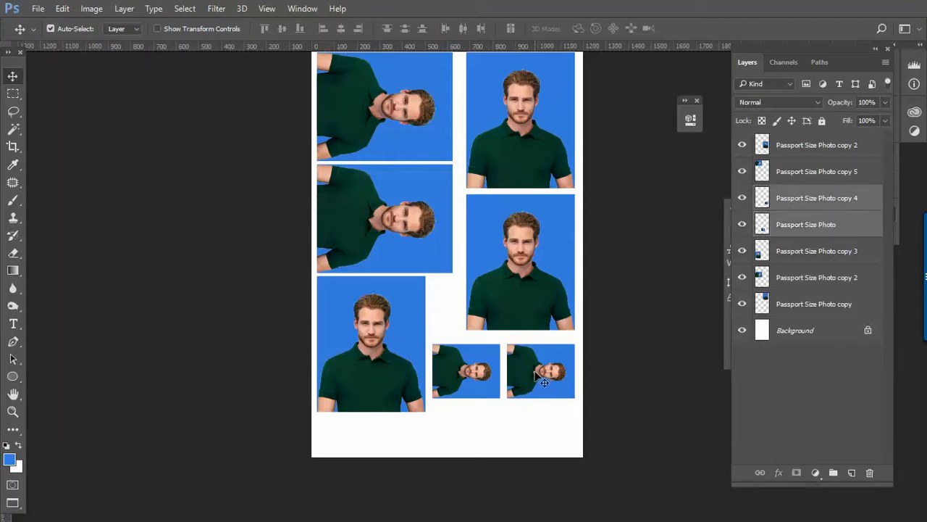
drag(544, 382, 542, 433)
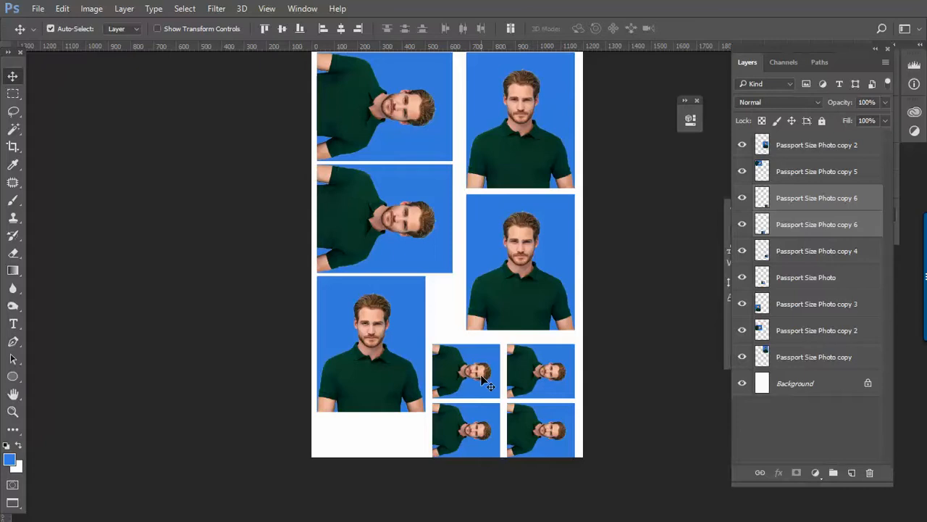
Select all four small photos, nudge them up about 25 px from the page's lower edge, and deselect them.
ctrl+shift+click(485, 380)
ctrl+shift+click(528, 387)
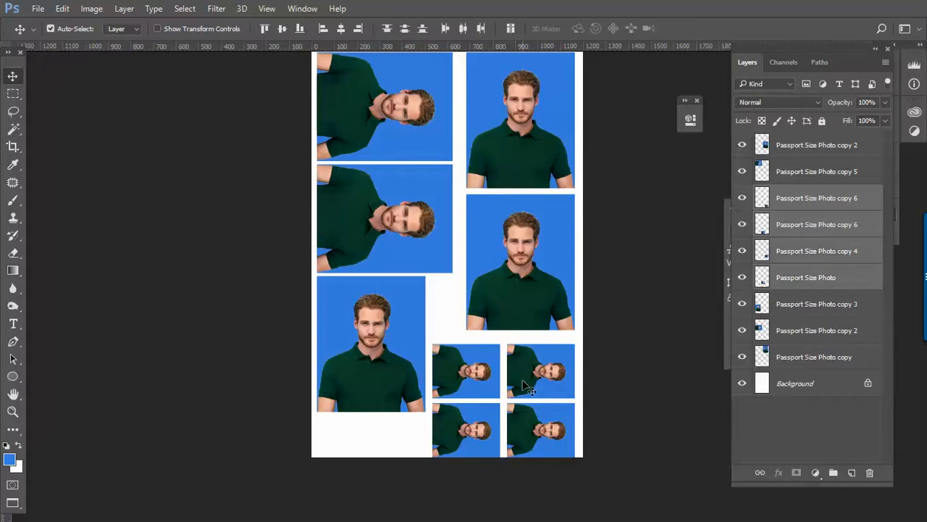
key(Up)
key(Up)
key(Up)
key(Up)
key(Up)
key(Up)
key(Up)
key(Up)
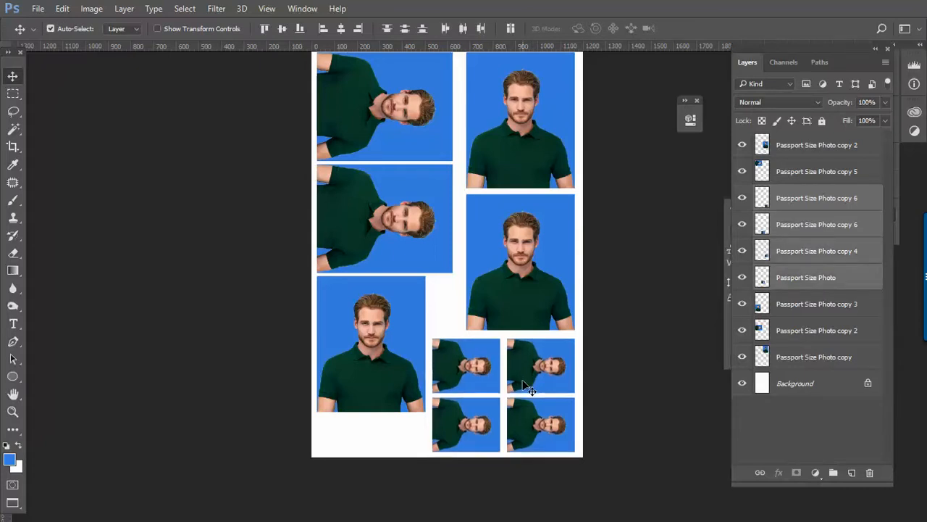
key(Up)
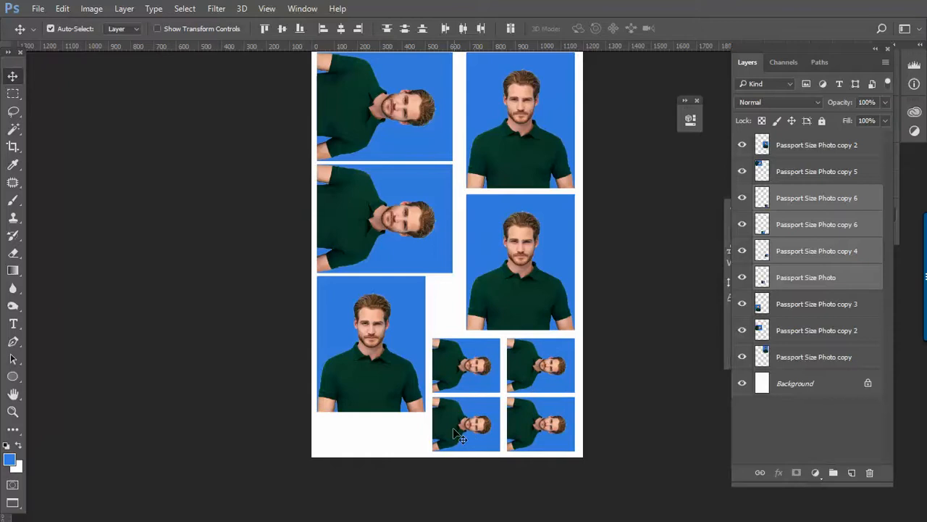
click(420, 431)
scroll(482, 282, down, 1)
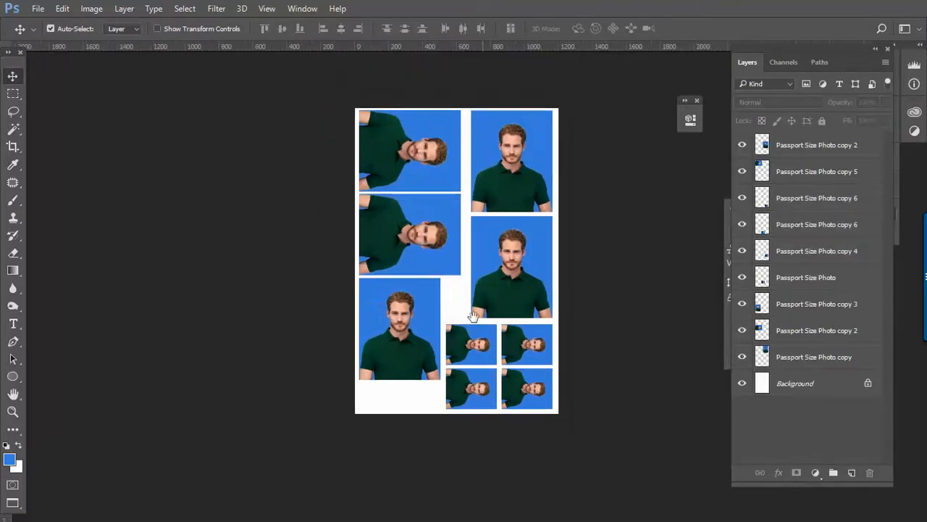
drag(482, 283, 472, 324)
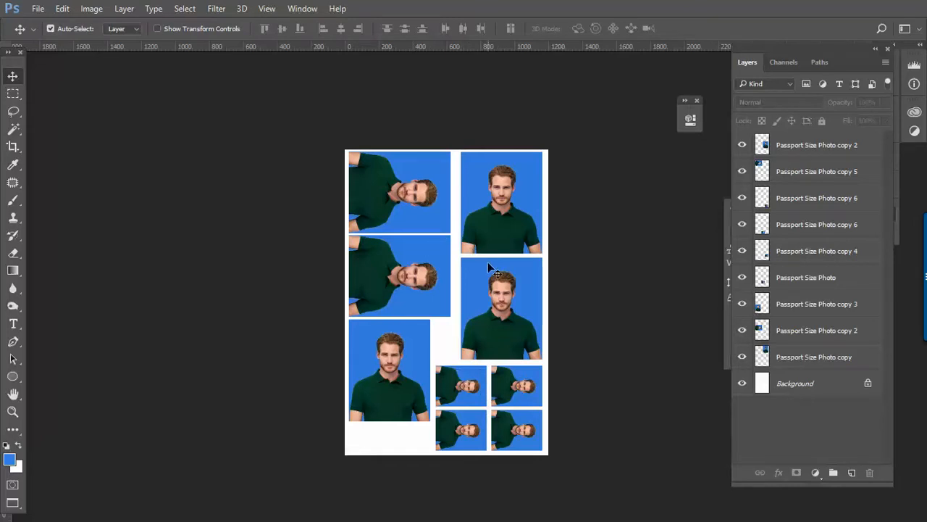
scroll(421, 304, down, 2)
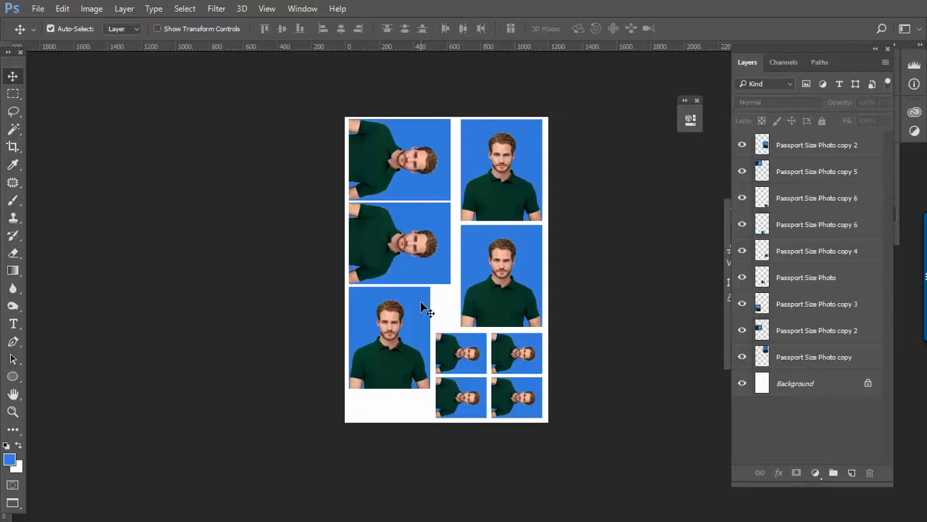
scroll(421, 305, up, 1)
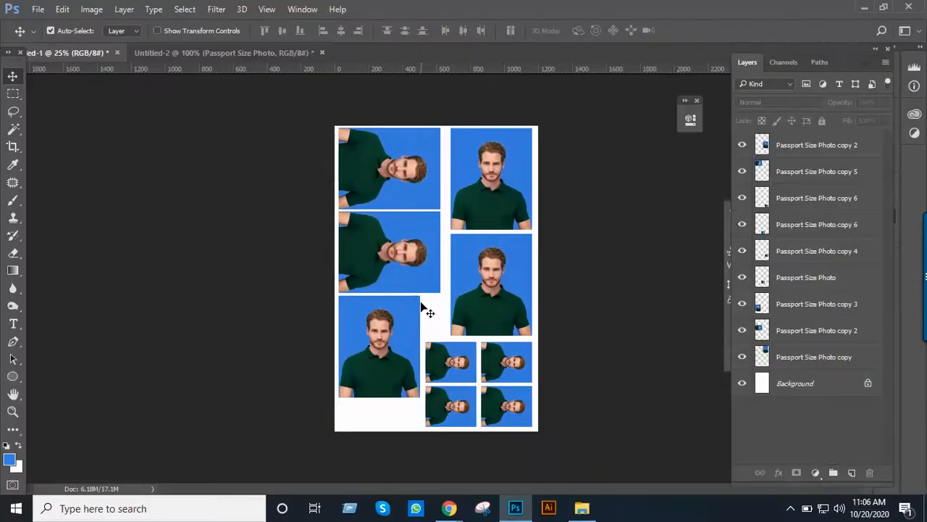
mouse_move(449, 508)
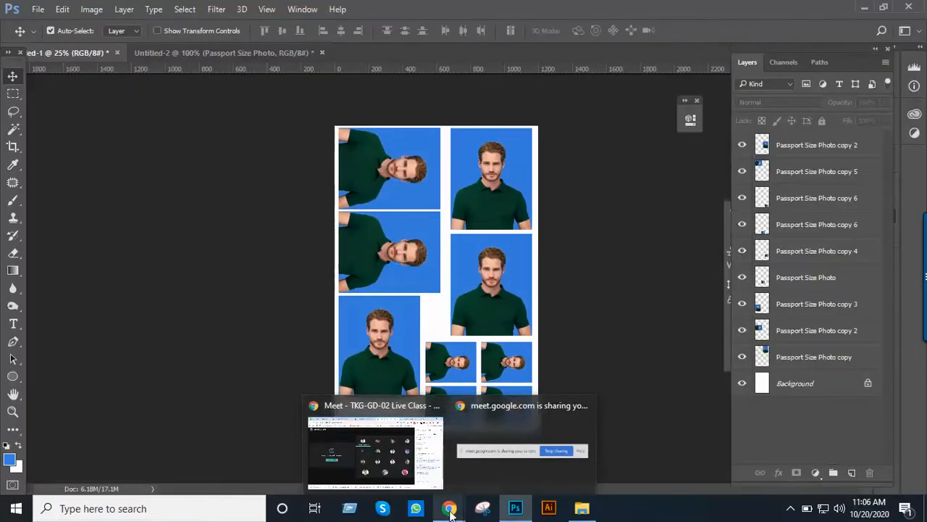
click(415, 469)
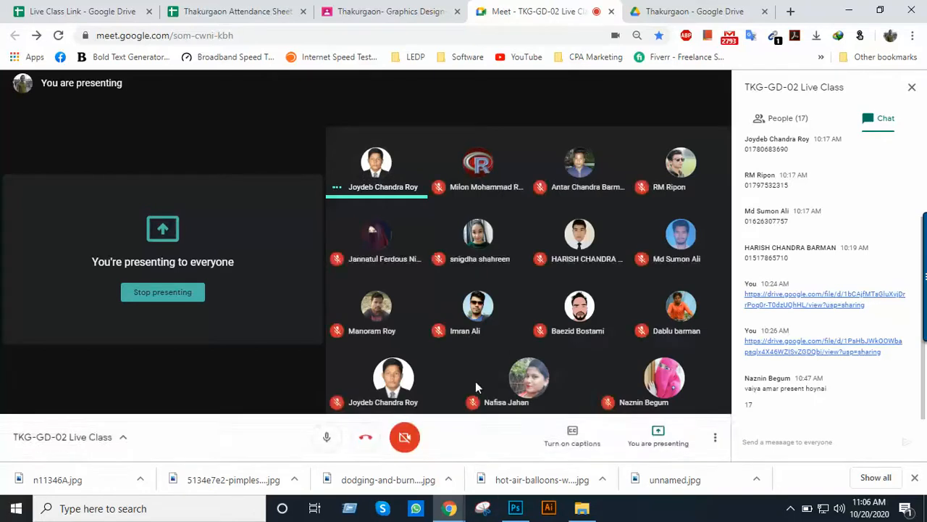
click(515, 508)
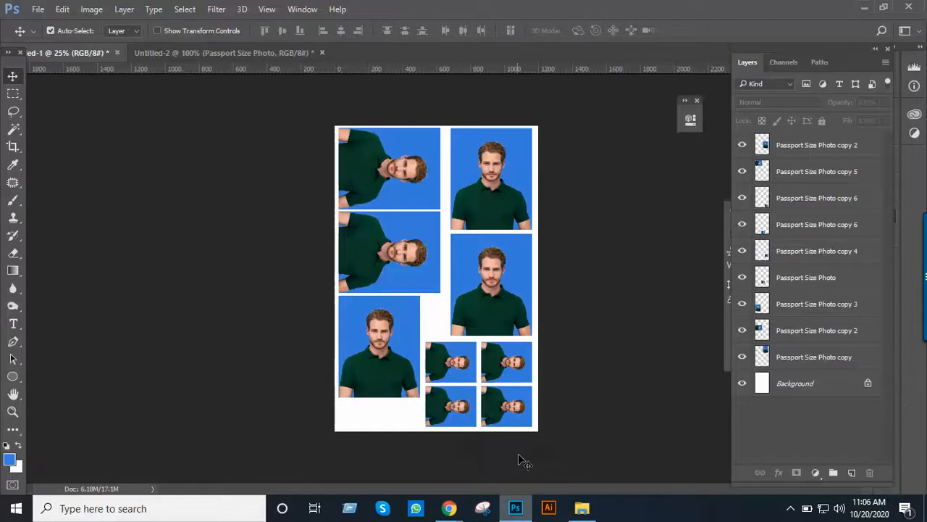
Save the photo sheet as a JPEG named 4R Size in the Class 42 folder with the default JPEG options.
click(37, 9)
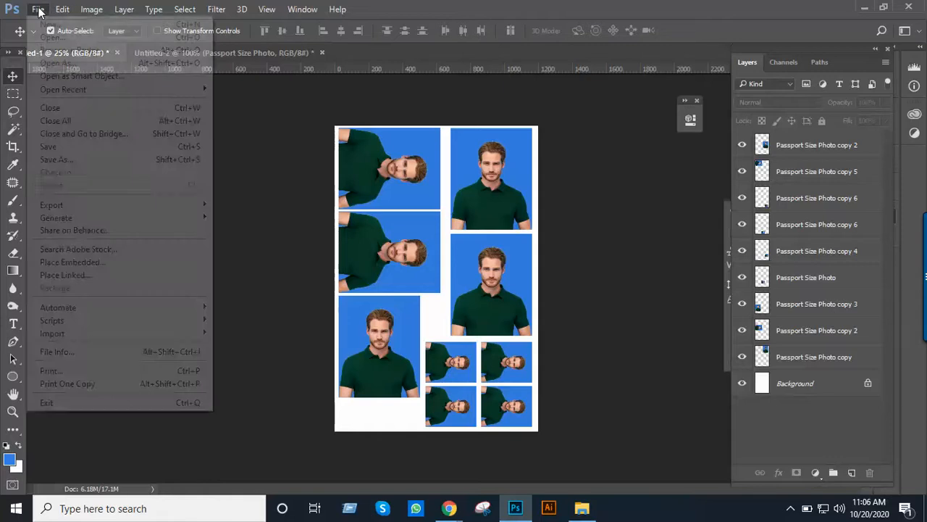
click(90, 159)
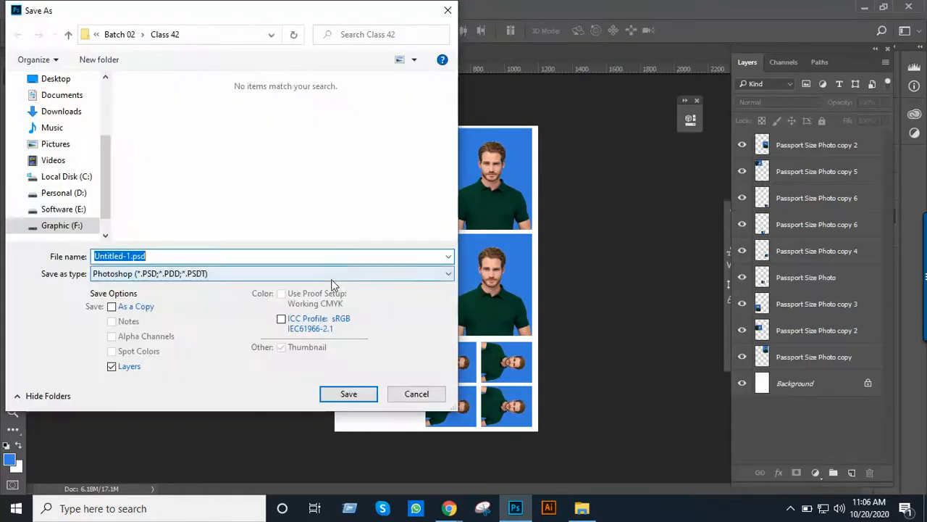
click(331, 275)
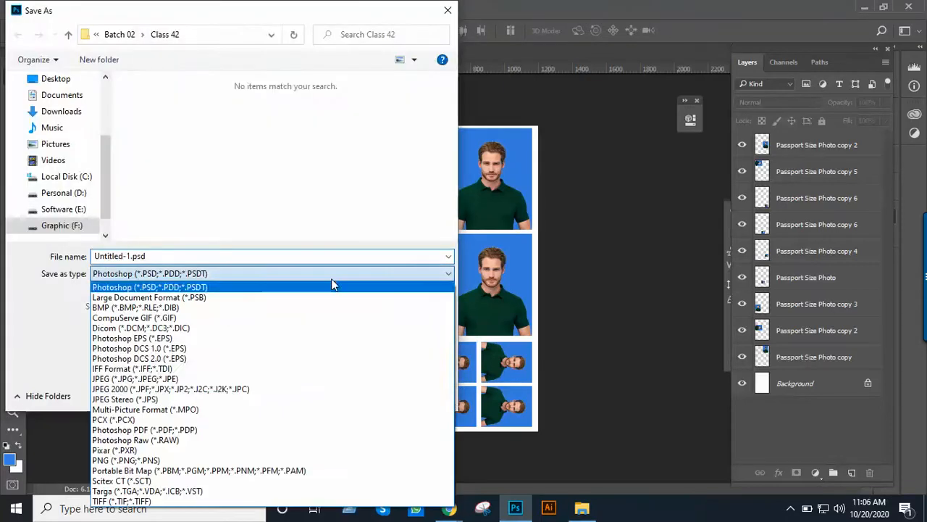
click(268, 378)
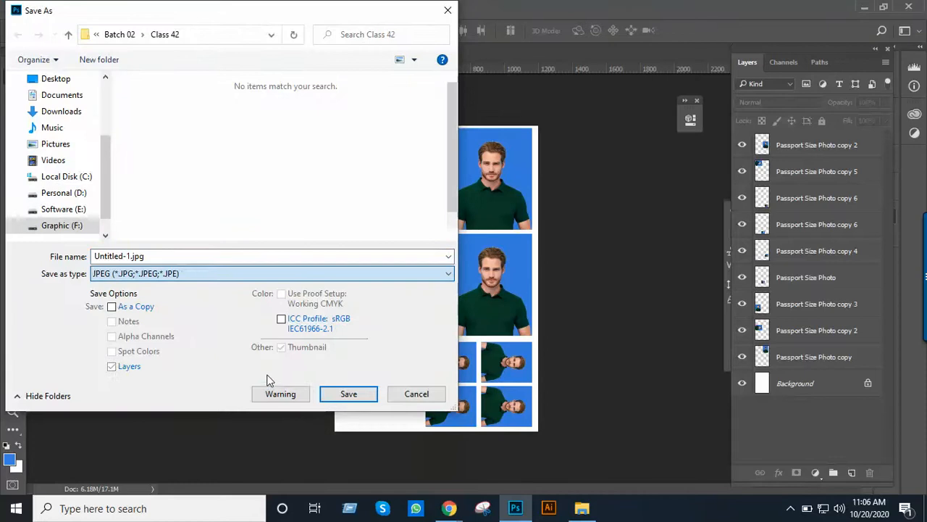
double_click(164, 255)
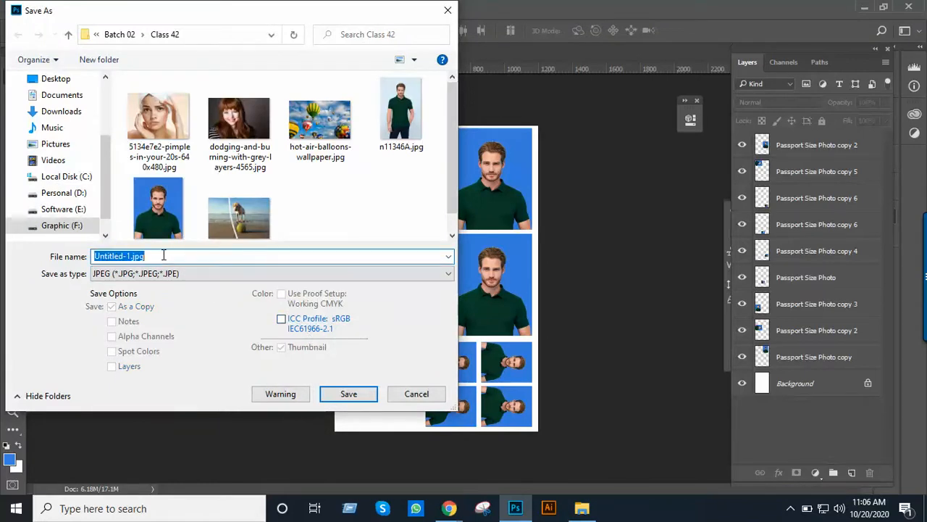
text(4)
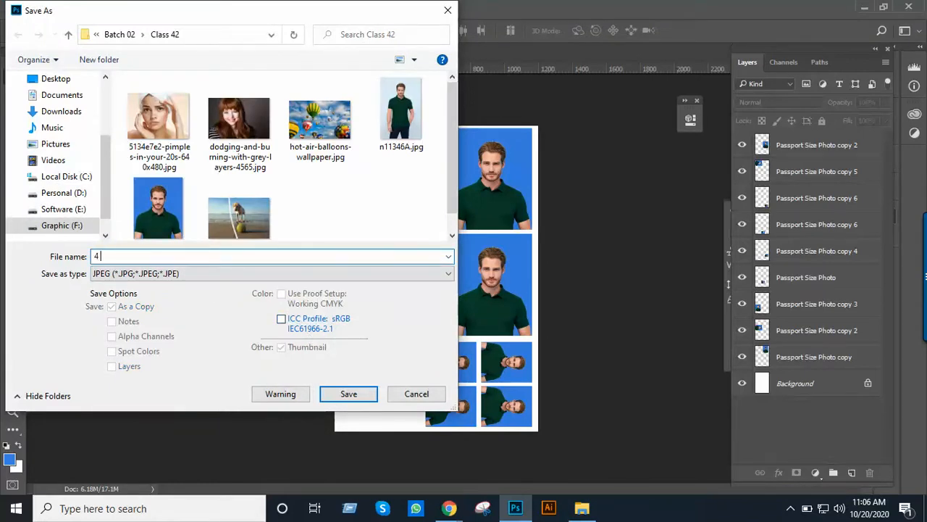
text(R Size)
key(Return)
key(Return)
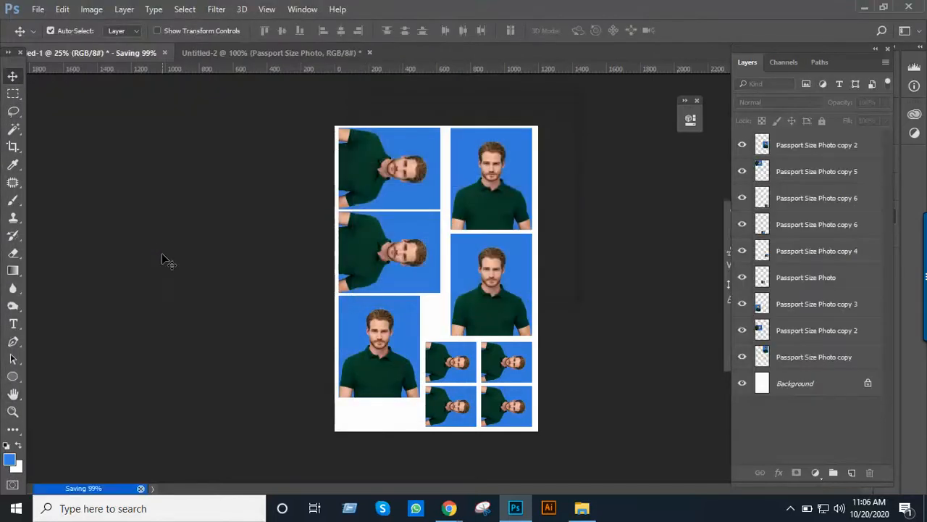
Close the photo sheet Untitled-1 and the passport photo document Untitled-2 without saving their changes.
key(ctrl+w)
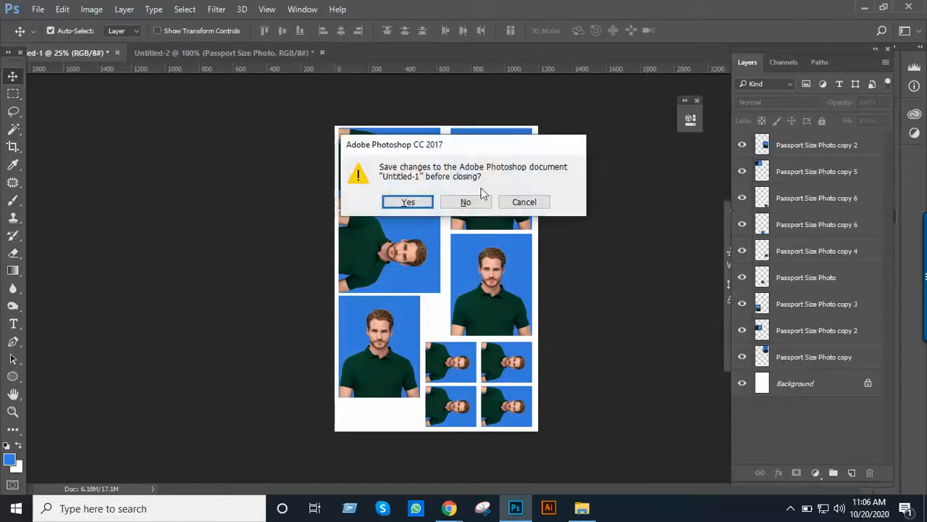
click(476, 201)
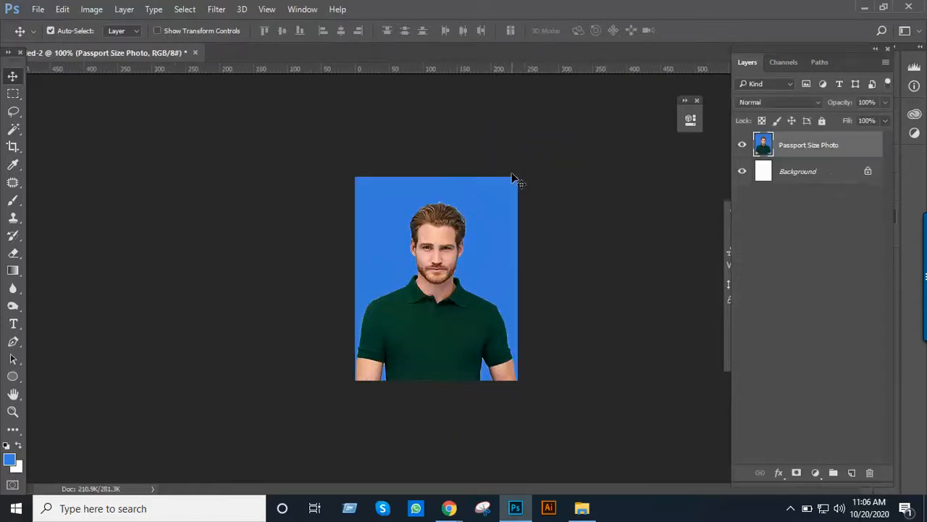
key(ctrl+w)
click(470, 202)
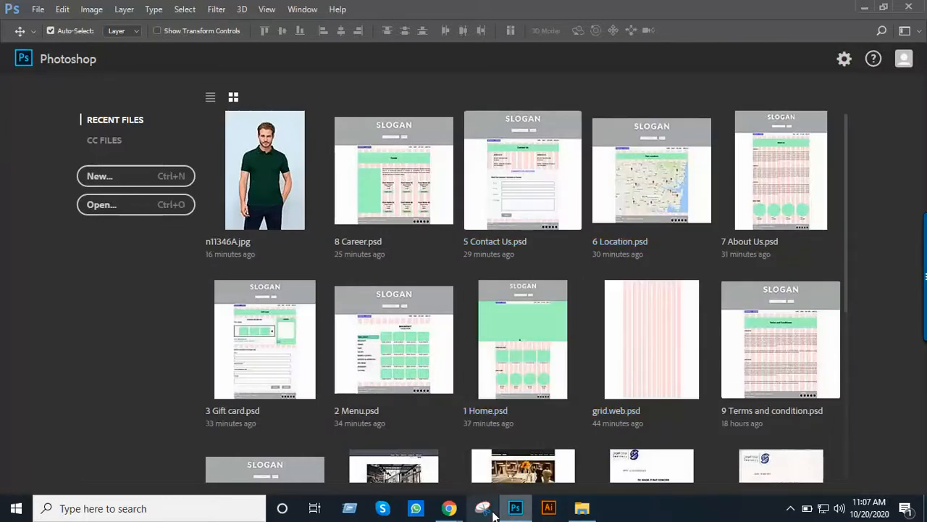
mouse_move(450, 511)
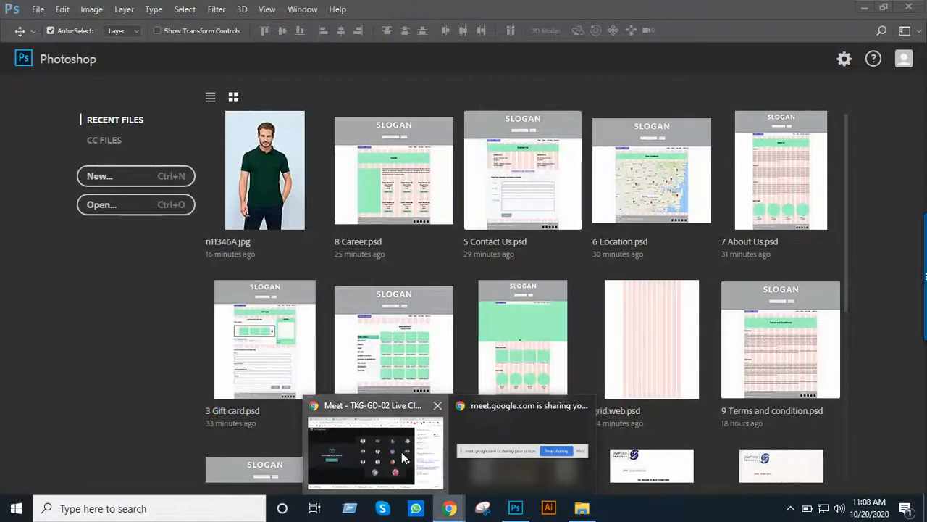
click(401, 453)
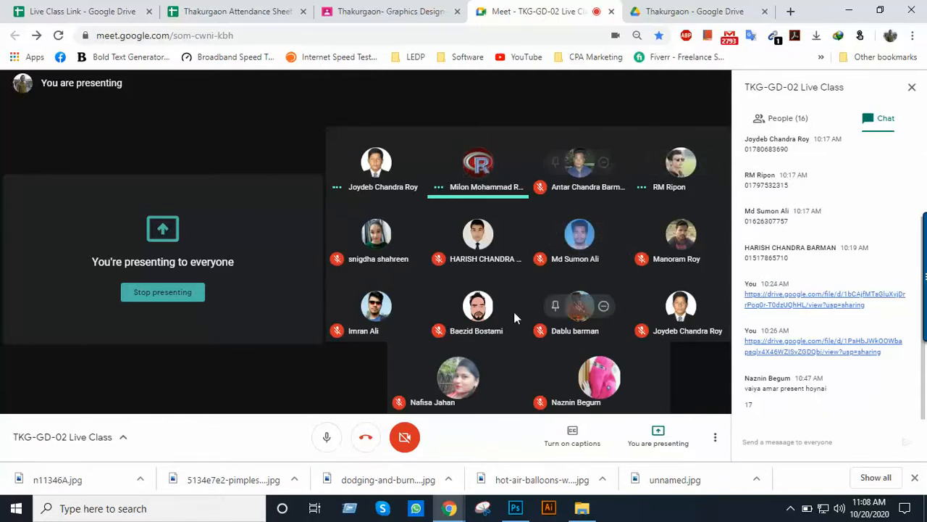
mouse_move(515, 511)
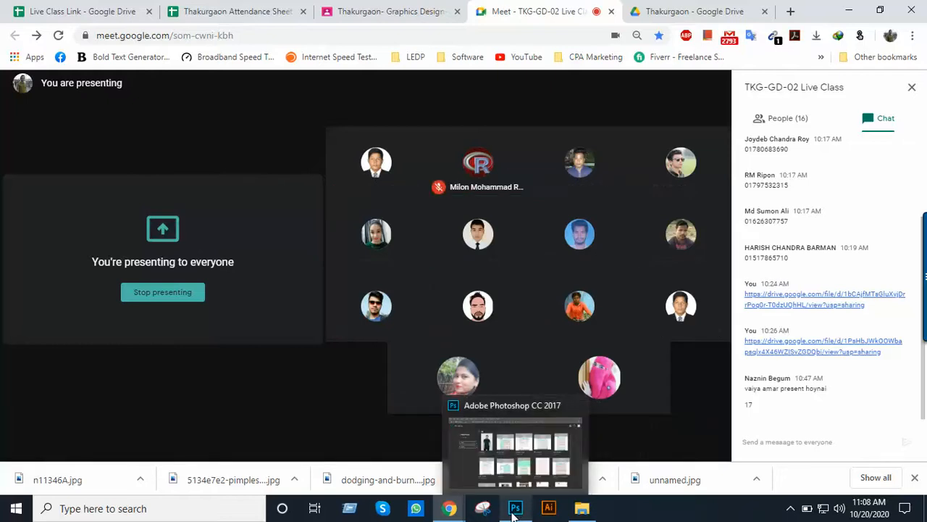
click(506, 396)
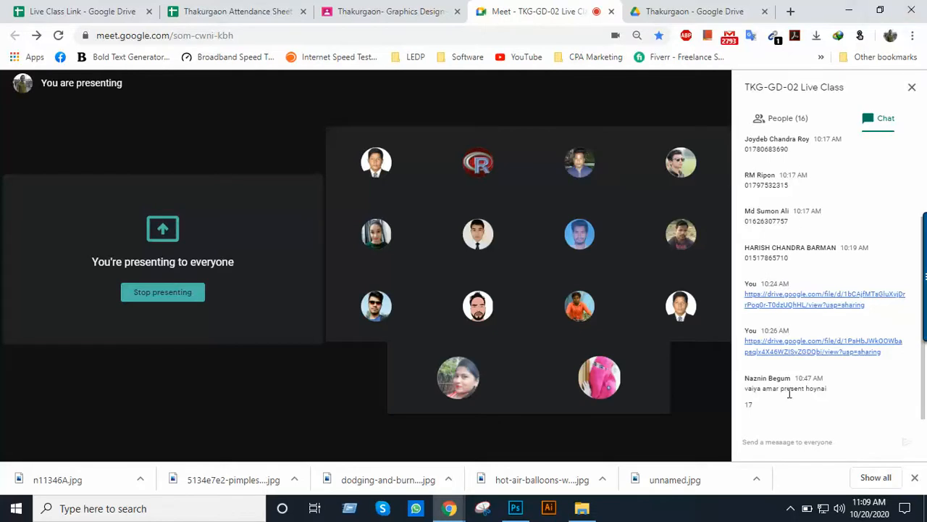
click(515, 508)
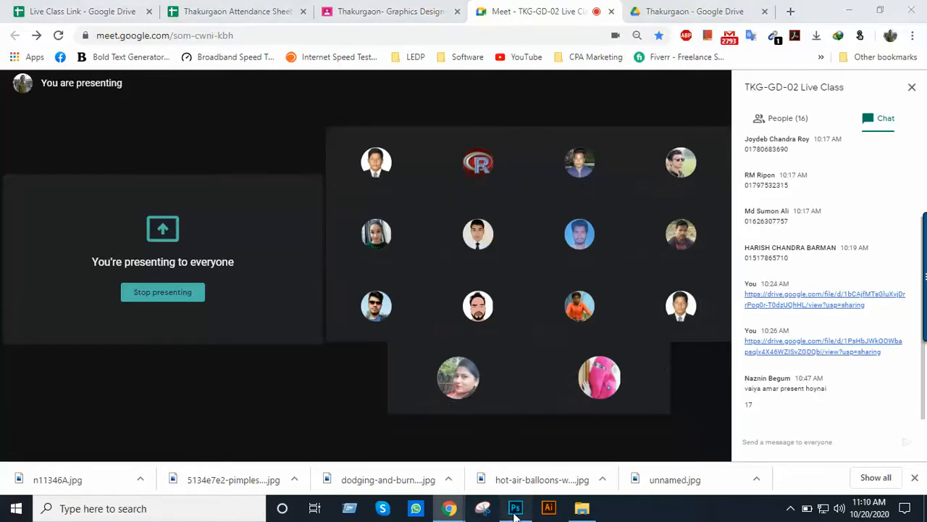
click(592, 508)
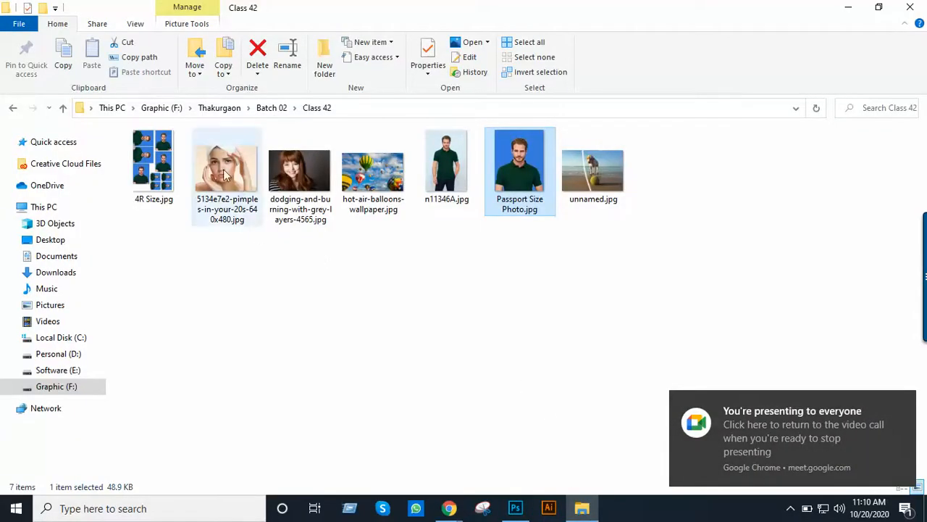
drag(225, 174, 246, 224)
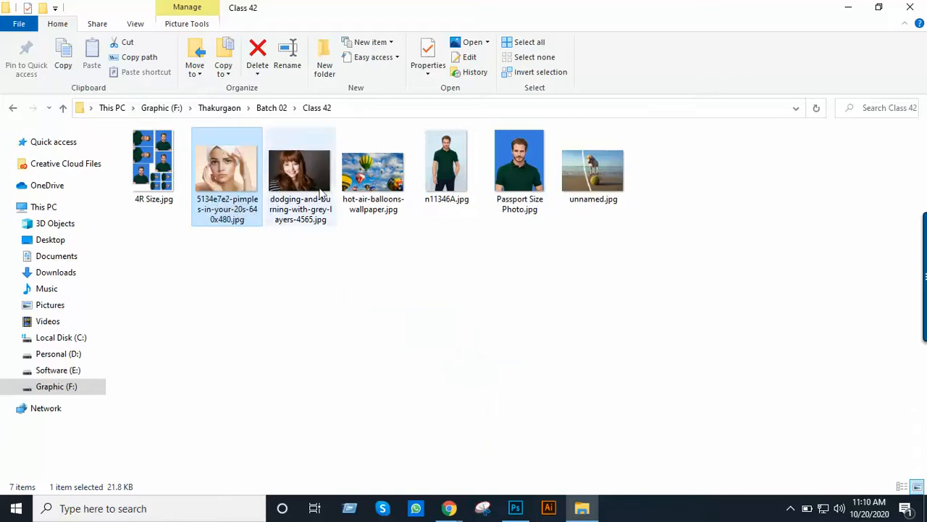
click(359, 190)
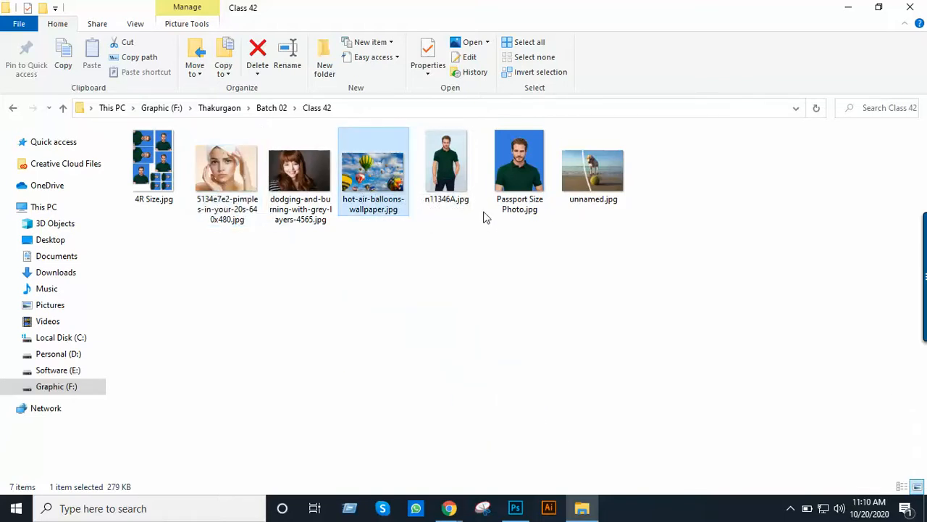
Switch to Photoshop and open 5134e7e2-pimples-in-your-20s-640x480.jpg, hot-air-balloons-wallpaper.jpg and unnamed.jpg together from the Class 42 folder.
click(515, 508)
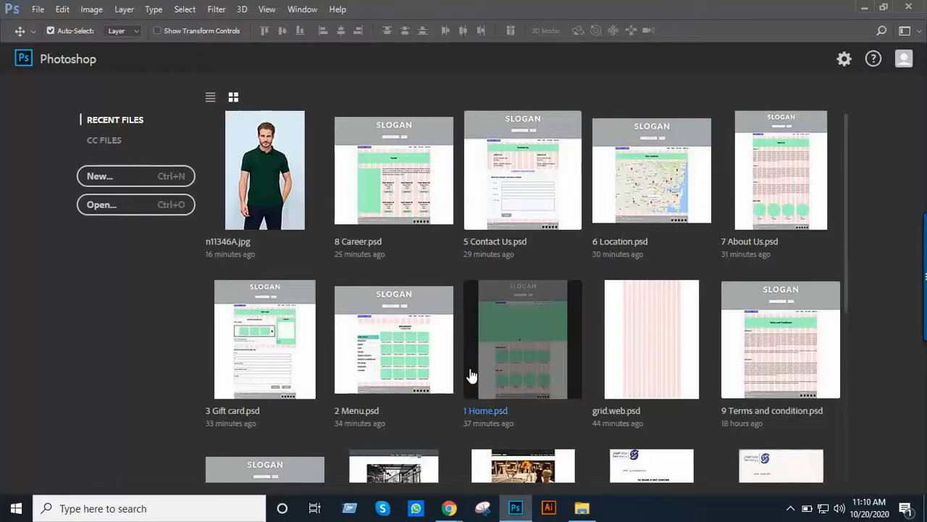
key(ctrl+o)
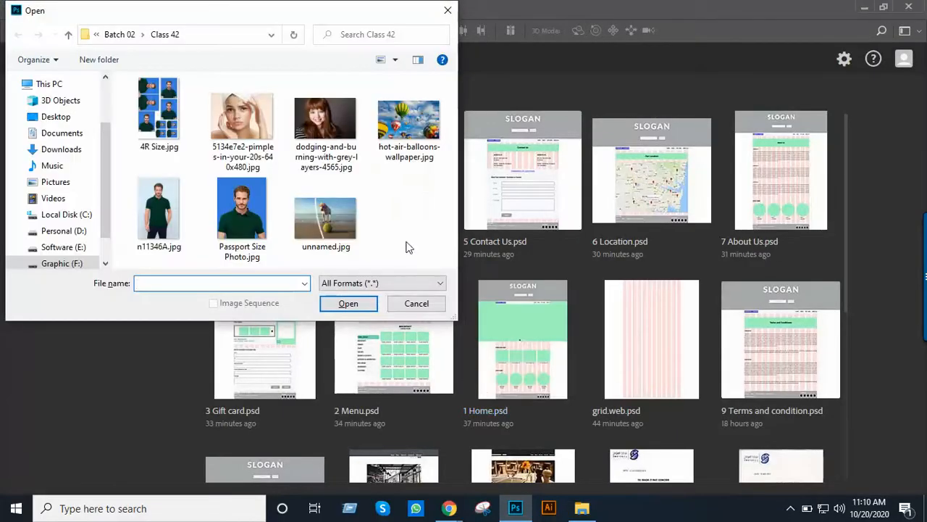
click(249, 128)
ctrl+click(408, 123)
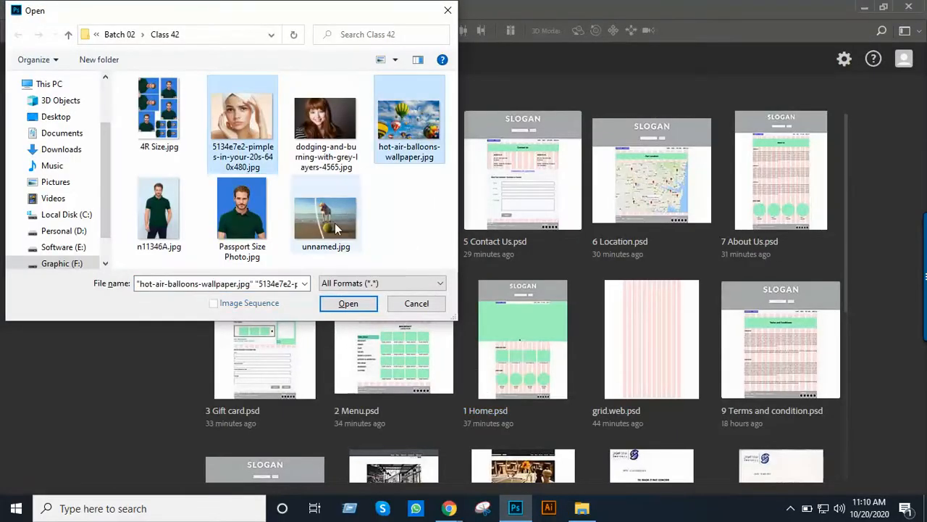
ctrl+click(334, 224)
click(353, 306)
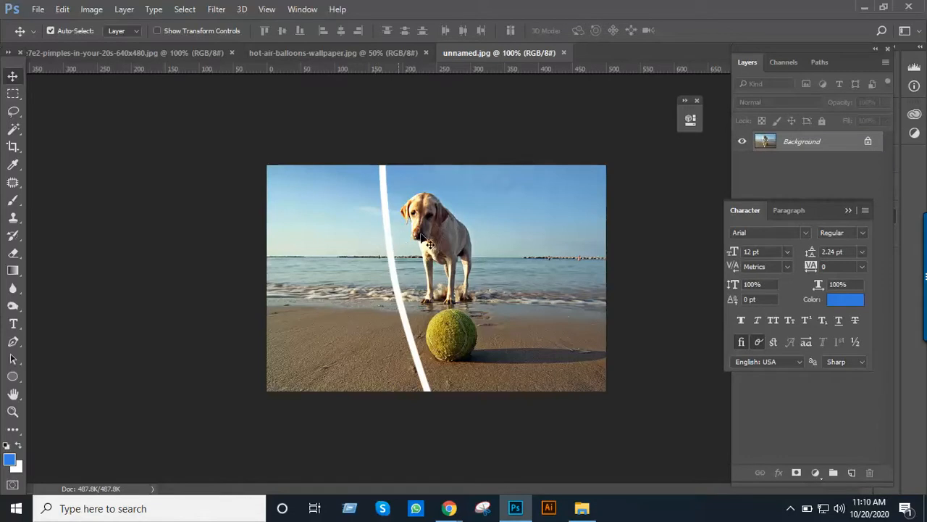
Unlock the Background layer of the dog-on-the-beach photo unnamed.jpg so it becomes an editable layer.
key(ctrl+space)
click(468, 237)
drag(466, 234, 447, 226)
drag(446, 267, 466, 218)
ctrl+alt+click(467, 218)
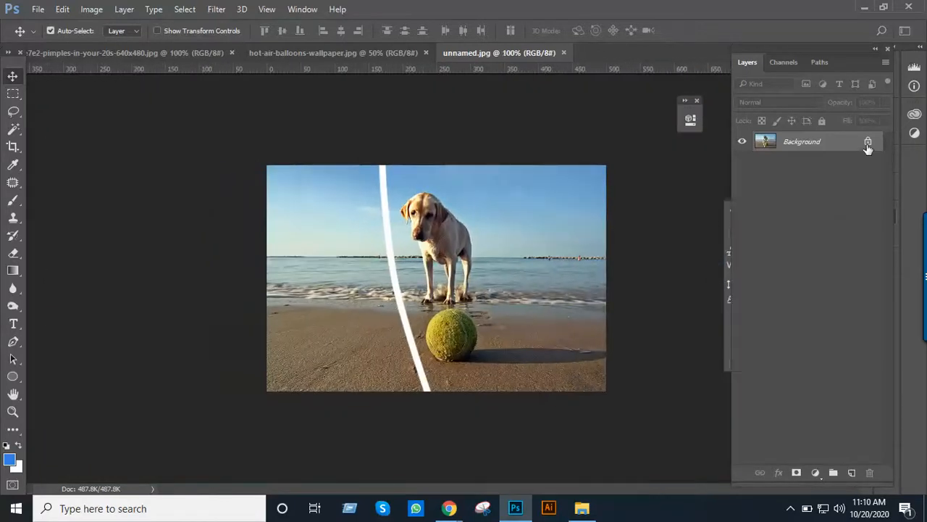
click(868, 141)
Activate the Clone Stamp Tool for the dog-on-the-beach photo and reduce its brush size to 30.
ctrl+click(491, 232)
drag(473, 350, 446, 292)
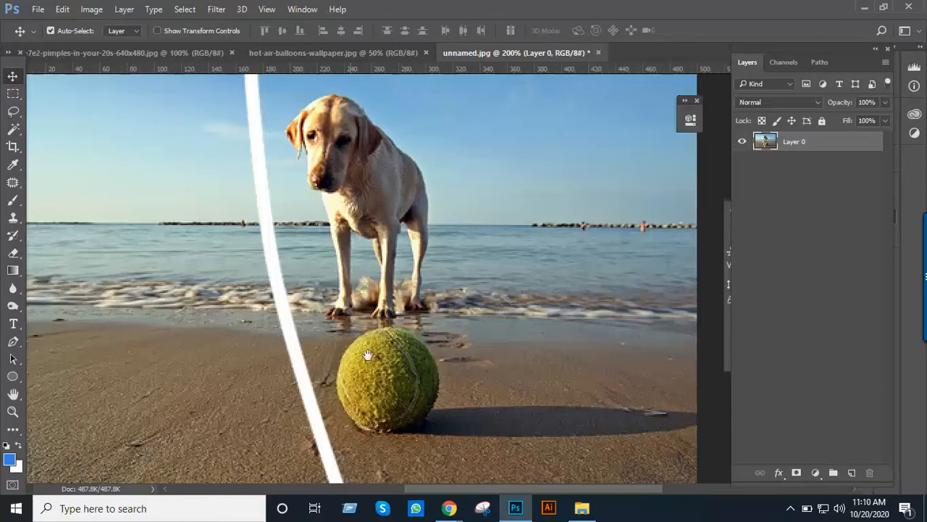
drag(366, 356, 468, 321)
scroll(417, 330, up, 2)
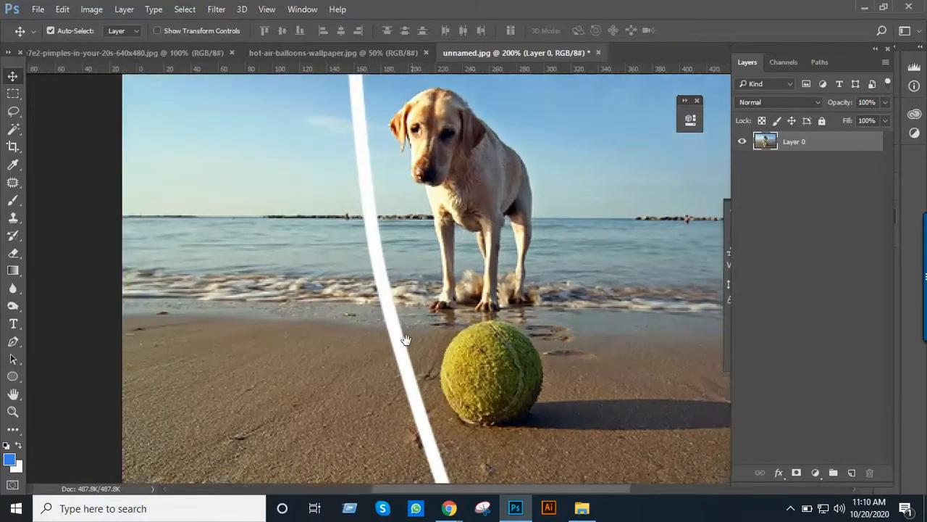
drag(409, 338, 450, 297)
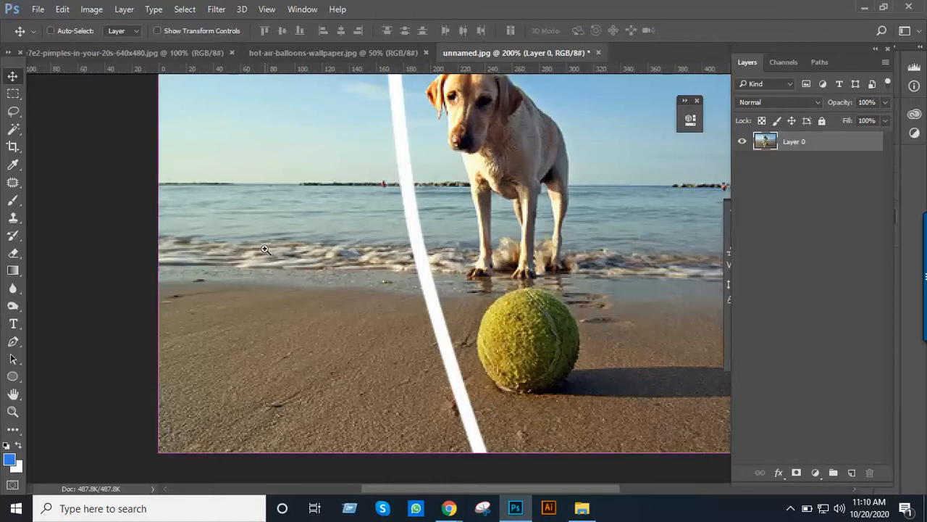
click(18, 225)
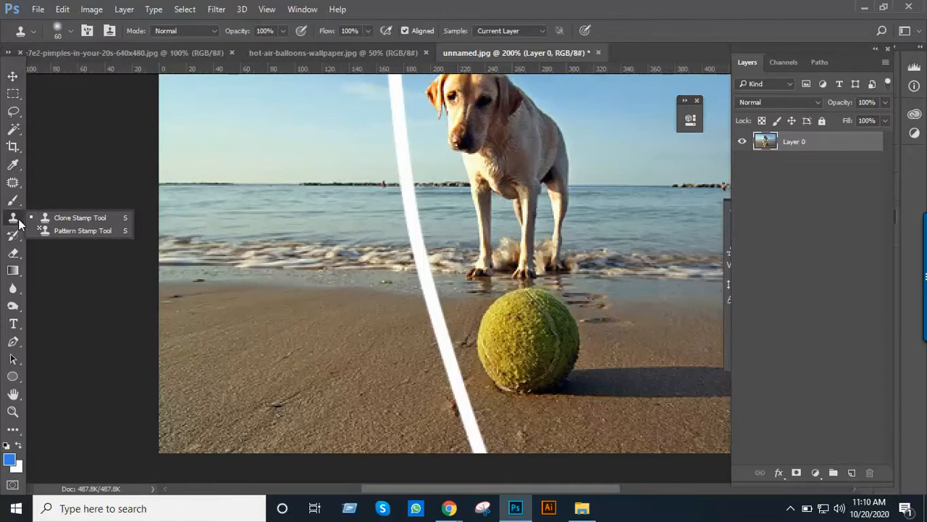
click(66, 218)
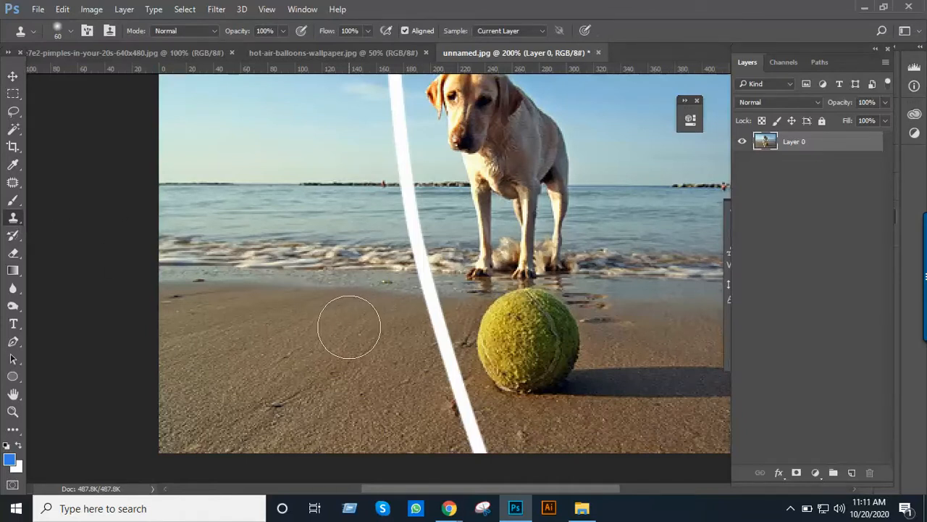
key(bracketleft)
key(bracketleft)
key(bracketleft)
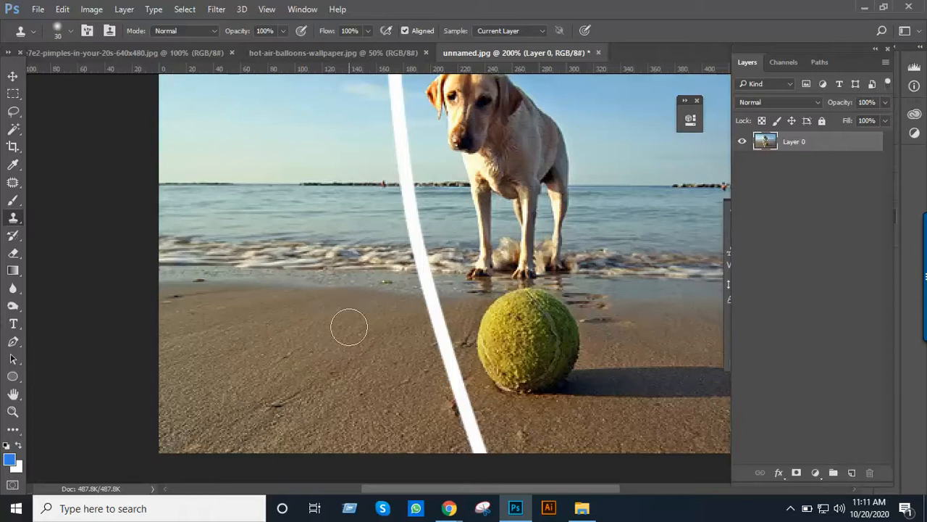
Reduce the Clone Stamp brush size to 15 and sample the upper part of the tennis ball as the clone source.
ctrl+click(475, 286)
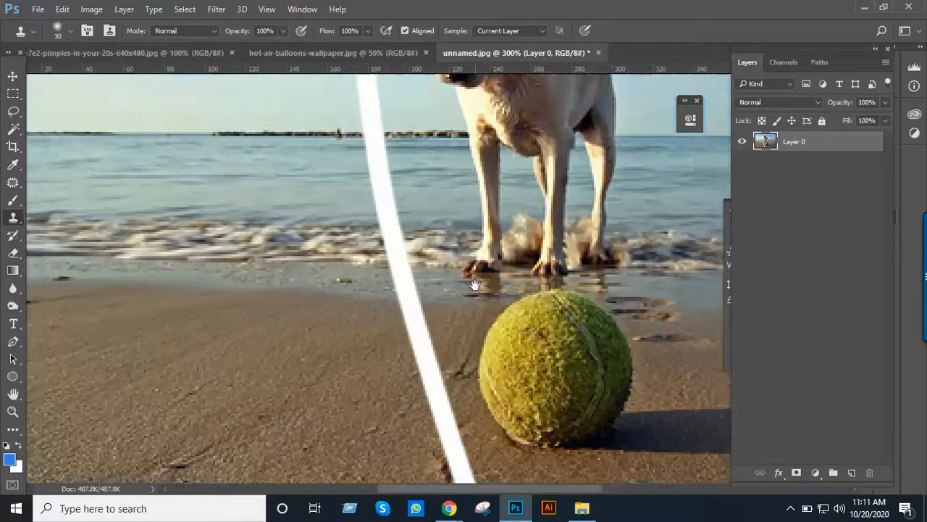
drag(487, 309, 472, 261)
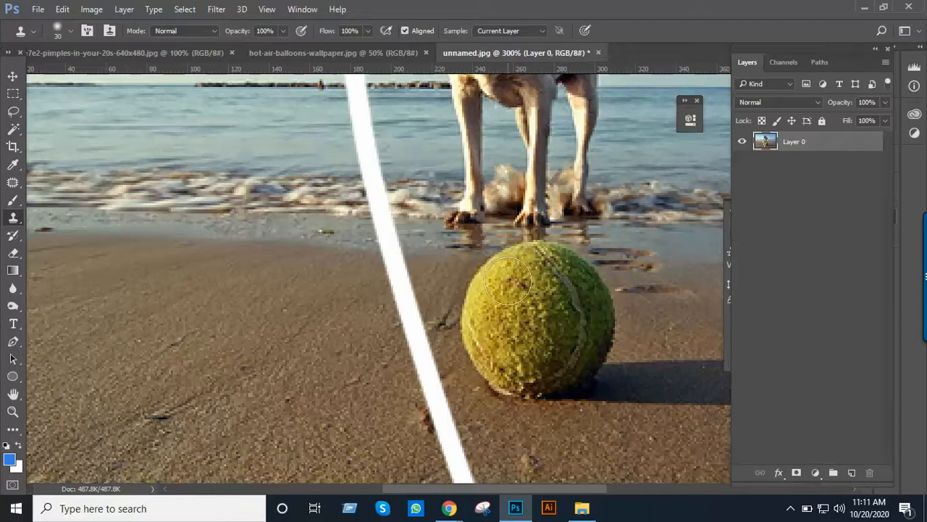
click(497, 284)
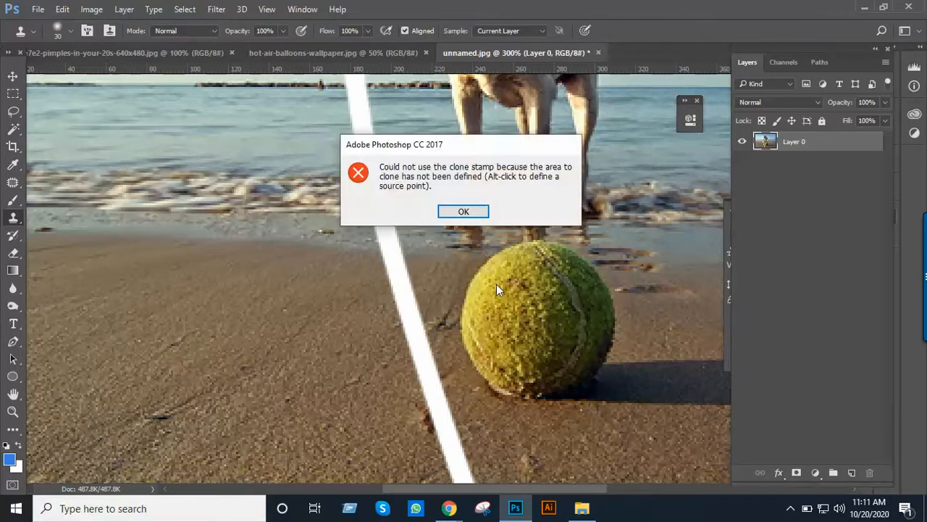
click(465, 212)
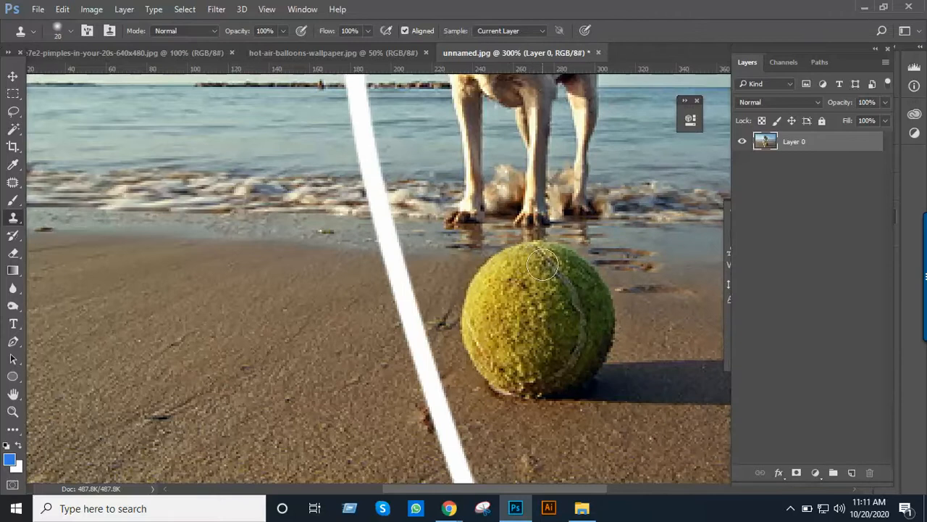
key(bracketleft)
key(bracketleft)
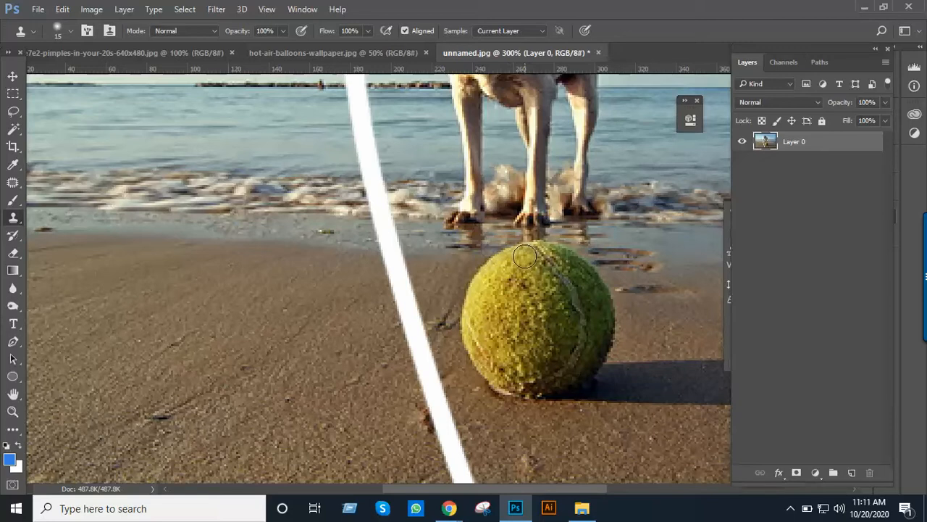
alt+click(525, 255)
alt+click(524, 255)
Clone a complete copy of the tennis ball onto the empty sand on the left side of the white line.
scroll(310, 304, down, 2)
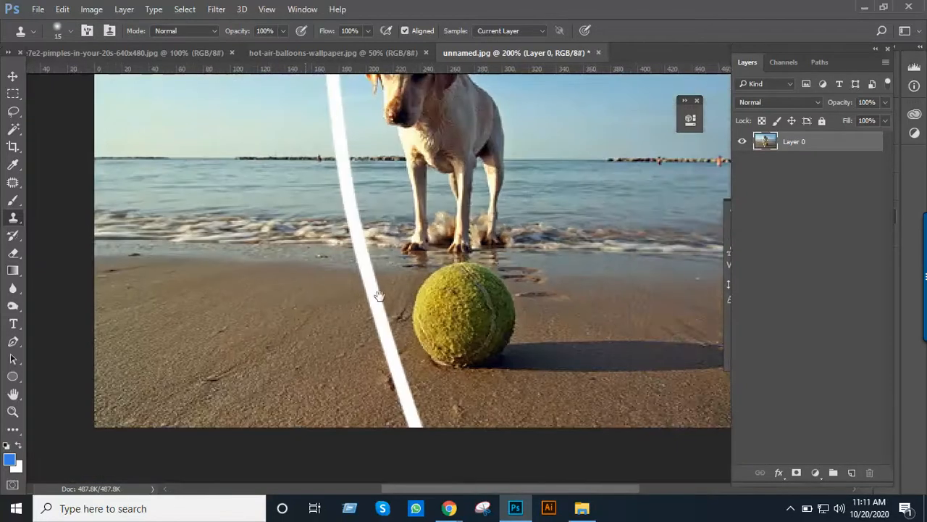
drag(378, 296, 470, 287)
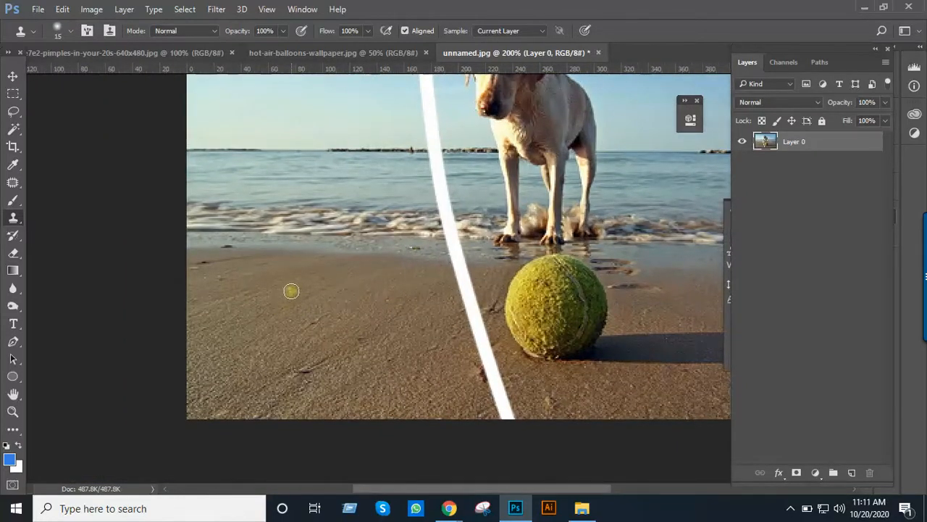
mouse_move(286, 291)
mouse_down()
mouse_move(330, 292)
mouse_move(279, 294)
mouse_move(253, 306)
mouse_move(319, 301)
mouse_move(334, 308)
mouse_move(254, 317)
mouse_move(341, 325)
mouse_move(331, 316)
mouse_move(351, 352)
mouse_move(263, 349)
mouse_move(246, 326)
mouse_move(280, 320)
mouse_move(328, 336)
mouse_move(261, 332)
mouse_up()
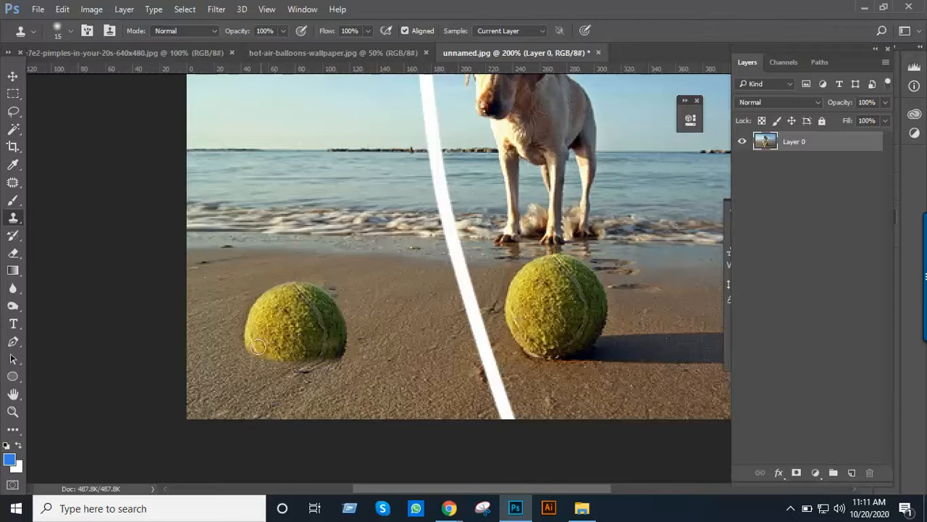
mouse_move(258, 355)
mouse_down()
mouse_move(334, 354)
mouse_move(316, 371)
mouse_move(285, 378)
mouse_move(253, 362)
mouse_move(296, 377)
mouse_move(321, 372)
mouse_move(339, 334)
mouse_up()
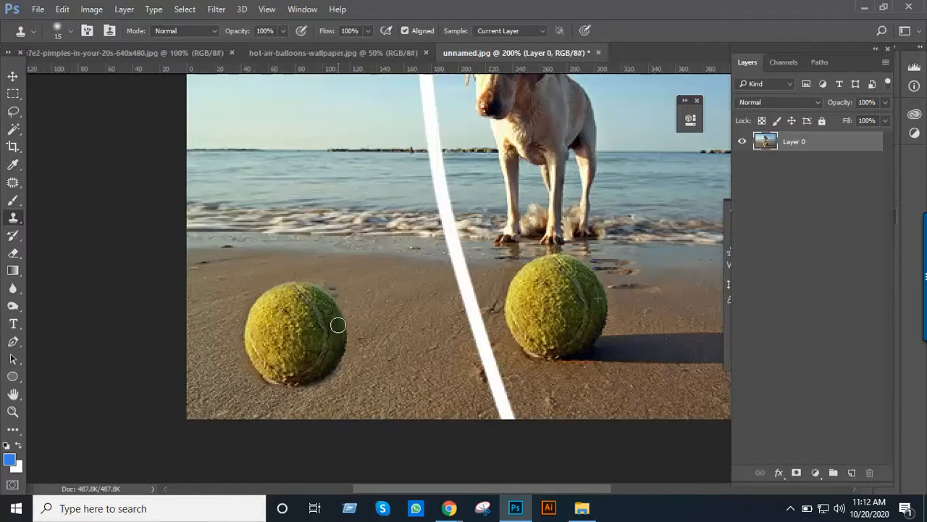
Switch to the photo 5134e7e2-pimples-in-your-20s-640x480.jpg and frame the pimples on the woman's cheeks.
alt+click(491, 283)
alt+click(491, 283)
alt+click(491, 282)
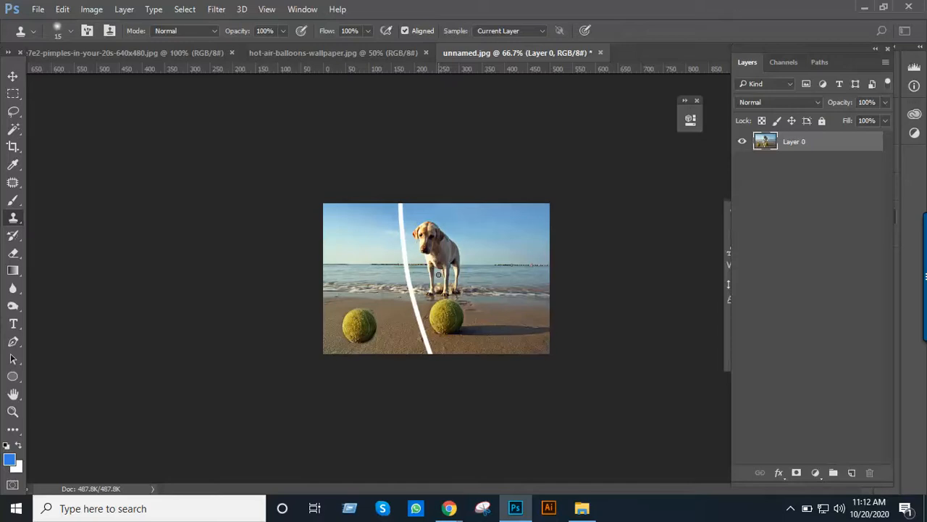
click(355, 54)
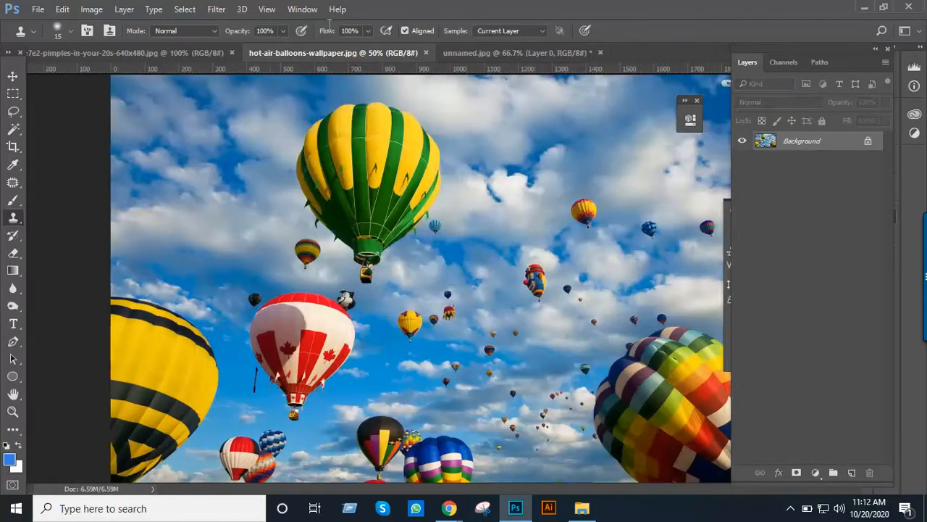
click(194, 52)
click(419, 194)
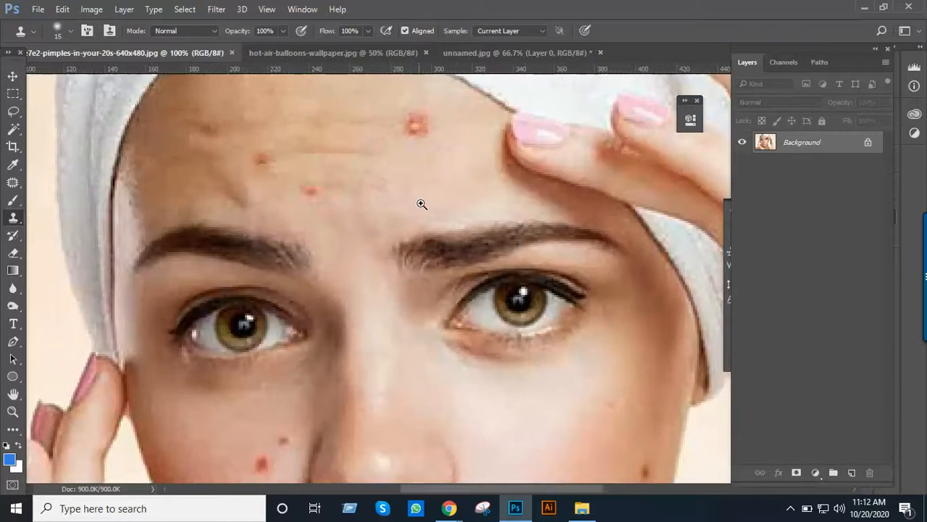
scroll(422, 219, down, 5)
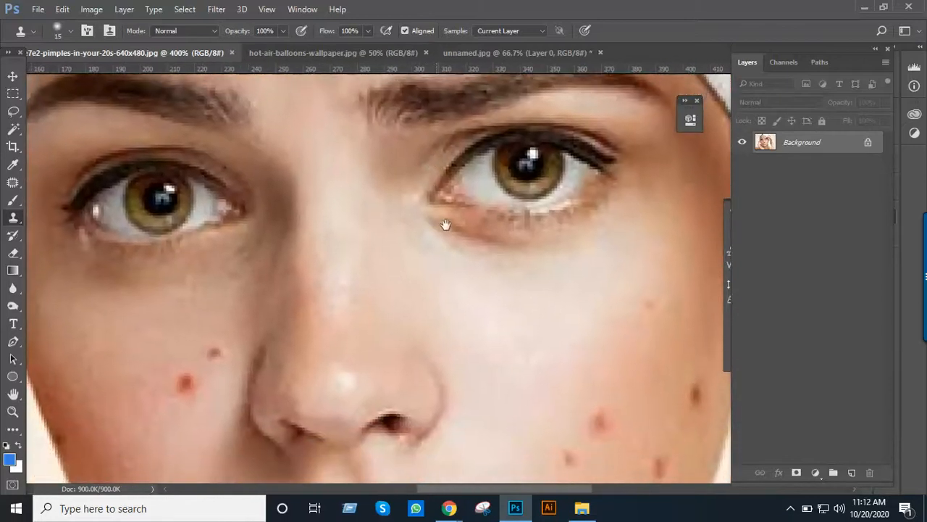
scroll(439, 182, down, 3)
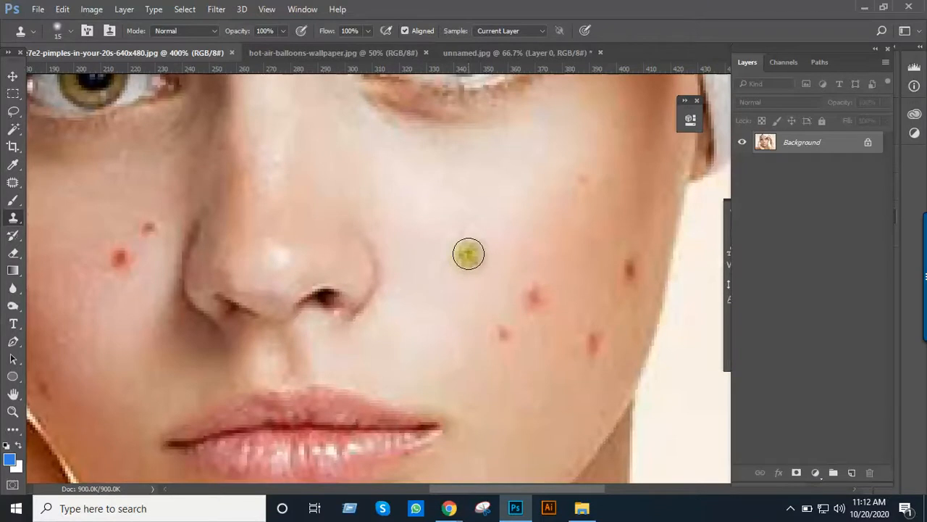
Reduce the Clone Stamp brush size to 8 for the cheek blemishes.
key(bracketleft)
key(bracketleft)
key(bracketleft)
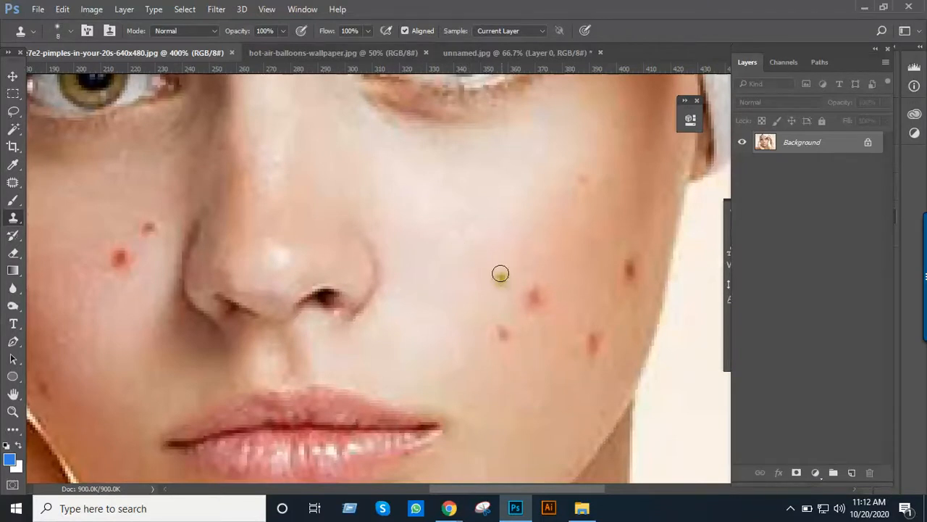
alt+click(513, 268)
scroll(528, 290, left, 3)
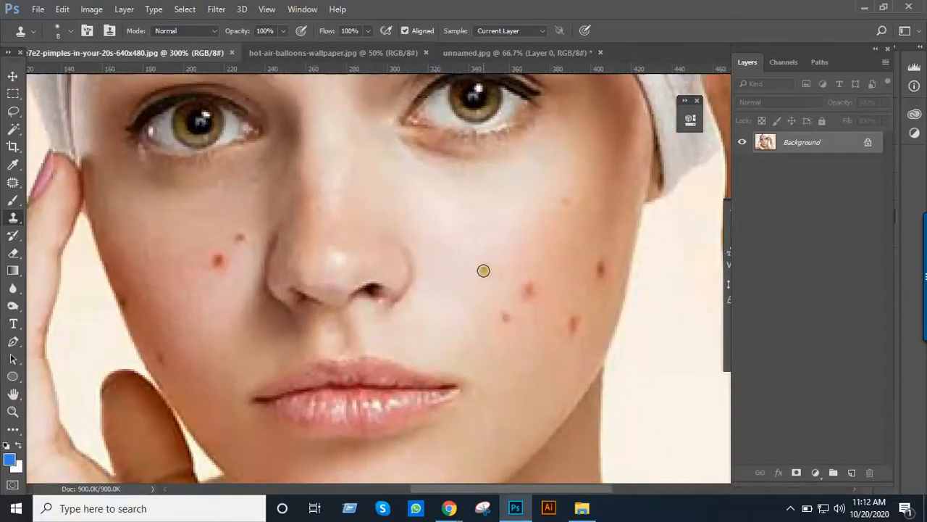
mouse_move(483, 269)
mouse_down()
mouse_move(479, 282)
mouse_move(490, 276)
mouse_up()
Reselect the Clone Stamp Tool, set its brush size to 15 and sample clear skin beside the pimples on the image's right cheek.
right_click(13, 221)
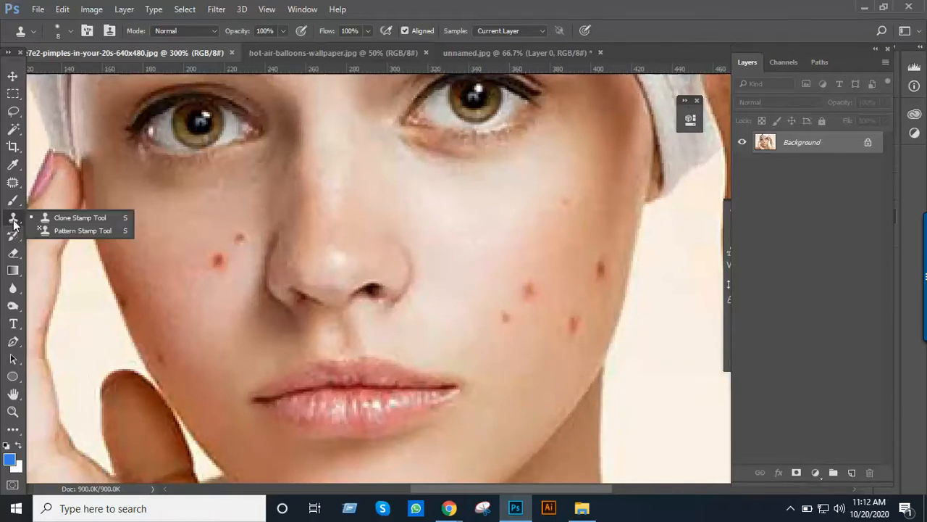
click(55, 219)
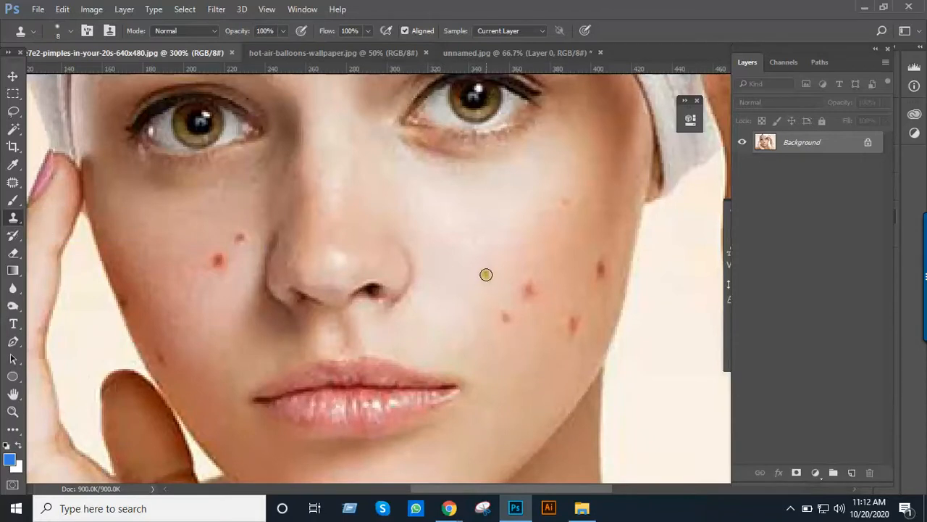
key(bracketright)
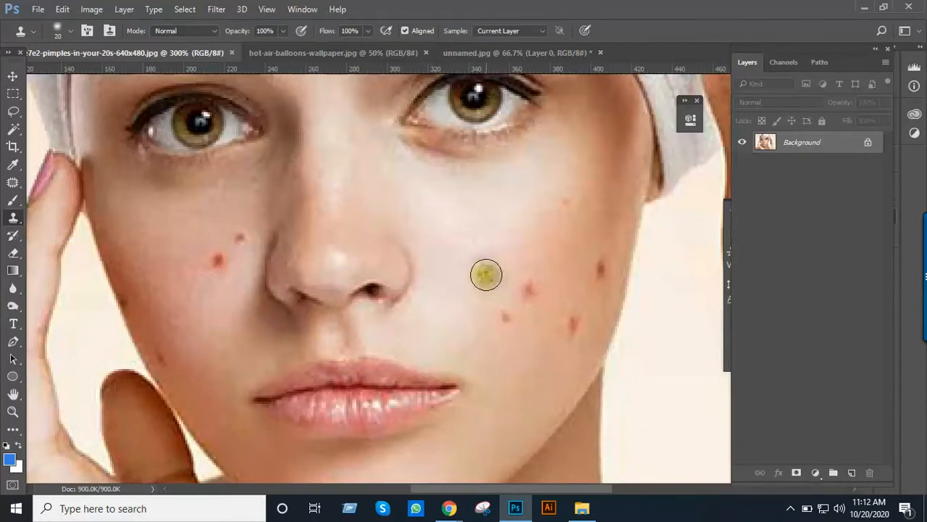
key(bracketleft)
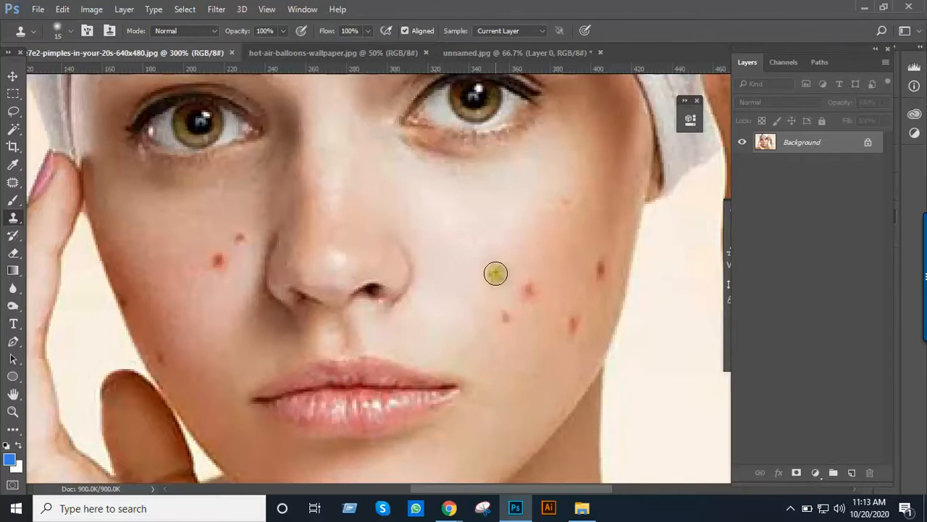
alt+click(496, 273)
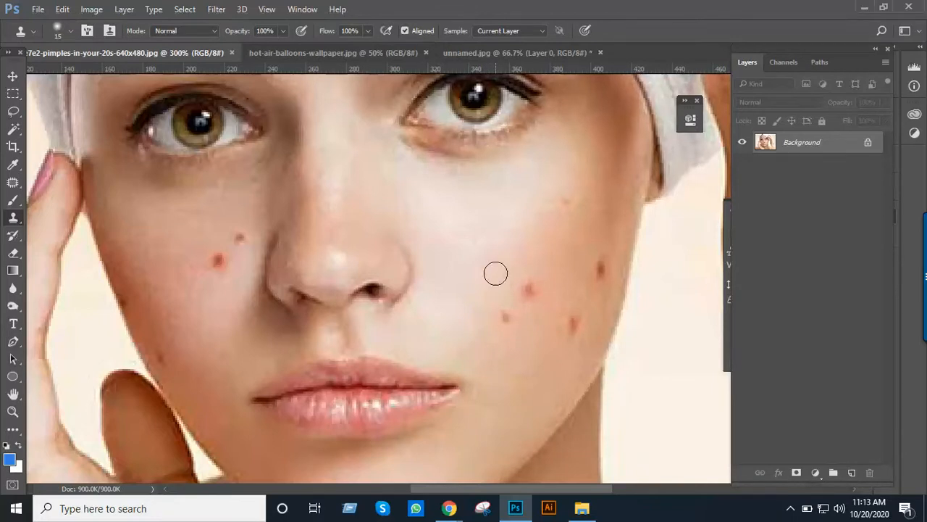
Clone the sampled clear skin over the two pimples nearest the nose on the image's right cheek.
click(523, 288)
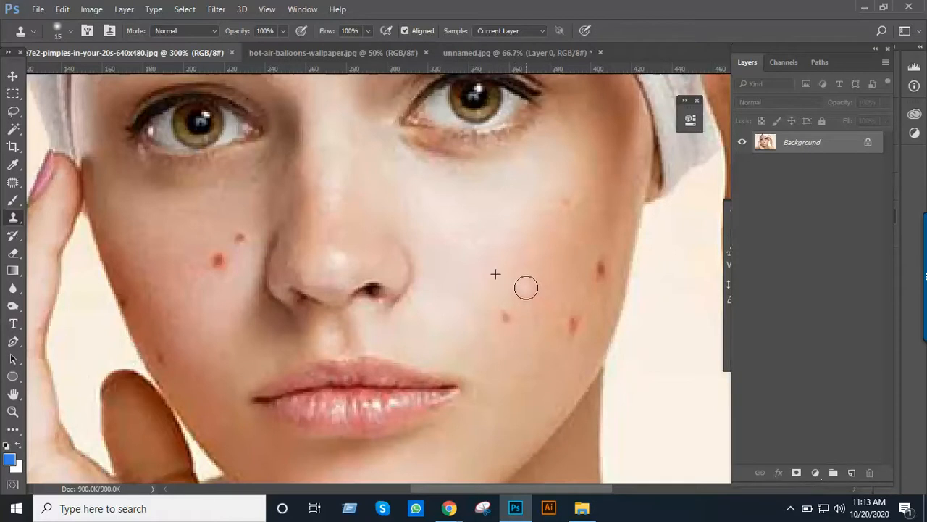
click(527, 288)
click(532, 296)
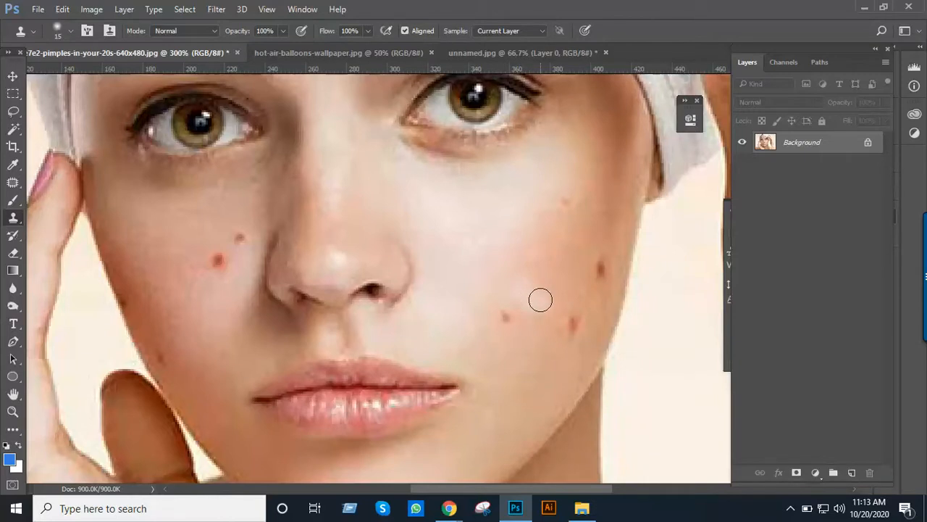
click(540, 289)
click(494, 321)
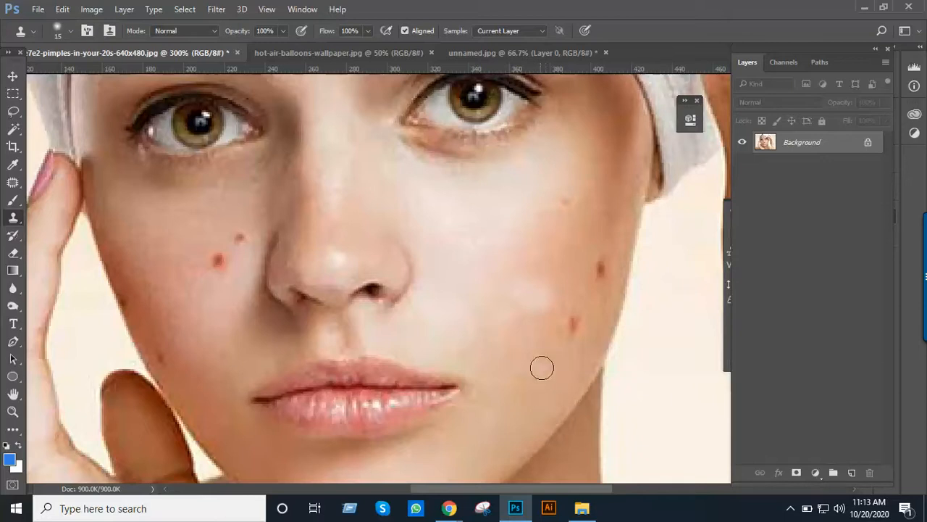
Resample nearby skin to blend the light patch and clone out the two dark spots near the outer edge of the same cheek.
scroll(532, 321, down, 1)
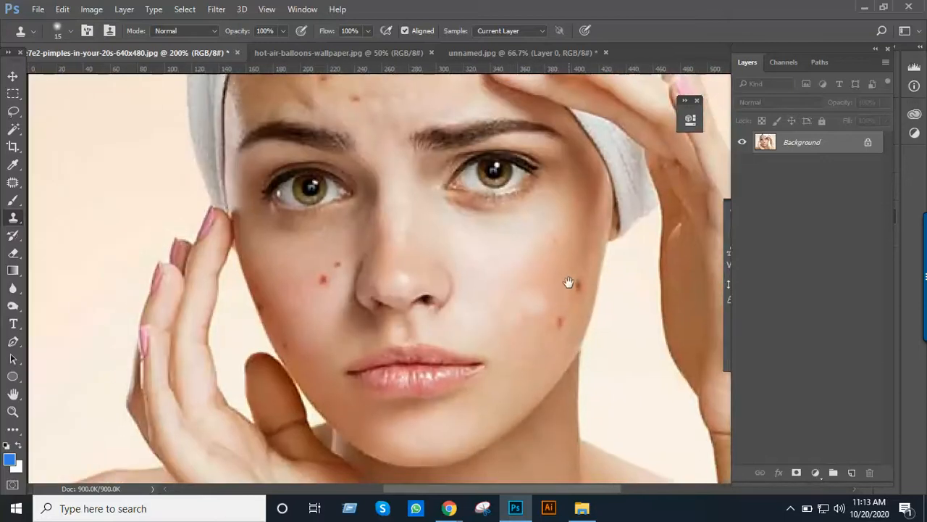
scroll(547, 312, up, 1)
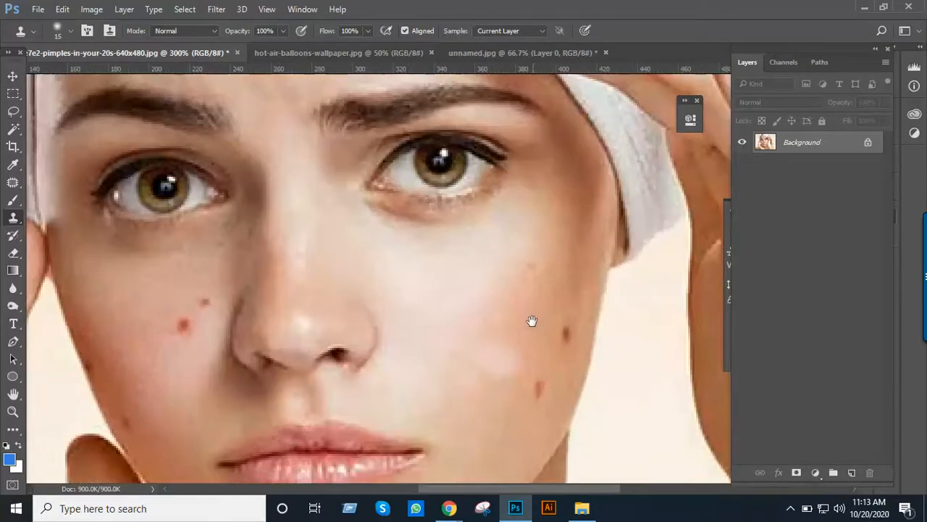
alt+click(506, 334)
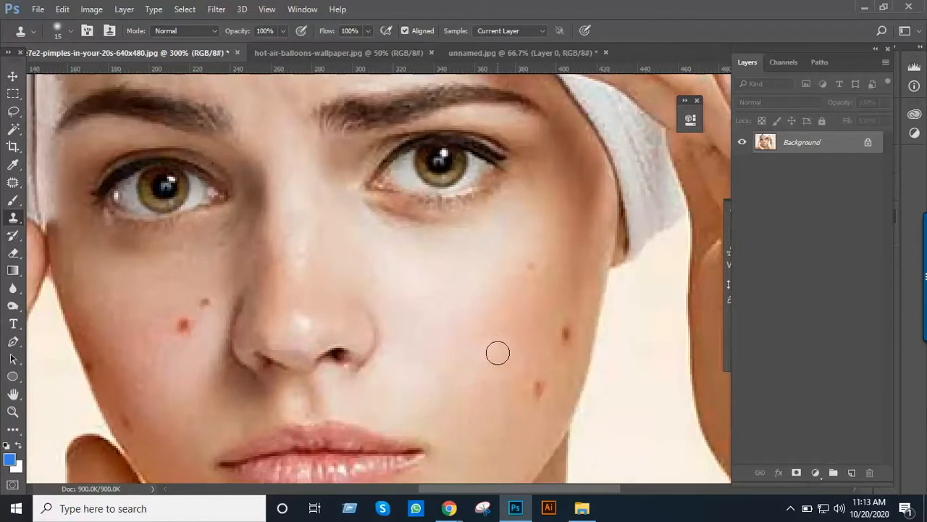
click(564, 332)
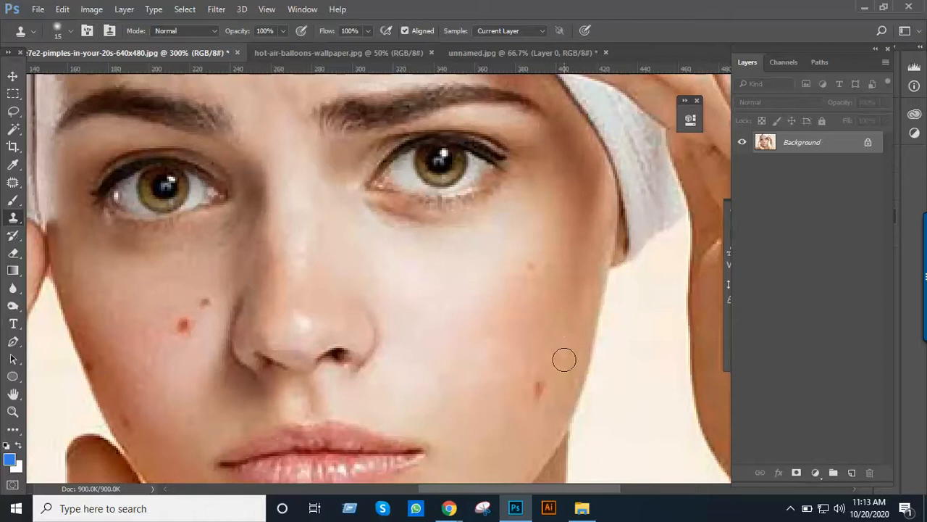
alt+click(538, 351)
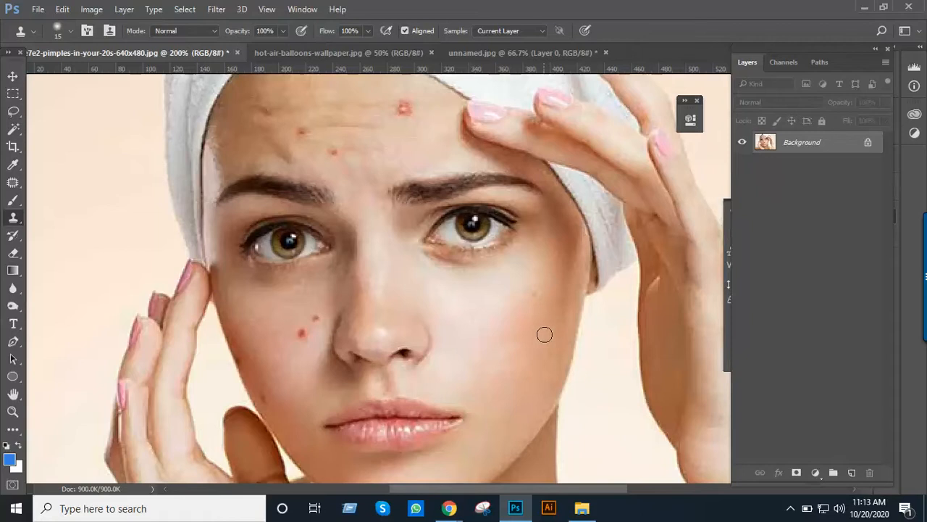
Undo the Clone Stamp retouching on the image's right cheek and switch to the Healing Brush Tool.
key(ctrl+minus)
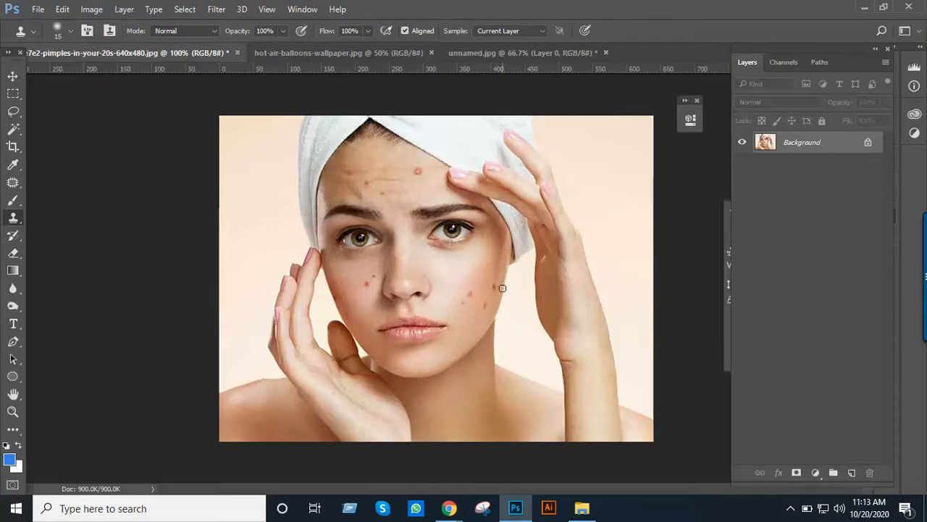
ctrl+click(459, 287)
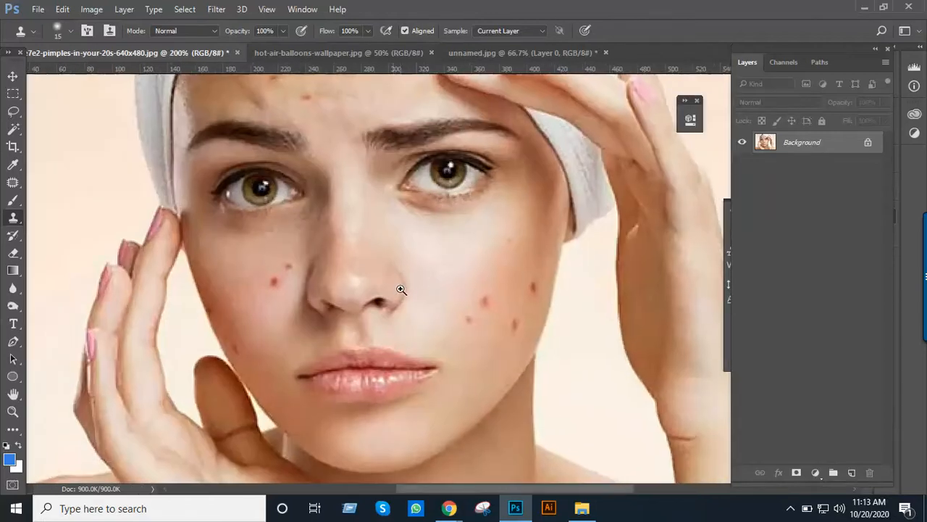
ctrl+click(401, 290)
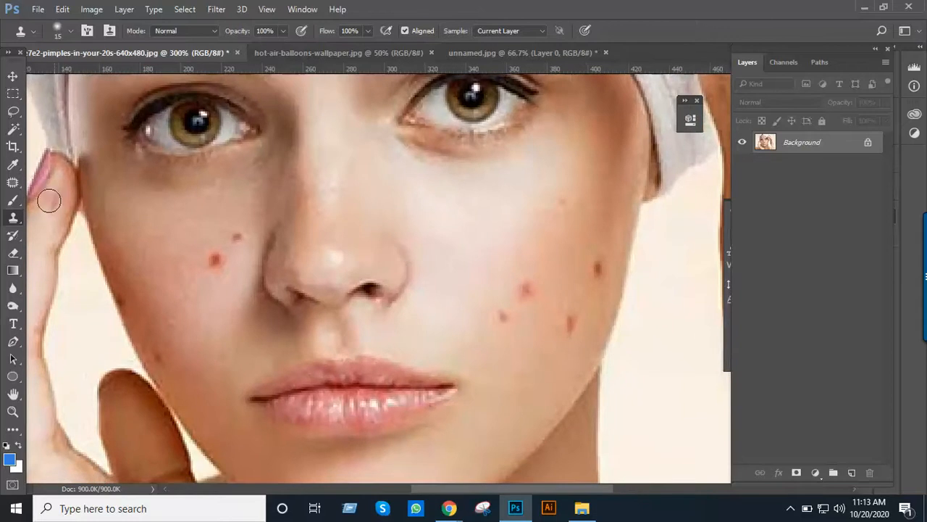
click(20, 187)
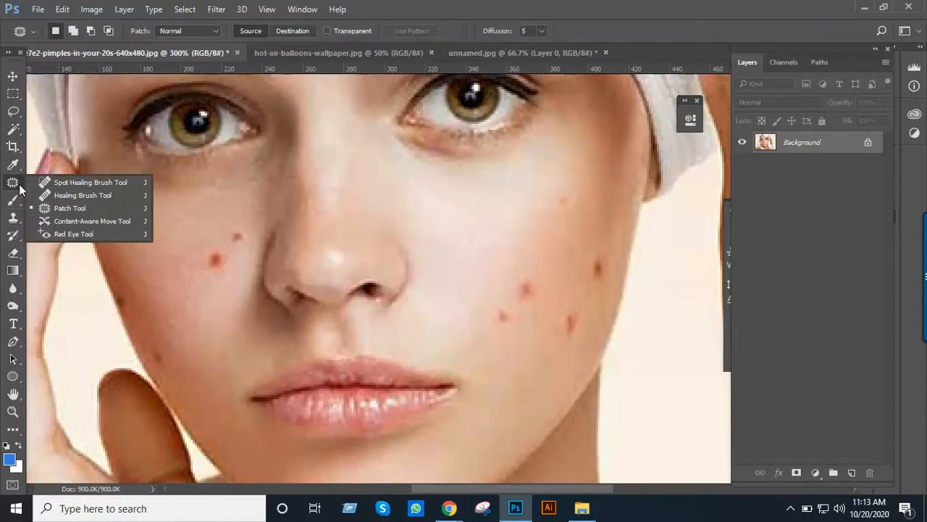
click(74, 196)
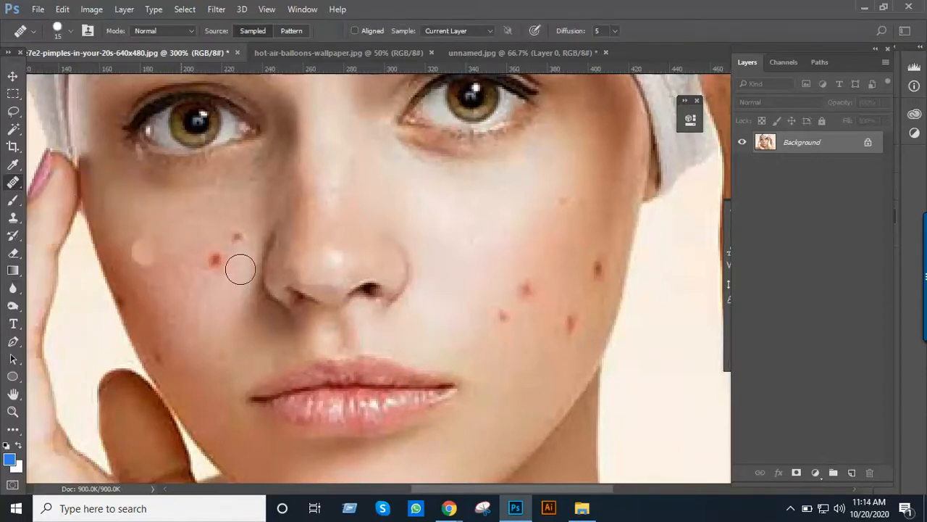
Heal the two pimples nearest the nose on the image's right cheek using clear skin sampled beside them.
click(493, 267)
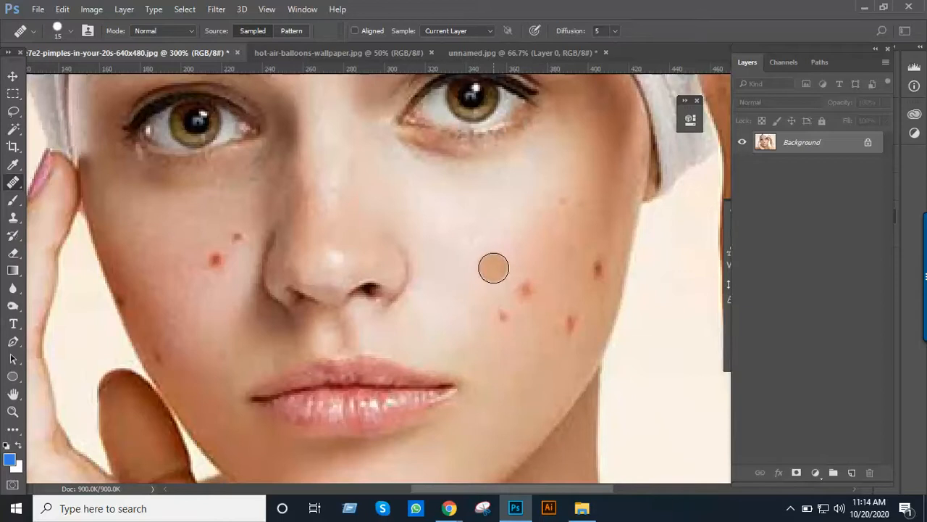
click(500, 268)
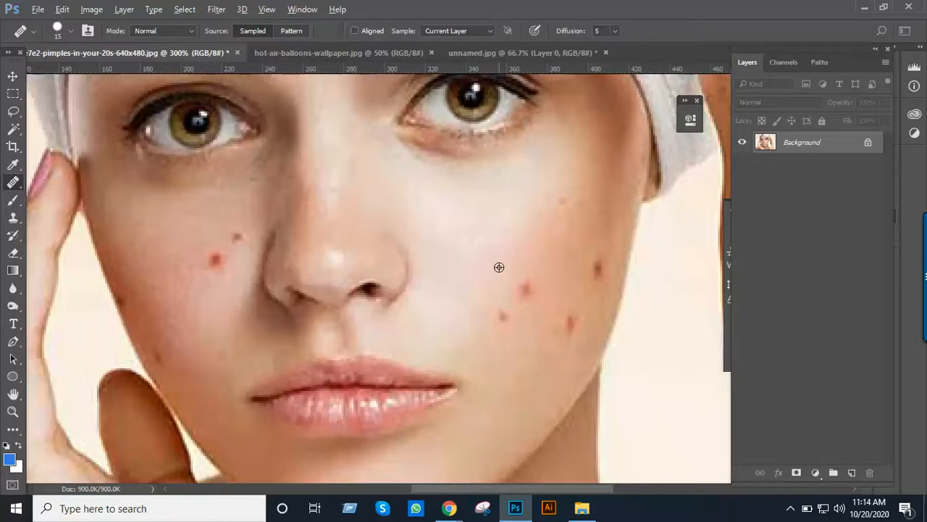
click(521, 289)
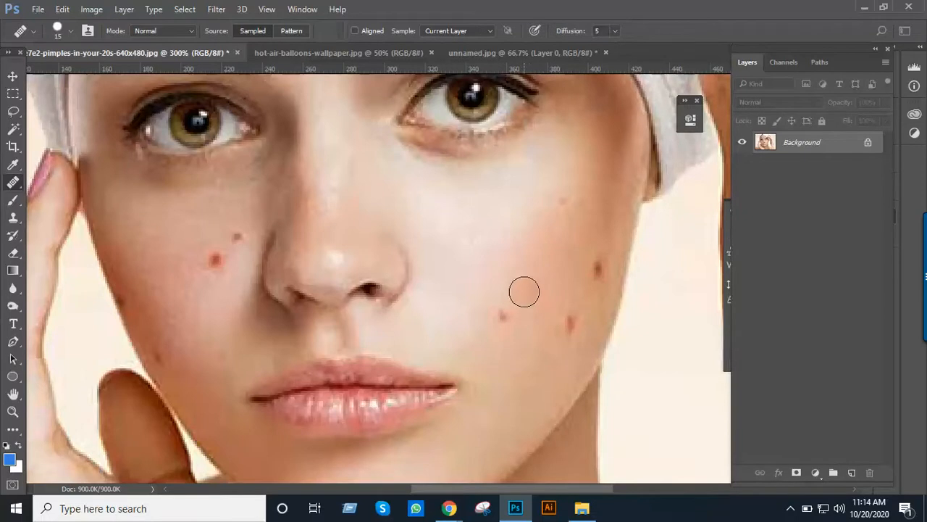
click(655, 273)
click(588, 353)
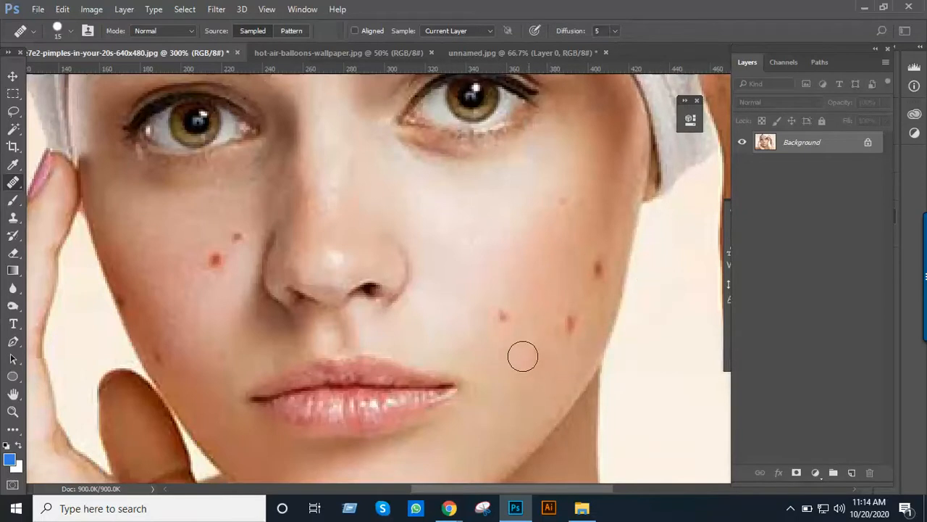
click(498, 317)
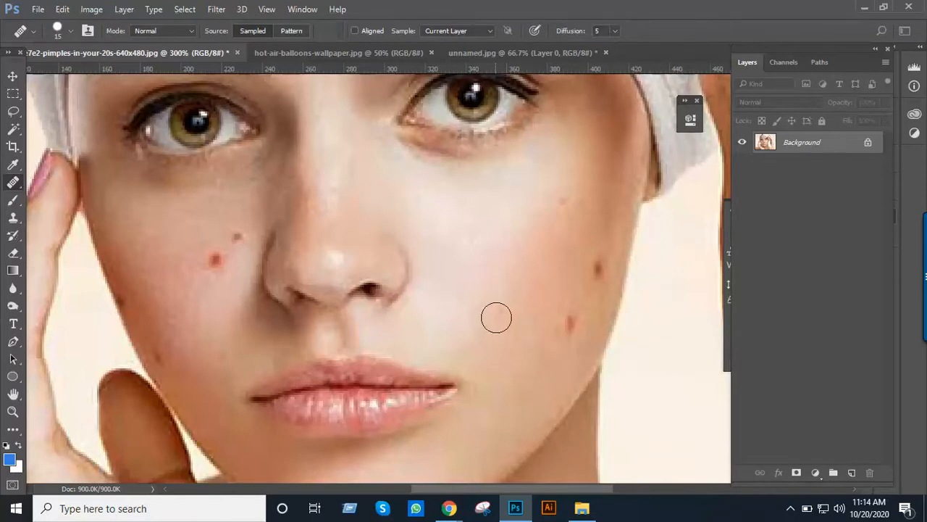
click(655, 310)
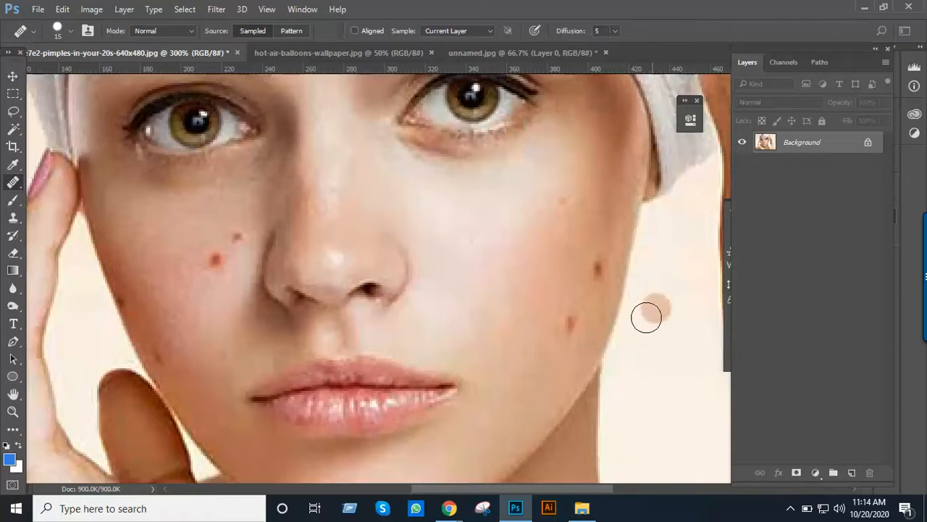
Resample nearby skin for each of the two dark spots near the outer edge of the same cheek and heal them.
alt+click(562, 335)
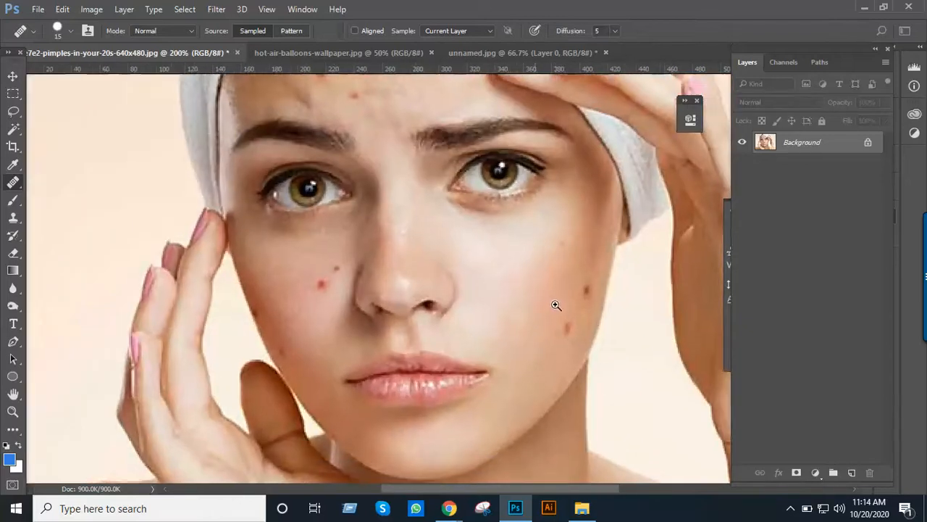
ctrl+click(555, 306)
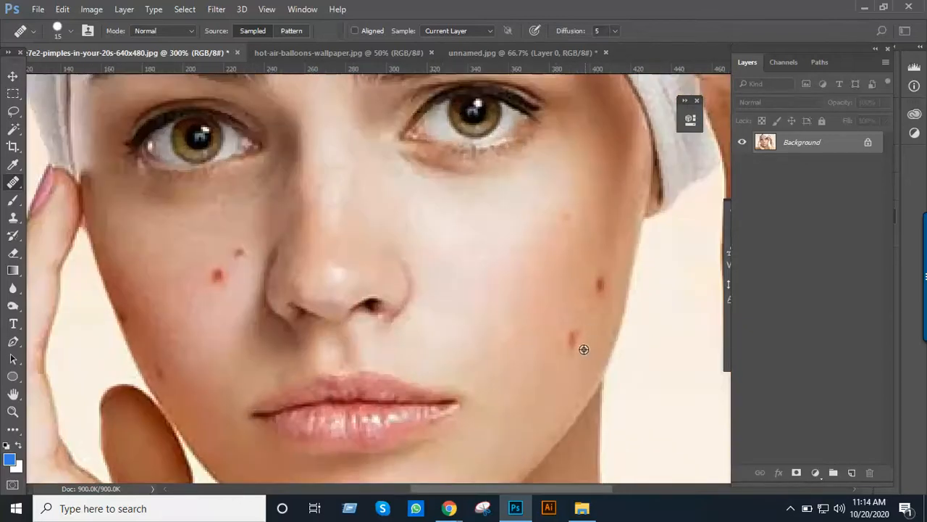
alt+click(553, 319)
click(570, 337)
ctrl+alt+click(546, 276)
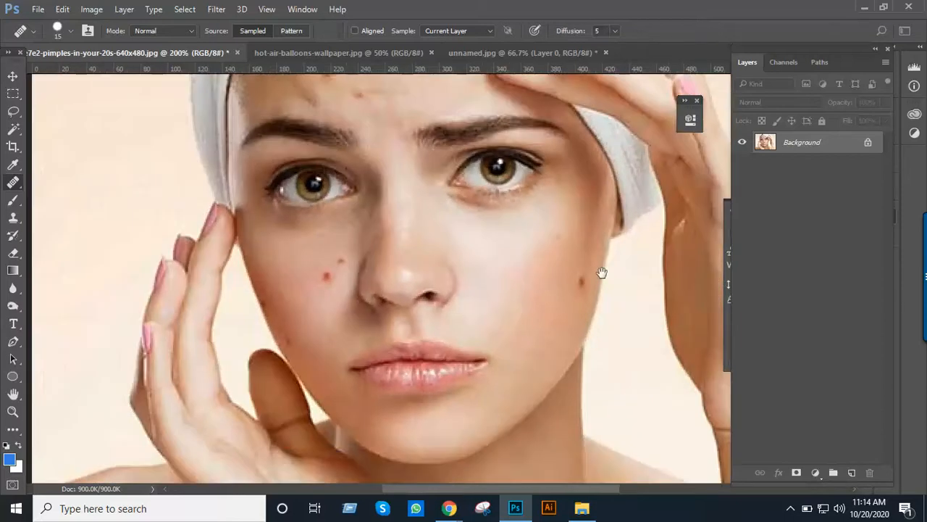
ctrl+click(601, 296)
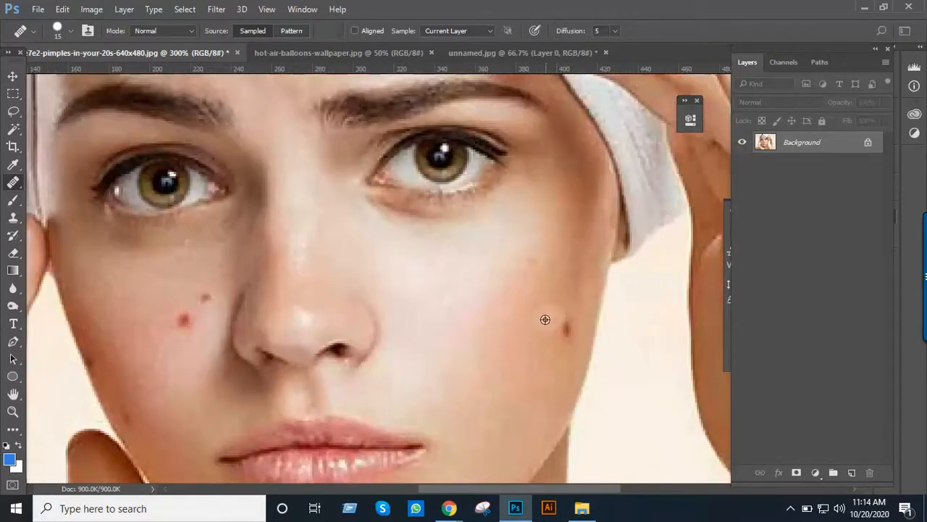
alt+click(544, 319)
click(567, 330)
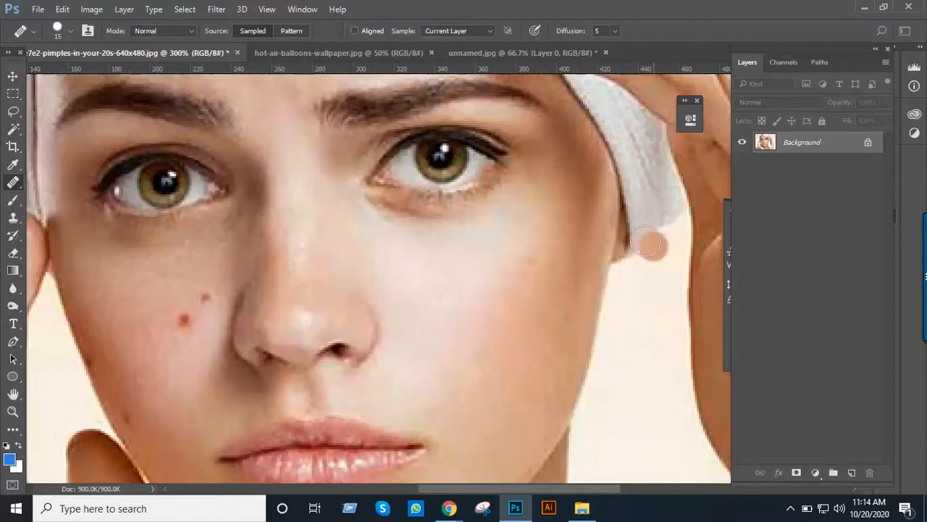
Sample clear skin on the image's left cheek and heal the two pimples beside the nose.
ctrl+alt+click(515, 321)
drag(311, 326, 415, 336)
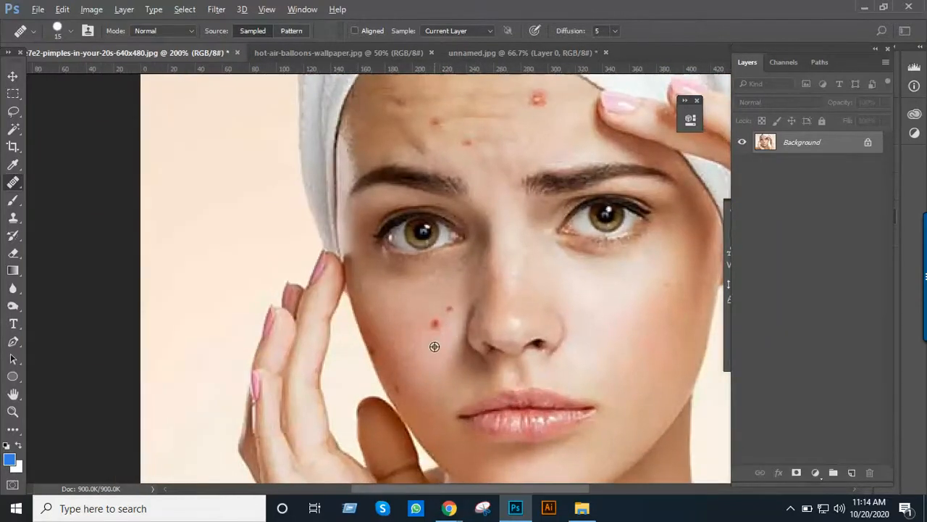
alt+click(435, 347)
click(434, 326)
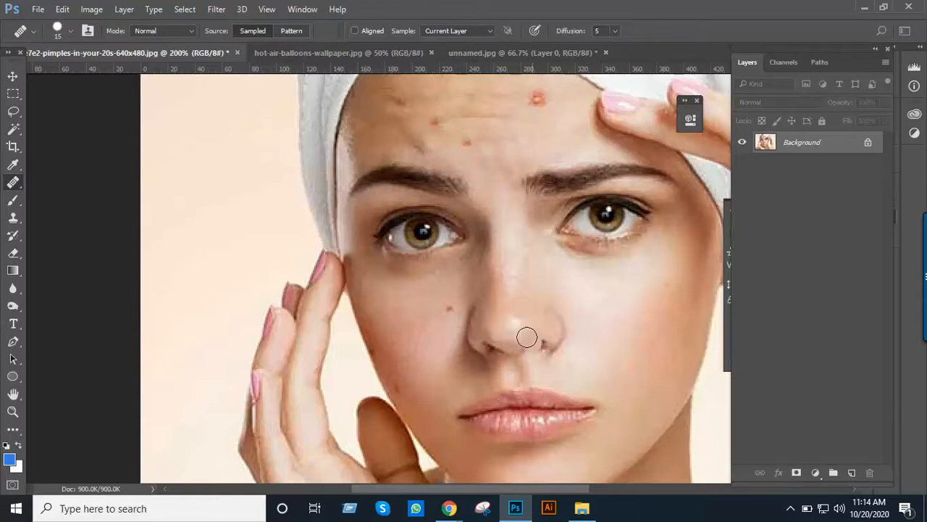
ctrl+click(454, 312)
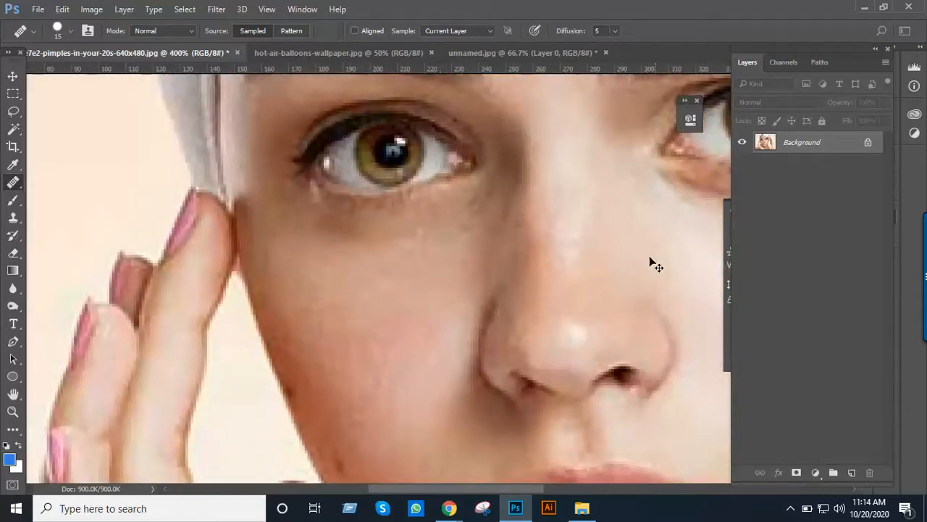
Undo all the Healing Brush retouching on both cheeks.
alt+click(565, 282)
alt+click(566, 283)
alt+click(566, 283)
alt+click(566, 282)
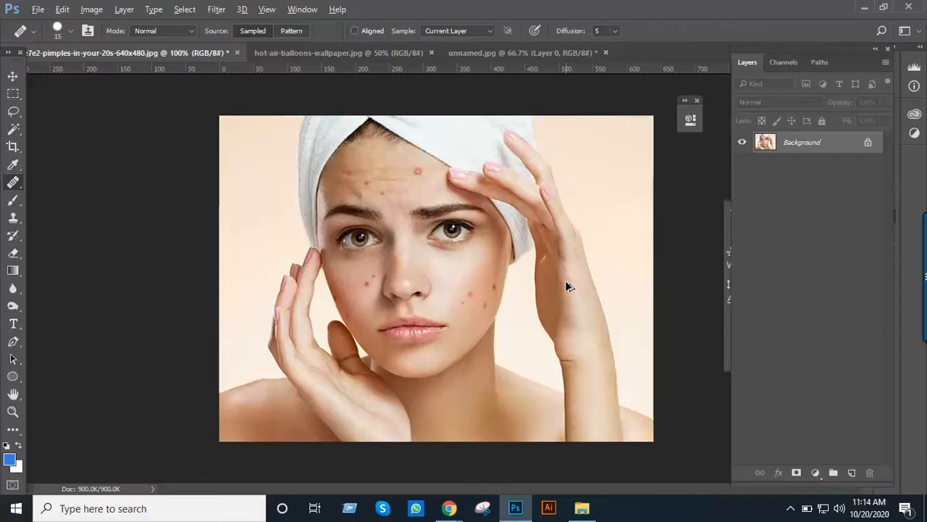
Switch to the Spot Healing Brush Tool for the pimples on the image's right cheek.
click(453, 291)
click(452, 290)
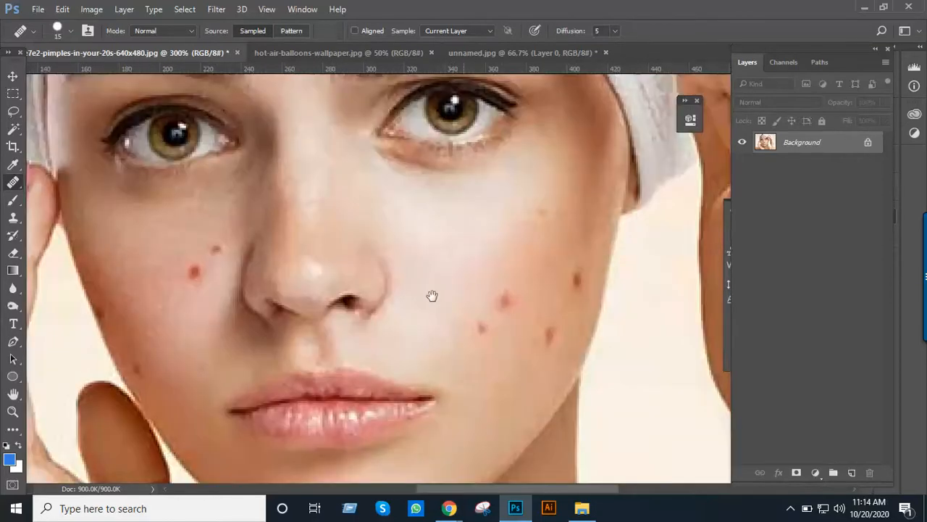
drag(431, 296, 375, 311)
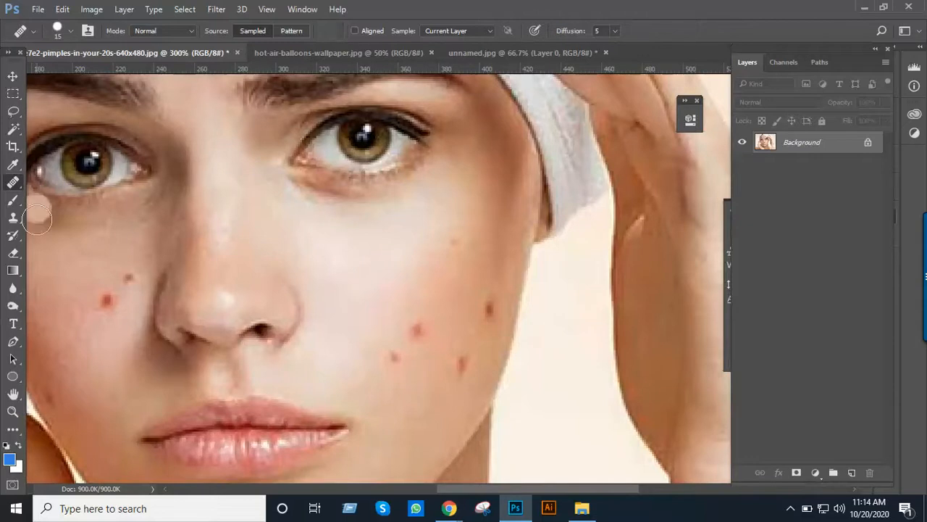
right_click(16, 185)
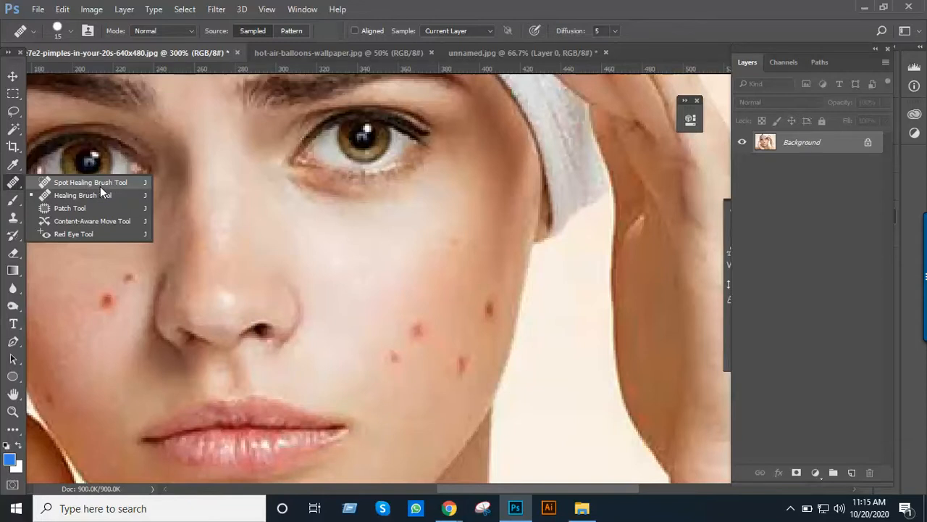
click(79, 186)
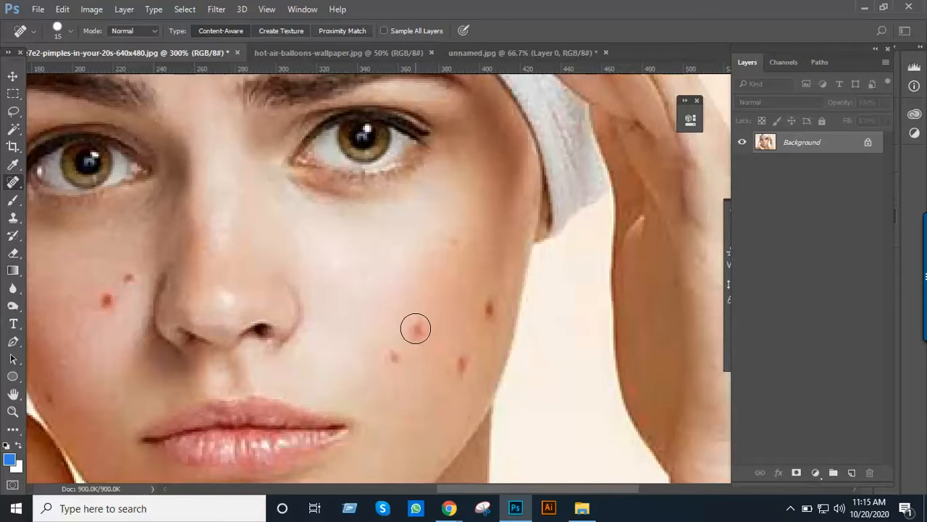
Try the Spot Healing Brush at size 15 on the upper inner pimple of the image's right cheek.
click(415, 329)
alt+click(440, 340)
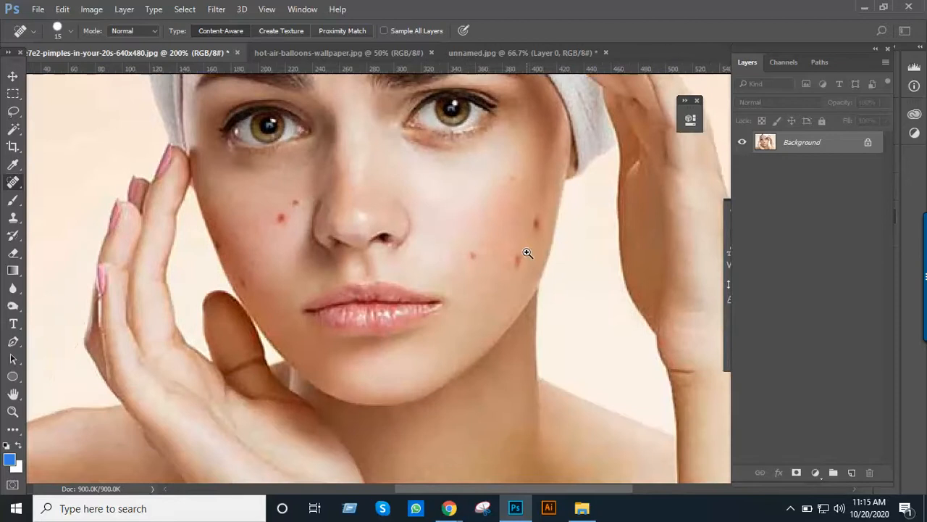
ctrl+click(527, 253)
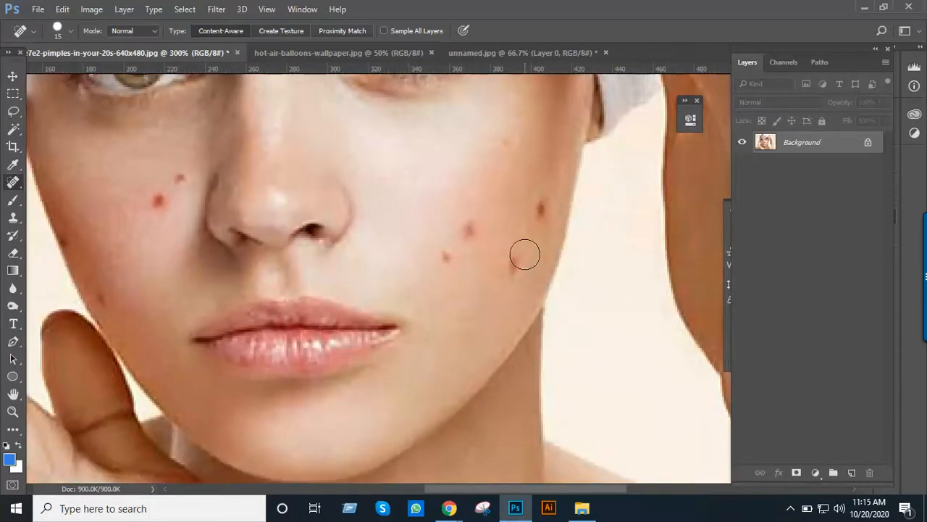
Set the Spot Healing Brush size to 25 and heal the four pimples on the image's right cheek.
key(bracketright)
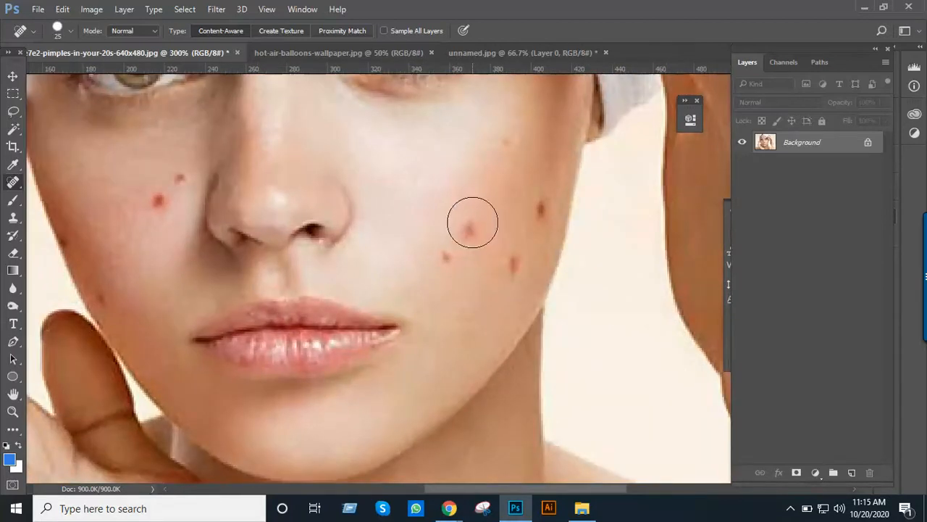
click(472, 222)
drag(438, 265, 437, 266)
click(515, 264)
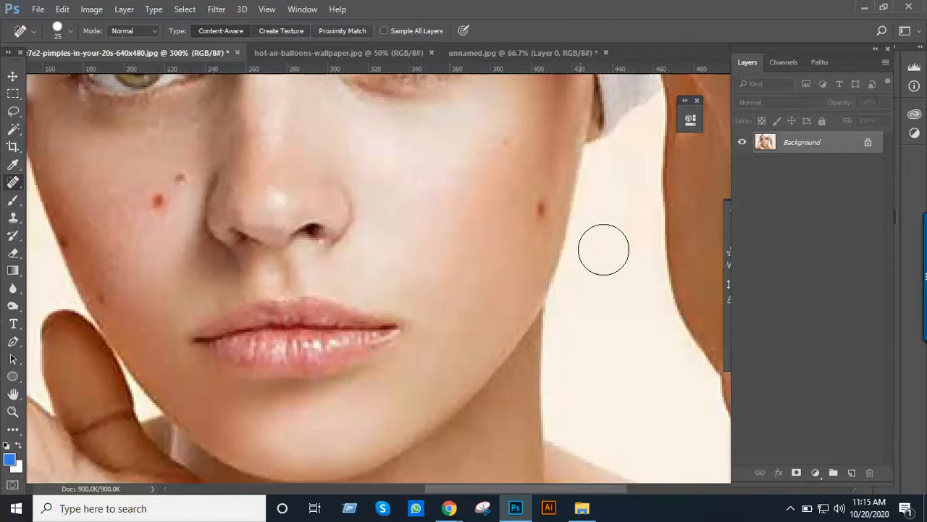
click(540, 209)
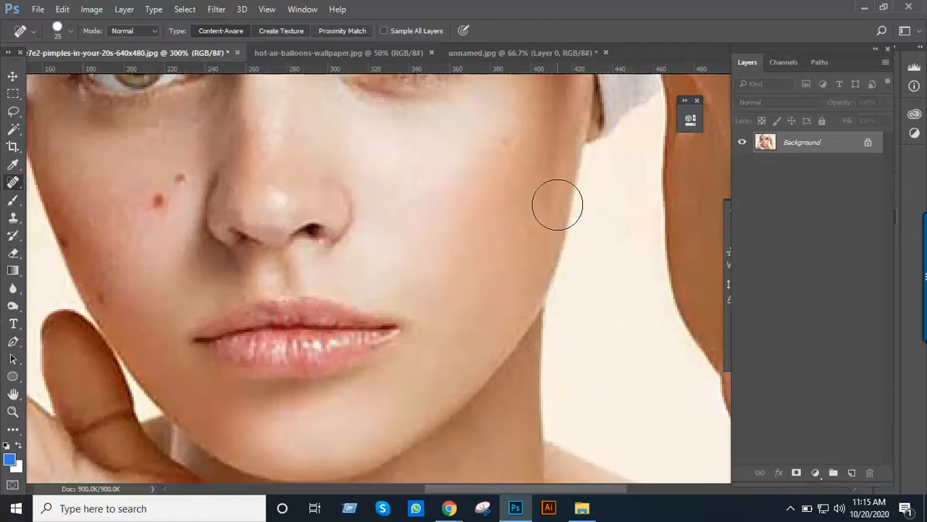
Try to heal the dark spot on the outer edge of the image's left cheek at brush size 25.
alt+click(309, 236)
alt+scroll(387, 232, up, 6)
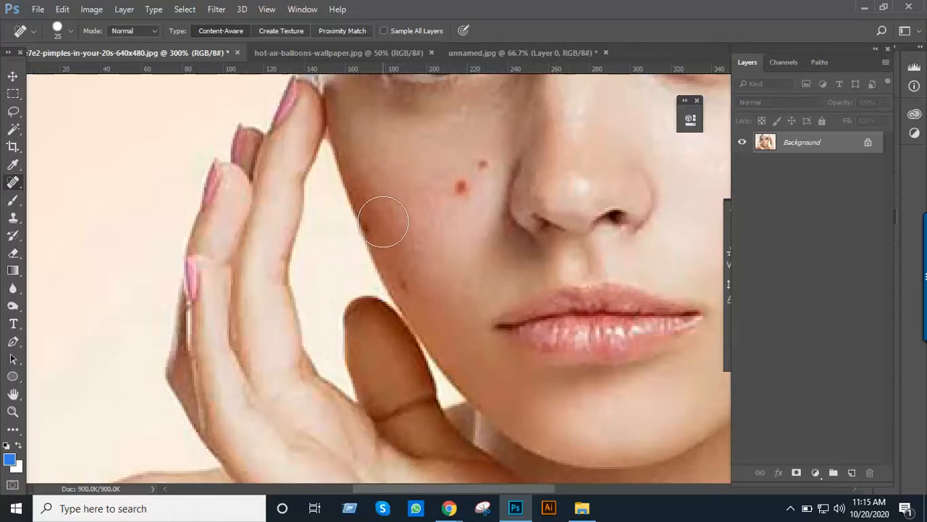
click(384, 221)
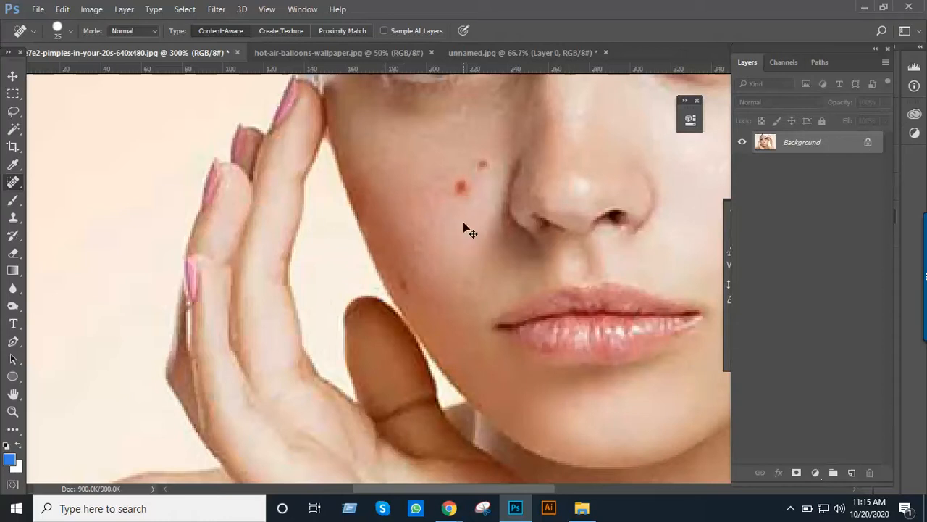
Heal the outer-edge spot on the image's left cheek at brush size 10 and the two pimples beside the nose at size 20.
key(bracketleft)
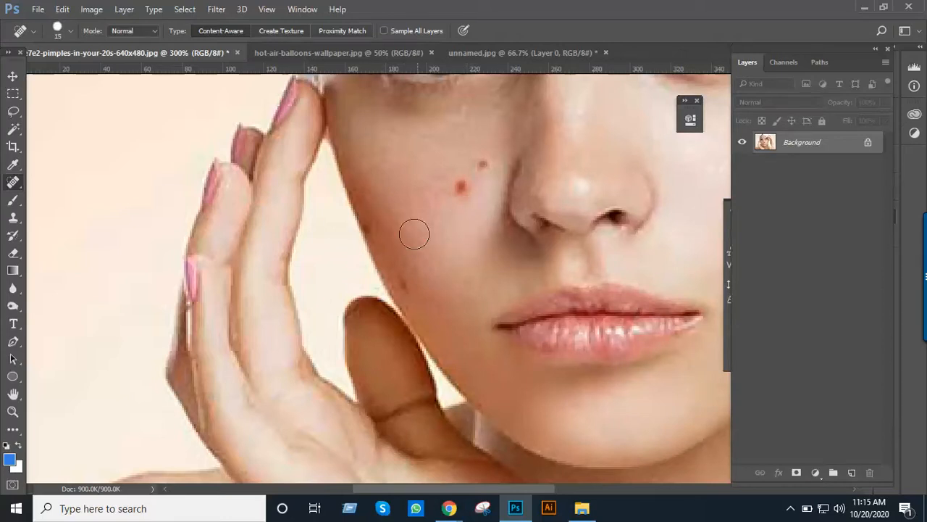
key(bracketleft)
key(bracketright)
key(bracketright)
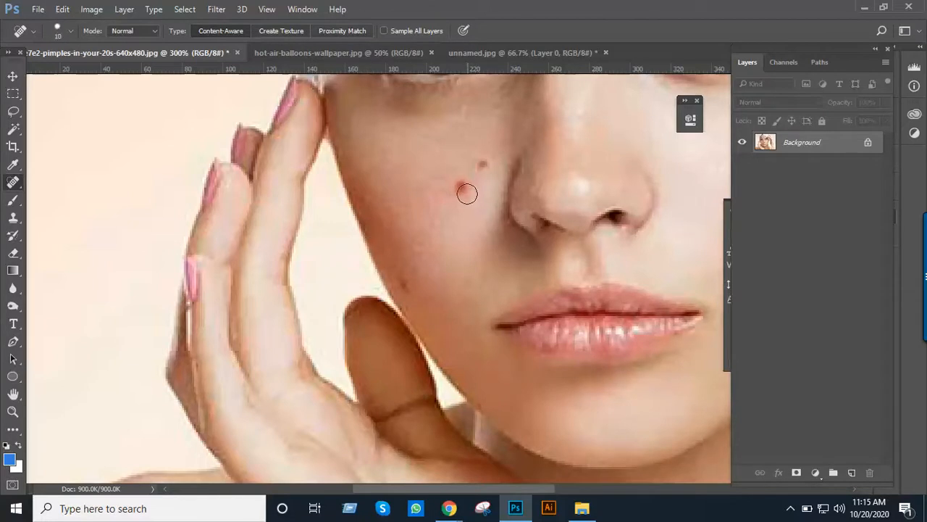
click(462, 191)
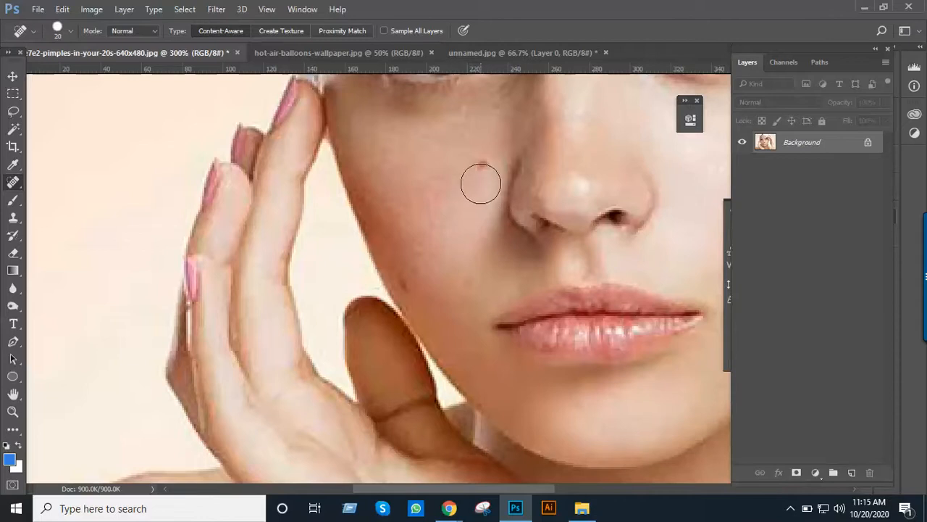
click(478, 161)
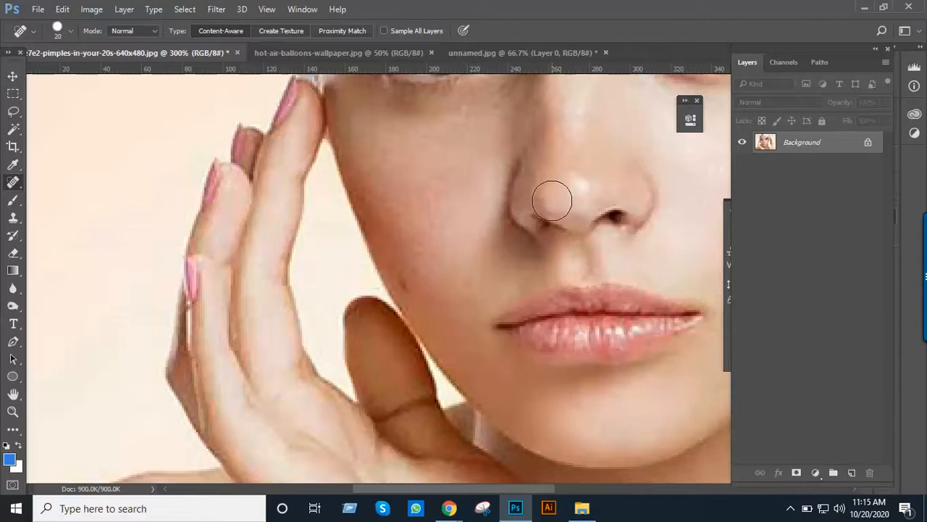
Try the Spot Healing Brush at size 20 on the large pimple on the forehead.
key(ctrl+0)
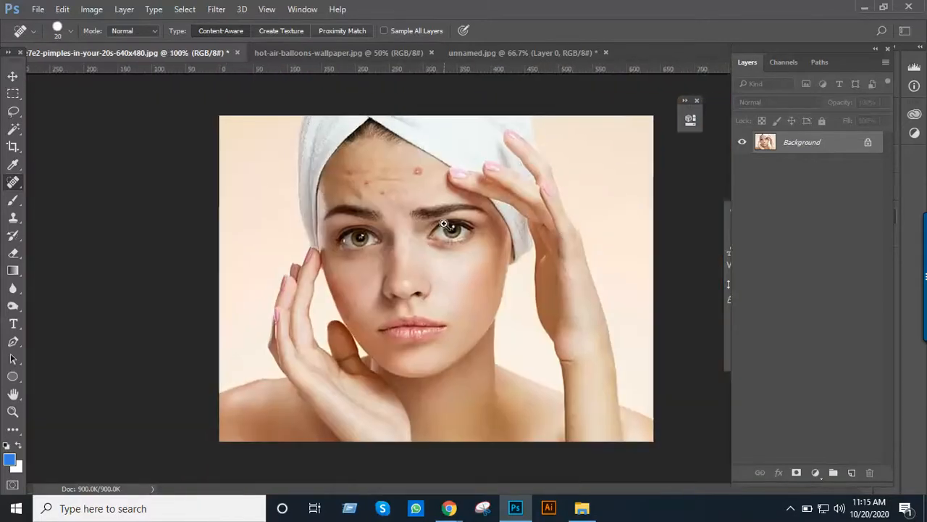
alt+scroll(445, 225, up, 6)
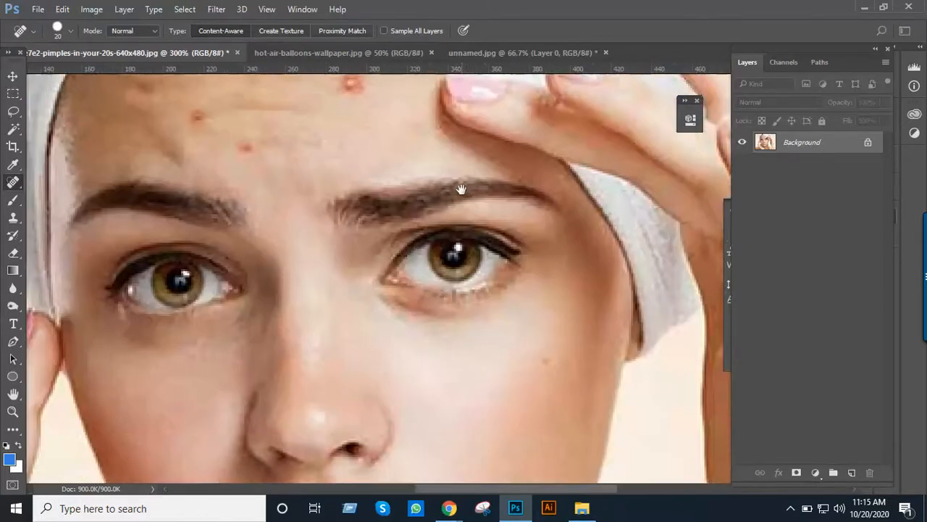
drag(462, 190, 511, 278)
ctrl+click(464, 205)
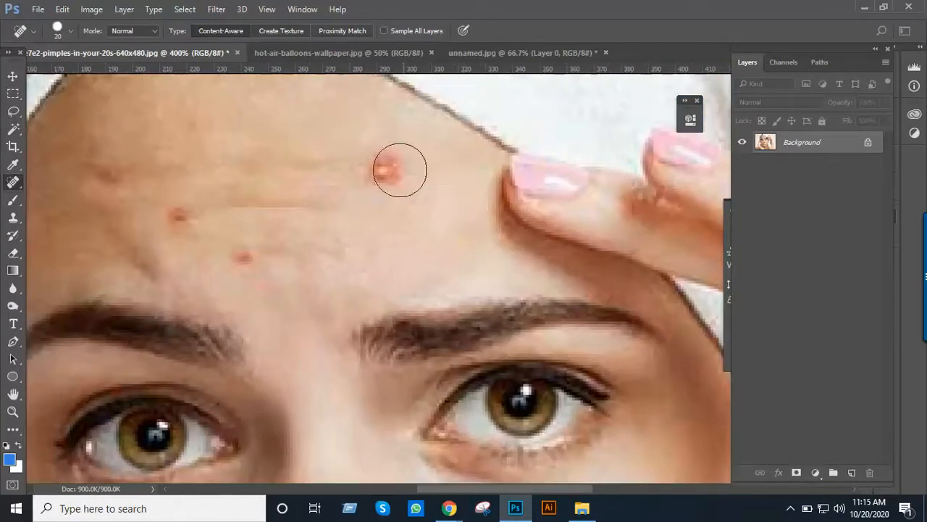
click(386, 165)
key(ctrl+z)
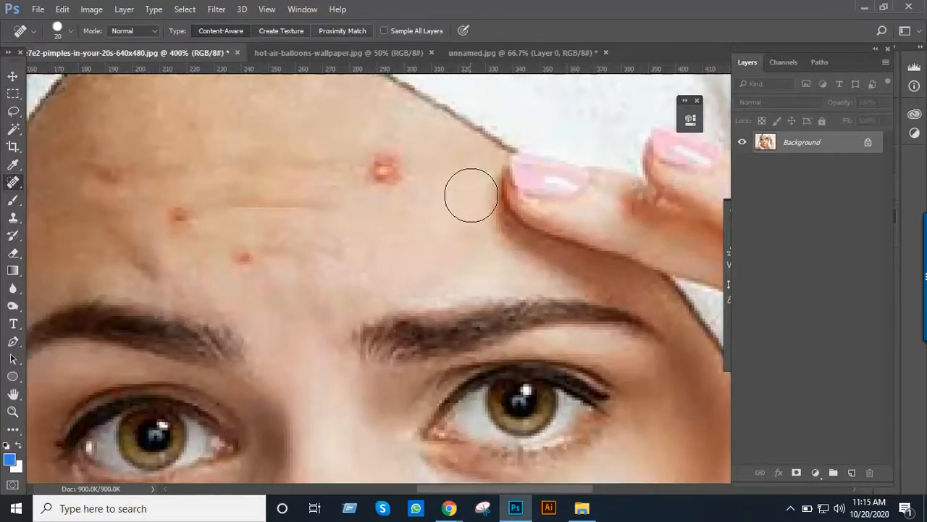
Set the Spot Healing Brush size to 15 and heal the main area of the large forehead pimple.
key(bracketleft)
key(bracketleft)
key(bracketleft)
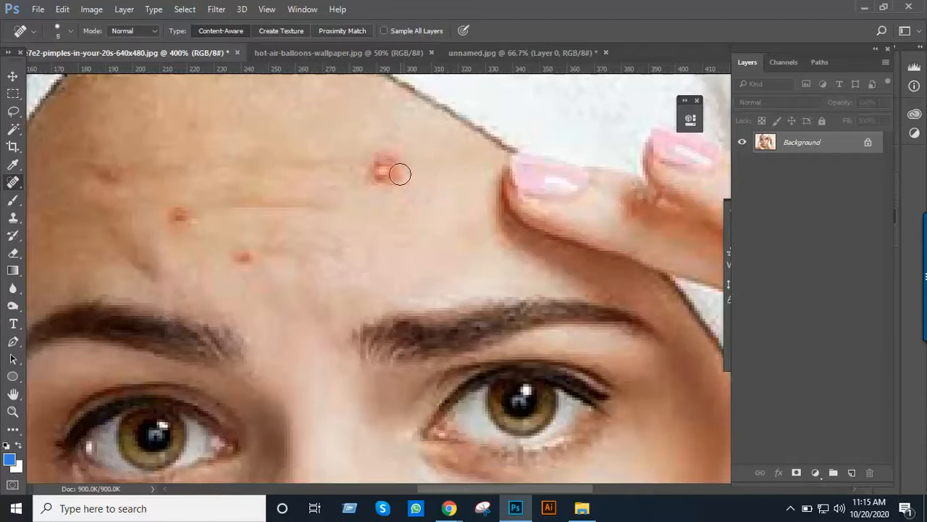
key(bracketright)
key(bracketright)
key(bracketright)
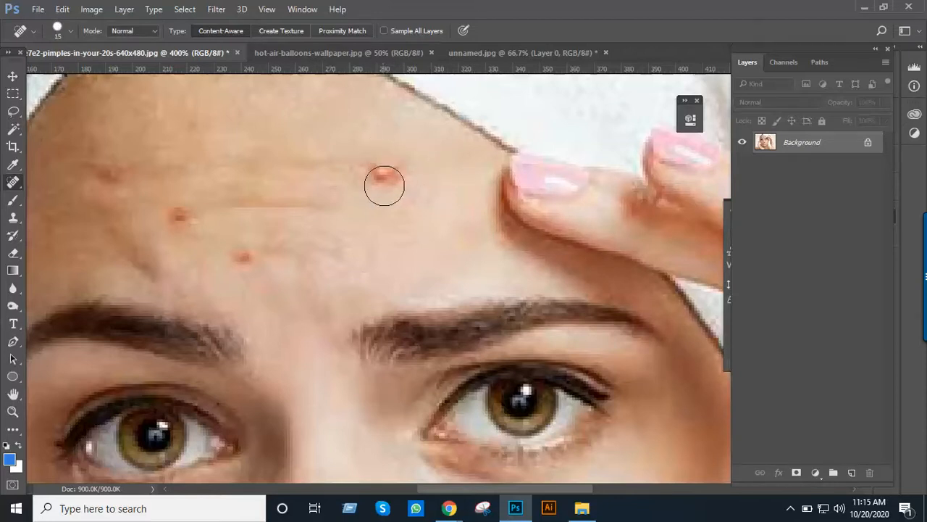
drag(385, 186, 389, 187)
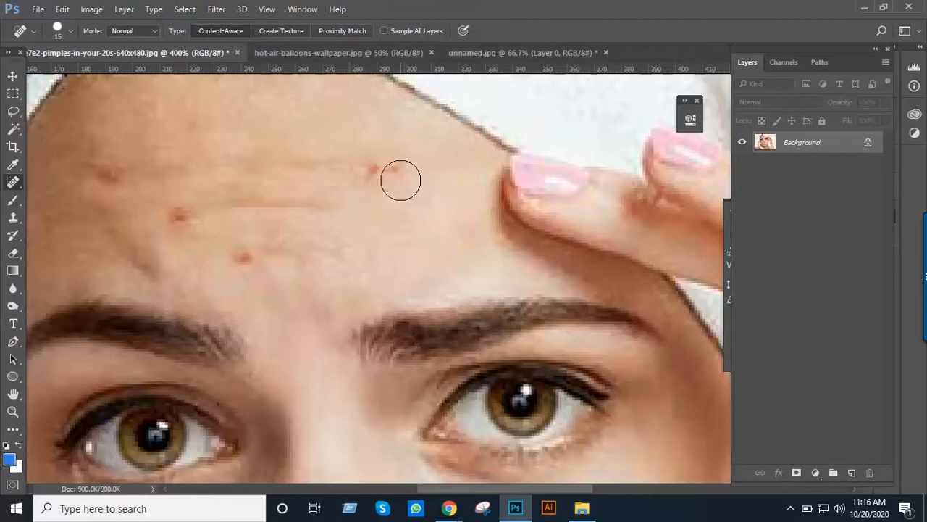
Reduce the brush size to 9 and heal the remaining red marks of the large forehead pimple.
key(bracketleft)
key(bracketleft)
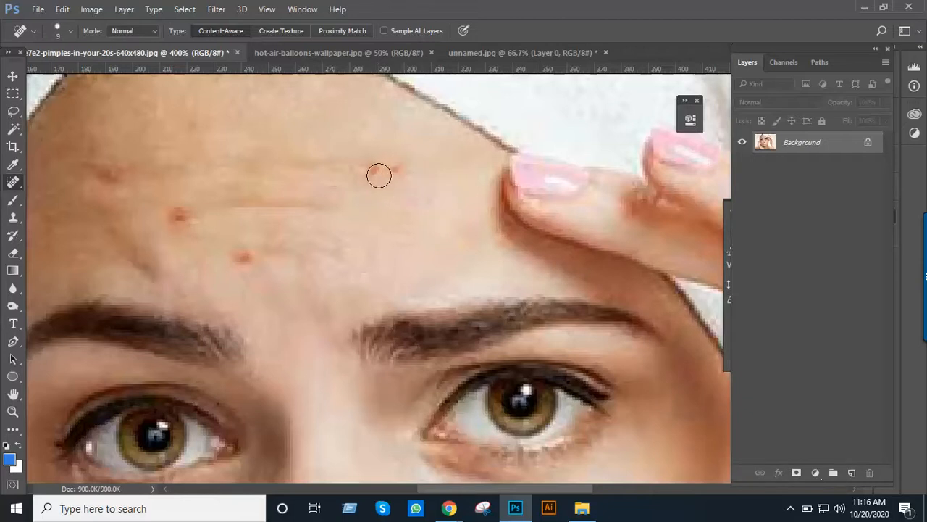
click(375, 171)
drag(402, 172, 403, 171)
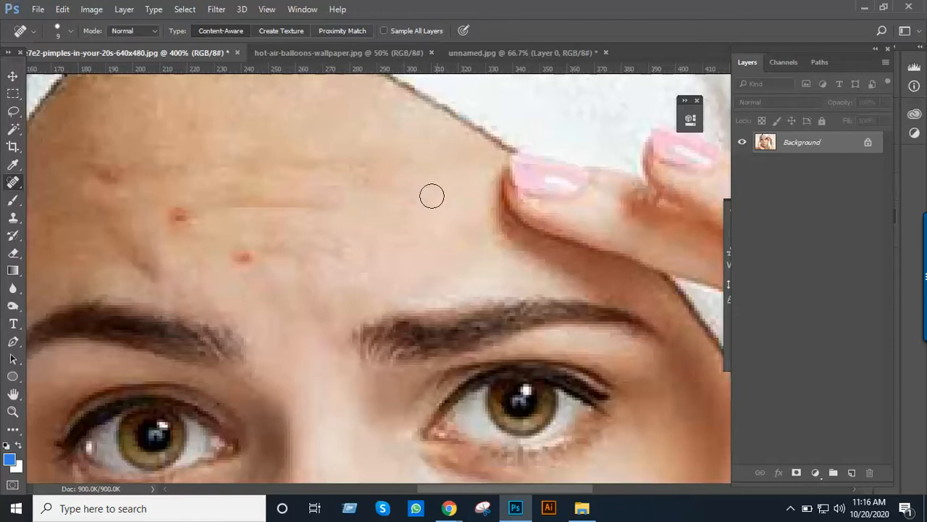
drag(380, 204, 436, 208)
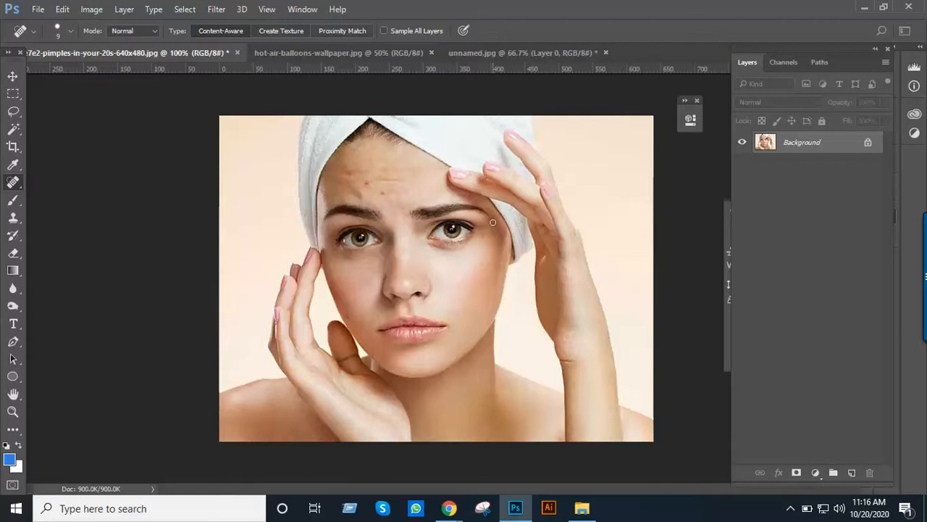
Keep the Spot Healing Brush active and undo all the pimple healing on the woman's face.
right_click(23, 187)
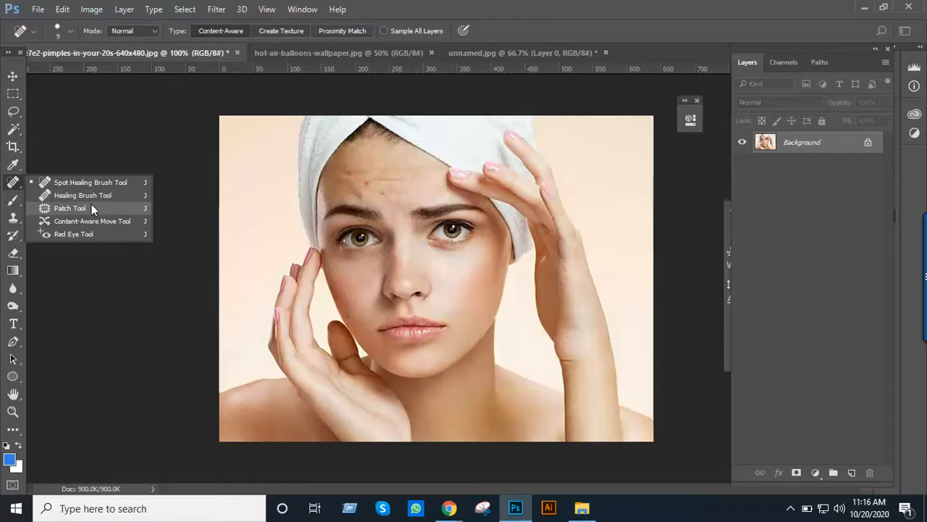
click(48, 183)
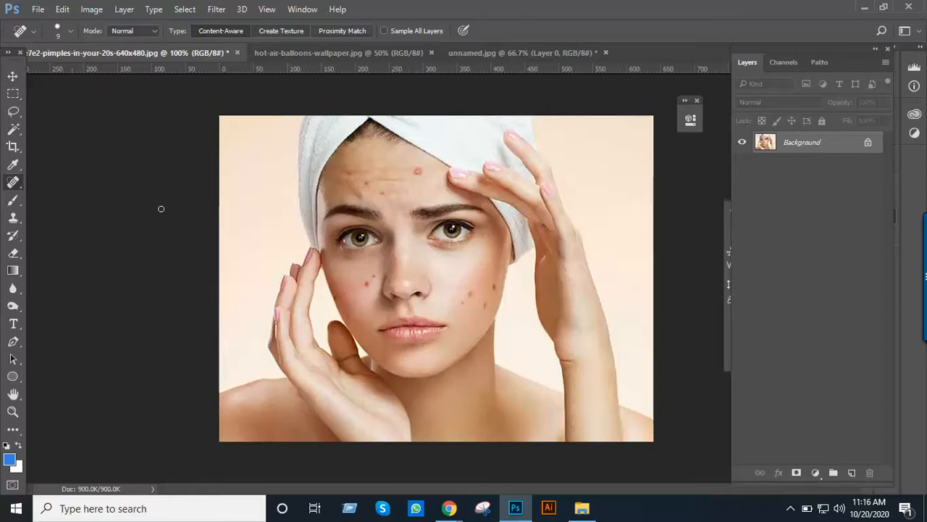
Use the Patch Tool to outline the largest pimple on the image's right cheek, replace it with clean nearby skin, and deselect.
click(473, 257)
click(473, 256)
click(472, 256)
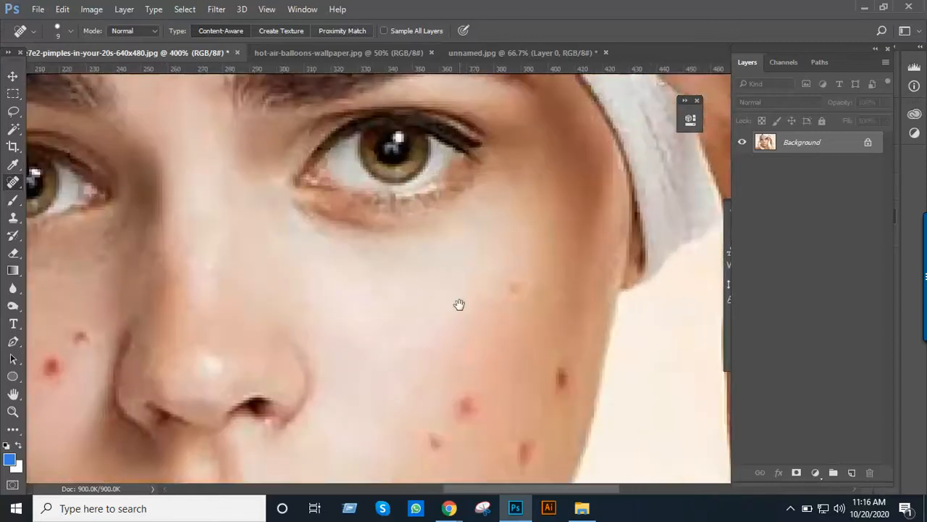
drag(459, 304, 430, 191)
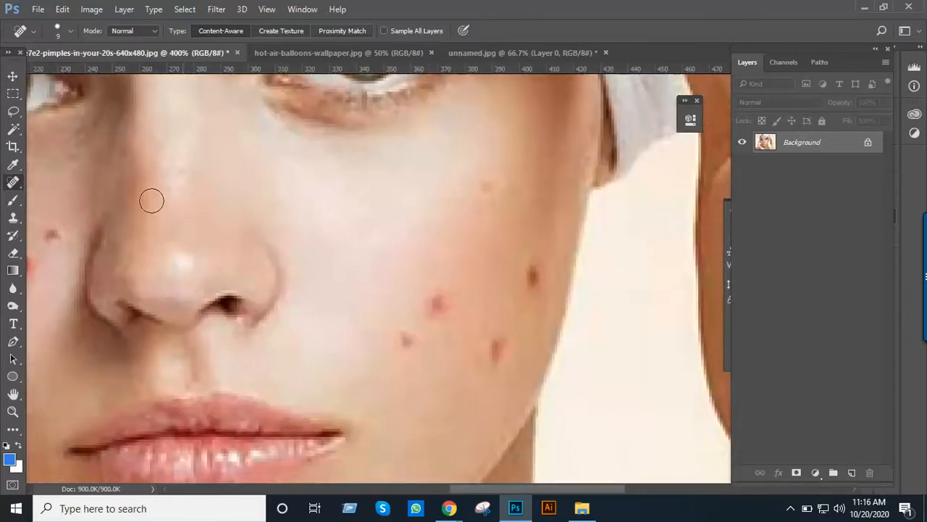
right_click(17, 184)
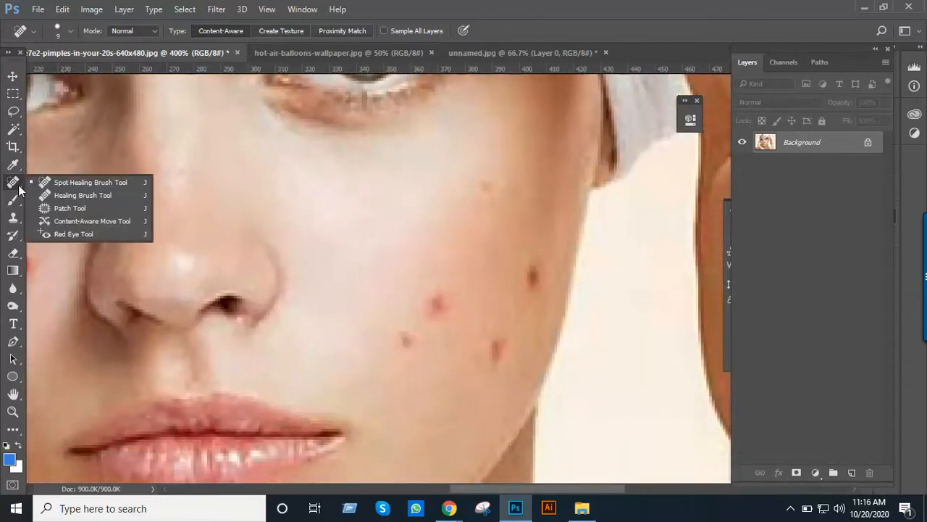
click(73, 210)
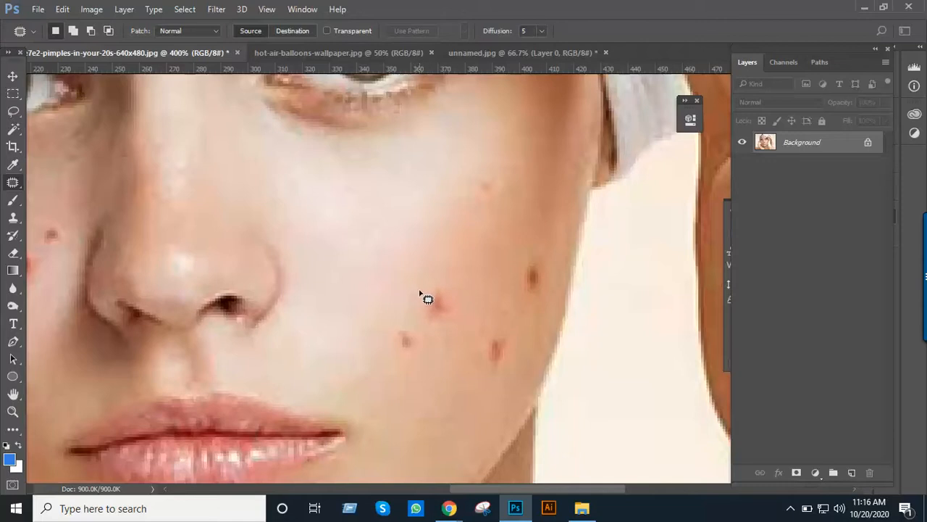
mouse_move(413, 287)
mouse_down()
mouse_move(414, 312)
mouse_move(454, 331)
mouse_move(469, 305)
mouse_move(453, 284)
mouse_move(412, 276)
mouse_move(411, 293)
mouse_move(439, 307)
mouse_move(423, 302)
mouse_move(399, 261)
mouse_up()
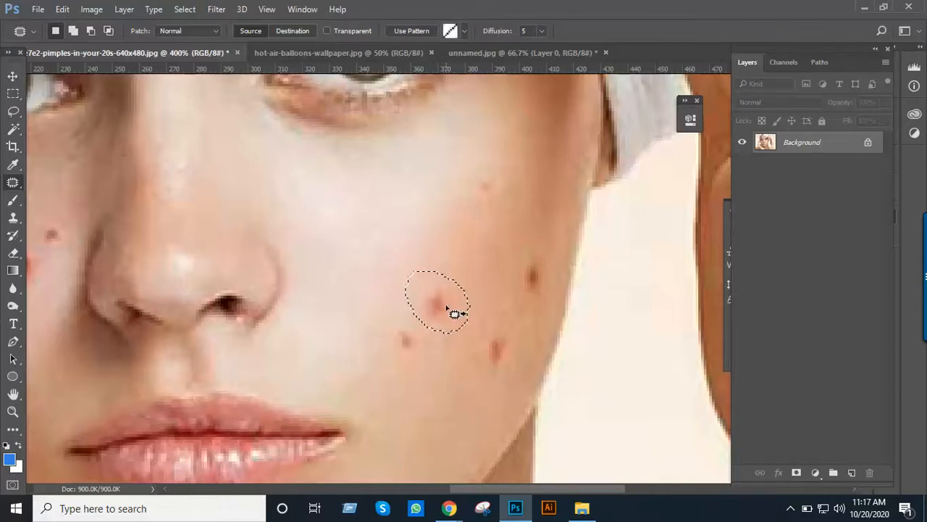
drag(453, 298, 478, 266)
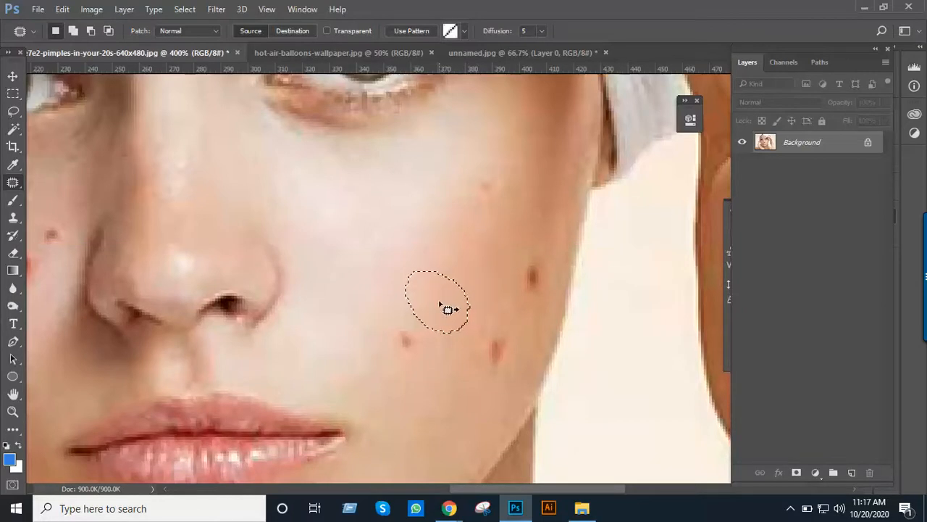
key(ctrl+d)
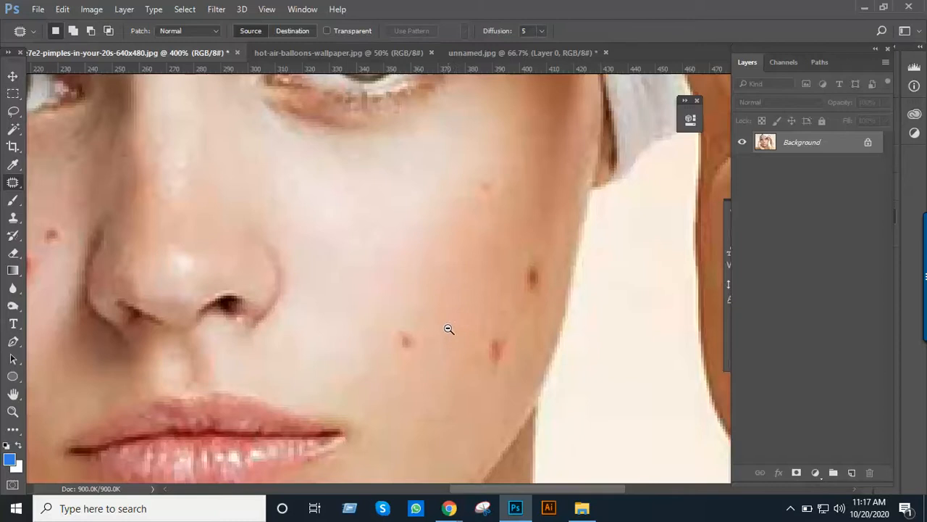
Patch the small pimple nearest the mouth on the image's right cheek with clean skin just below it, and deselect.
alt+click(449, 329)
ctrl+click(454, 324)
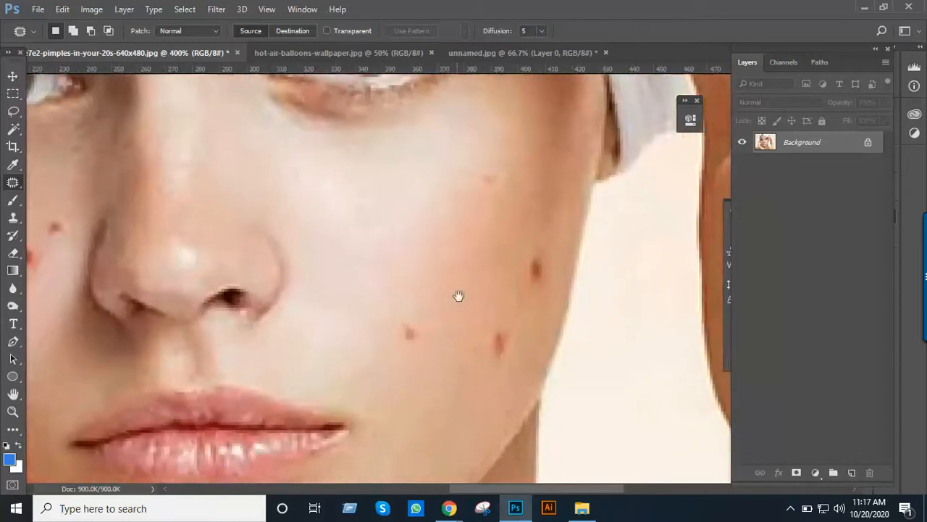
mouse_move(404, 285)
mouse_down()
mouse_move(399, 310)
mouse_move(437, 326)
mouse_move(450, 303)
mouse_move(442, 279)
mouse_move(405, 272)
mouse_move(406, 295)
mouse_up()
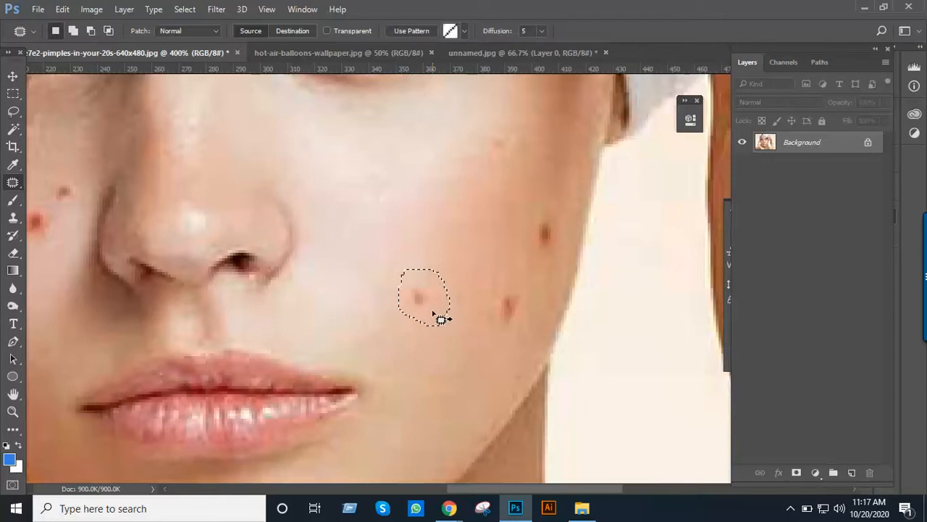
mouse_move(439, 311)
mouse_down()
mouse_move(442, 355)
mouse_move(408, 353)
mouse_move(408, 366)
mouse_up()
key(ctrl+d)
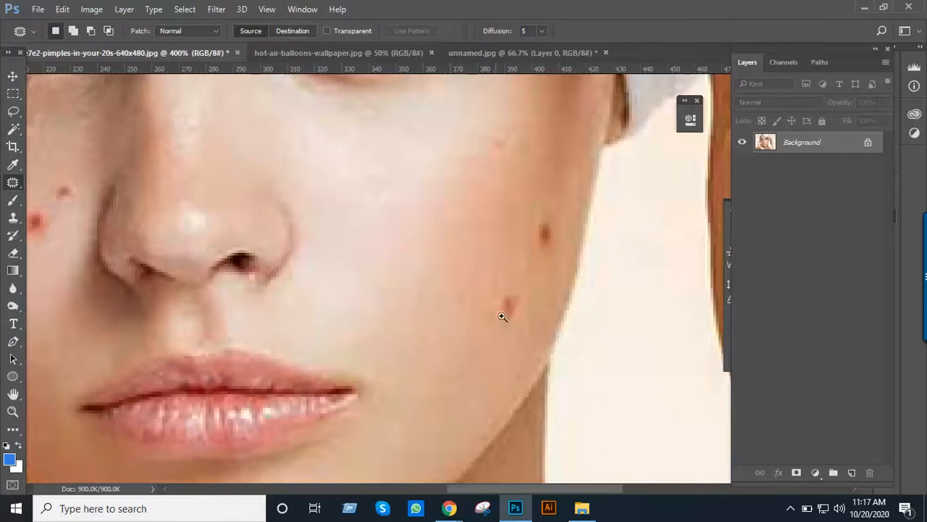
Patch the dark spot near the outer edge of the image's right cheek with clean skin and deselect.
scroll(513, 296, down, 3)
drag(526, 279, 505, 331)
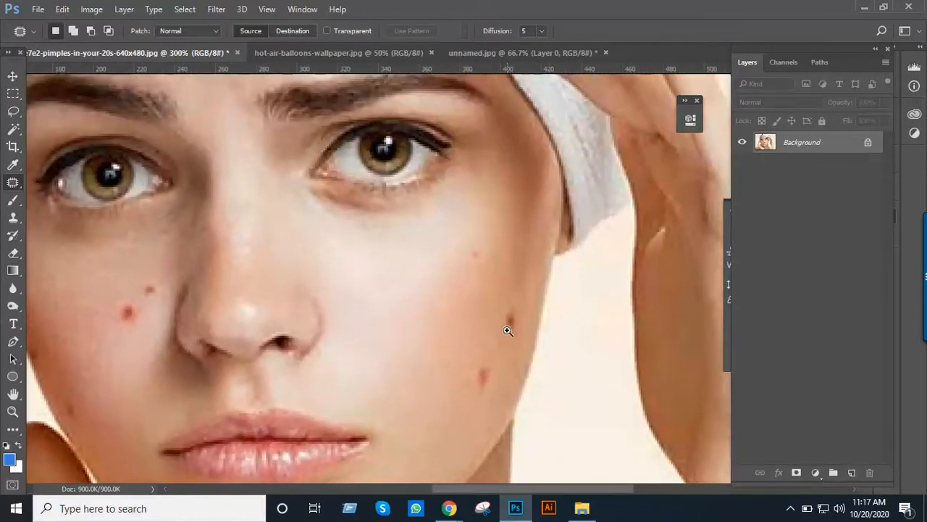
scroll(507, 326, up, 1)
mouse_move(513, 299)
mouse_down()
mouse_move(498, 334)
mouse_move(510, 339)
mouse_move(537, 313)
mouse_move(522, 296)
mouse_move(465, 307)
mouse_up()
click(548, 313)
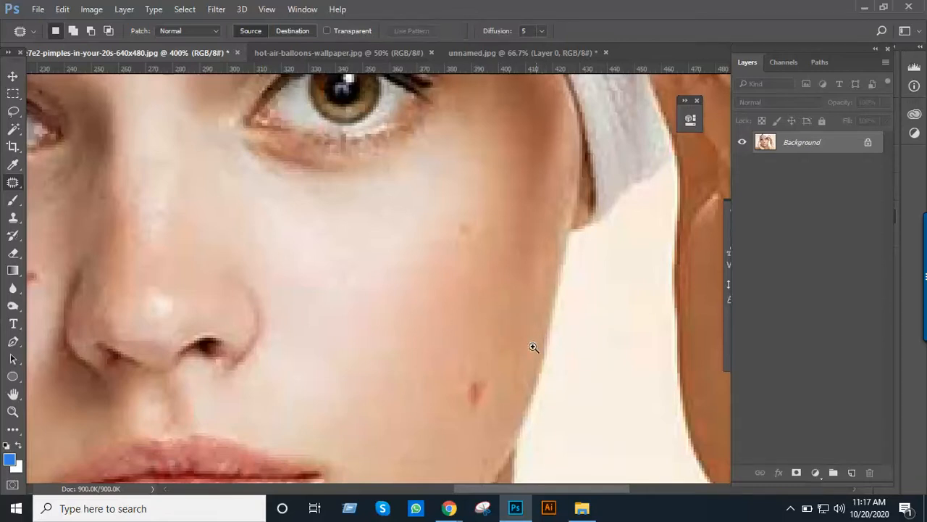
Patch the remaining reddish pimple low on the image's right cheek with clean skin and deselect.
scroll(499, 340, down, 1)
mouse_move(484, 360)
mouse_down()
mouse_move(464, 384)
mouse_move(472, 395)
mouse_move(499, 380)
mouse_move(522, 336)
mouse_up()
click(516, 347)
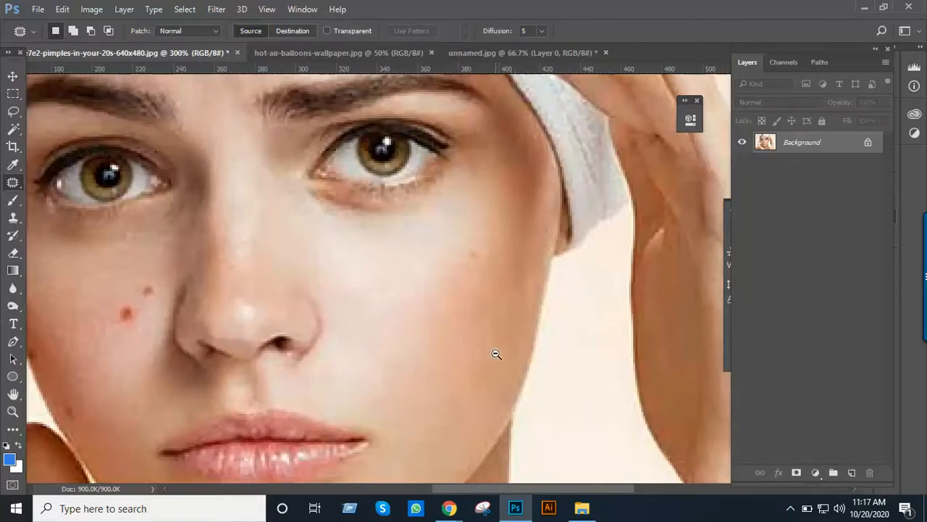
scroll(500, 352, down, 2)
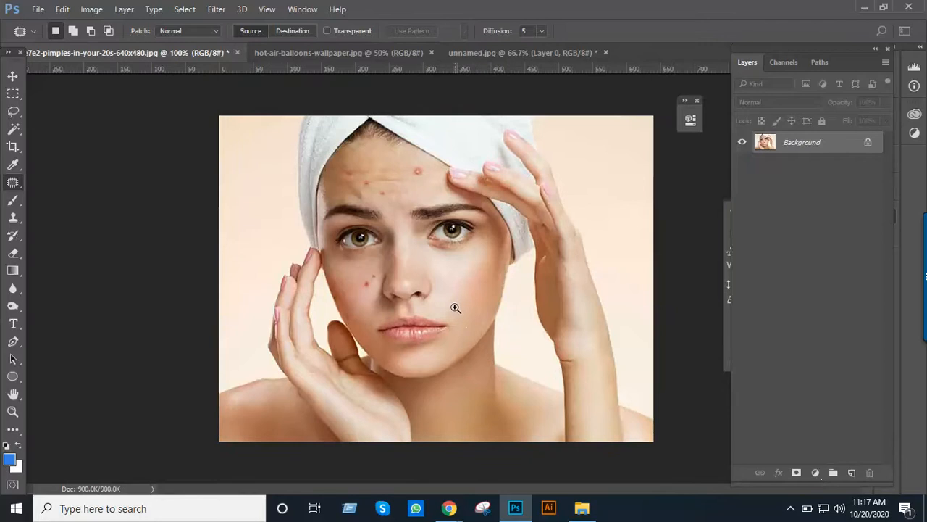
Patch the larger red pimple beside the nose on the image's left cheek with clean skin and deselect.
scroll(454, 308, up, 2)
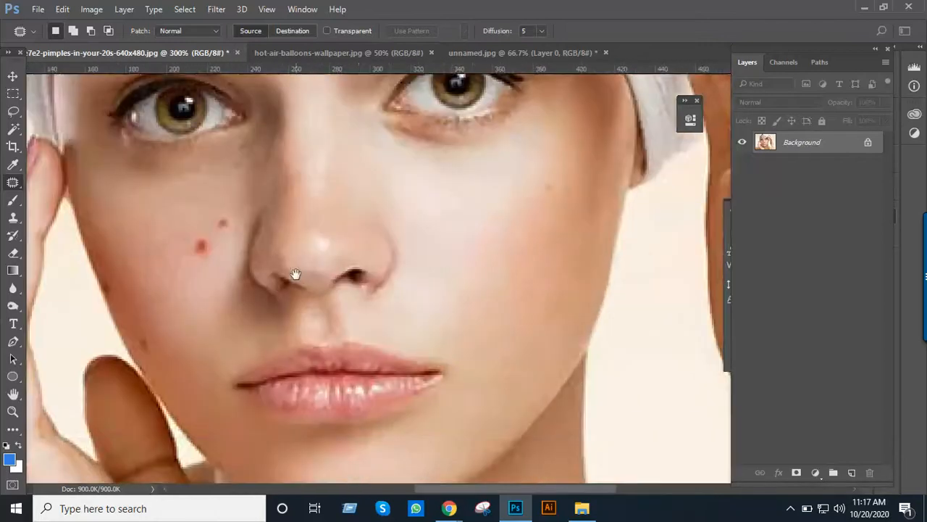
drag(295, 273, 389, 323)
mouse_move(303, 289)
mouse_down()
mouse_move(314, 314)
mouse_move(292, 312)
mouse_move(301, 289)
mouse_move(307, 302)
mouse_move(269, 321)
mouse_move(314, 324)
mouse_up()
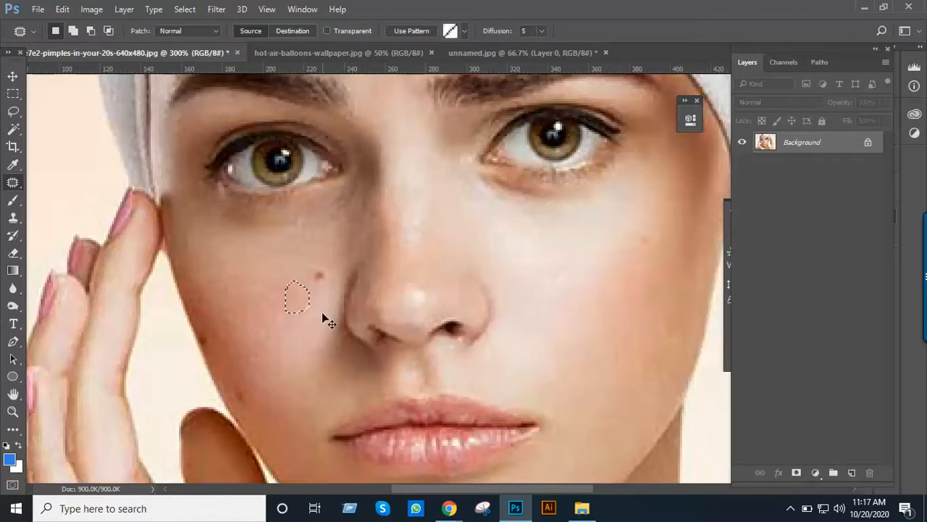
key(ctrl+d)
alt+click(360, 305)
alt+click(360, 305)
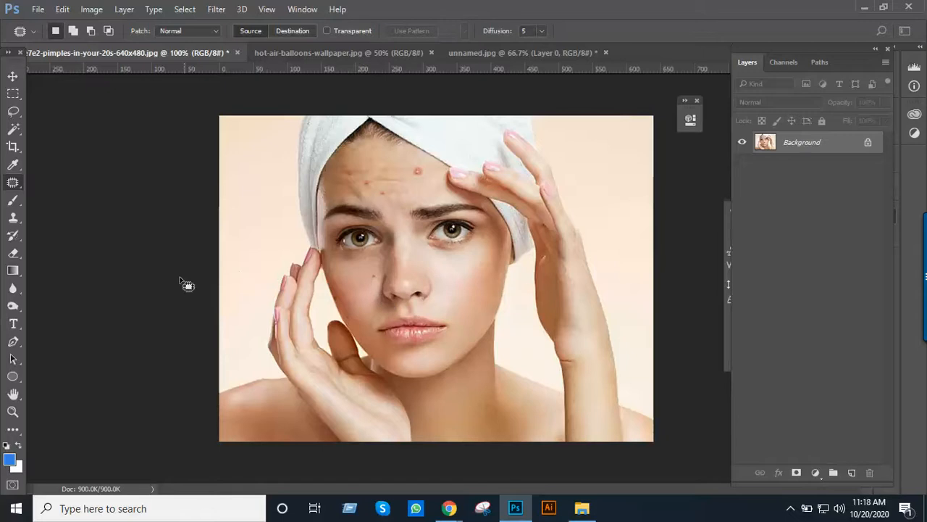
right_click(16, 187)
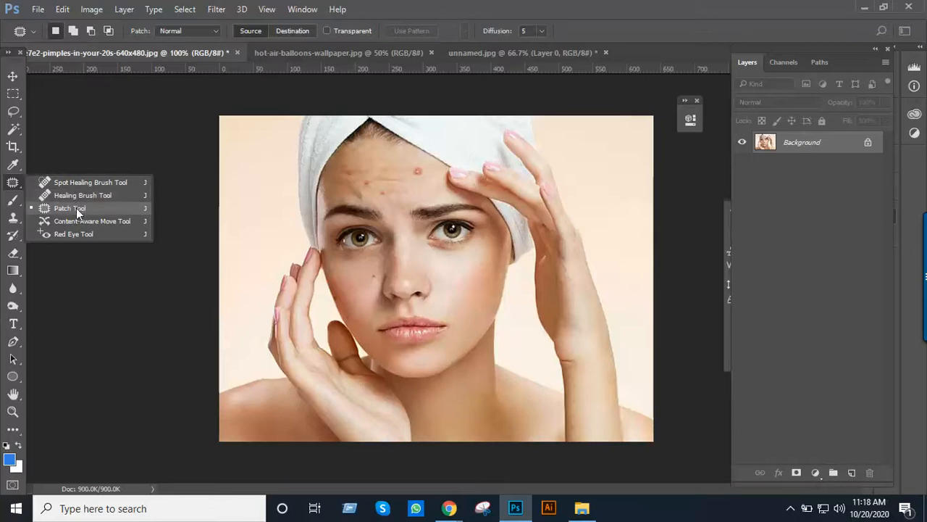
click(16, 187)
Switch to the Chrome window with the Meet call and search Google for "red eye" in a new tab.
mouse_move(437, 509)
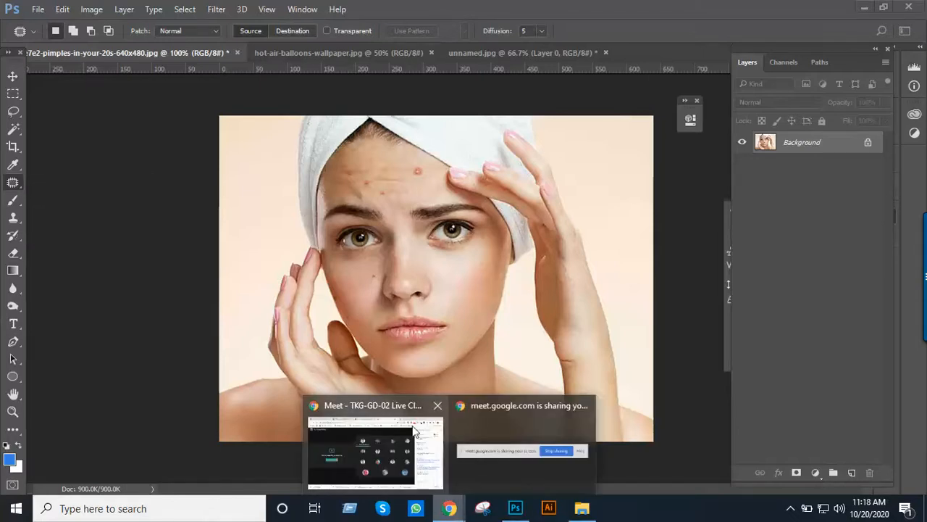
click(373, 449)
click(676, 12)
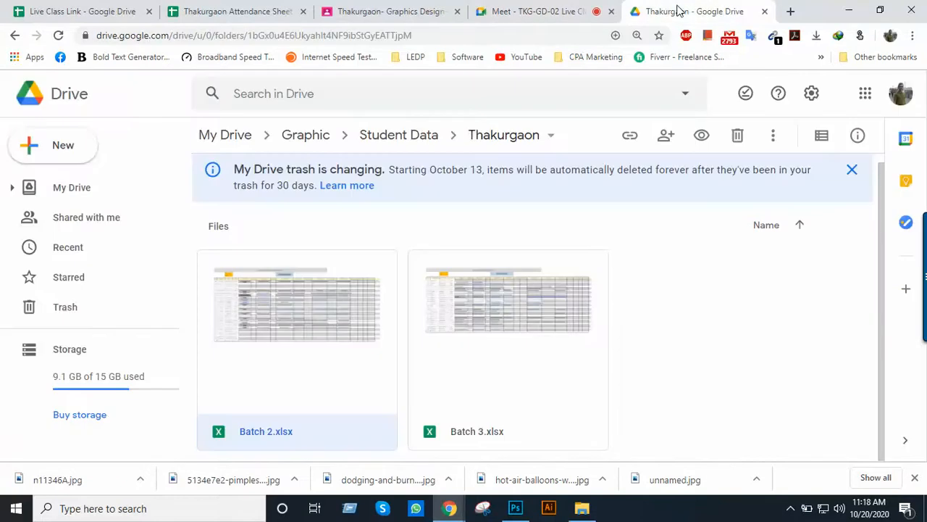
click(790, 11)
text(re)
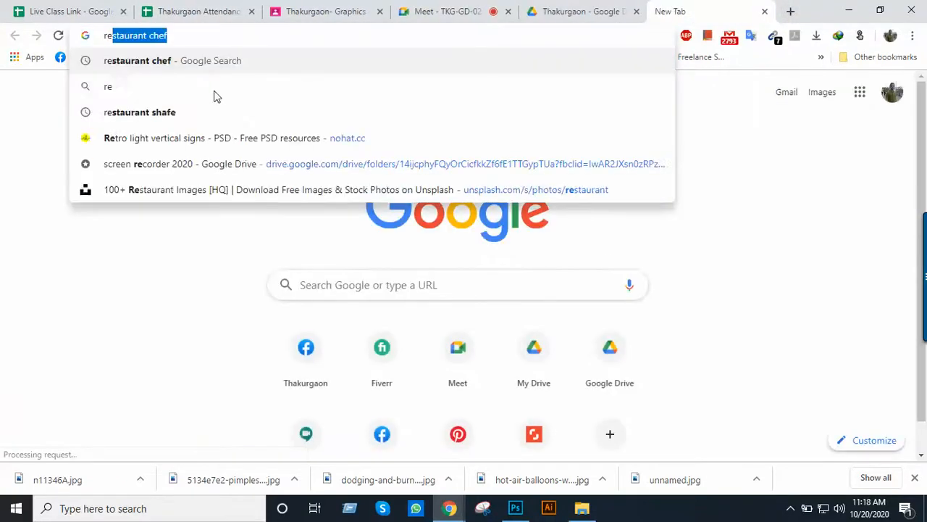
text(d eye)
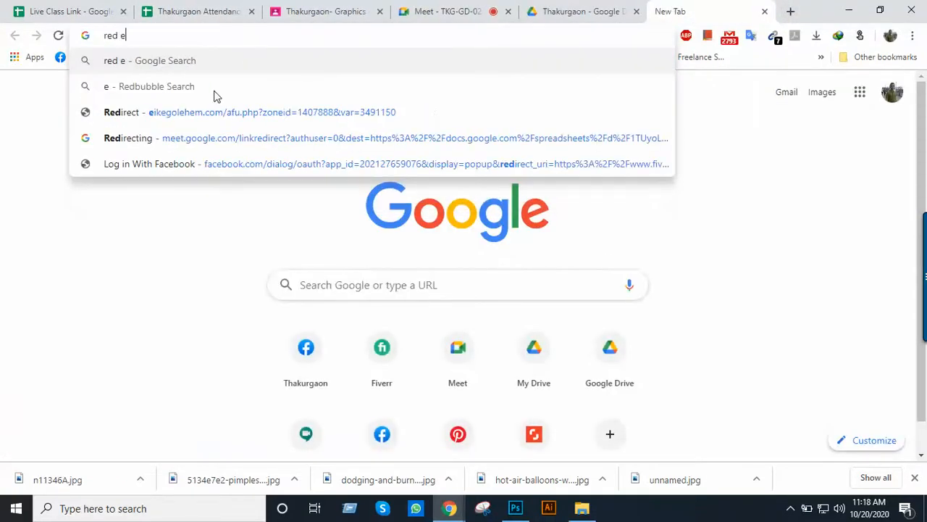
key(Return)
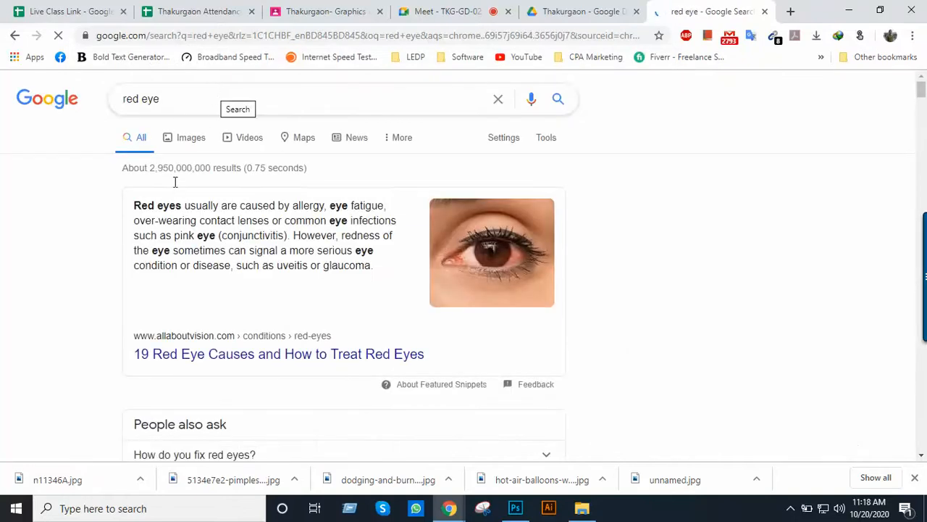
Look through the Google image results for "red eye" for a suitable retouching photo.
click(191, 142)
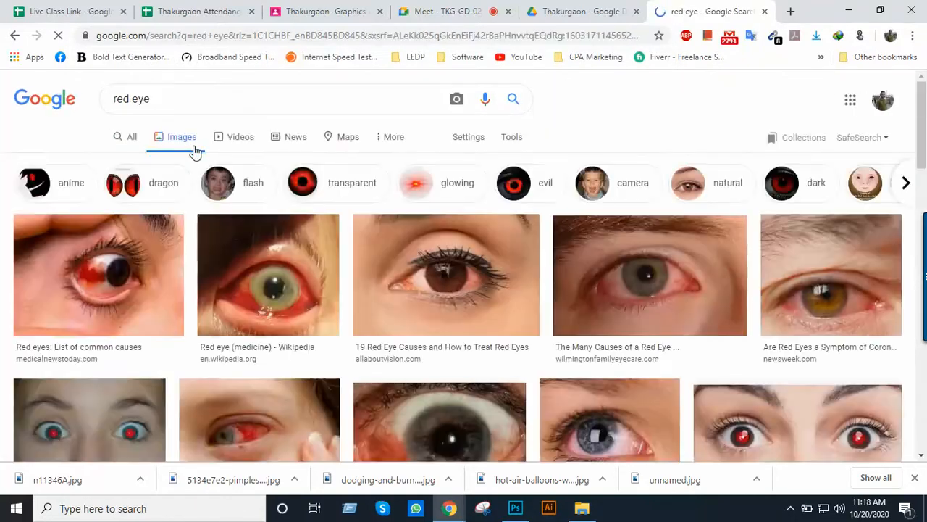
scroll(234, 184, down, 4)
scroll(248, 193, down, 2)
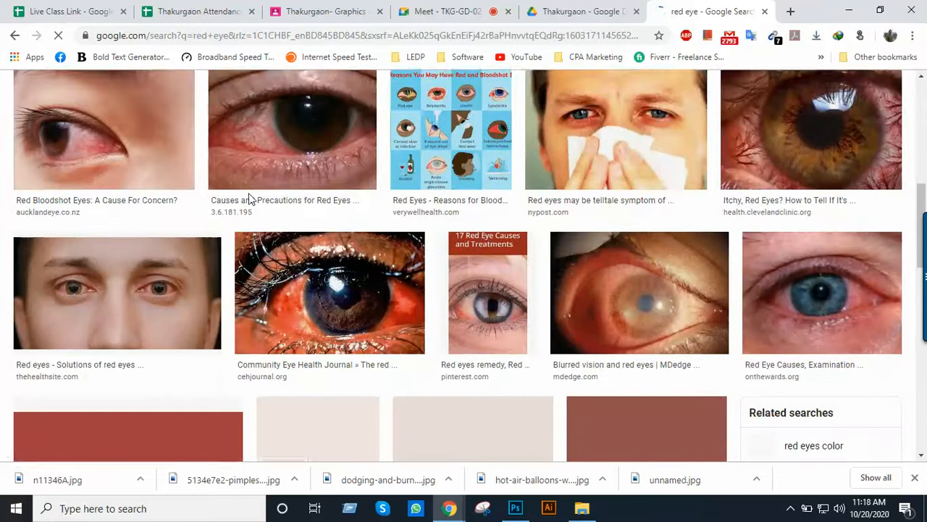
scroll(249, 193, up, 5)
scroll(250, 181, up, 2)
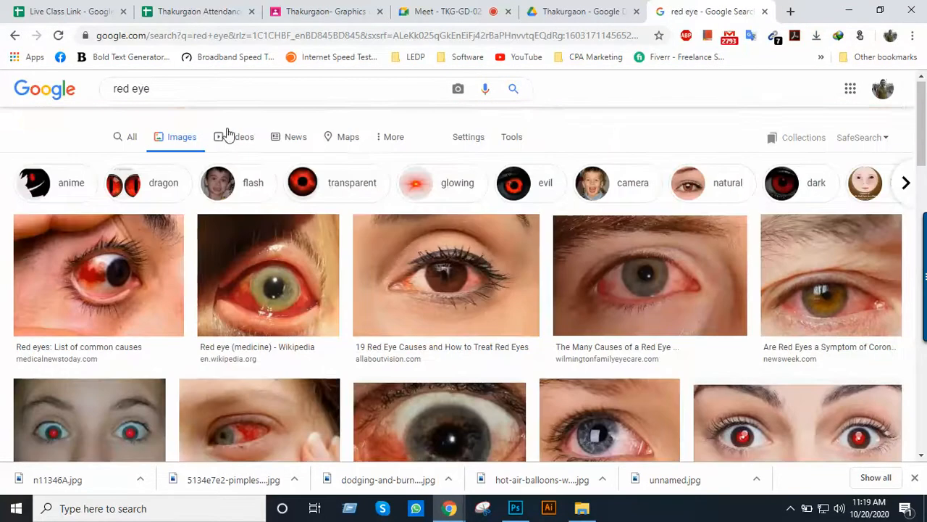
Search Google for "red eye tool photoshop" and show the image results.
click(16, 36)
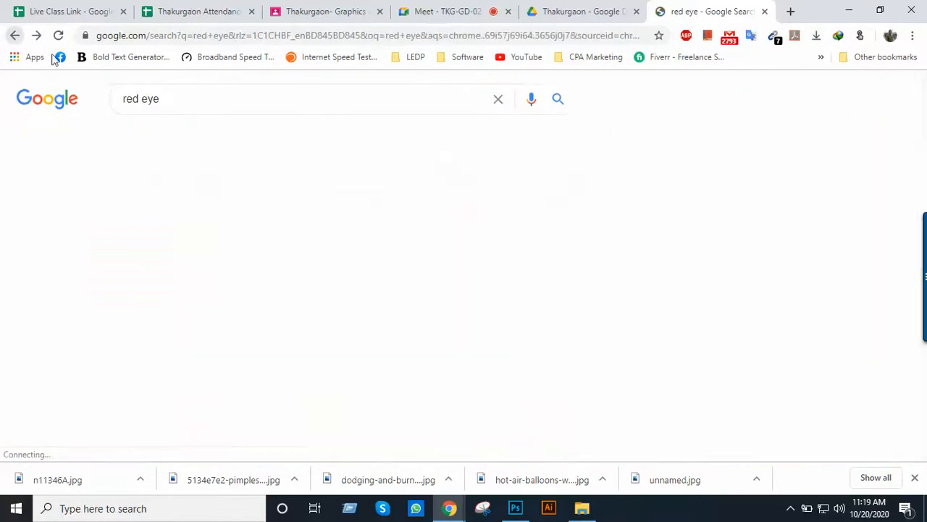
click(191, 99)
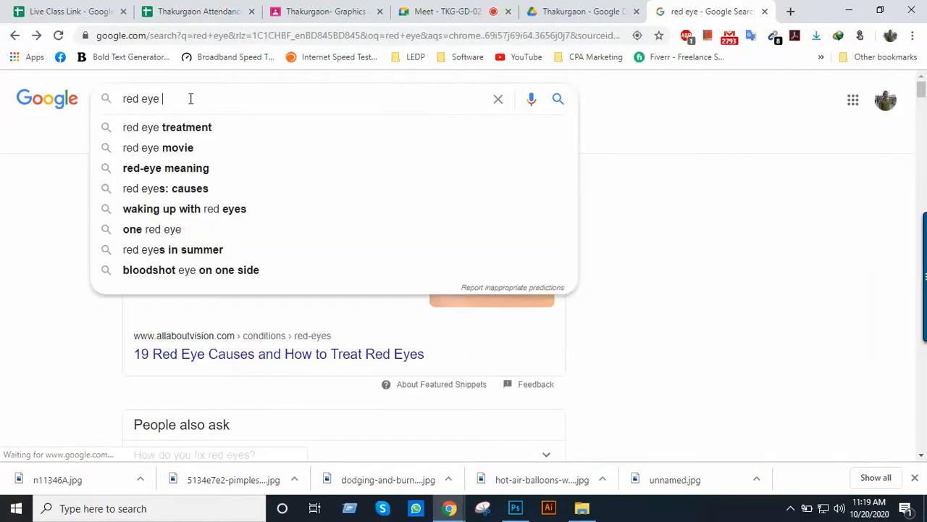
text(tool)
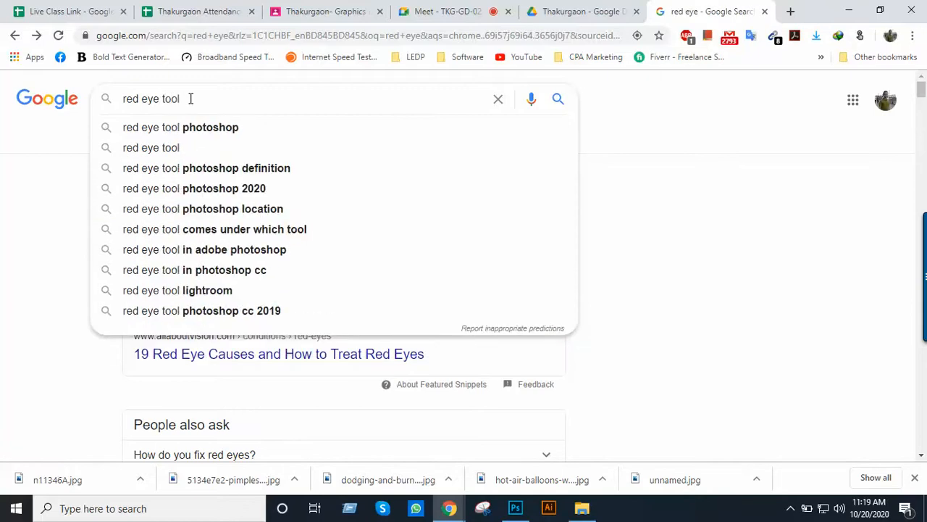
key(Down)
key(Return)
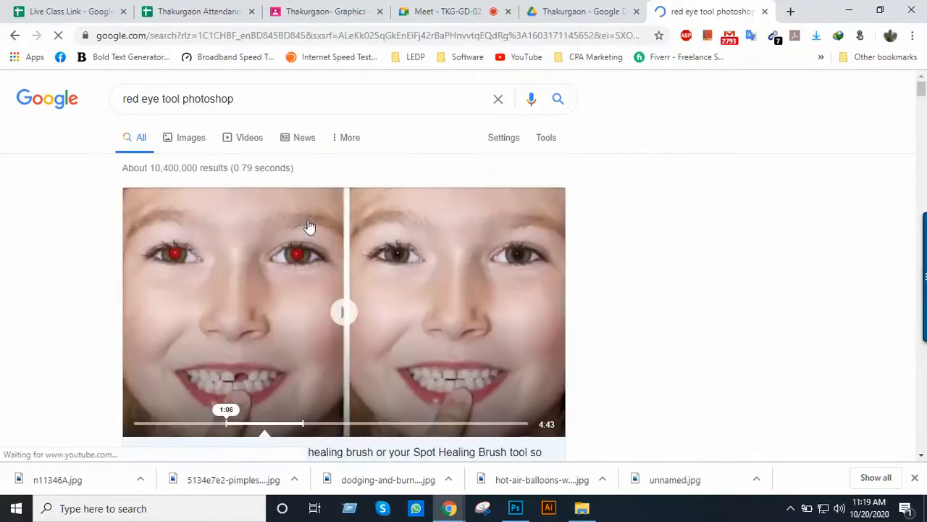
scroll(308, 262, down, 2)
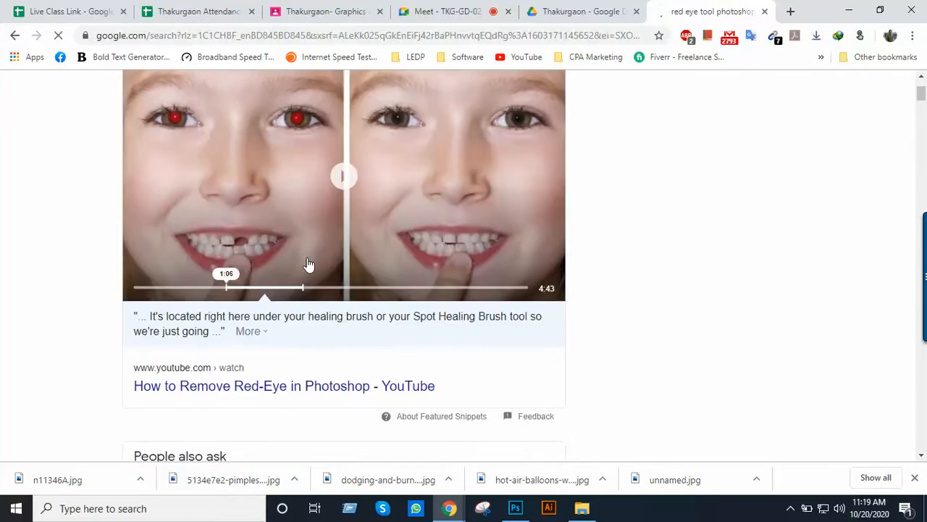
scroll(307, 262, up, 2)
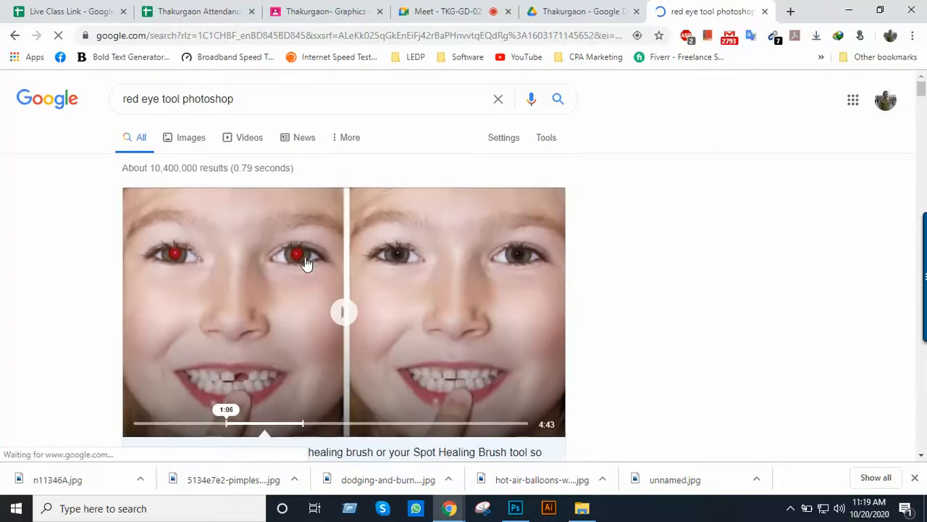
click(187, 143)
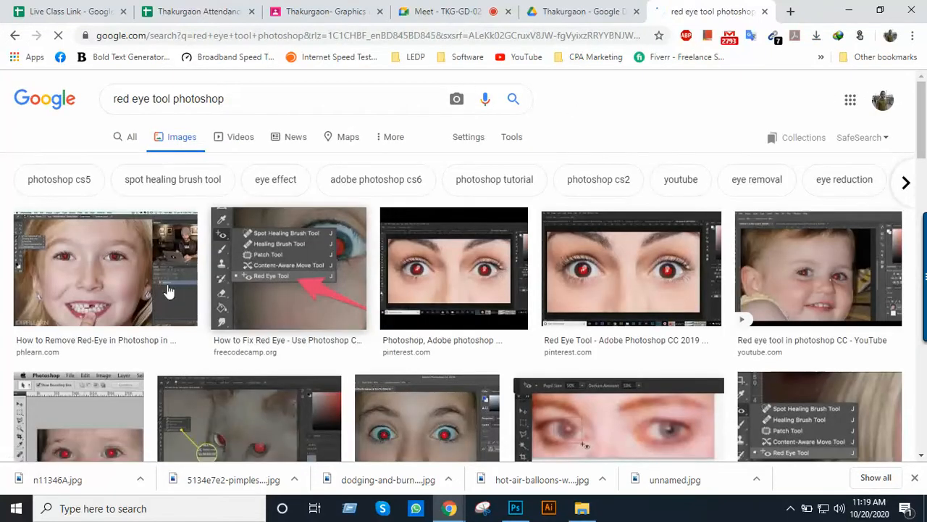
Find the csclass2017.wordpress.com close-up of two red eyes and save it as red1.png in the Class 42 folder.
scroll(283, 290, down, 2)
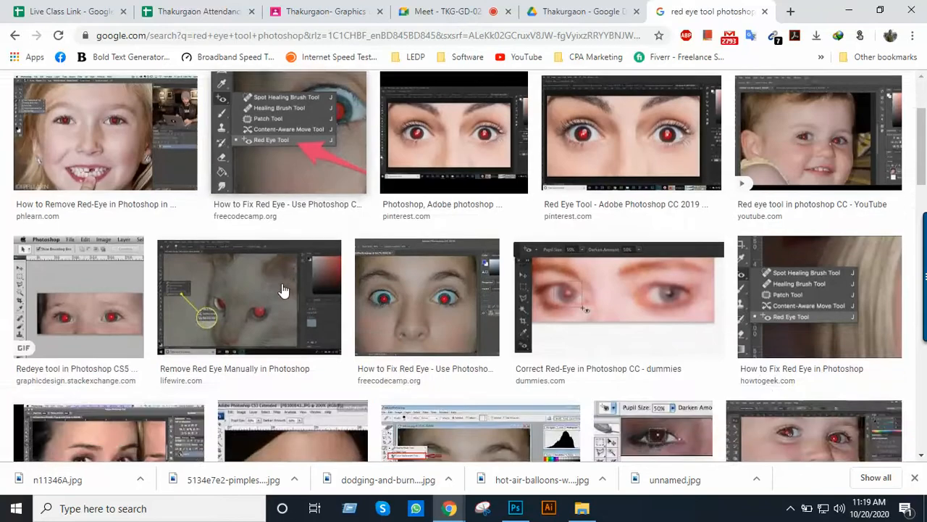
scroll(418, 315, down, 2)
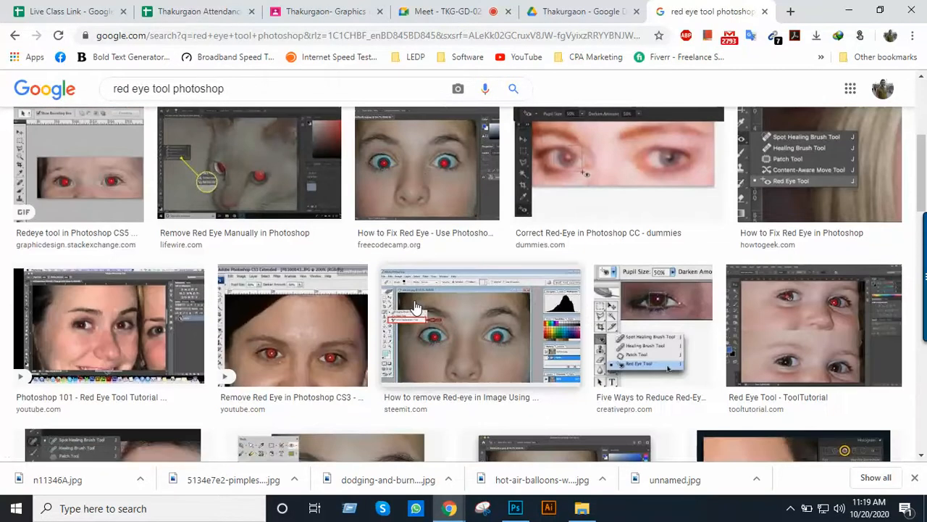
scroll(417, 311, down, 2)
scroll(418, 308, down, 2)
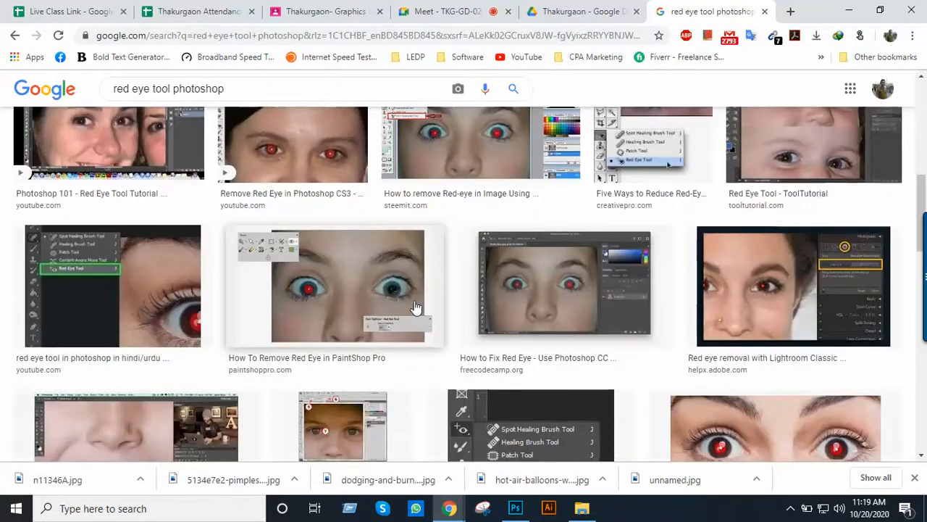
scroll(421, 305, down, 3)
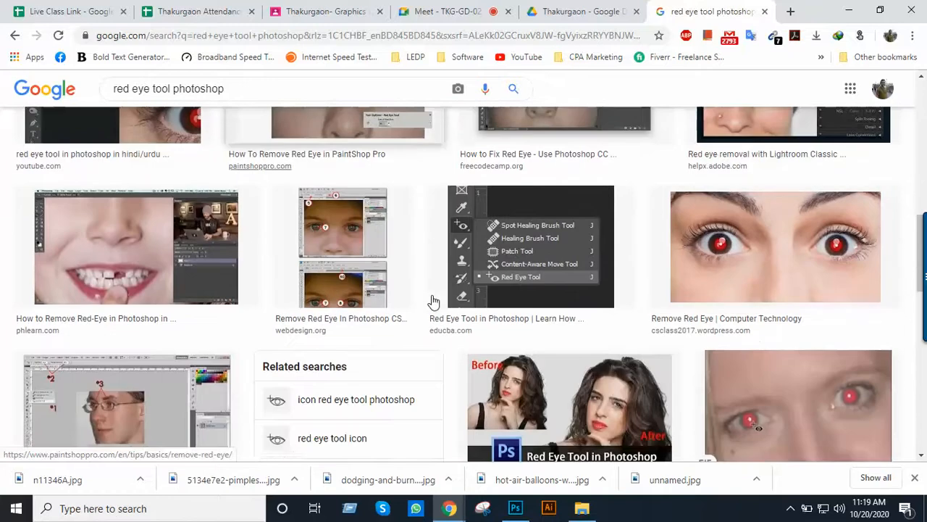
click(773, 283)
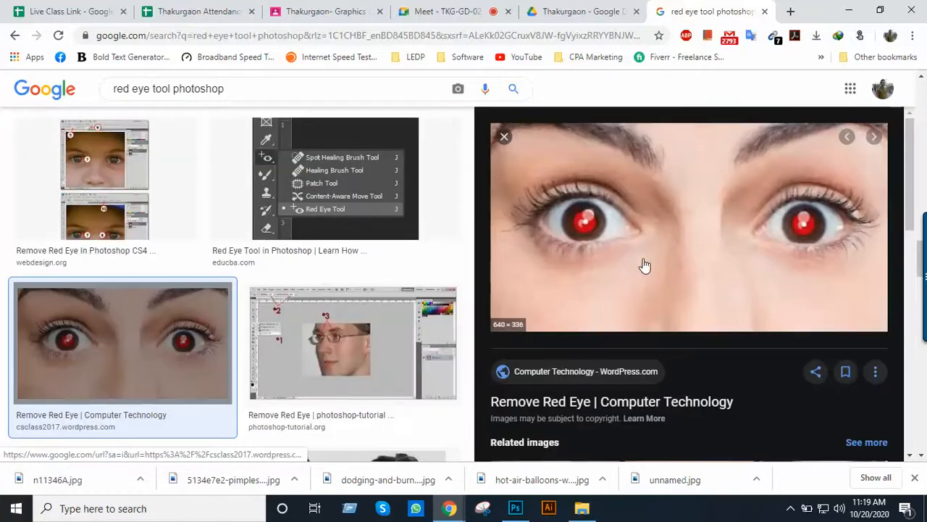
right_click(651, 242)
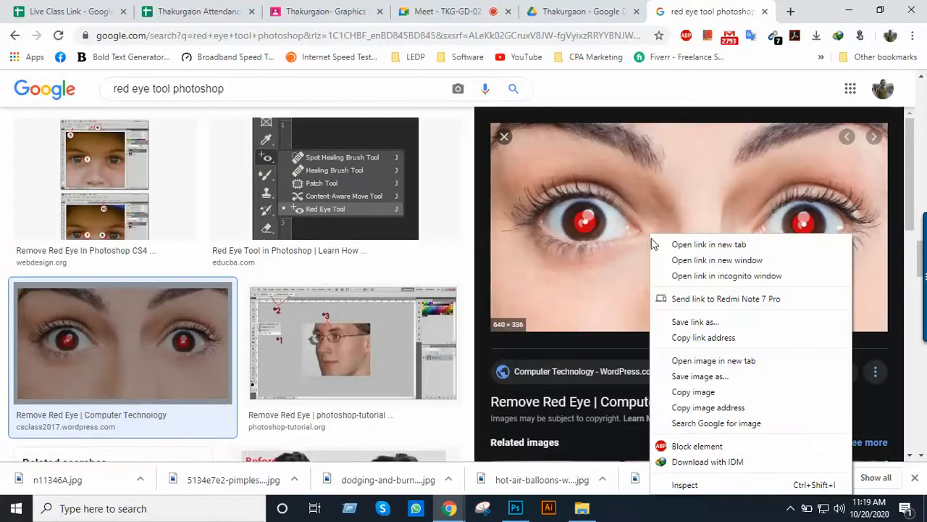
click(700, 376)
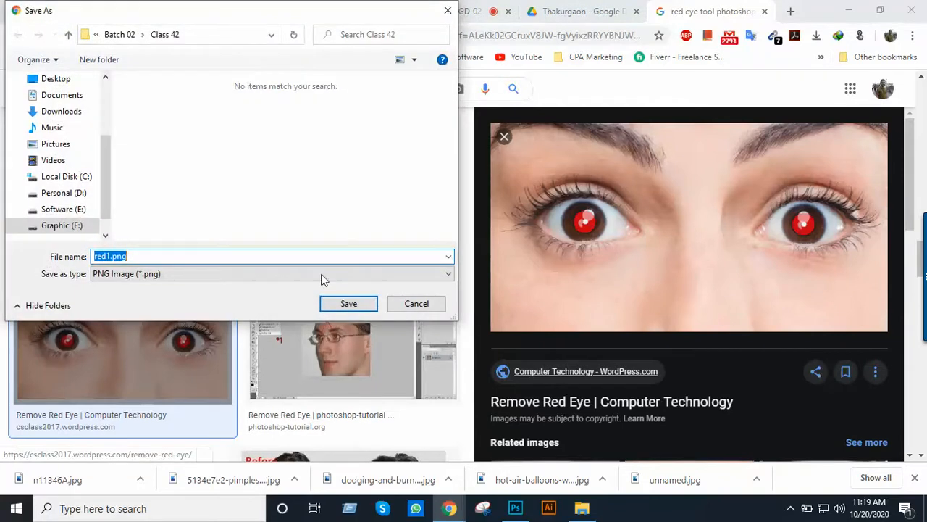
click(346, 303)
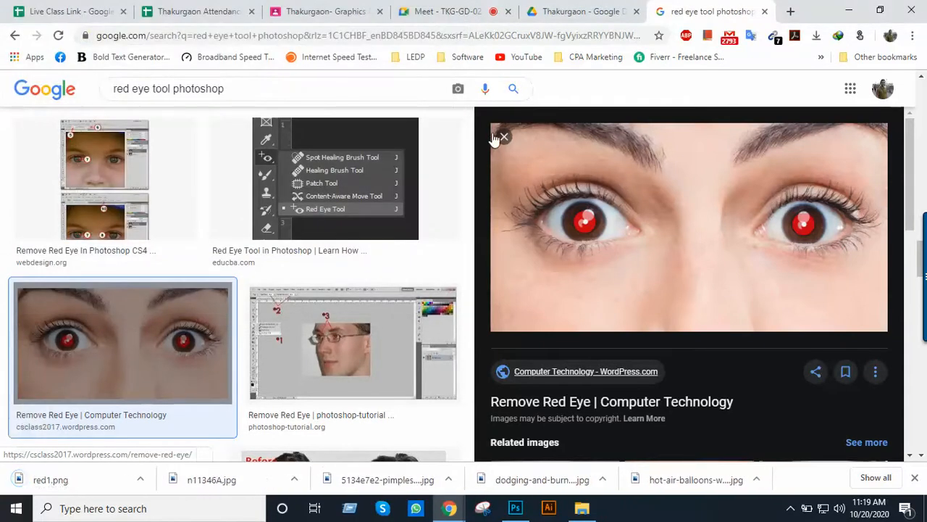
Browse more red-eye image results, preview the PhotoshopSupport.com example, and close the search tab.
key(Escape)
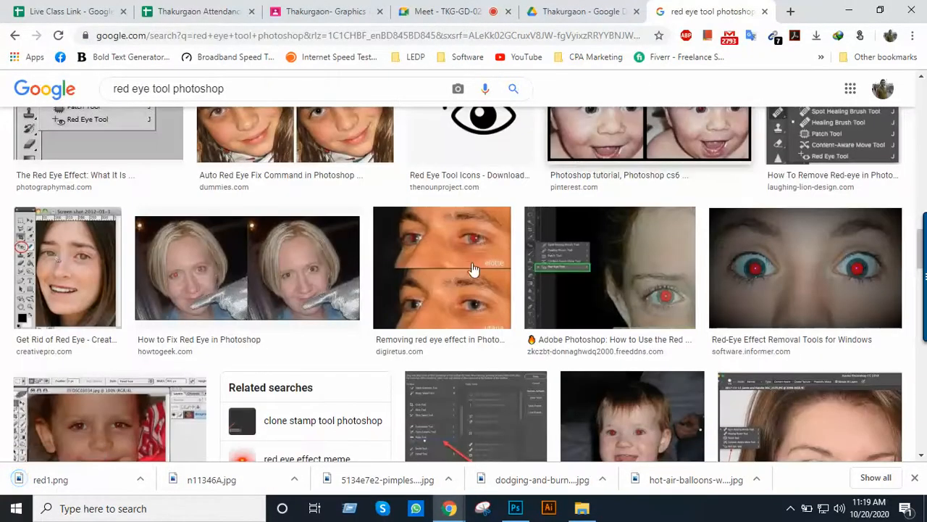
scroll(472, 269, down, 2)
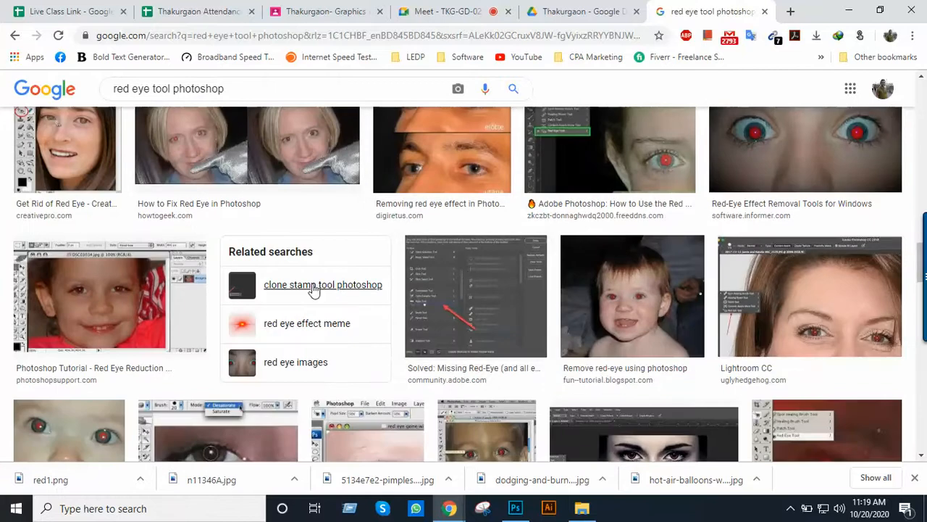
click(124, 327)
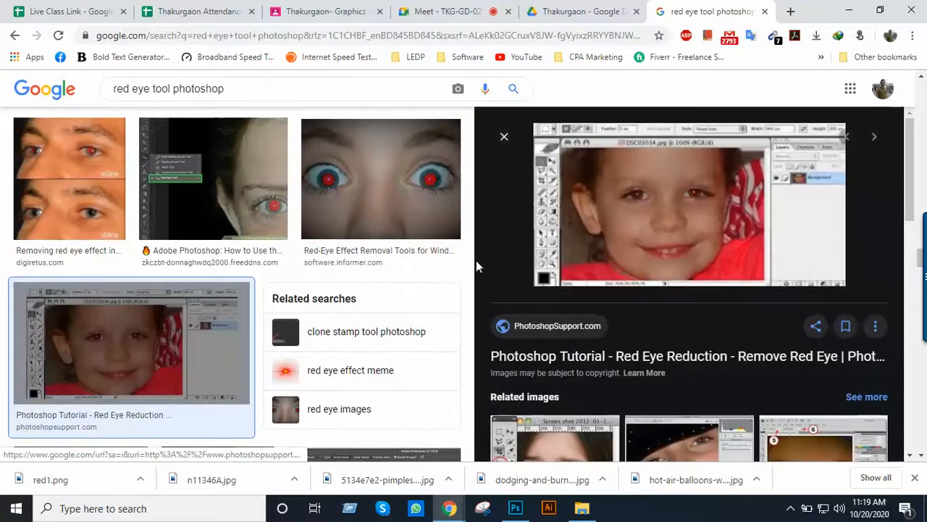
scroll(507, 232, down, 3)
scroll(526, 143, up, 1)
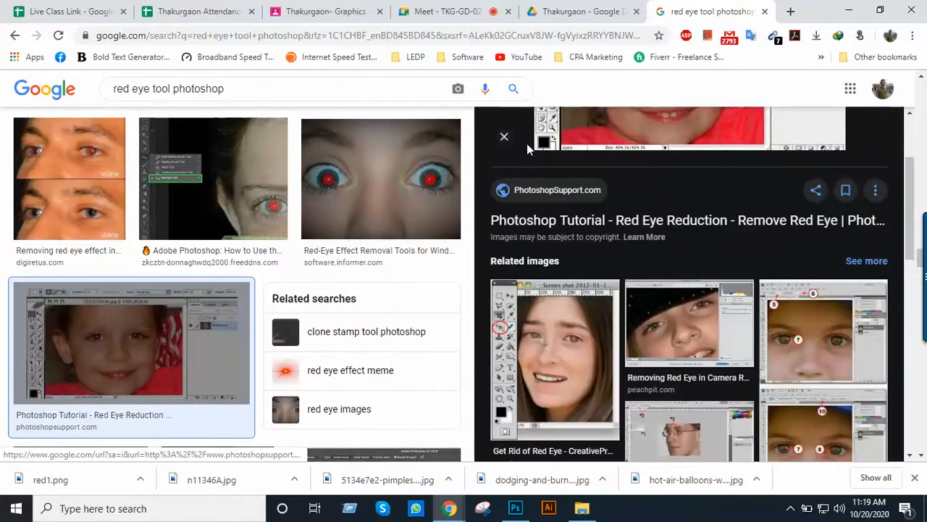
key(Escape)
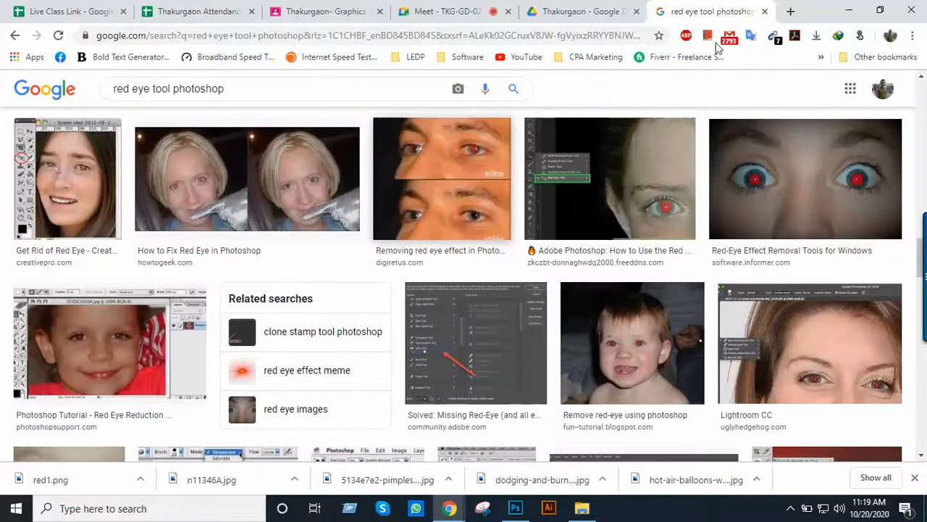
click(765, 12)
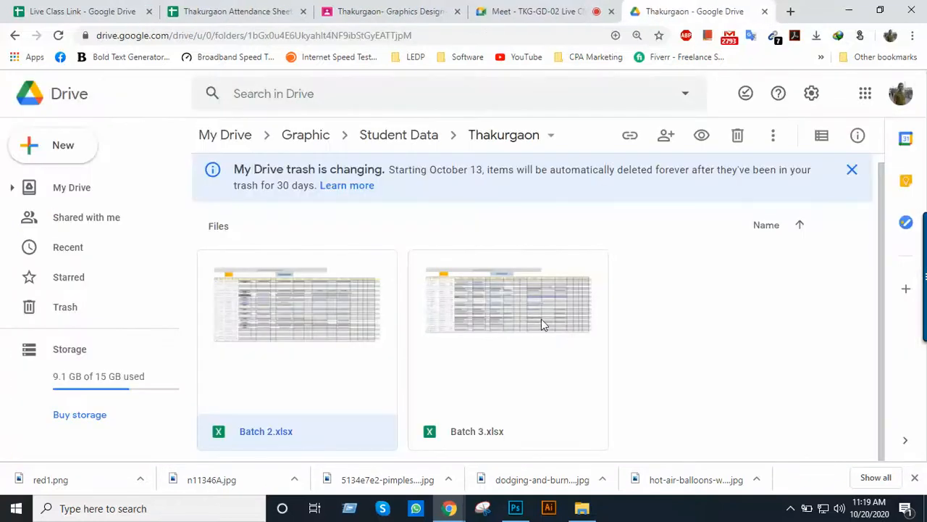
Switch to Photoshop and close the pimples photo without saving its changes.
click(525, 509)
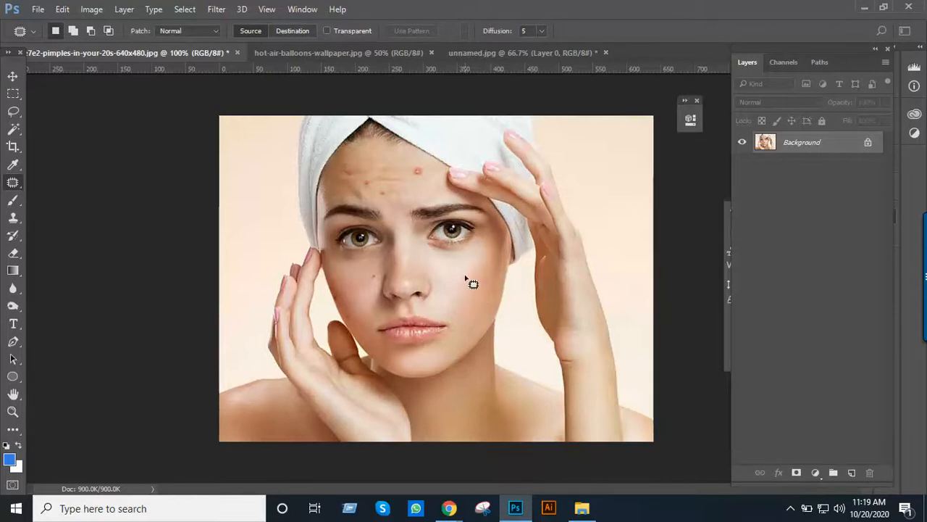
key(ctrl+w)
click(464, 203)
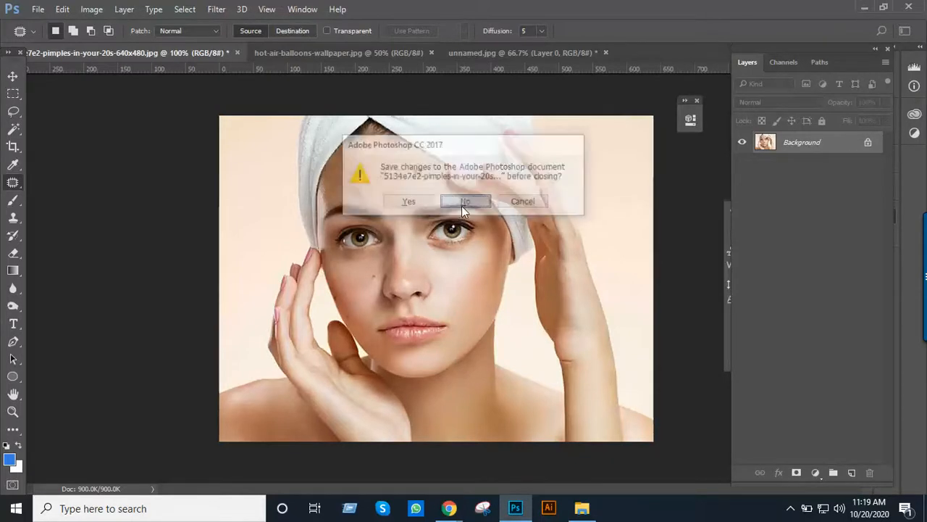
Open red1.png from the Class 42 folder in Photoshop and unlock its Background layer.
key(alt+Tab)
key(alt+Tab)
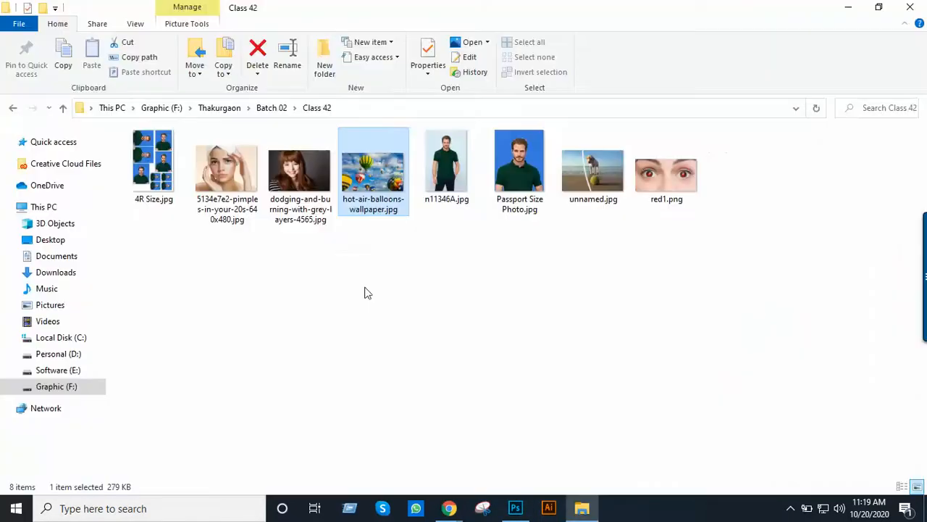
drag(670, 192, 504, 52)
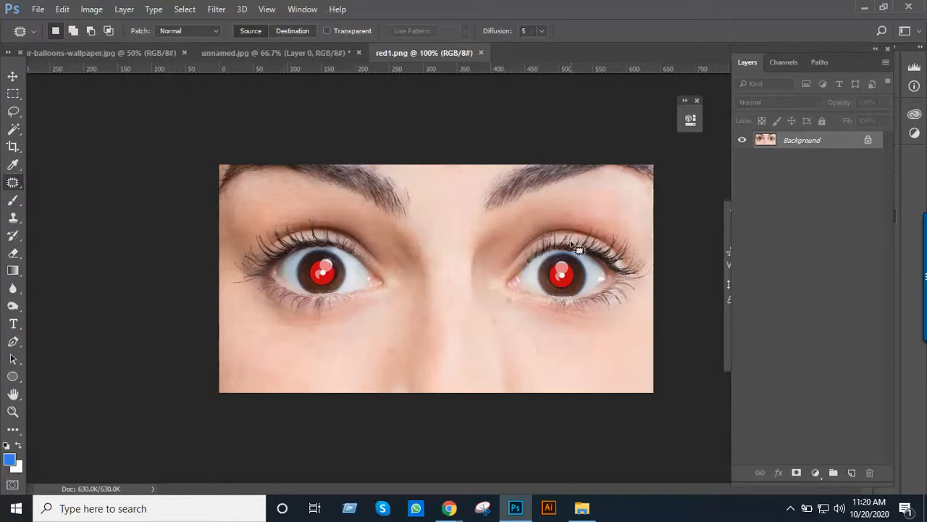
click(869, 142)
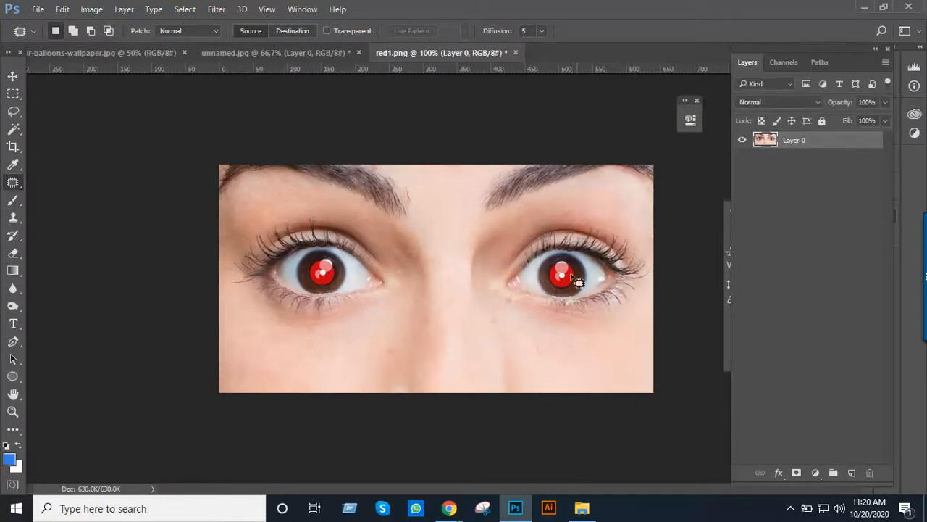
Remove the red pupils from both eyes with the Red Eye Tool.
key(ctrl+minus)
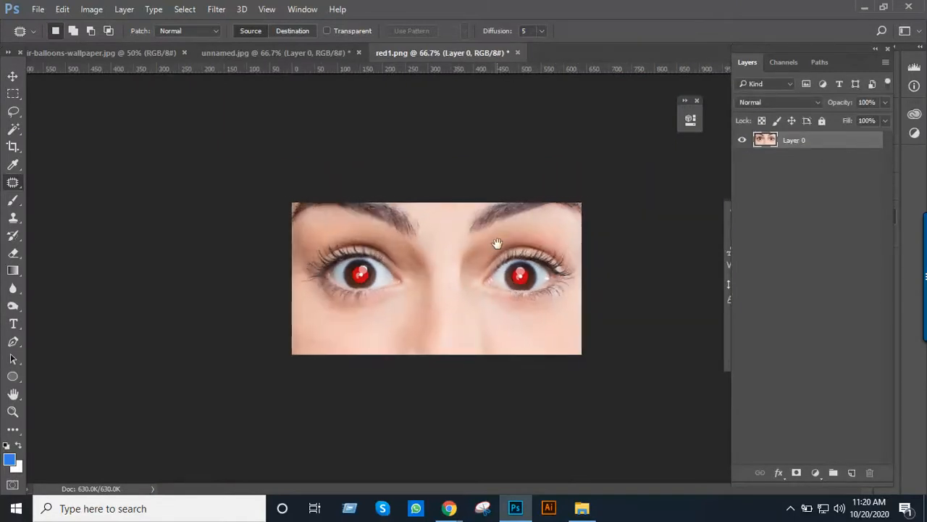
key(ctrl+plus)
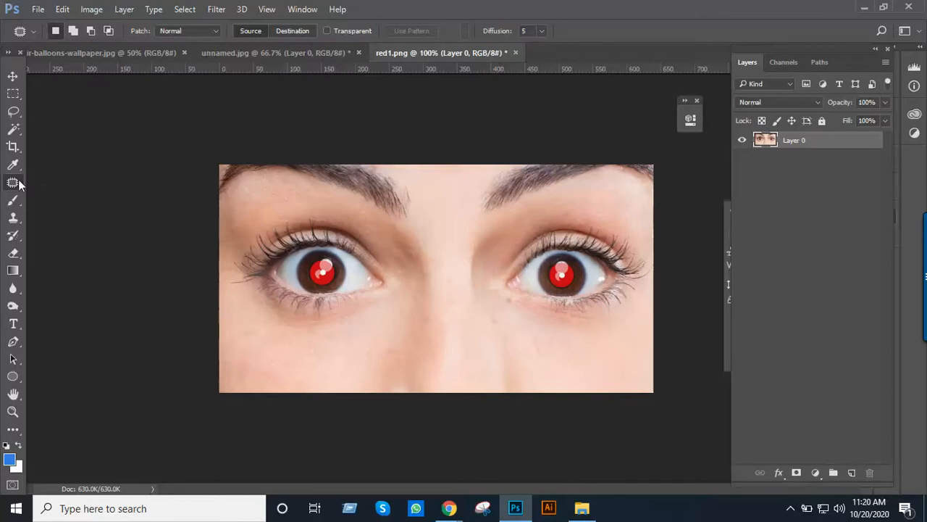
right_click(16, 184)
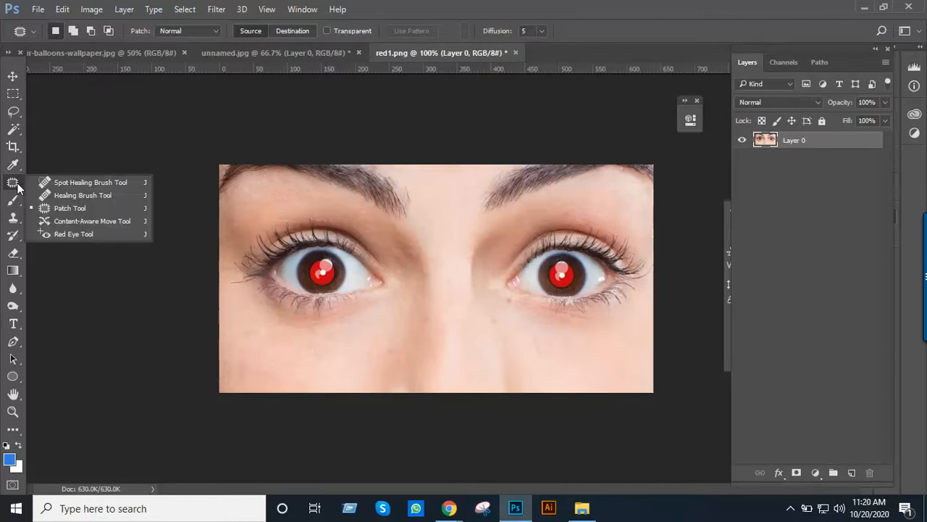
click(79, 233)
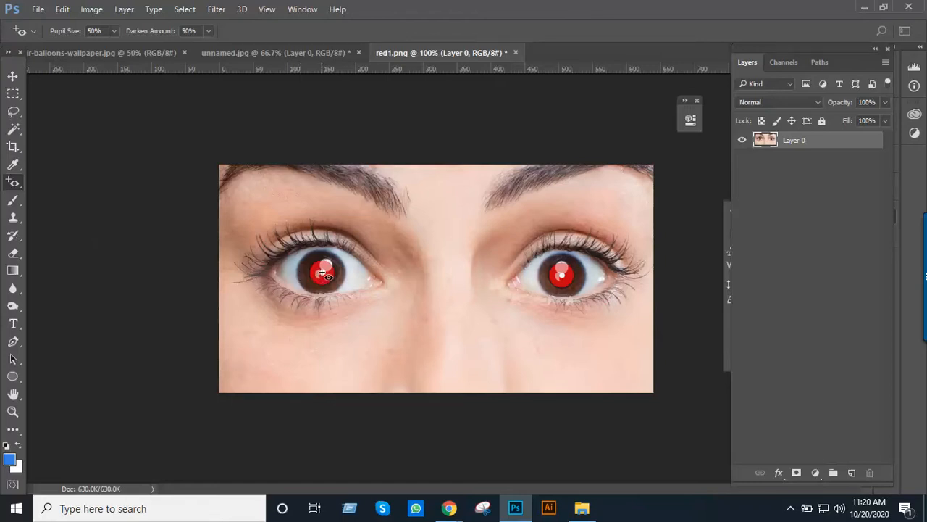
click(372, 264)
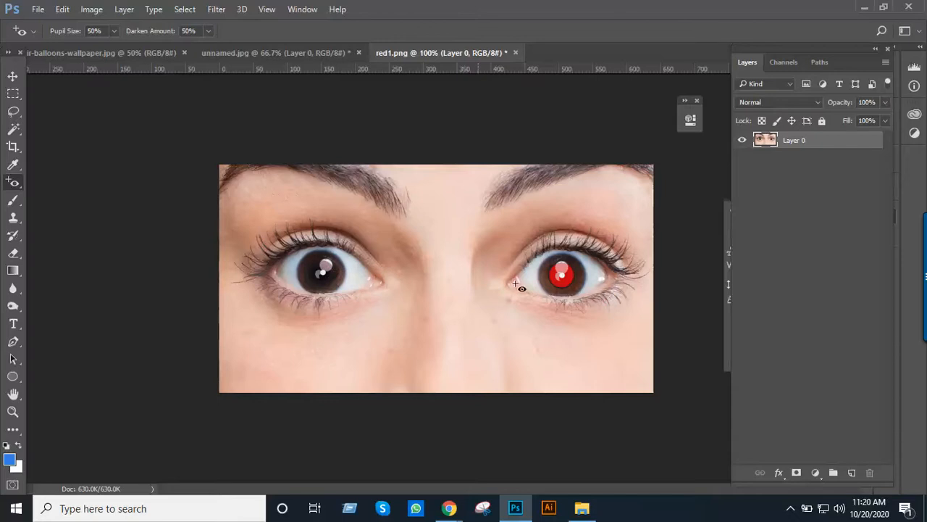
click(565, 276)
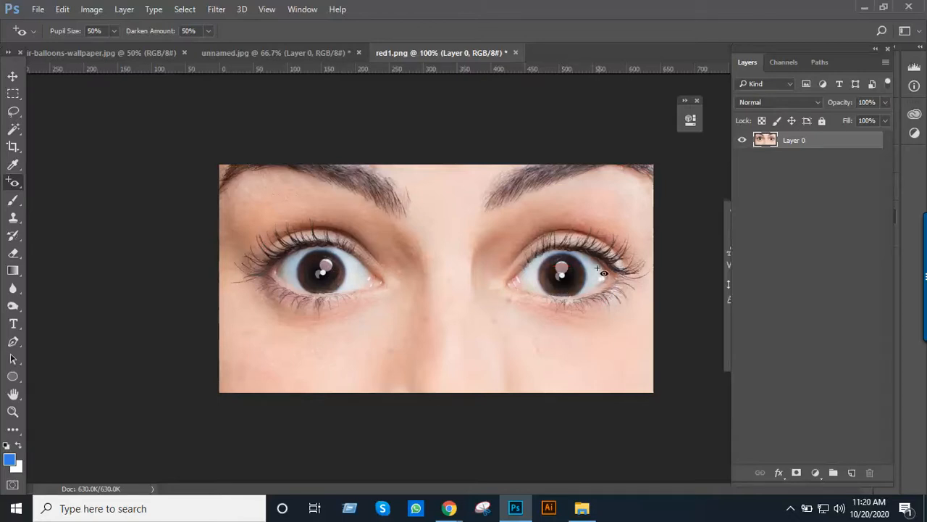
Check both corrected eyes and close red1.png without saving the changes.
ctrl+alt+click(478, 258)
ctrl+click(513, 277)
ctrl+alt+click(512, 270)
ctrl+alt+click(514, 271)
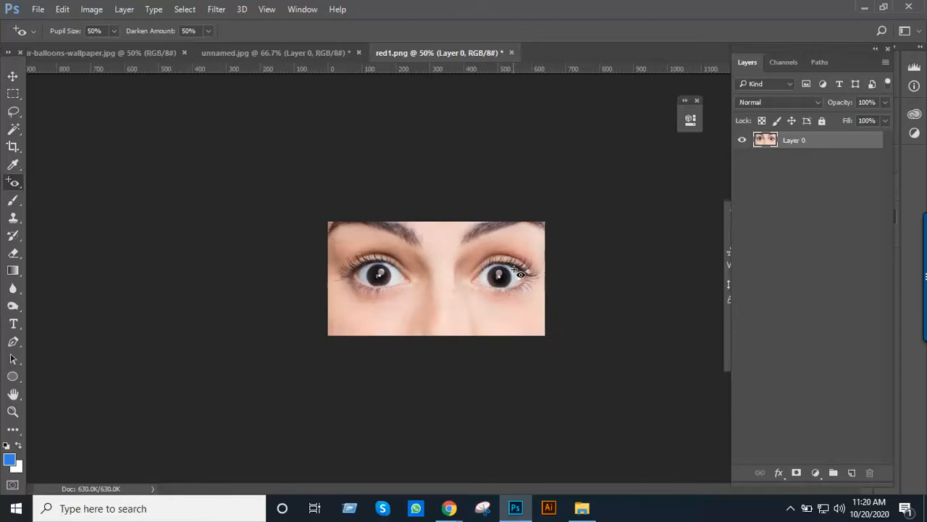
ctrl+click(473, 262)
ctrl+click(471, 261)
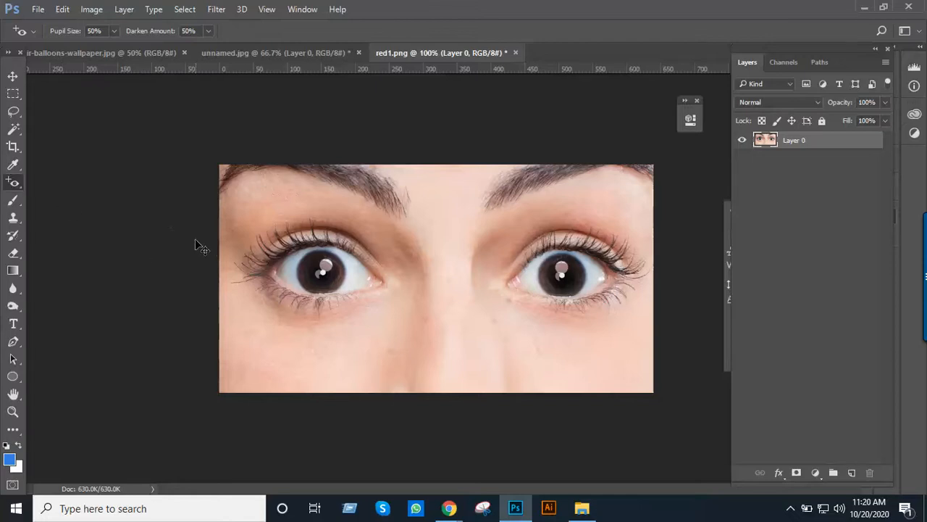
key(ctrl+w)
key(n)
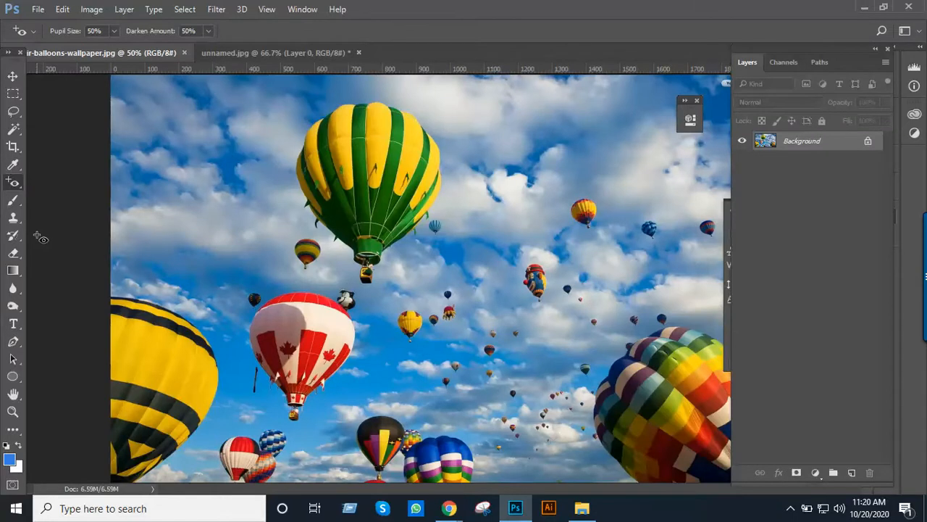
Choose the Content-Aware Move Tool for the hot-air balloons photo and unlock its Background layer.
right_click(19, 190)
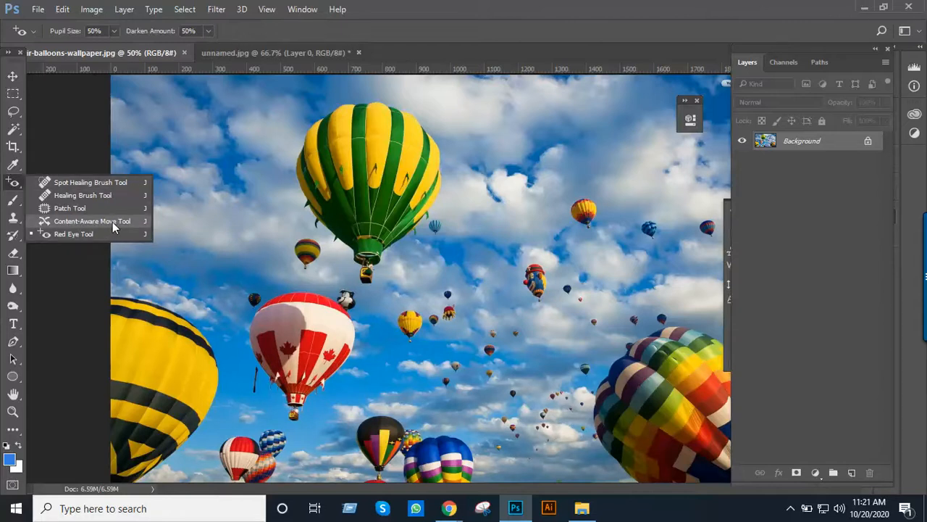
click(15, 185)
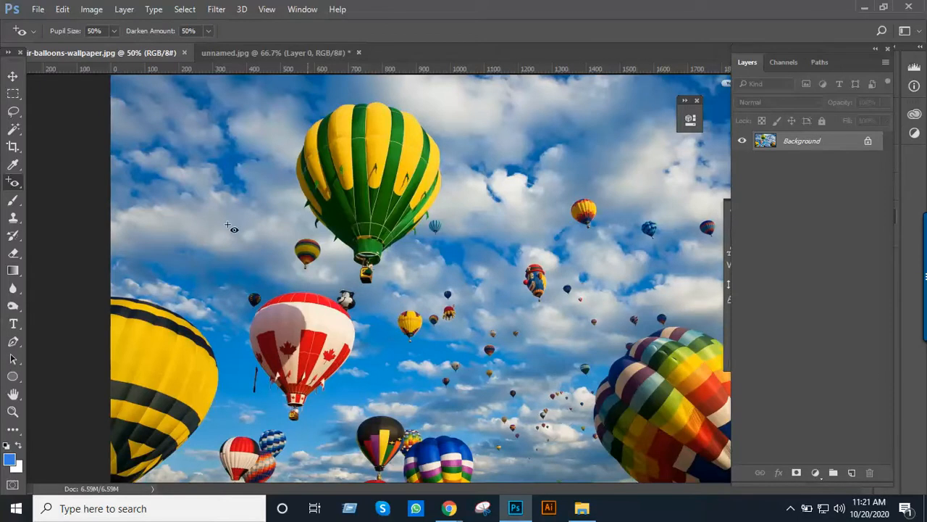
right_click(19, 189)
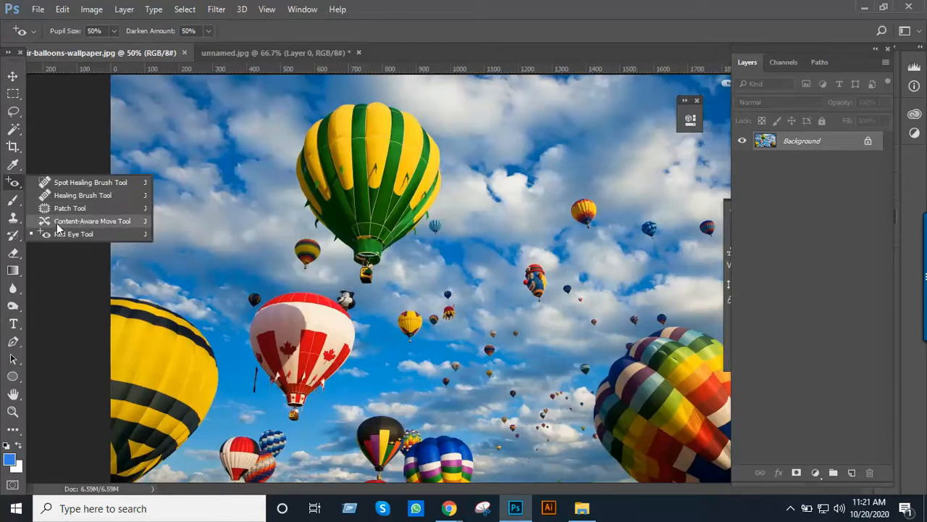
click(80, 216)
alt+click(538, 217)
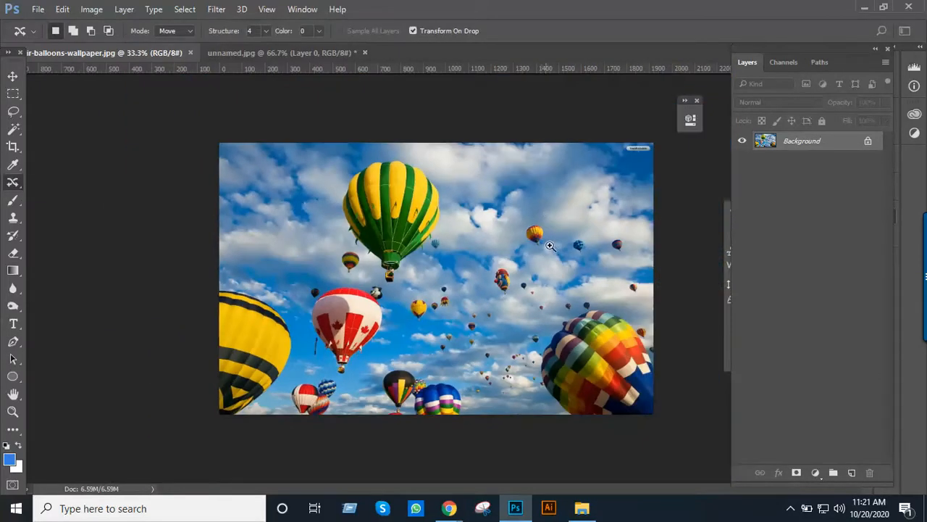
ctrl+click(568, 235)
ctrl+click(568, 235)
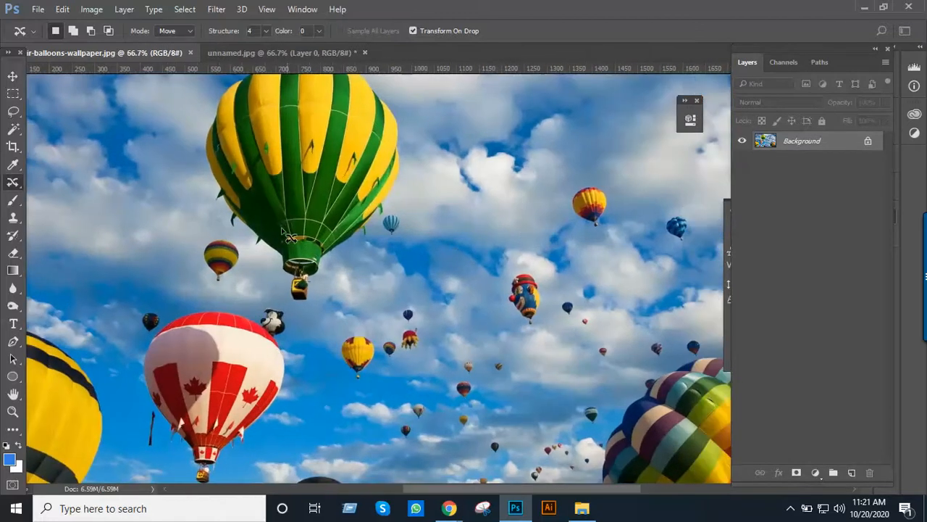
drag(536, 267, 449, 334)
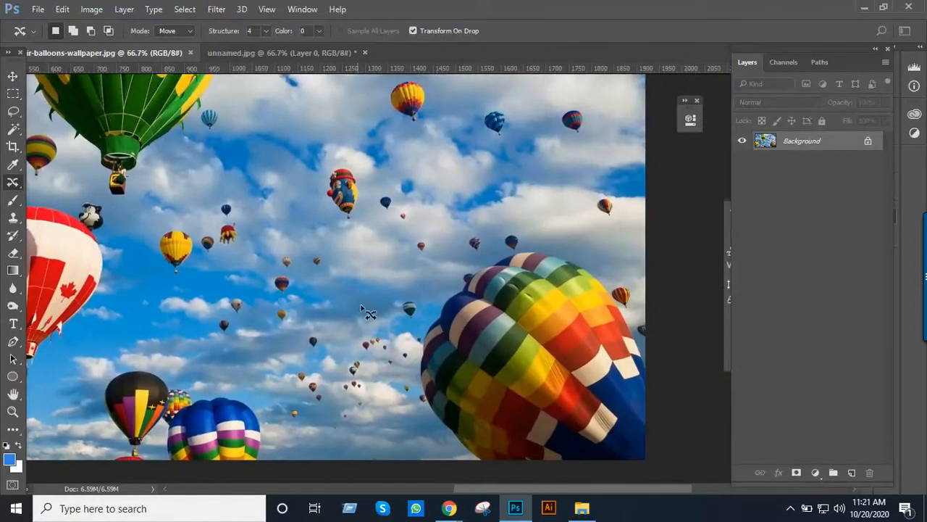
ctrl+click(456, 221)
drag(436, 211, 414, 324)
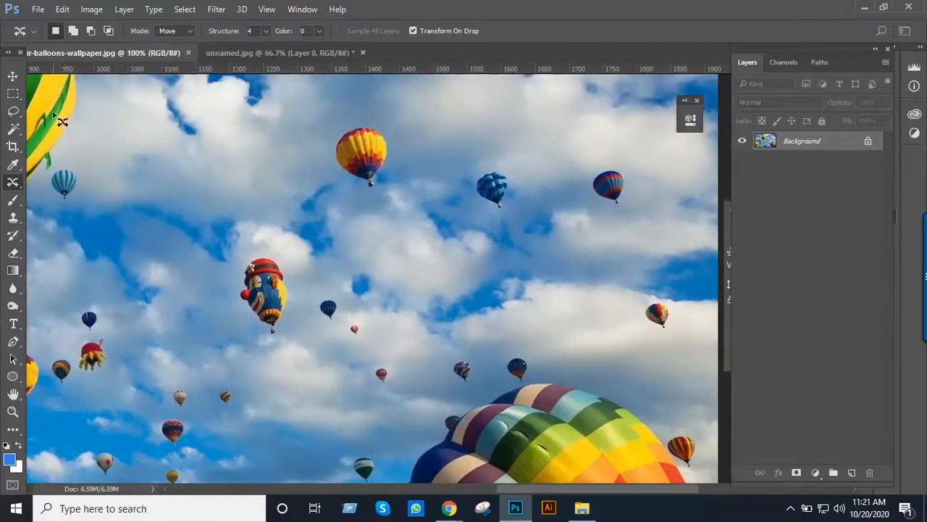
click(13, 111)
click(869, 142)
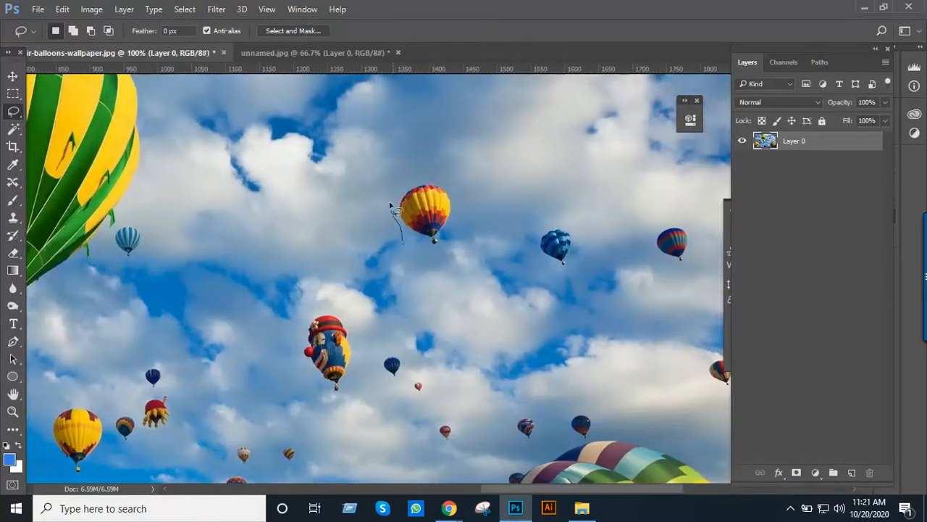
Lasso the small yellow-and-red balloon, try shifting it toward the large green balloon with the Move Tool, and undo the attempt.
mouse_move(390, 205)
mouse_down()
mouse_move(398, 185)
mouse_move(449, 189)
mouse_up()
mouse_move(426, 265)
mouse_down()
mouse_move(403, 245)
mouse_move(318, 237)
mouse_up()
key(ctrl+z)
key(v)
mouse_move(402, 233)
mouse_down()
mouse_move(339, 257)
mouse_move(307, 256)
mouse_move(377, 228)
mouse_up()
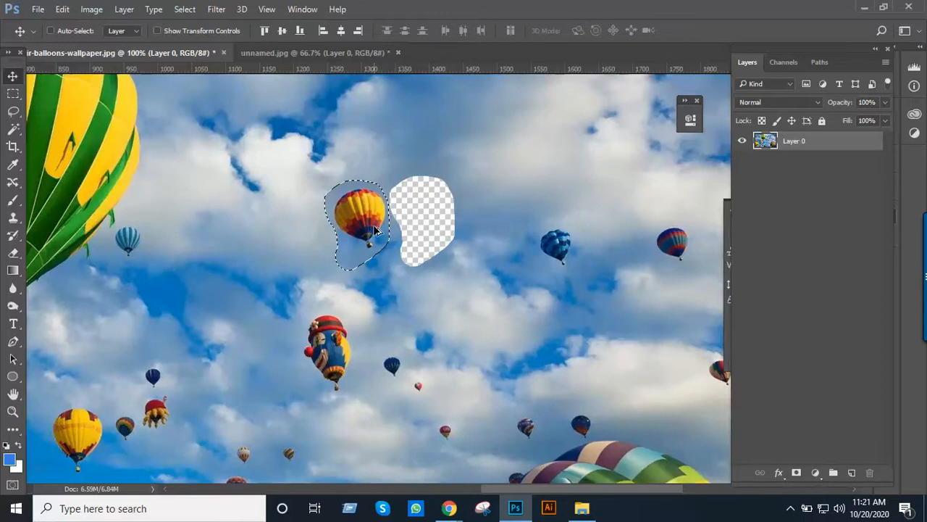
key(ctrl+alt+z)
key(ctrl+alt+z)
key(ctrl+alt+z)
key(ctrl)
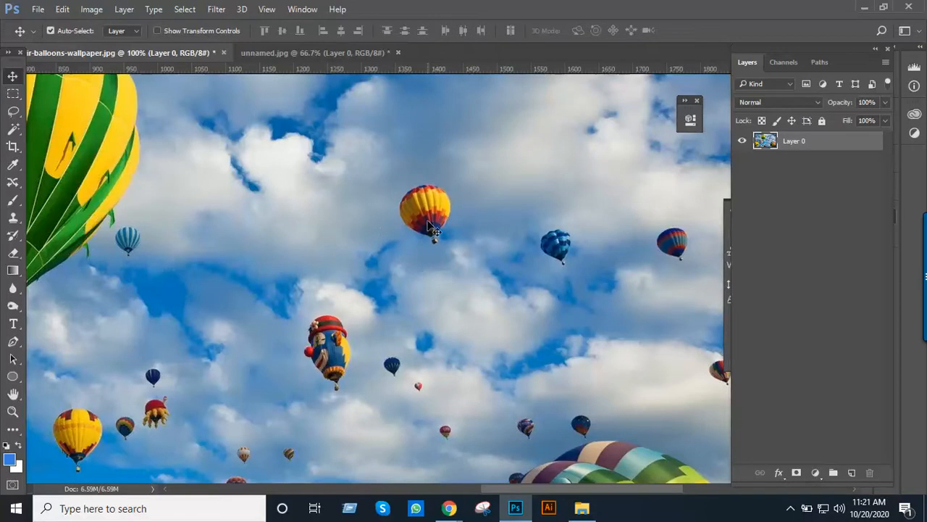
Try moving the yellow-and-red balloon inside a rectangular marquee selection, undo the move, and deselect.
click(14, 94)
drag(382, 167, 331, 240)
key(ctrl)
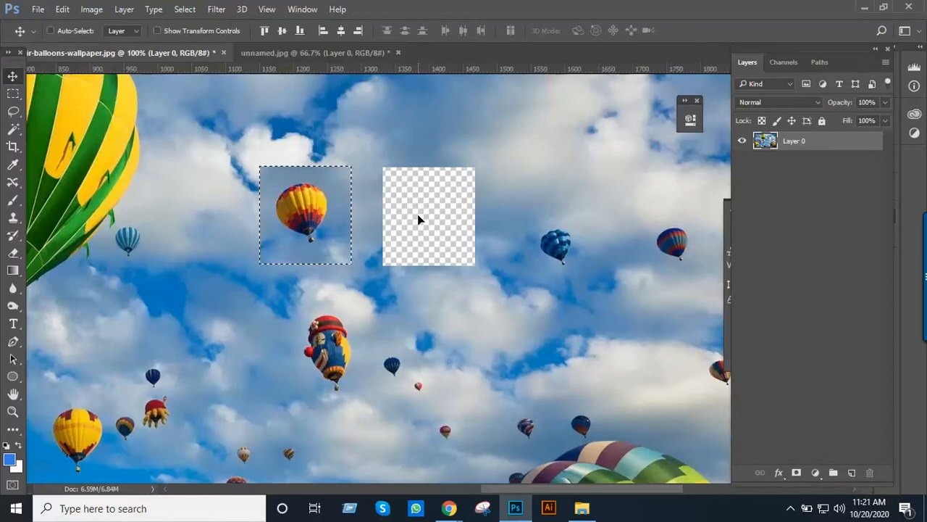
key(ctrl+d)
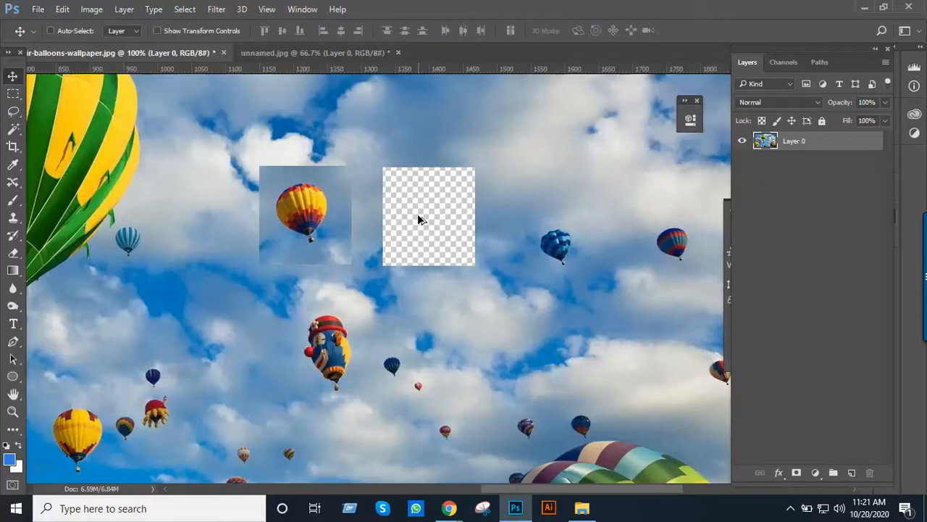
key(ctrl+z)
key(ctrl+z)
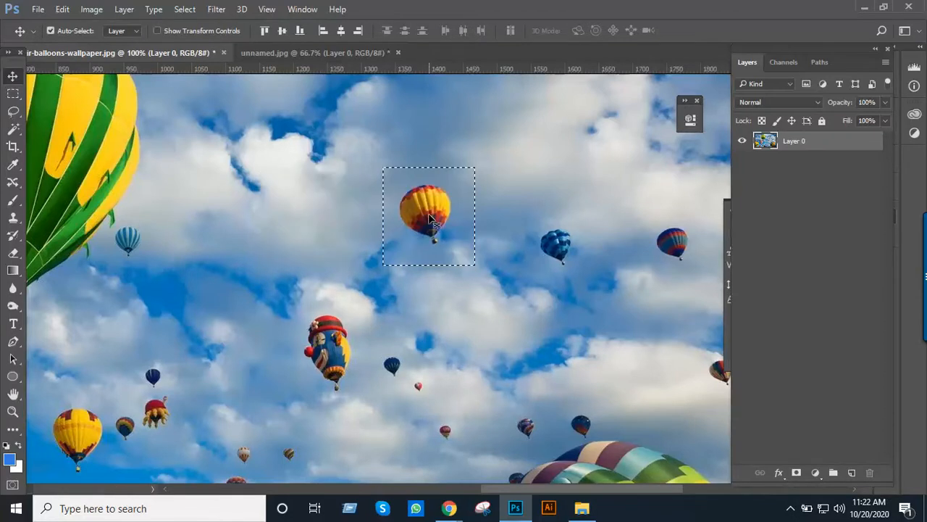
key(ctrl+d)
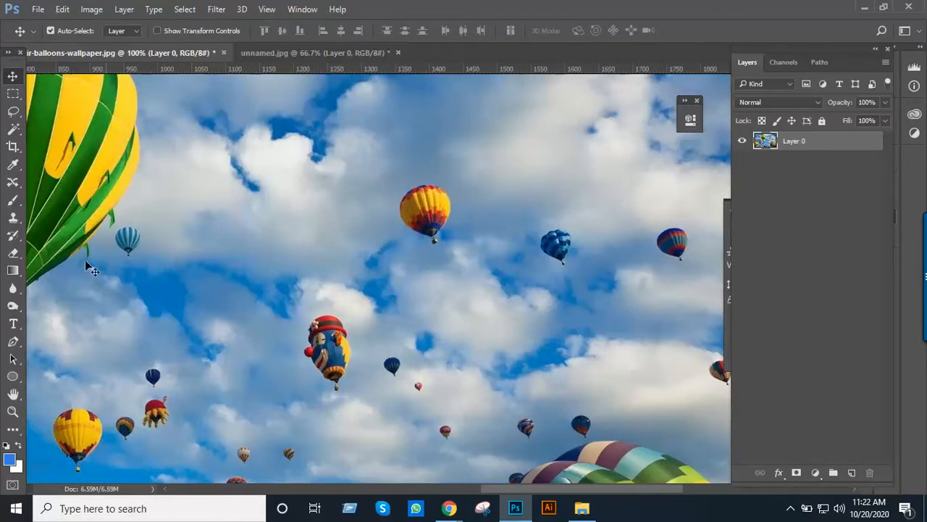
Draw a loose freehand selection around the yellow-and-red balloon with the Content-Aware Move Tool.
click(14, 184)
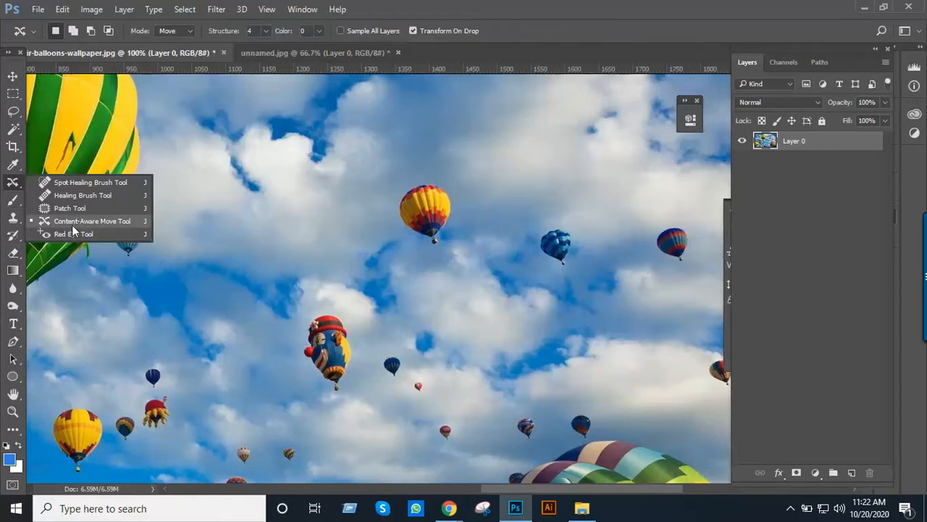
click(11, 187)
ctrl+click(438, 179)
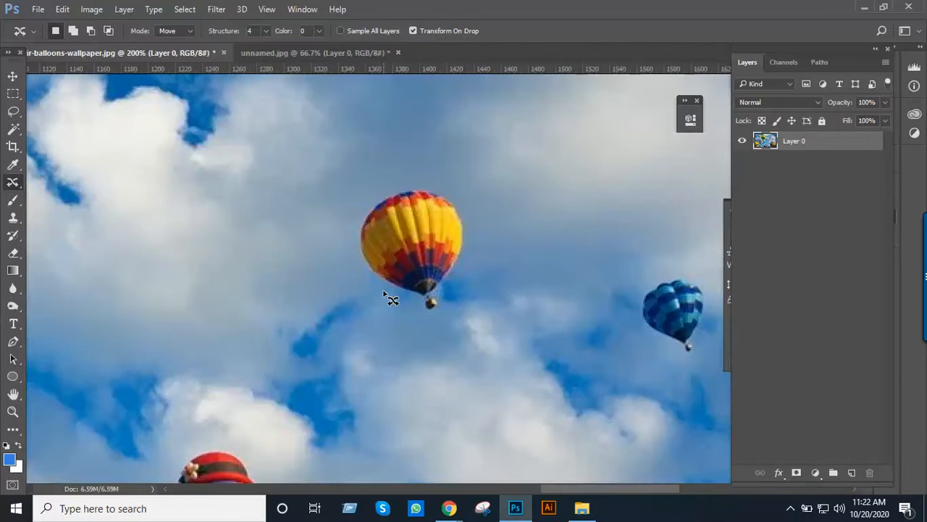
mouse_move(385, 296)
mouse_down()
mouse_move(360, 275)
mouse_move(353, 248)
mouse_move(362, 214)
mouse_move(382, 194)
mouse_move(412, 187)
mouse_up()
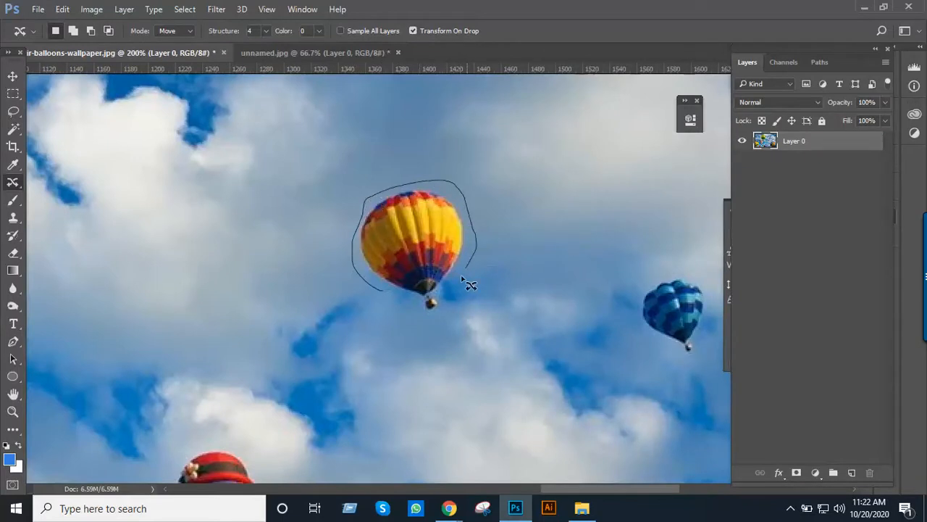
drag(449, 319, 386, 296)
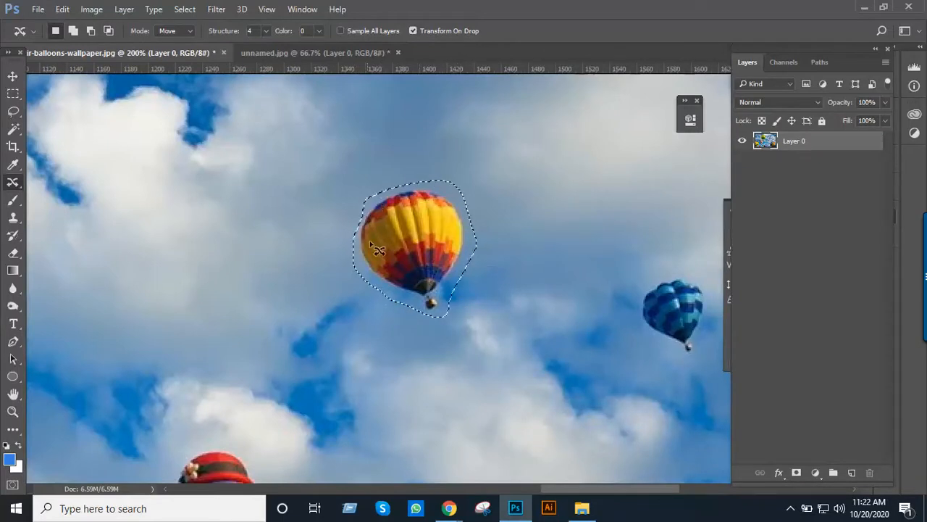
Content-aware move the selected balloon toward the large green balloon, clear the selection, and inspect its blended edges.
key(ctrl+minus)
drag(427, 210, 506, 222)
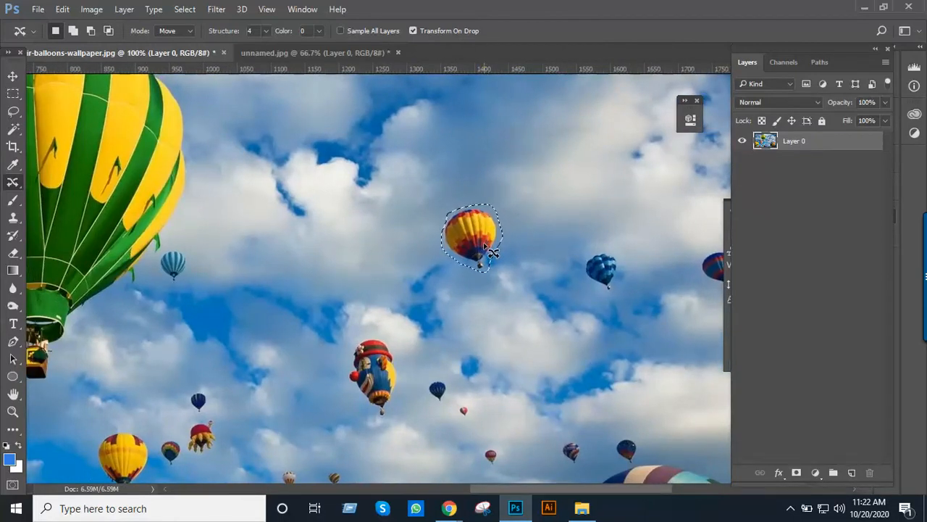
drag(484, 246, 349, 248)
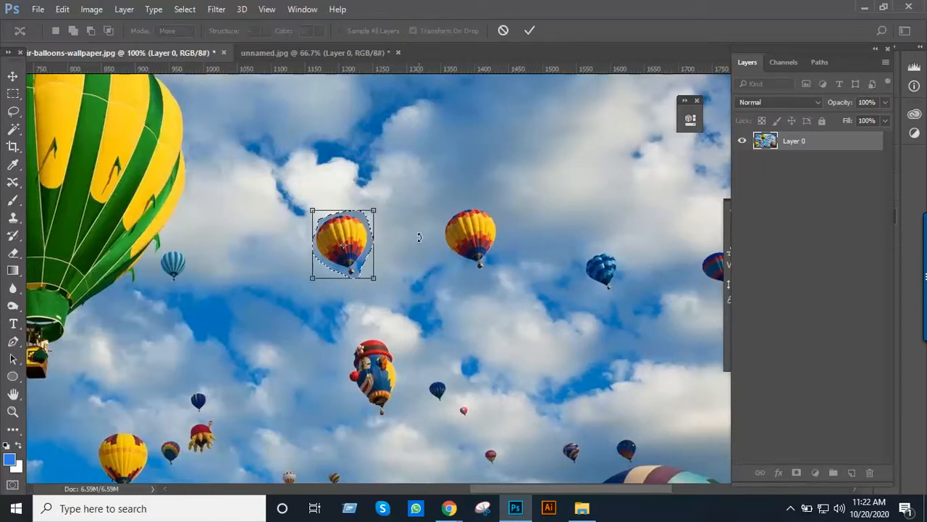
key(Return)
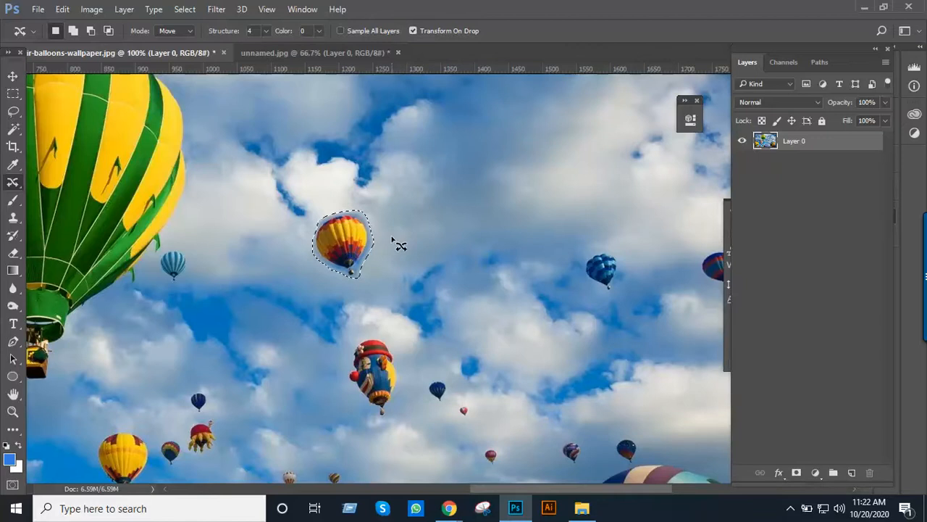
key(ctrl+d)
ctrl+click(355, 219)
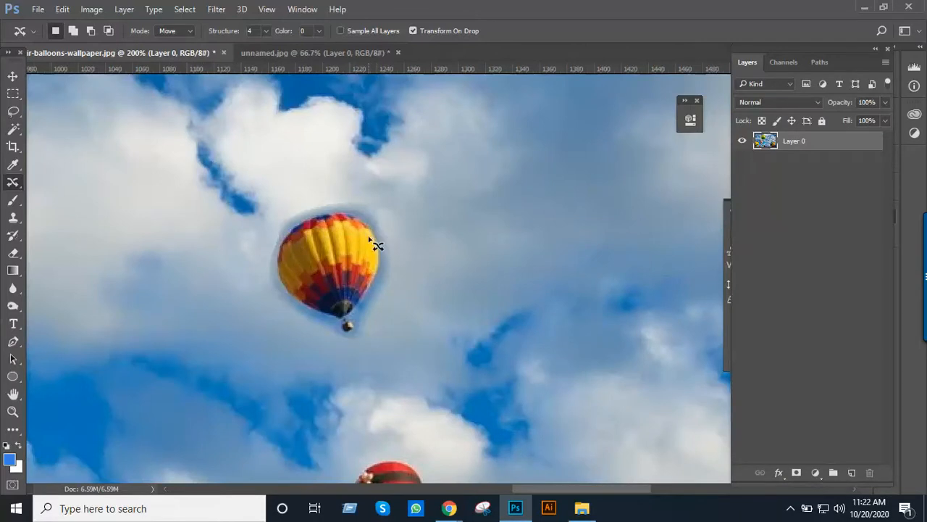
Undo the content-aware move of the balloon and clear the selection.
key(ctrl+z)
key(ctrl+shift+z)
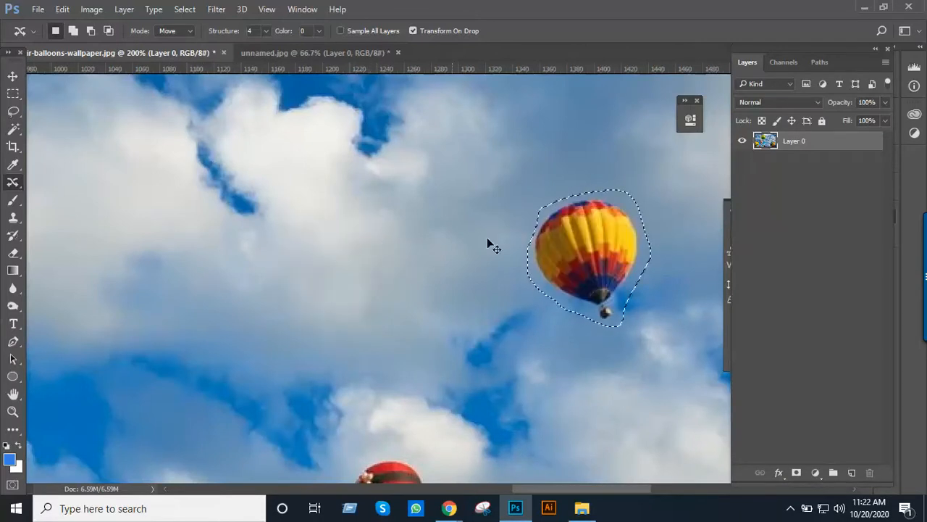
key(ctrl+d)
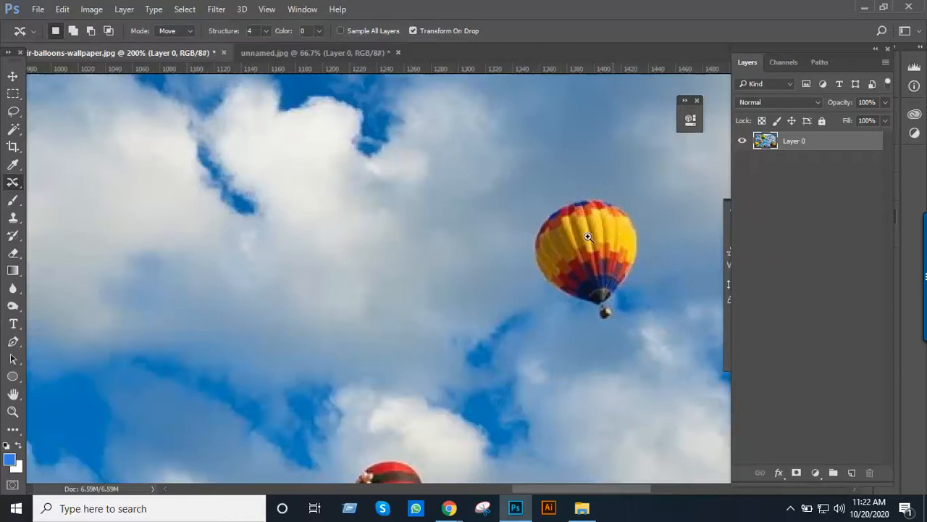
Trace the yellow-and-red balloon and its basket closely with a Pen Tool path and convert the path into a selection.
scroll(588, 236, up, 1)
drag(534, 255, 406, 244)
scroll(405, 244, up, 1)
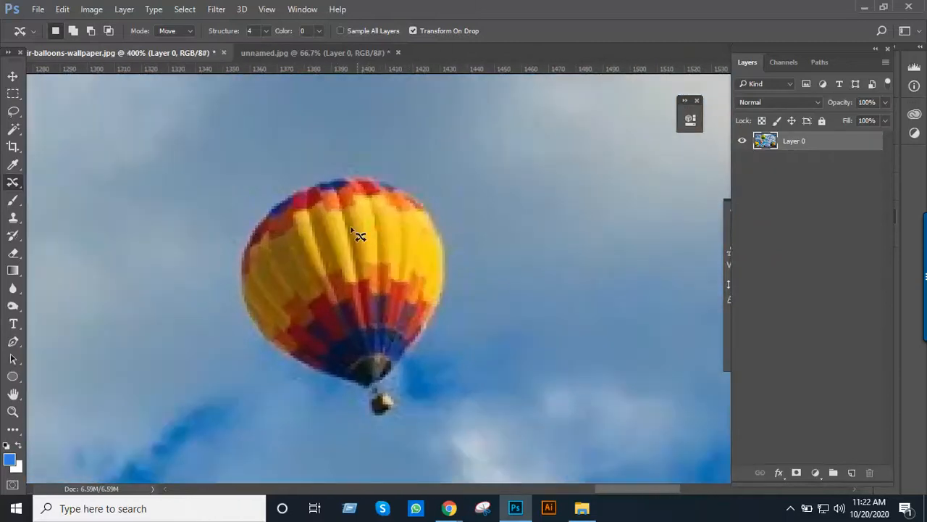
key(p)
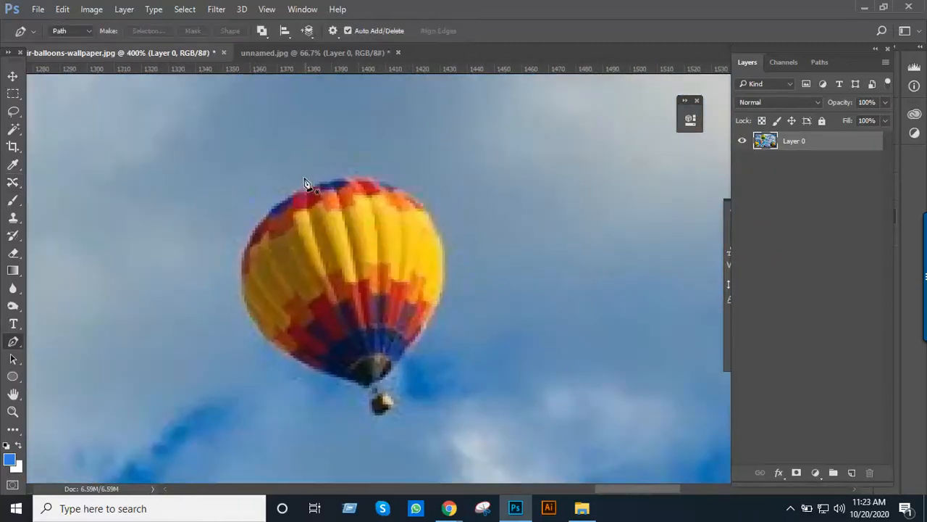
click(304, 186)
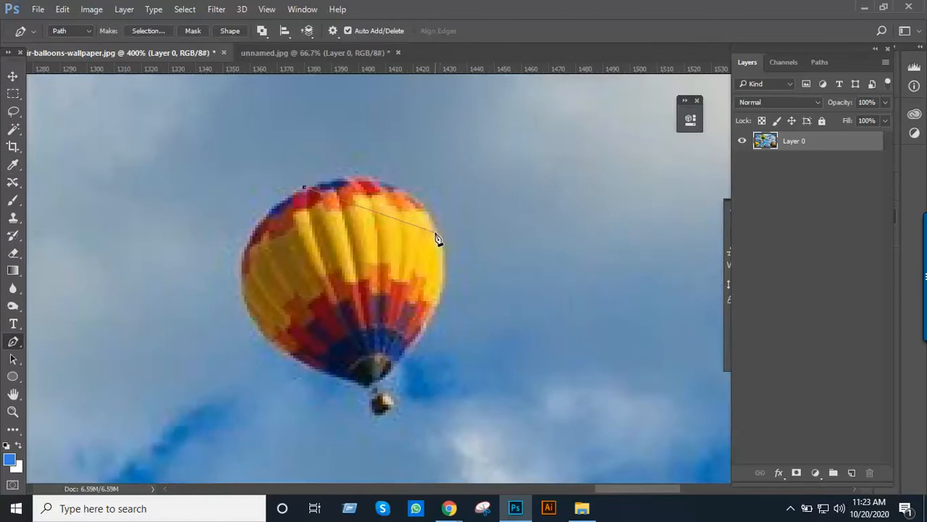
drag(443, 241, 470, 279)
click(359, 386)
drag(245, 289, 337, 274)
click(357, 354)
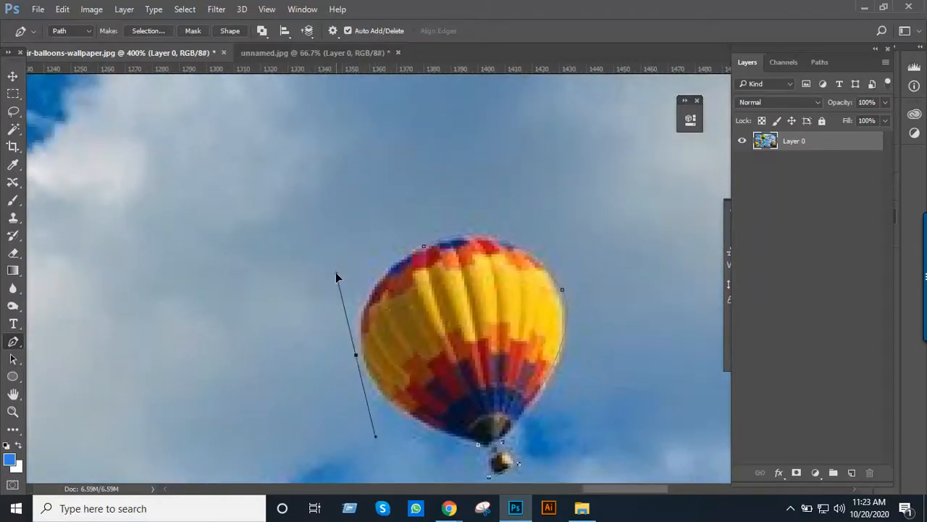
click(424, 248)
key(ctrl+Return)
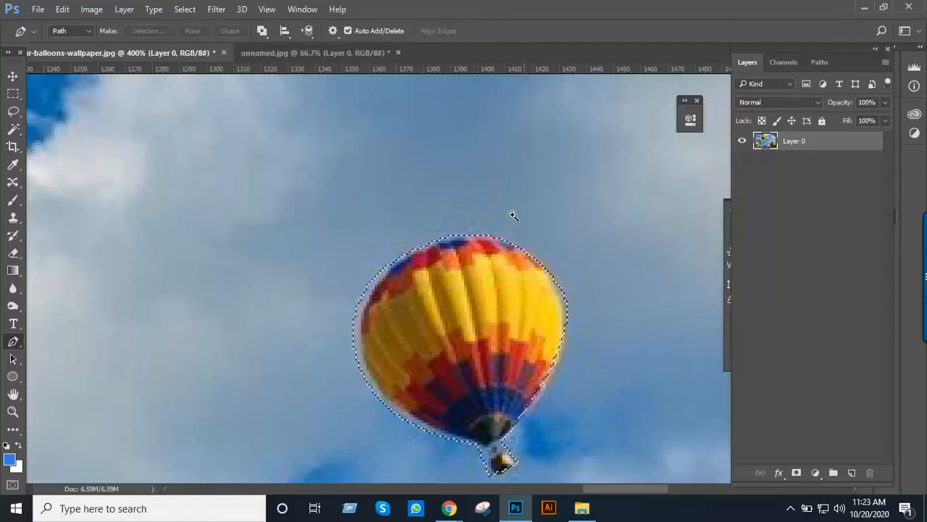
alt+click(496, 210)
alt+click(496, 210)
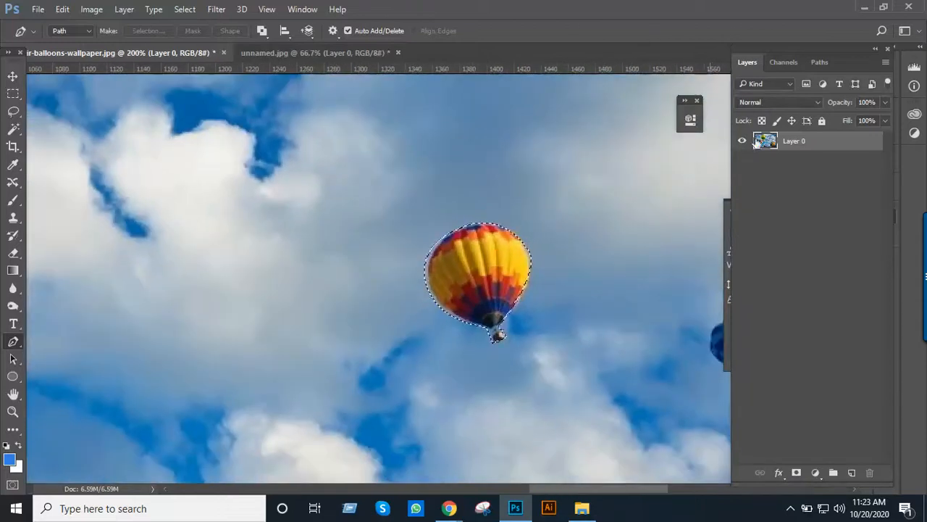
Move the selected yellow-and-red balloon up toward the image's right side with the Content-Aware Move tool.
drag(492, 229, 441, 238)
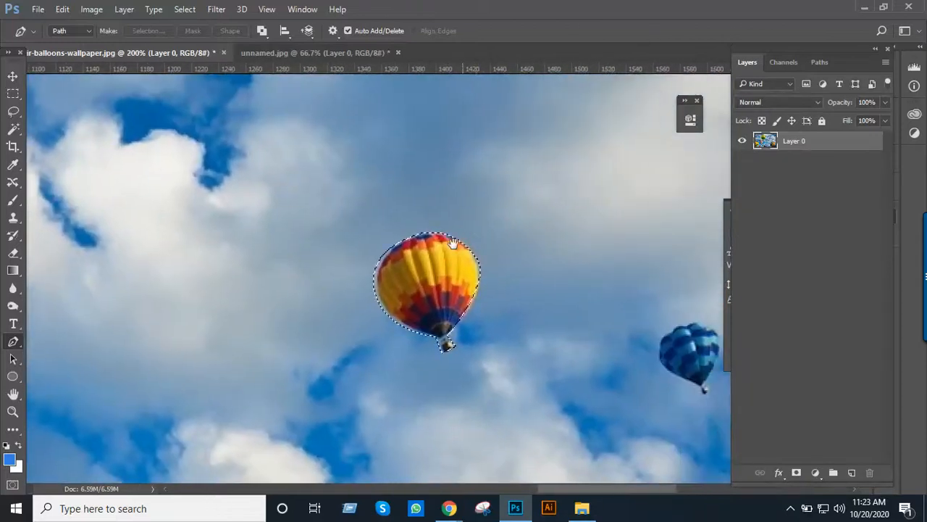
right_click(11, 186)
click(41, 190)
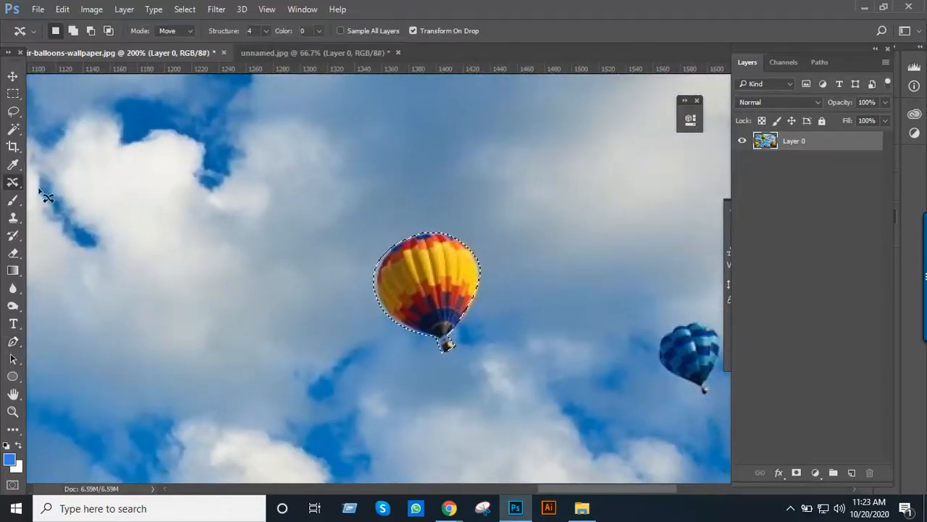
alt+click(479, 261)
alt+click(479, 261)
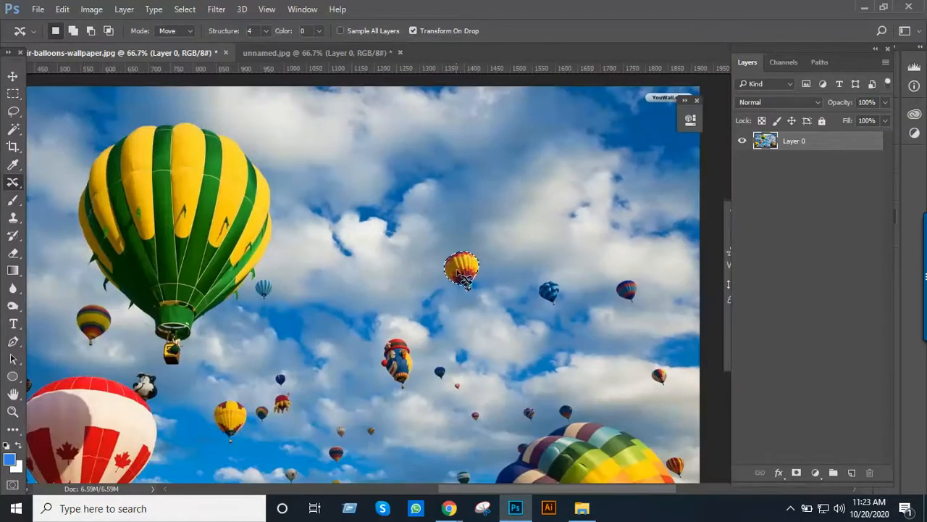
drag(467, 278, 531, 256)
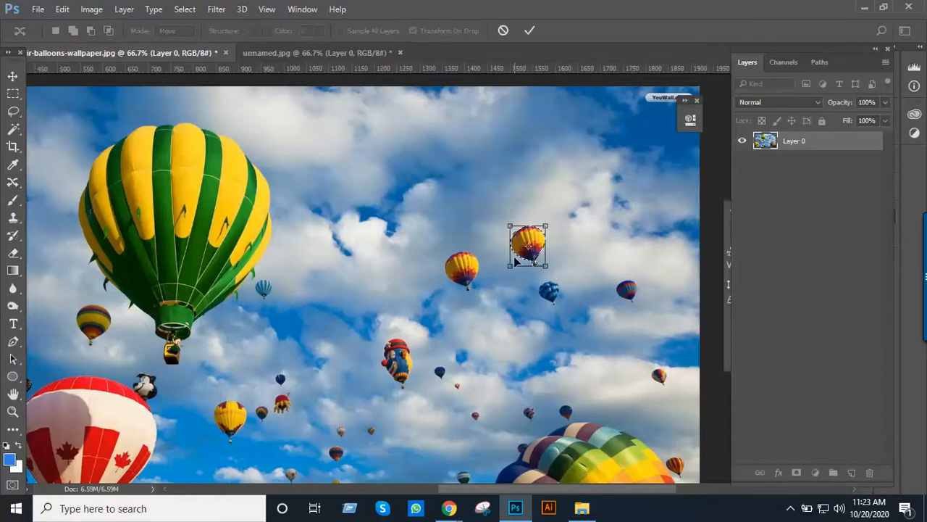
key(Return)
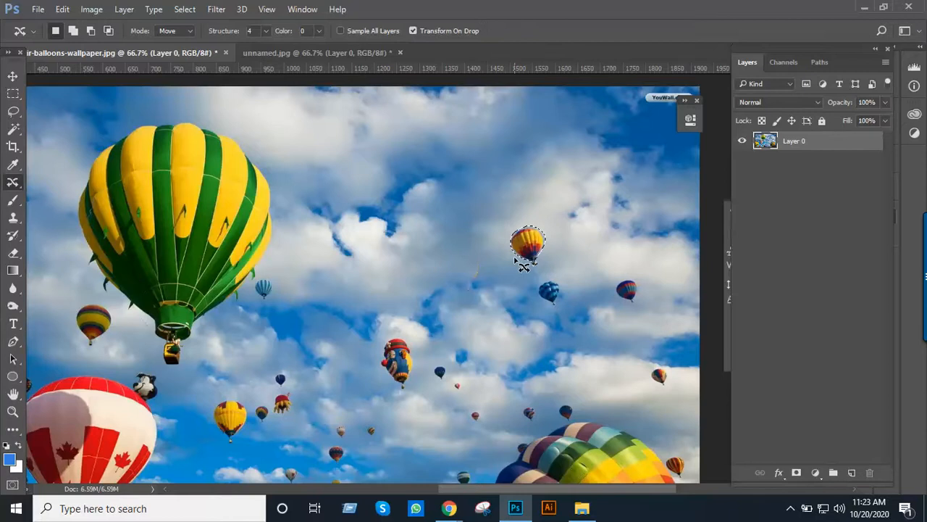
Inspect the patch of sky the yellow-and-red balloon was moved from, undo the move and clear the selection.
scroll(488, 267, up, 1)
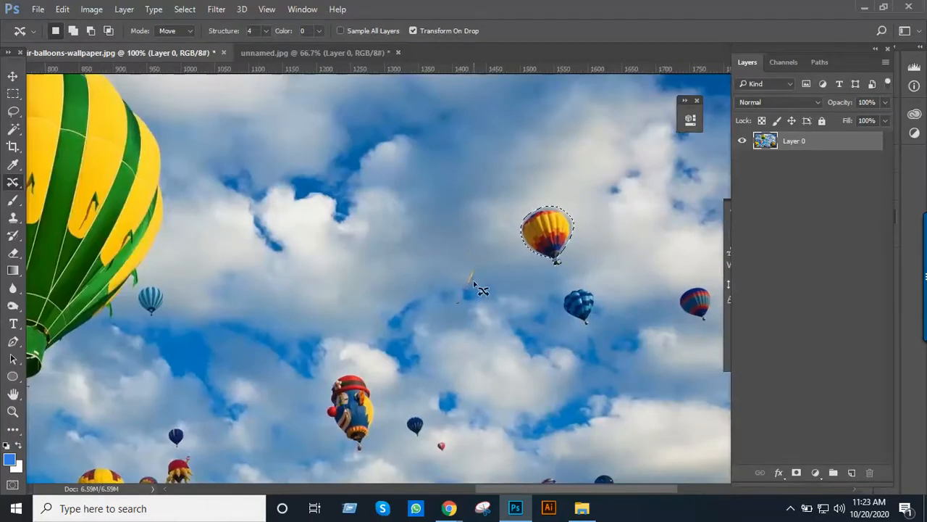
key(ctrl+d)
scroll(479, 271, up, 2)
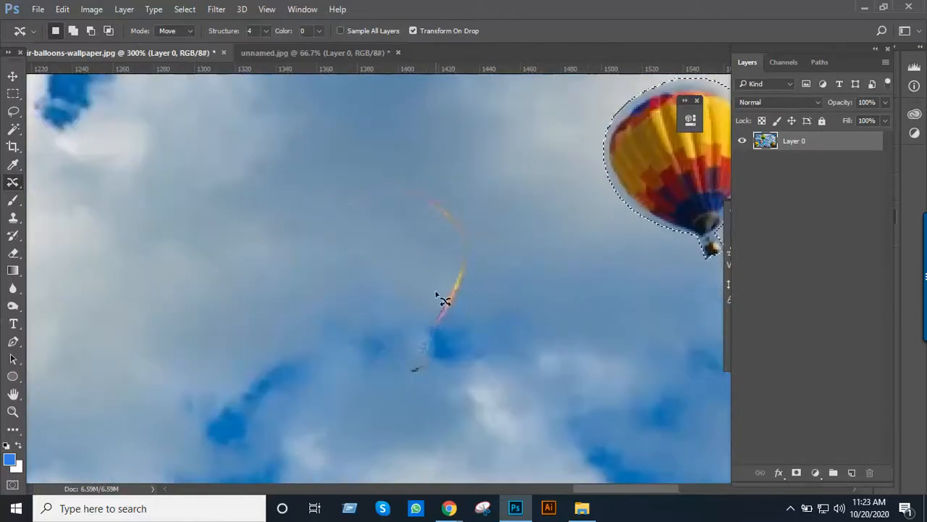
key(ctrl+z)
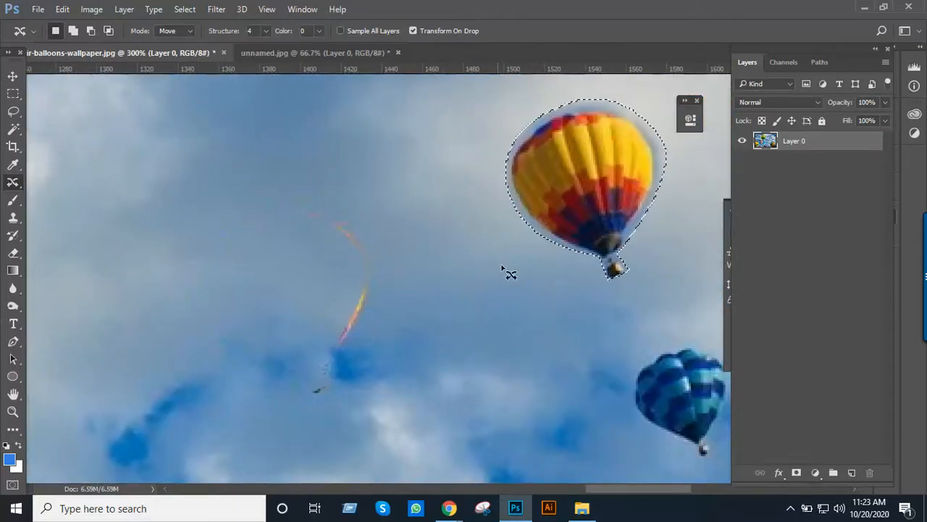
key(ctrl+d)
scroll(504, 266, down, 5)
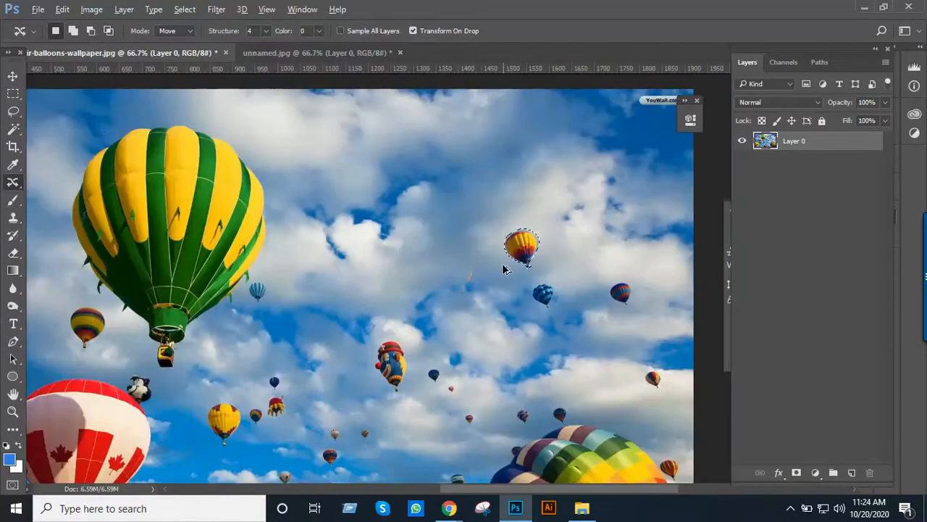
drag(505, 270, 438, 293)
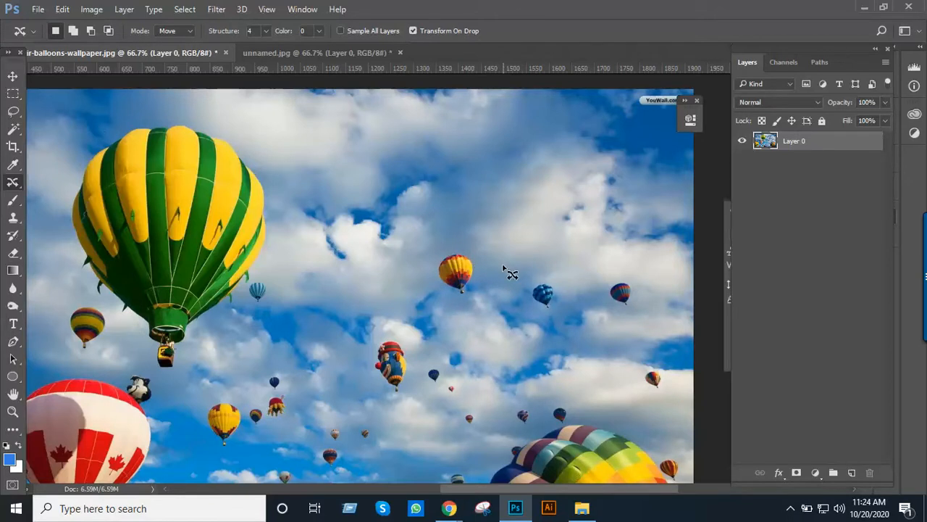
Outline the small blue checkered balloon, move and enlarge it with Content-Aware Move beside the large green-and-yellow balloon, and deselect.
scroll(490, 266, down, 1)
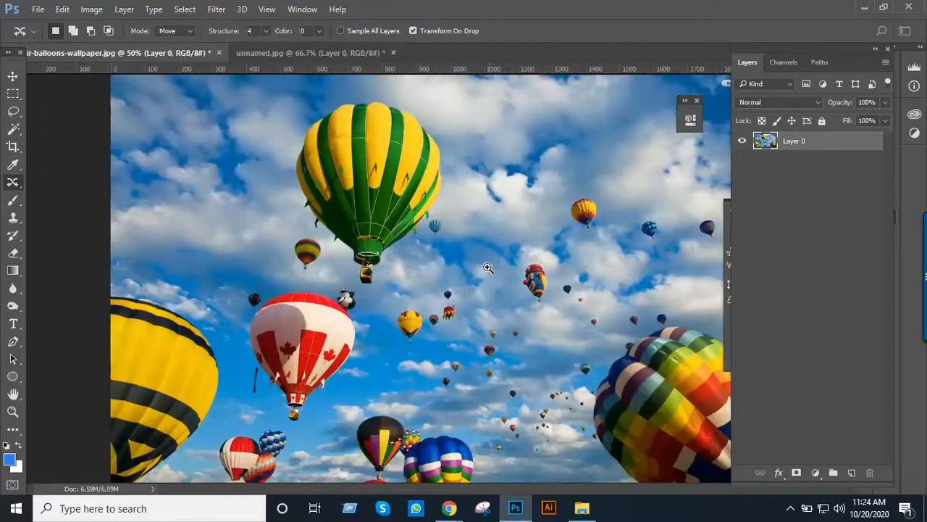
scroll(484, 270, up, 1)
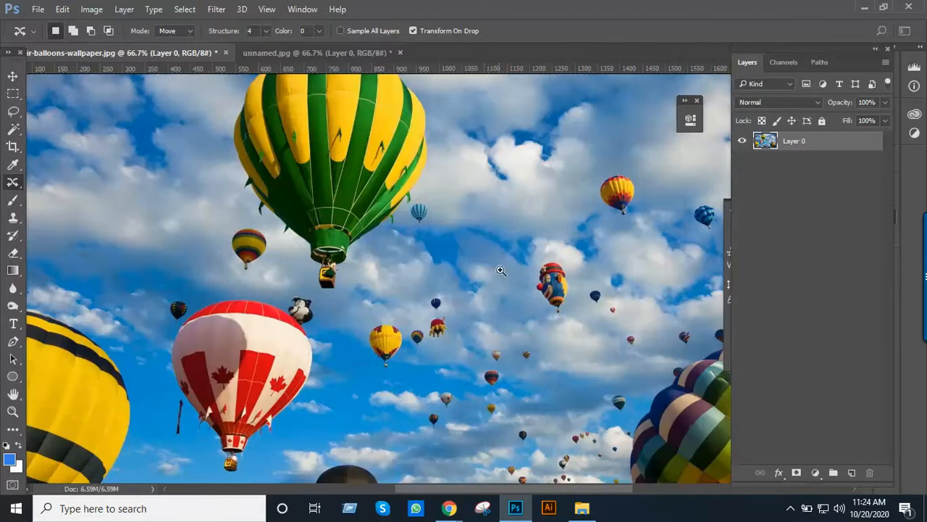
scroll(502, 270, up, 1)
scroll(517, 285, up, 1)
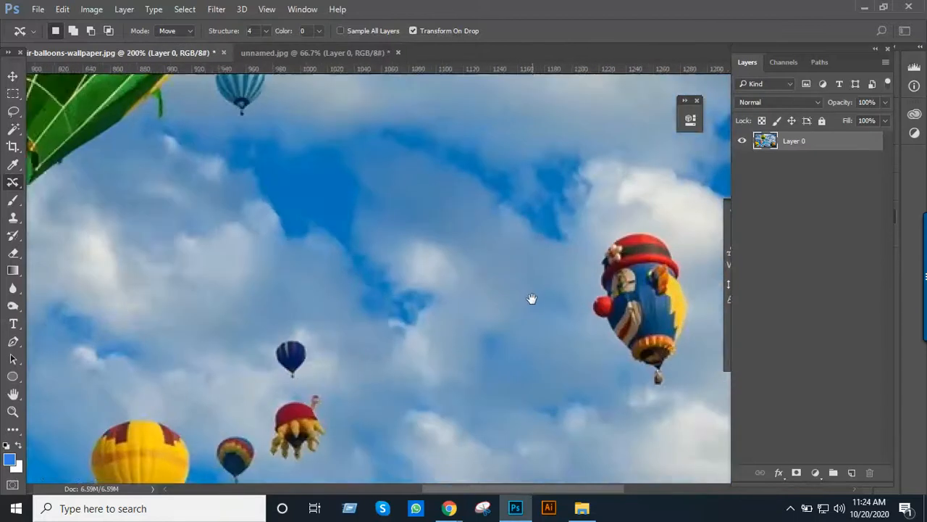
drag(532, 298, 382, 309)
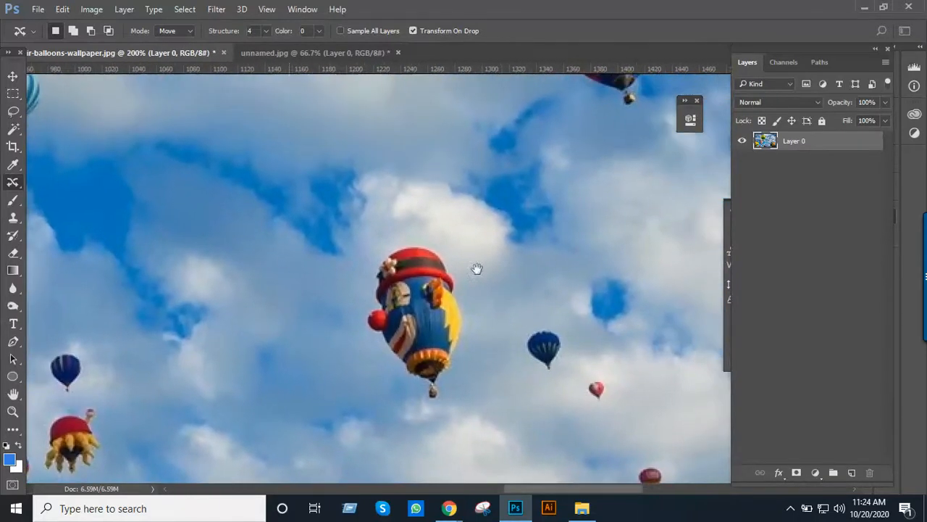
scroll(481, 265, down, 3)
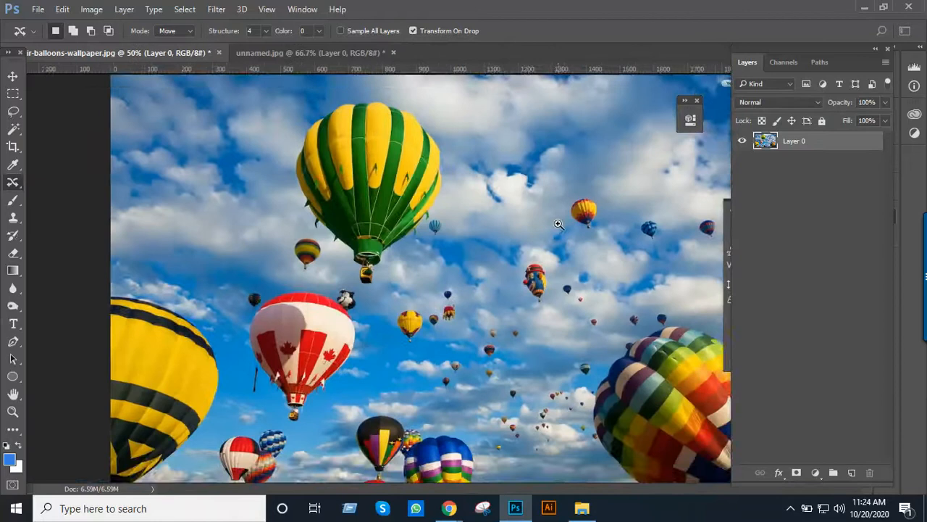
scroll(558, 224, up, 1)
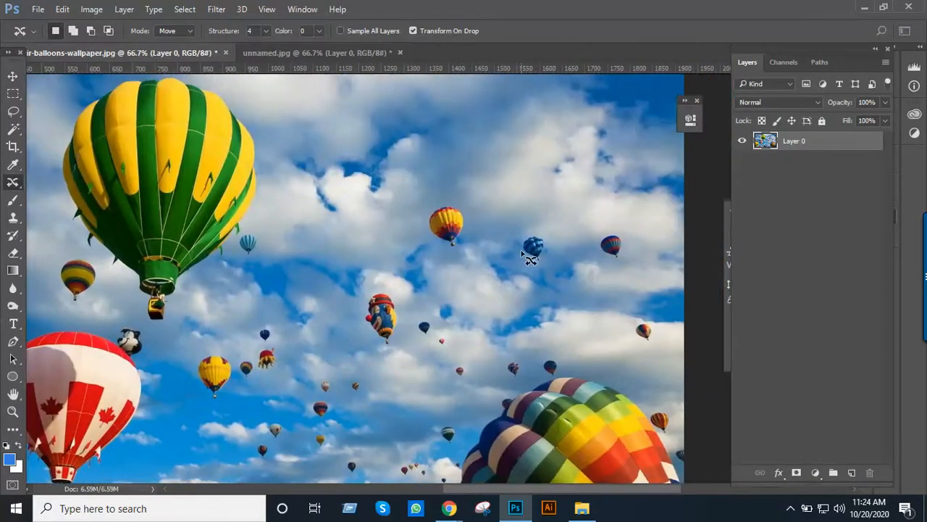
mouse_move(523, 251)
mouse_down()
mouse_move(532, 229)
mouse_move(554, 253)
mouse_move(544, 266)
mouse_move(525, 256)
mouse_move(504, 208)
mouse_move(608, 293)
mouse_up()
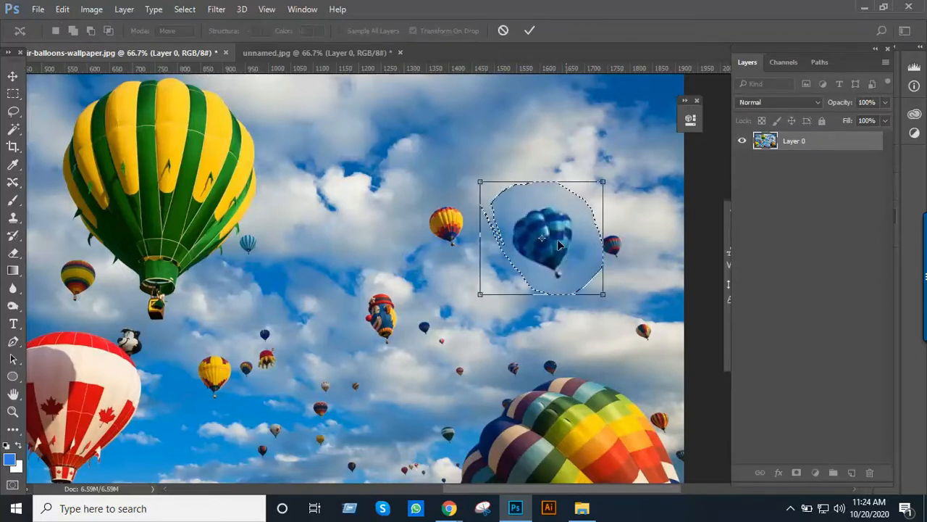
drag(567, 256, 366, 171)
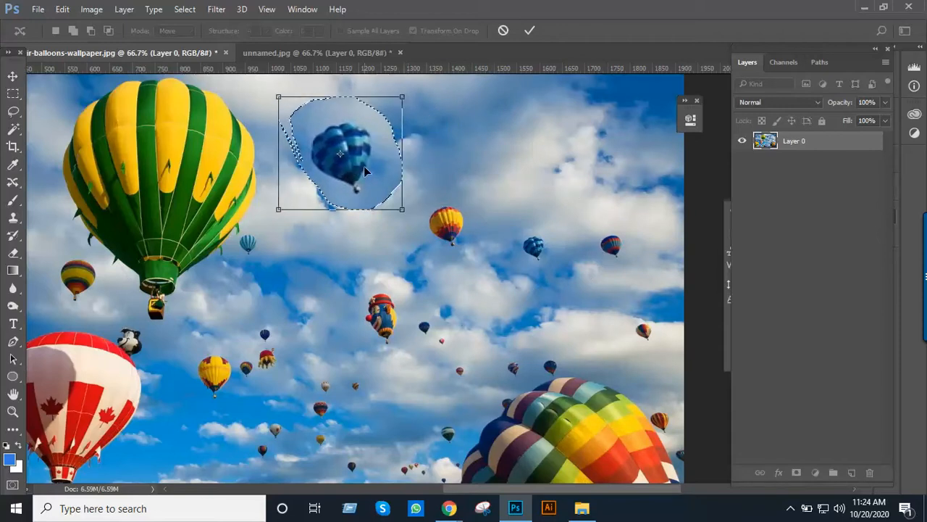
key(Return)
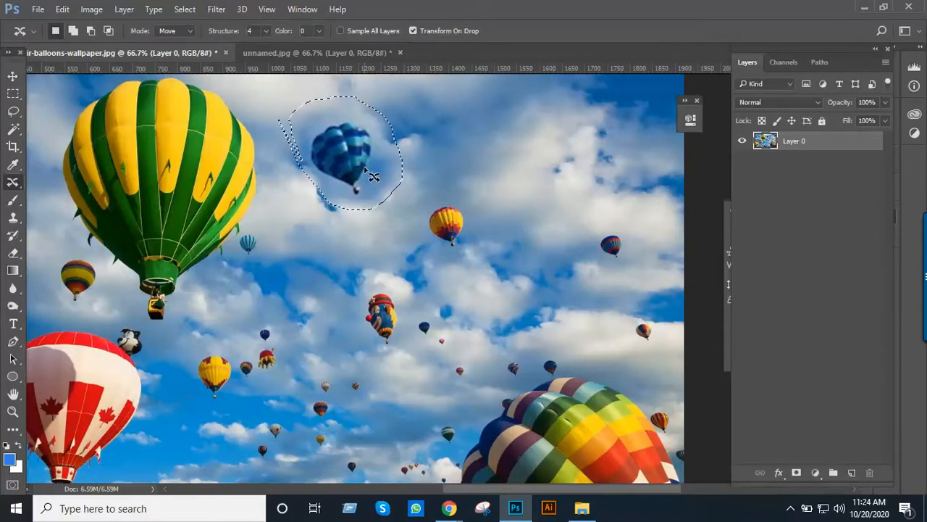
key(ctrl+d)
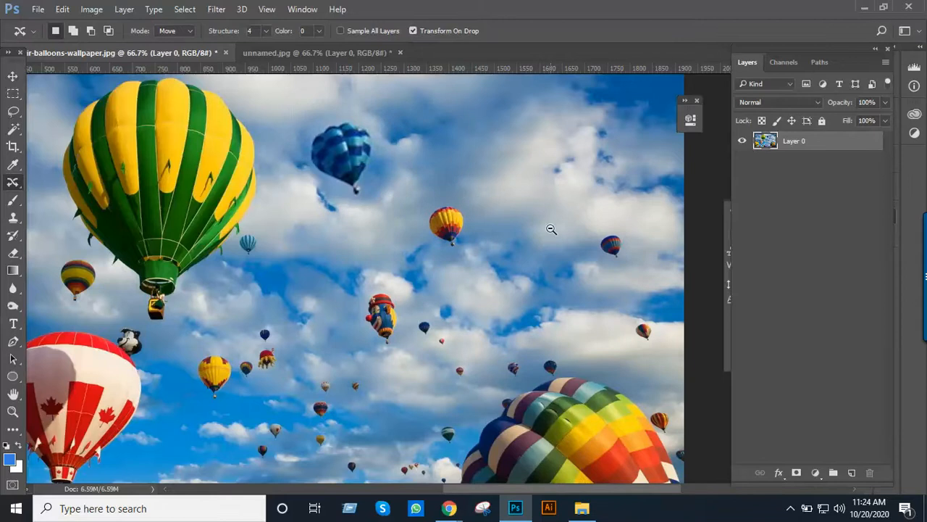
Examine the relocated blue balloon and the surrounding sky at several magnifications.
key(ctrl+minus)
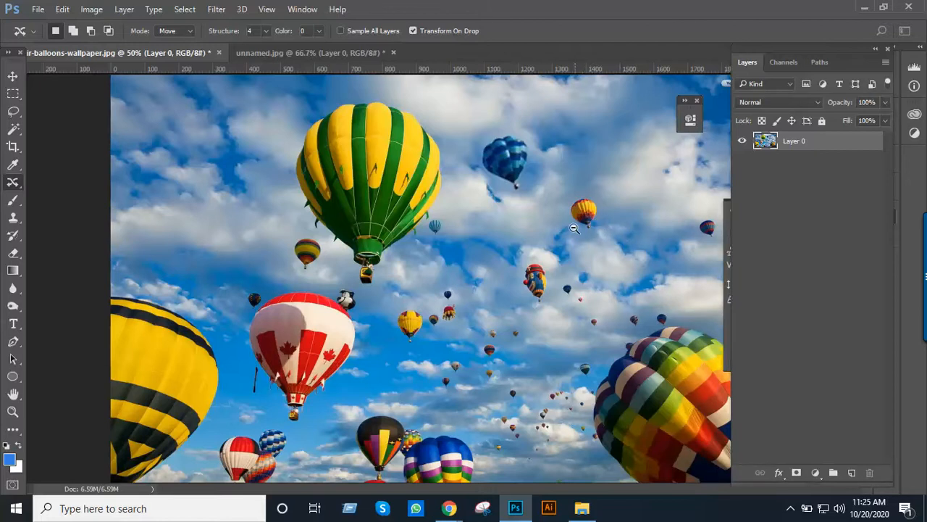
ctrl+alt+click(574, 228)
ctrl+alt+click(574, 228)
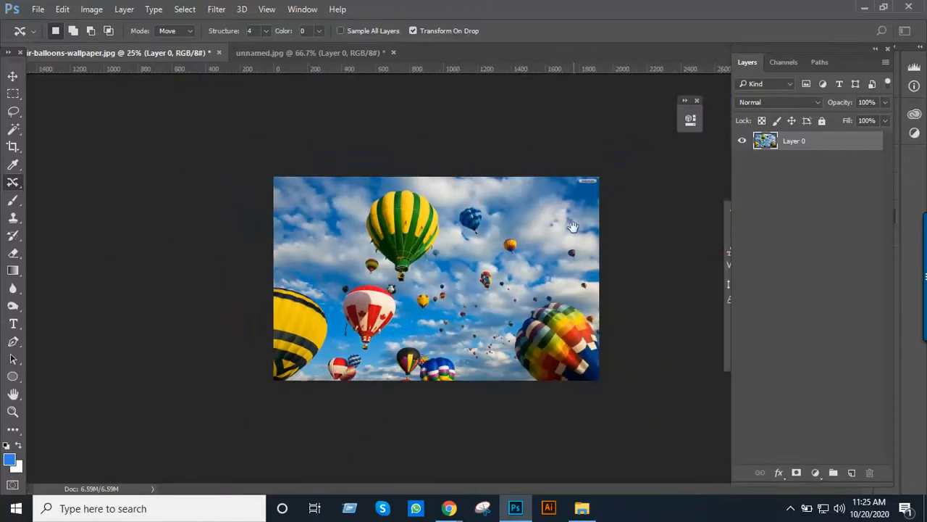
ctrl+click(410, 259)
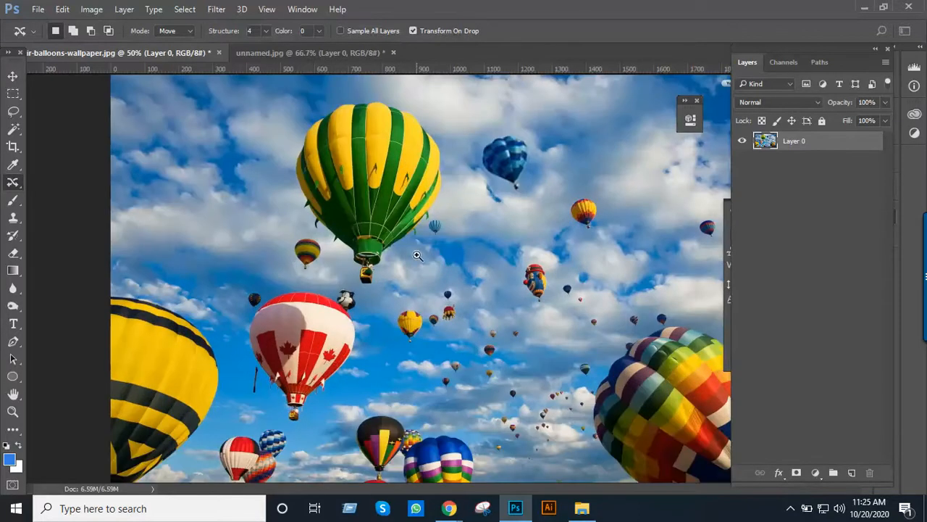
ctrl+click(579, 214)
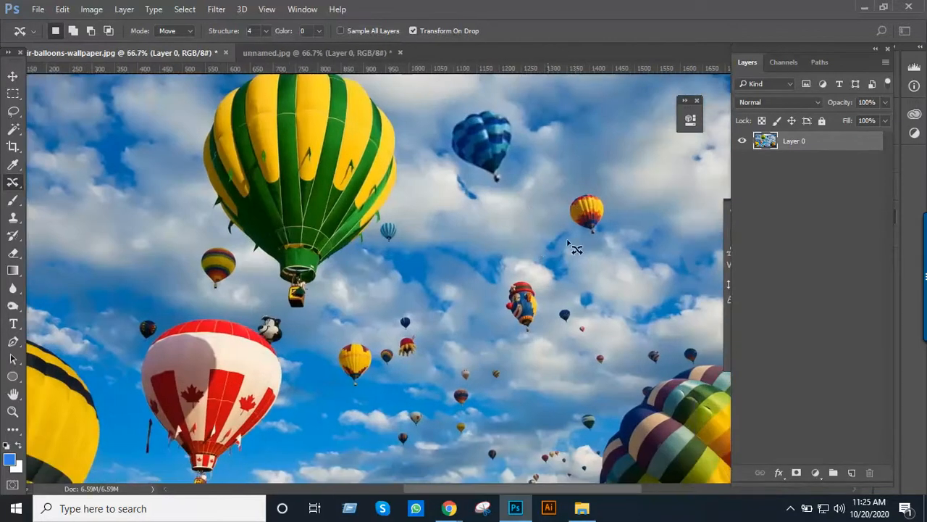
ctrl+alt+click(623, 250)
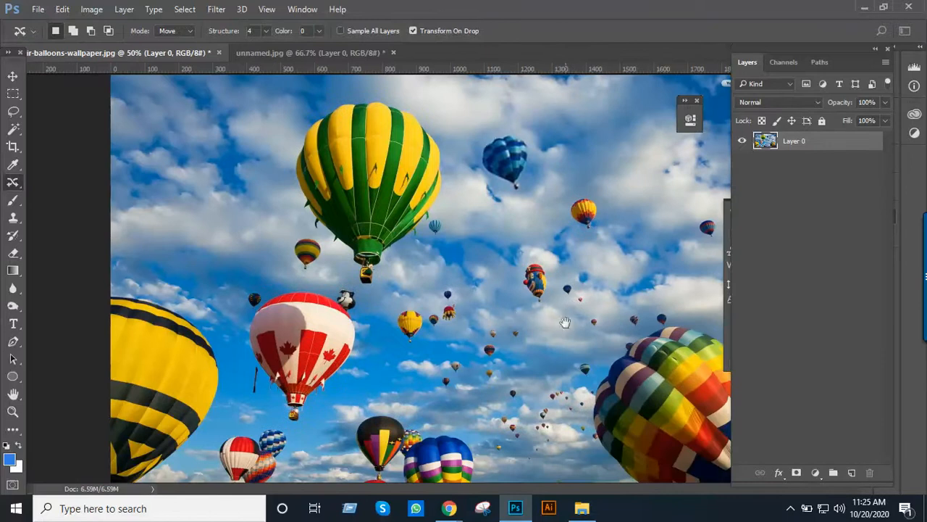
alt+click(497, 291)
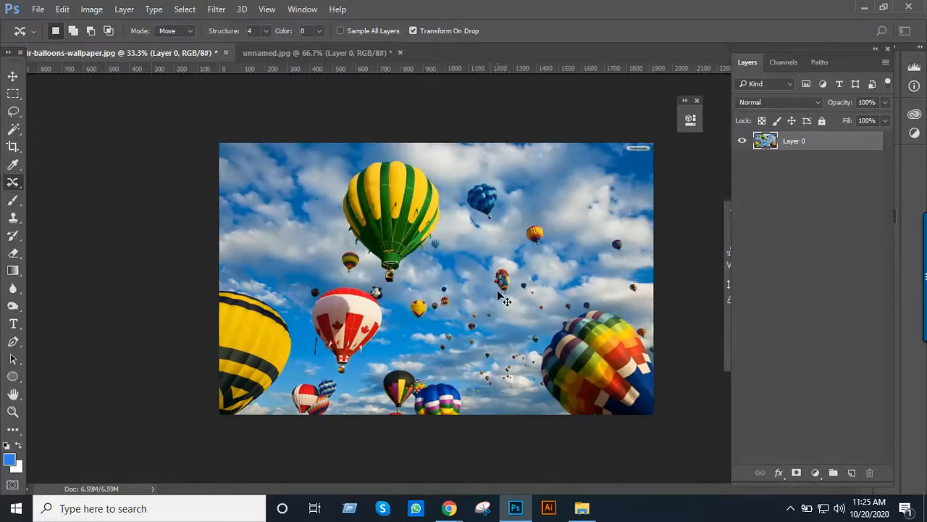
Close the hot-air balloons image and unnamed.jpg without saving their changes.
key(ctrl+w)
click(467, 203)
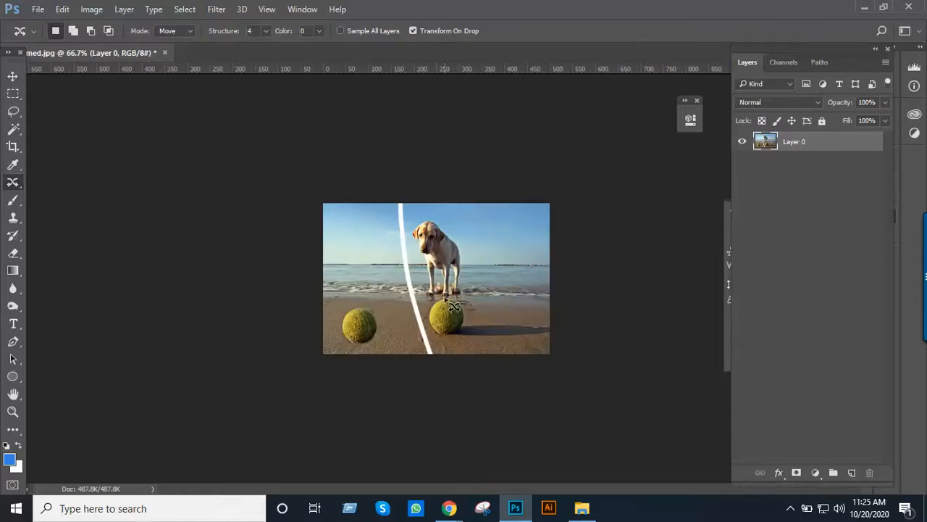
key(ctrl+w)
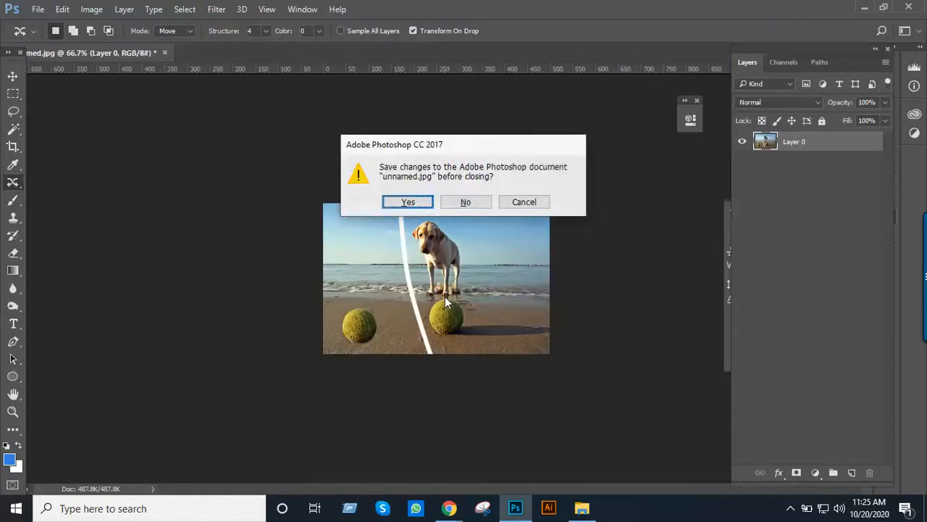
click(475, 204)
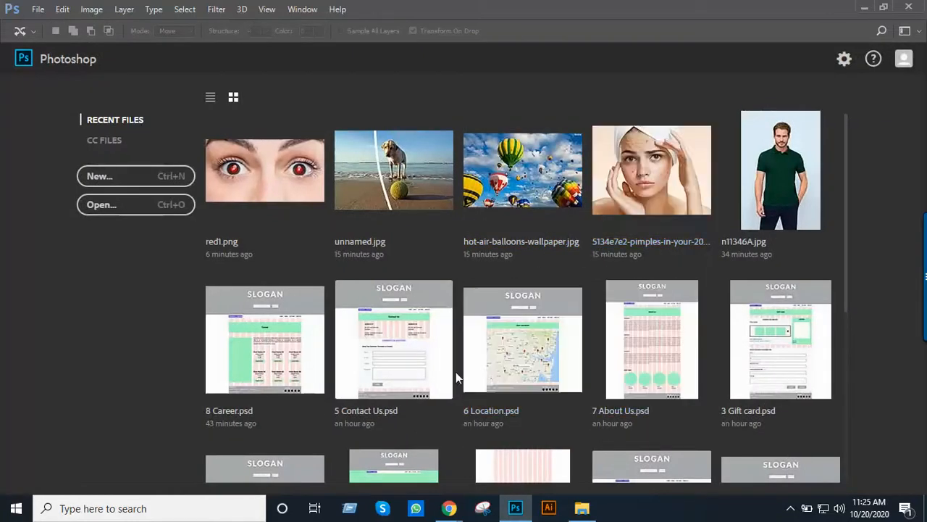
Switch to File Explorer, open dodging-and-burning-with-grey-layers-4565.jpg from the Class 42 folder in Photoshop, and unlock its background layer.
click(583, 508)
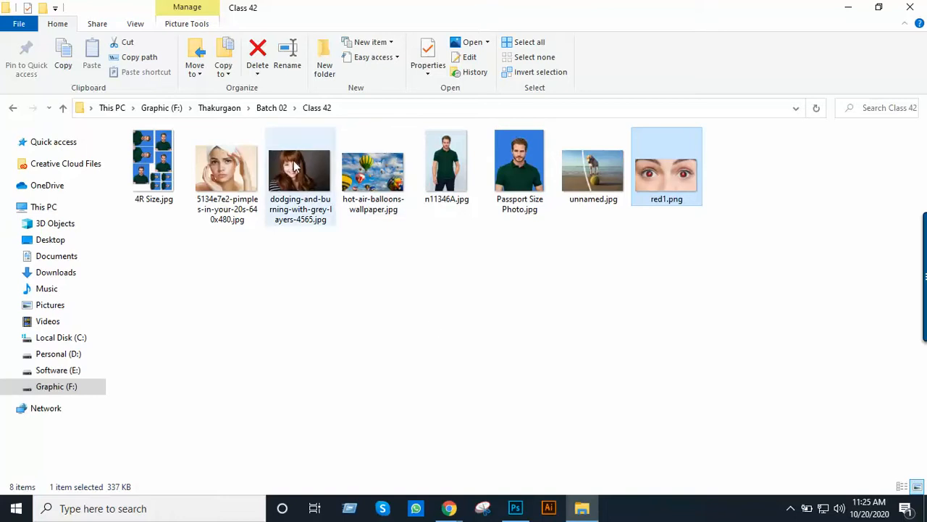
mouse_move(294, 181)
mouse_down()
mouse_move(333, 275)
mouse_move(391, 351)
mouse_move(487, 431)
mouse_move(484, 474)
mouse_move(518, 505)
mouse_move(449, 384)
mouse_move(445, 352)
mouse_up()
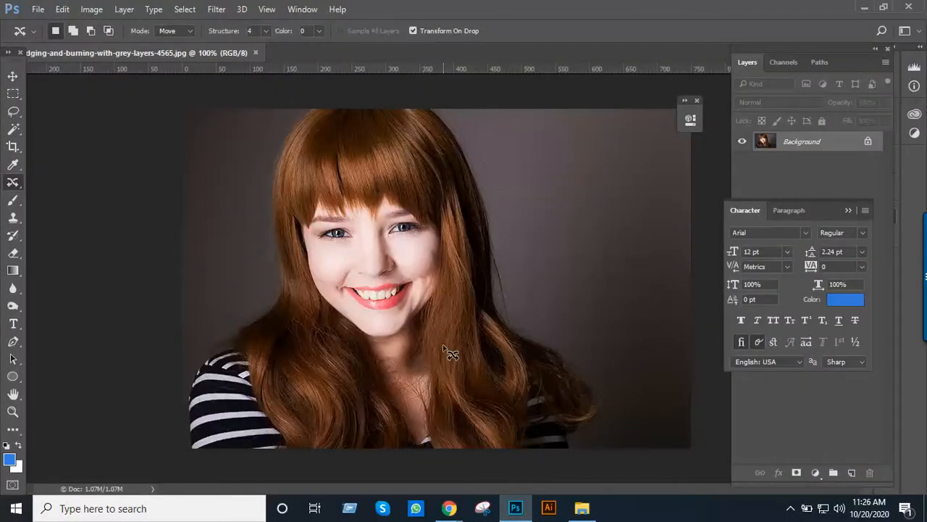
click(869, 142)
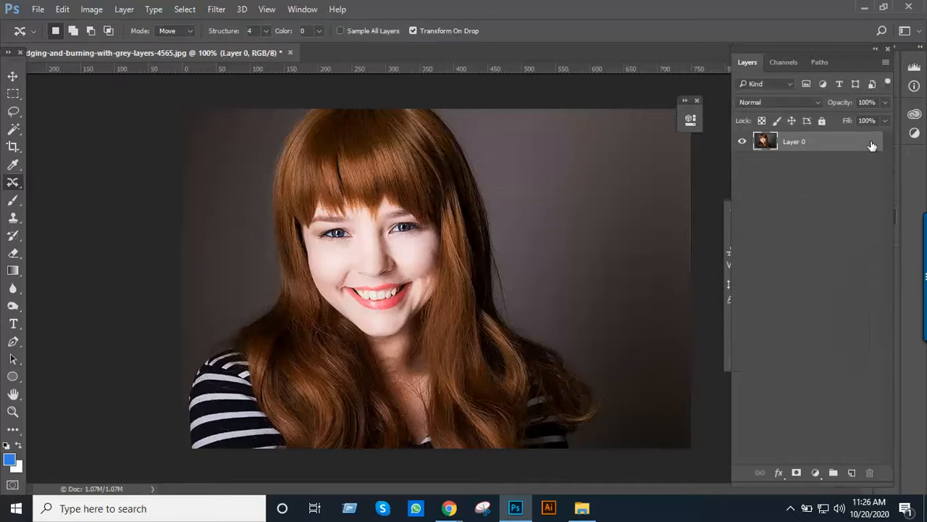
Try softening the woman's upper teeth with the Blur tool at brush size 10, and revert the image to its saved state.
click(460, 256)
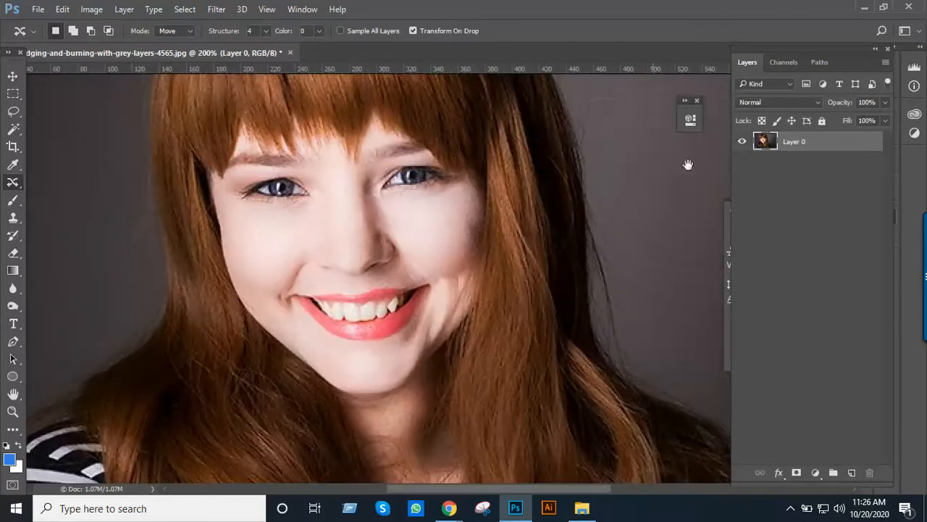
drag(497, 244, 604, 201)
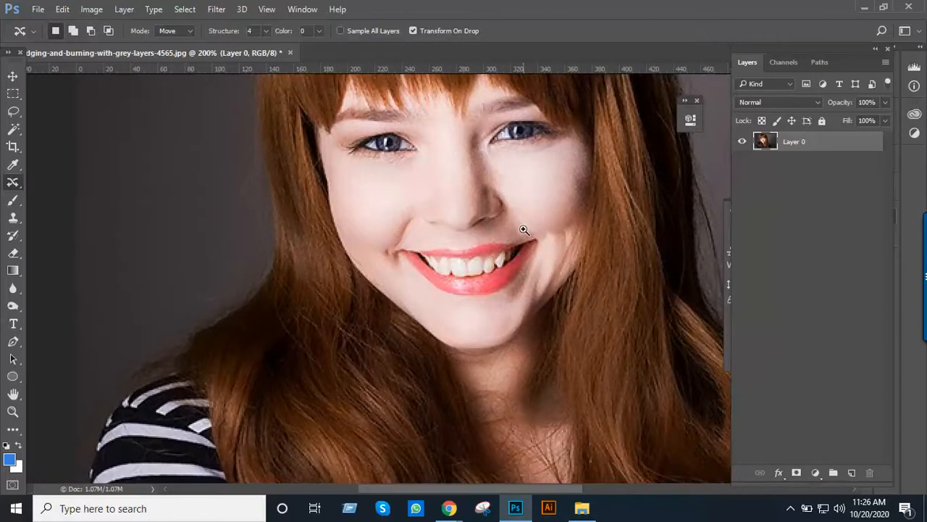
click(524, 230)
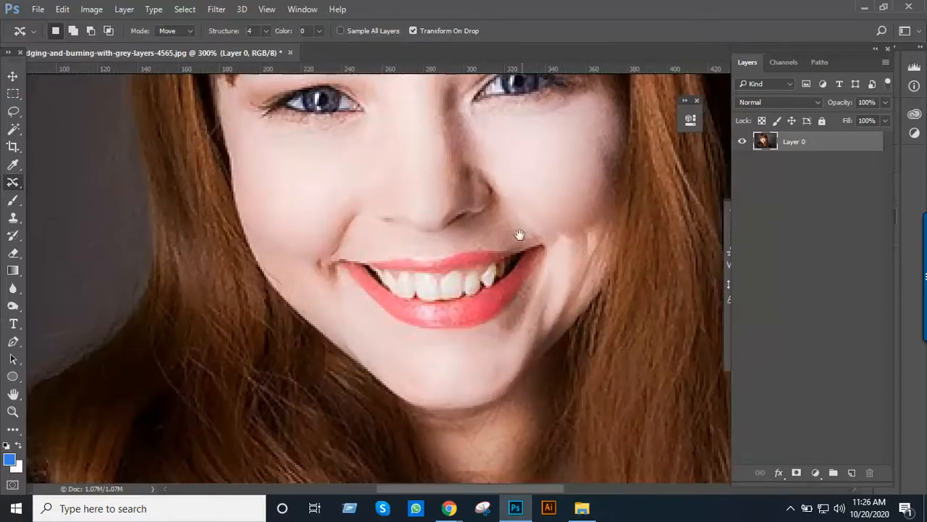
scroll(476, 259, down, 1)
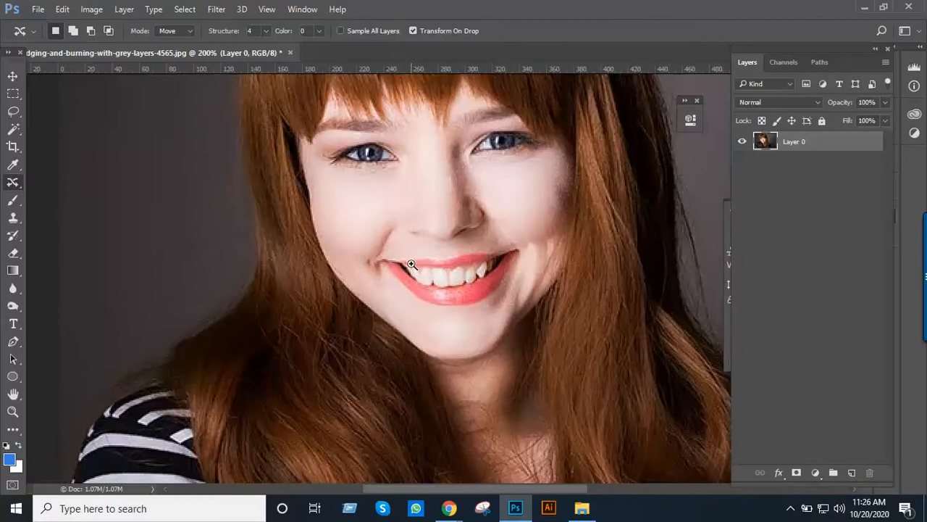
click(414, 264)
drag(408, 263, 261, 286)
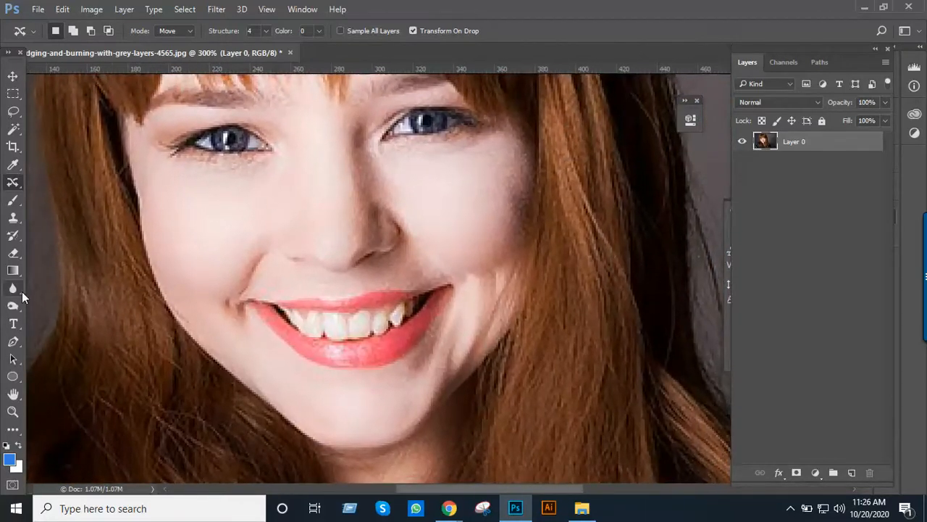
click(23, 293)
click(54, 289)
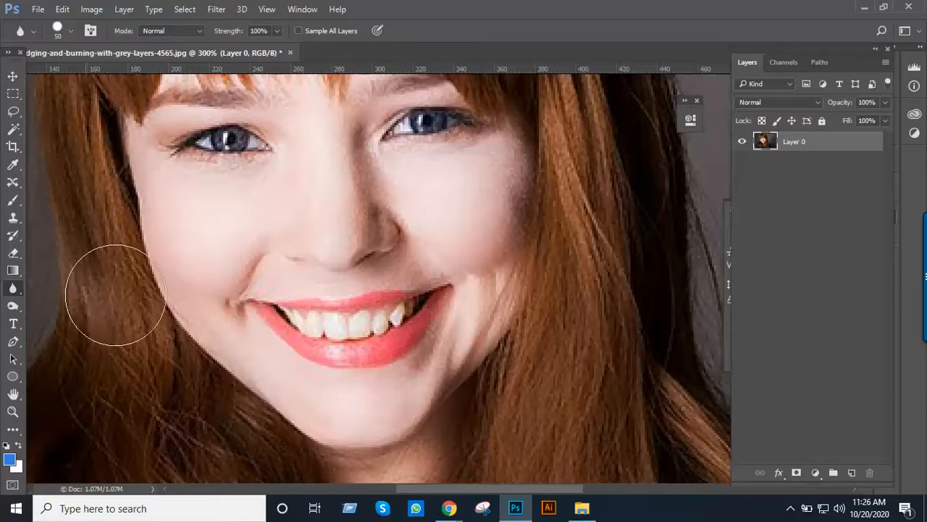
key(bracketleft)
key(bracketleft)
key(bracketleft)
key(bracketleft)
key(bracketleft)
key(bracketleft)
key(bracketleft)
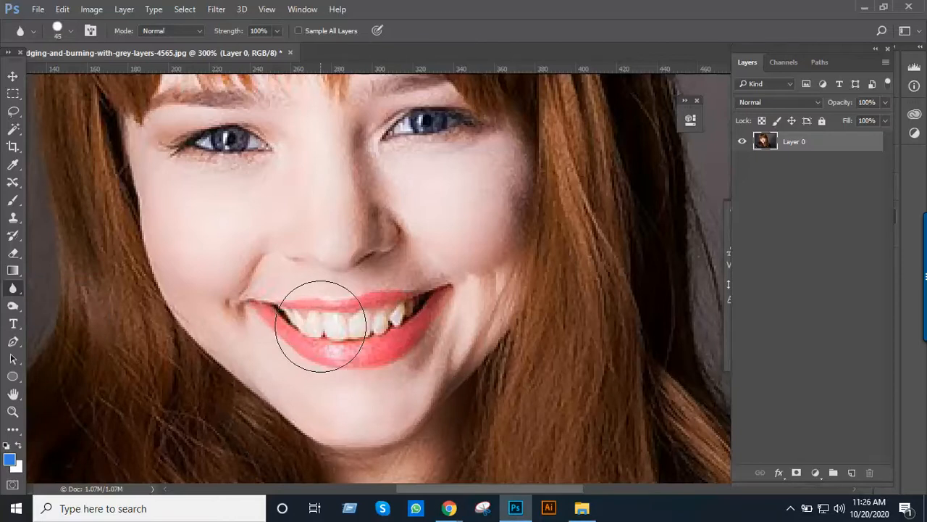
key(bracketleft)
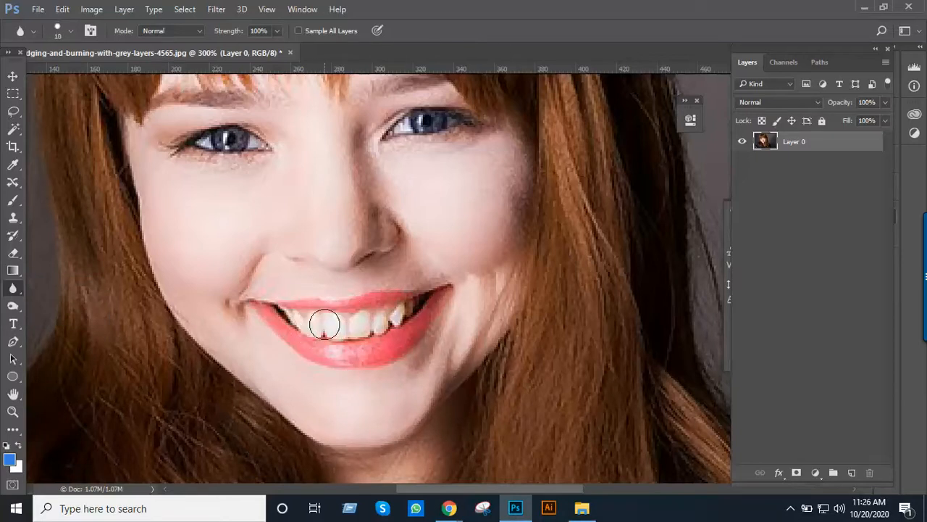
mouse_move(349, 327)
mouse_down()
mouse_move(376, 326)
mouse_move(320, 325)
mouse_move(392, 322)
mouse_move(385, 326)
mouse_up()
key(F12)
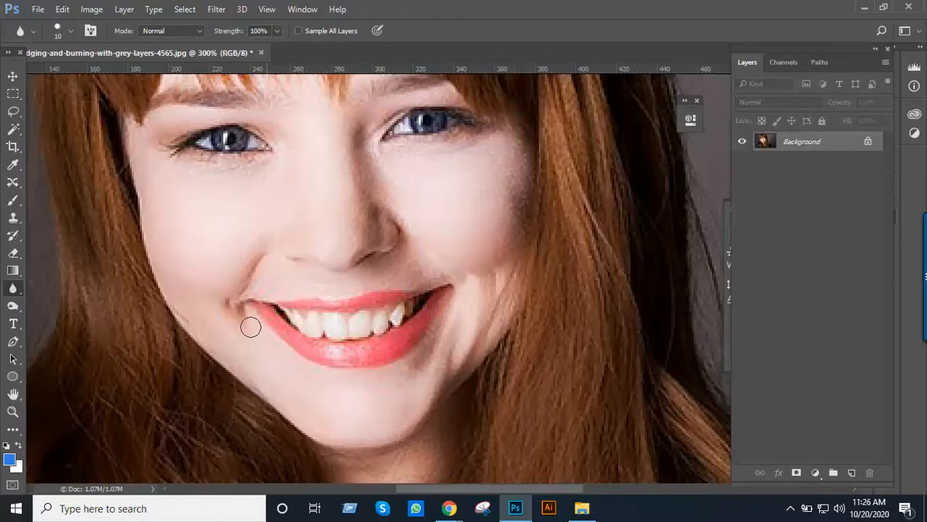
Try darkening the woman's upper teeth with a short Burn tool stroke on the midtones.
right_click(17, 291)
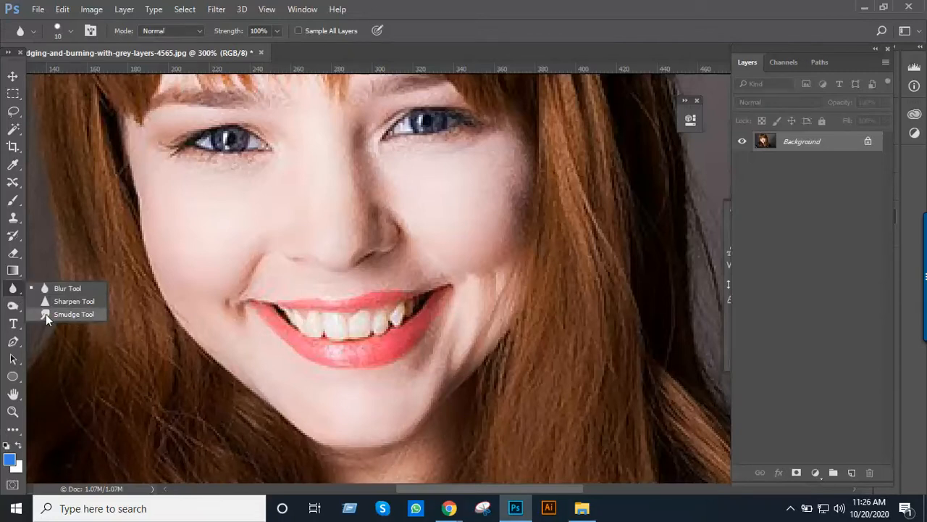
click(18, 309)
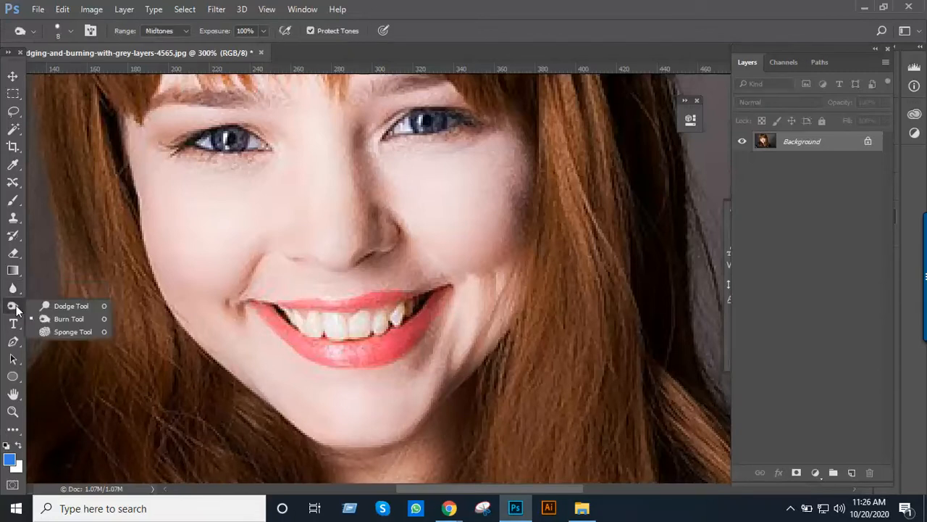
click(61, 319)
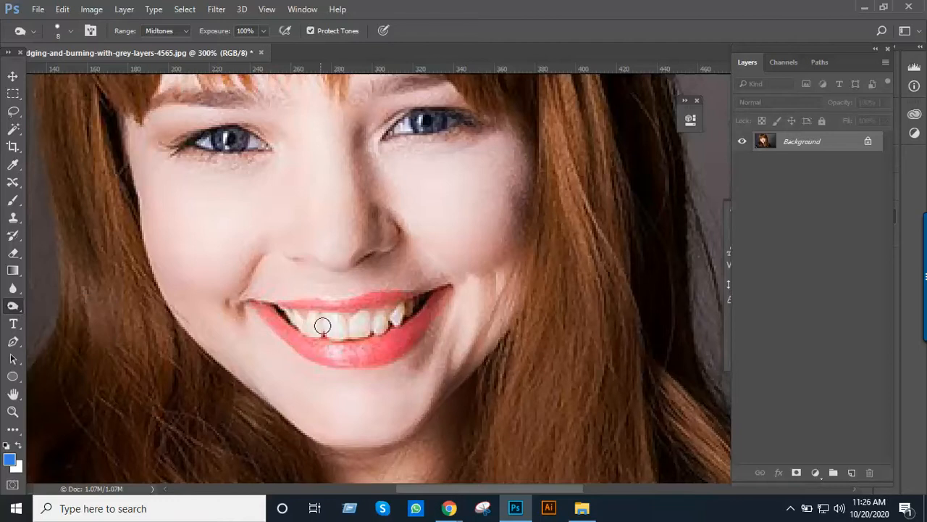
mouse_move(370, 324)
mouse_down()
mouse_move(325, 327)
mouse_move(397, 327)
mouse_up()
Try lightening the woman's upper teeth with the Dodge tool at brush size 20, and undo the stroke.
right_click(11, 309)
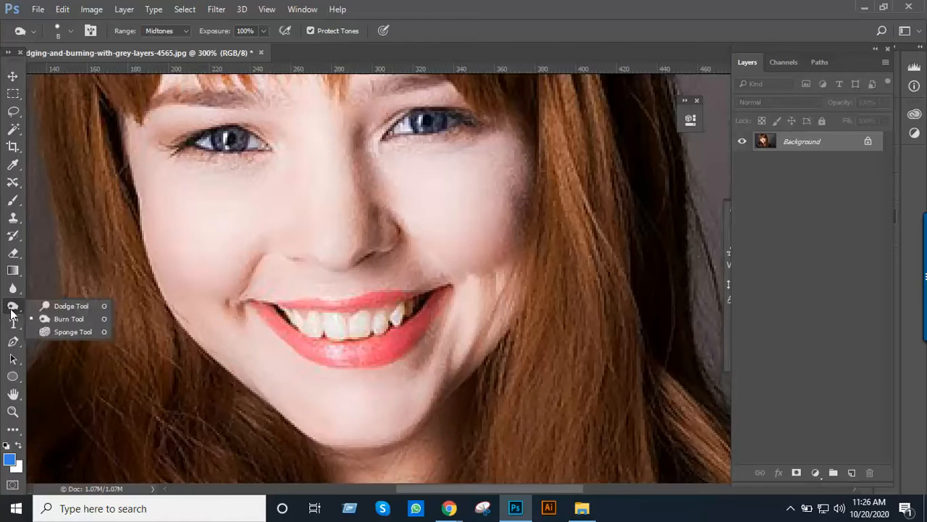
click(66, 308)
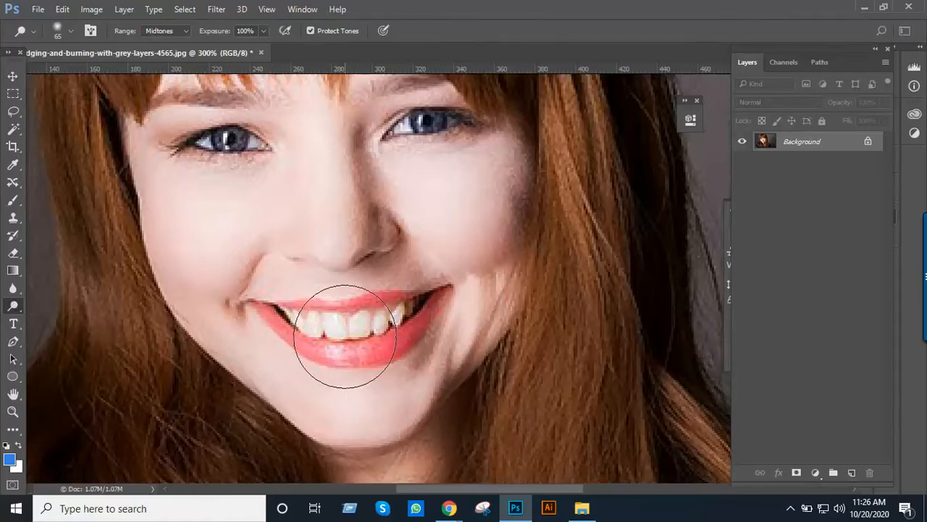
key(bracketleft)
key(bracketleft)
key(bracketleft)
key(bracketleft)
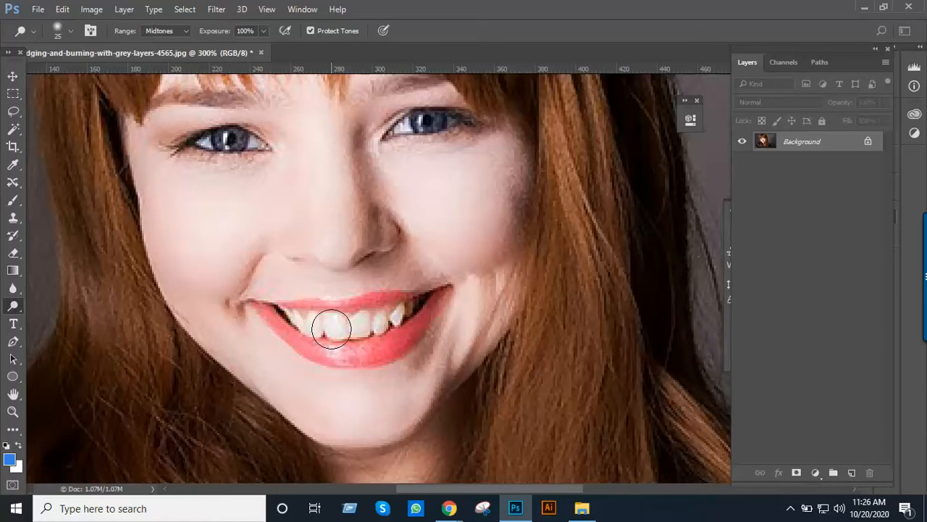
key(bracketleft)
mouse_move(331, 328)
mouse_down()
mouse_move(366, 326)
mouse_move(303, 328)
mouse_move(395, 317)
mouse_move(371, 319)
mouse_up()
key(ctrl+z)
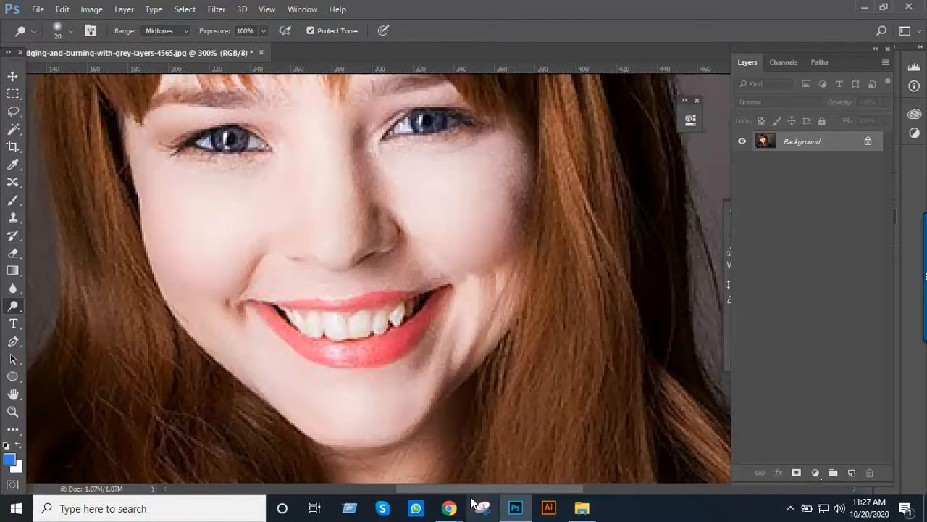
Switch to Chrome and search Google Images for "red tooth" in a new tab.
mouse_move(450, 507)
click(434, 484)
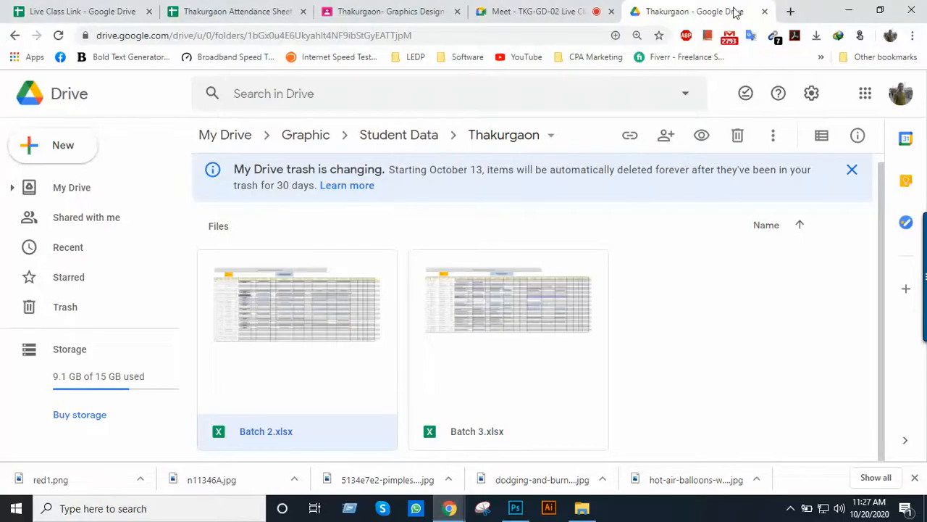
click(792, 13)
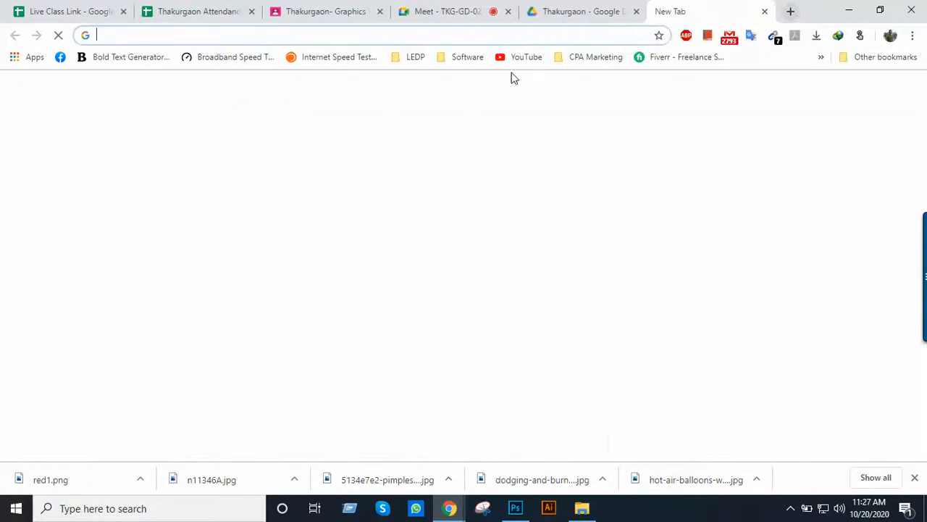
text(red)
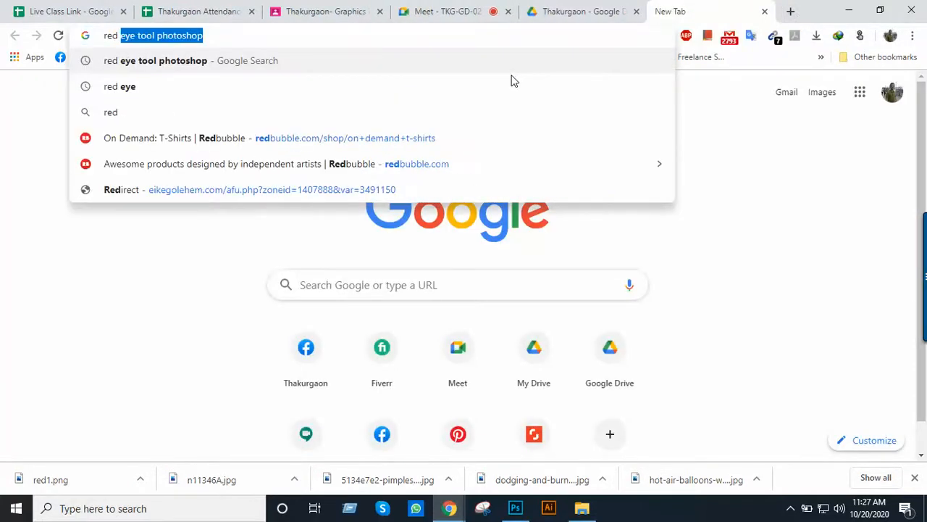
text( tooth)
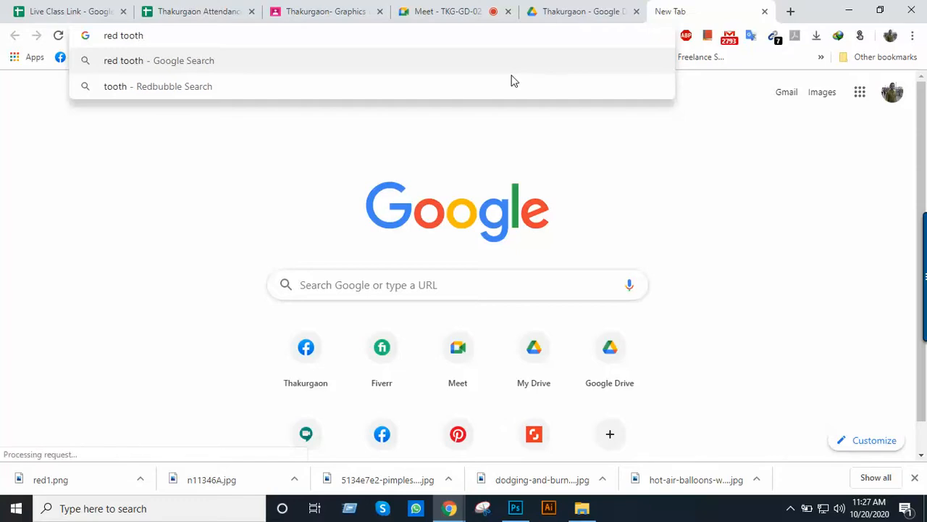
key(Return)
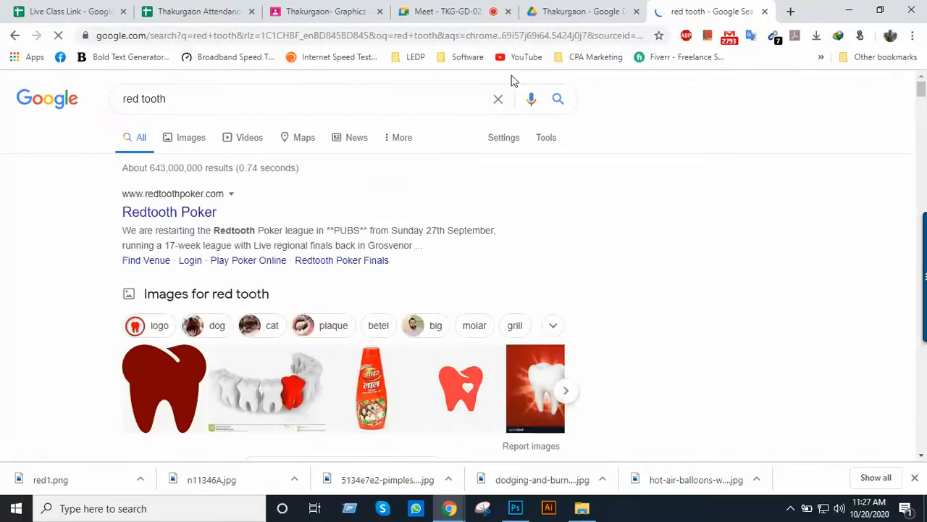
click(191, 139)
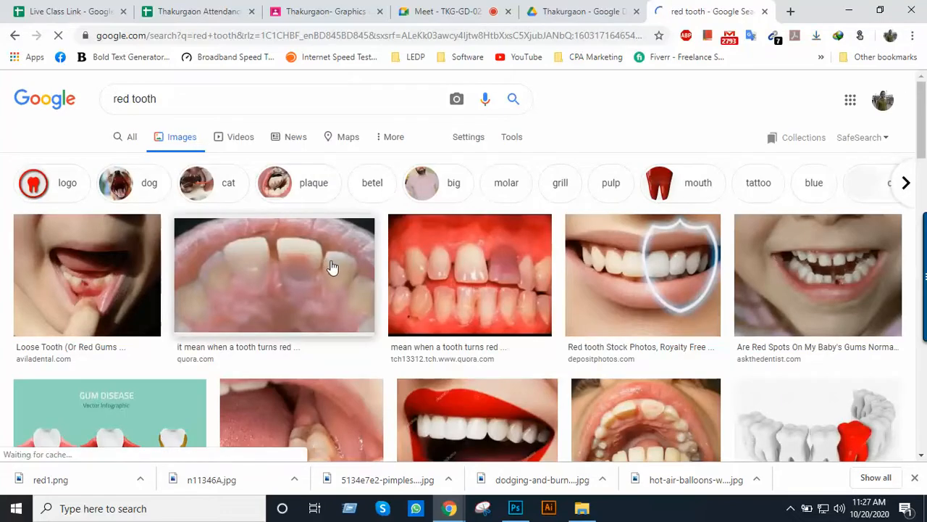
Look through the image results and open the preview of the Depositphotos smile with the shield outline.
scroll(332, 267, down, 1)
scroll(332, 268, down, 2)
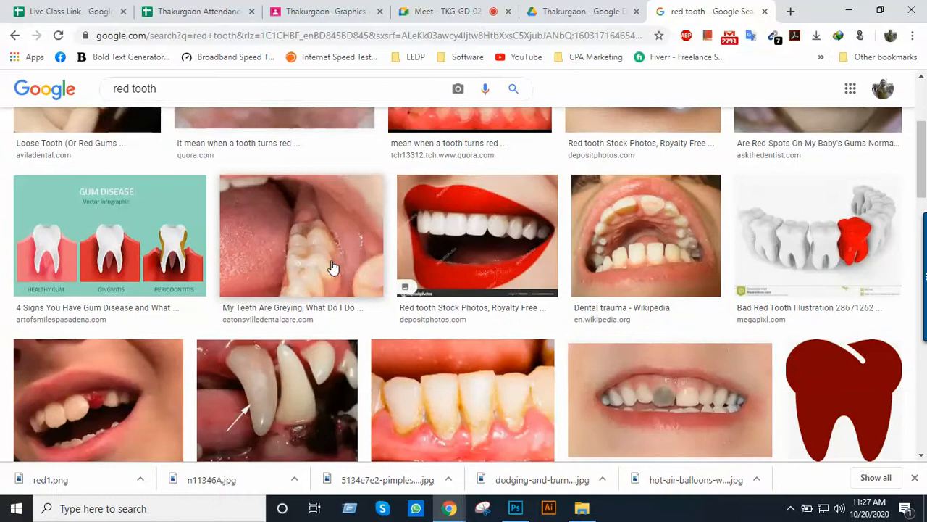
scroll(332, 267, up, 3)
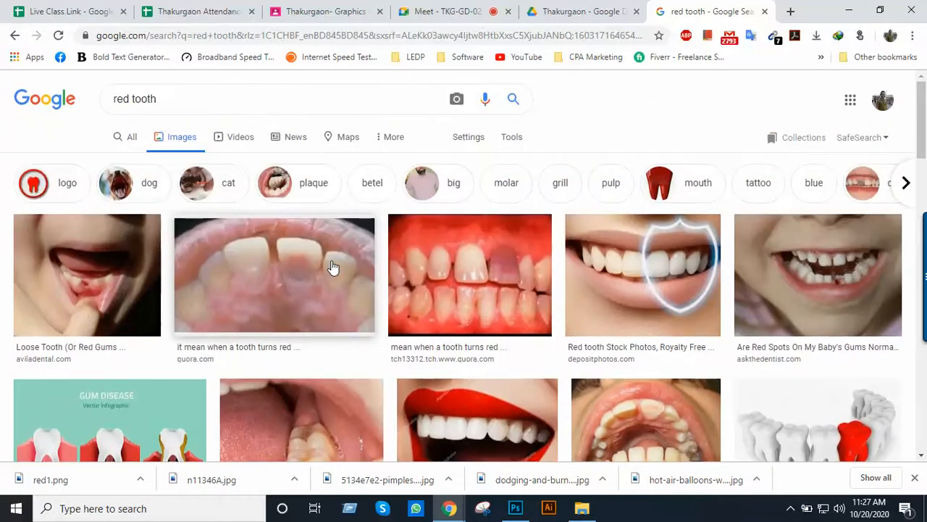
click(634, 262)
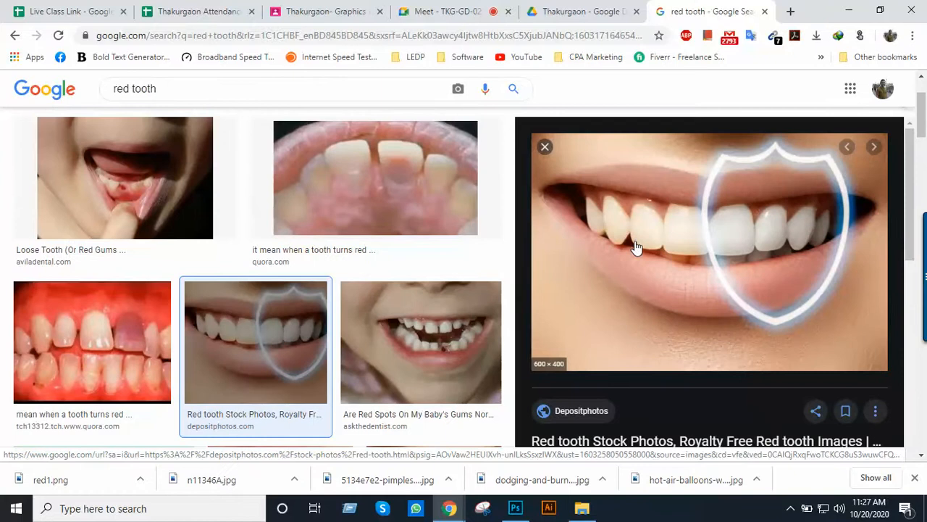
right_click(636, 247)
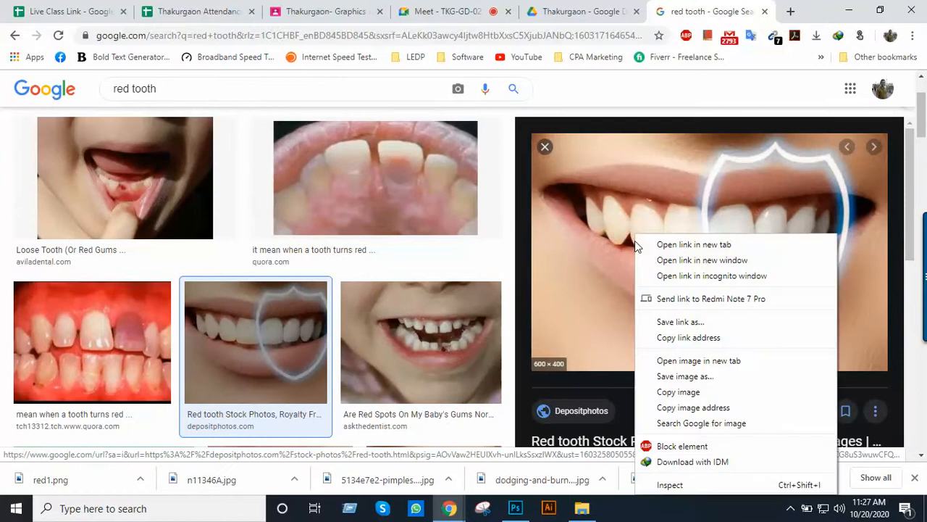
click(676, 376)
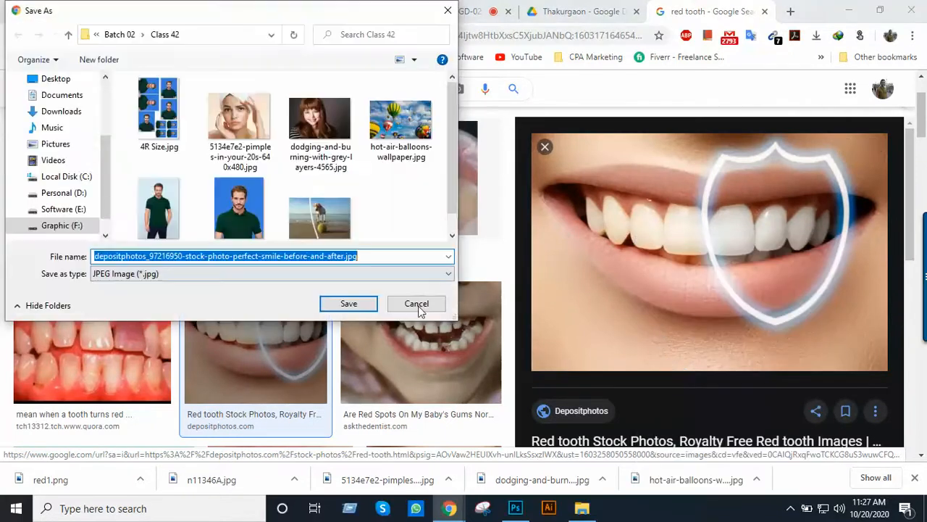
click(419, 304)
Save the previewed Depositphotos smile image as a JPEG in the Class 42 folder under its suggested name, and close the preview.
scroll(708, 256, down, 3)
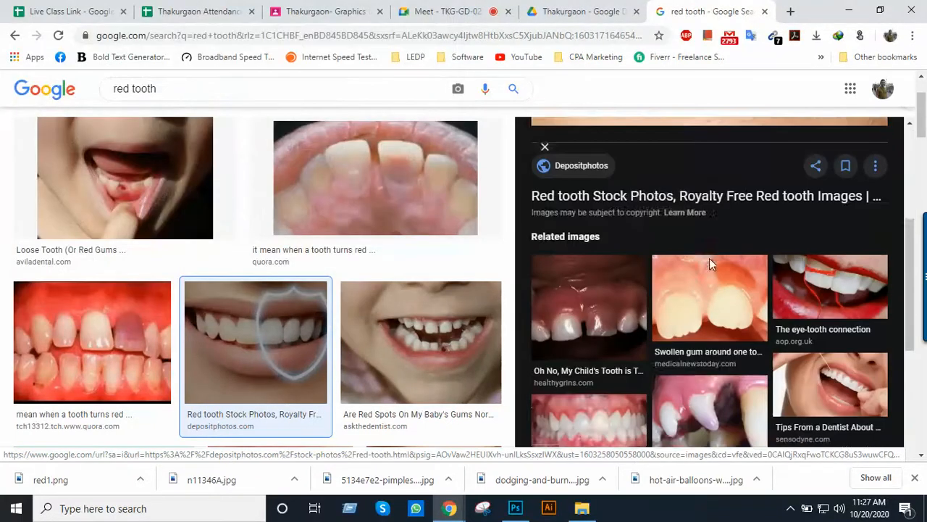
scroll(709, 259, down, 3)
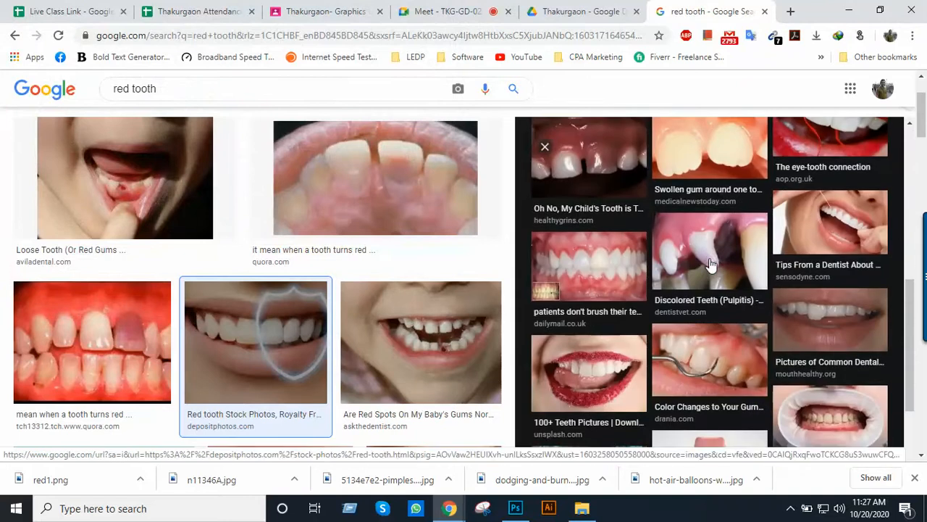
scroll(710, 264, up, 1)
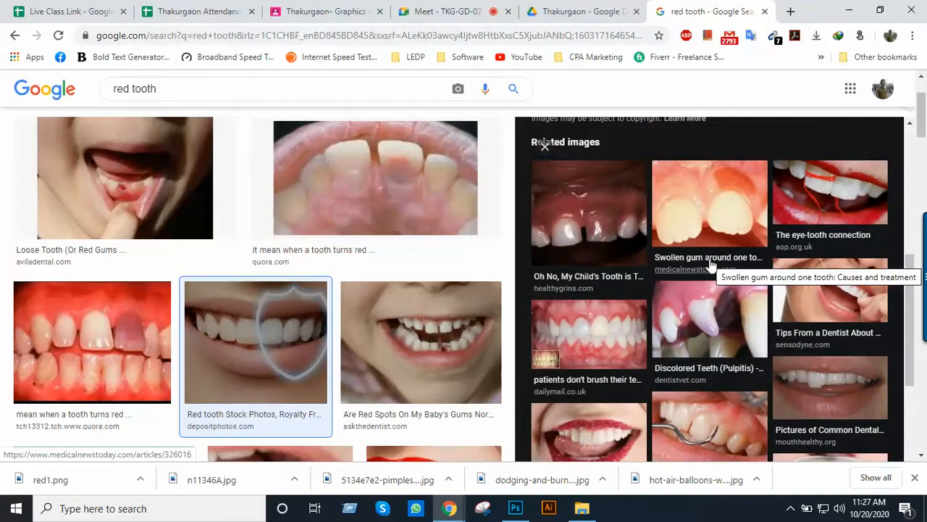
scroll(709, 265, up, 5)
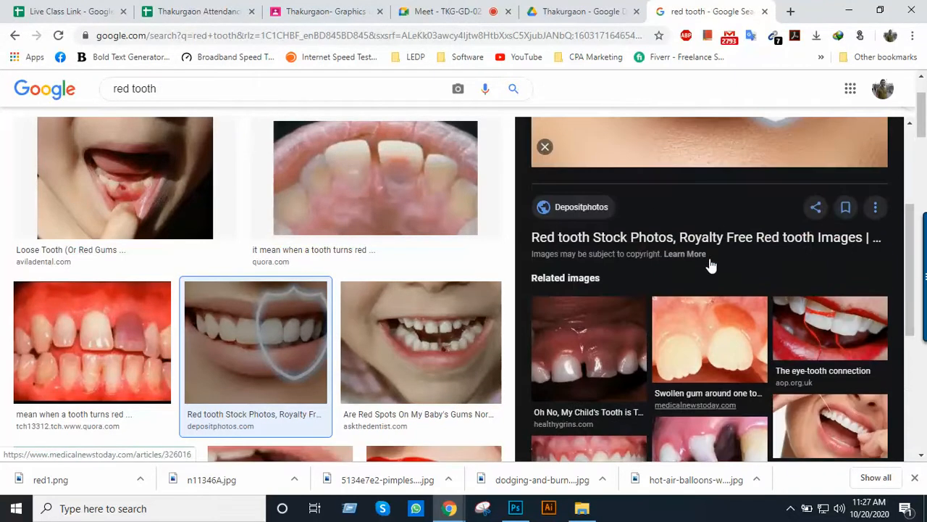
right_click(678, 235)
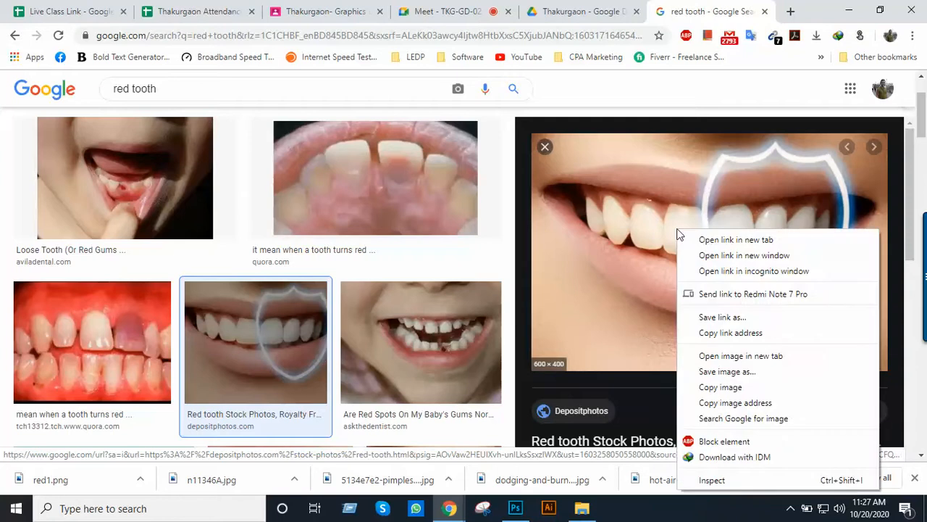
click(717, 374)
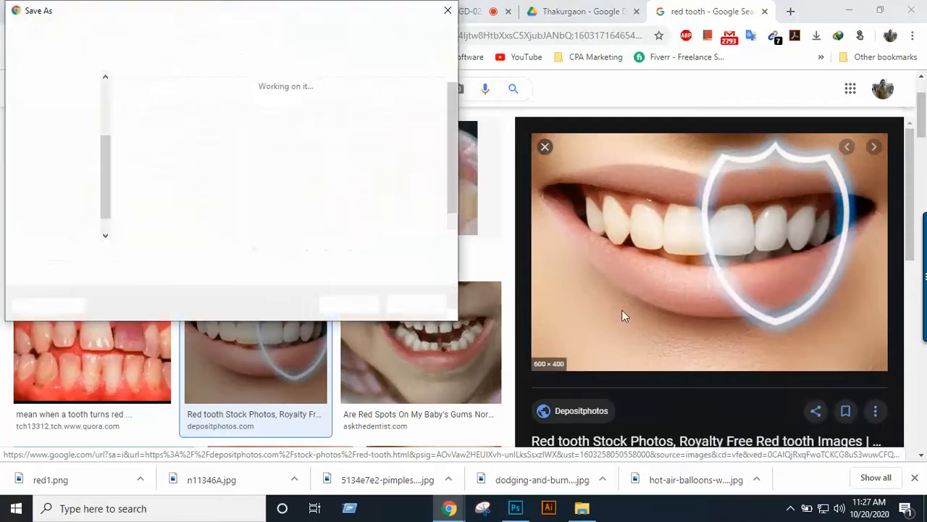
click(345, 302)
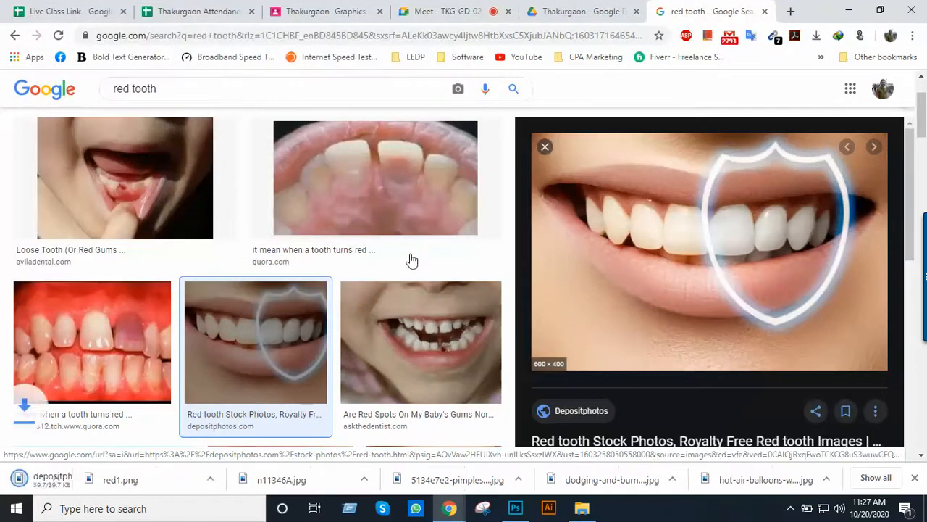
click(545, 147)
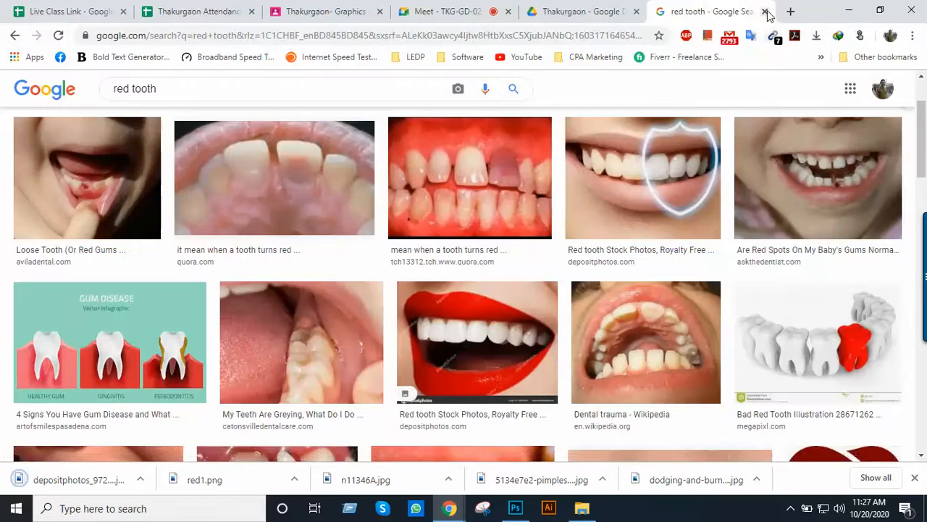
Close the Google image search tab and open the downloaded Depositphotos smile image from File Explorer in Photoshop.
click(765, 11)
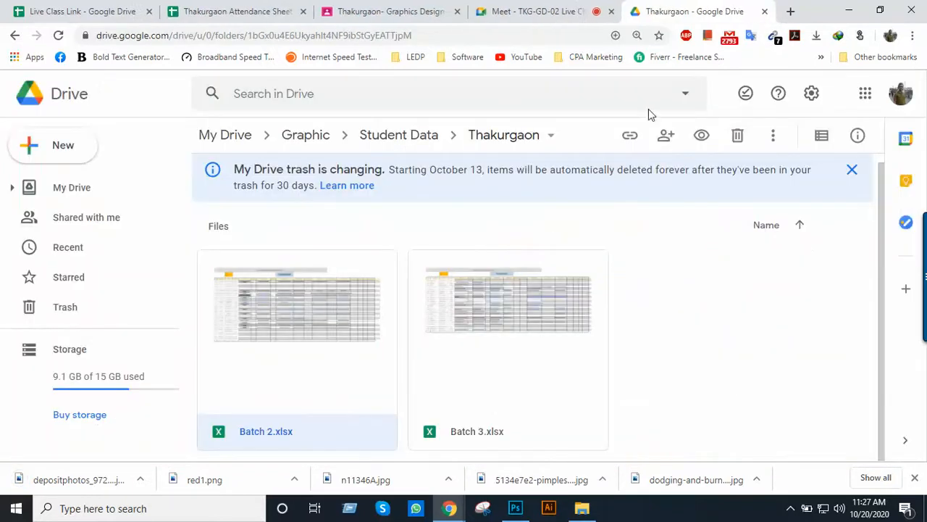
click(581, 507)
drag(727, 185, 373, 49)
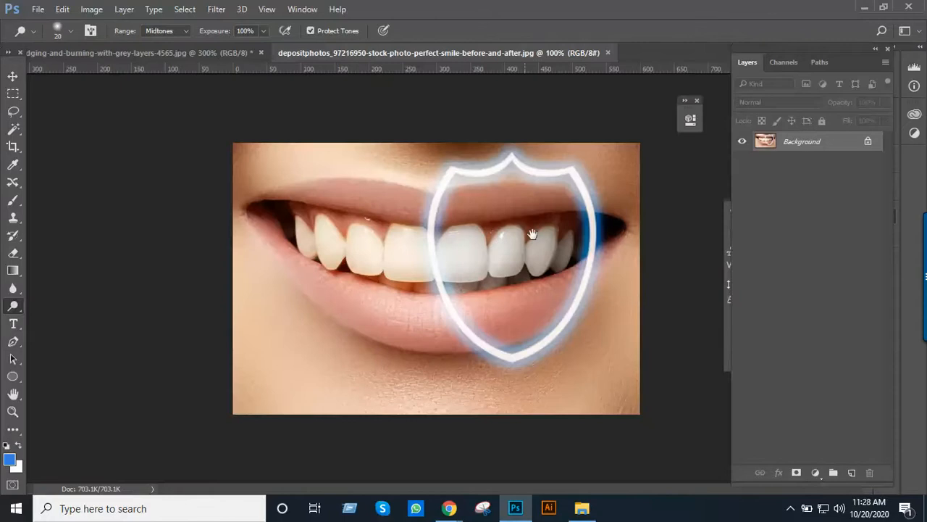
Unlock the Background layer of the smile image so it becomes an editable layer.
key(ctrl+plus)
drag(528, 224, 537, 251)
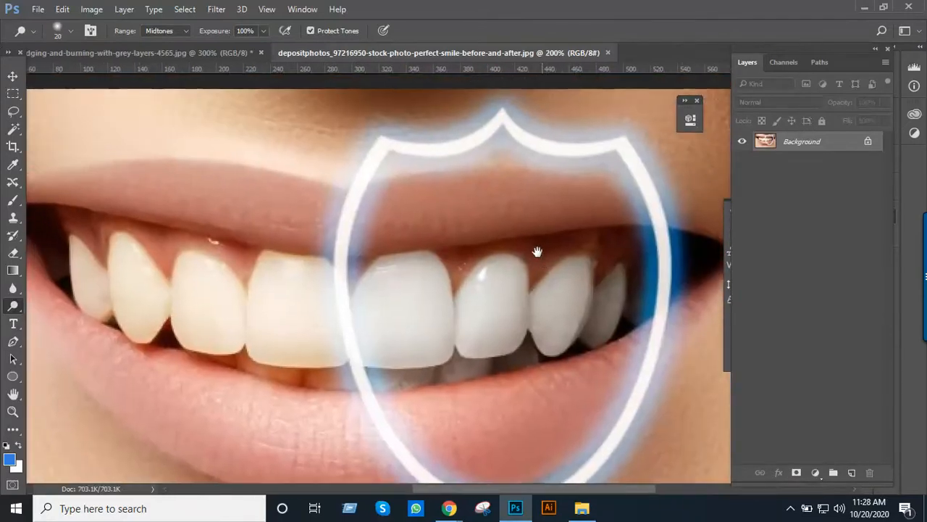
click(866, 144)
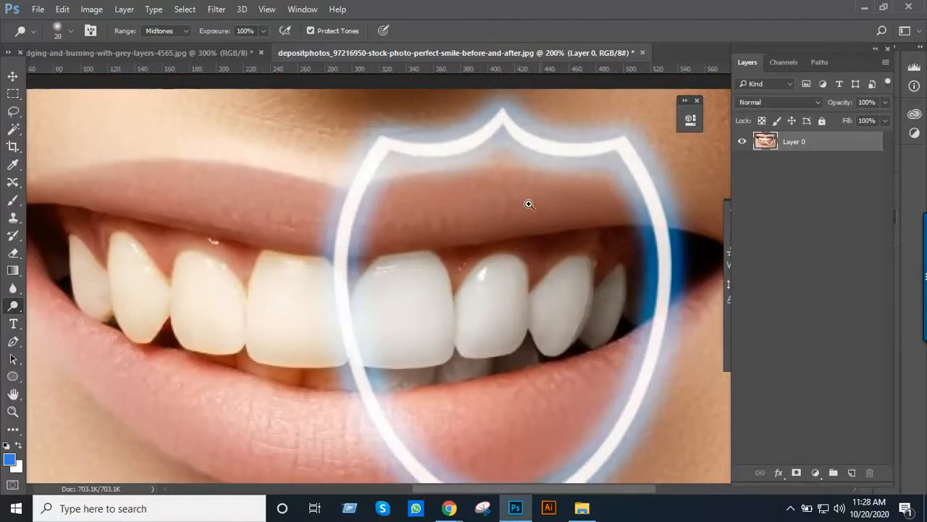
Lighten the yellowish teeth outside the shield outline with the Dodge tool at brush size 45, Midtones range and 100% exposure.
key(ctrl+minus)
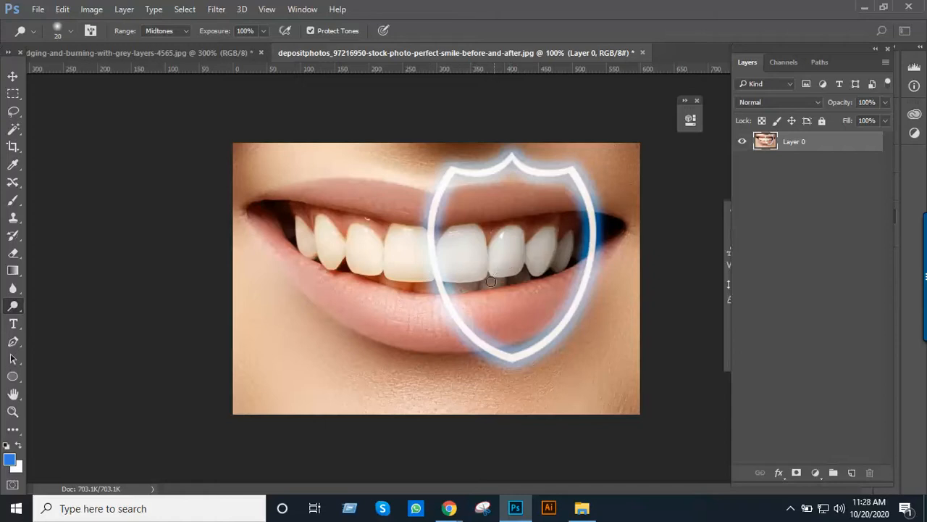
click(429, 258)
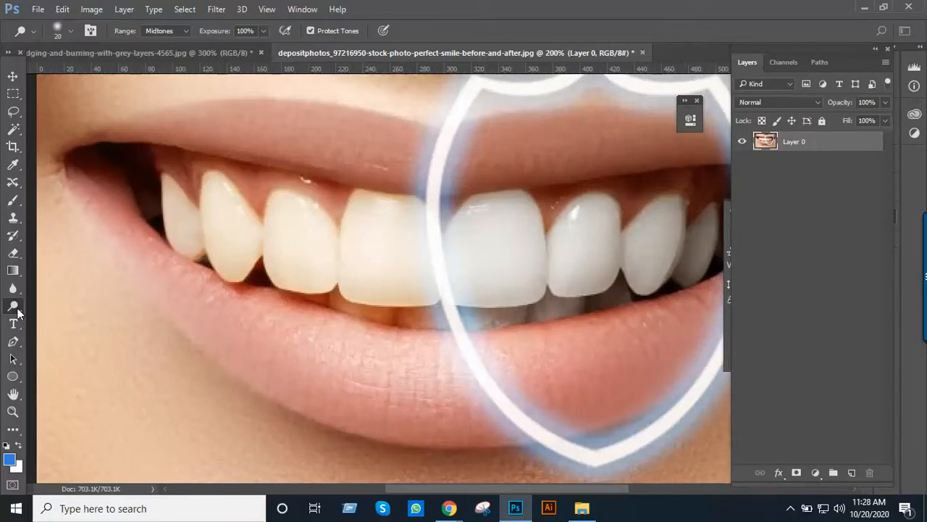
right_click(18, 309)
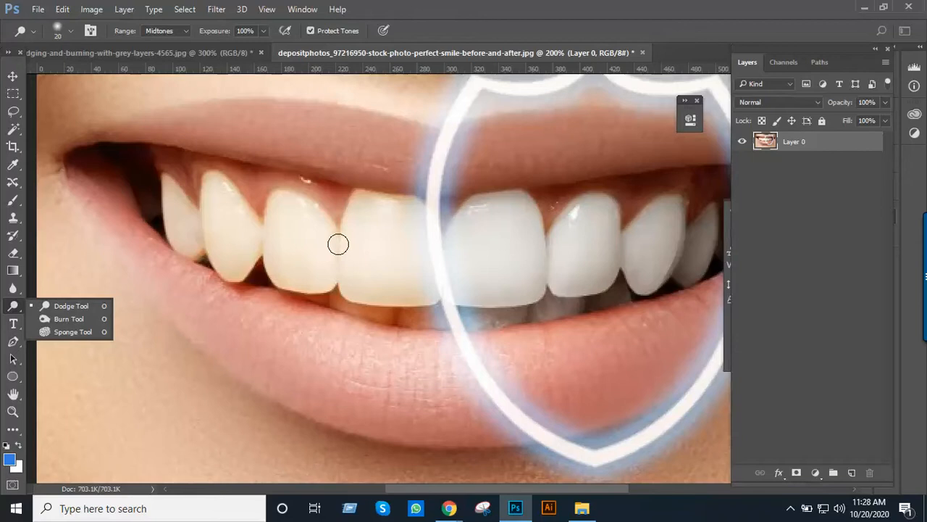
key(bracketright)
key(bracketright)
key(bracketright)
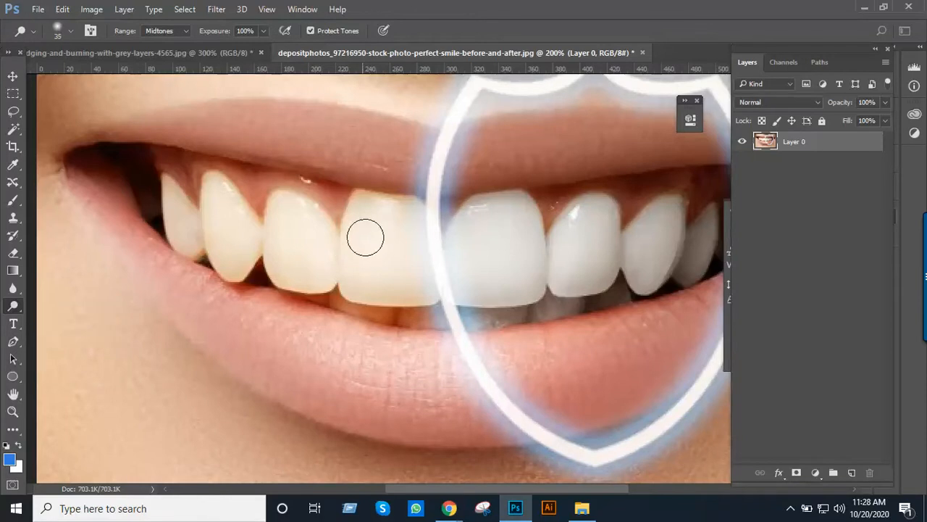
key(bracketright)
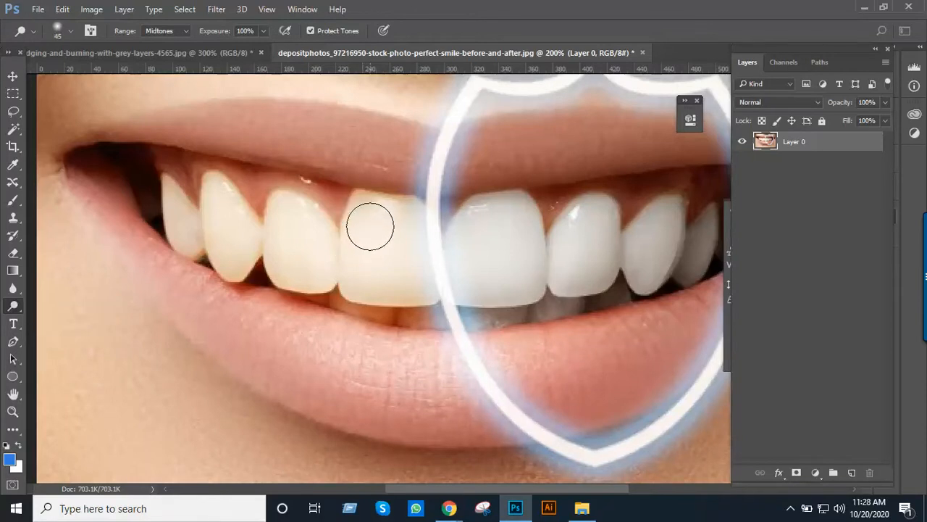
mouse_move(366, 221)
mouse_down()
mouse_move(362, 282)
mouse_move(372, 265)
mouse_move(397, 260)
mouse_move(401, 289)
mouse_move(418, 254)
mouse_move(420, 271)
mouse_move(410, 245)
mouse_move(407, 267)
mouse_move(405, 240)
mouse_move(400, 278)
mouse_move(397, 224)
mouse_move(383, 217)
mouse_move(321, 242)
mouse_move(354, 252)
mouse_move(304, 236)
mouse_move(271, 242)
mouse_move(310, 233)
mouse_move(272, 237)
mouse_move(297, 265)
mouse_move(258, 246)
mouse_up()
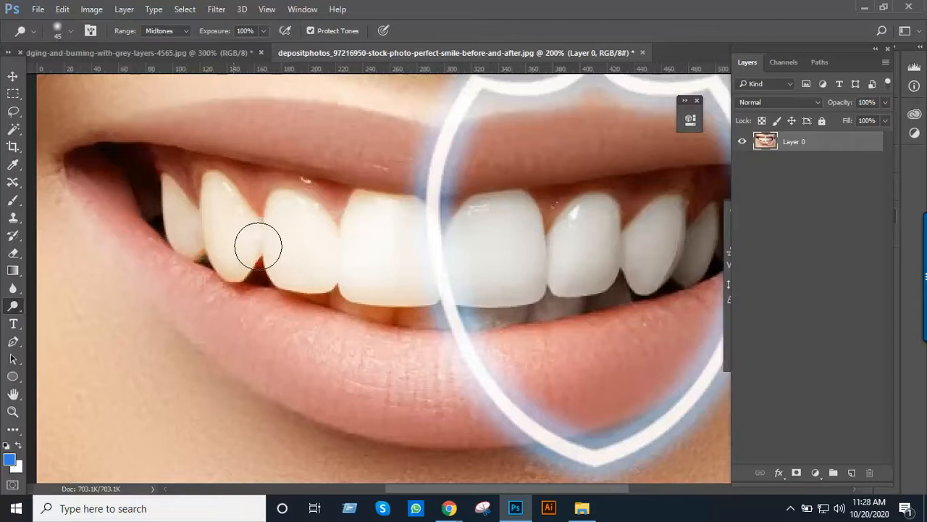
Duplicate Layer 0 and hide the original layer.
alt+click(384, 237)
alt+click(467, 276)
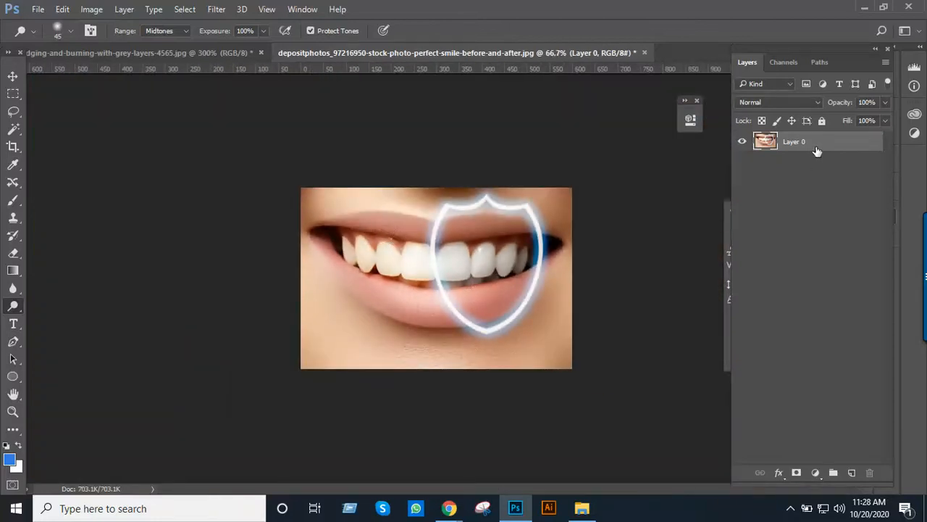
key(ctrl+j)
click(742, 162)
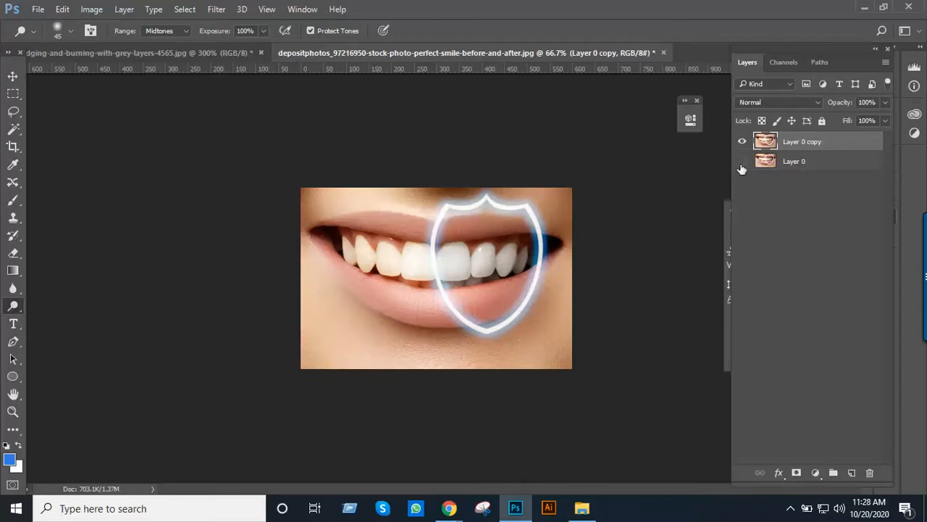
Whiten the teeth outside the shield outline further on Layer 0 copy with the Dodge tool at brush size 45.
ctrl+click(511, 247)
ctrl+click(481, 232)
ctrl+click(435, 247)
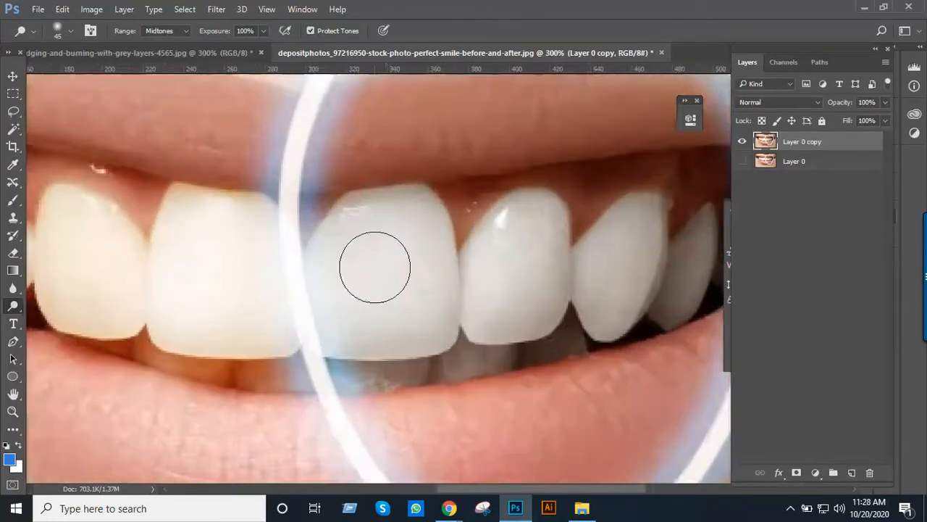
alt+click(340, 263)
mouse_move(251, 240)
mouse_down()
mouse_move(226, 269)
mouse_move(254, 286)
mouse_move(255, 304)
mouse_move(297, 302)
mouse_move(224, 294)
mouse_move(296, 308)
mouse_move(270, 291)
mouse_move(281, 301)
mouse_move(297, 296)
mouse_move(278, 274)
mouse_move(244, 251)
mouse_move(277, 238)
mouse_move(252, 227)
mouse_move(234, 235)
mouse_move(229, 259)
mouse_move(363, 259)
mouse_move(300, 269)
mouse_move(311, 251)
mouse_move(296, 239)
mouse_move(318, 226)
mouse_move(276, 220)
mouse_move(303, 243)
mouse_move(286, 241)
mouse_move(291, 272)
mouse_move(315, 287)
mouse_move(225, 248)
mouse_move(234, 266)
mouse_move(245, 254)
mouse_move(222, 201)
mouse_move(259, 252)
mouse_move(248, 247)
mouse_move(243, 227)
mouse_move(272, 257)
mouse_move(286, 232)
mouse_move(309, 260)
mouse_move(307, 248)
mouse_move(248, 276)
mouse_move(174, 207)
mouse_move(193, 253)
mouse_move(208, 257)
mouse_move(205, 248)
mouse_move(240, 273)
mouse_move(227, 213)
mouse_move(236, 236)
mouse_move(268, 263)
mouse_move(313, 227)
mouse_move(317, 247)
mouse_move(302, 251)
mouse_move(335, 255)
mouse_move(378, 217)
mouse_move(416, 261)
mouse_move(412, 224)
mouse_move(422, 244)
mouse_move(416, 284)
mouse_move(435, 300)
mouse_move(389, 232)
mouse_move(396, 266)
mouse_move(387, 259)
mouse_move(408, 273)
mouse_move(337, 290)
mouse_move(285, 256)
mouse_up()
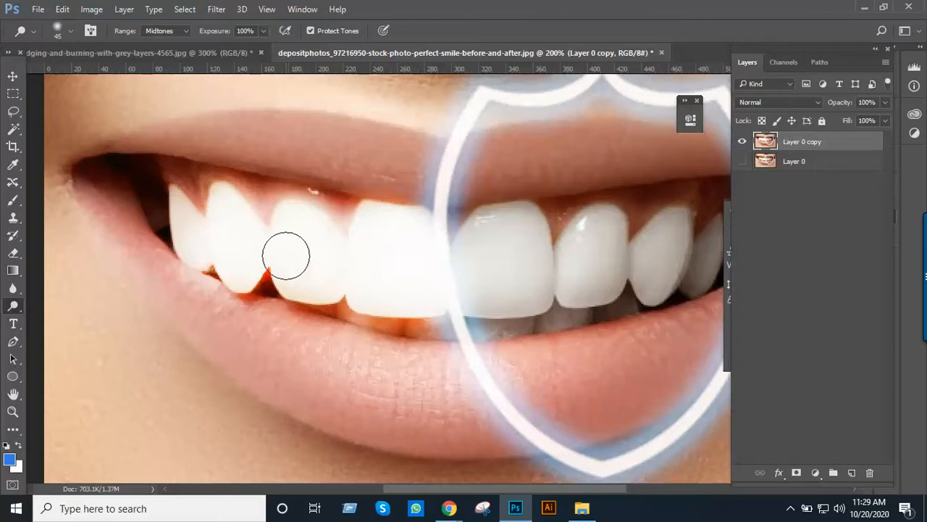
Compare the whitened teeth with the earlier version by showing Layer 0 and repeatedly toggling the visibility of Layer 0 copy.
key(ctrl+minus)
key(ctrl+minus)
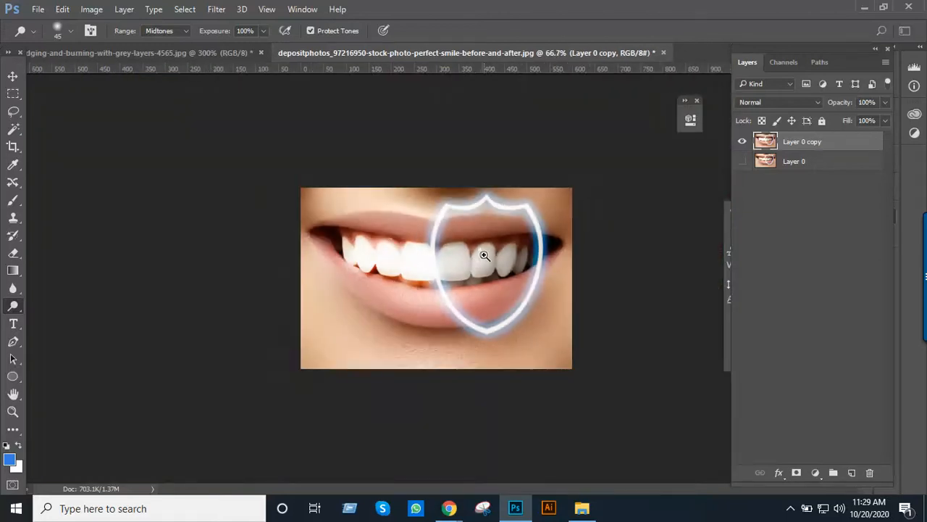
key(ctrl+plus)
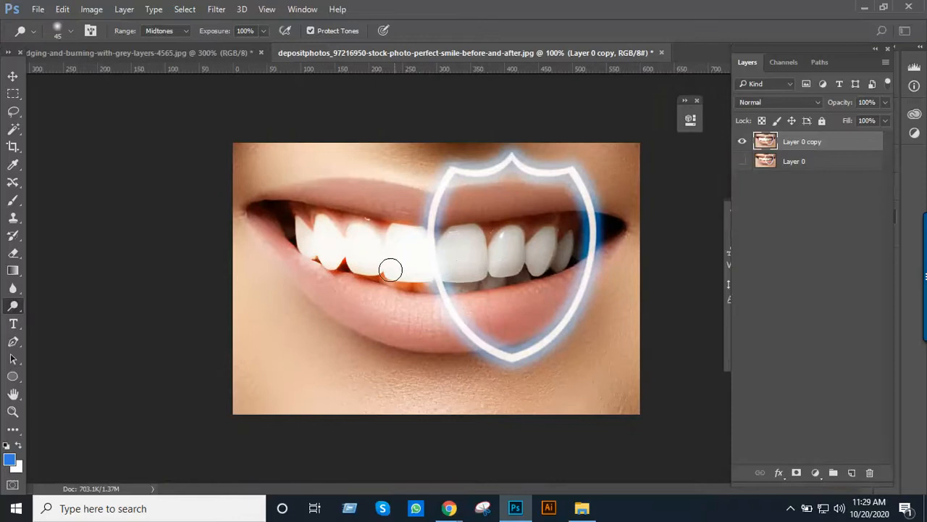
click(376, 248)
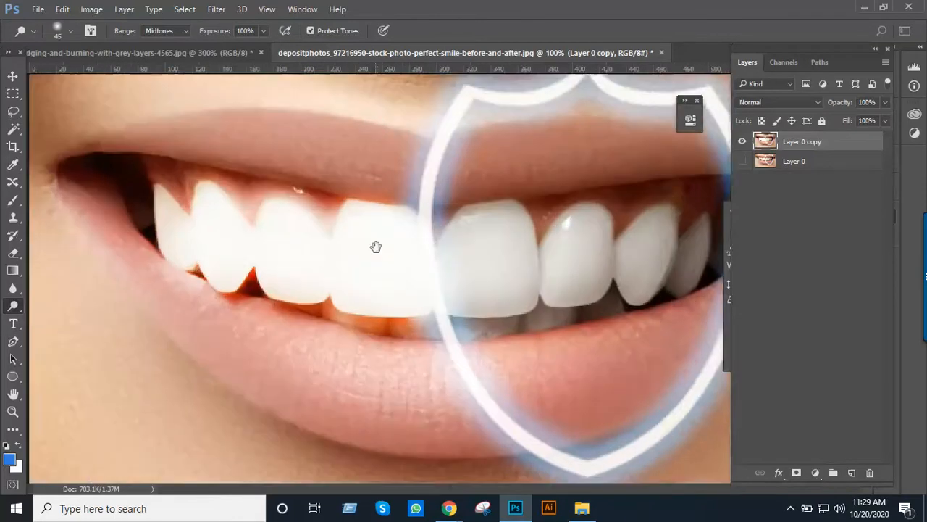
key(ctrl+minus)
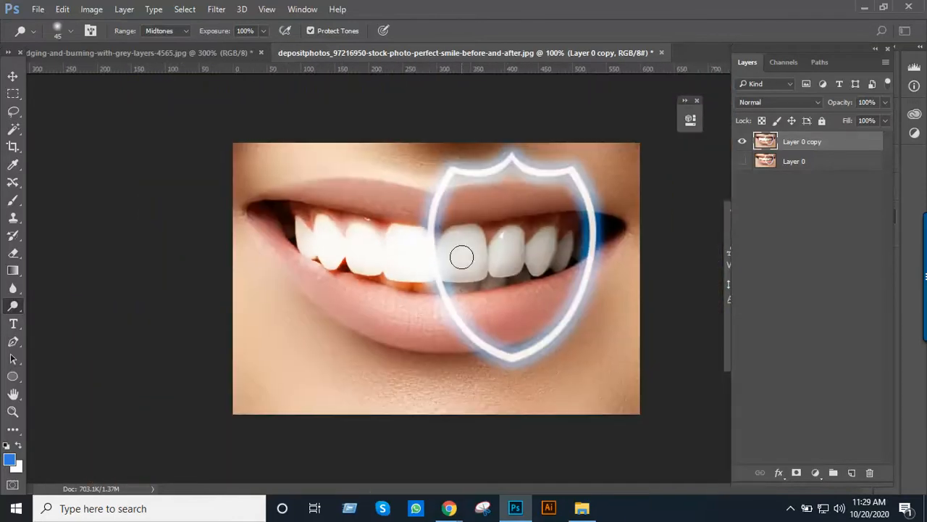
click(742, 142)
click(742, 142)
click(742, 142)
click(741, 142)
click(742, 142)
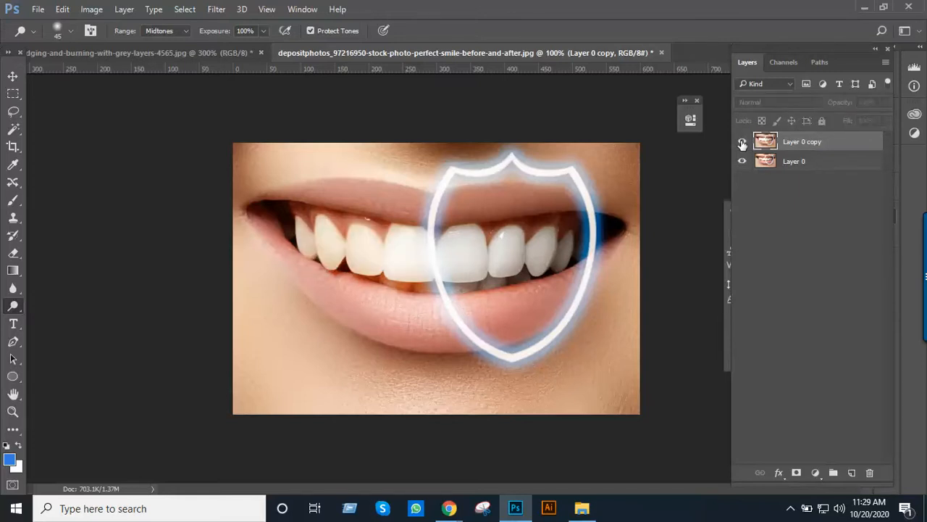
click(741, 142)
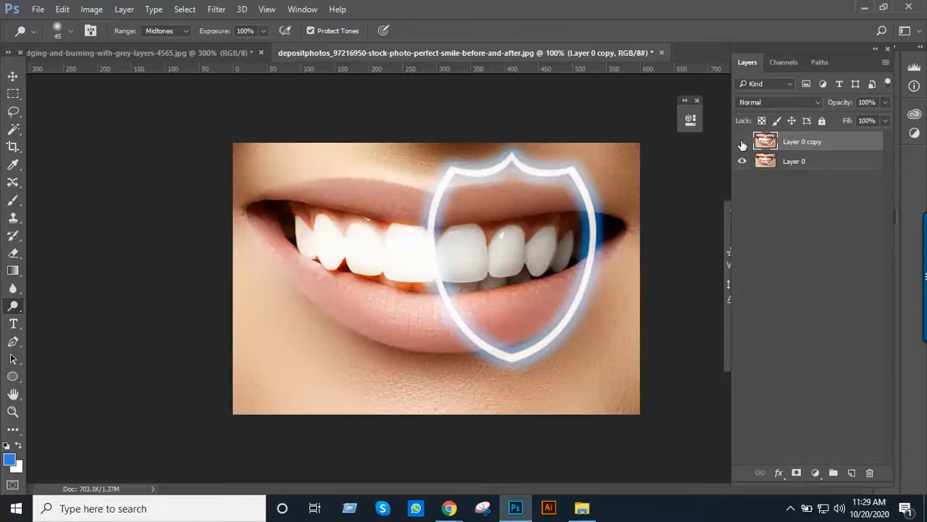
click(742, 142)
click(742, 142)
click(742, 142)
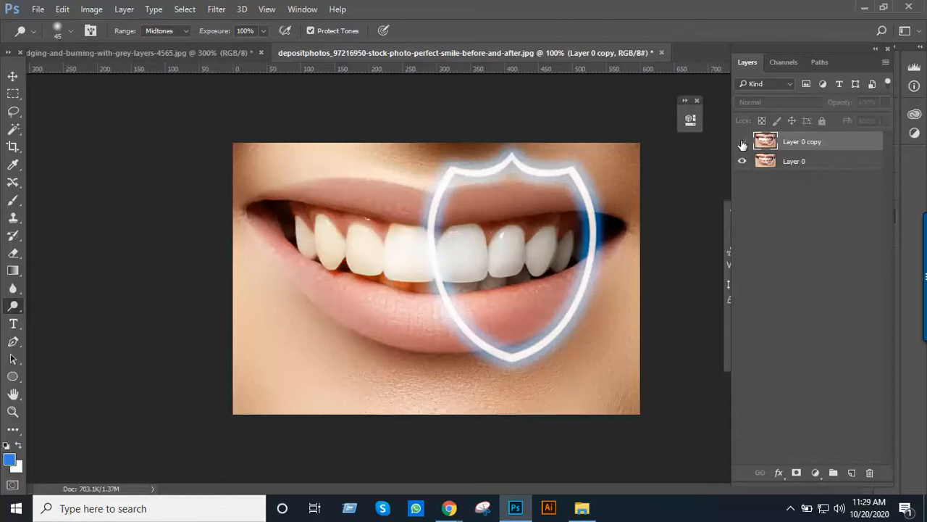
click(742, 142)
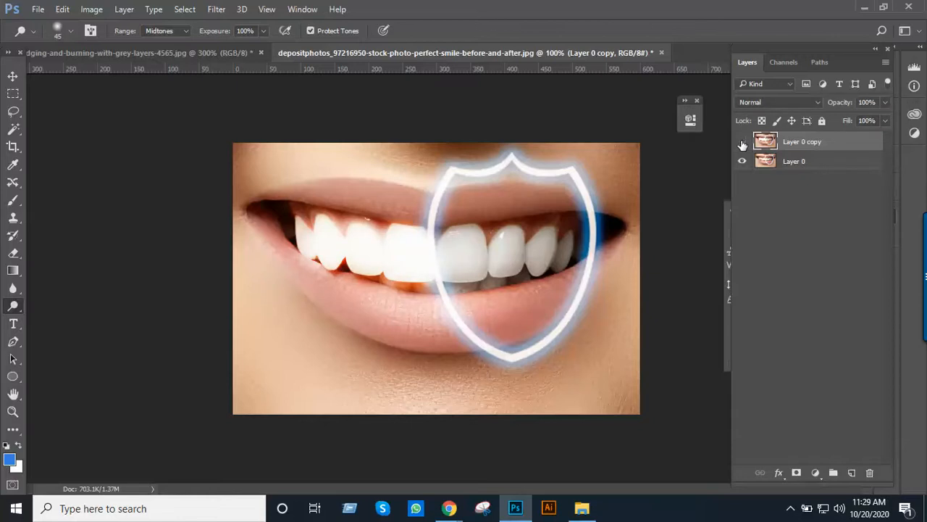
click(742, 142)
click(742, 142)
click(742, 142)
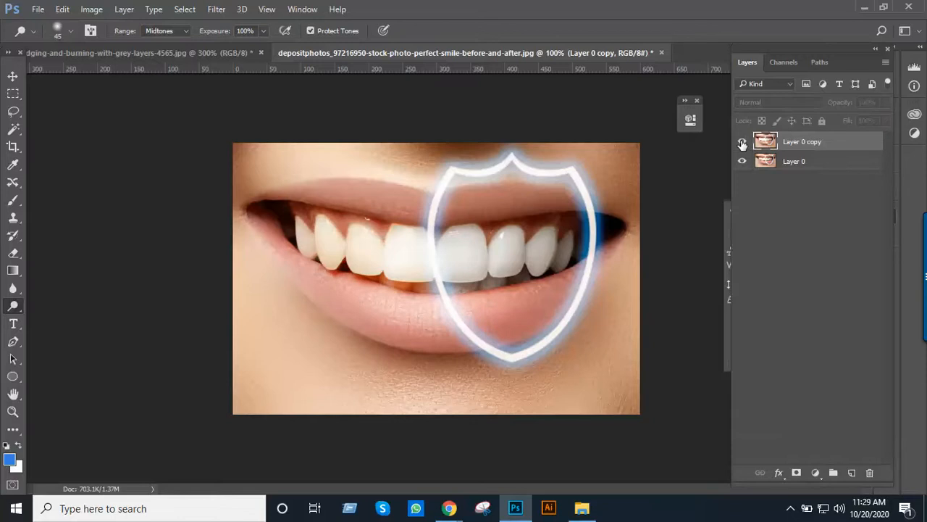
click(742, 142)
click(742, 142)
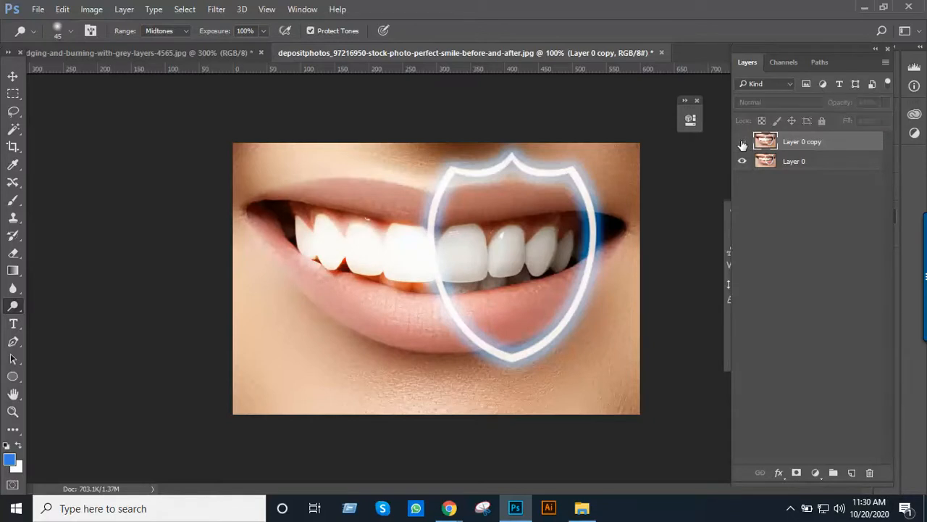
click(742, 142)
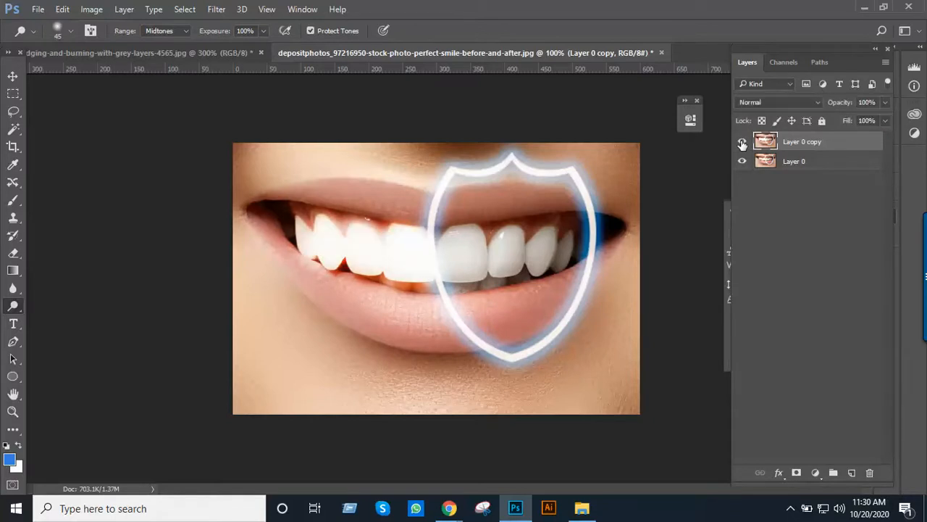
click(742, 142)
click(742, 142)
click(742, 142)
click(742, 142)
click(742, 142)
click(742, 142)
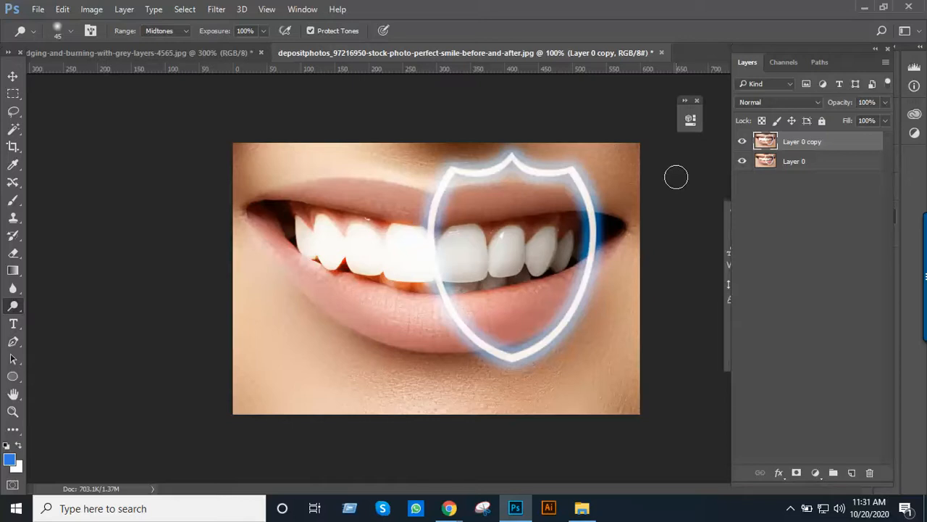
click(792, 509)
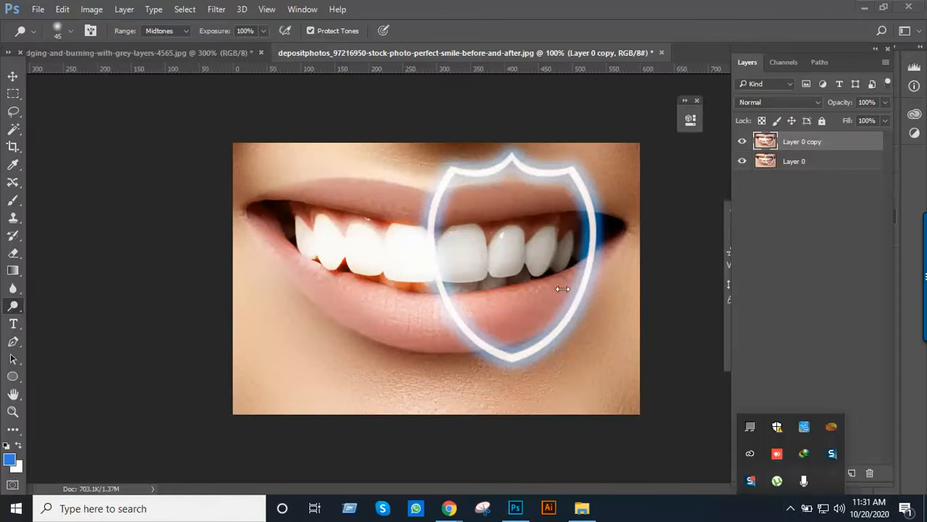
click(688, 512)
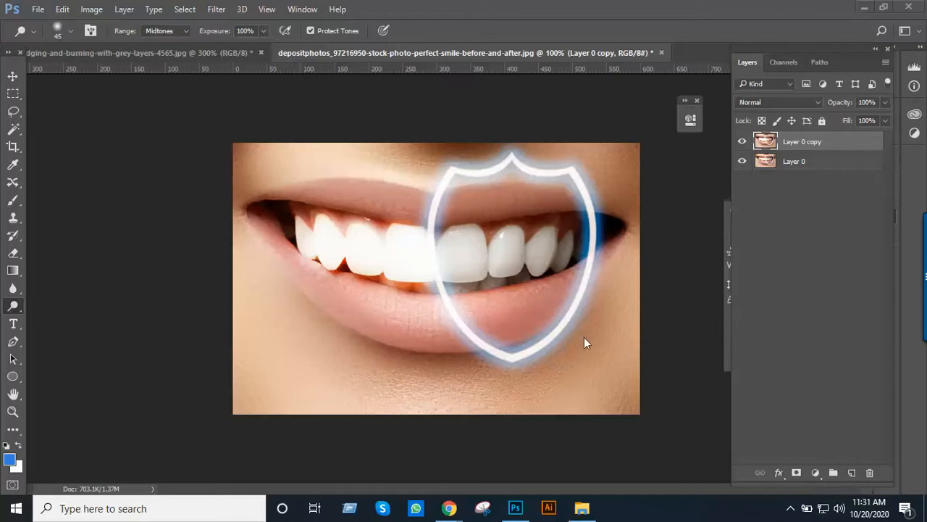
click(425, 249)
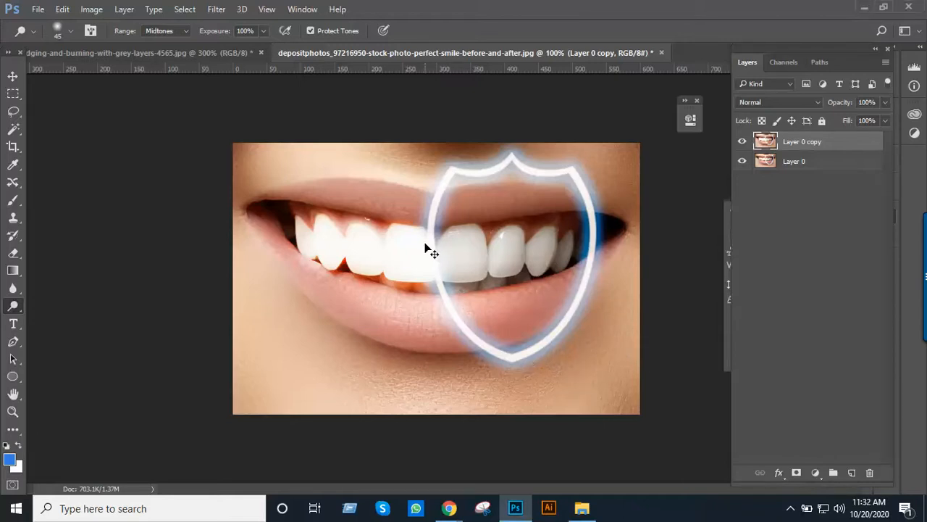
drag(426, 242, 438, 231)
Darken the overexposed front teeth beside the shield outline on Layer 0 copy with the Burn tool at brush size 40.
right_click(24, 310)
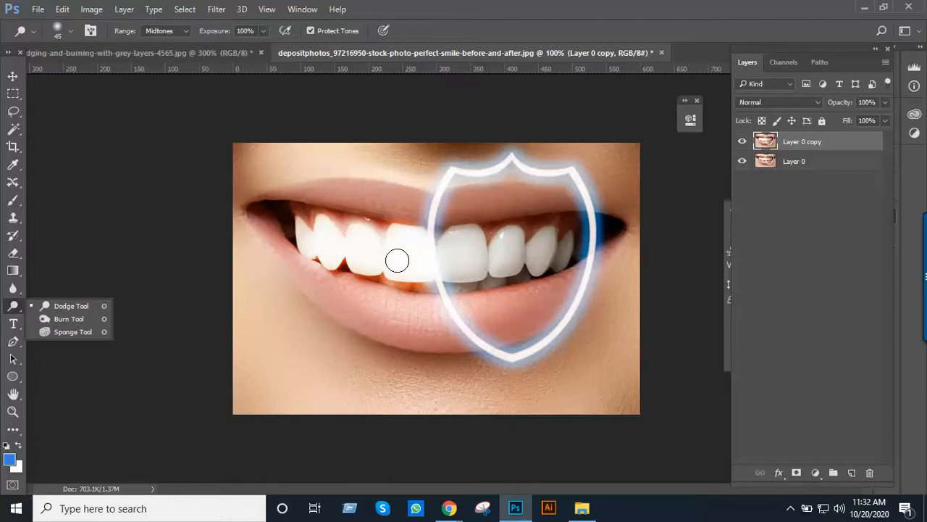
click(73, 321)
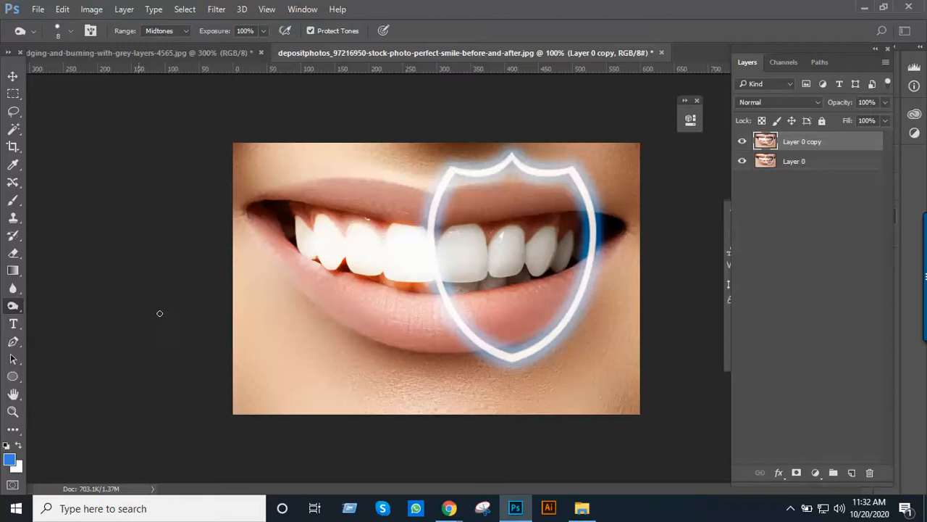
ctrl+click(415, 300)
ctrl+click(415, 301)
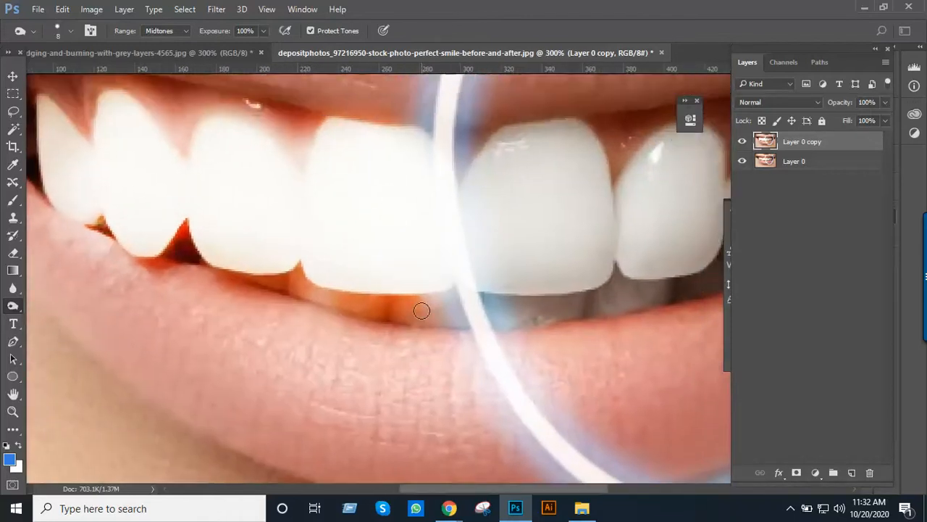
key(bracketright)
key(bracketright)
key(bracketright)
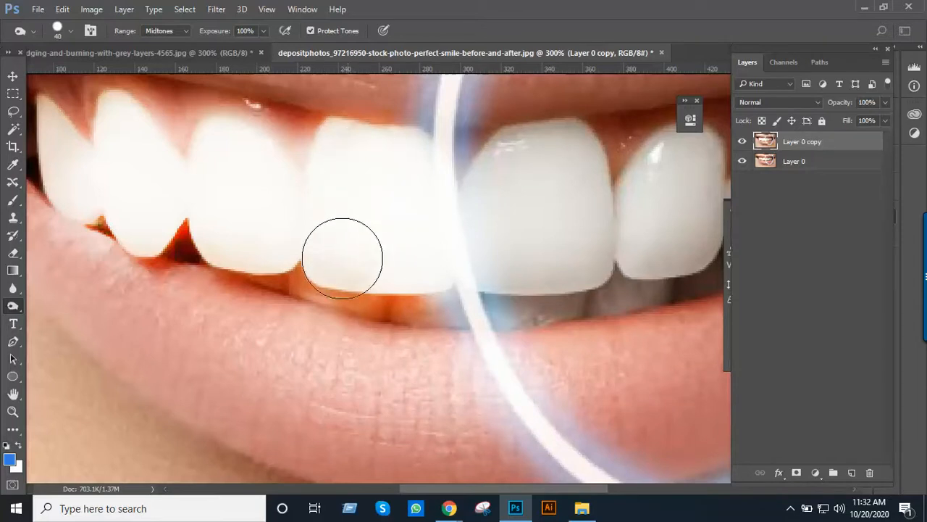
mouse_move(334, 174)
mouse_down()
mouse_move(370, 154)
mouse_move(423, 187)
mouse_move(412, 151)
mouse_move(441, 242)
mouse_move(429, 209)
mouse_move(404, 273)
mouse_move(333, 258)
mouse_move(343, 253)
mouse_move(278, 192)
mouse_move(236, 198)
mouse_move(224, 177)
mouse_up()
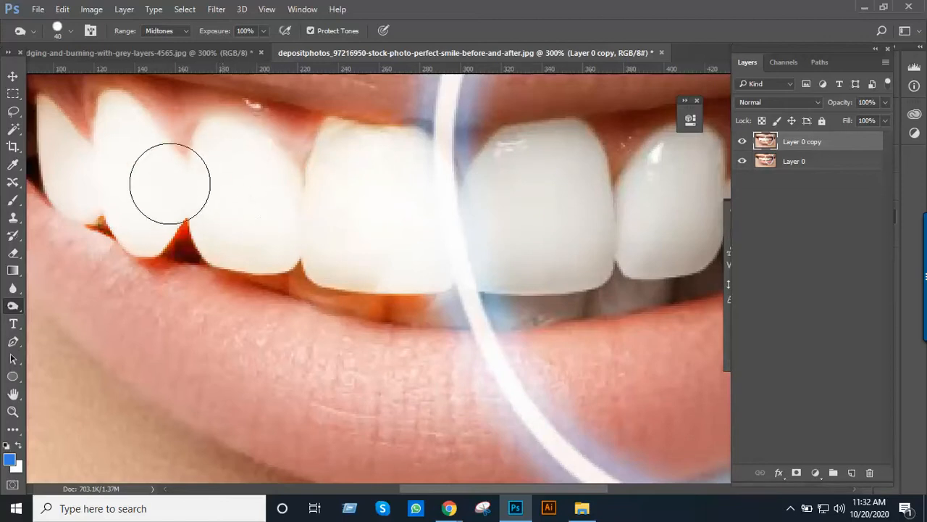
Continue burning the whitened teeth toward the corner of the mouth at brush size 40.
key(space)
mouse_move(159, 186)
mouse_down()
mouse_move(343, 229)
mouse_move(354, 251)
mouse_move(410, 247)
mouse_move(450, 264)
mouse_move(457, 259)
mouse_move(408, 212)
mouse_move(452, 212)
mouse_move(359, 180)
mouse_move(491, 184)
mouse_move(445, 184)
mouse_move(551, 193)
mouse_move(619, 215)
mouse_move(617, 247)
mouse_move(532, 247)
mouse_move(439, 211)
mouse_up()
mouse_move(393, 247)
mouse_down()
mouse_move(282, 236)
mouse_move(241, 256)
mouse_move(267, 228)
mouse_move(190, 201)
mouse_move(156, 201)
mouse_move(193, 194)
mouse_move(107, 160)
mouse_move(395, 218)
mouse_move(273, 189)
mouse_move(300, 190)
mouse_up()
alt+click(419, 230)
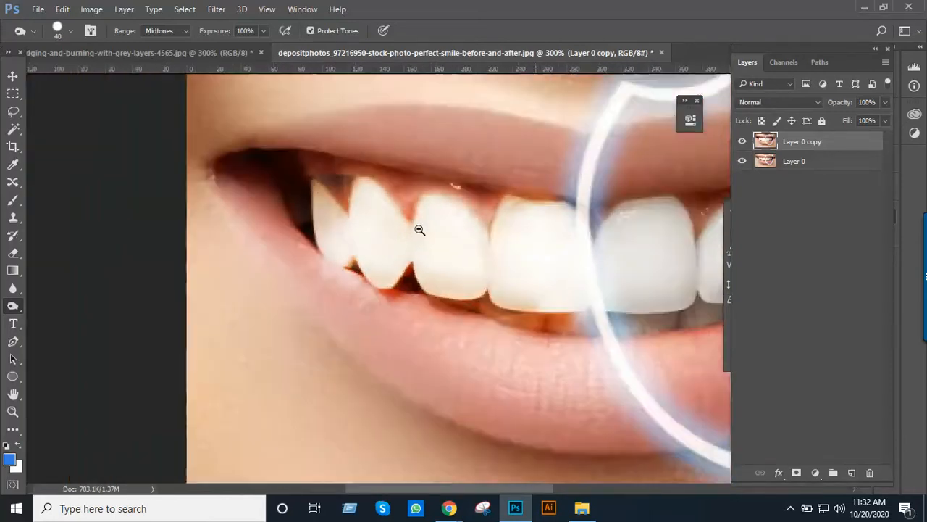
Close the smile photo document without saving its changes.
alt+click(420, 230)
alt+click(422, 230)
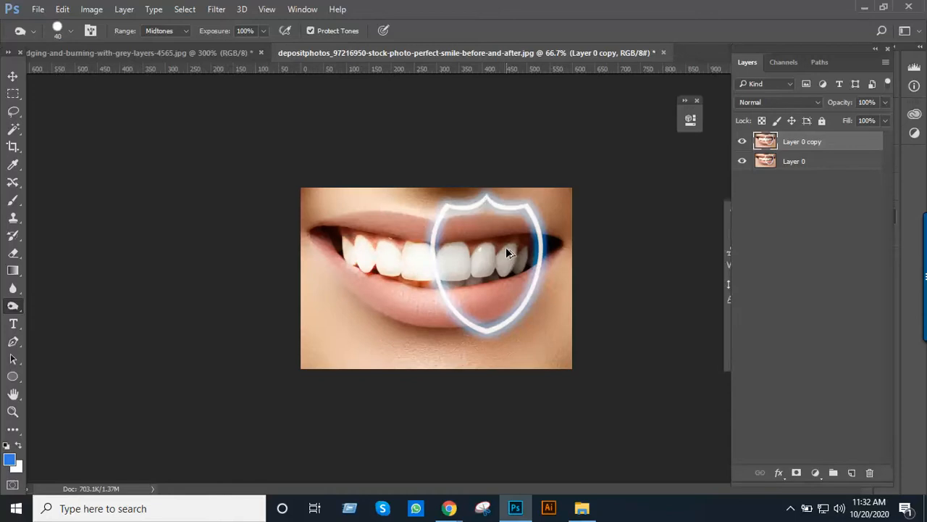
key(ctrl+w)
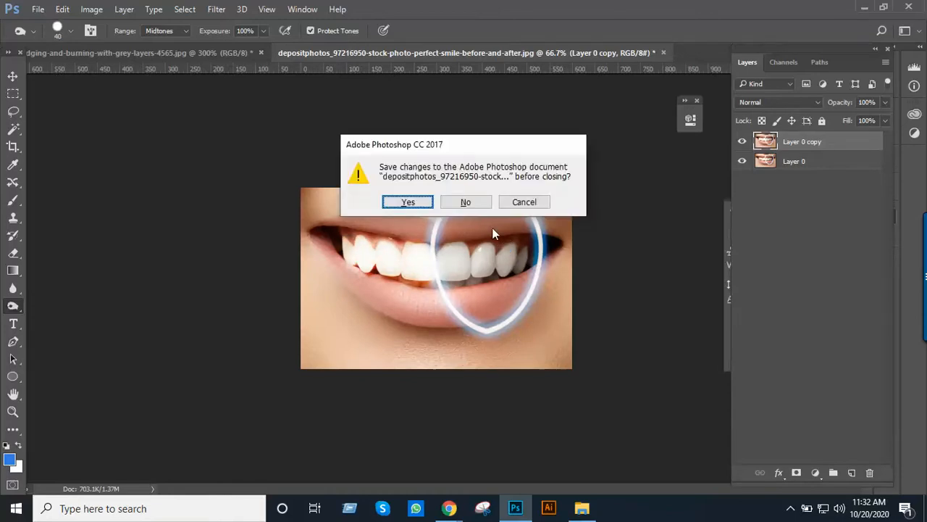
click(476, 202)
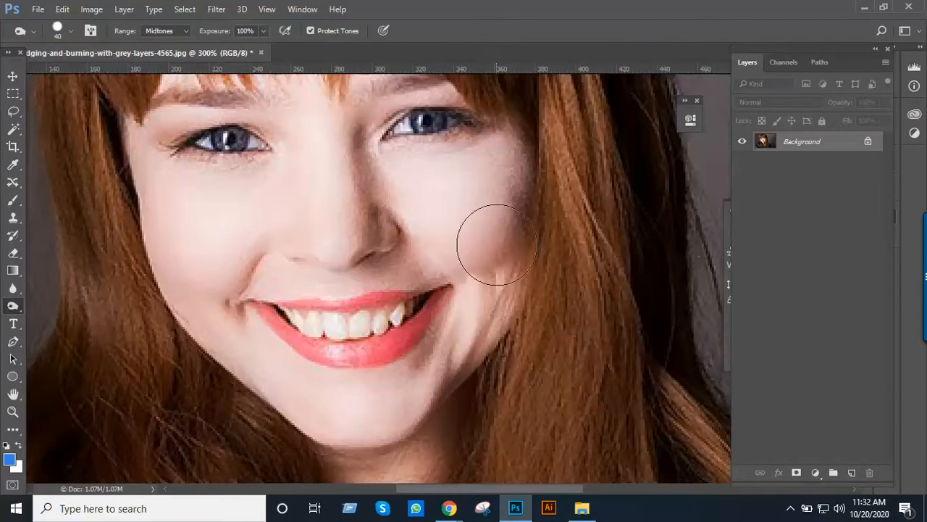
Open Passport Size Photo.jpg from the Class 42 folder as its own document and convert its locked Background into a regular layer.
scroll(505, 240, down, 1)
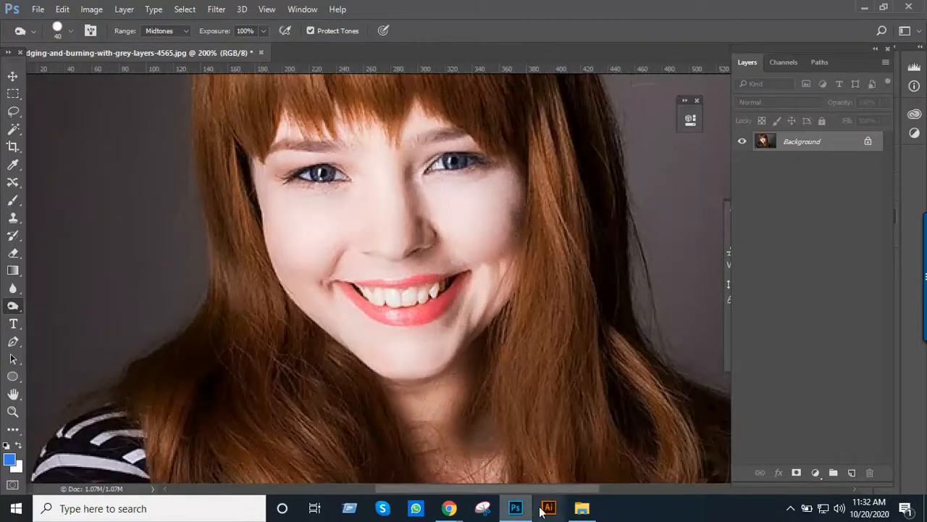
click(582, 508)
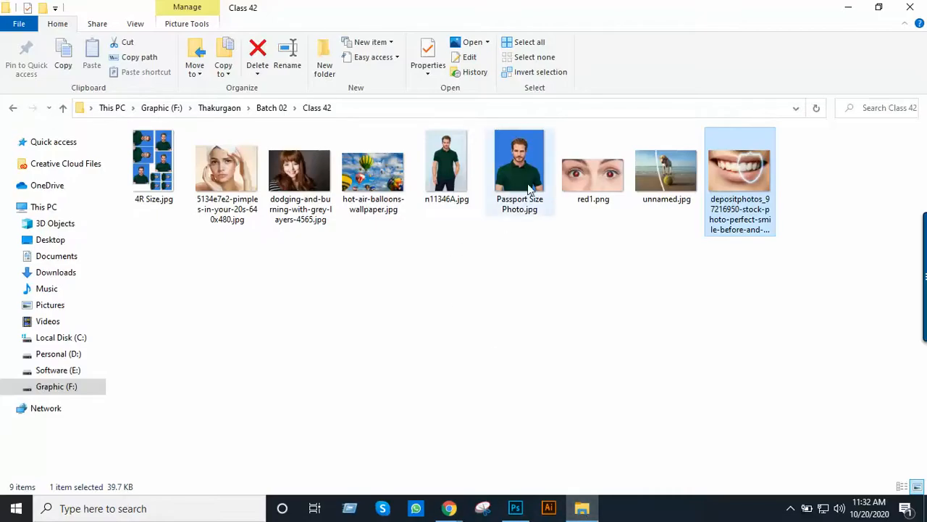
drag(527, 168, 405, 58)
drag(480, 137, 480, 149)
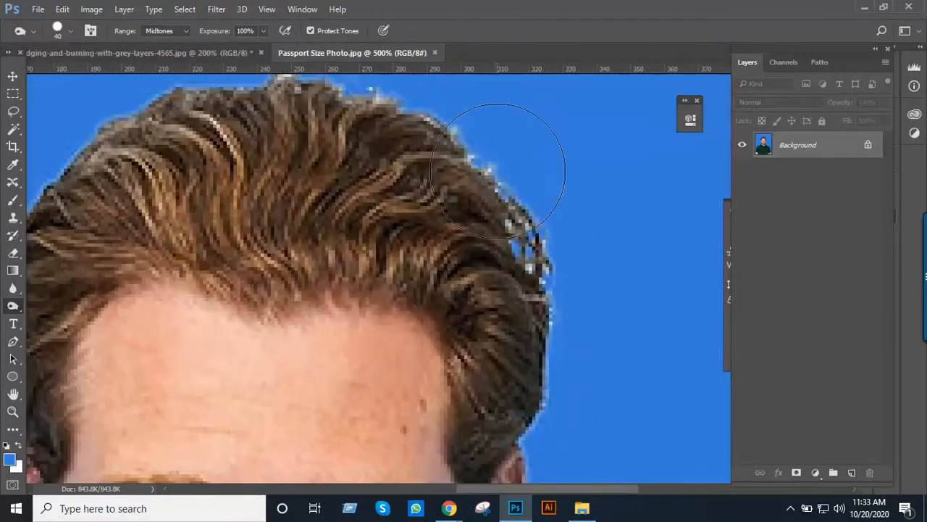
click(868, 145)
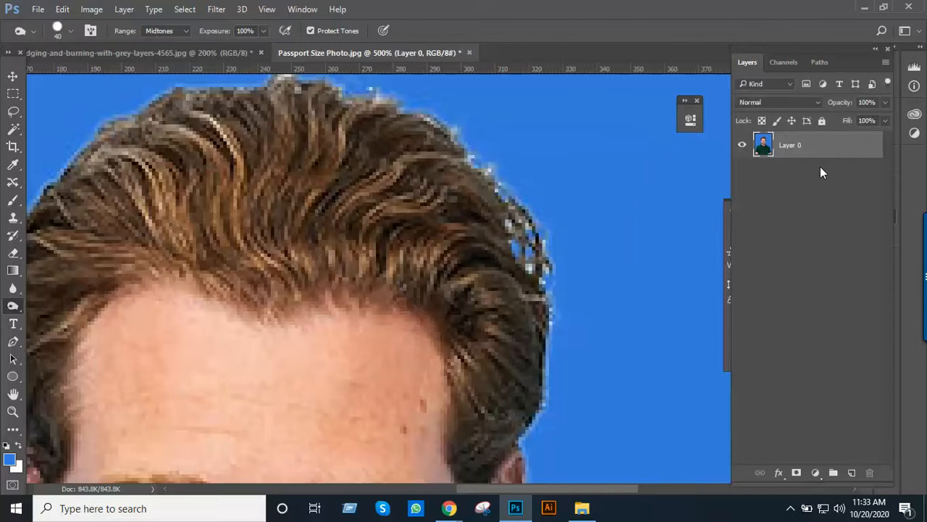
Darken the pale specks along the side edge of the man's hair with the Burn tool at brush size 9.
key(bracketleft)
key(bracketleft)
key(bracketleft)
key(bracketleft)
key(bracketleft)
key(bracketleft)
key(bracketleft)
scroll(500, 195, up, 1)
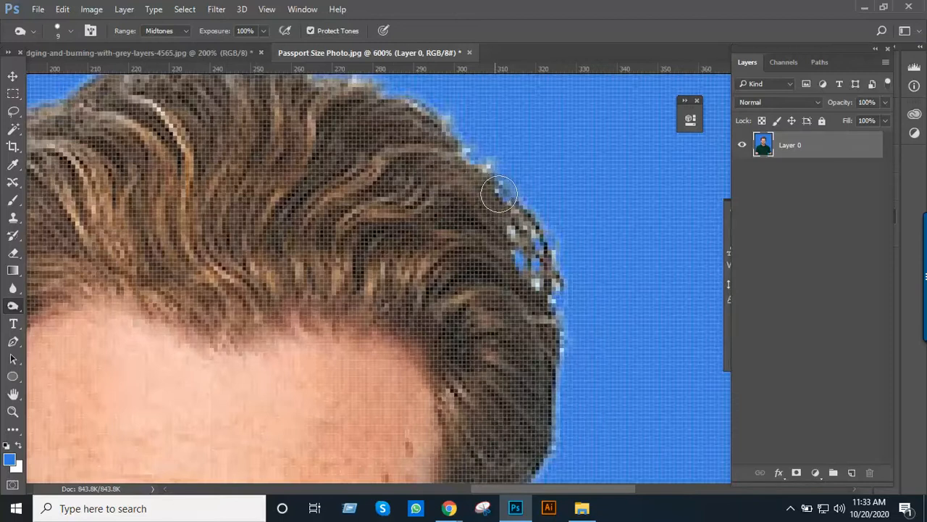
mouse_move(515, 228)
mouse_down()
mouse_move(555, 270)
mouse_move(543, 260)
mouse_move(546, 295)
mouse_move(532, 286)
mouse_move(544, 313)
mouse_move(529, 281)
mouse_move(542, 343)
mouse_up()
scroll(542, 344, up, 3)
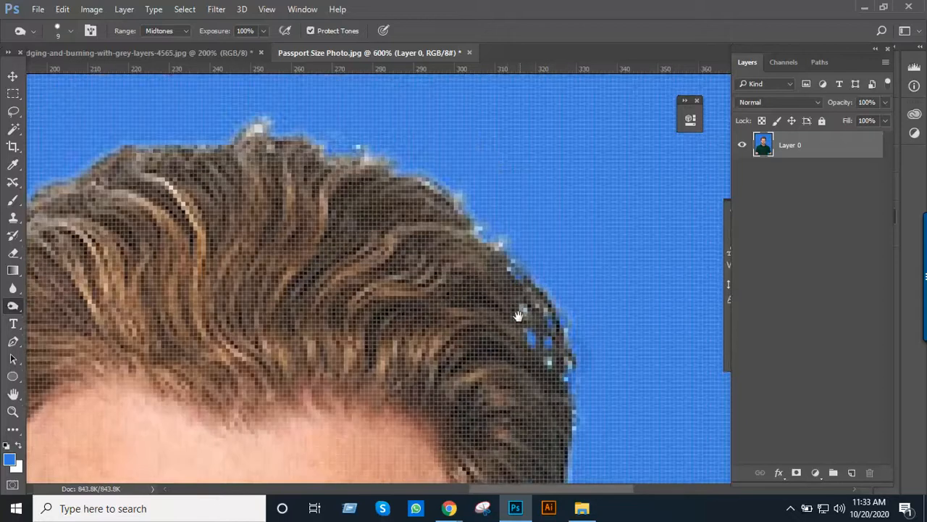
mouse_move(455, 246)
mouse_down()
mouse_move(357, 191)
mouse_move(320, 193)
mouse_move(255, 164)
mouse_up()
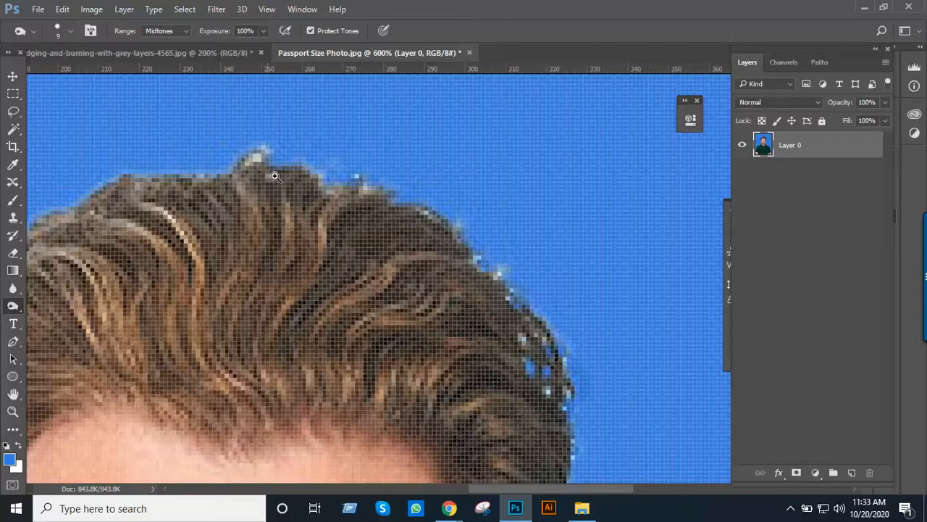
Burn the light tufts along the top outline of the man's hair at brush size 9.
key(ctrl+minus)
key(ctrl+minus)
key(ctrl+minus)
key(ctrl+minus)
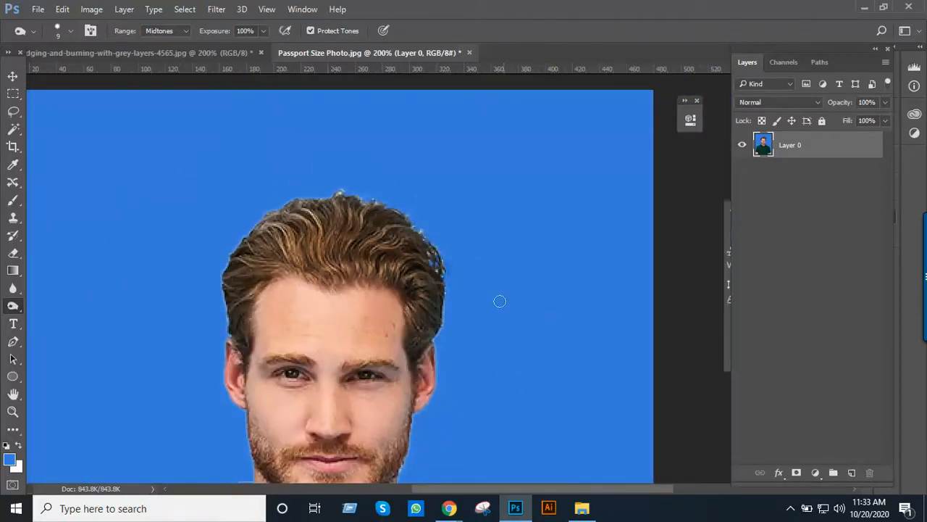
drag(411, 266, 459, 239)
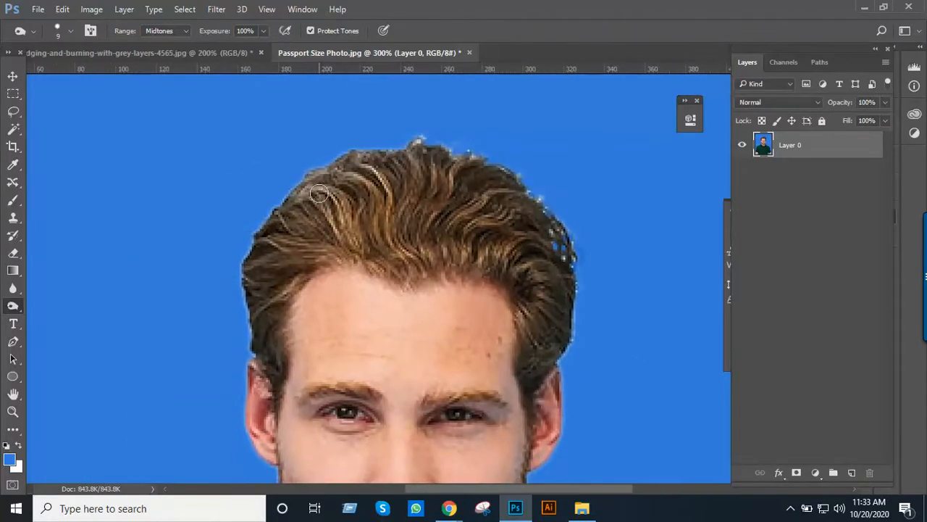
mouse_move(299, 180)
mouse_down()
mouse_move(273, 202)
mouse_move(416, 175)
mouse_up()
mouse_move(475, 171)
mouse_down()
mouse_move(465, 138)
mouse_move(417, 156)
mouse_move(398, 140)
mouse_move(342, 131)
mouse_move(338, 108)
mouse_up()
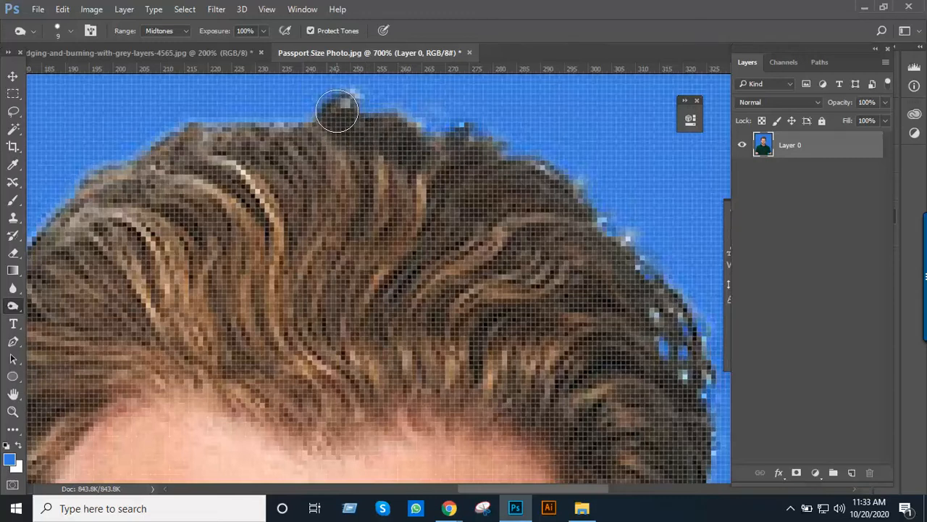
Burn the remaining light gaps at the side of the man's hair above his ear.
alt+click(459, 149)
alt+click(483, 158)
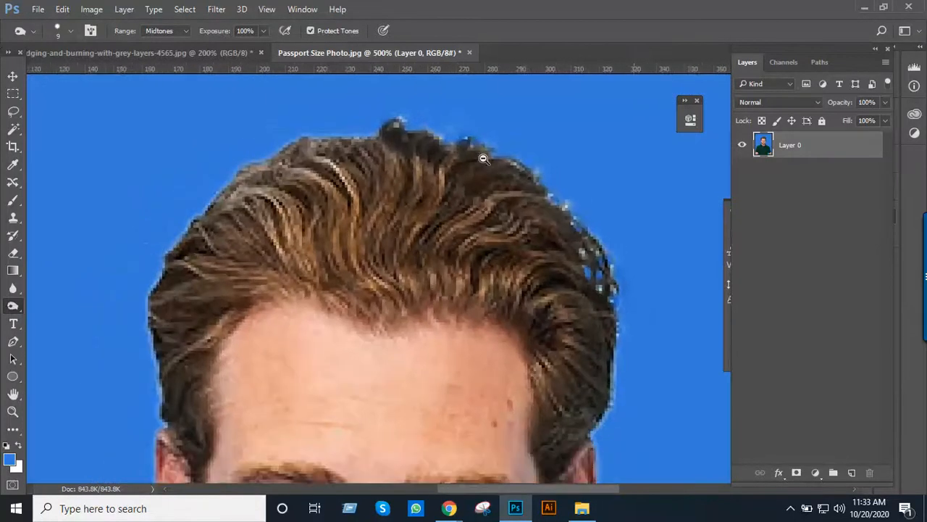
mouse_move(576, 249)
mouse_down()
mouse_move(592, 255)
mouse_move(599, 303)
mouse_up()
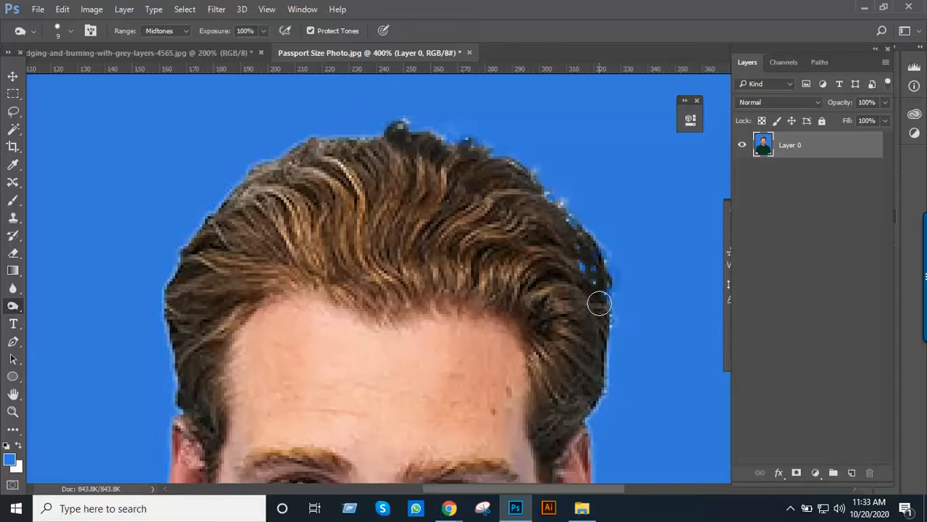
Examine the burned hair outline, the face and the beard at several magnifications.
alt+click(537, 256)
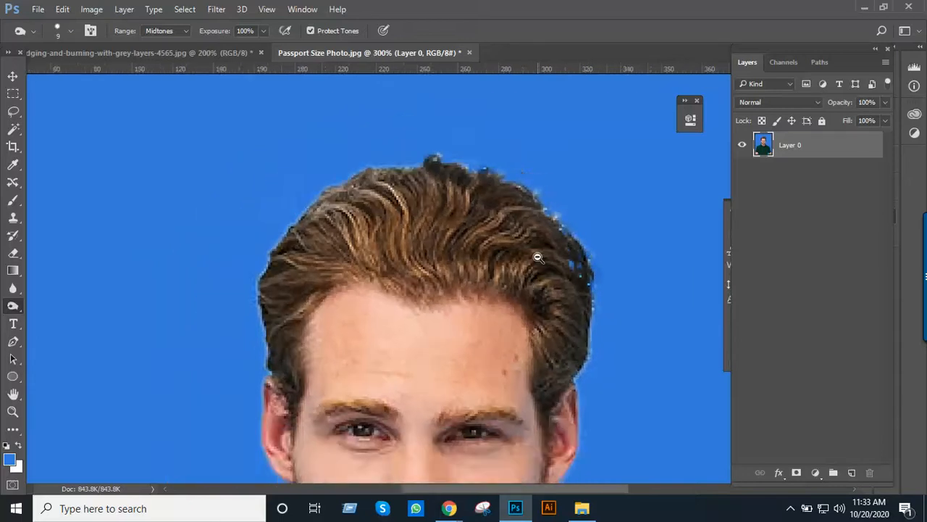
alt+click(537, 256)
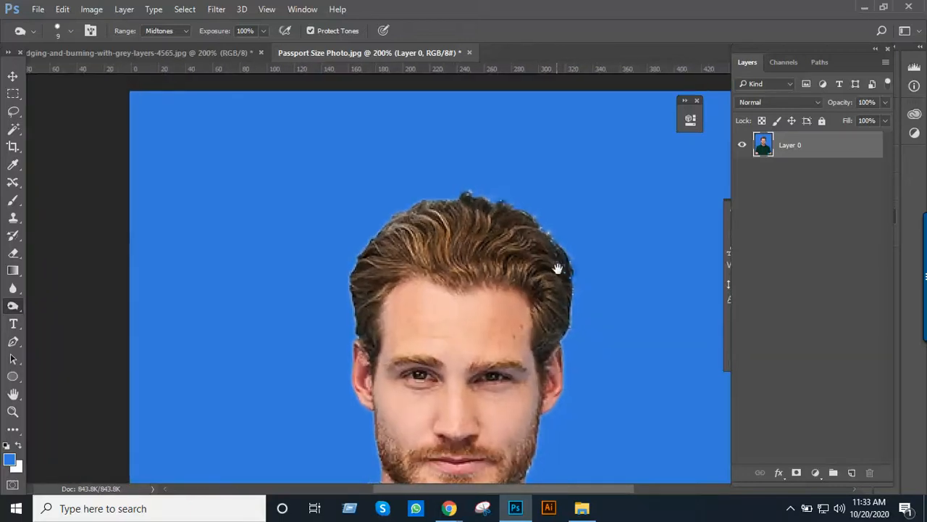
drag(563, 263, 559, 271)
click(546, 260)
click(546, 260)
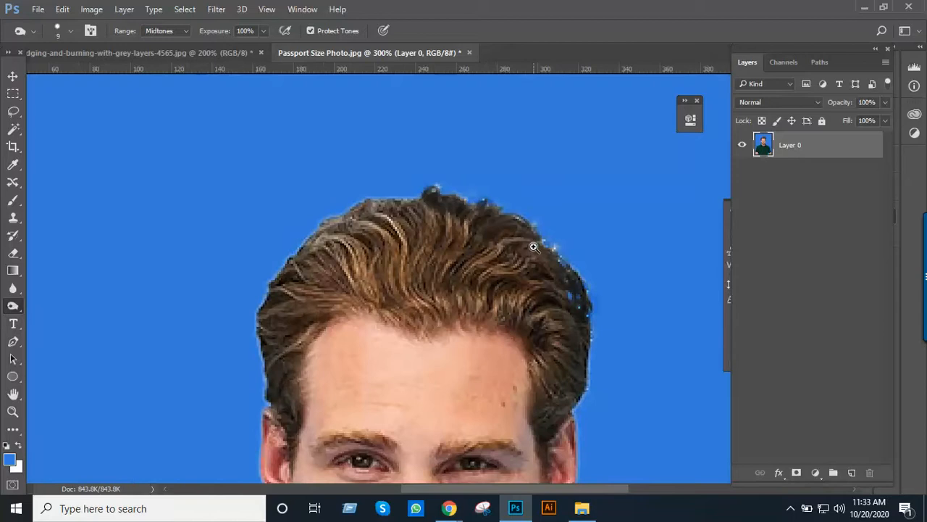
click(536, 244)
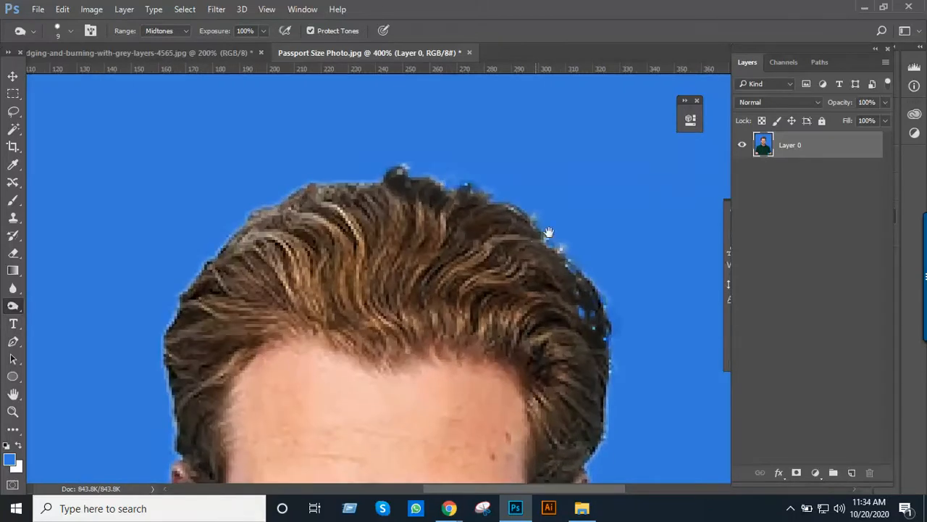
drag(551, 240, 500, 186)
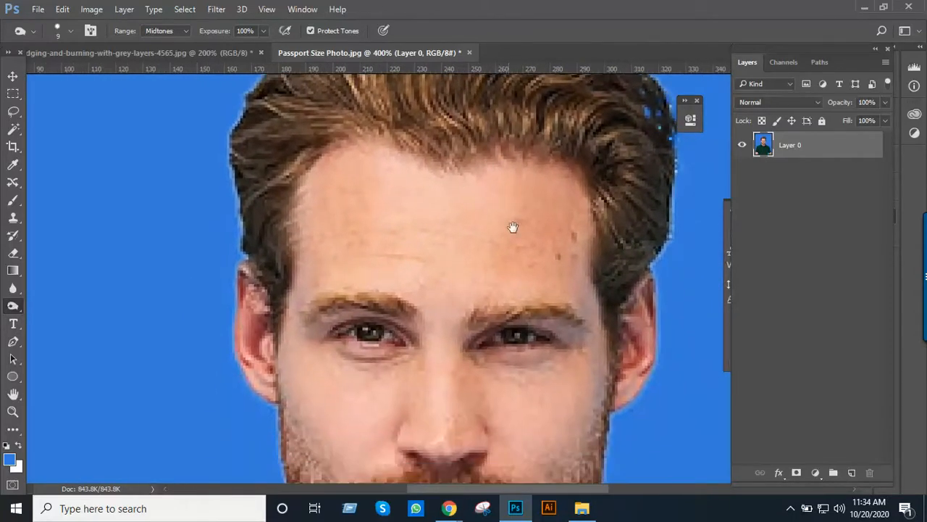
drag(513, 230, 512, 190)
drag(520, 242, 531, 276)
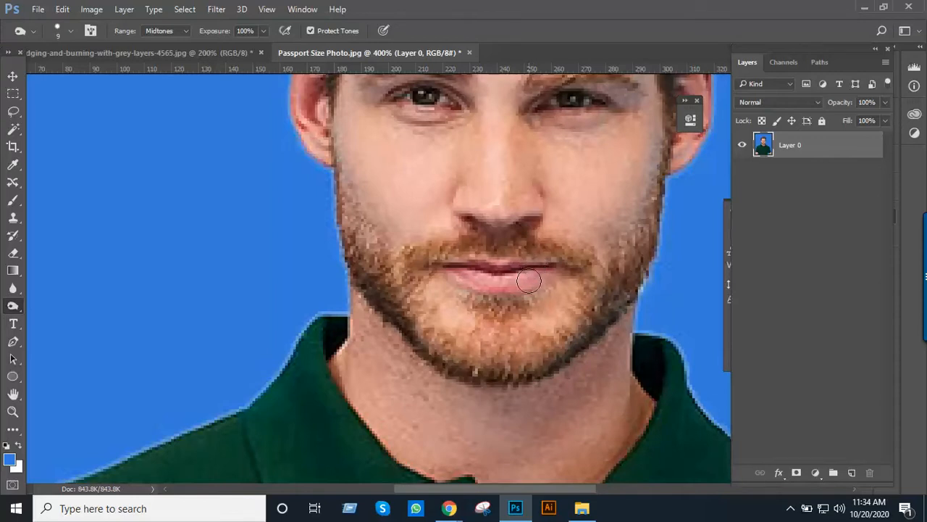
Activate the Blur tool and inspect the collar, face and full passport portrait at 200% and 100%.
click(19, 290)
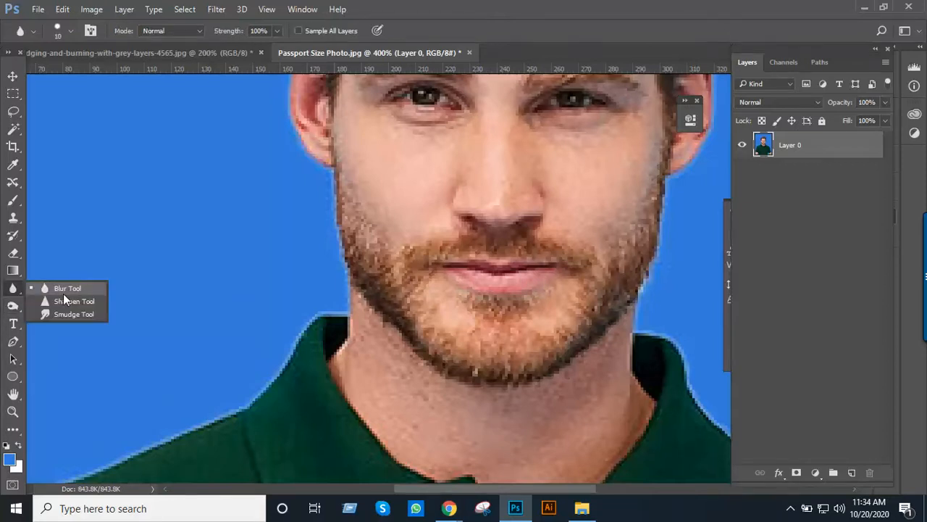
click(10, 290)
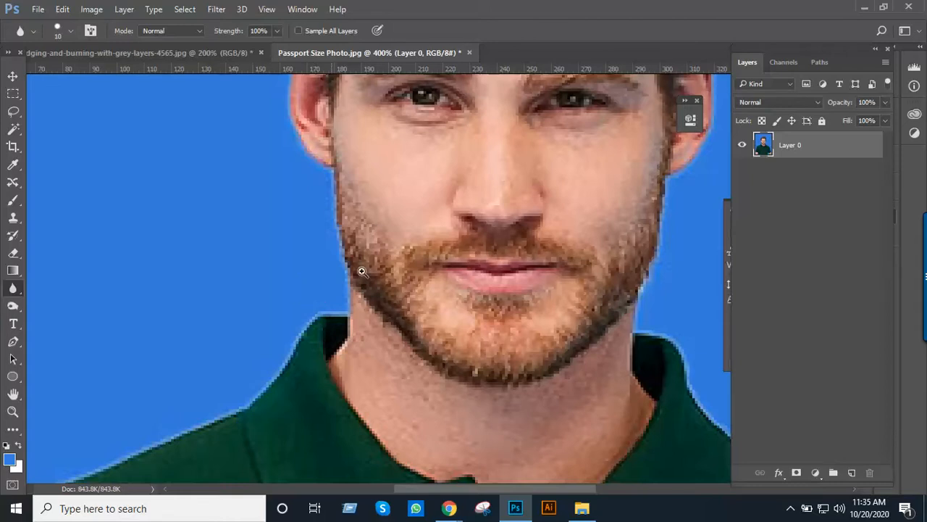
alt+click(491, 161)
alt+click(491, 160)
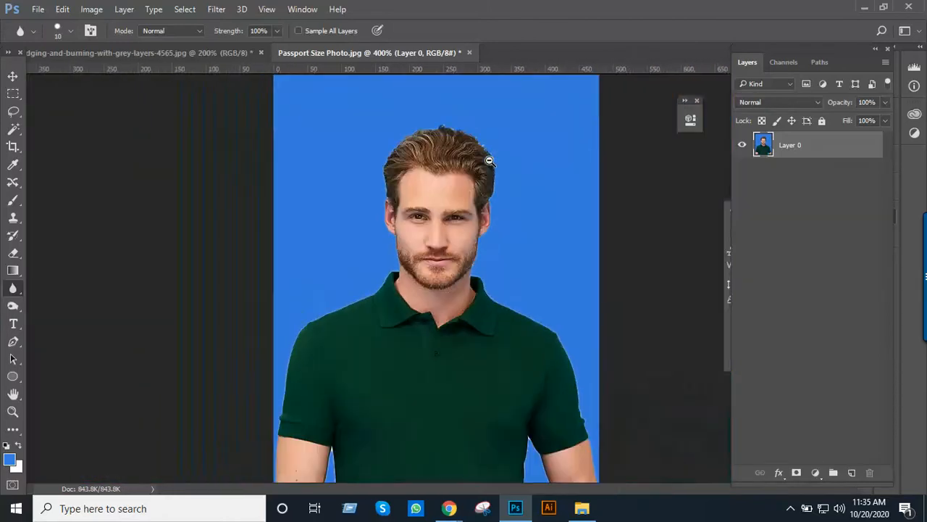
alt+click(488, 159)
click(397, 276)
ctrl+click(474, 285)
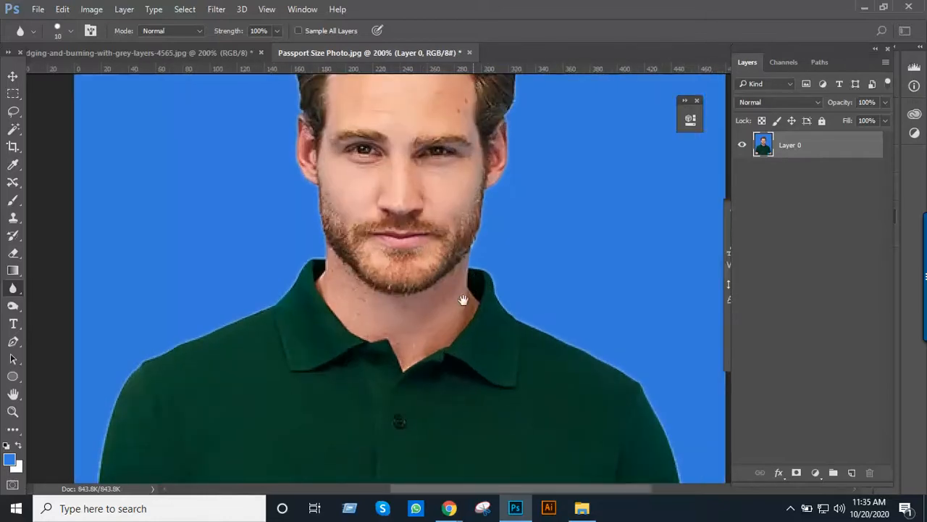
drag(474, 285, 432, 347)
alt+click(394, 294)
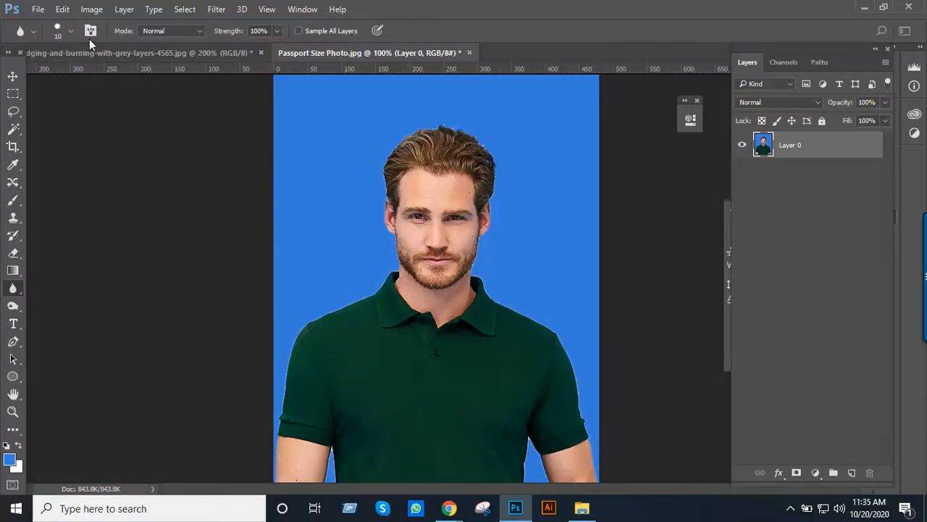
click(98, 9)
mouse_move(106, 48)
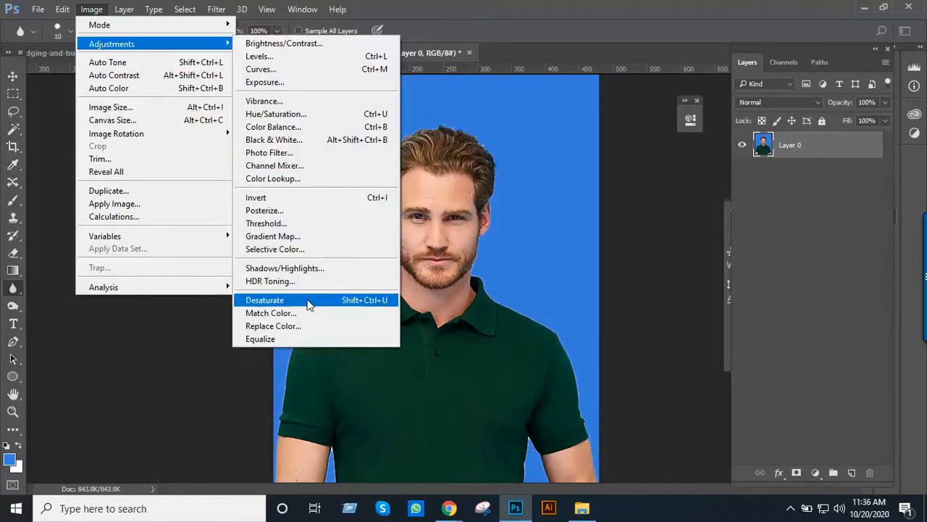
click(282, 70)
drag(637, 90, 700, 139)
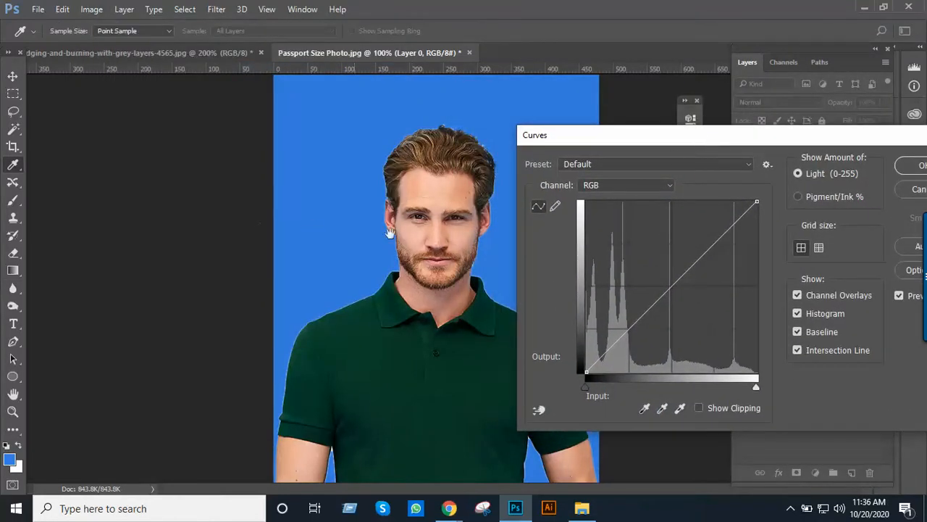
key(ctrl+minus)
key(ctrl+plus)
drag(745, 133, 722, 152)
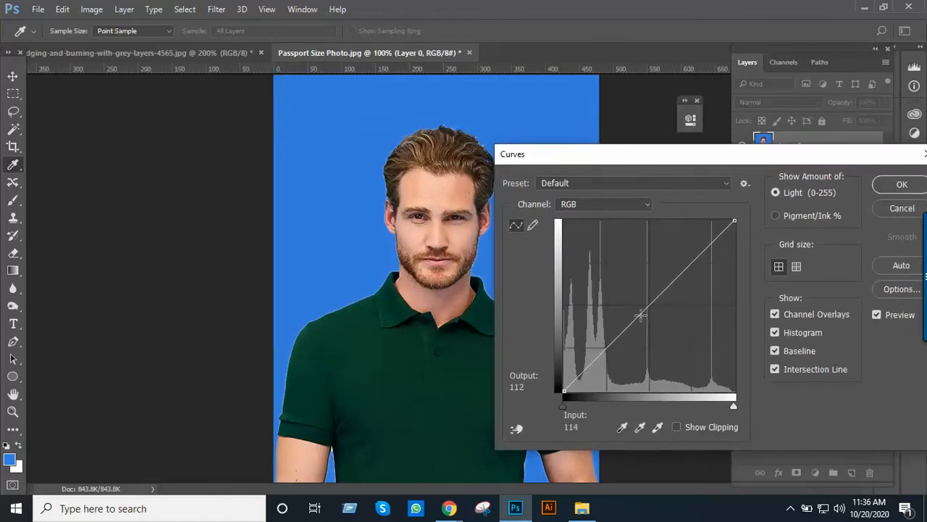
mouse_move(640, 313)
mouse_down()
mouse_move(630, 289)
mouse_move(660, 339)
mouse_move(628, 286)
mouse_move(633, 296)
mouse_move(633, 271)
mouse_move(639, 319)
mouse_up()
click(892, 210)
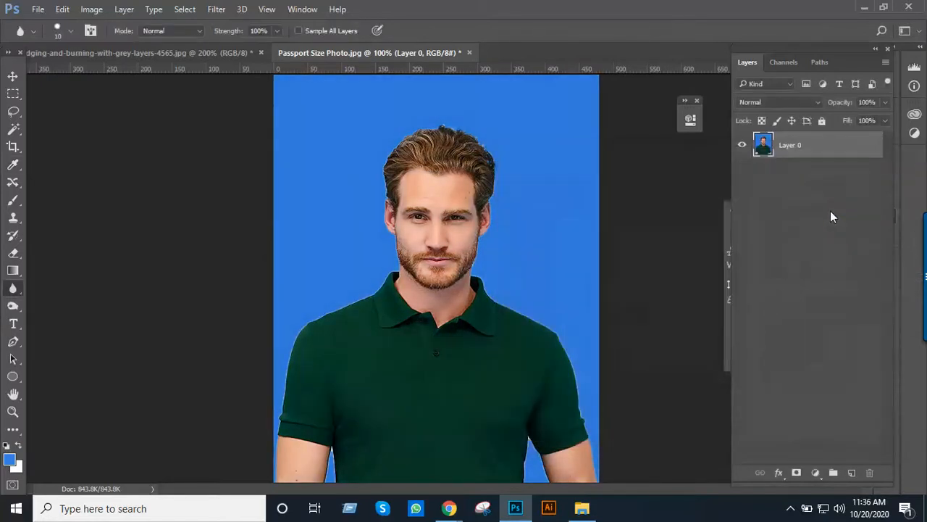
Duplicate Layer 0 of the passport photo and hide the original layer.
key(ctrl+j)
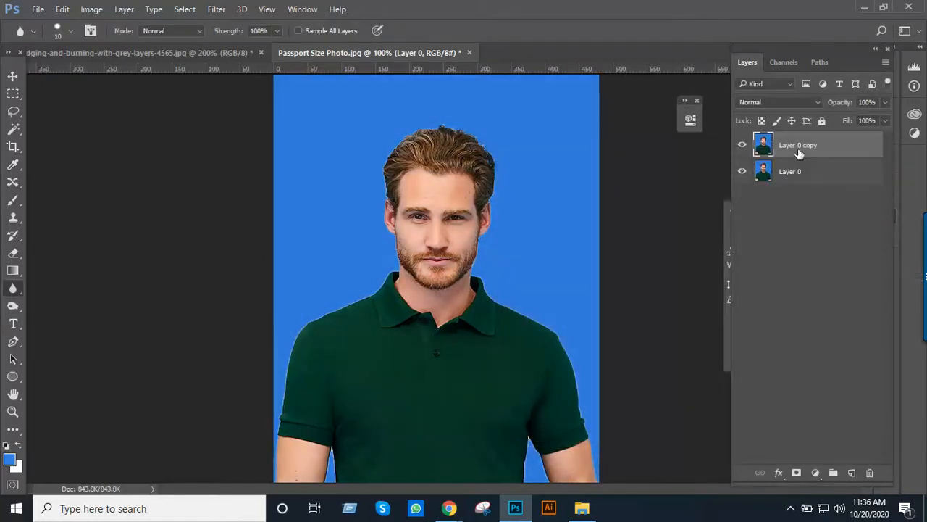
click(742, 172)
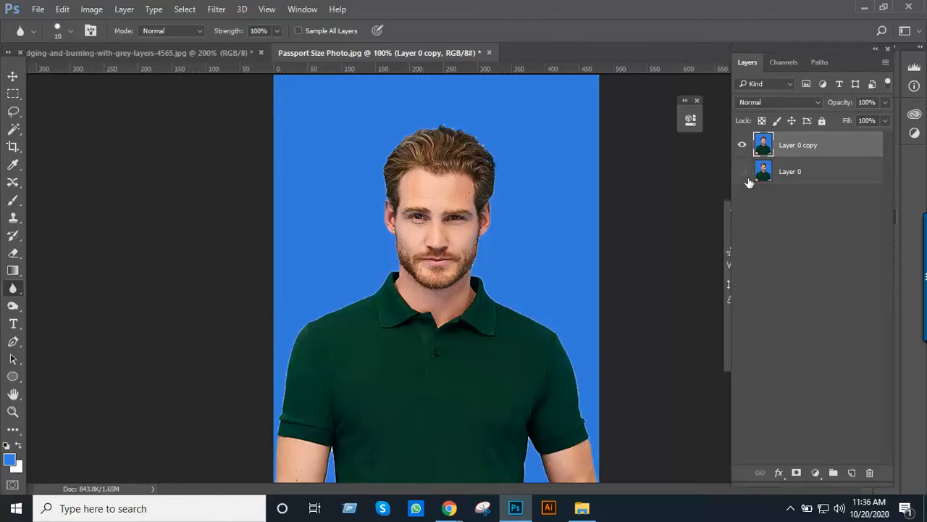
Brighten Layer 0 copy with a Curves adjustment, raising the RGB midtones to output 137.
click(95, 13)
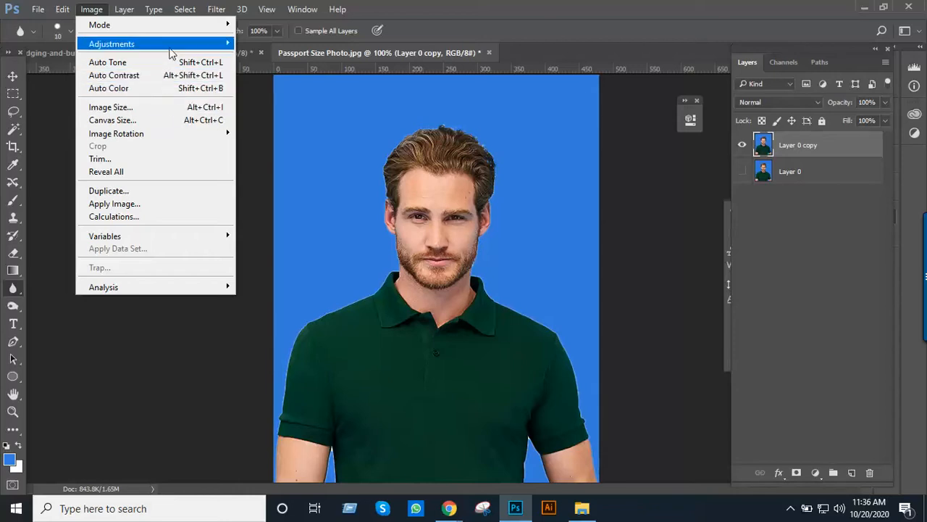
mouse_move(182, 46)
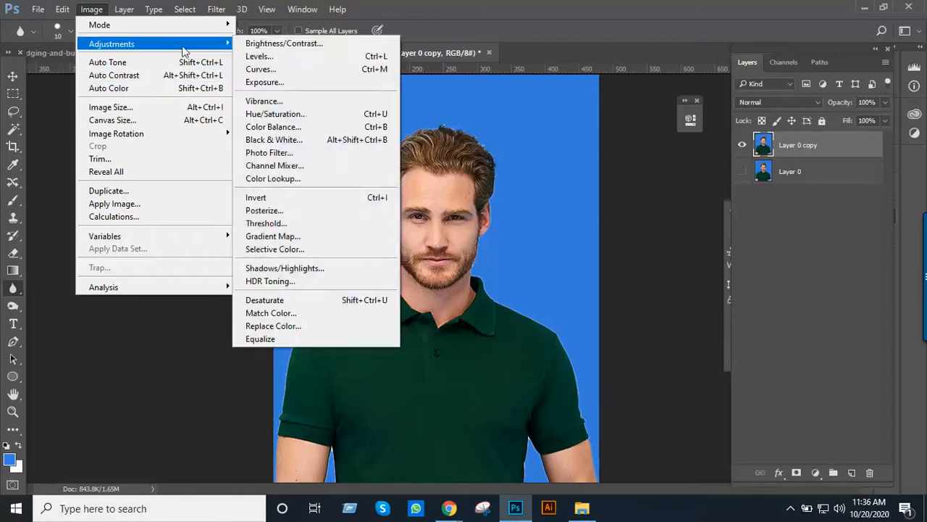
click(293, 69)
drag(475, 69, 745, 246)
drag(661, 404, 655, 391)
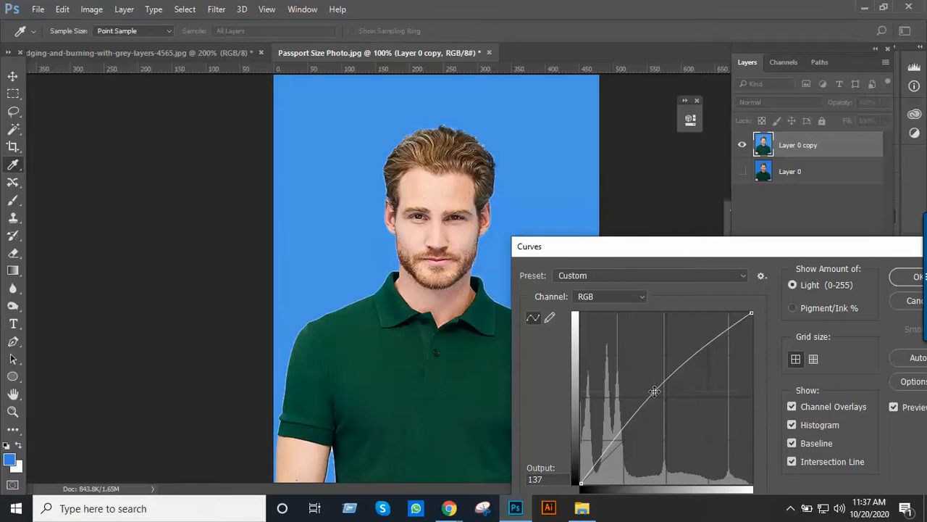
click(914, 277)
alt+click(571, 278)
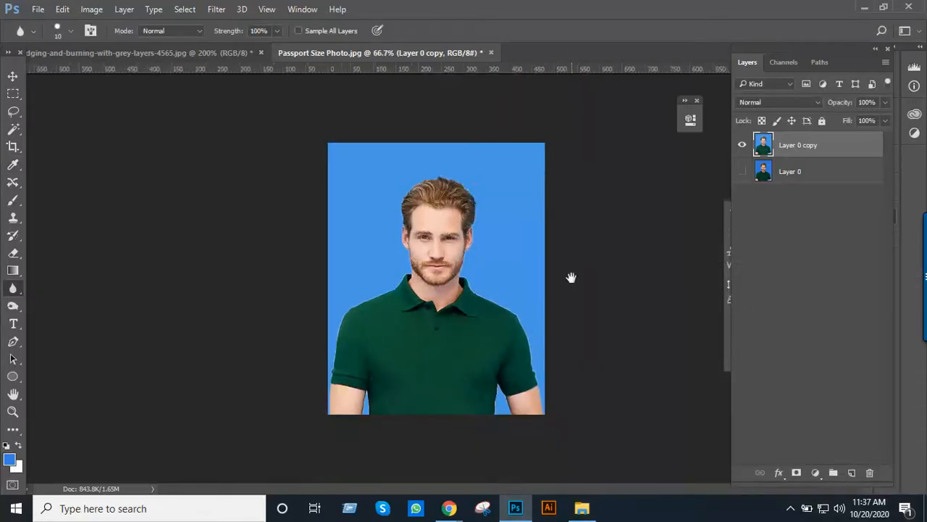
ctrl+click(546, 270)
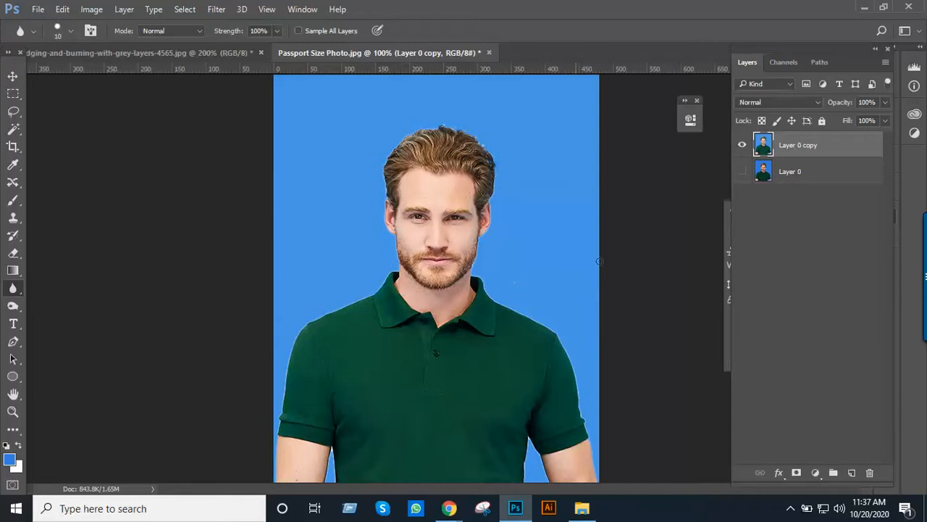
Show Layer 0 again and toggle the brightened copy's visibility to compare it with the original.
click(742, 147)
click(743, 147)
click(742, 171)
click(743, 147)
click(742, 147)
click(743, 147)
click(742, 147)
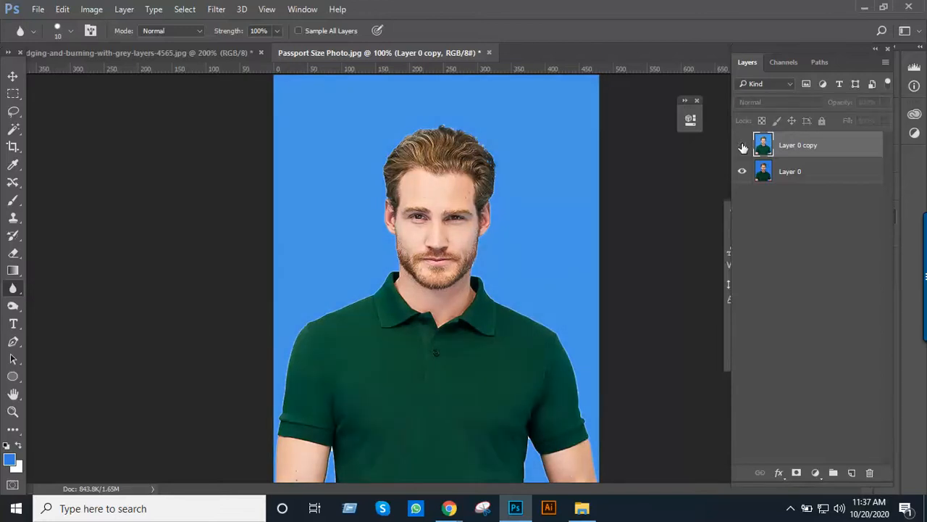
click(743, 147)
click(743, 147)
click(742, 147)
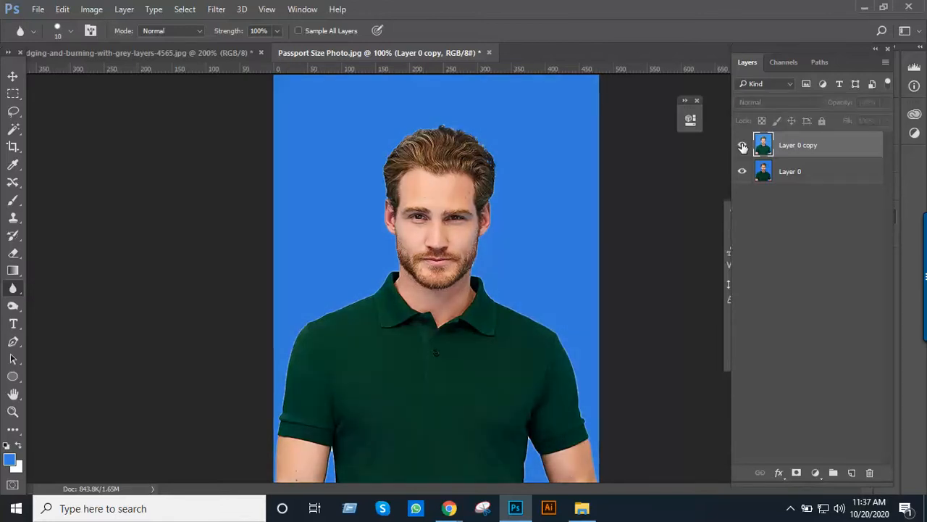
click(743, 147)
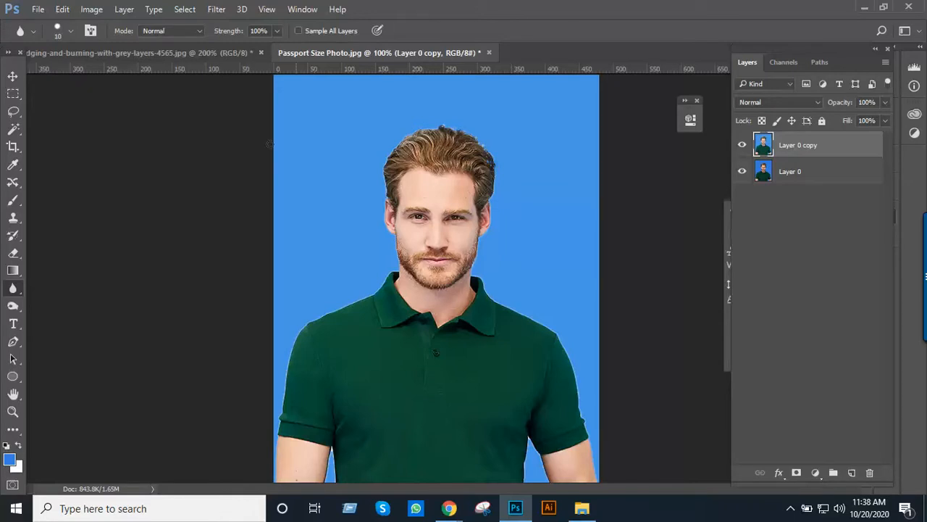
Try a Levels black input of 26 on Layer 0 copy and restore it to 0.
click(91, 10)
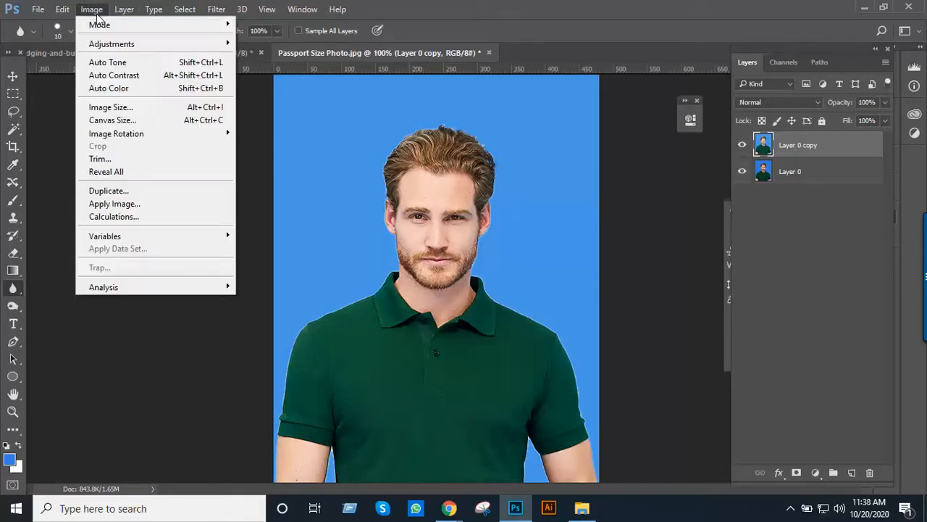
mouse_move(152, 44)
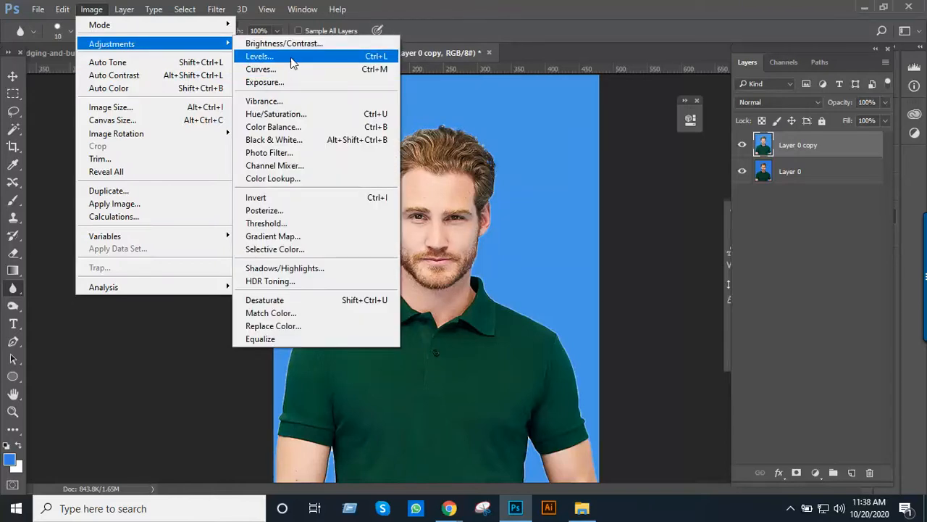
click(292, 58)
drag(670, 135, 693, 234)
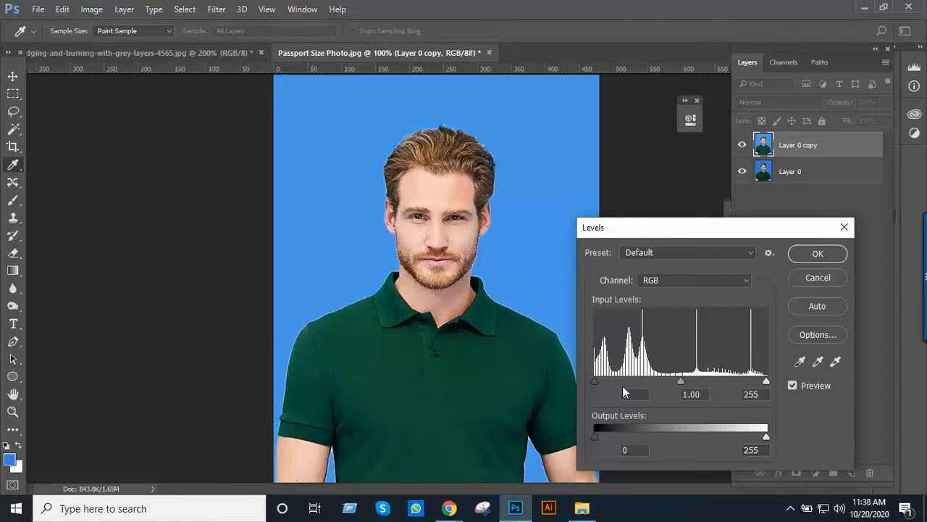
mouse_move(596, 382)
mouse_down()
mouse_move(621, 382)
mouse_move(581, 378)
mouse_up()
drag(595, 382, 614, 380)
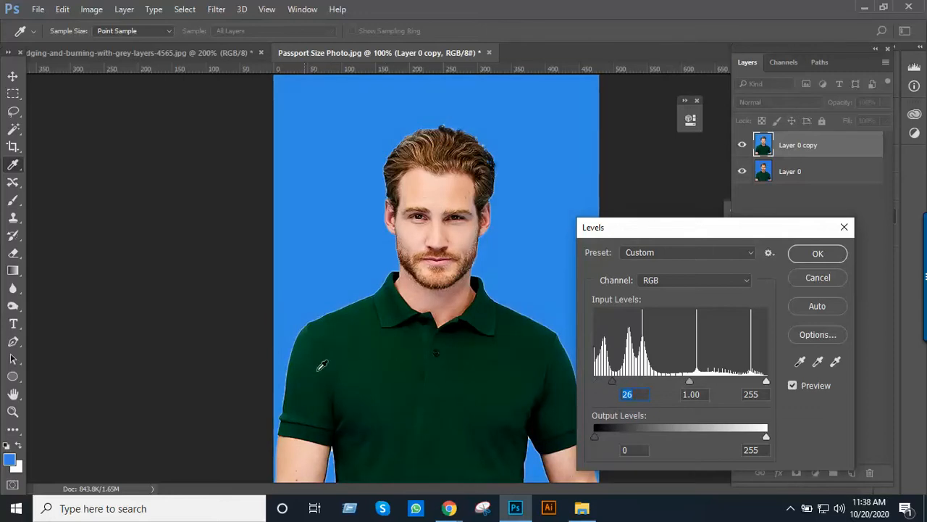
drag(615, 381, 579, 375)
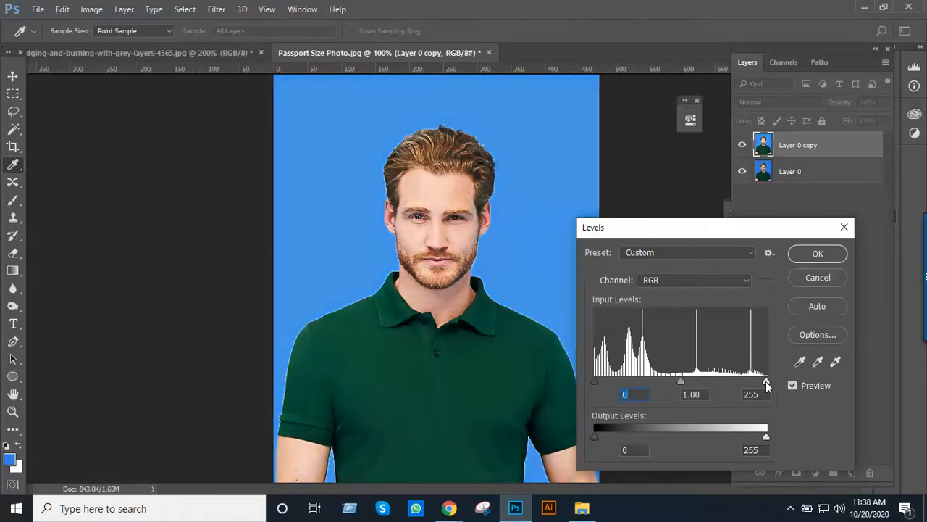
Apply Levels to Layer 0 copy with the black input at 49 and the white input slightly above 214.
drag(767, 381, 734, 383)
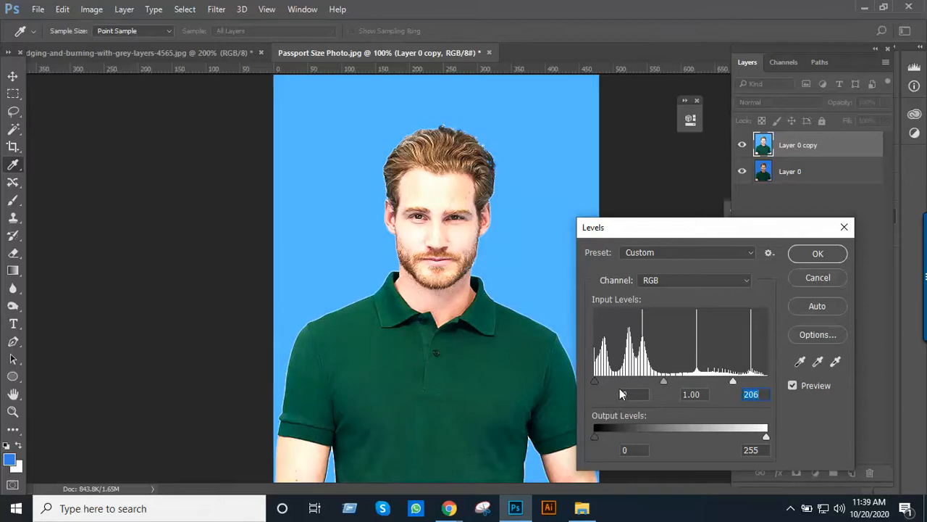
drag(596, 383, 628, 382)
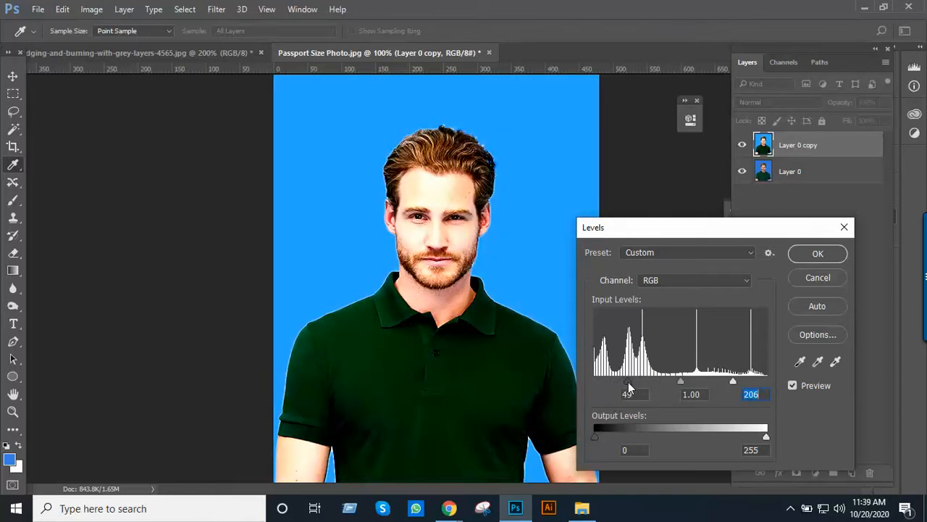
click(628, 382)
mouse_move(734, 382)
mouse_down()
mouse_move(712, 383)
mouse_move(739, 384)
mouse_up()
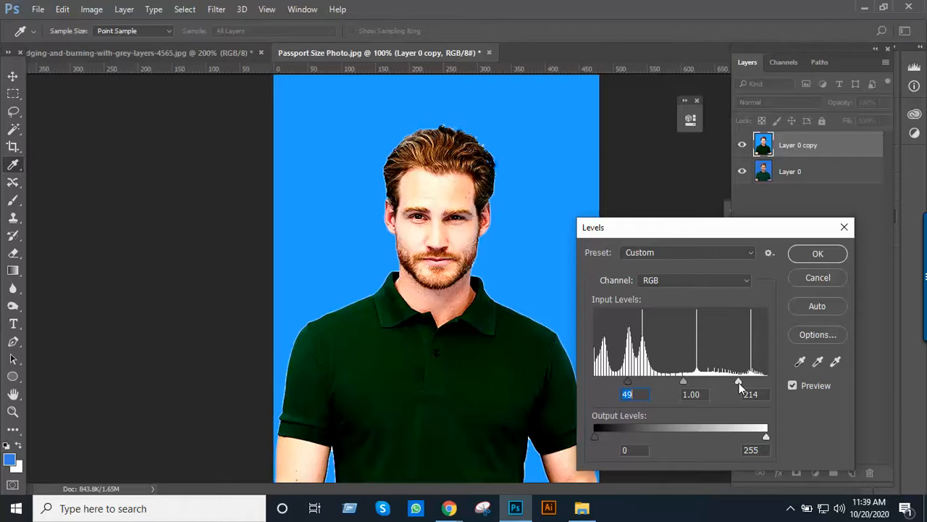
drag(739, 382, 742, 383)
click(808, 253)
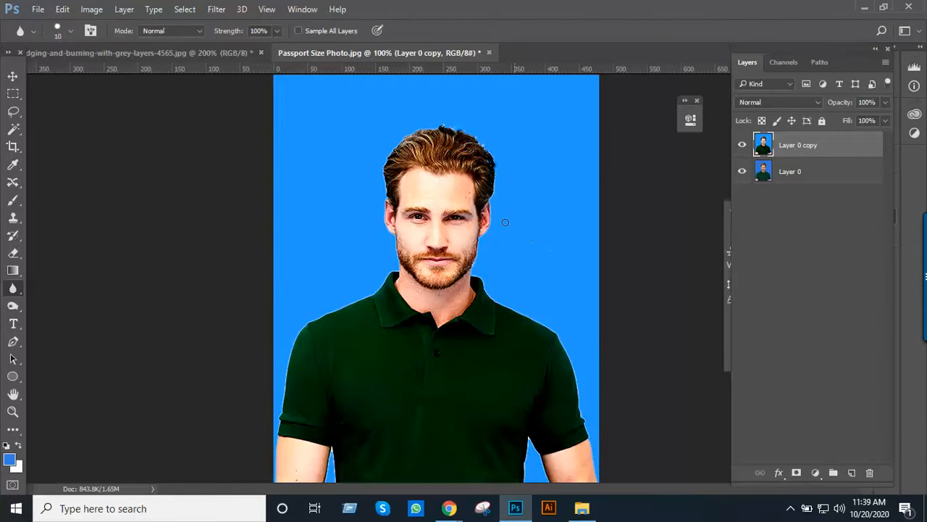
Apply Brightness/Contrast to Layer 0 copy with brightness 64 and contrast -31.
click(92, 10)
mouse_move(115, 44)
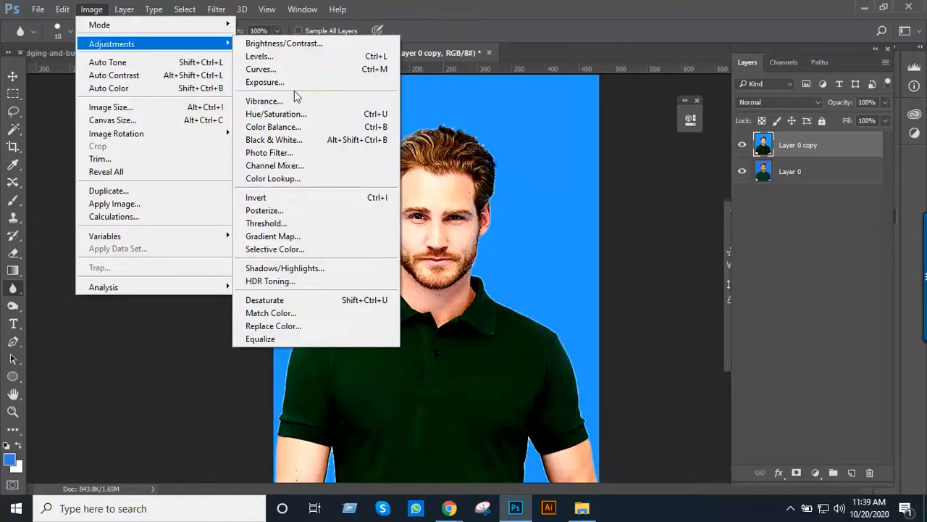
click(302, 41)
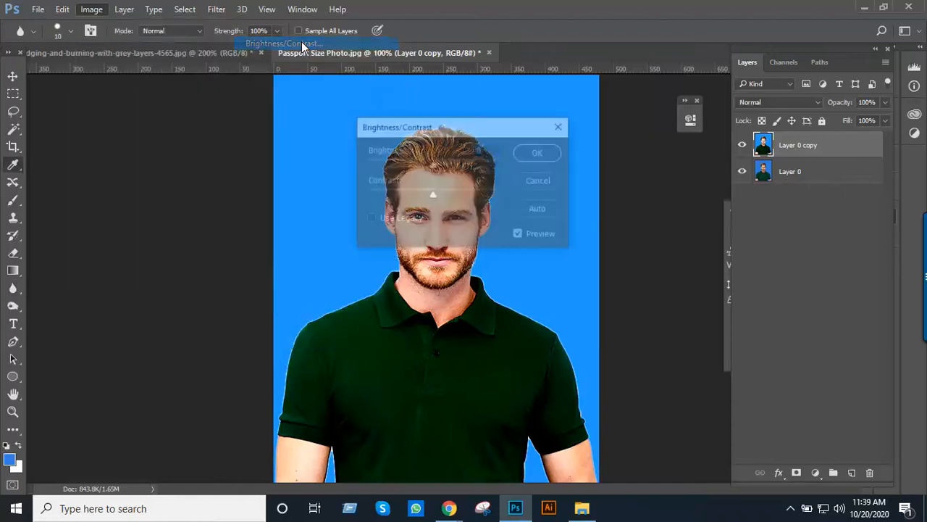
drag(472, 132, 694, 251)
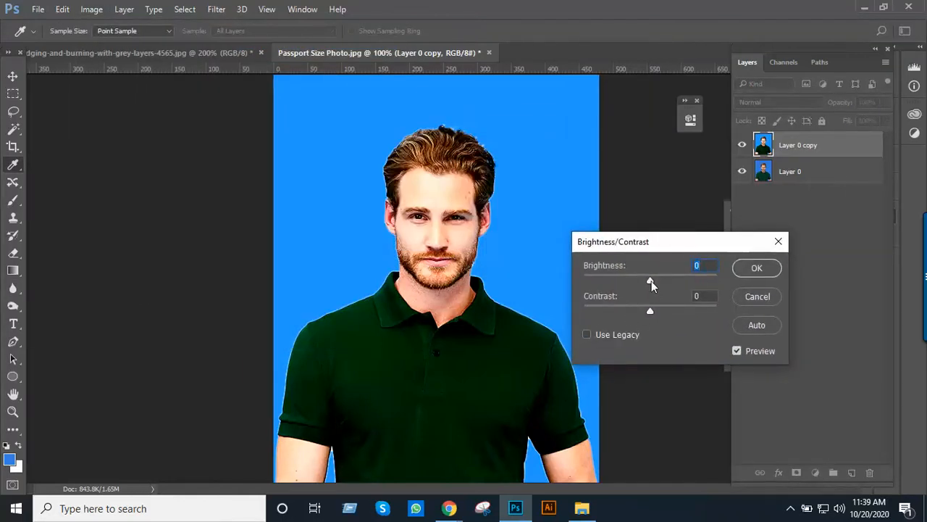
drag(651, 281, 679, 282)
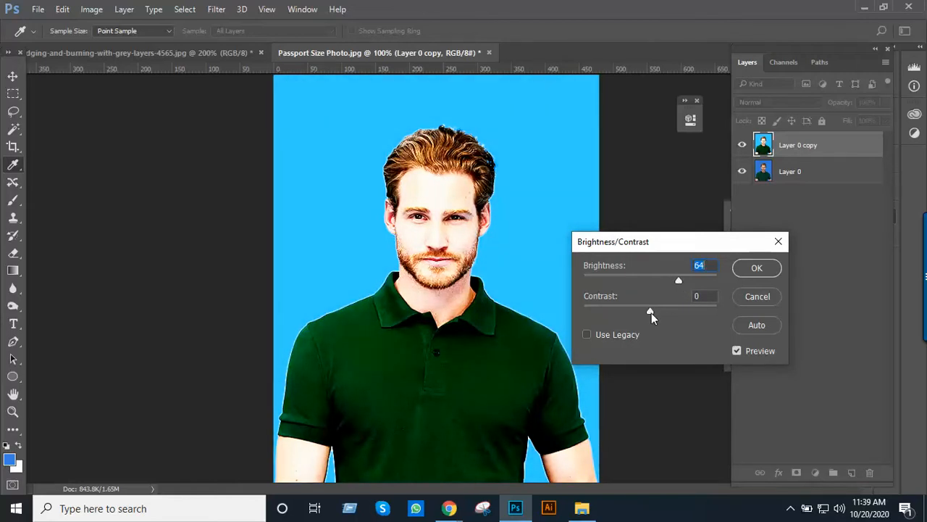
drag(652, 313, 608, 311)
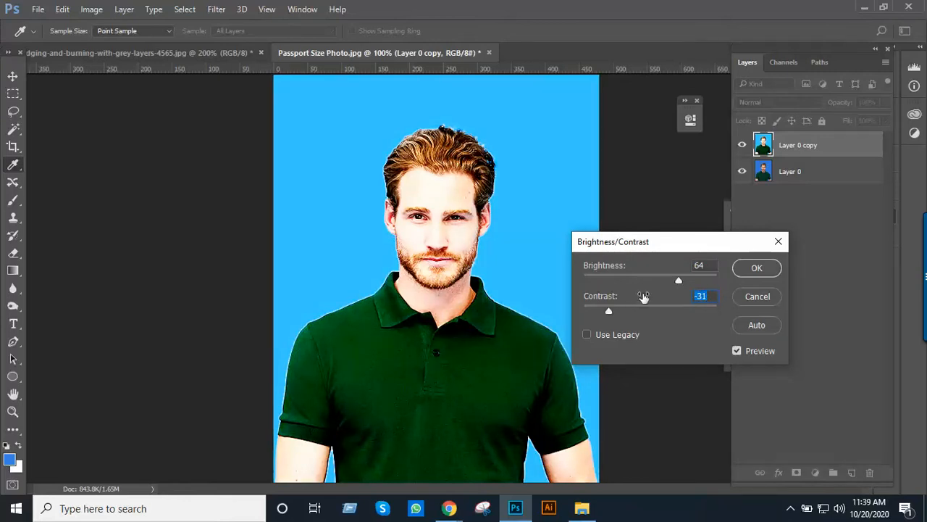
click(755, 269)
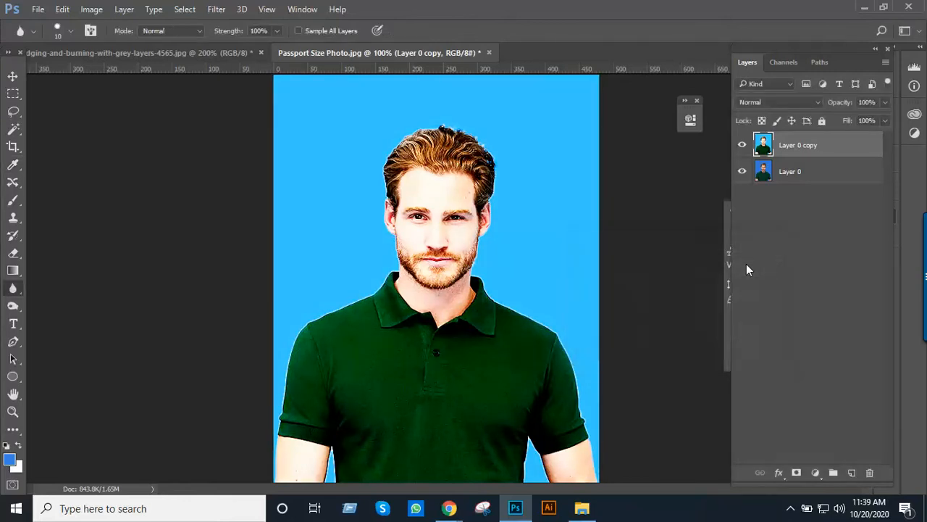
Compare the portrait before and after the Levels and Brightness/Contrast adjustments by toggling Layer 0 copy.
click(742, 145)
click(743, 145)
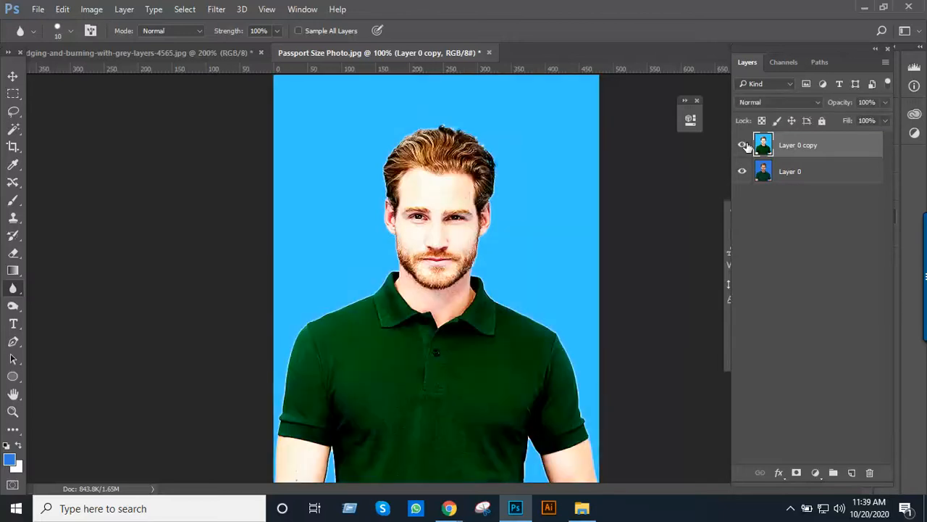
click(743, 145)
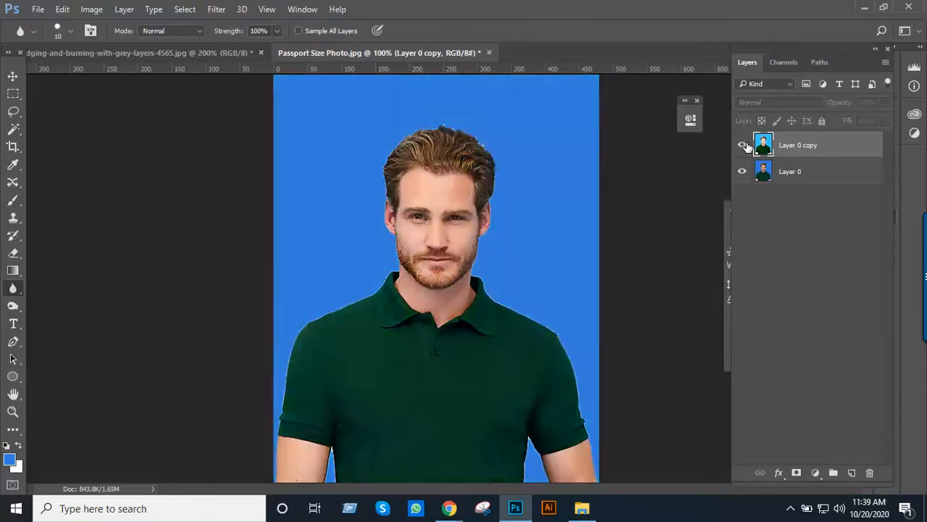
click(743, 144)
click(742, 144)
Delete the adjusted Layer 0 copy and make a fresh duplicate of Layer 0.
drag(827, 154, 870, 472)
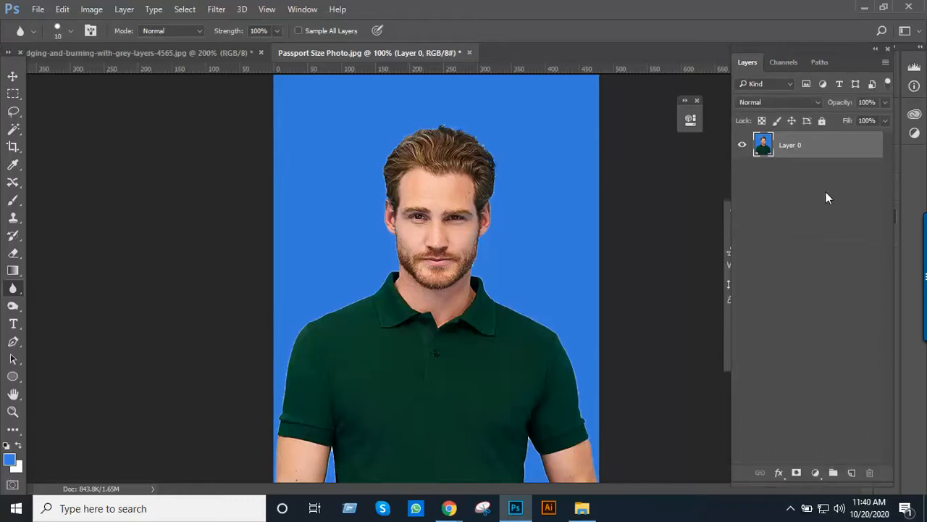
key(ctrl+j)
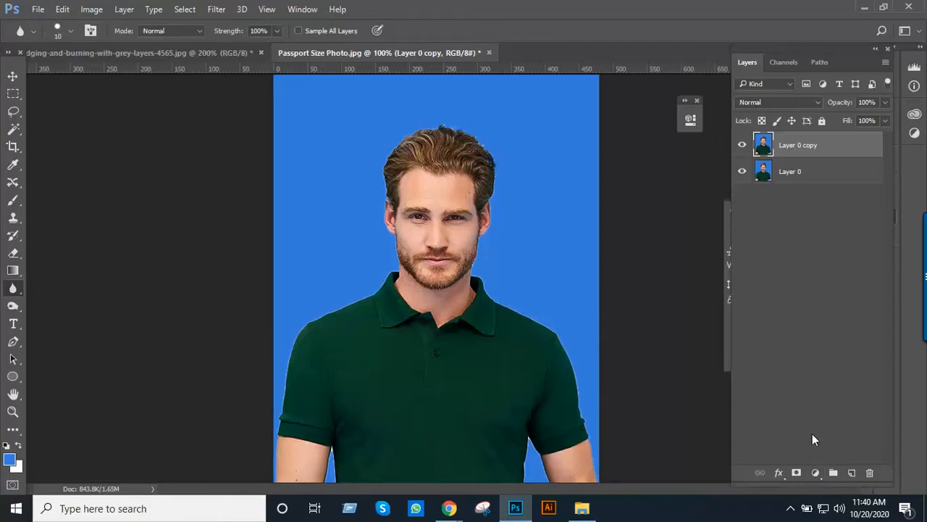
Add a Curves adjustment layer with a point at input 106, output 165, and toggle it to compare the portrait.
click(819, 474)
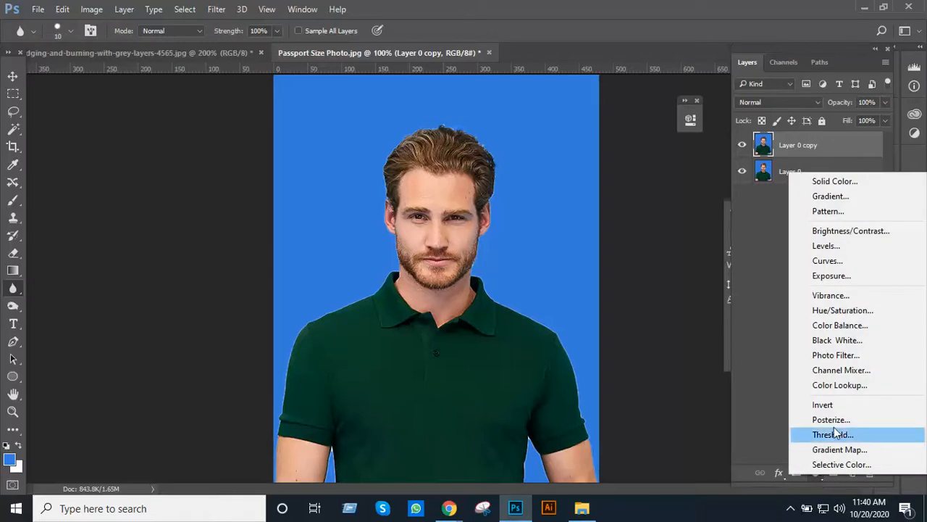
click(844, 261)
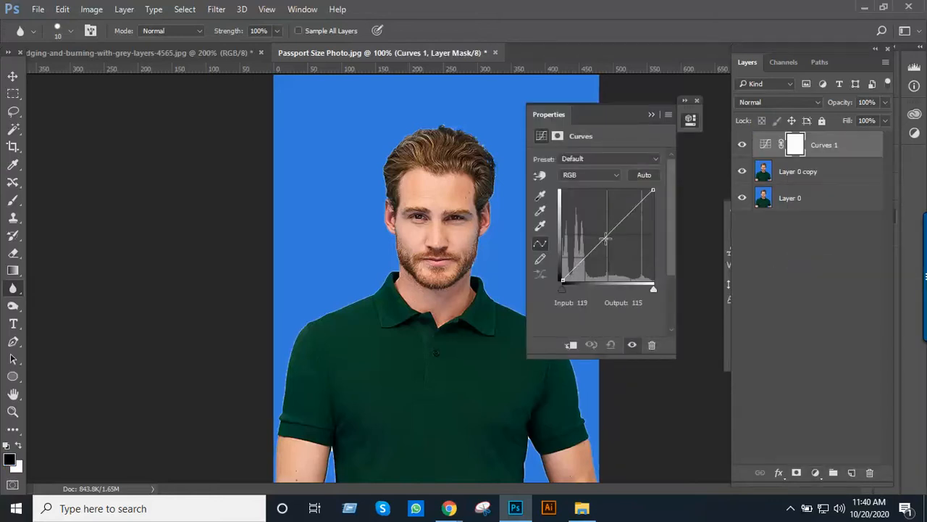
drag(604, 233, 600, 222)
key(Return)
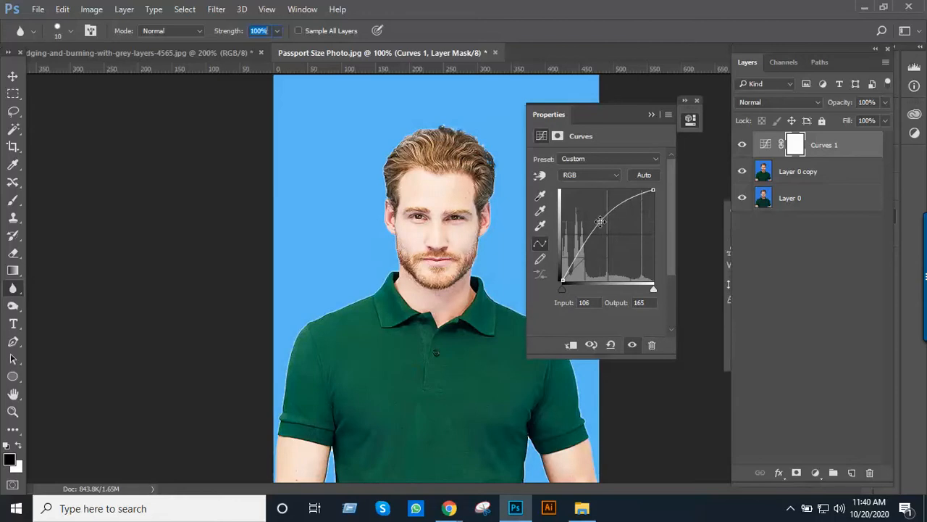
click(652, 114)
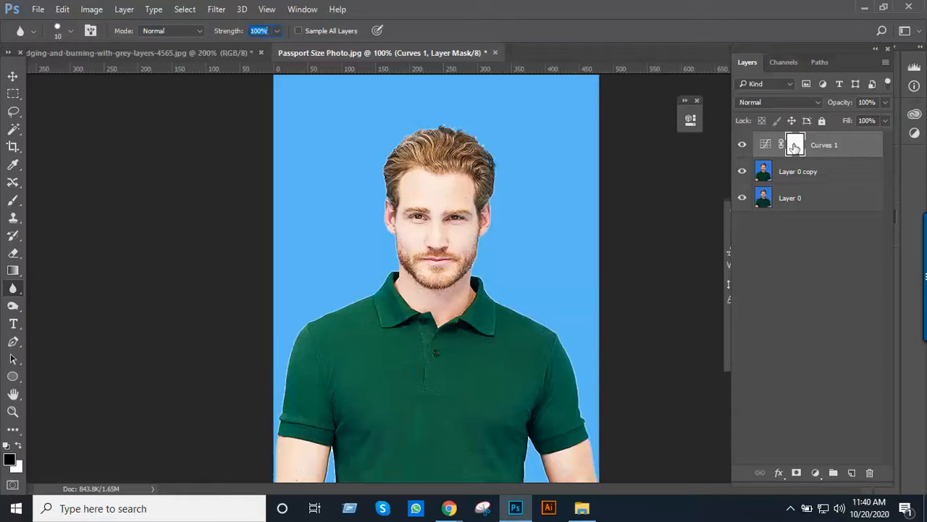
click(742, 145)
click(742, 146)
Reopen the Curves adjustment layer and move its curve point to input 91, output 152.
double_click(766, 147)
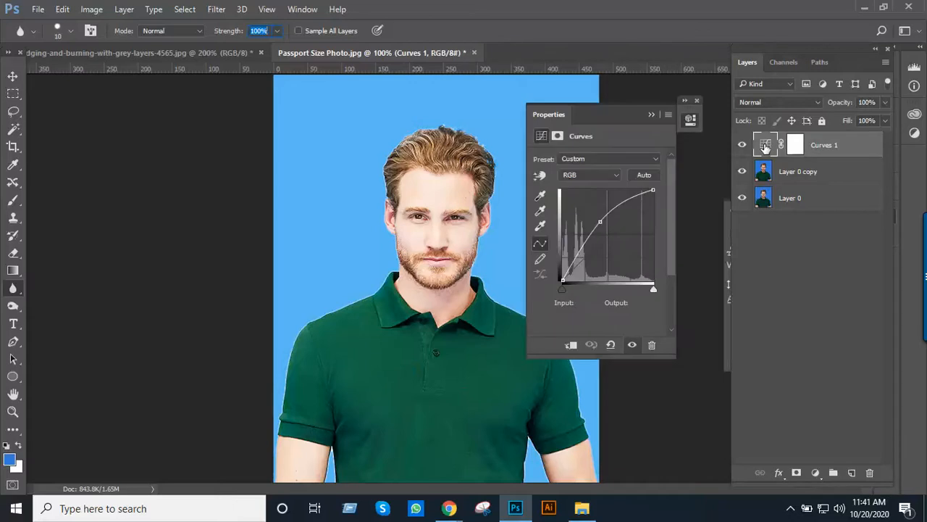
drag(579, 264, 595, 227)
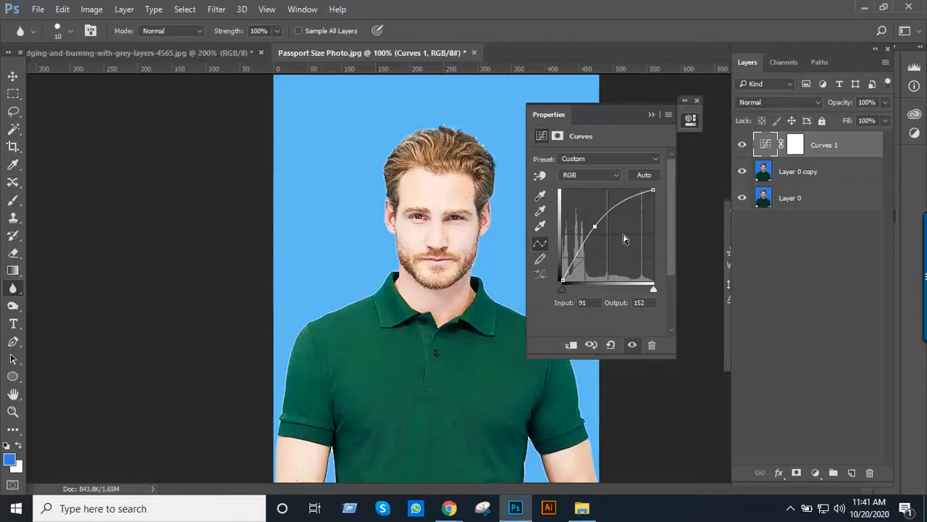
click(651, 114)
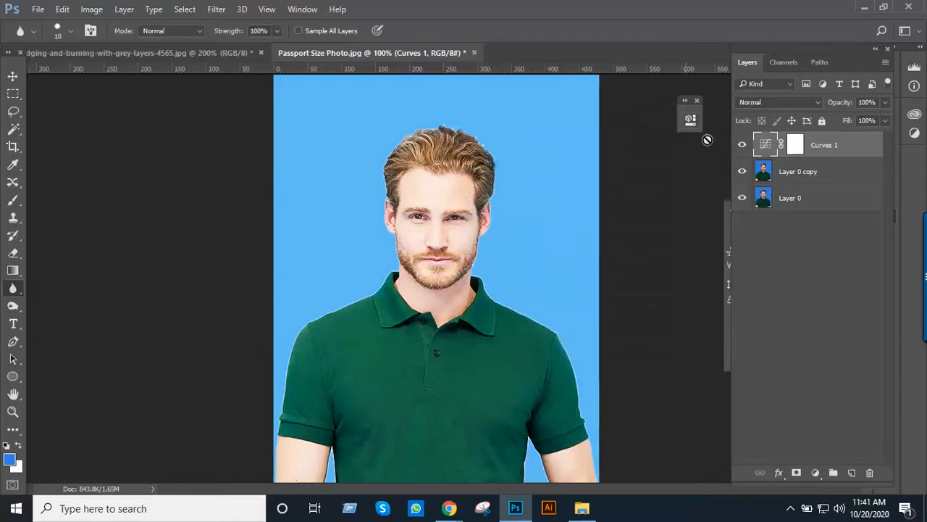
Try deleting the Curves 1 adjustment layer and undo the deletion.
drag(820, 149, 869, 472)
key(ctrl+z)
click(794, 177)
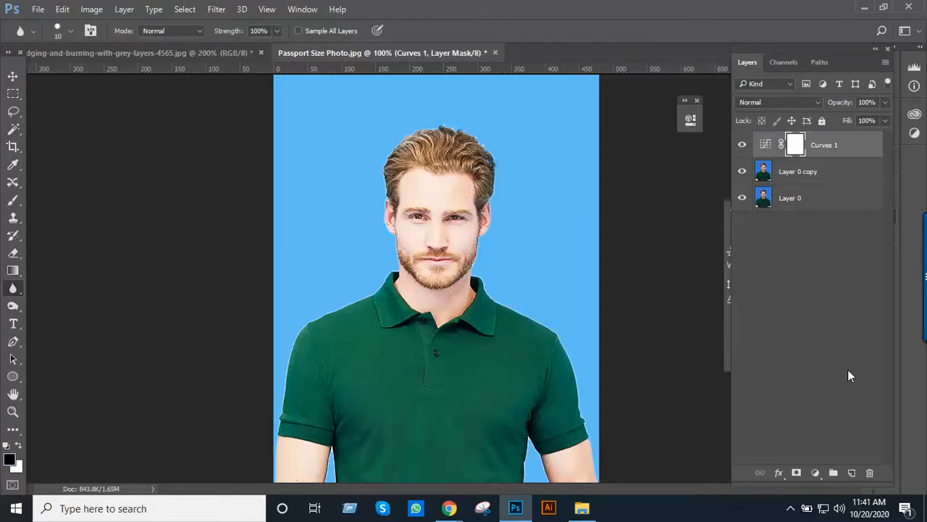
Add a Levels adjustment layer above Curves 1 with white input level 222, and select both adjustment layers.
click(815, 473)
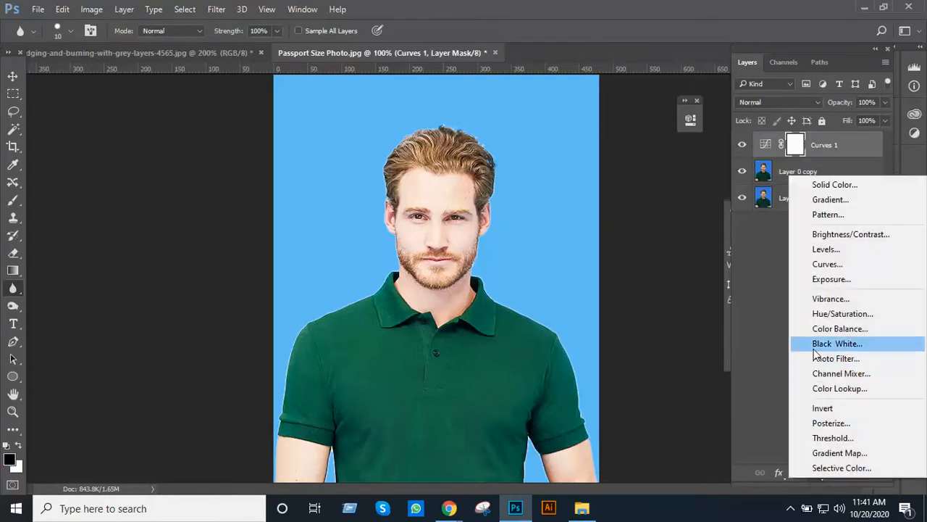
click(847, 248)
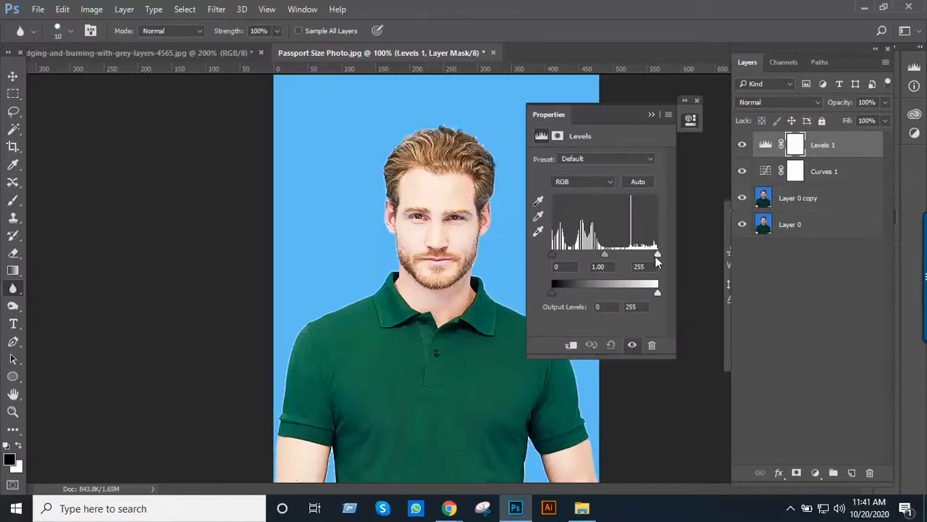
drag(655, 255, 644, 252)
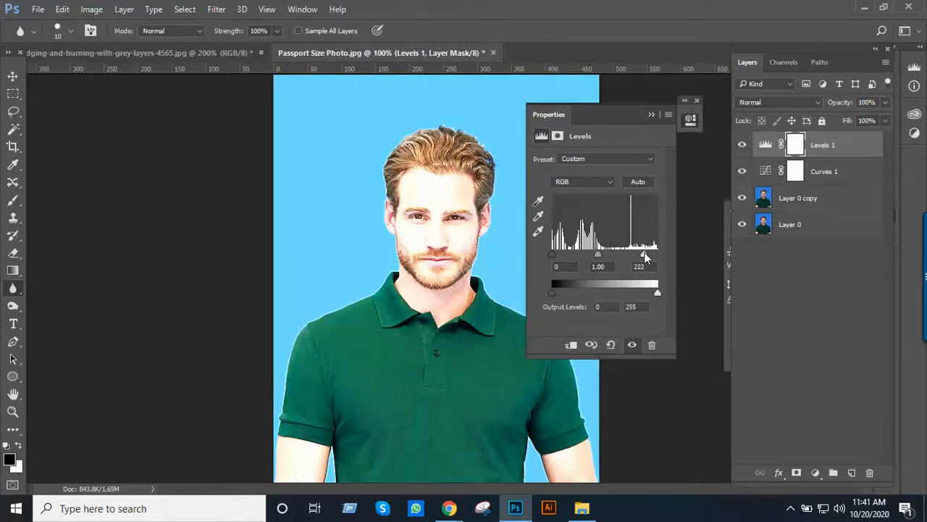
key(Return)
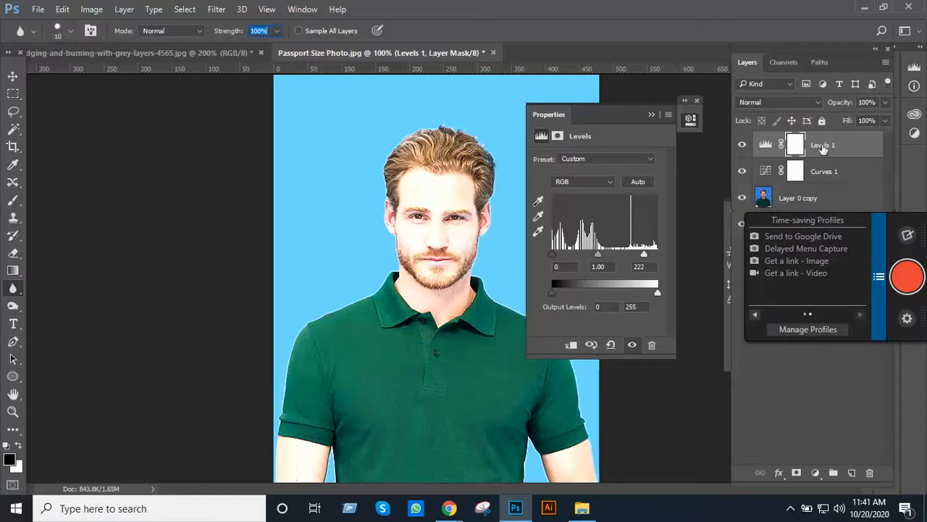
click(653, 115)
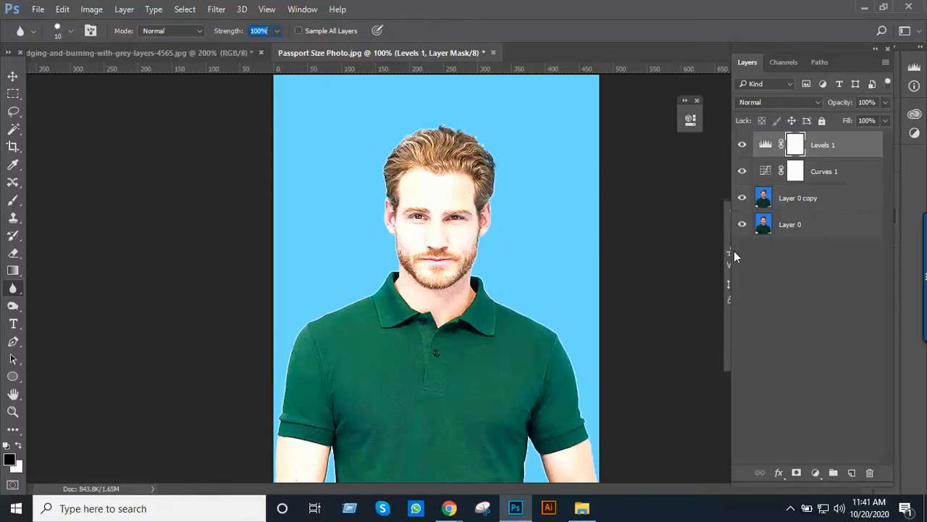
shift+click(834, 171)
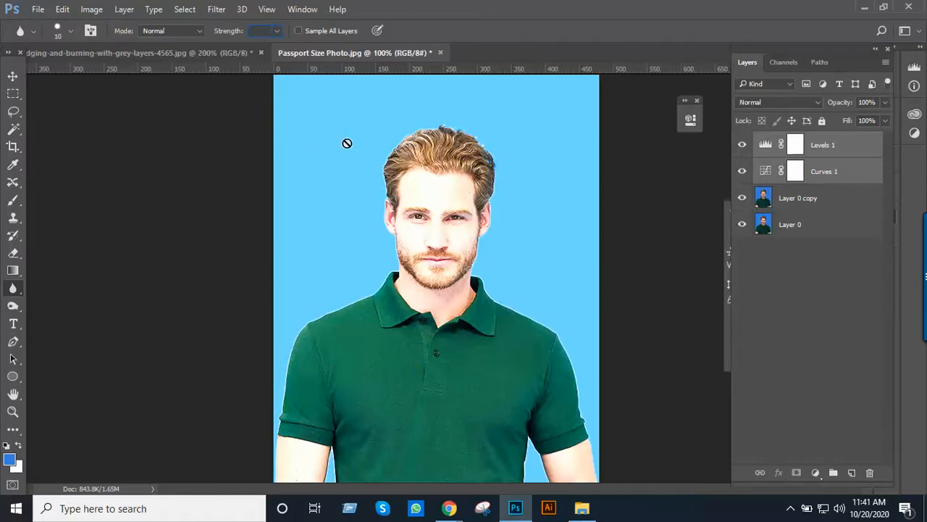
Close Passport Size Photo.jpg and the dodging-and-burning portrait without saving their changes.
key(ctrl+w)
click(443, 202)
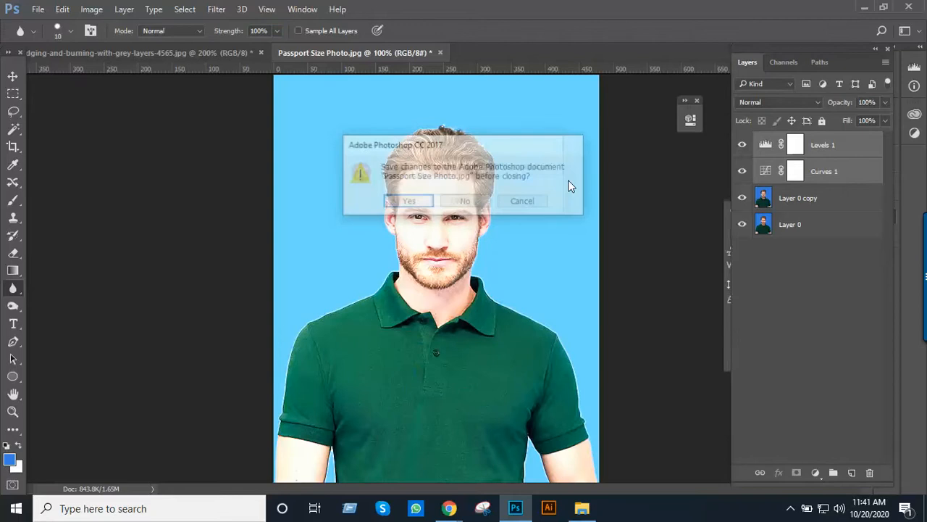
click(466, 202)
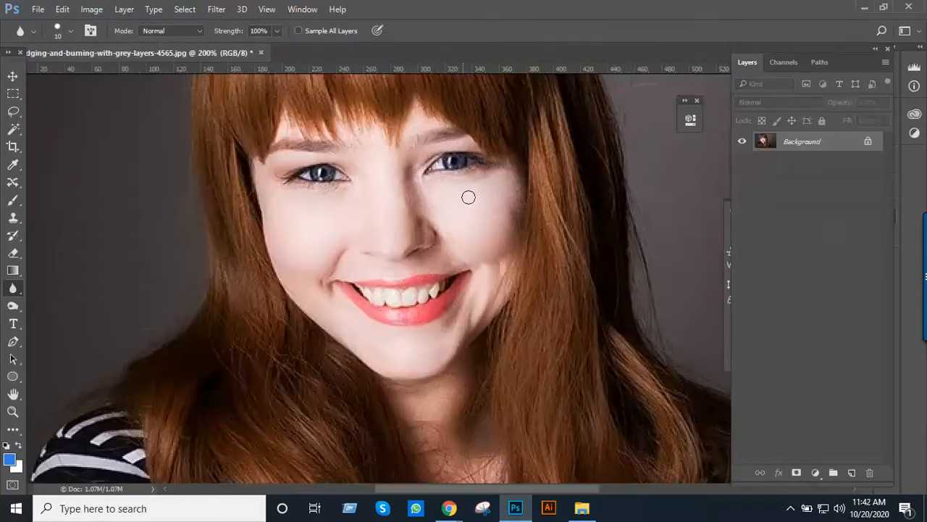
click(870, 142)
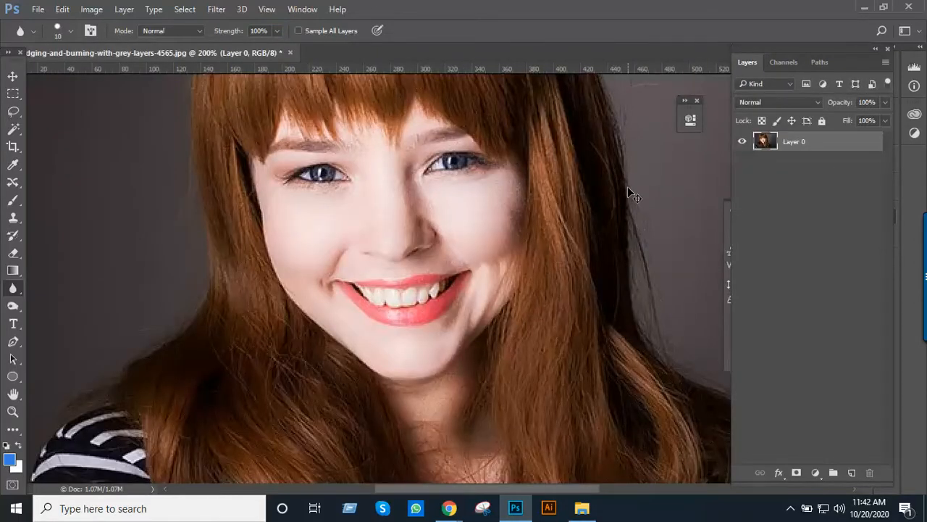
key(ctrl+w)
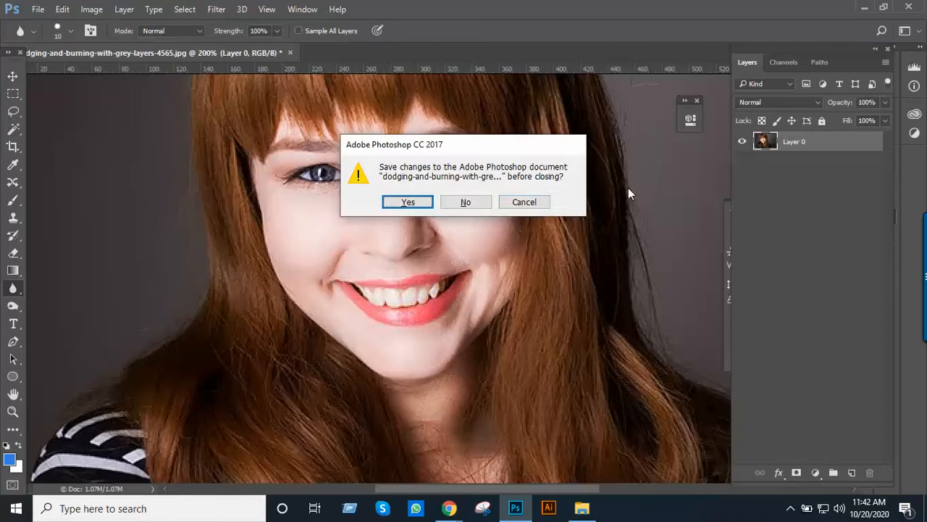
click(482, 204)
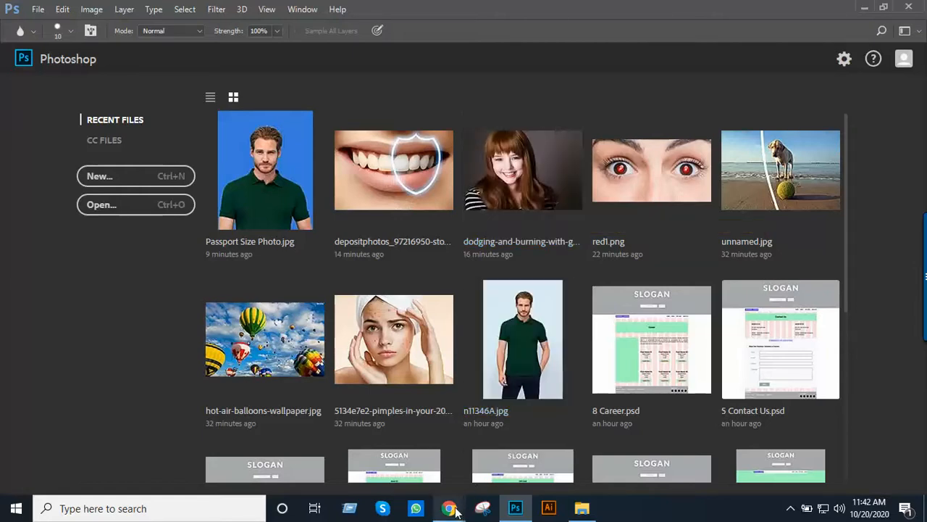
Check the TKG-GD-02 Live Class meeting in Chrome and return to Photoshop.
mouse_move(451, 504)
click(406, 464)
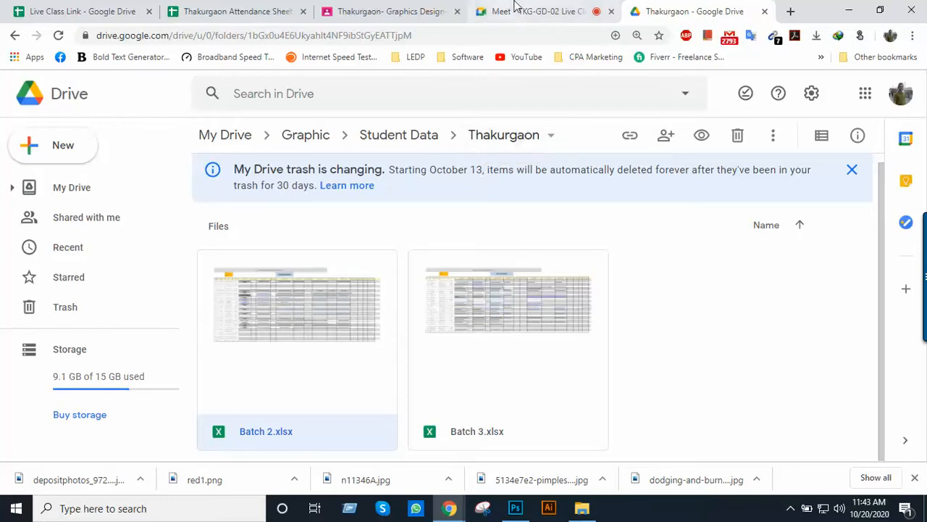
click(555, 8)
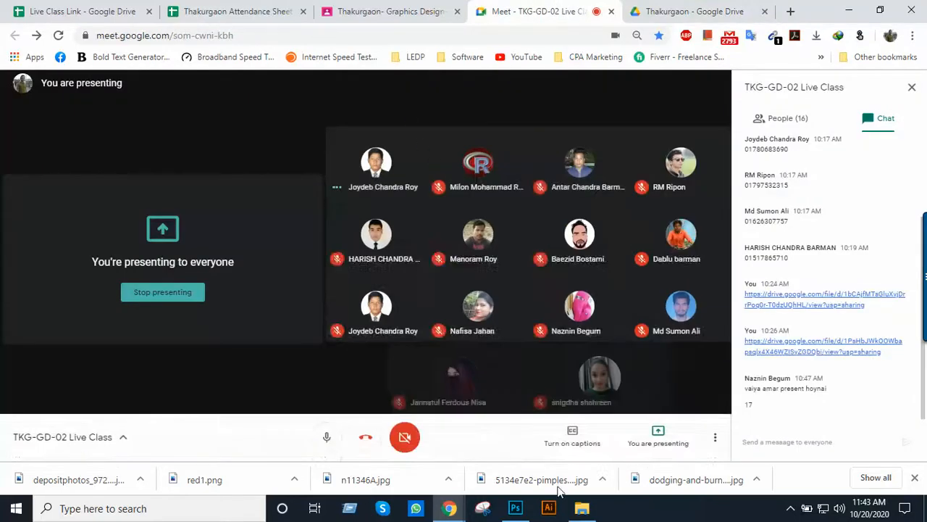
click(515, 508)
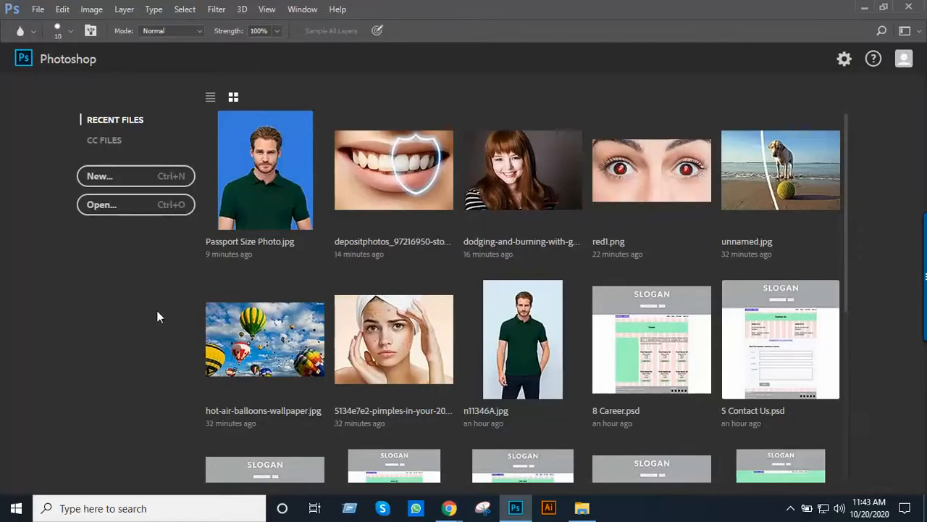
click(37, 9)
click(37, 25)
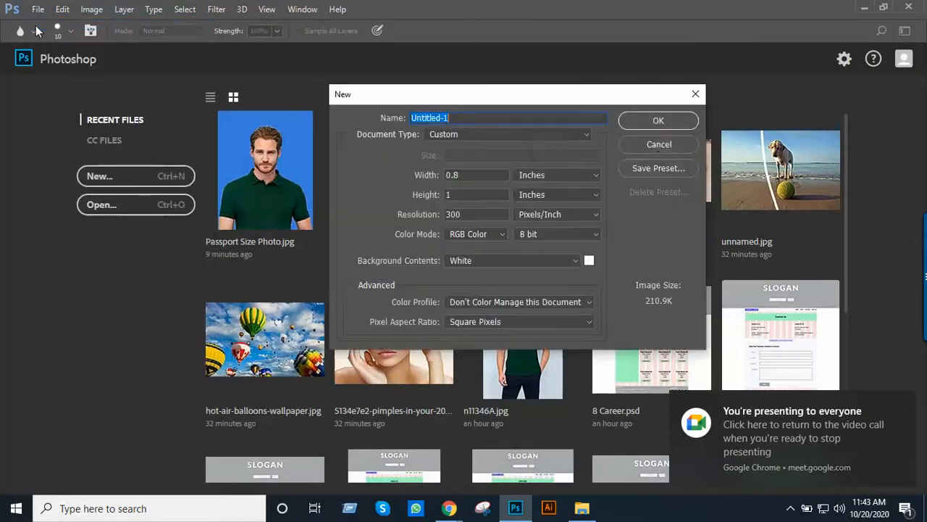
click(658, 148)
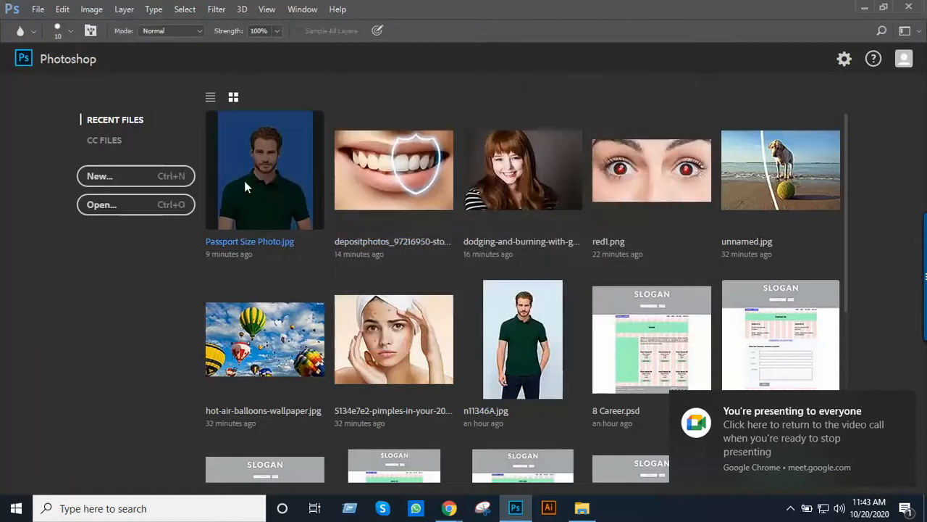
Reopen the recent file Passport Size Photo.jpg and activate the History Brush Tool after viewing the brush and stamp tool variants.
click(244, 181)
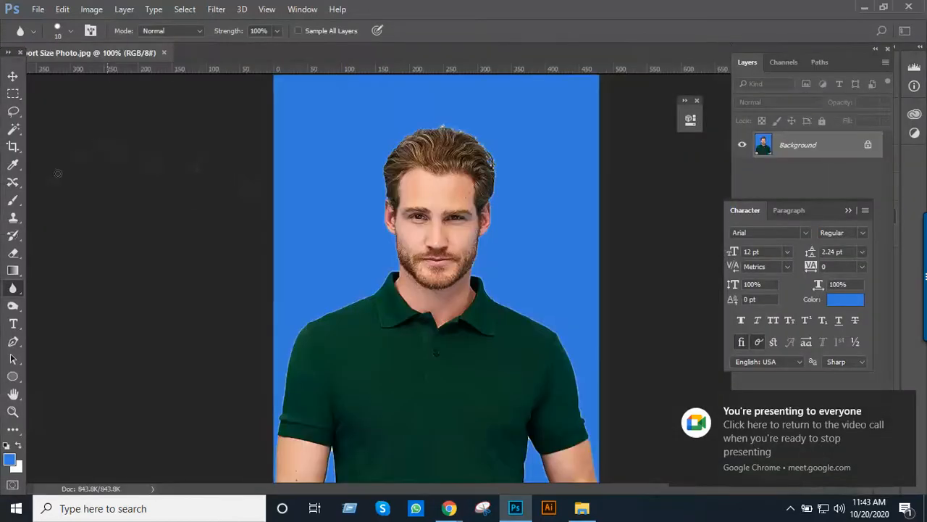
click(13, 182)
click(16, 202)
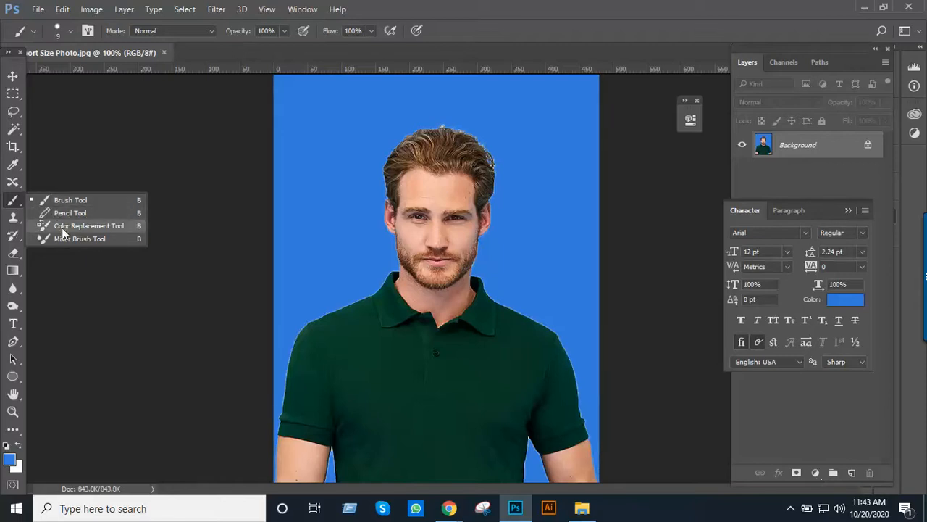
click(15, 219)
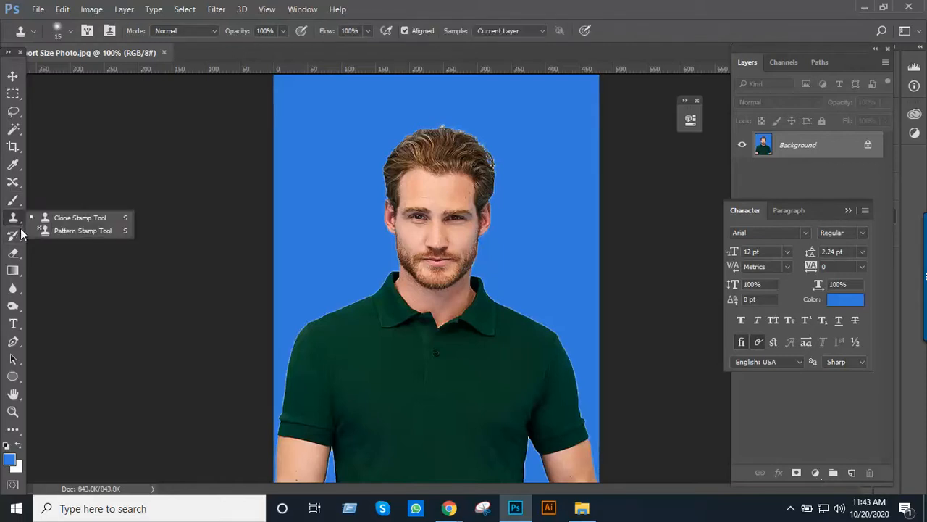
click(18, 240)
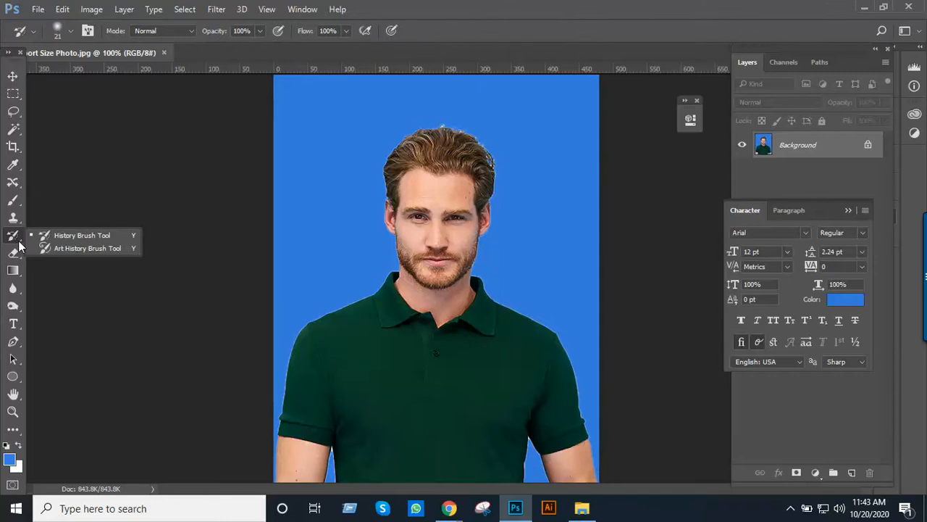
click(16, 240)
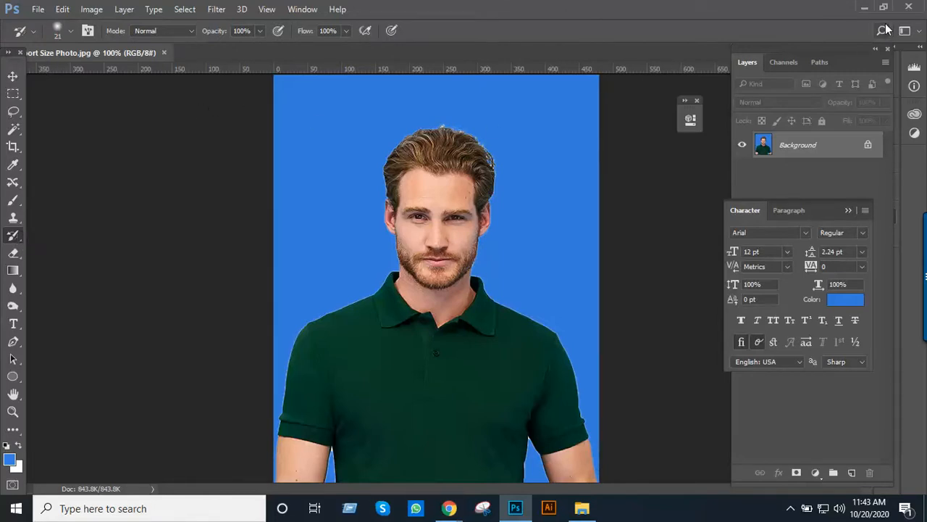
Switch to Chrome and search Google Images for "history brush tool practice image" in a new tab.
click(866, 8)
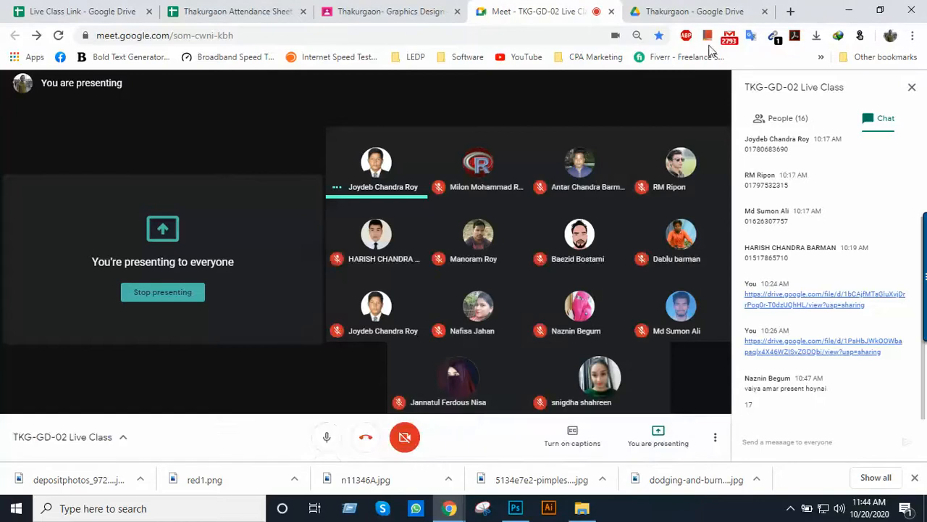
click(790, 12)
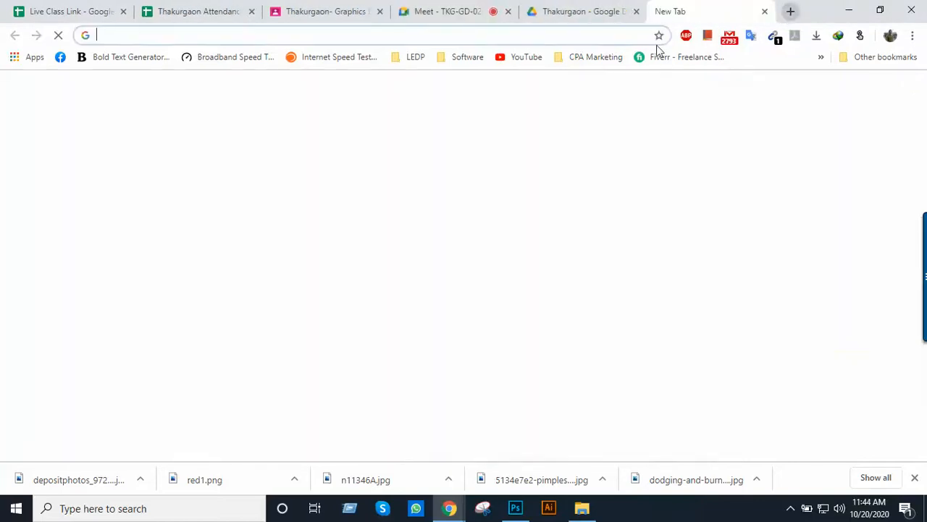
text(history )
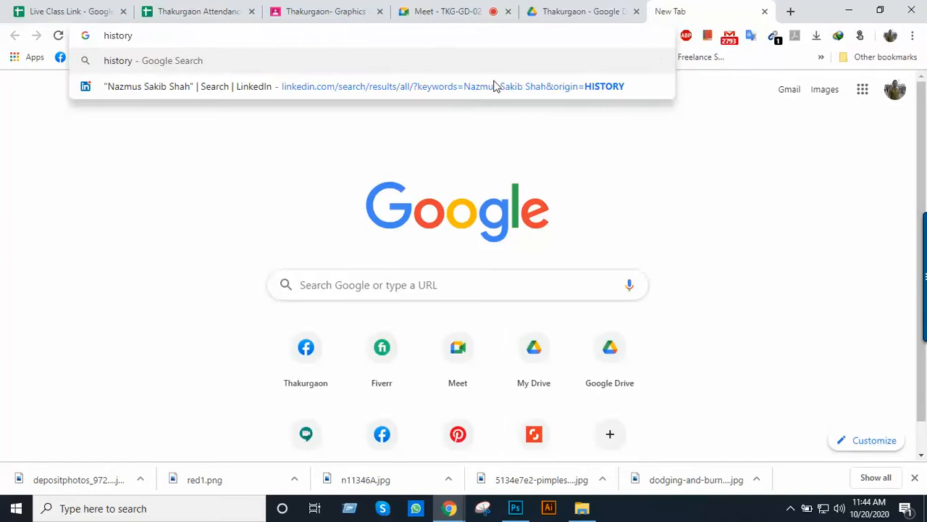
text(brush )
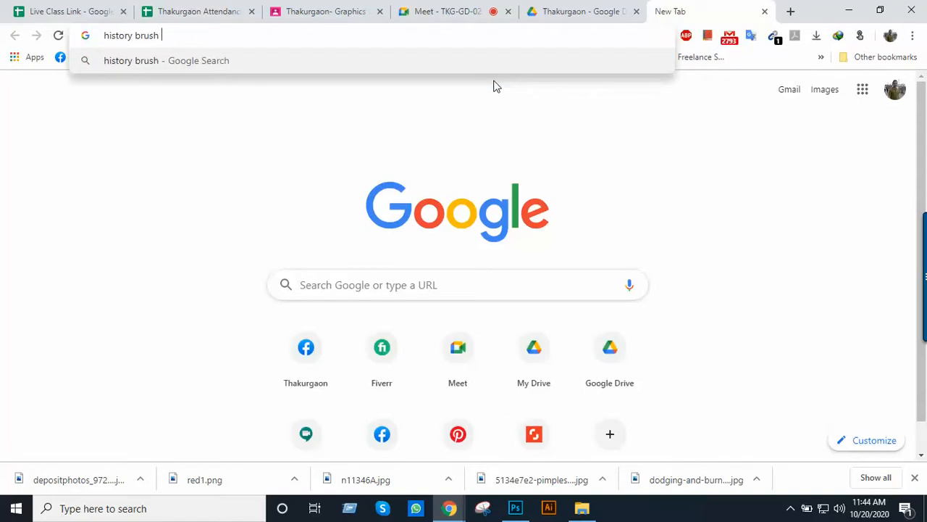
text(tool)
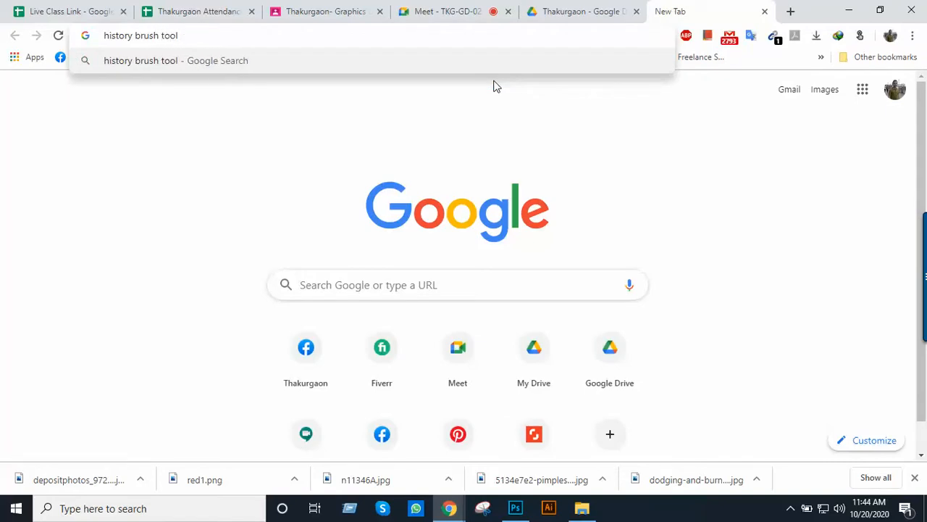
text( pract)
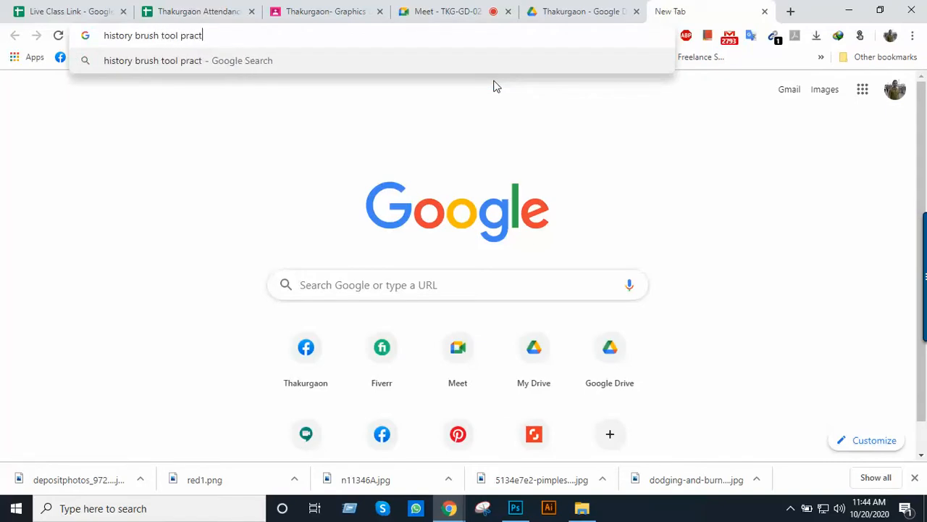
text(ice im)
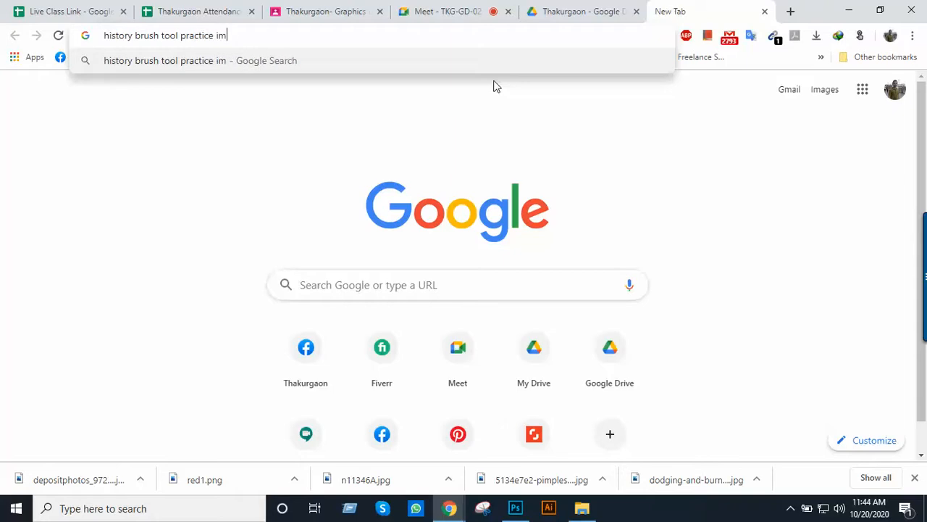
text(age)
key(Return)
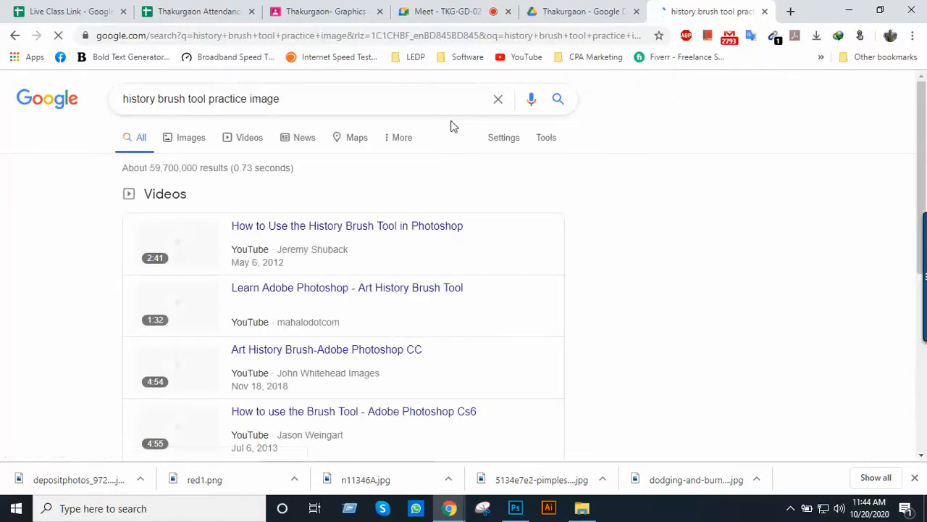
click(186, 138)
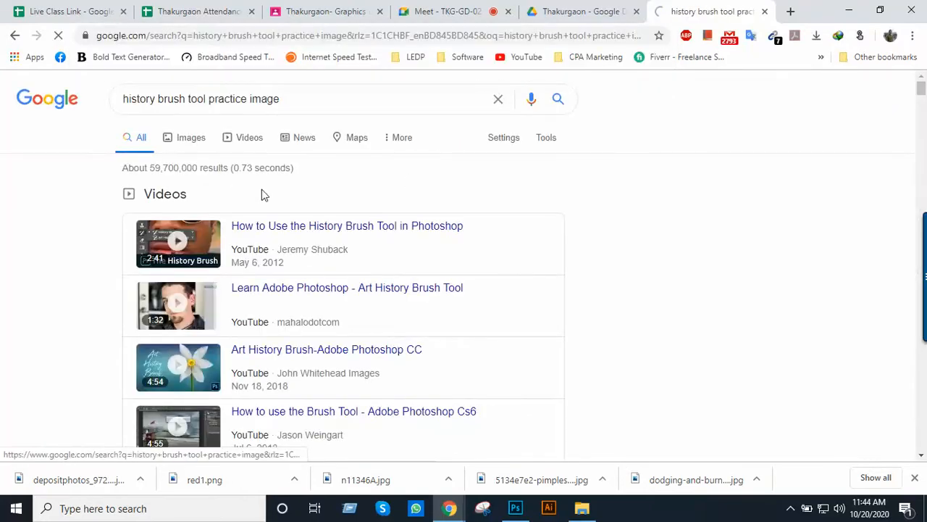
Look through the image results for the history brush search to find a suitable practice picture.
scroll(302, 239, down, 1)
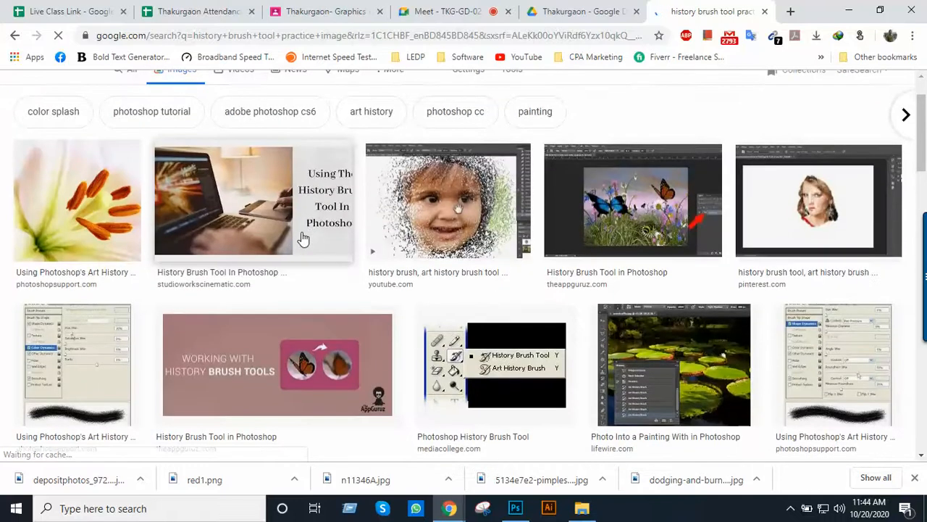
scroll(302, 239, down, 6)
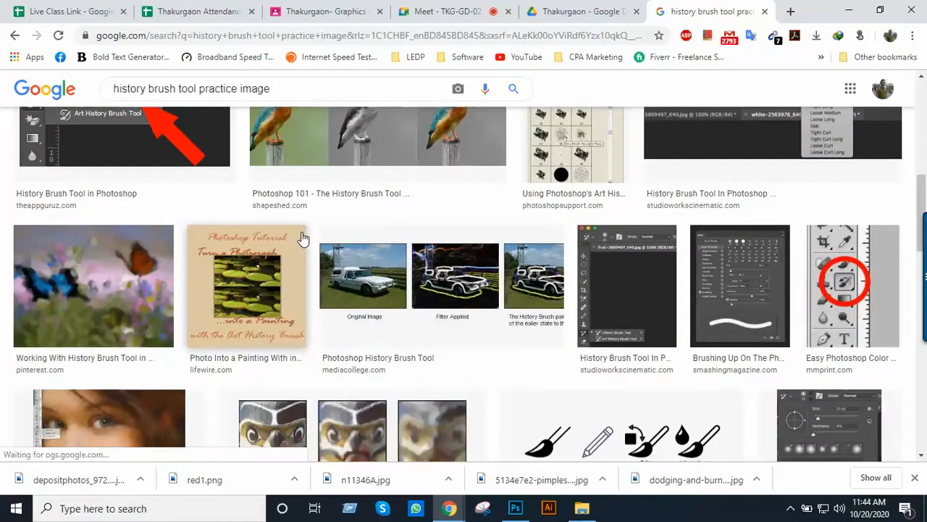
scroll(303, 239, up, 1)
scroll(303, 239, down, 2)
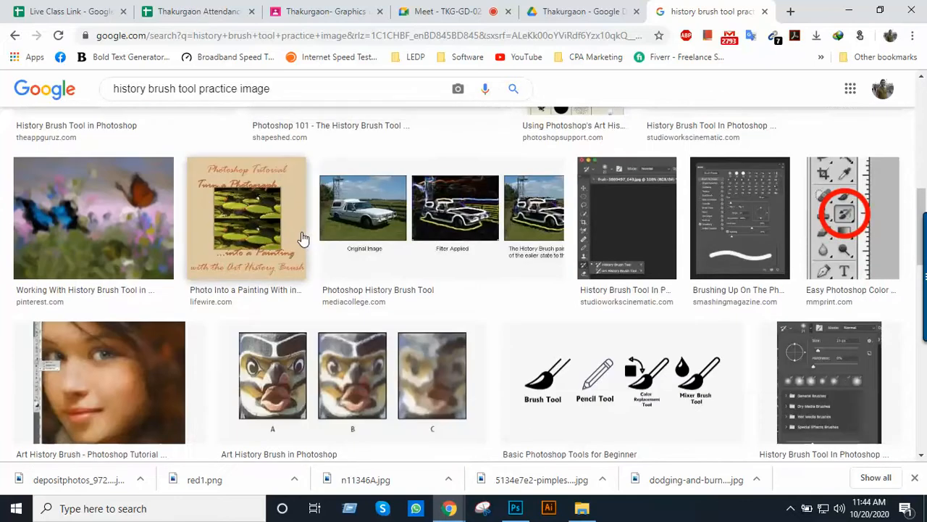
scroll(302, 239, down, 12)
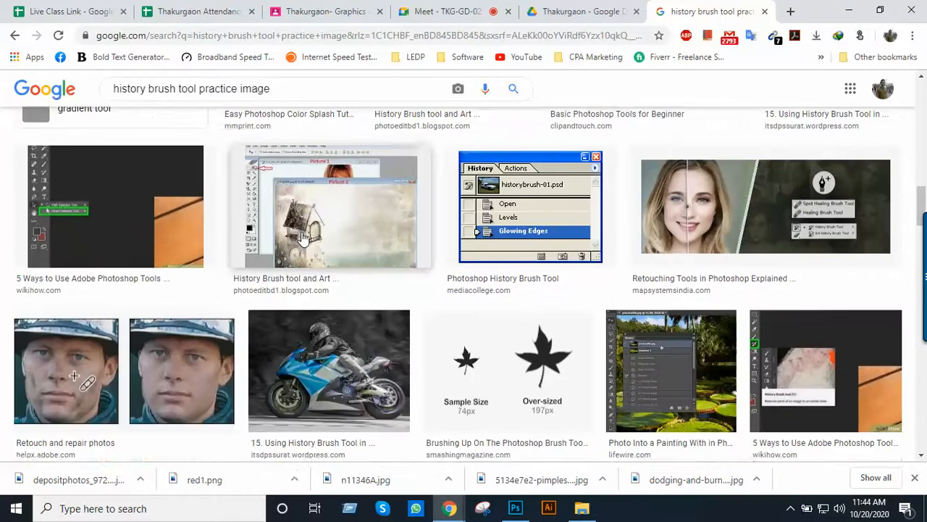
scroll(303, 239, down, 3)
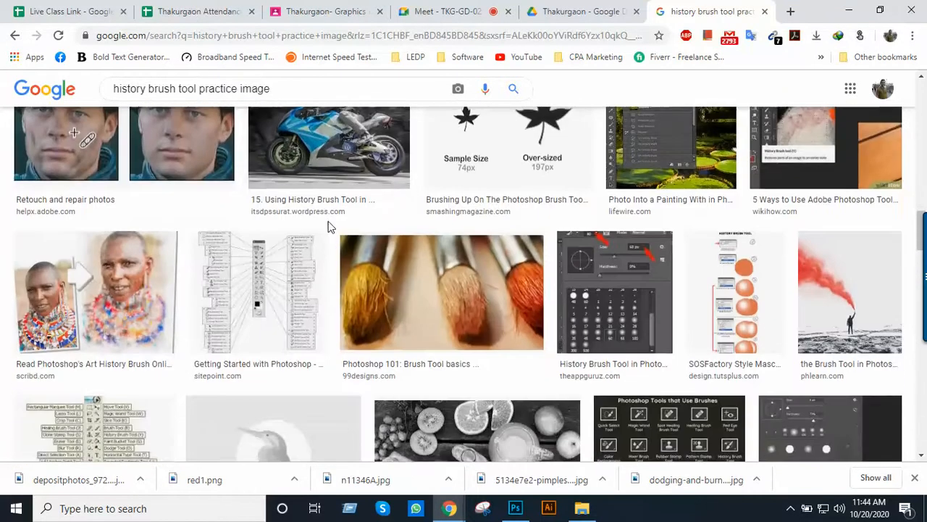
scroll(333, 215, up, 5)
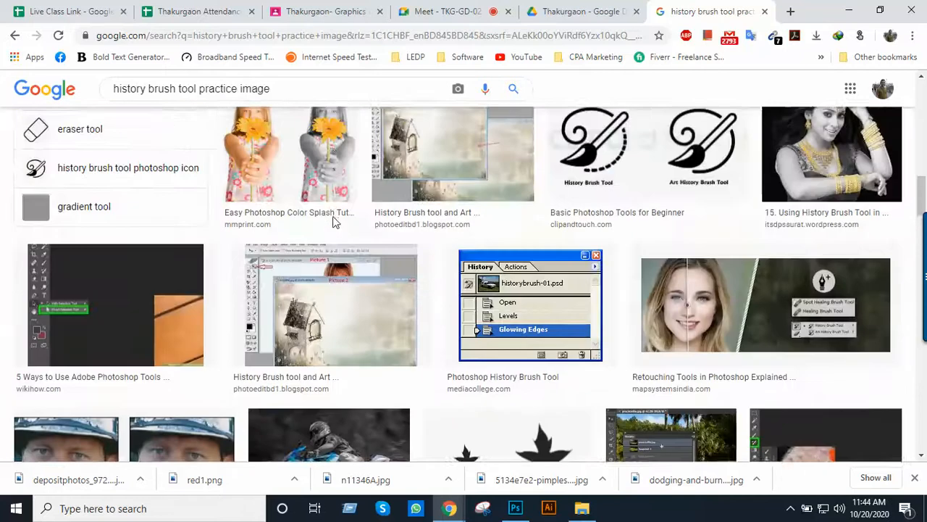
scroll(332, 216, up, 15)
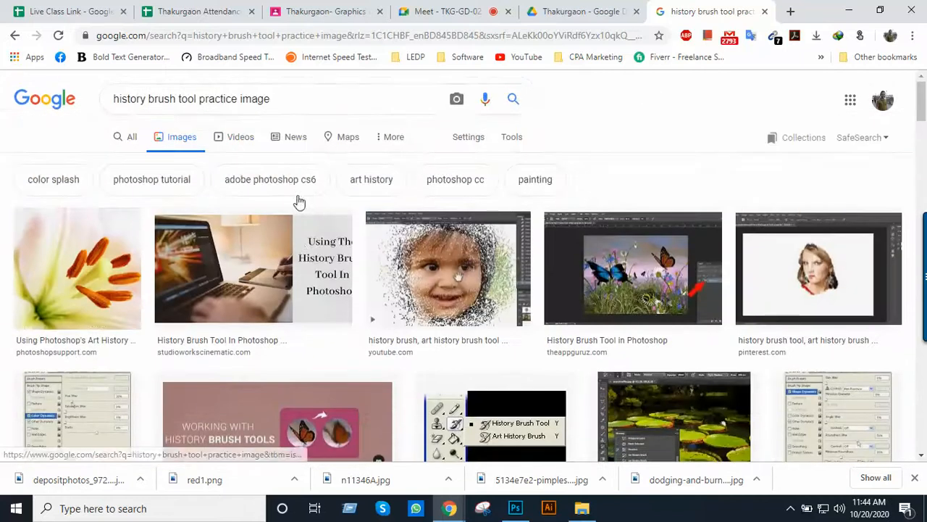
Replace the image search query with "super car infront of a field" and run the search.
triple_click(277, 99)
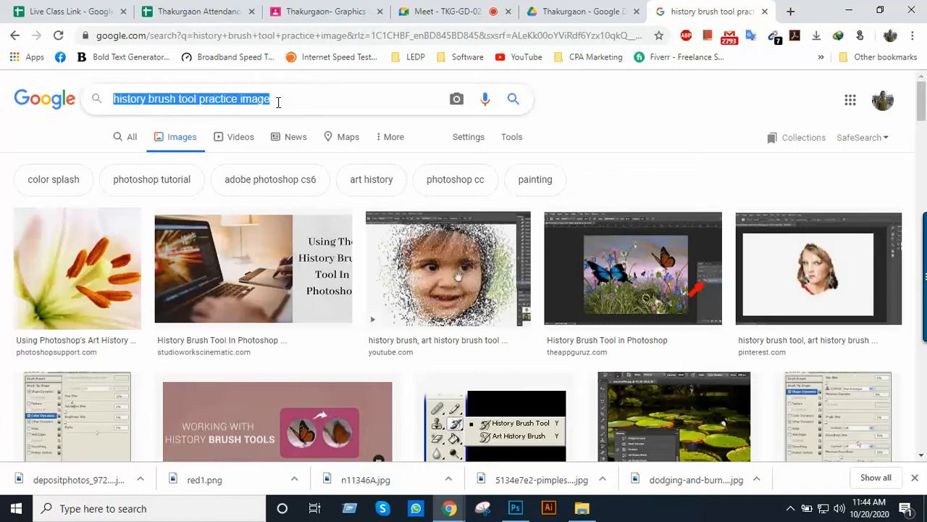
key(BackSpace)
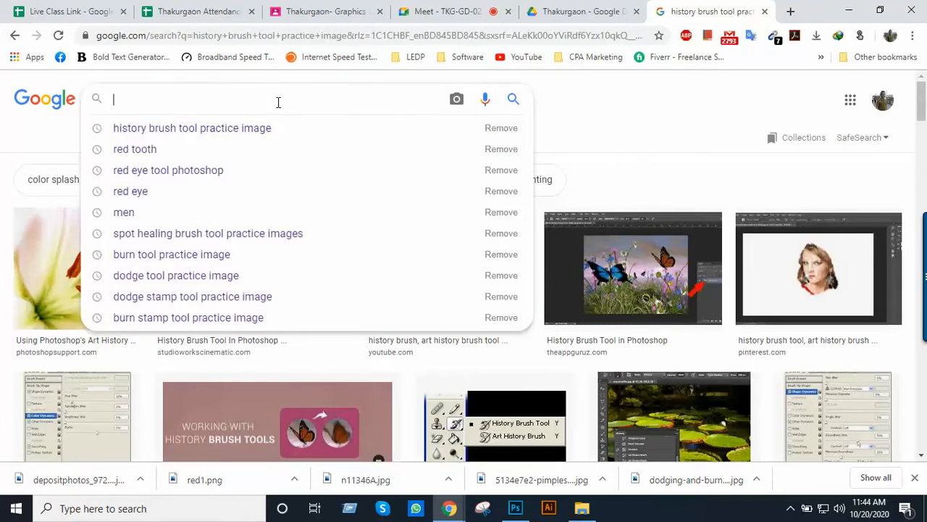
text(sup)
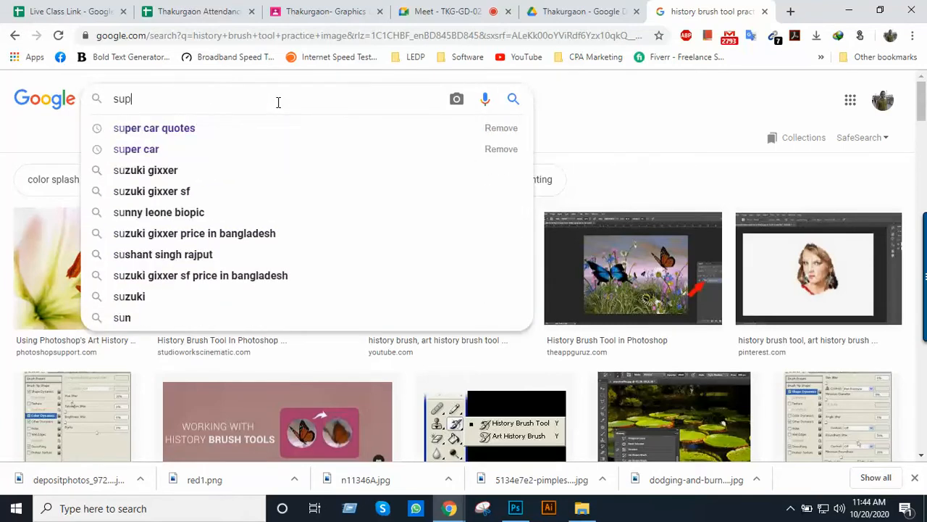
text(er car)
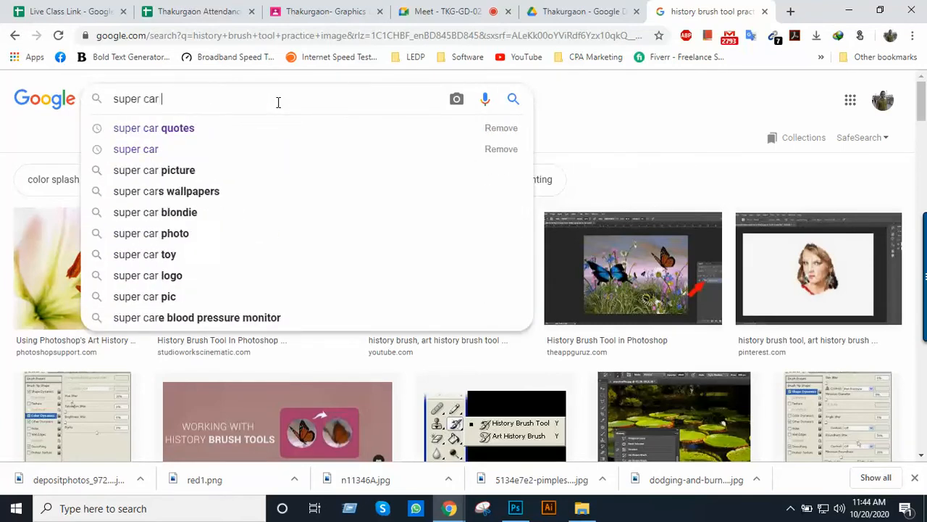
text( infront of a f)
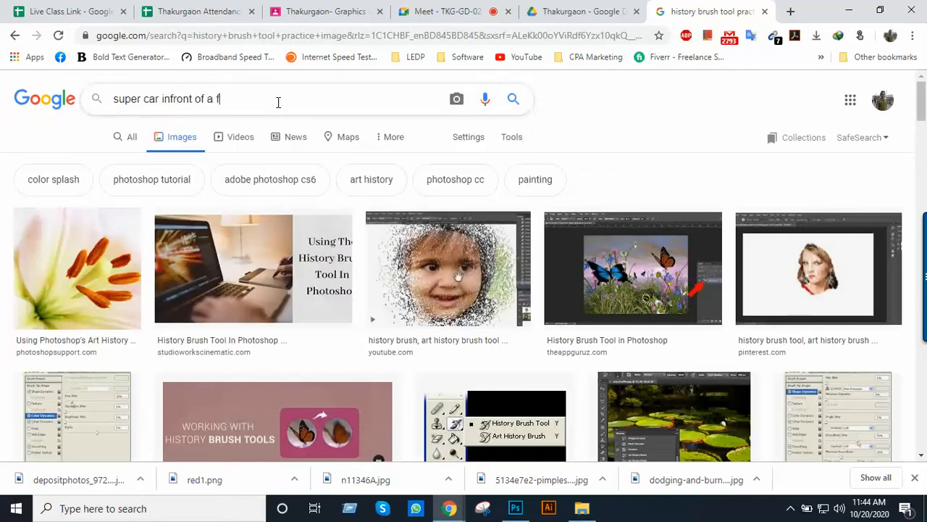
text(eld)
key(Return)
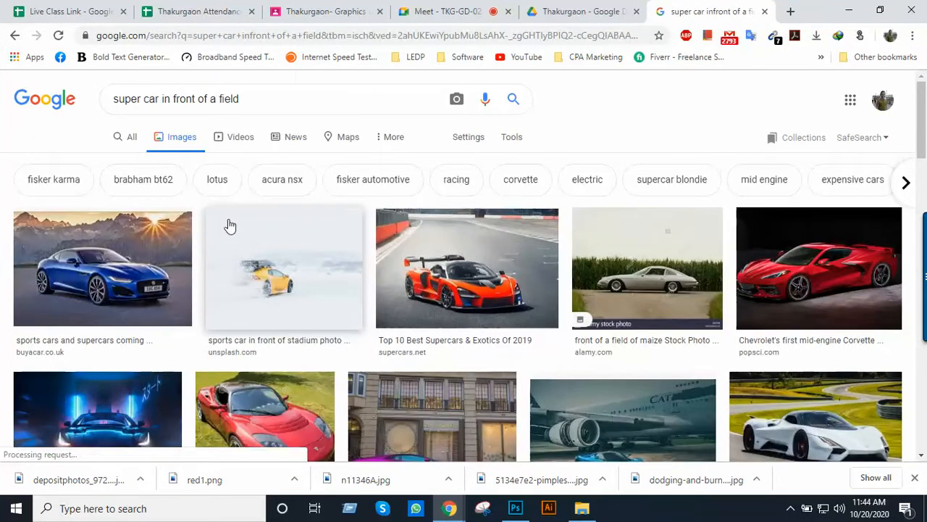
Browse the super car results and preview the white sports car on the racetrack from cars.usnews.com.
scroll(383, 235, down, 3)
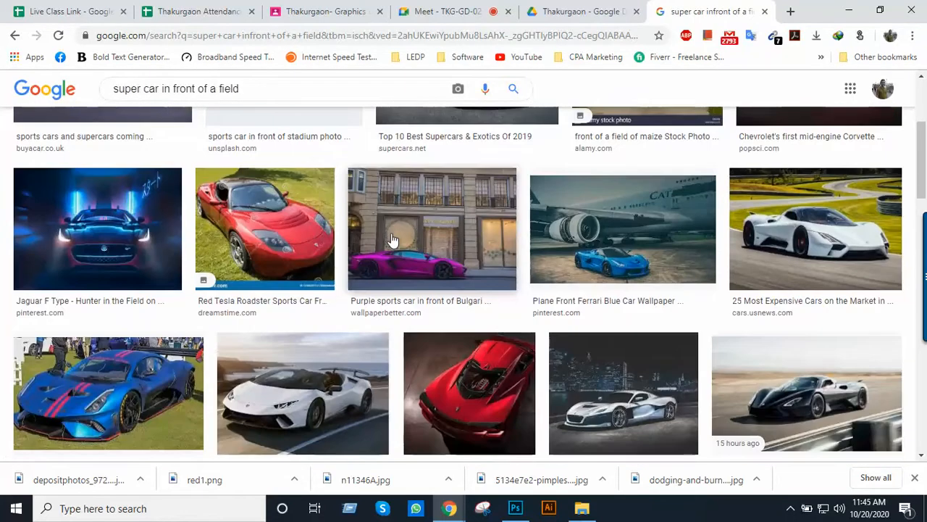
scroll(391, 240, down, 3)
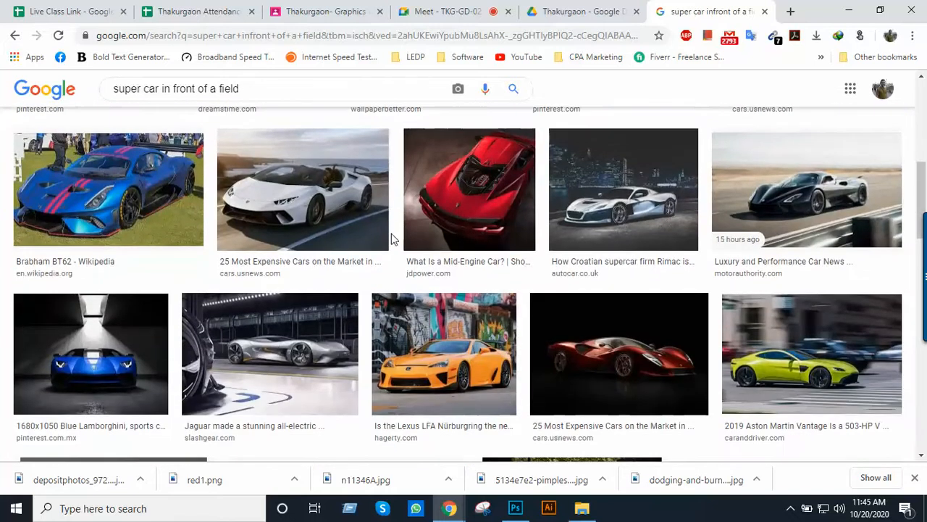
scroll(391, 240, up, 1)
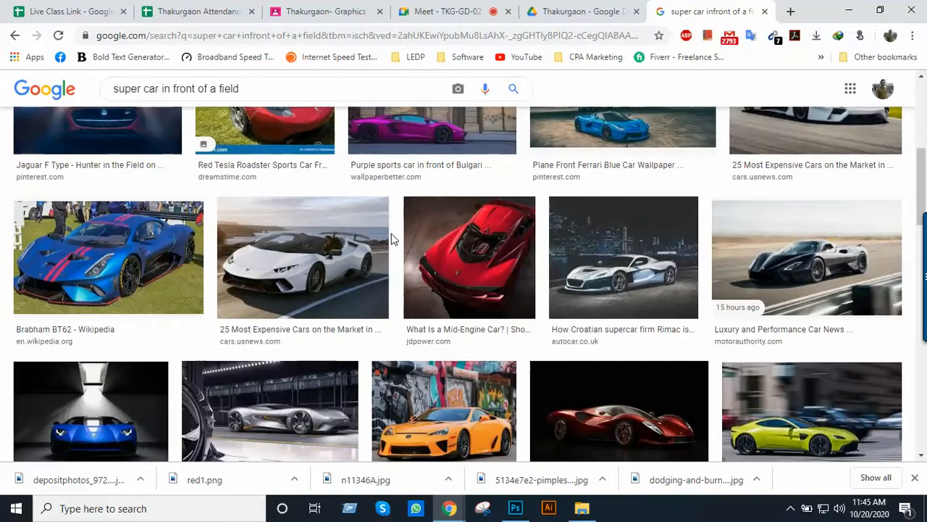
scroll(391, 239, down, 1)
scroll(391, 239, up, 3)
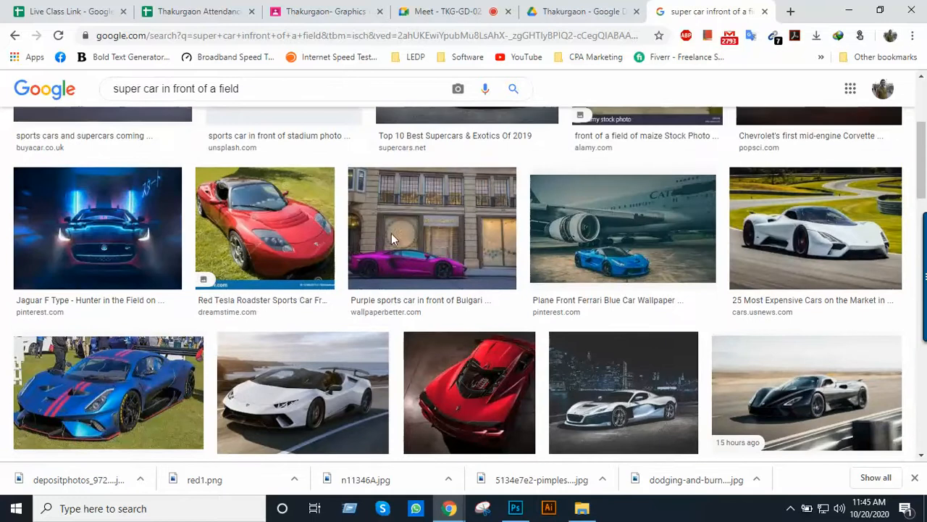
click(763, 255)
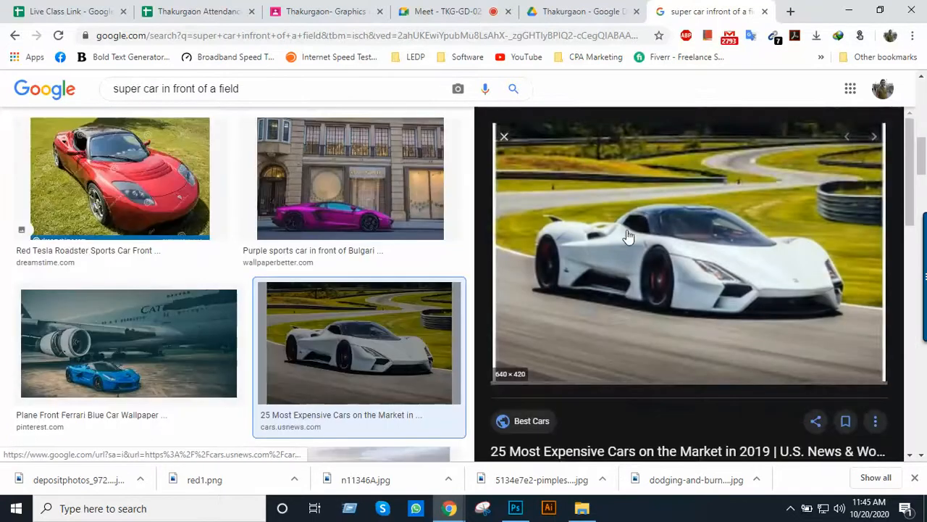
Preview the yellow sports car photo from Unsplash found among the white car's related images.
scroll(650, 268, down, 2)
scroll(650, 268, down, 3)
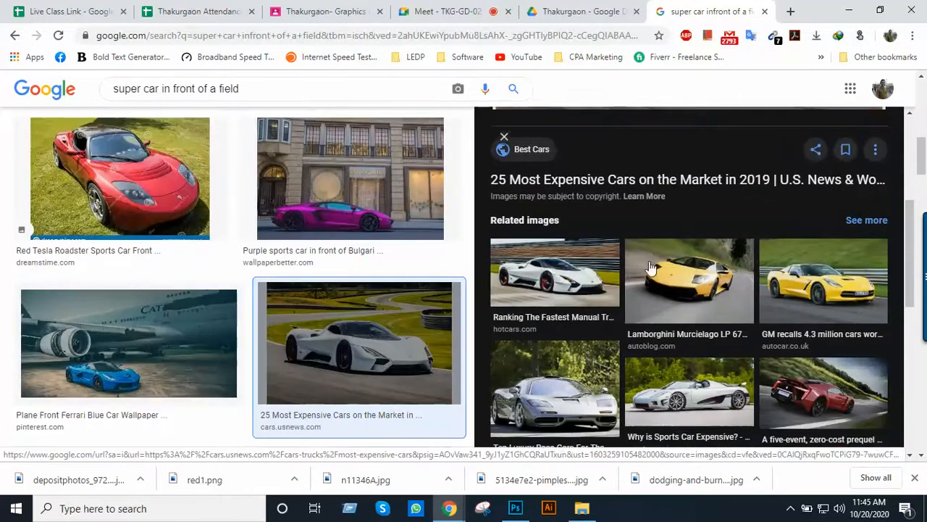
scroll(650, 268, down, 1)
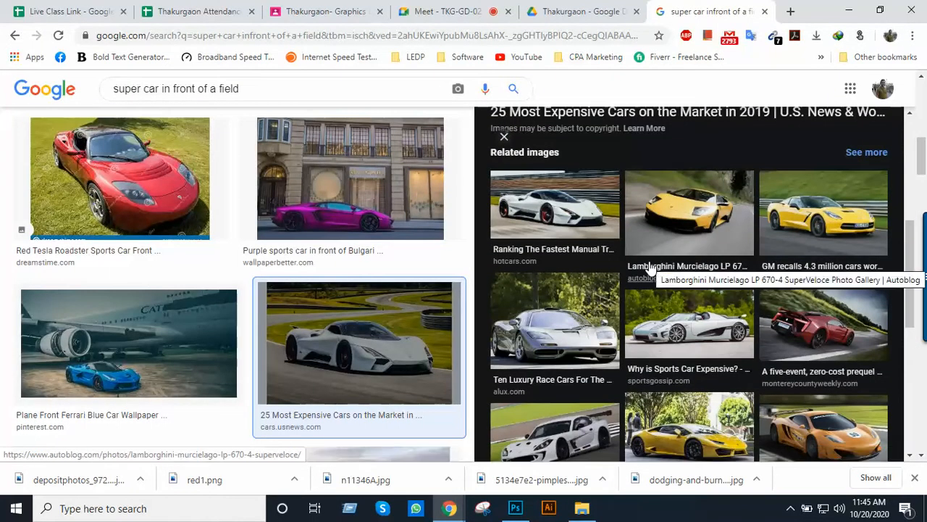
scroll(650, 268, down, 1)
scroll(656, 270, down, 3)
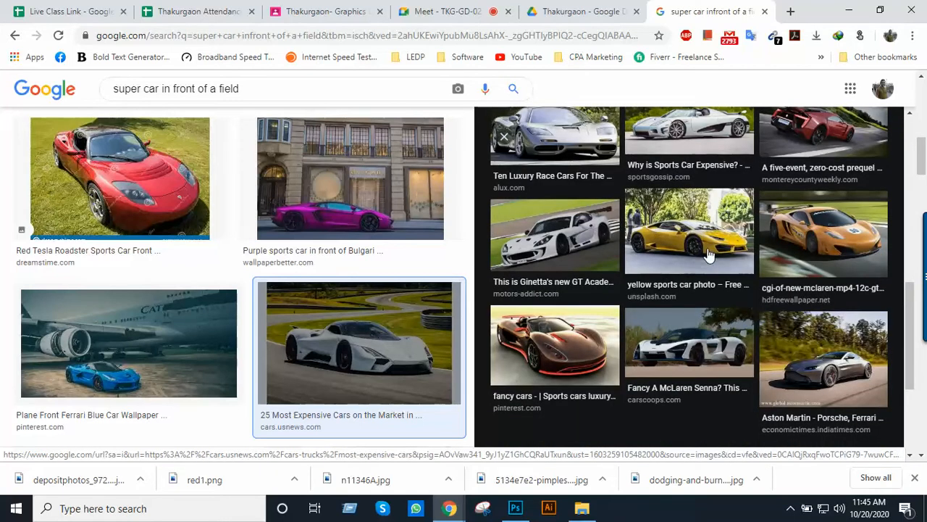
scroll(708, 255, down, 1)
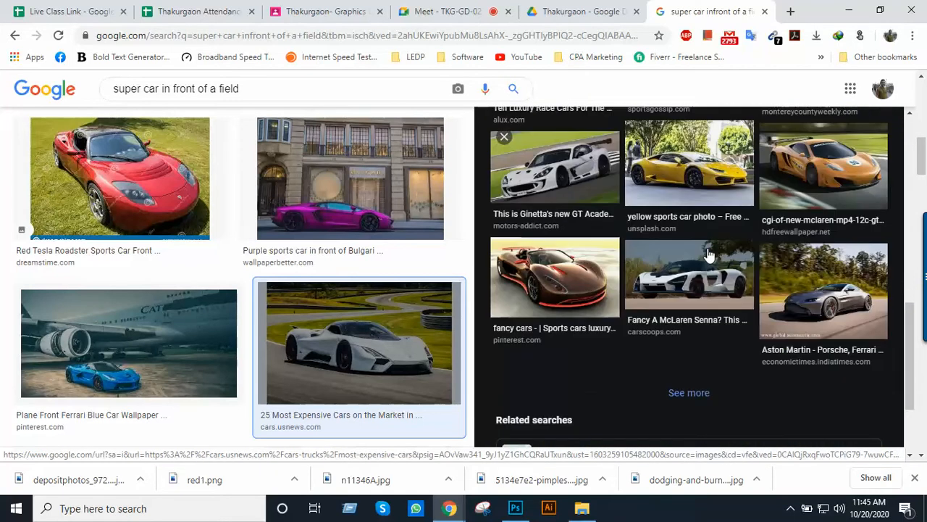
click(687, 165)
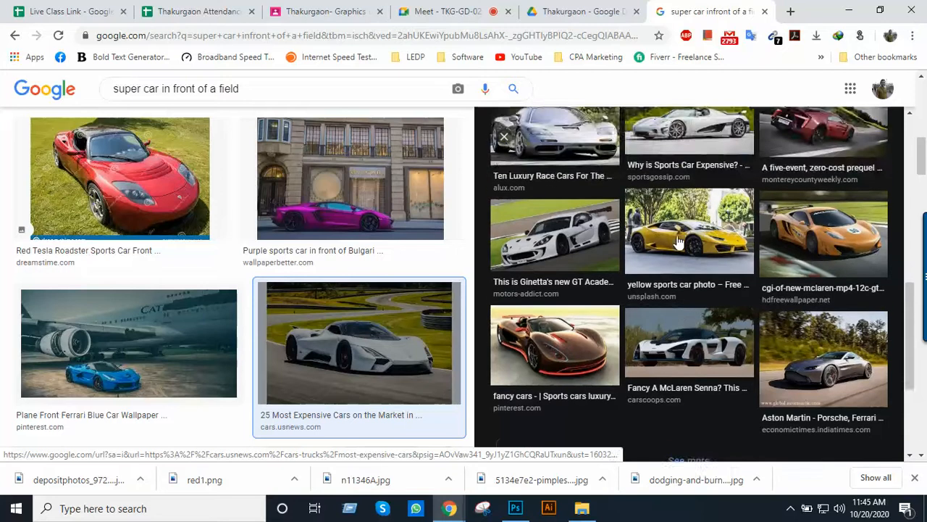
Examine the yellow sports car photo and look through its related images for alternatives.
scroll(679, 243, down, 1)
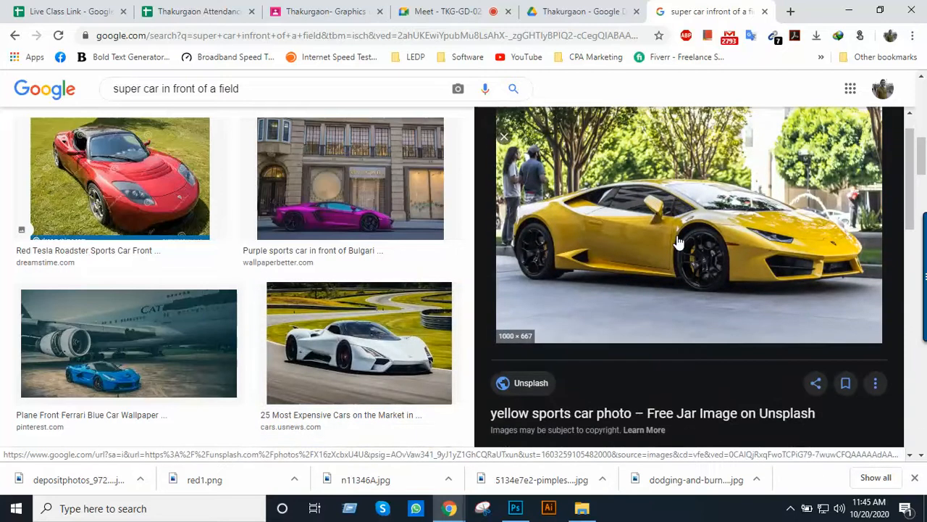
scroll(679, 243, down, 1)
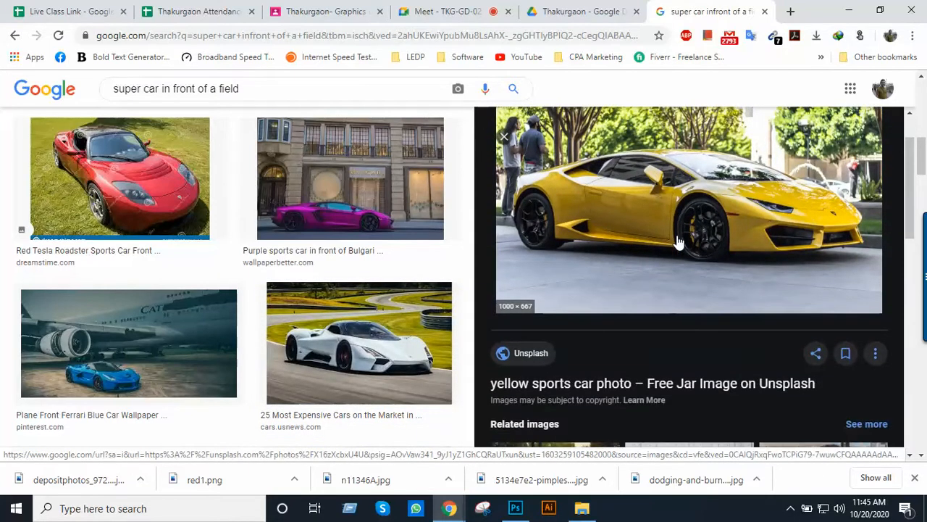
scroll(679, 243, down, 2)
scroll(679, 241, down, 2)
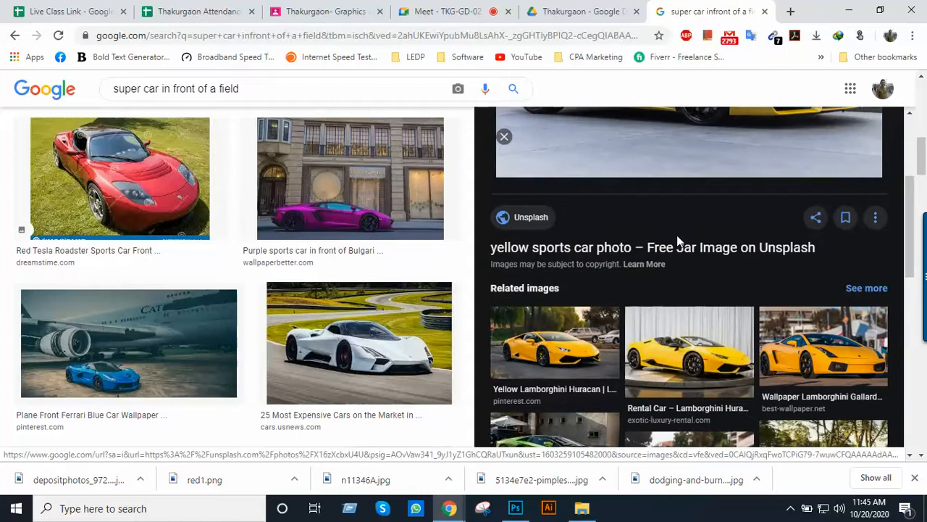
scroll(679, 242, down, 2)
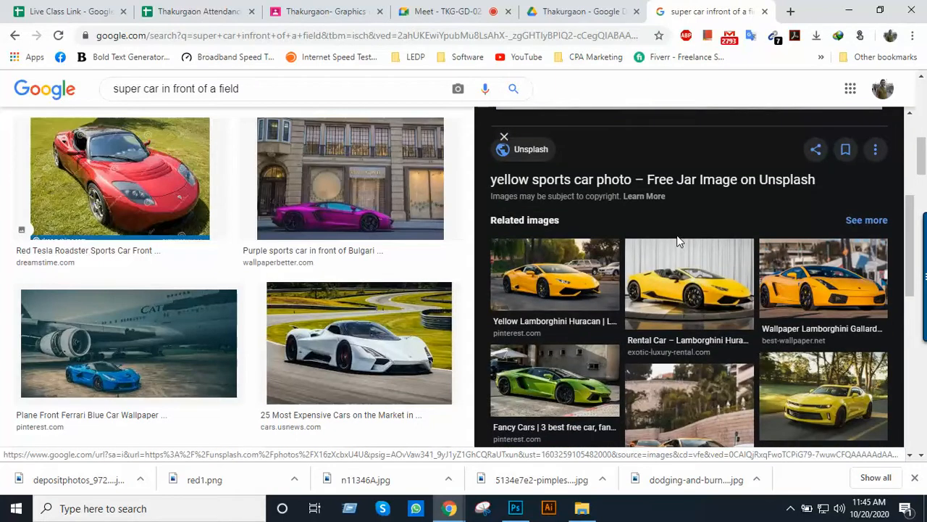
scroll(679, 241, down, 2)
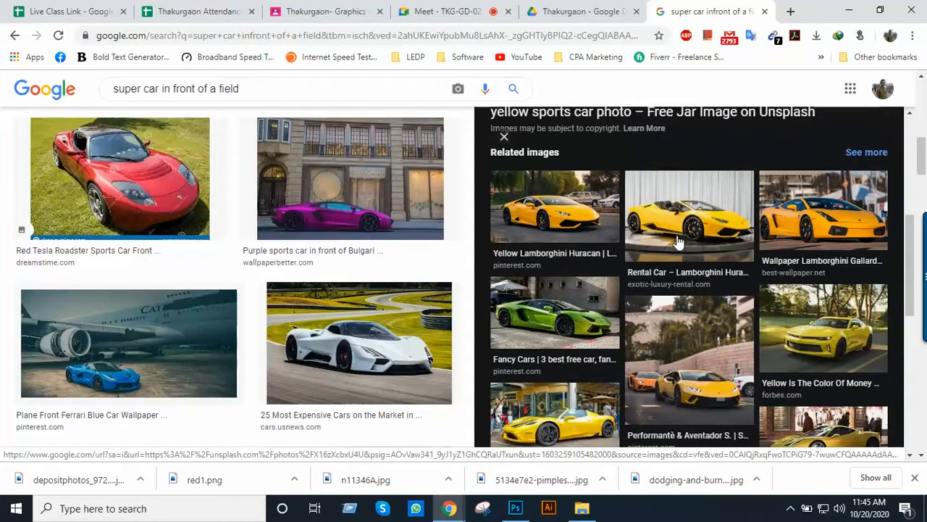
scroll(679, 241, down, 2)
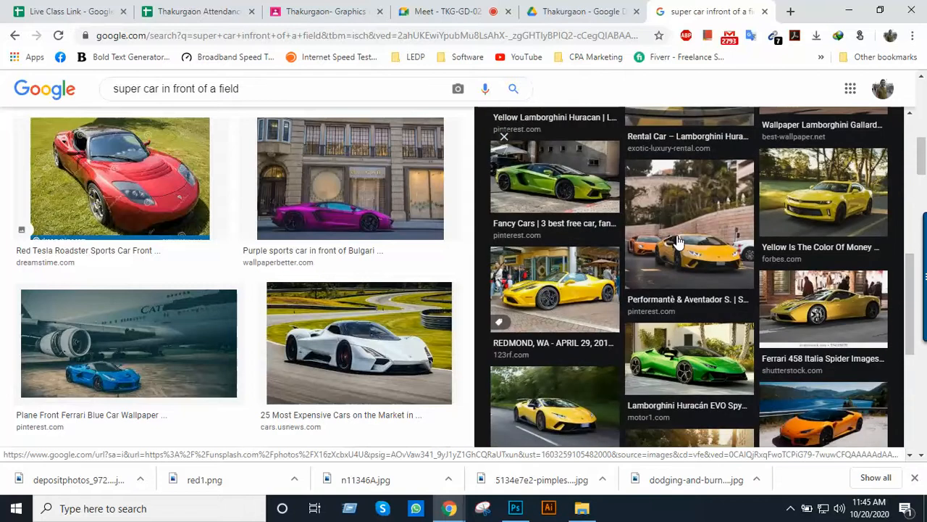
scroll(679, 241, down, 4)
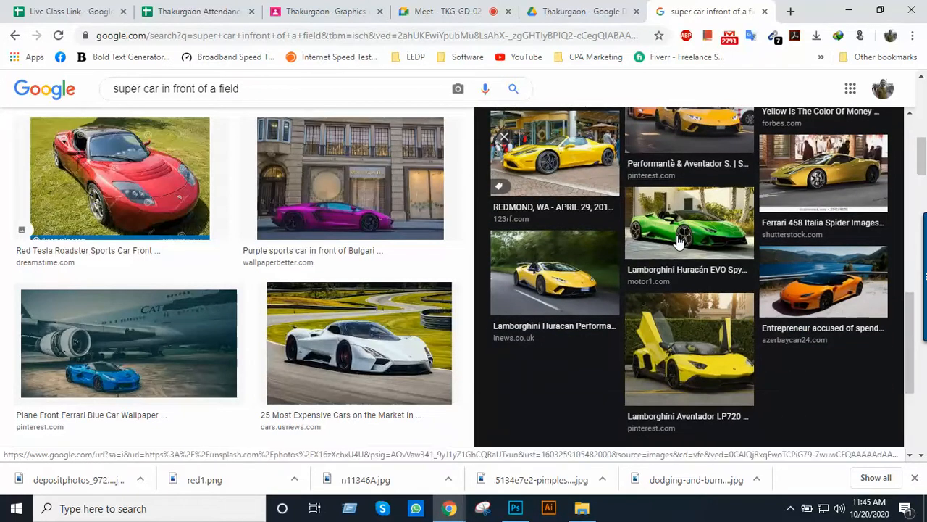
scroll(678, 241, up, 8)
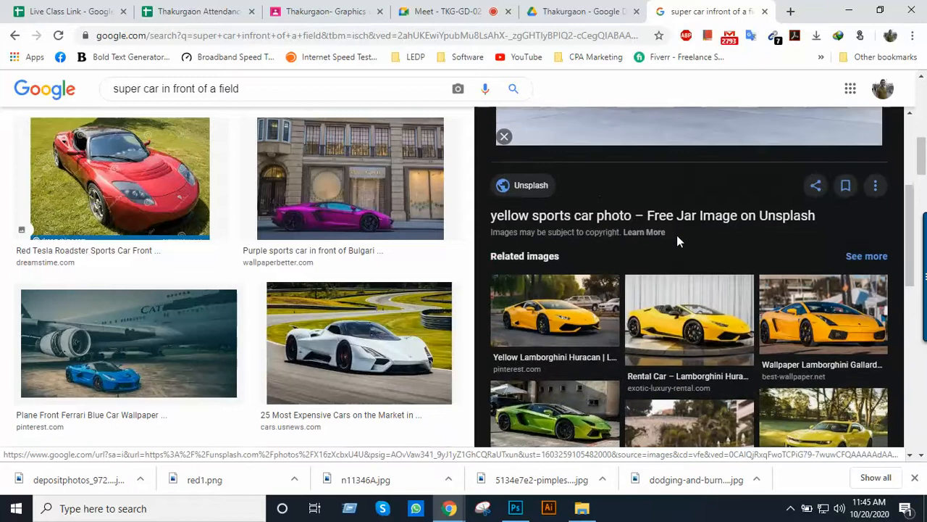
scroll(677, 235, up, 4)
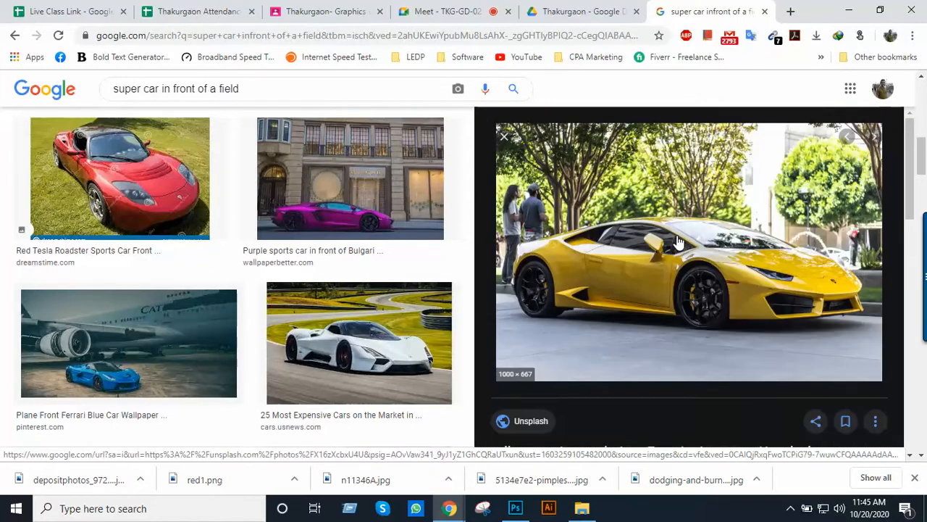
right_click(679, 242)
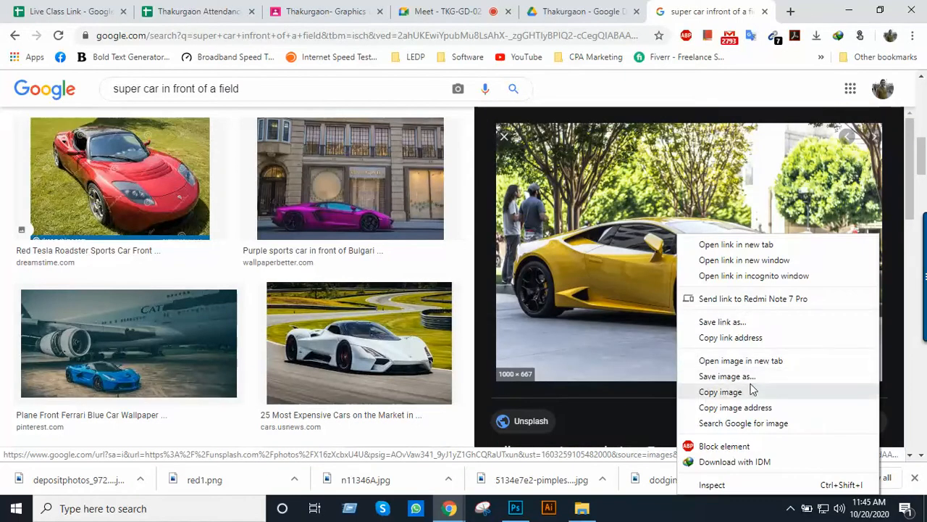
click(729, 382)
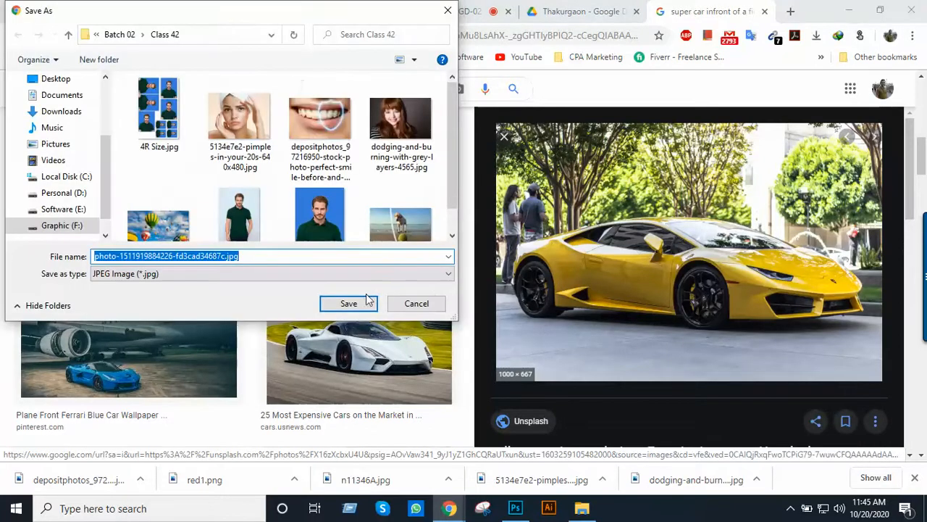
click(368, 302)
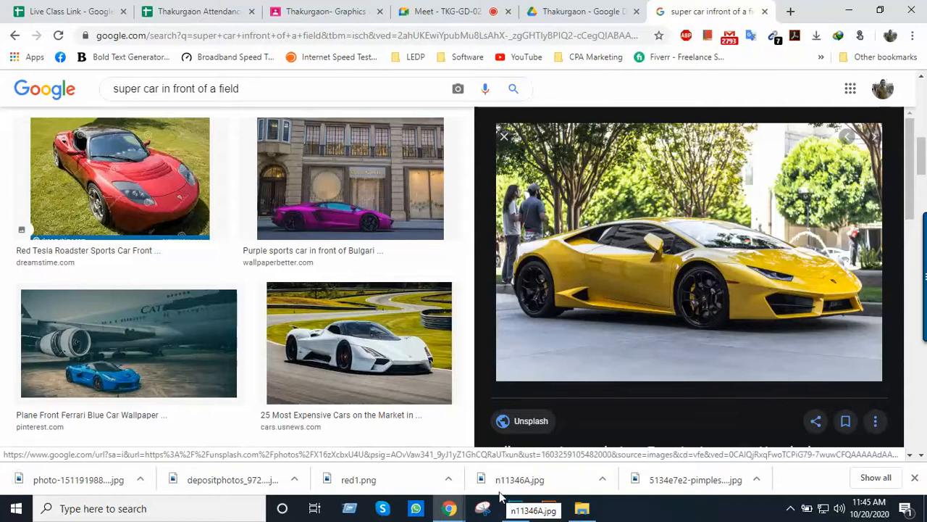
click(582, 508)
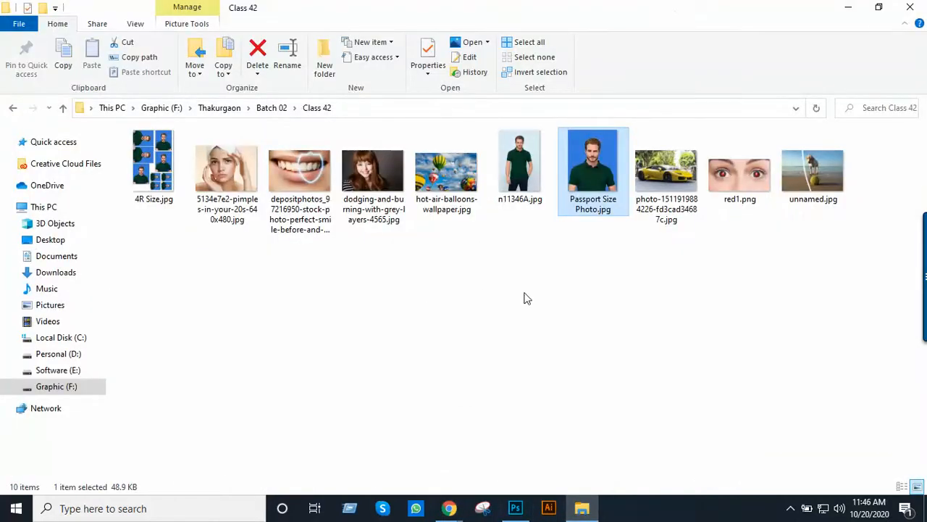
drag(673, 175, 300, 56)
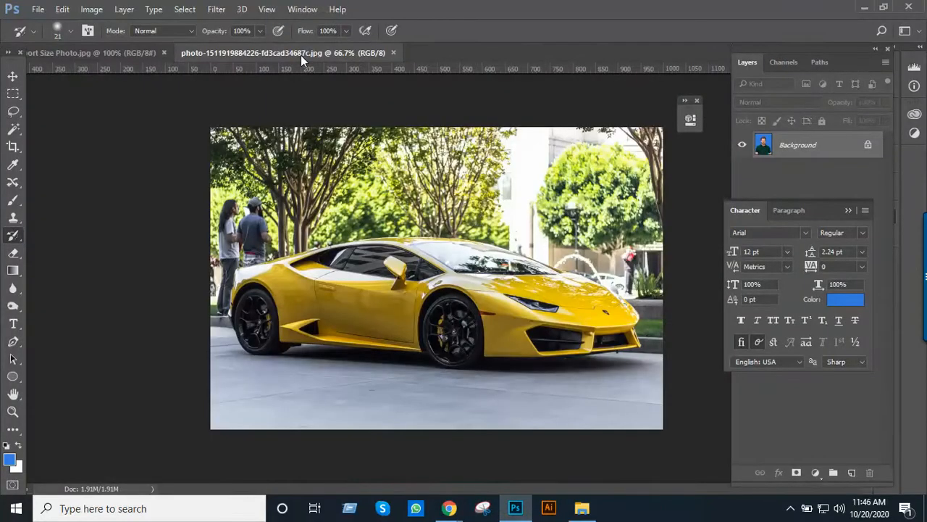
Convert the yellow sports car photo to Grayscale mode, discarding its color information.
click(92, 10)
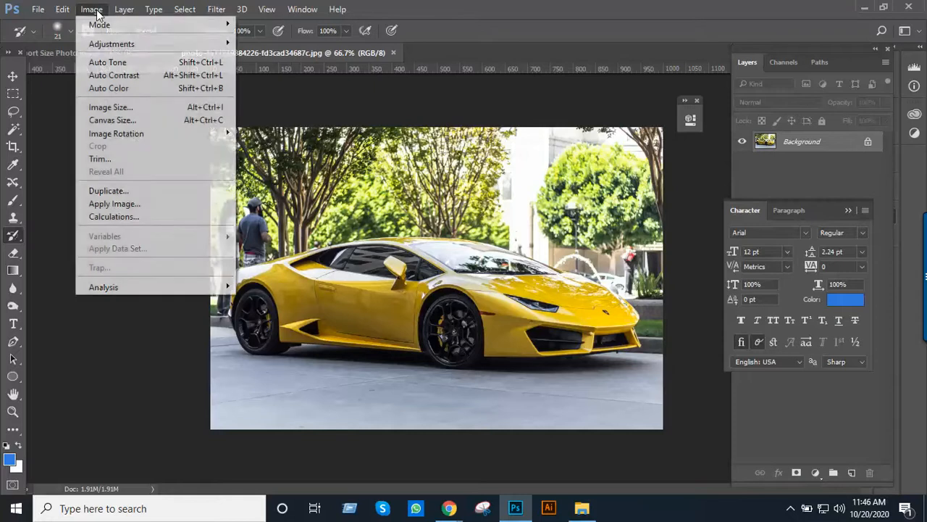
mouse_move(100, 26)
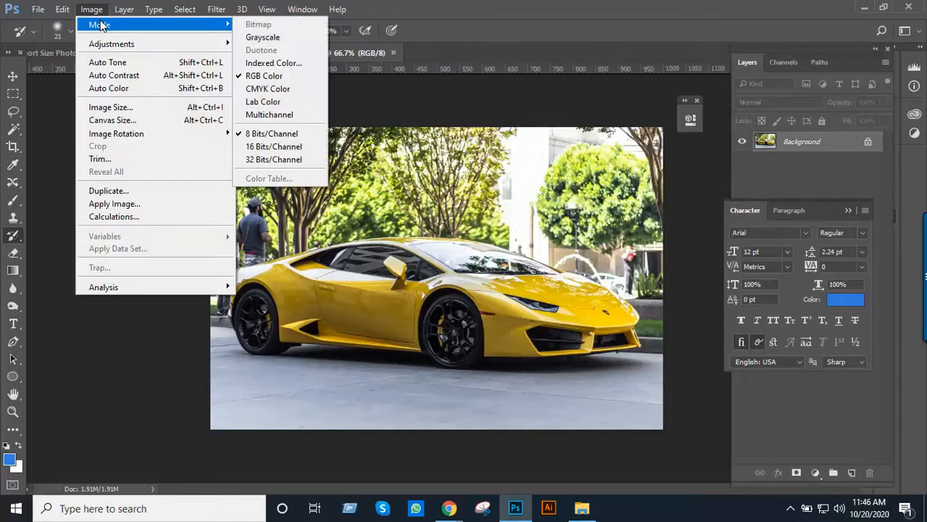
click(264, 37)
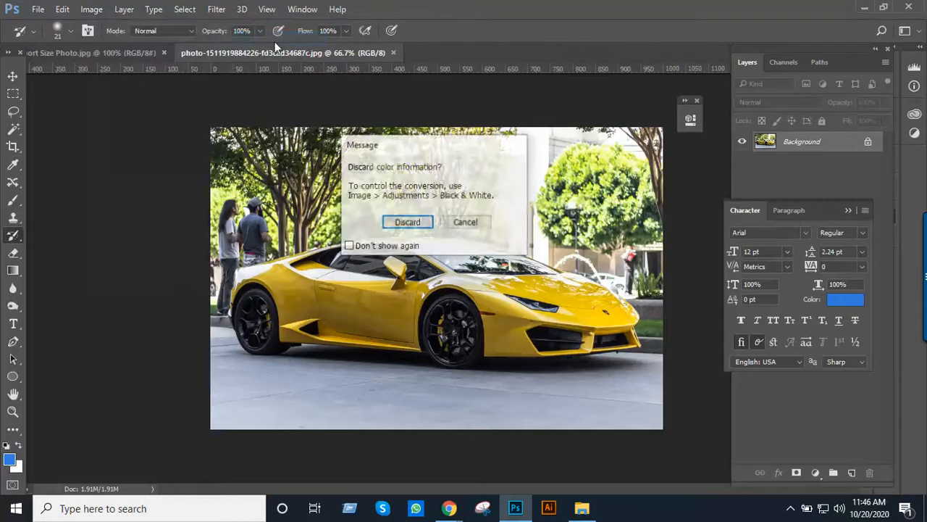
click(400, 226)
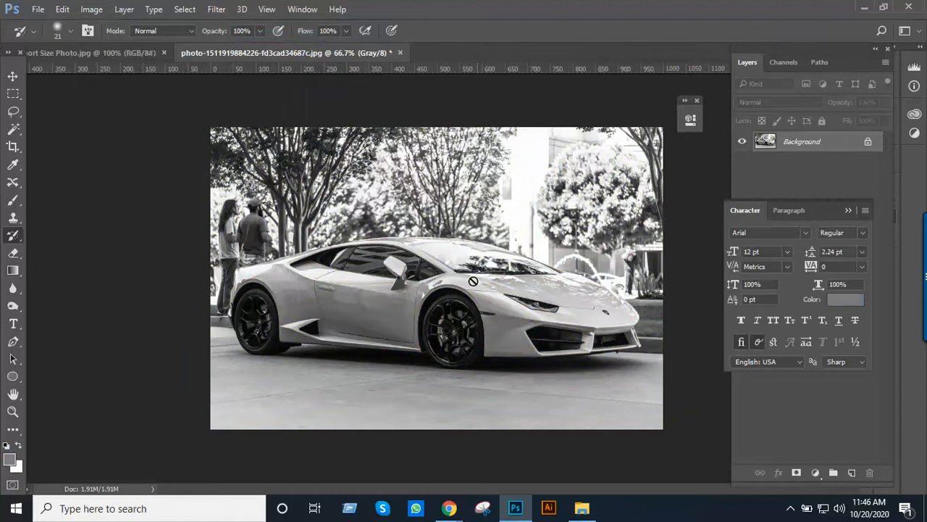
Unlock the grayscale background, try adding an empty layer above it, and undo these changes back to the color photo.
click(868, 142)
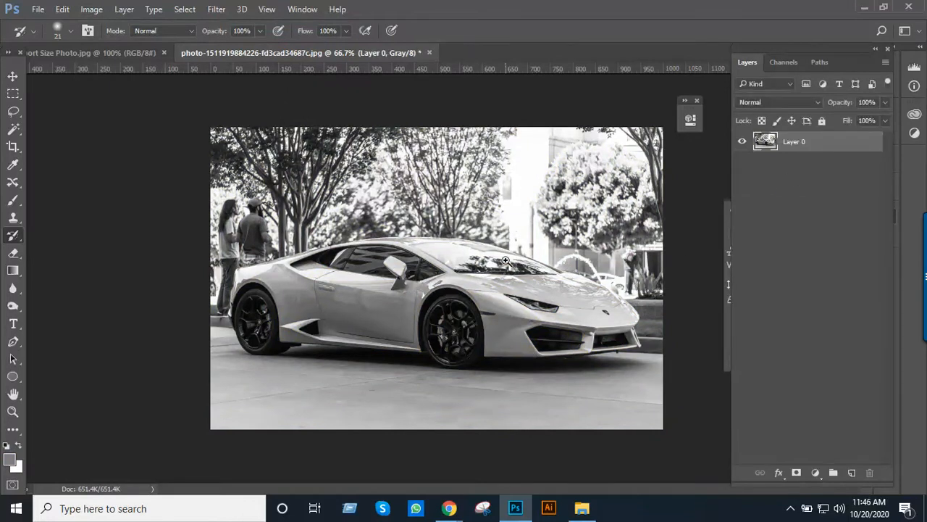
key(ctrl+plus)
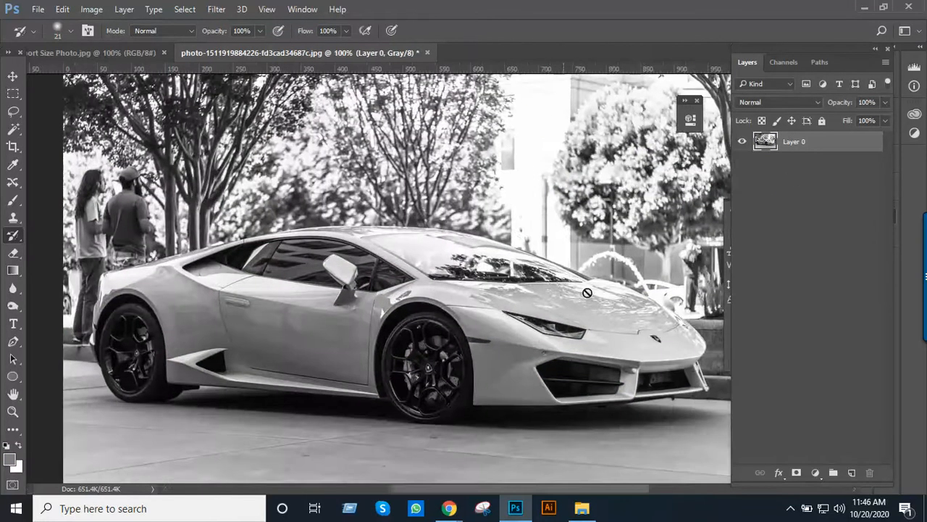
click(851, 472)
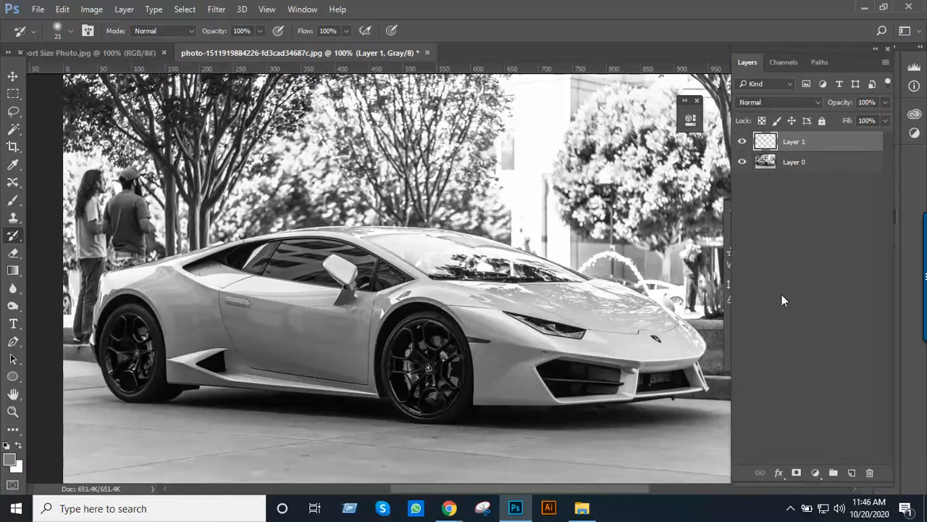
click(776, 162)
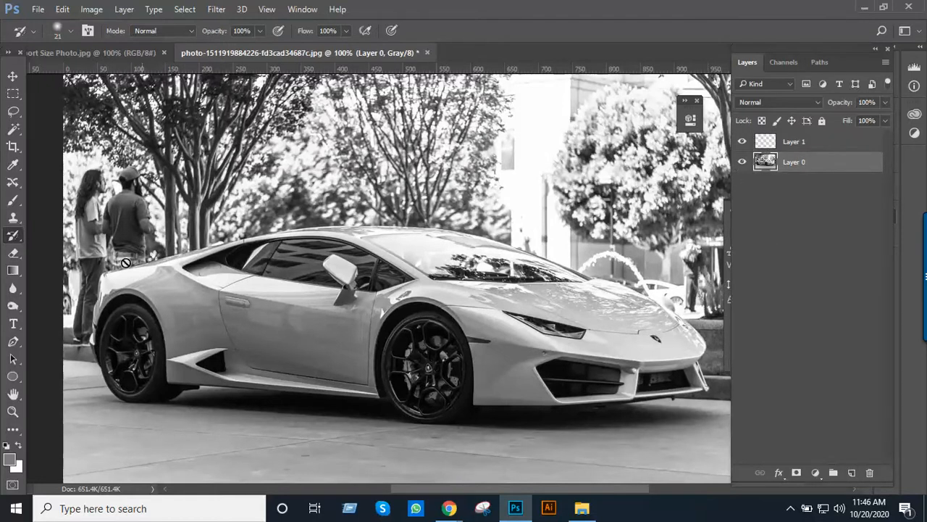
key(ctrl+shift+e)
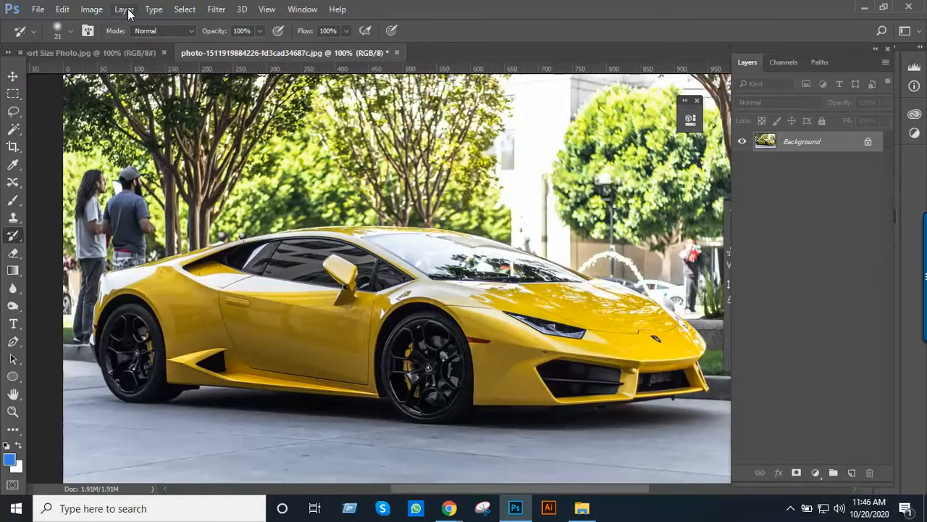
click(91, 9)
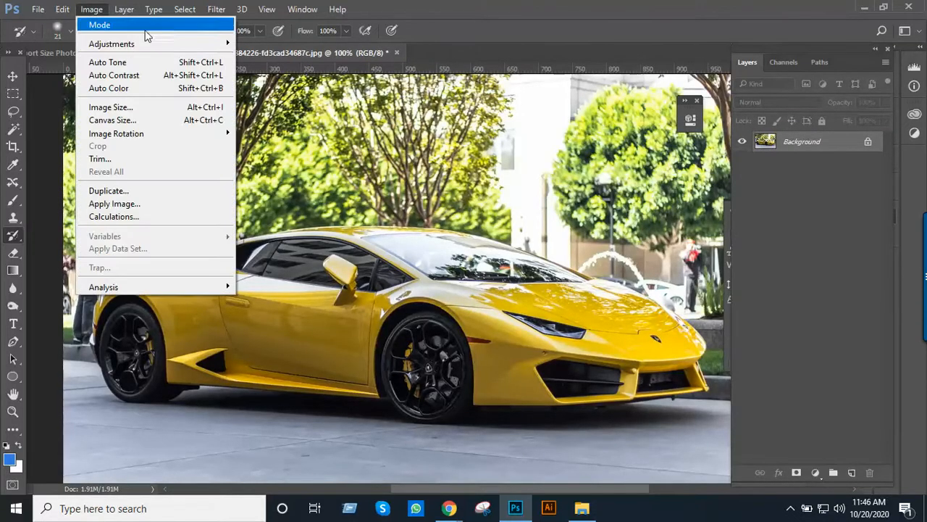
mouse_move(148, 27)
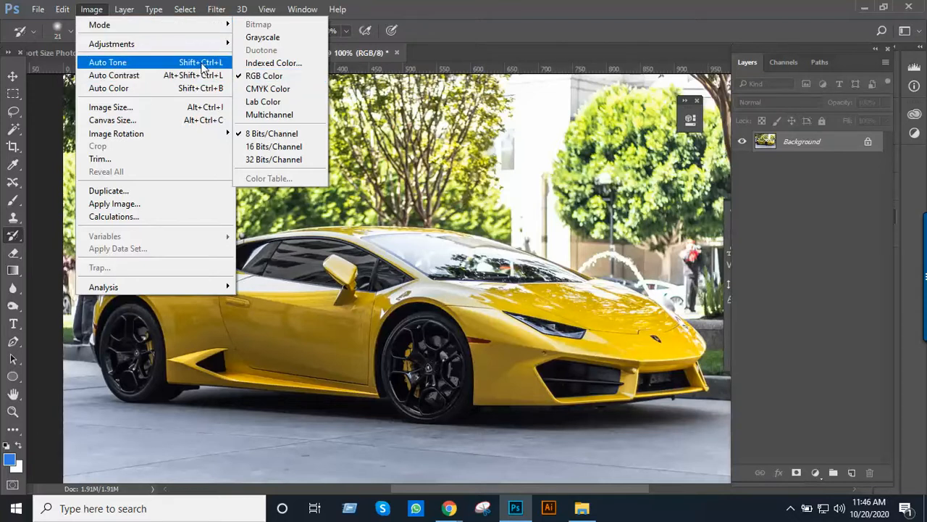
mouse_move(195, 48)
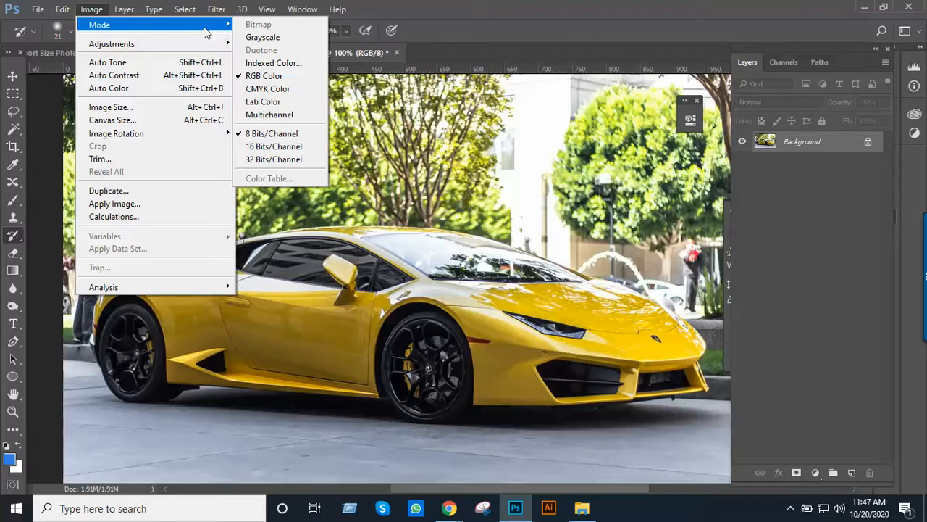
click(528, 241)
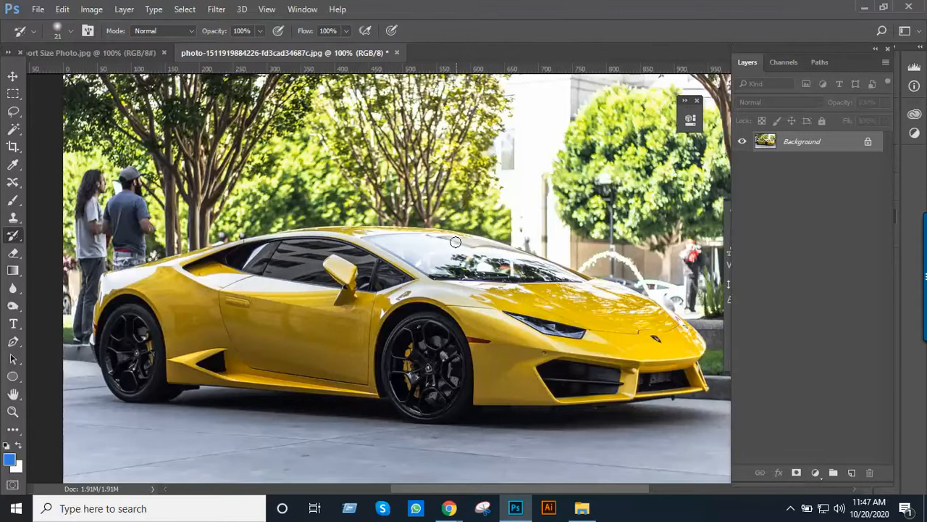
mouse_move(450, 507)
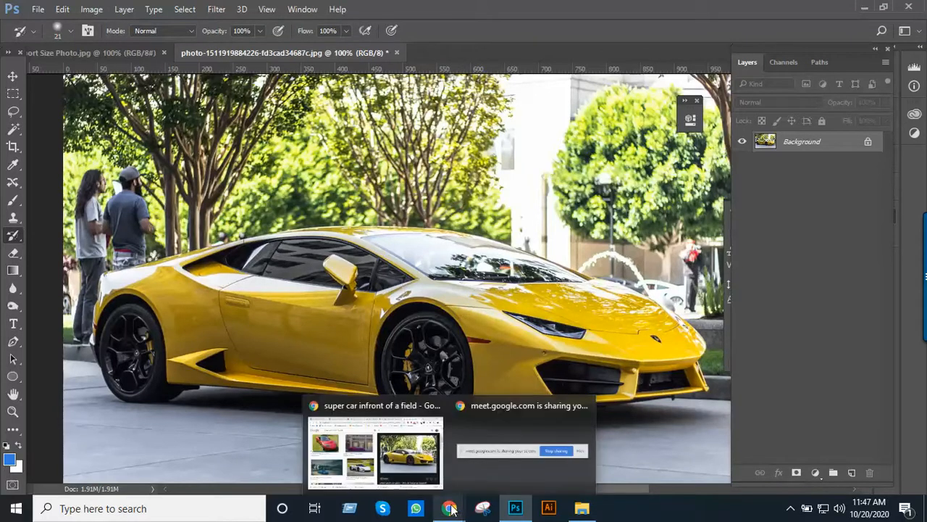
click(446, 468)
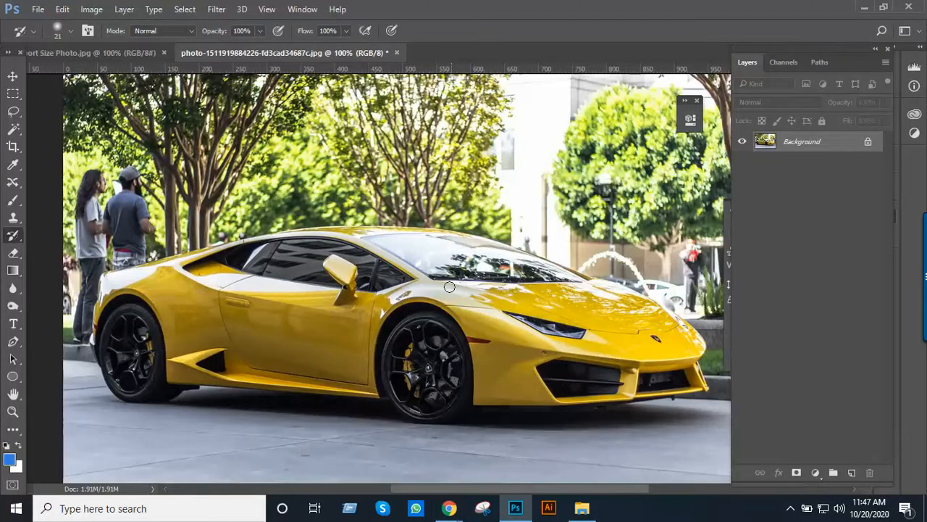
scroll(556, 292, down, 1)
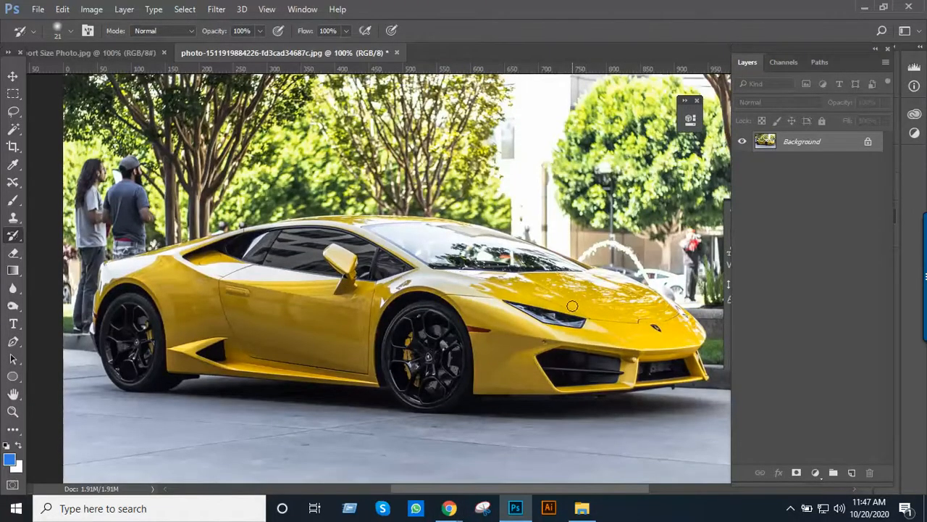
scroll(573, 306, up, 3)
scroll(568, 305, down, 2)
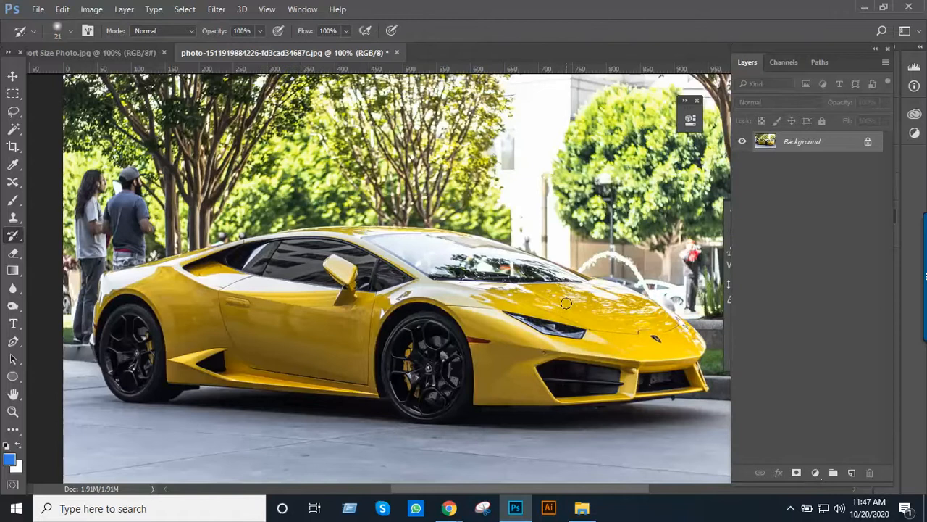
Unlock the car photo's background layer and convert the image to Grayscale, discarding the color information.
scroll(566, 303, down, 1)
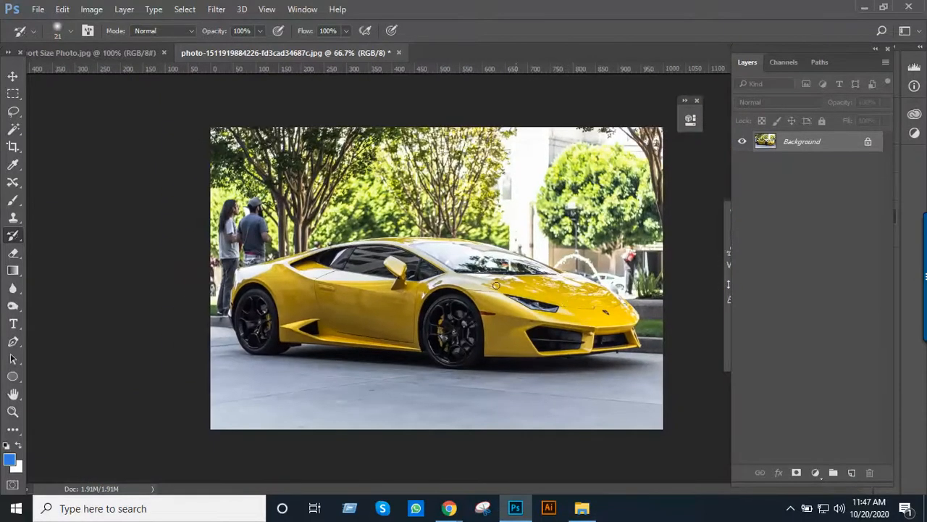
click(871, 141)
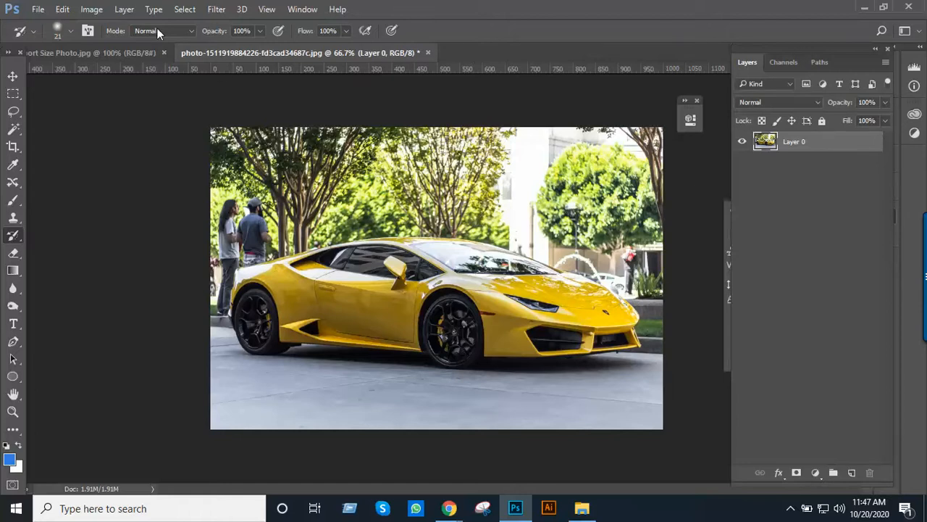
click(91, 10)
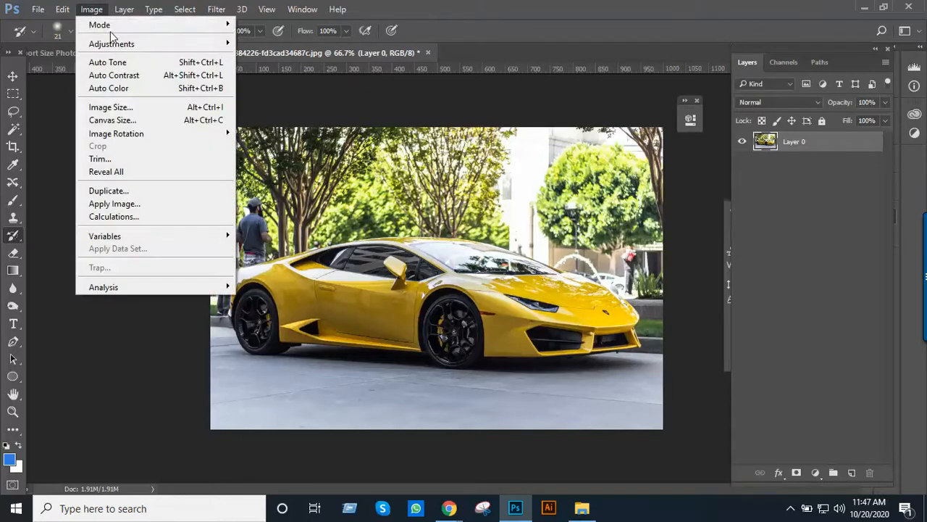
mouse_move(117, 29)
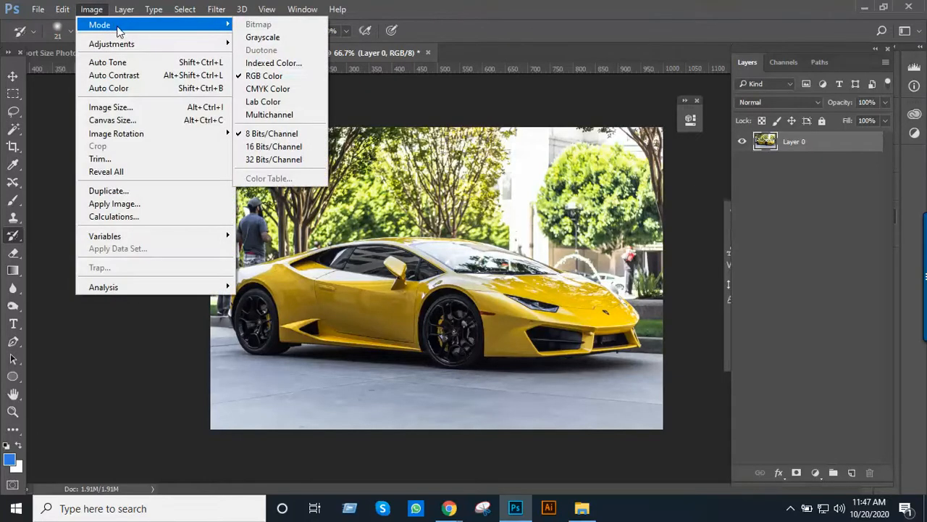
click(262, 39)
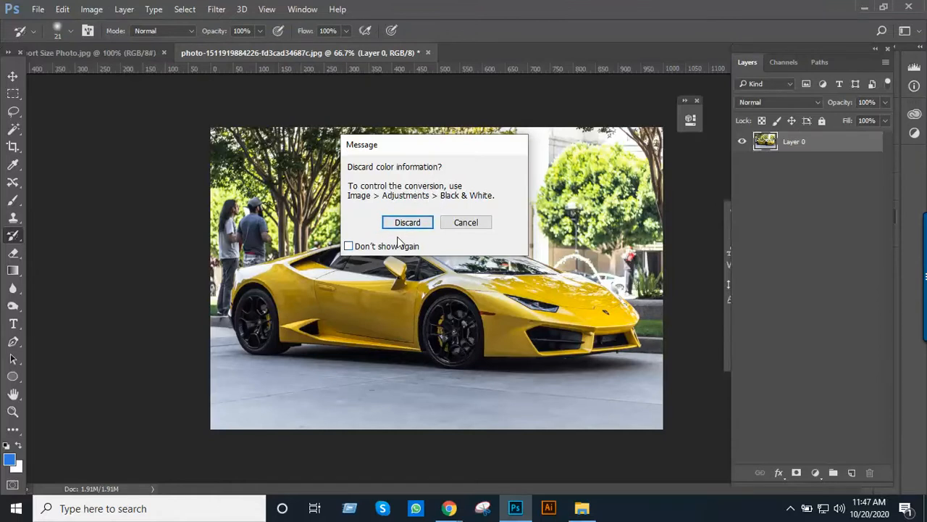
click(407, 222)
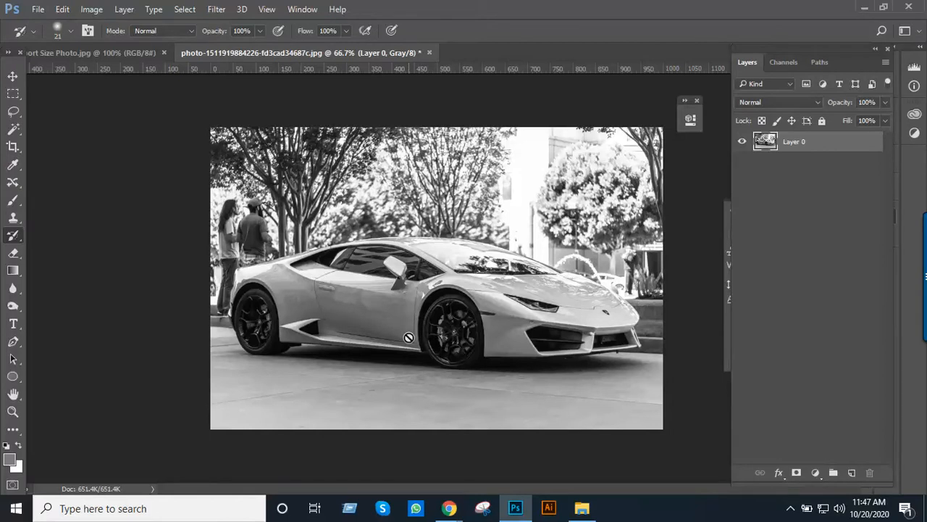
Save the grayscale car as a JPEG named 11111 in the Class 42 folder, with quality 8 and Progressive format.
click(35, 10)
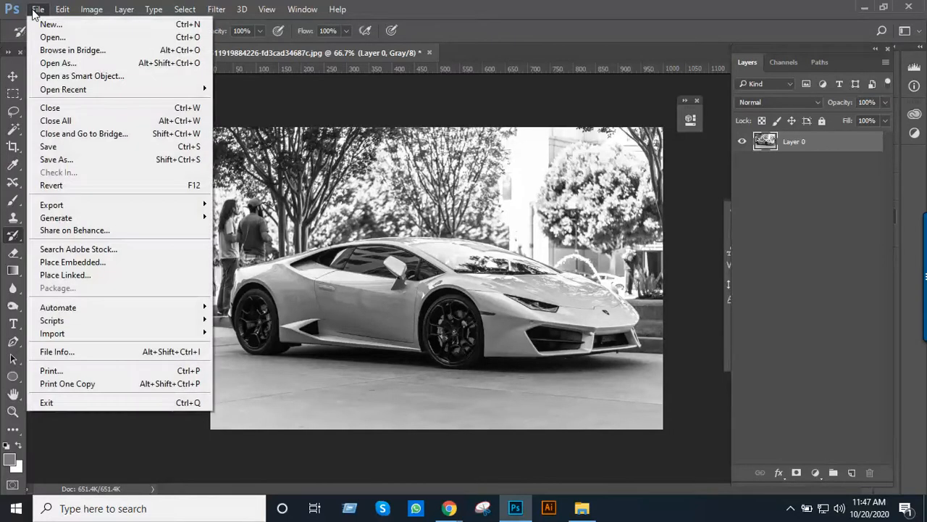
click(100, 165)
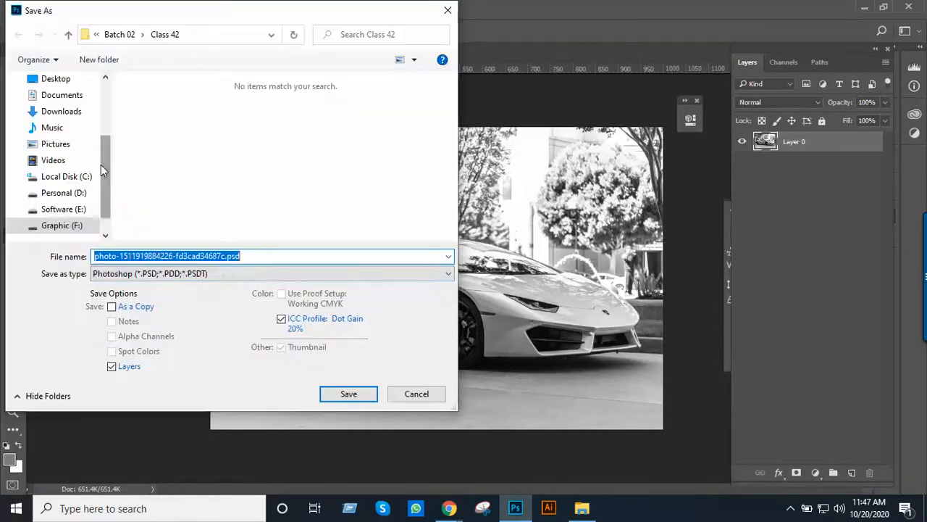
click(207, 274)
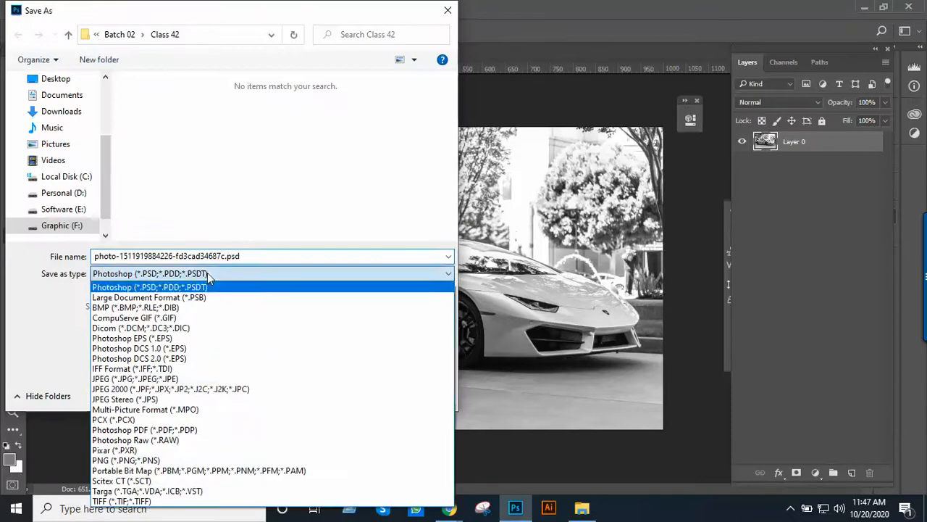
click(187, 379)
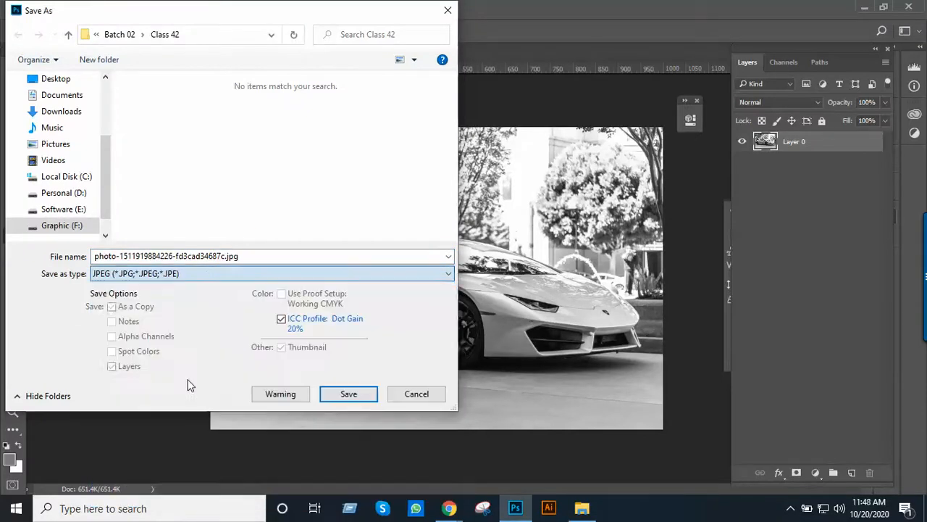
double_click(253, 256)
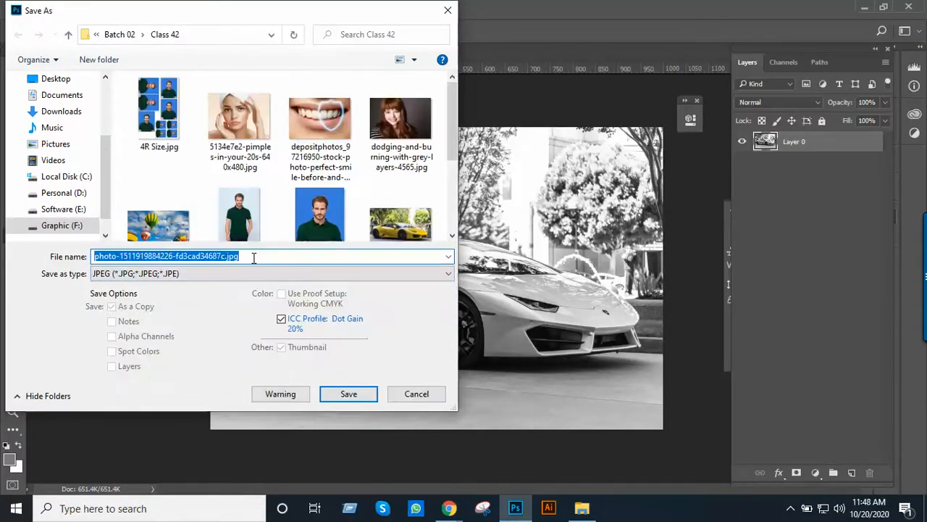
text(11111)
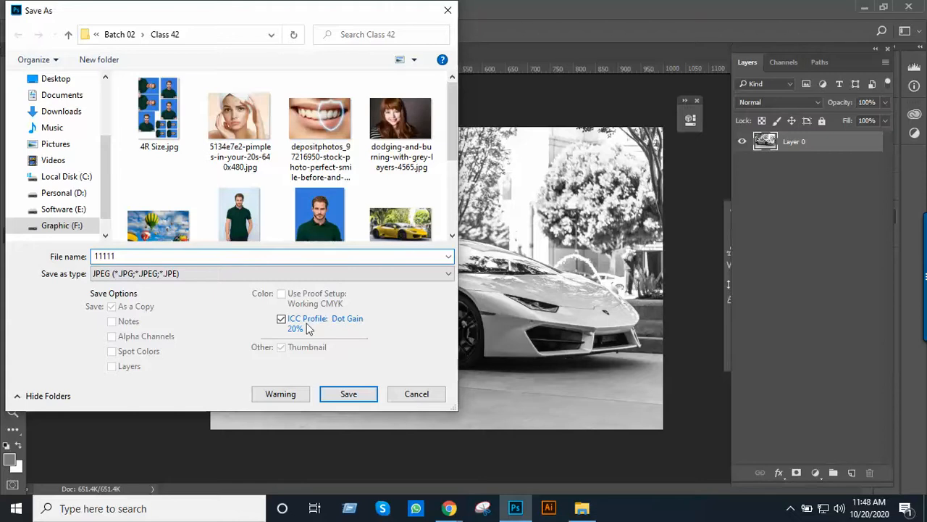
click(351, 394)
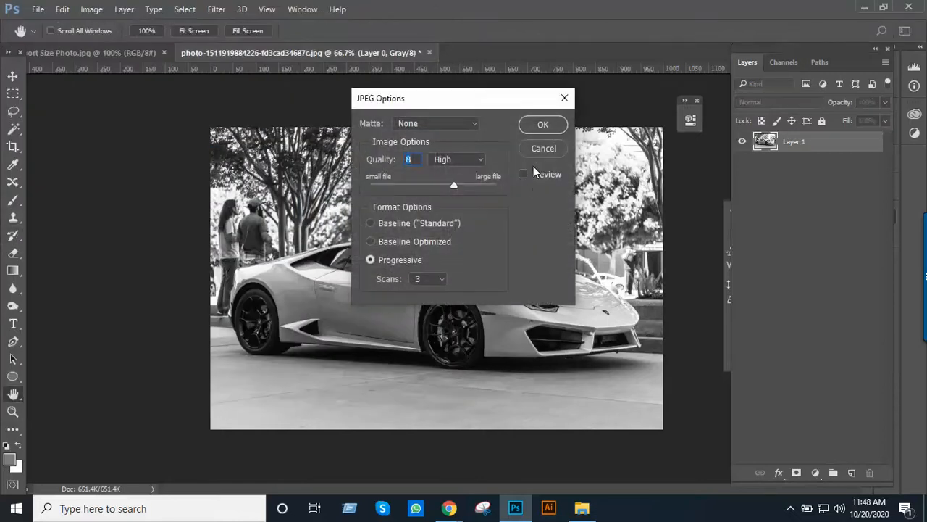
click(543, 128)
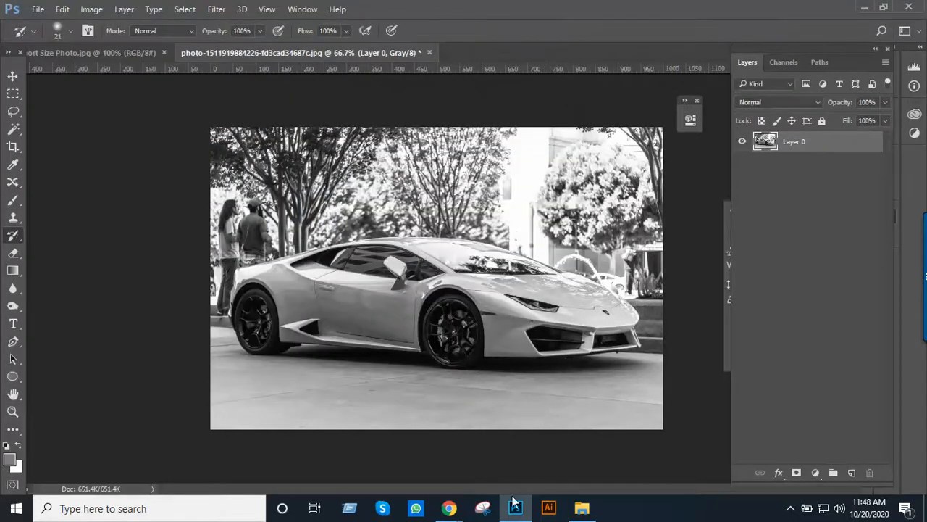
View the saved 11111.jpg from the Class 42 folder in the photo viewer and close it.
click(582, 508)
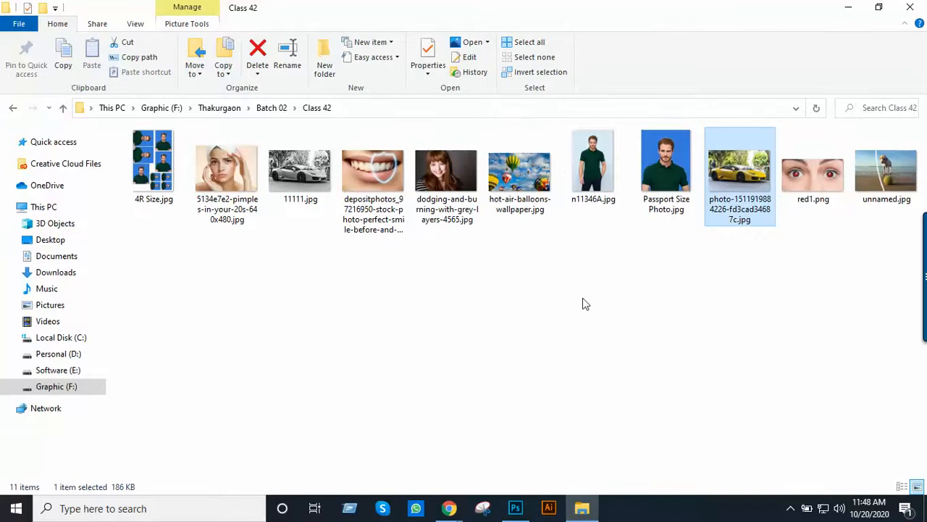
click(308, 178)
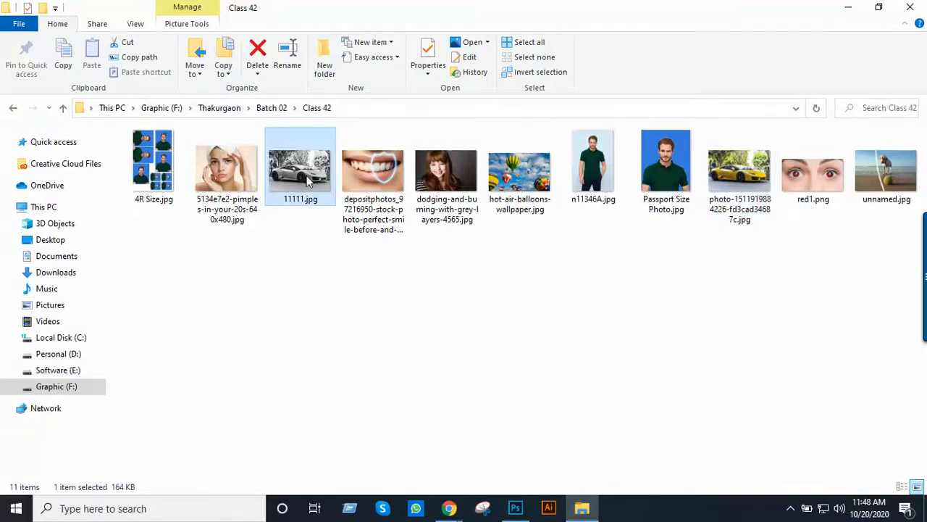
double_click(306, 176)
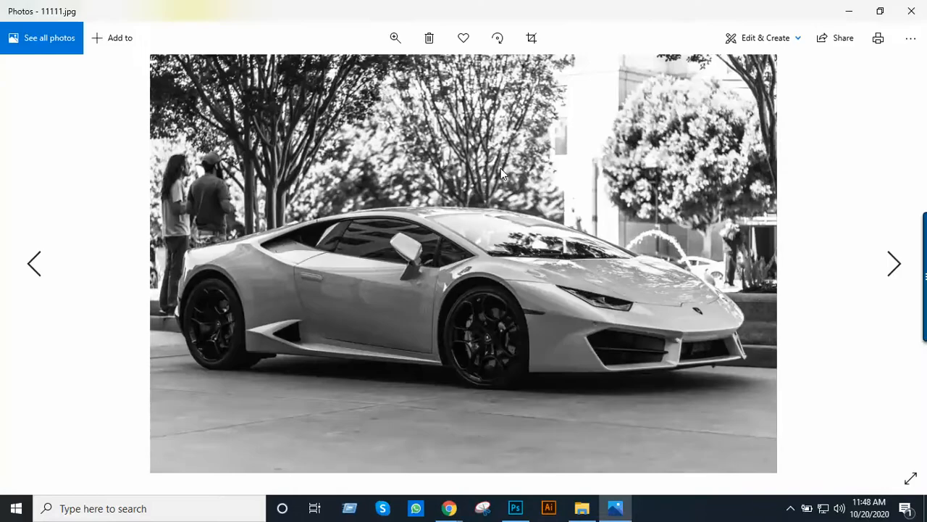
click(912, 10)
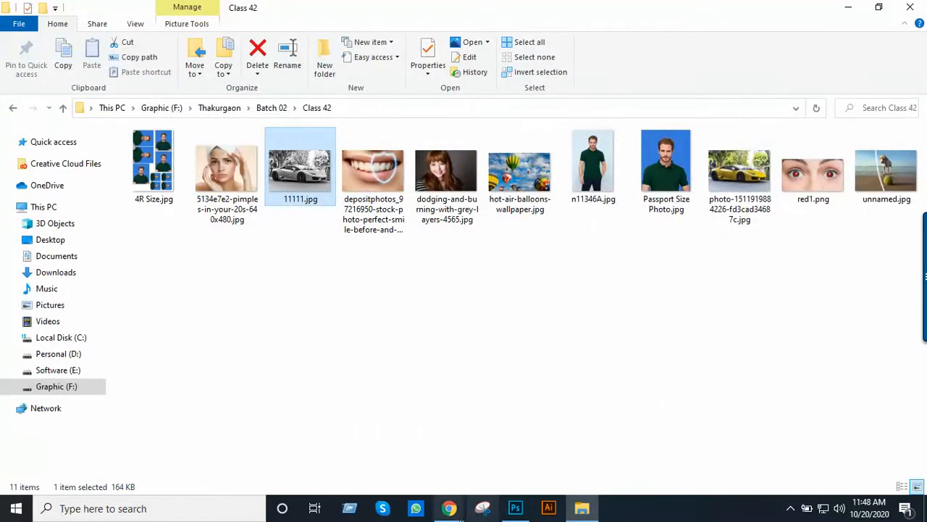
View the original yellow sports car image in the Chrome search results and return to Photoshop.
mouse_move(451, 512)
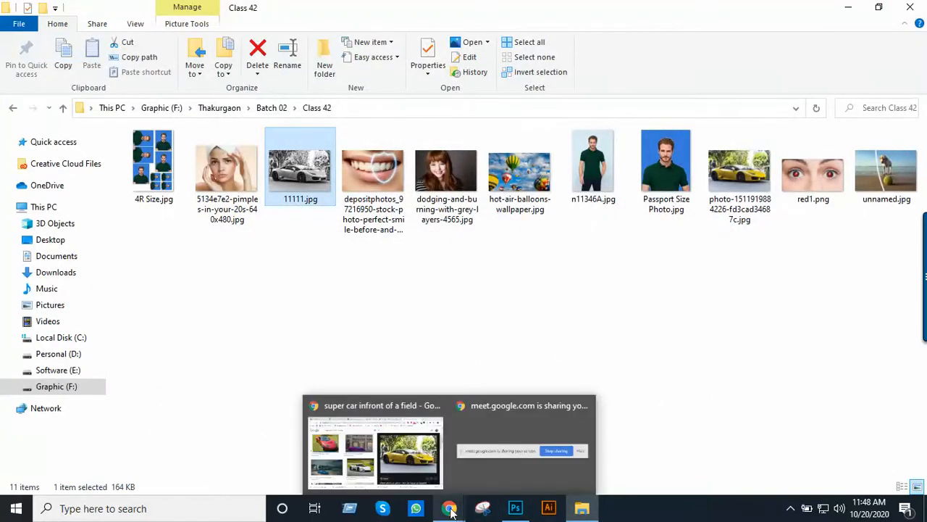
click(423, 456)
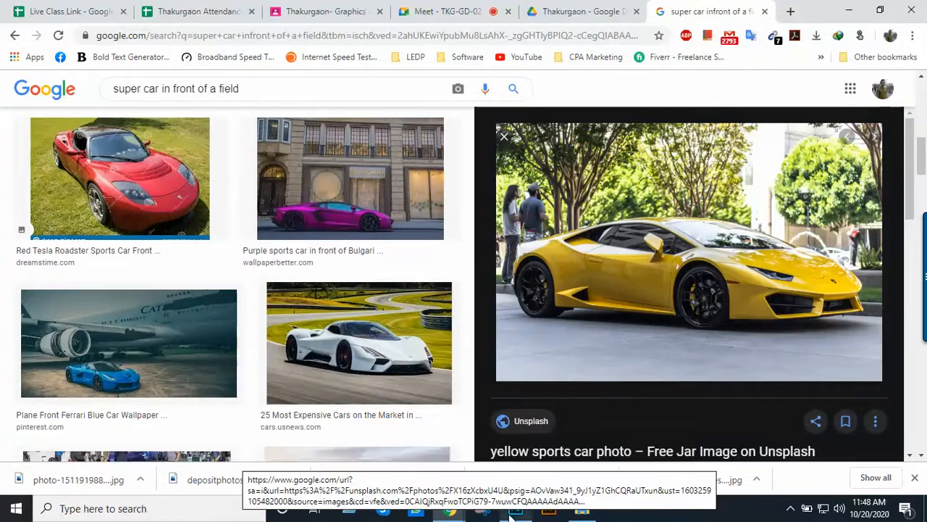
key(alt+Tab)
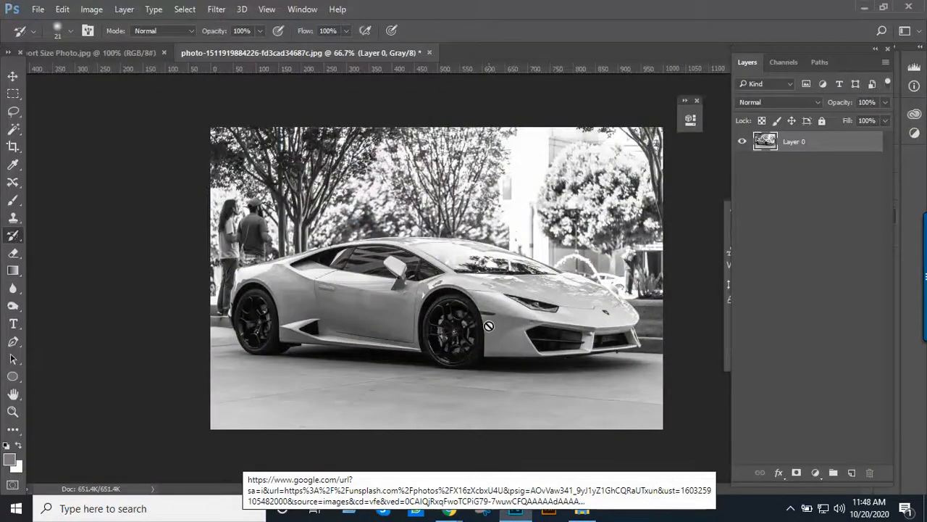
Undo the Grayscale conversion and apply a Black & White adjustment with the Default preset to the car layer.
key(ctrl+z)
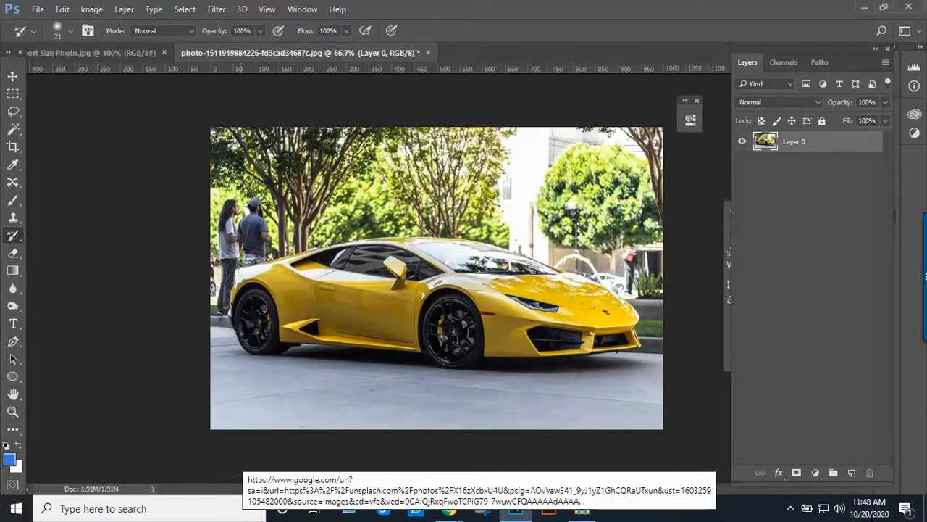
click(91, 10)
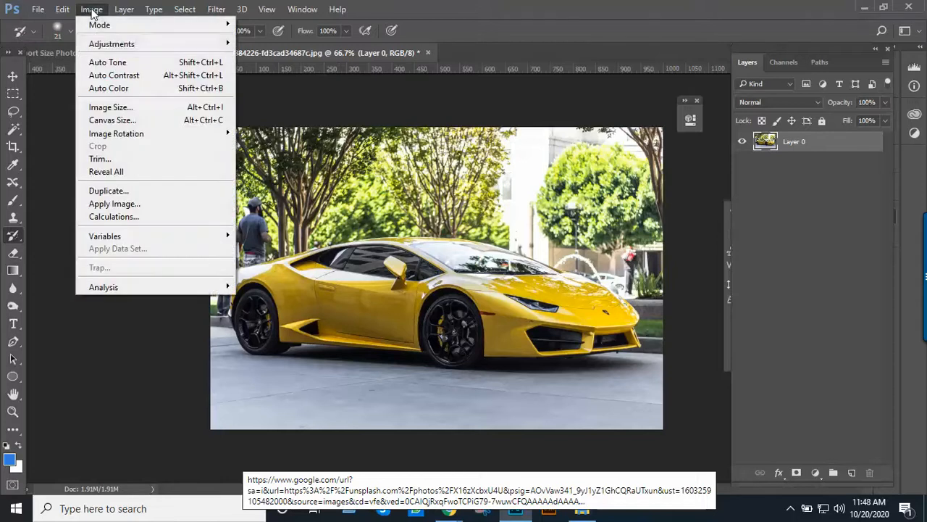
mouse_move(143, 48)
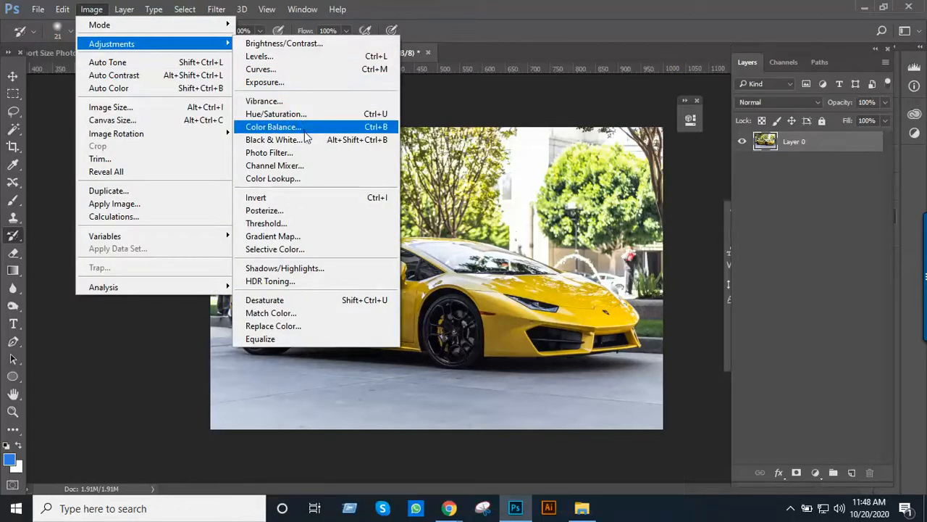
click(531, 106)
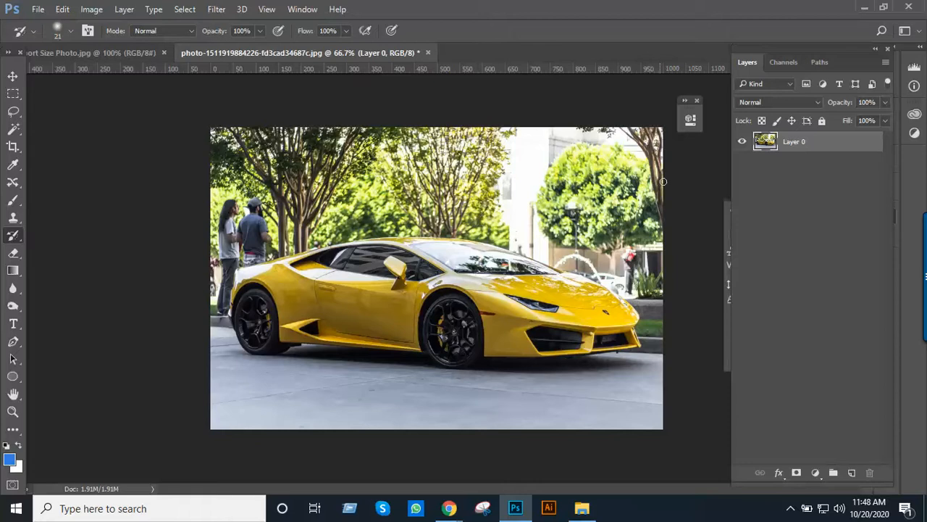
click(99, 13)
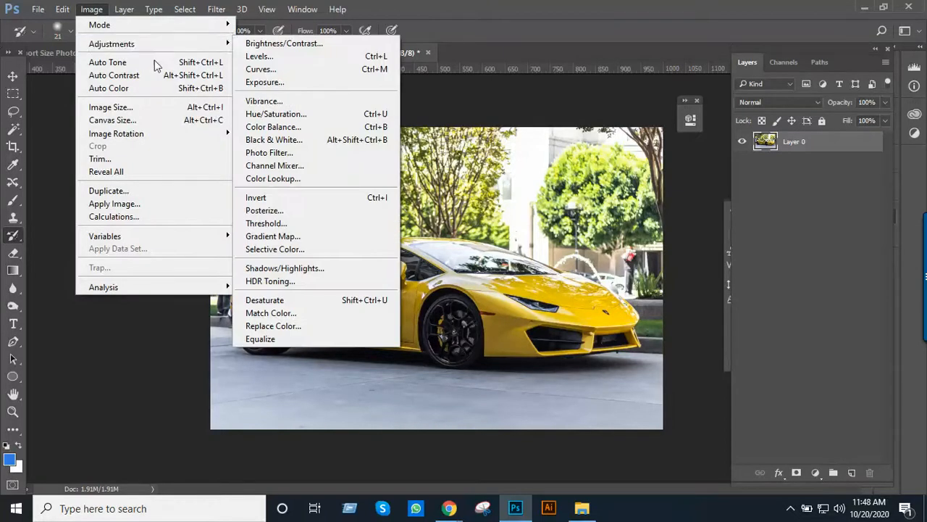
click(297, 142)
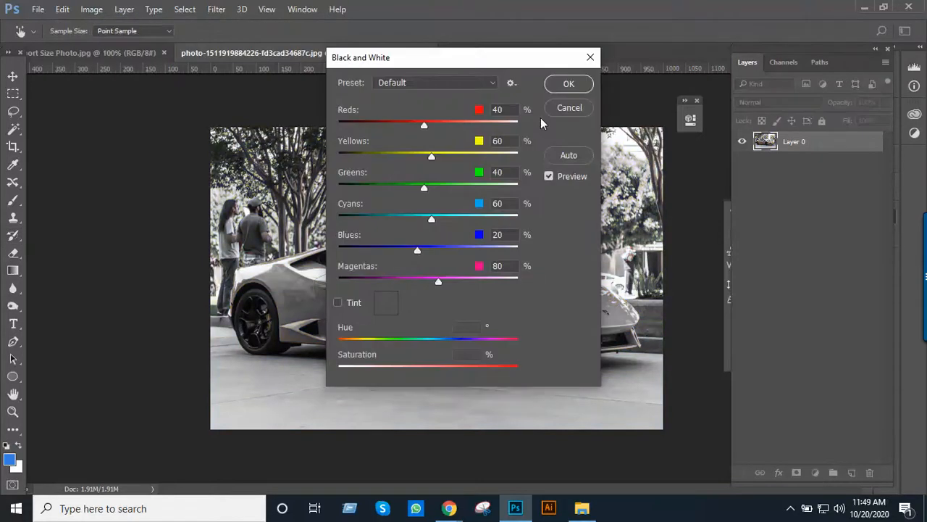
click(570, 85)
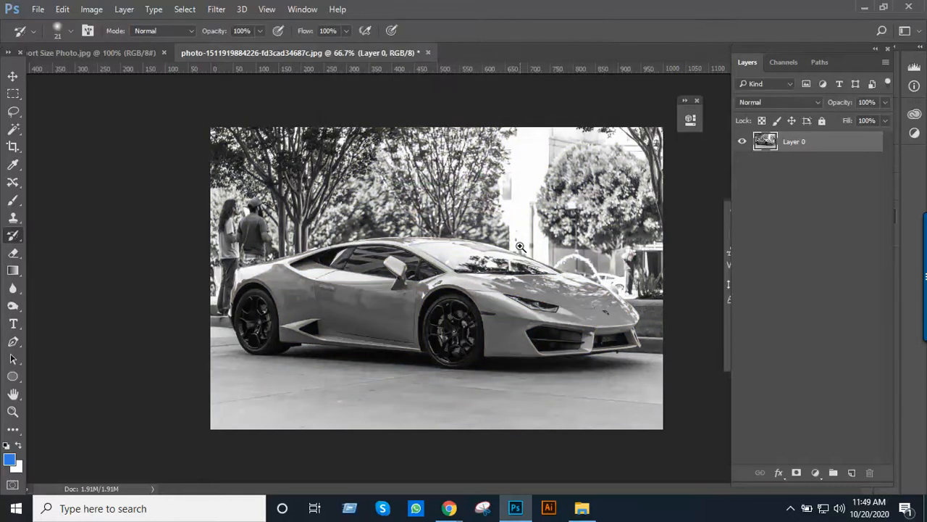
Select the History Brush Tool for painting on the black-and-white car layer.
click(520, 247)
alt+click(477, 271)
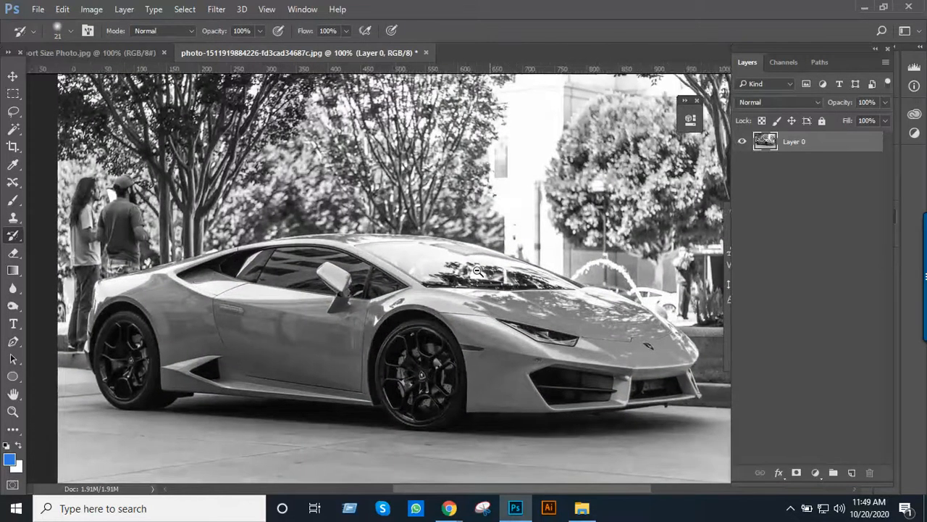
click(471, 262)
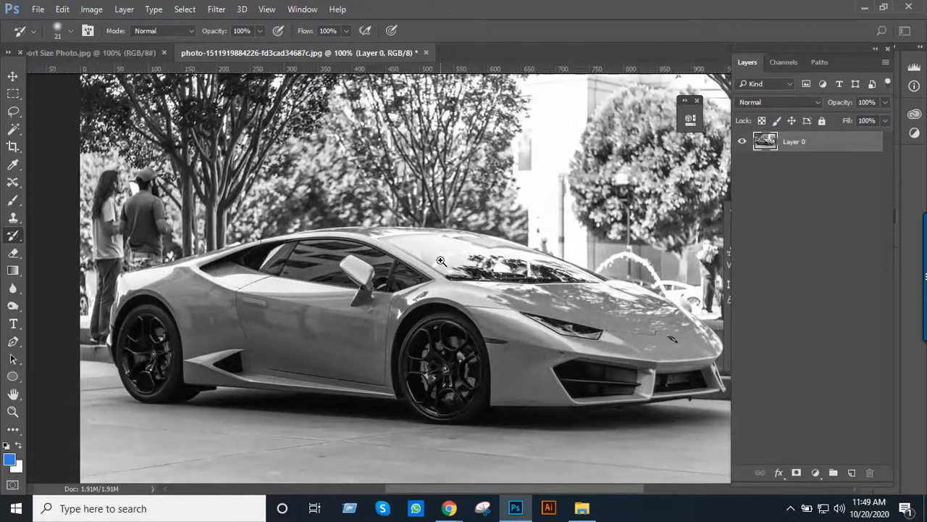
click(440, 261)
drag(439, 259, 512, 189)
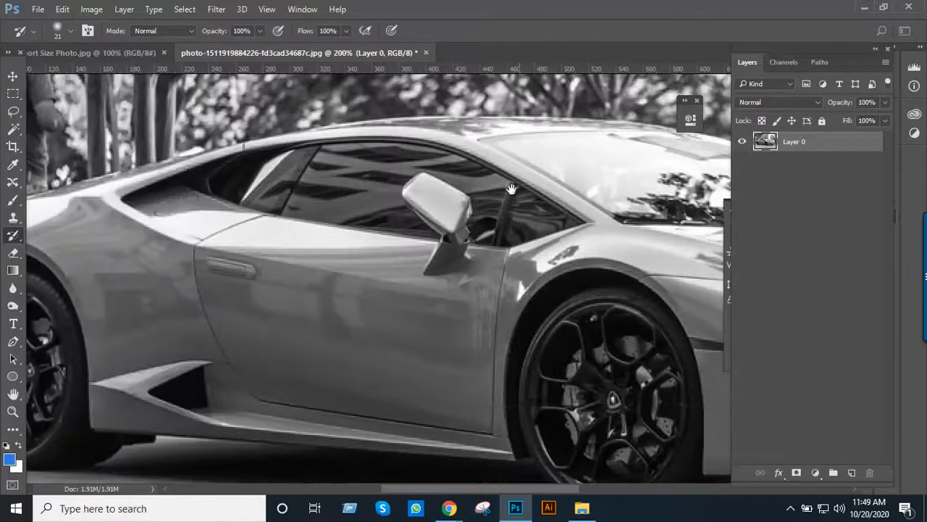
alt+click(442, 243)
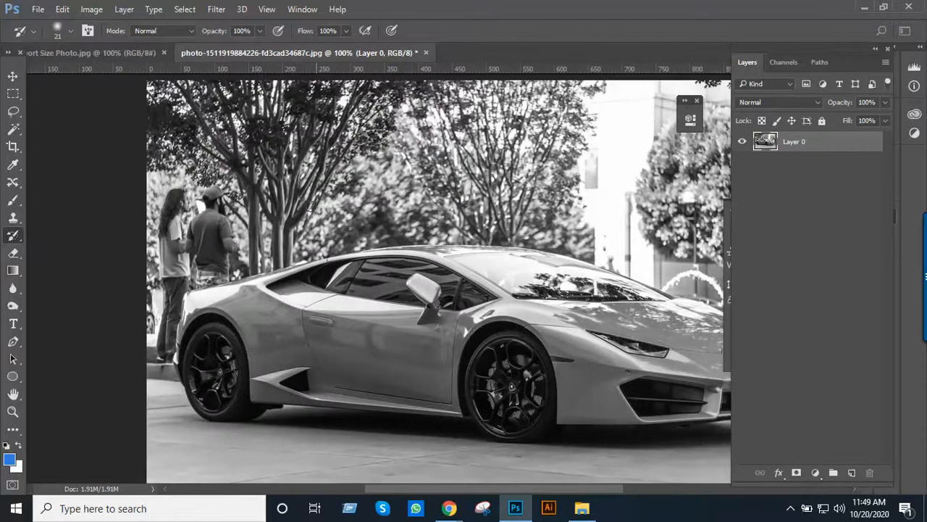
click(379, 228)
drag(369, 242, 428, 214)
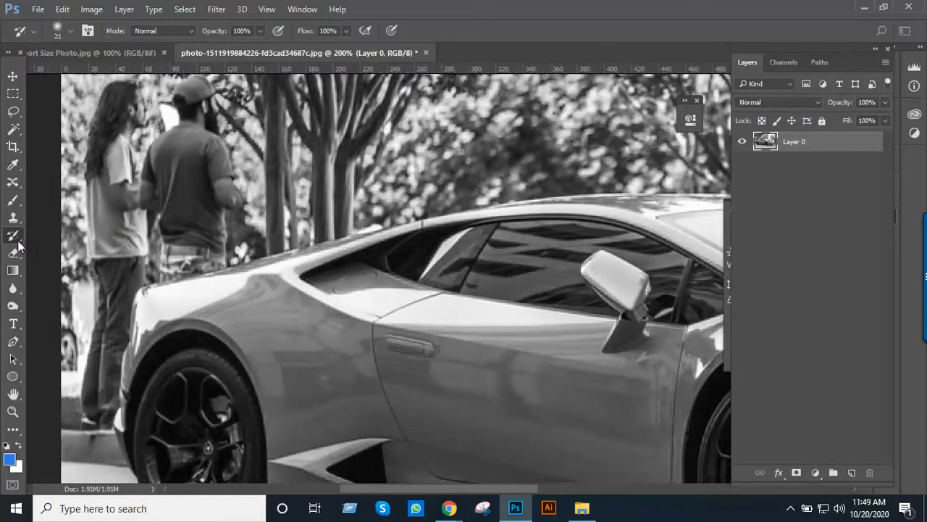
right_click(18, 245)
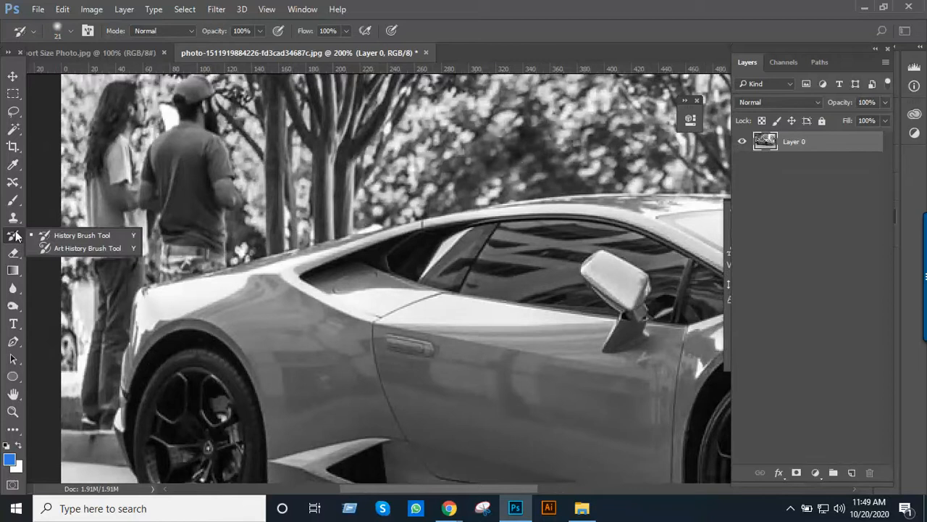
click(82, 237)
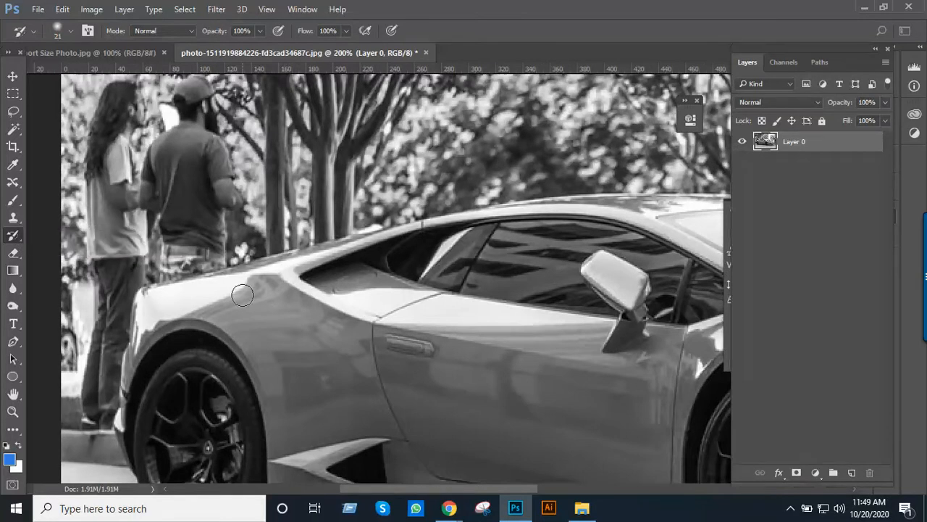
Restore the yellow on the rear fender and around the rear wheel arch with the History Brush at size 50.
alt+click(341, 302)
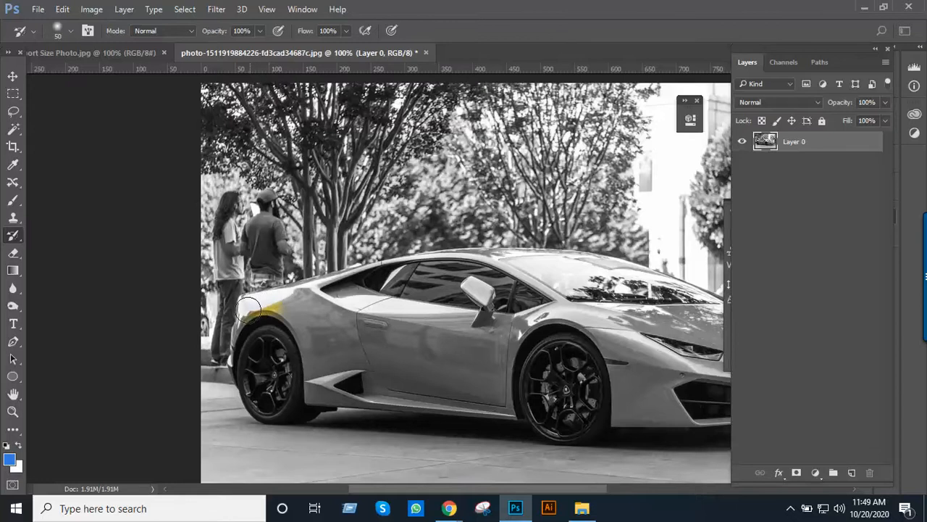
mouse_move(247, 310)
mouse_down()
mouse_move(278, 303)
mouse_move(260, 309)
mouse_move(283, 312)
mouse_move(275, 305)
mouse_move(274, 313)
mouse_move(385, 271)
mouse_up()
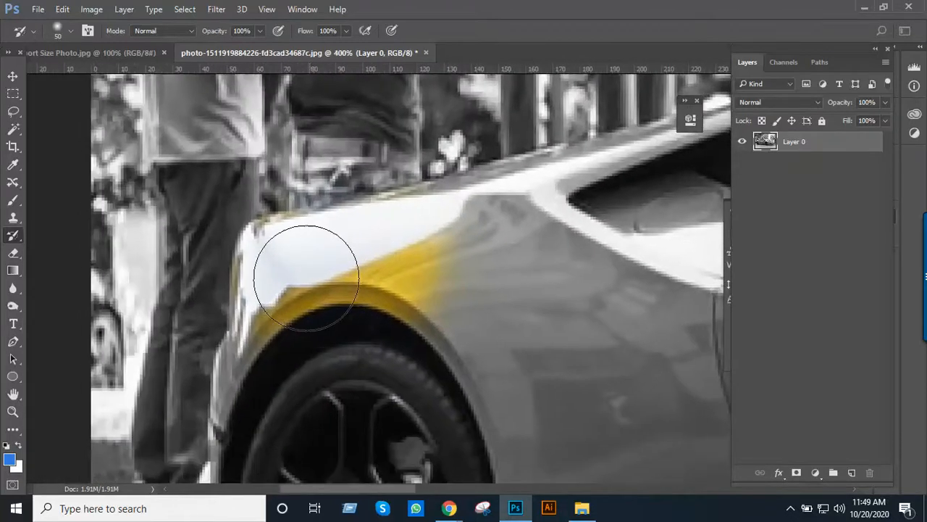
mouse_move(304, 246)
mouse_down()
mouse_move(286, 335)
mouse_move(255, 386)
mouse_move(272, 411)
mouse_move(300, 266)
mouse_up()
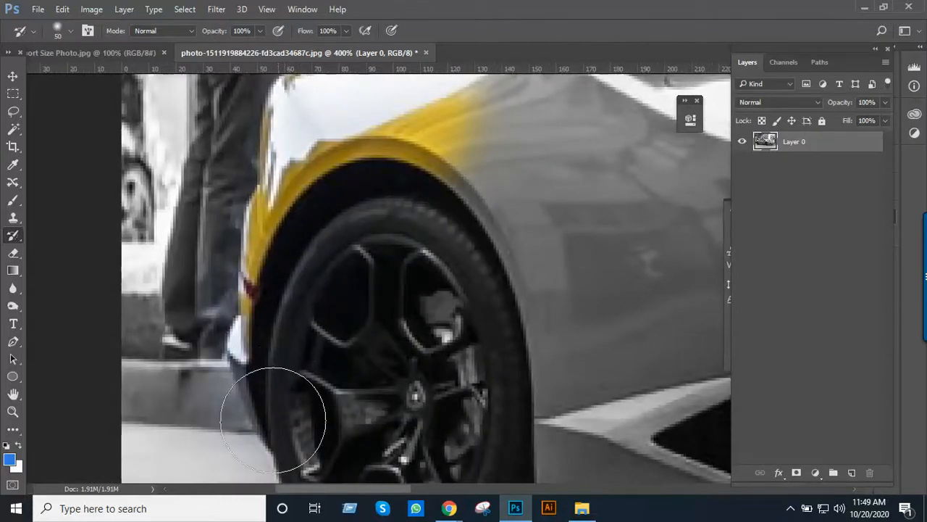
mouse_move(508, 163)
mouse_down()
mouse_move(447, 170)
mouse_move(631, 280)
mouse_move(616, 356)
mouse_up()
Enlarge the History Brush to size 175 and restore the color of the car's door, side mirror and side skirt.
alt+click(594, 277)
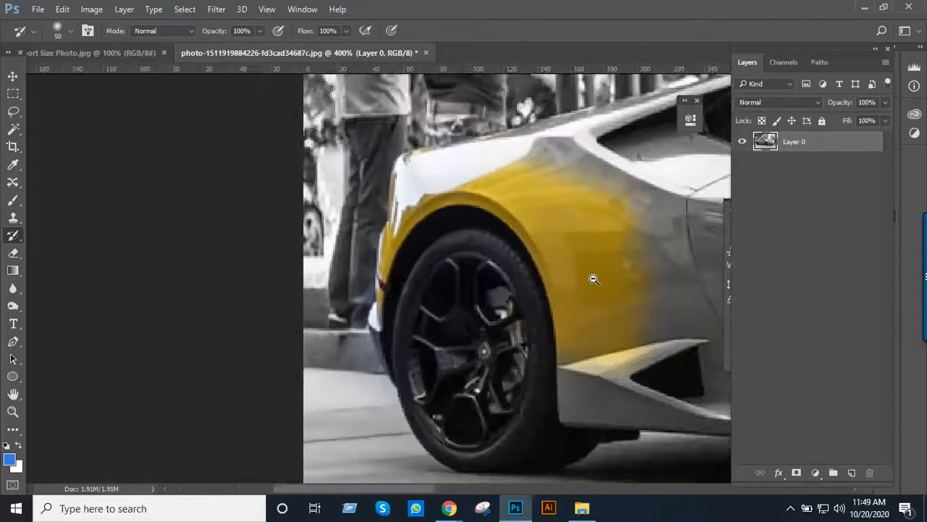
alt+click(592, 275)
alt+click(362, 250)
alt+click(355, 253)
alt+click(380, 293)
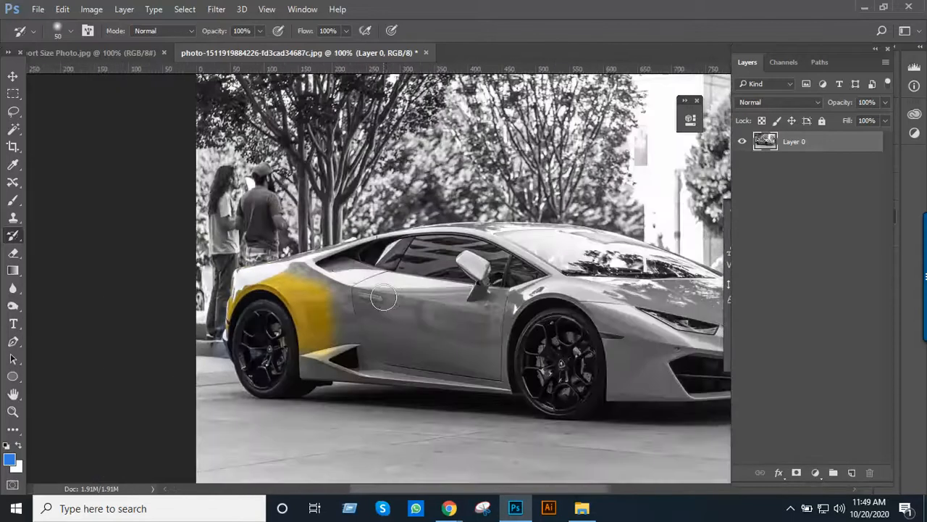
key(bracketright)
key(bracketright)
key(bracketright)
key(bracketright)
key(bracketright)
key(bracketright)
key(bracketright)
key(bracketright)
mouse_move(372, 298)
mouse_down()
mouse_move(344, 323)
mouse_move(537, 318)
mouse_move(394, 329)
mouse_move(538, 328)
mouse_move(446, 335)
mouse_move(517, 345)
mouse_move(268, 346)
mouse_up()
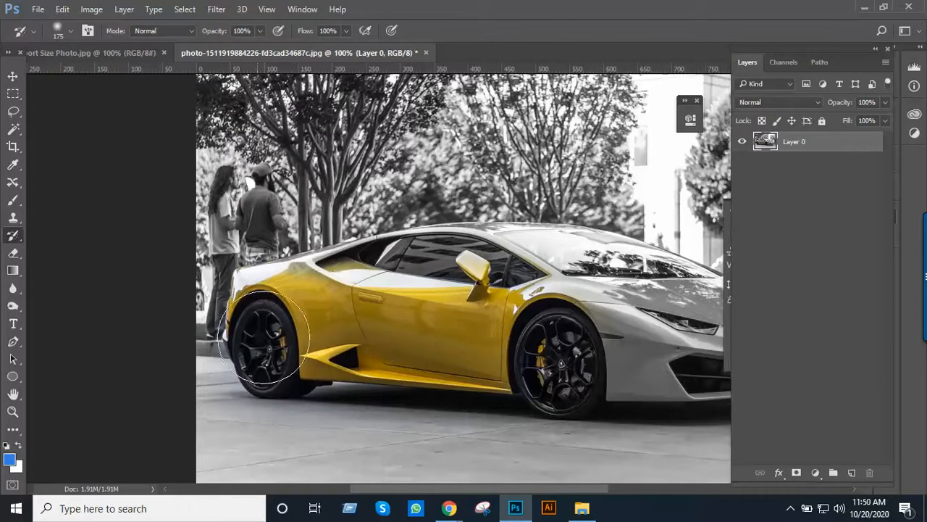
Restore the color of the car's front end, hood, windshield and roof with the History Brush.
mouse_move(589, 342)
mouse_down()
mouse_move(554, 354)
mouse_move(553, 372)
mouse_move(610, 338)
mouse_move(448, 360)
mouse_move(492, 370)
mouse_move(482, 376)
mouse_move(579, 376)
mouse_move(504, 364)
mouse_move(621, 354)
mouse_move(593, 364)
mouse_move(630, 369)
mouse_move(634, 393)
mouse_move(633, 378)
mouse_move(611, 373)
mouse_move(494, 364)
mouse_move(499, 333)
mouse_move(414, 308)
mouse_move(504, 294)
mouse_move(534, 307)
mouse_move(508, 308)
mouse_move(546, 302)
mouse_move(497, 305)
mouse_move(357, 273)
mouse_move(263, 295)
mouse_move(185, 288)
mouse_move(102, 310)
mouse_move(112, 362)
mouse_move(167, 319)
mouse_move(232, 297)
mouse_move(349, 288)
mouse_move(471, 322)
mouse_move(463, 358)
mouse_move(500, 377)
mouse_move(625, 363)
mouse_move(539, 389)
mouse_move(426, 405)
mouse_move(394, 387)
mouse_move(290, 379)
mouse_up()
ctrl+click(290, 367)
alt+click(308, 360)
alt+click(308, 360)
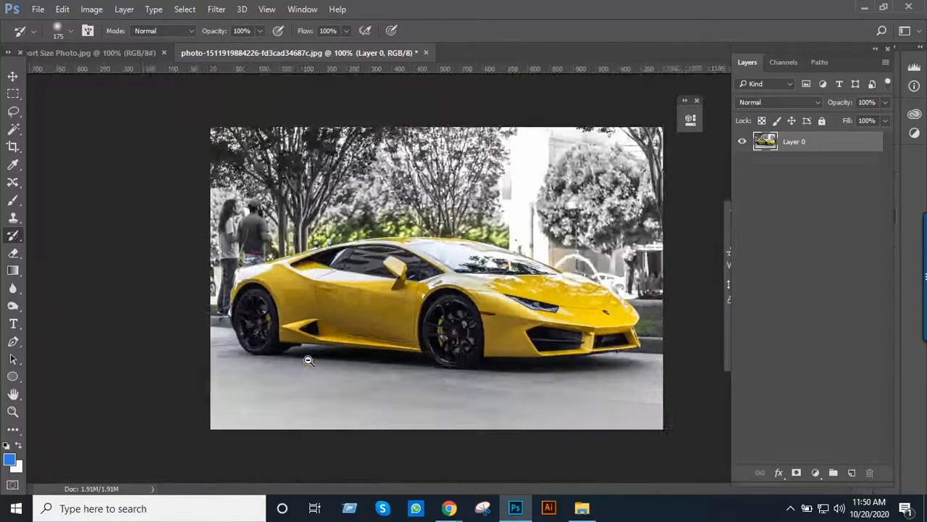
alt+click(341, 342)
mouse_move(319, 320)
mouse_down()
mouse_move(301, 288)
mouse_move(362, 283)
mouse_move(359, 265)
mouse_move(453, 258)
mouse_move(532, 289)
mouse_move(515, 297)
mouse_up()
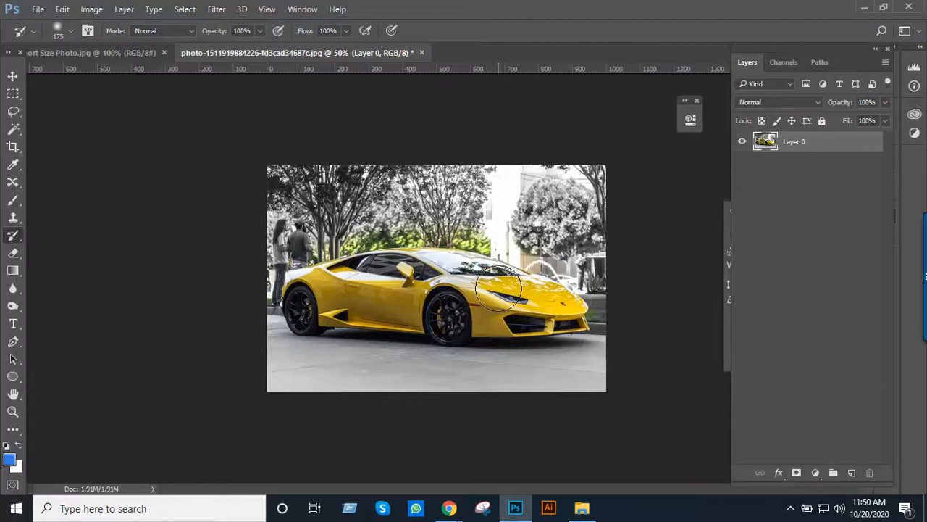
Try restoring the green foliage above the car's roof with the History Brush and undo the stroke.
key(ctrl+plus)
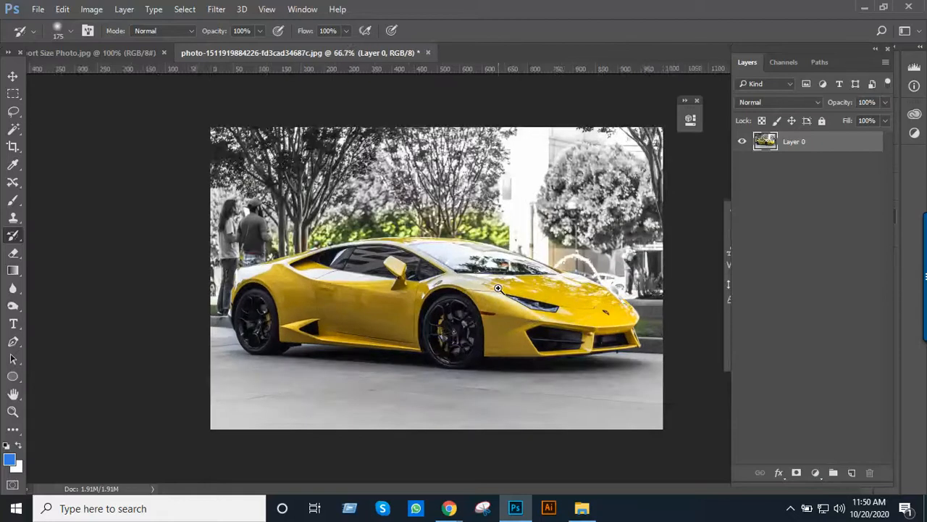
key(ctrl+plus)
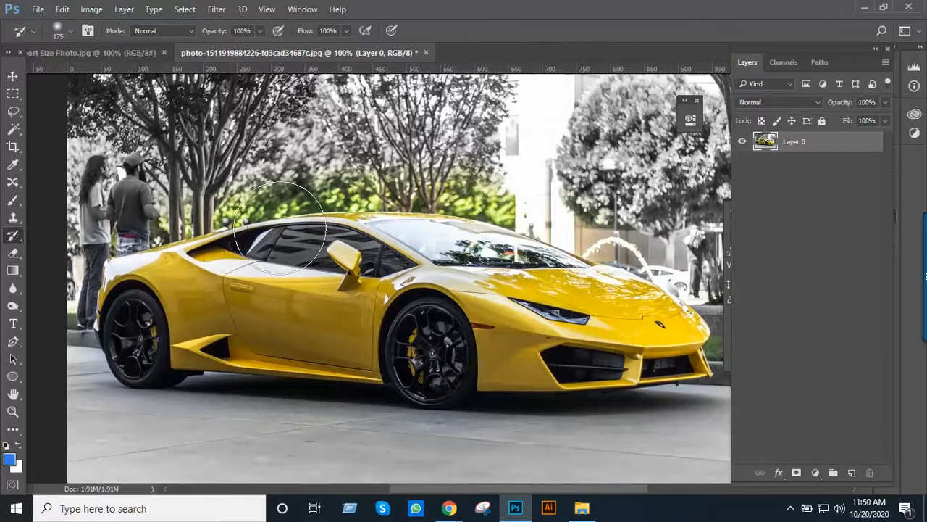
drag(300, 163, 311, 168)
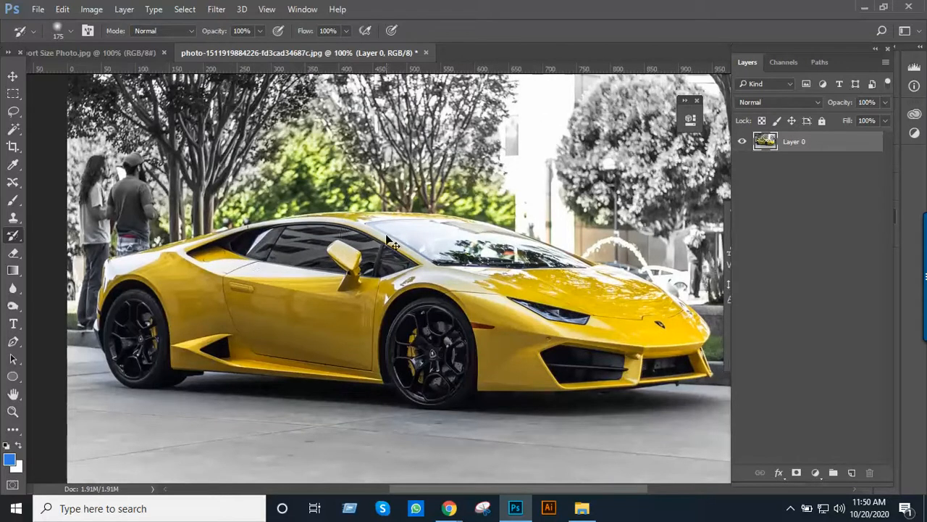
key(ctrl+z)
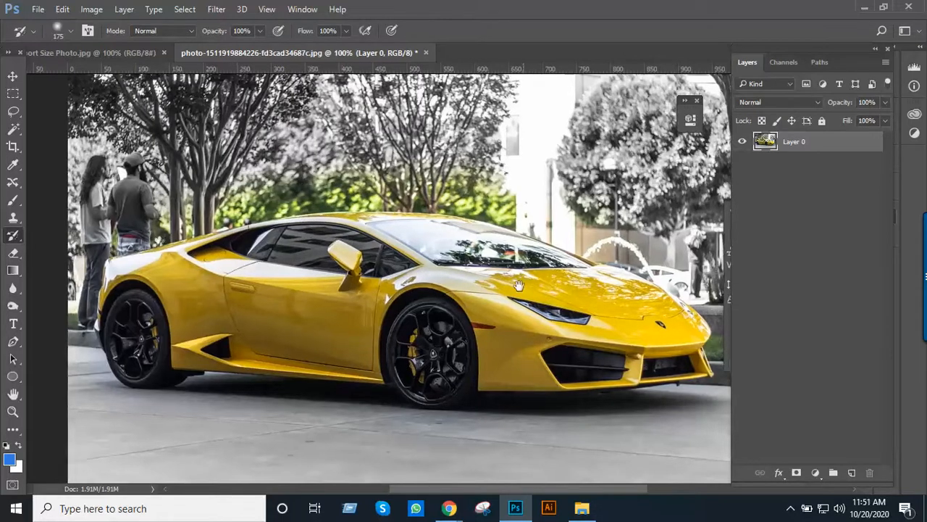
Try restoring the color of the trees behind the car's front end with the History Brush and undo it.
mouse_move(418, 268)
mouse_down()
mouse_move(328, 276)
mouse_move(395, 273)
mouse_up()
alt+click(370, 271)
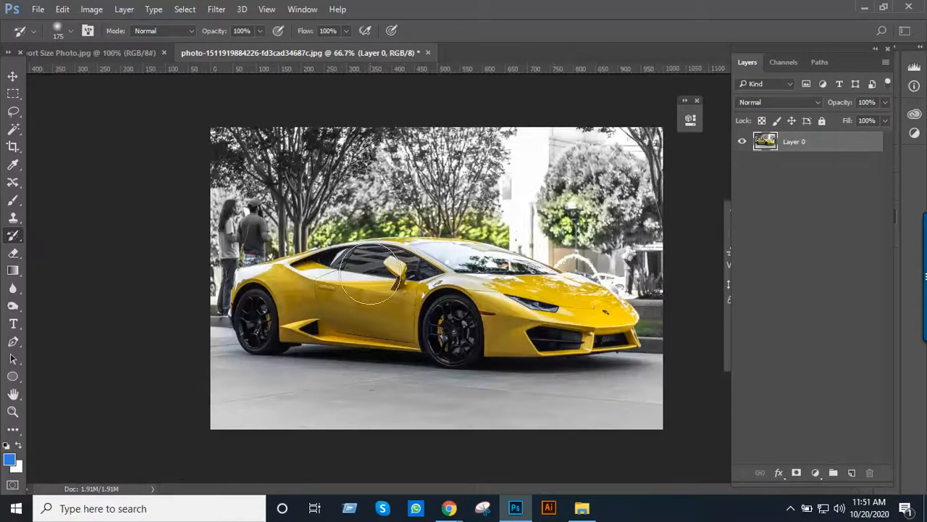
mouse_move(564, 228)
mouse_down()
mouse_move(554, 206)
mouse_move(589, 202)
mouse_move(530, 214)
mouse_move(594, 199)
mouse_move(482, 210)
mouse_move(522, 165)
mouse_move(451, 174)
mouse_move(597, 196)
mouse_move(586, 215)
mouse_move(595, 232)
mouse_move(581, 190)
mouse_move(622, 193)
mouse_move(586, 210)
mouse_up()
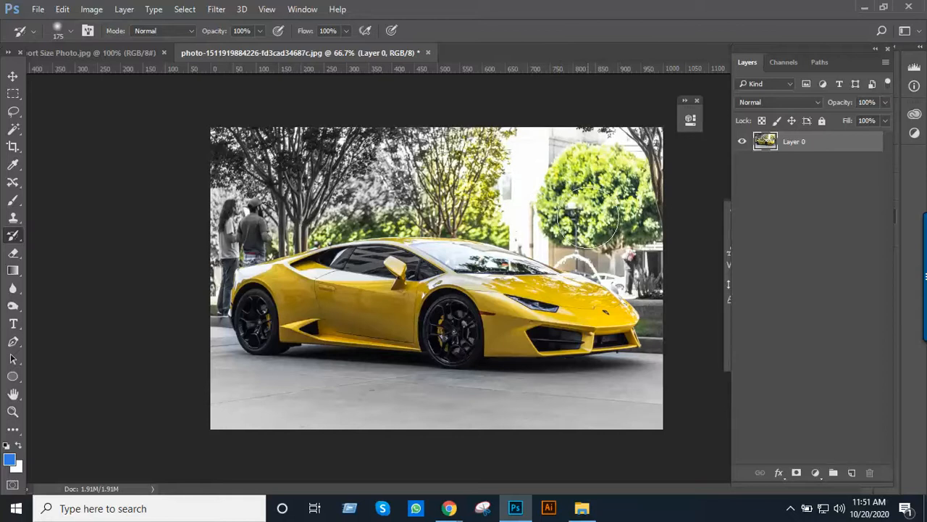
key(ctrl+z)
key(ctrl+minus)
key(ctrl+minus)
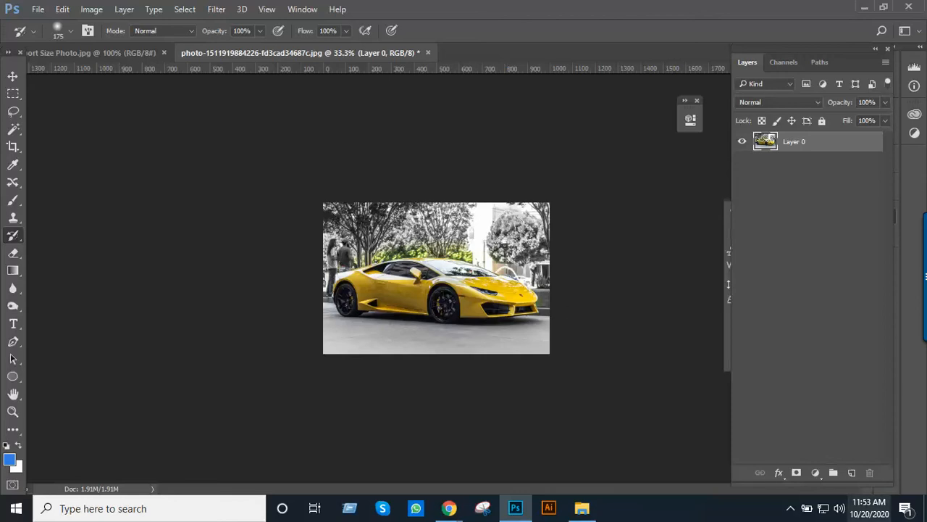
click(790, 511)
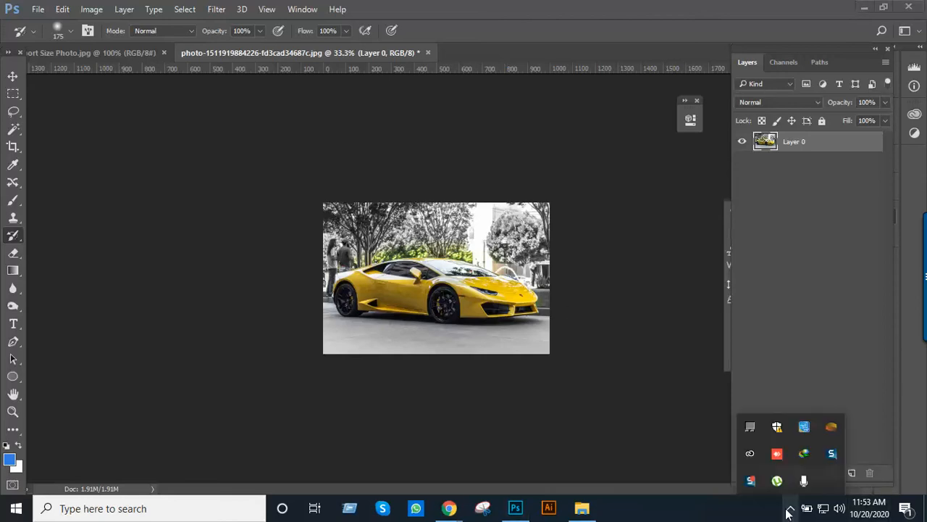